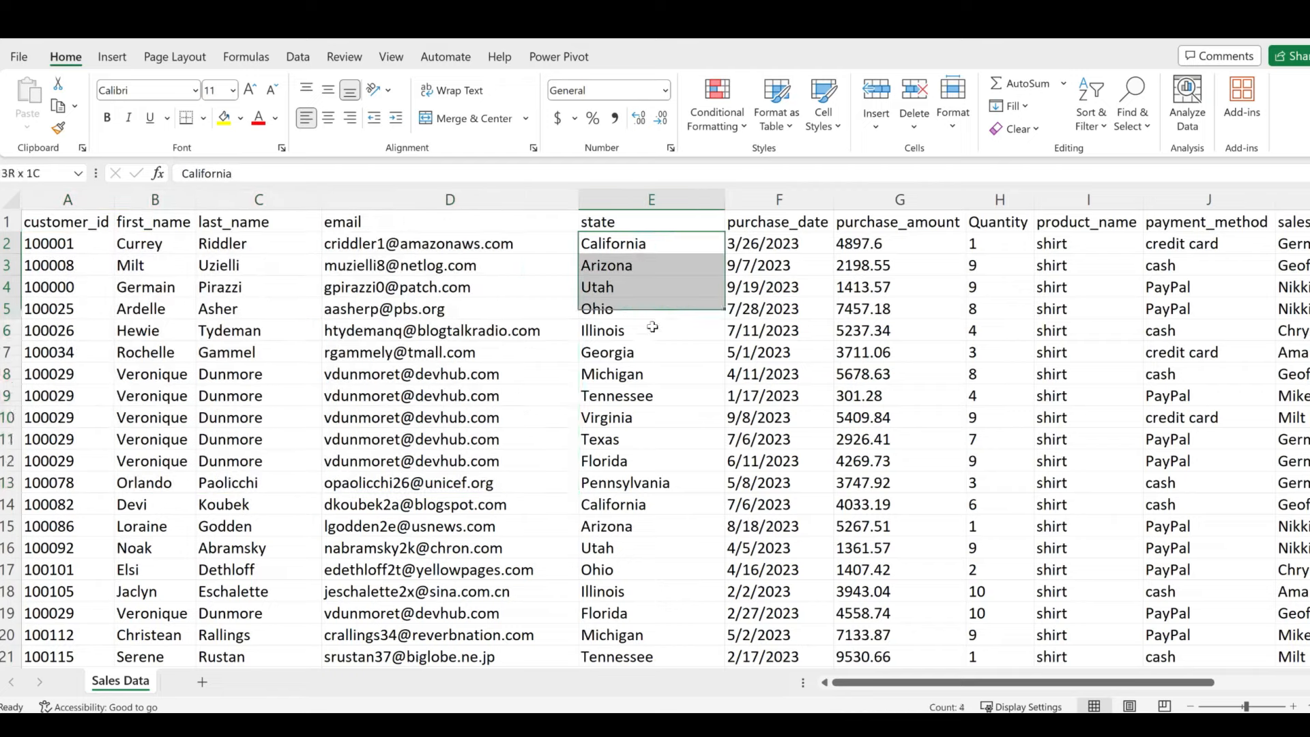
- Review the first row's purchase_amount, Quantity, payment_method, sales rep, Cost of Goods Sold and Target values
{"action": "left_click", "coordinate": [934, 244]}
{"action": "left_click", "coordinate": [1020, 244]}
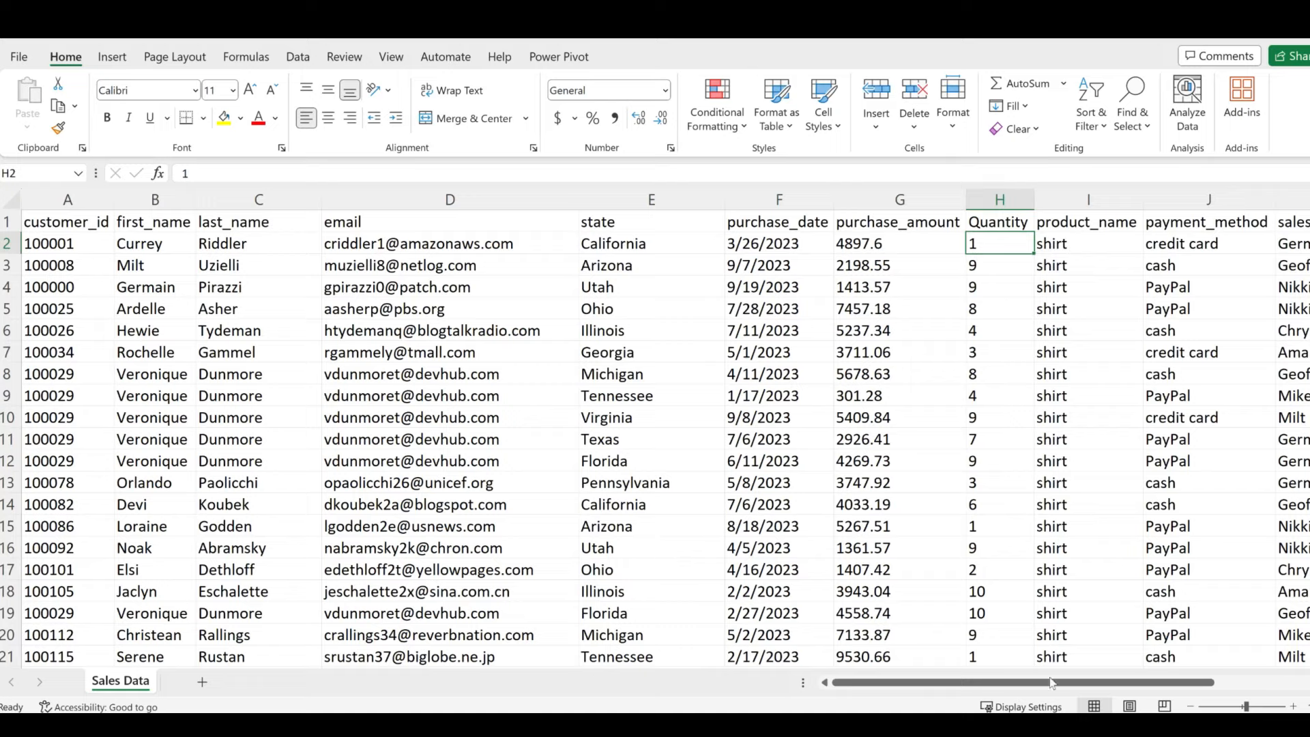
{"action": "scroll", "coordinate": [1059, 300], "scroll_direction": "right", "scroll_amount": 3}
{"action": "left_click", "coordinate": [1012, 259]}
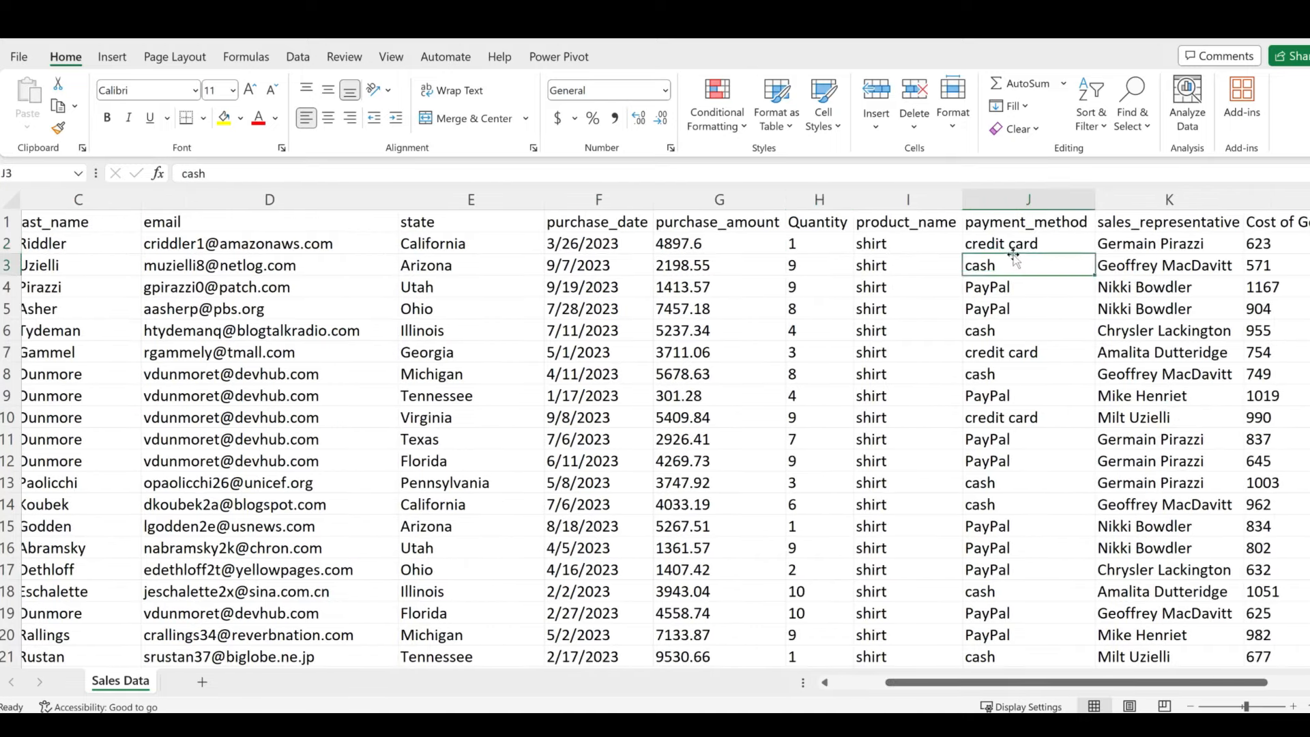
{"action": "left_click", "coordinate": [1153, 247]}
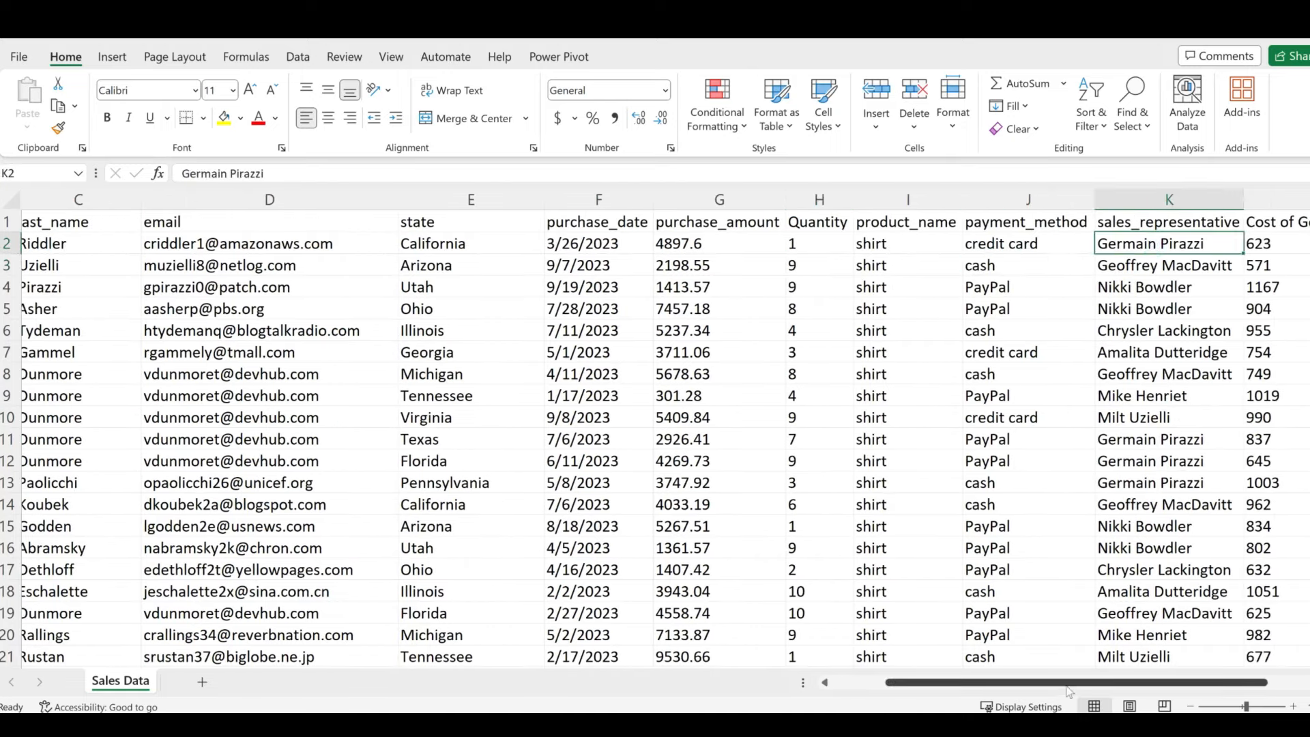
{"action": "left_click_drag", "start_coordinate": [1069, 689], "coordinate": [1124, 682]}
{"action": "left_click", "coordinate": [1173, 244]}
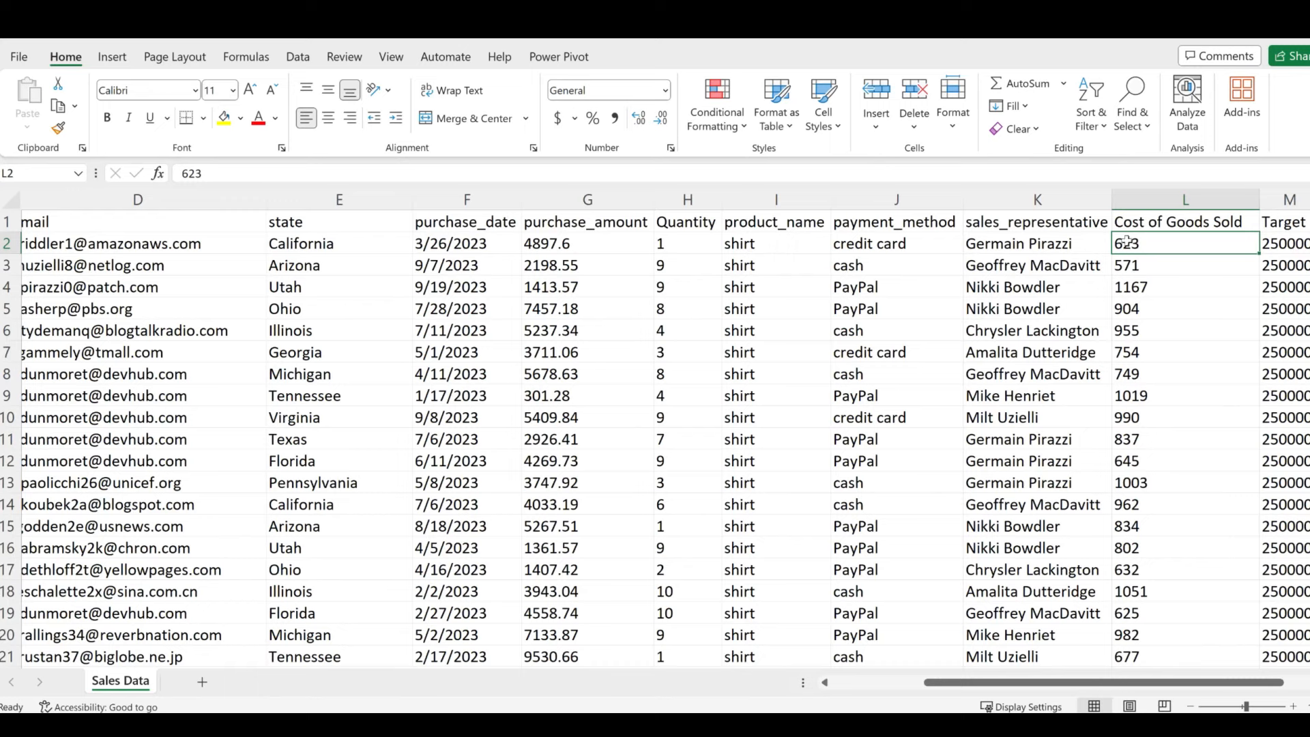
{"action": "left_click", "coordinate": [1276, 244]}
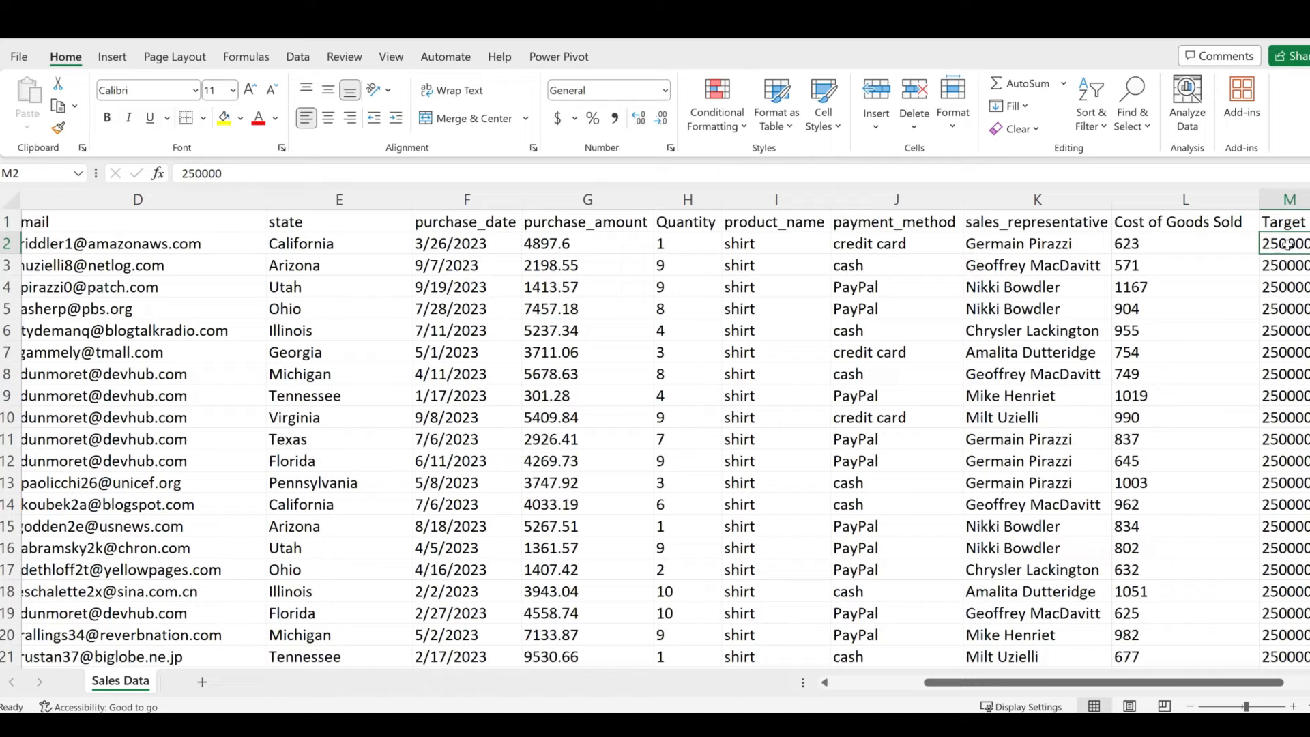
{"action": "scroll", "coordinate": [1287, 317], "scroll_direction": "down", "scroll_amount": 8}
{"action": "scroll", "coordinate": [1284, 358], "scroll_direction": "up", "scroll_amount": 8}
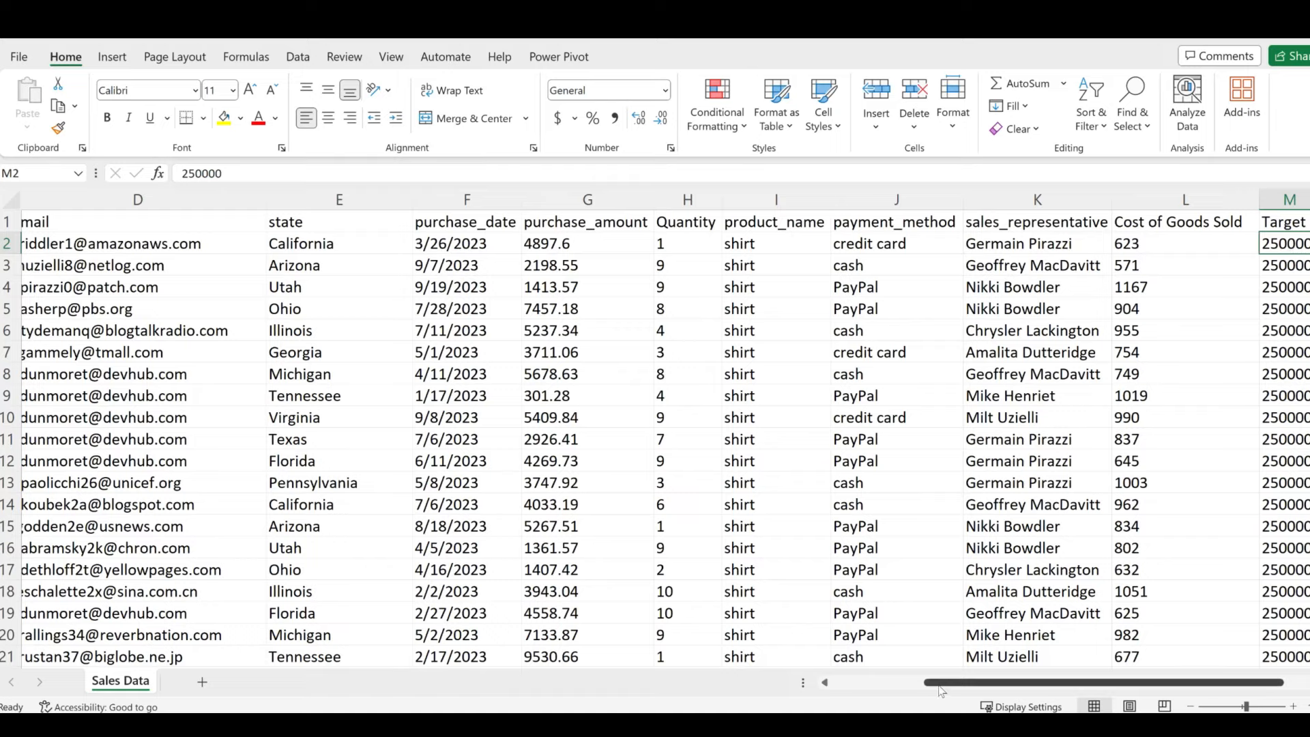
{"action": "left_click_drag", "start_coordinate": [929, 682], "coordinate": [835, 684]}
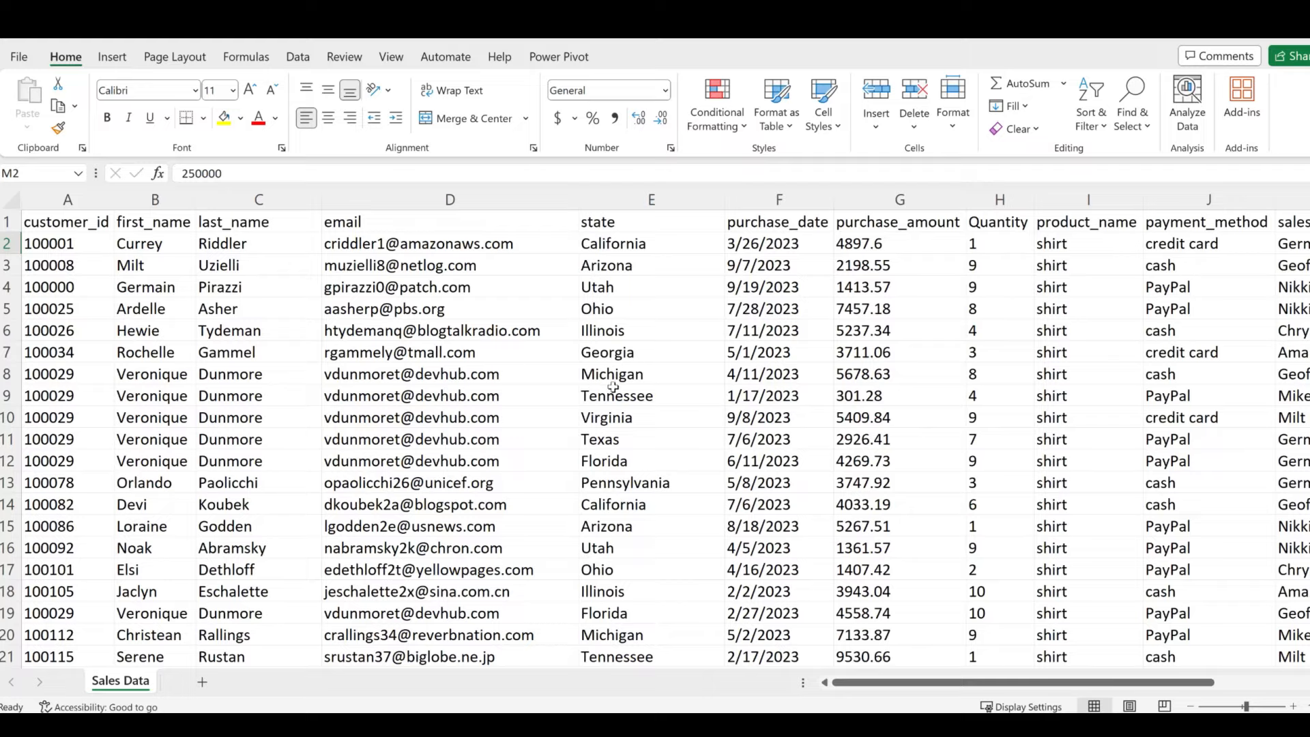
{"action": "left_click", "coordinate": [890, 242]}
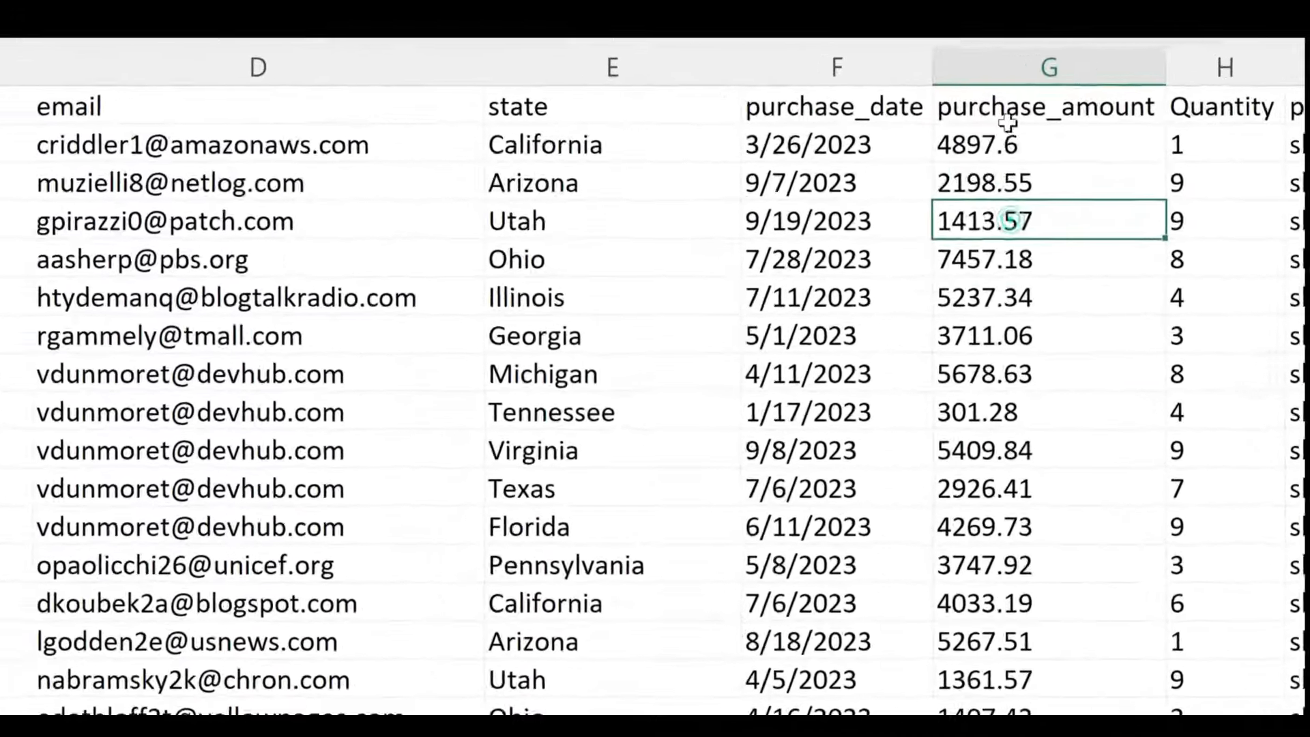
- Apply accounting dollar format to the purchase_amount and Cost of Goods Sold columns
{"action": "left_click", "coordinate": [922, 145]}
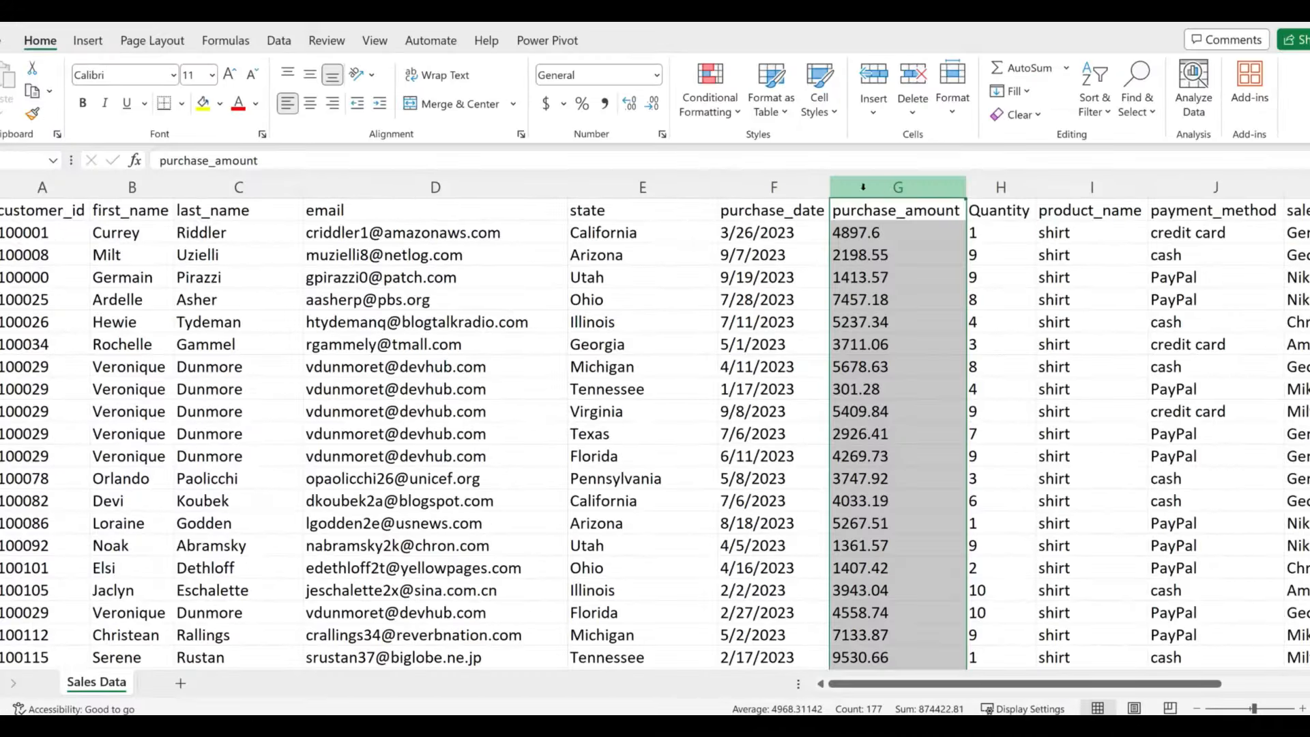
{"action": "left_click", "coordinate": [546, 104]}
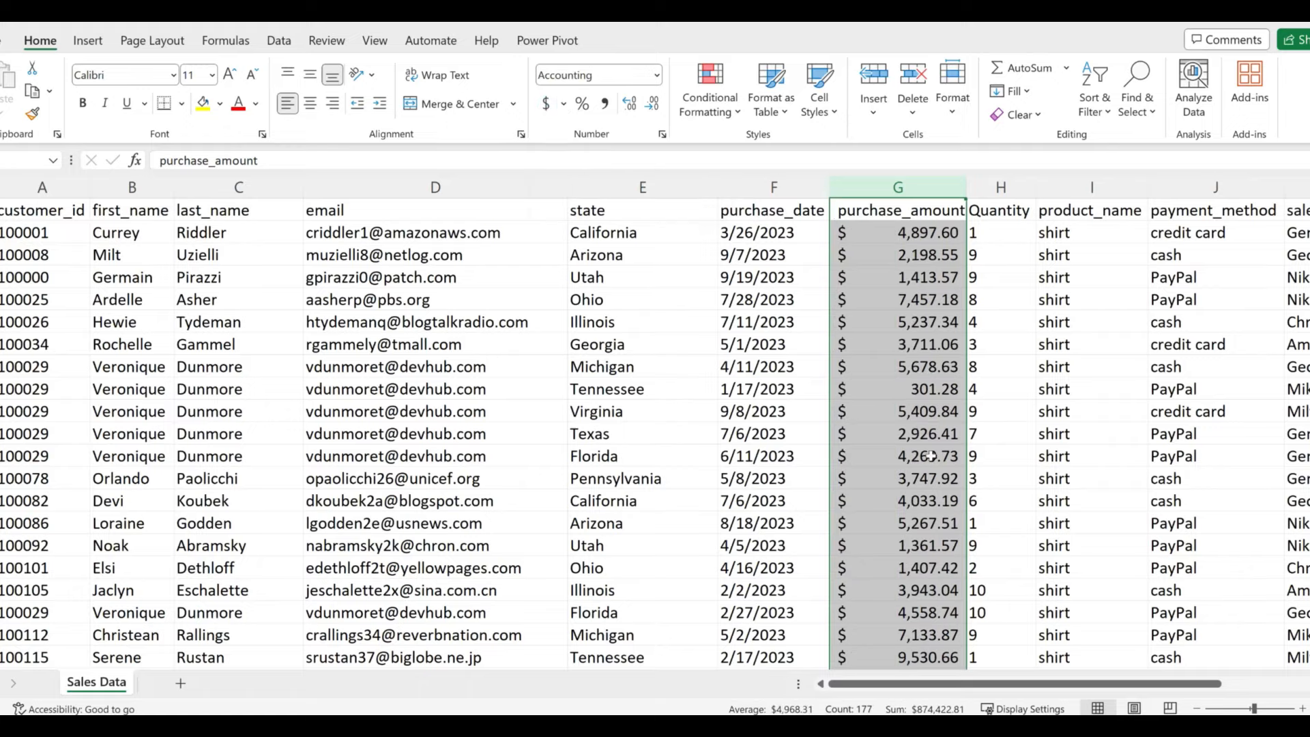
{"action": "left_click_drag", "start_coordinate": [1007, 688], "coordinate": [1131, 690]}
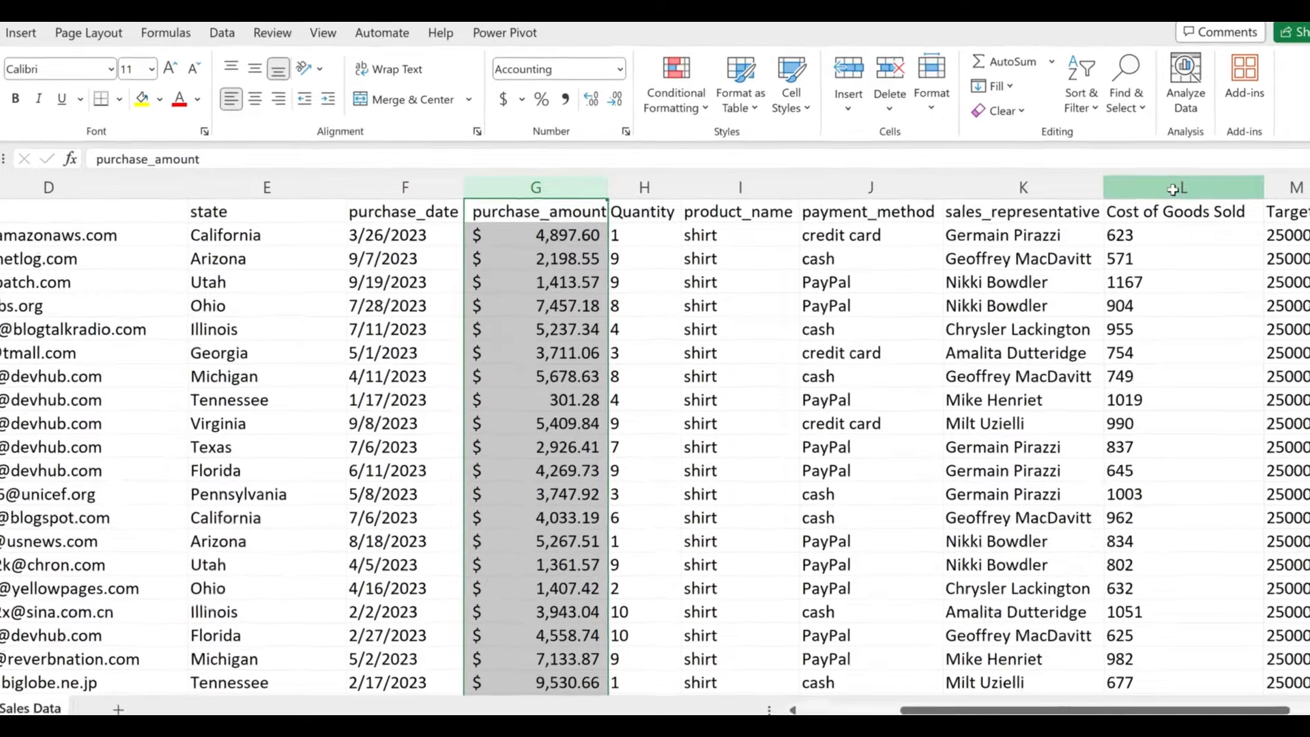
{"action": "left_click", "coordinate": [1191, 187]}
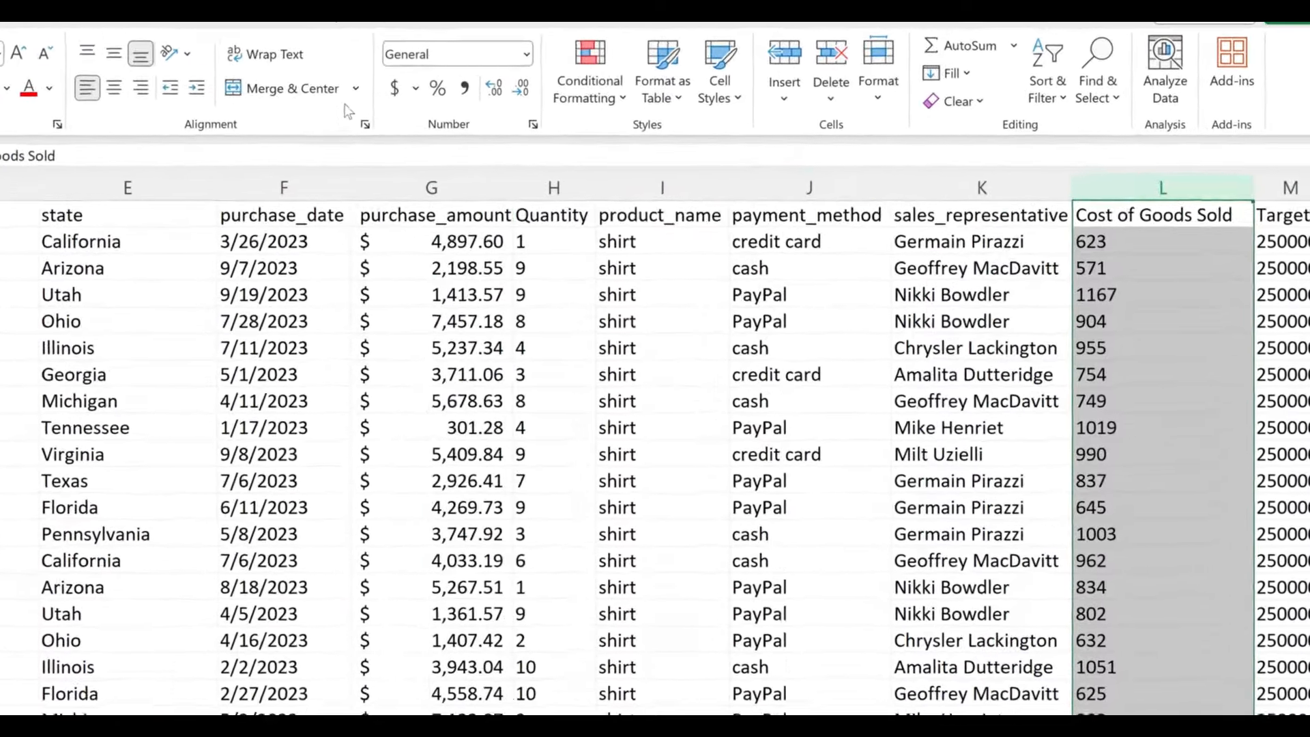
{"action": "left_click", "coordinate": [394, 88]}
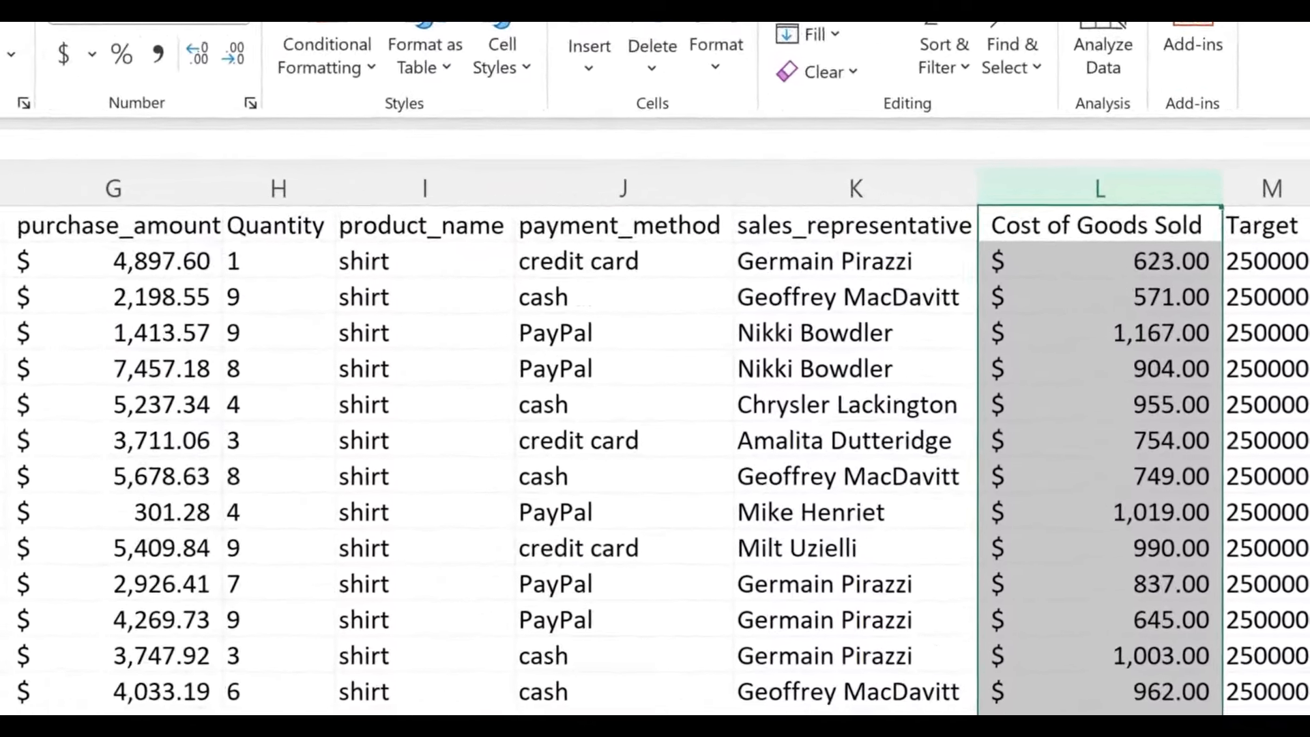
- Format the Target column as accounting dollars and return the active cell to the data
{"action": "left_click", "coordinate": [1272, 188]}
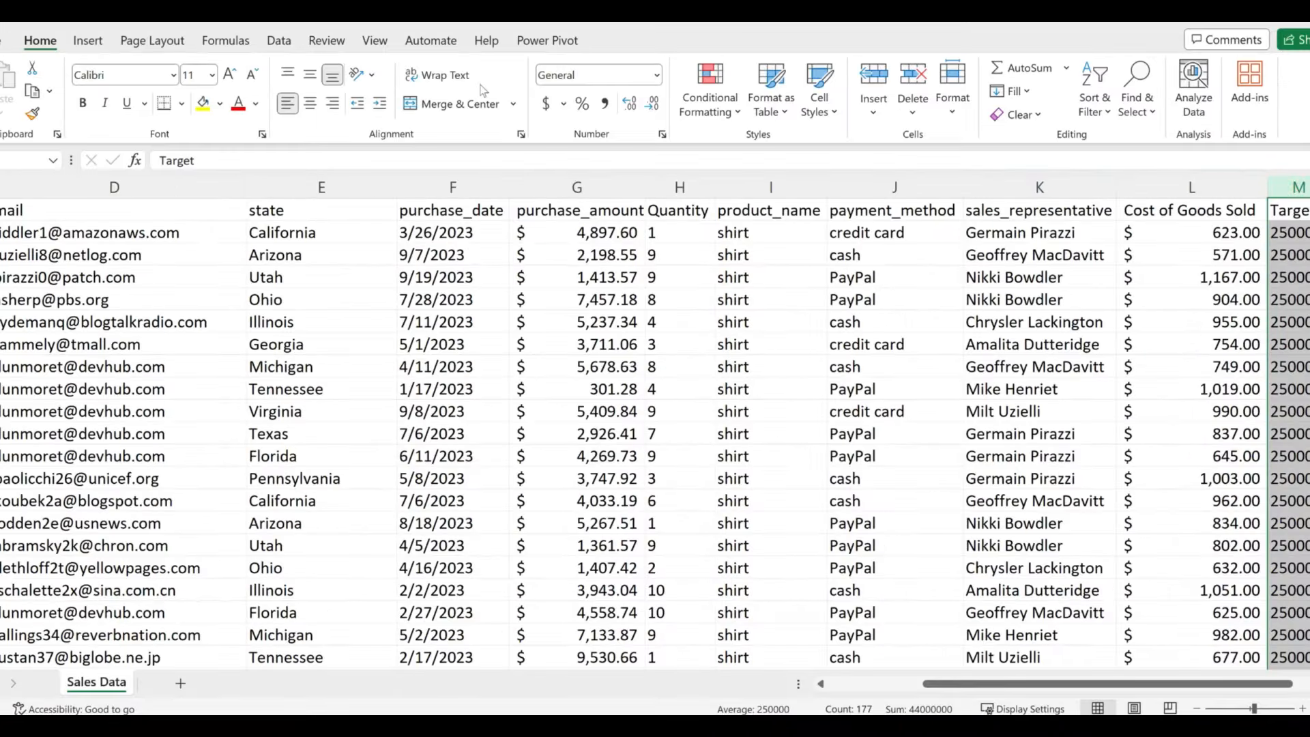
{"action": "left_click", "coordinate": [546, 104]}
{"action": "mouse_move", "coordinate": [678, 725]}
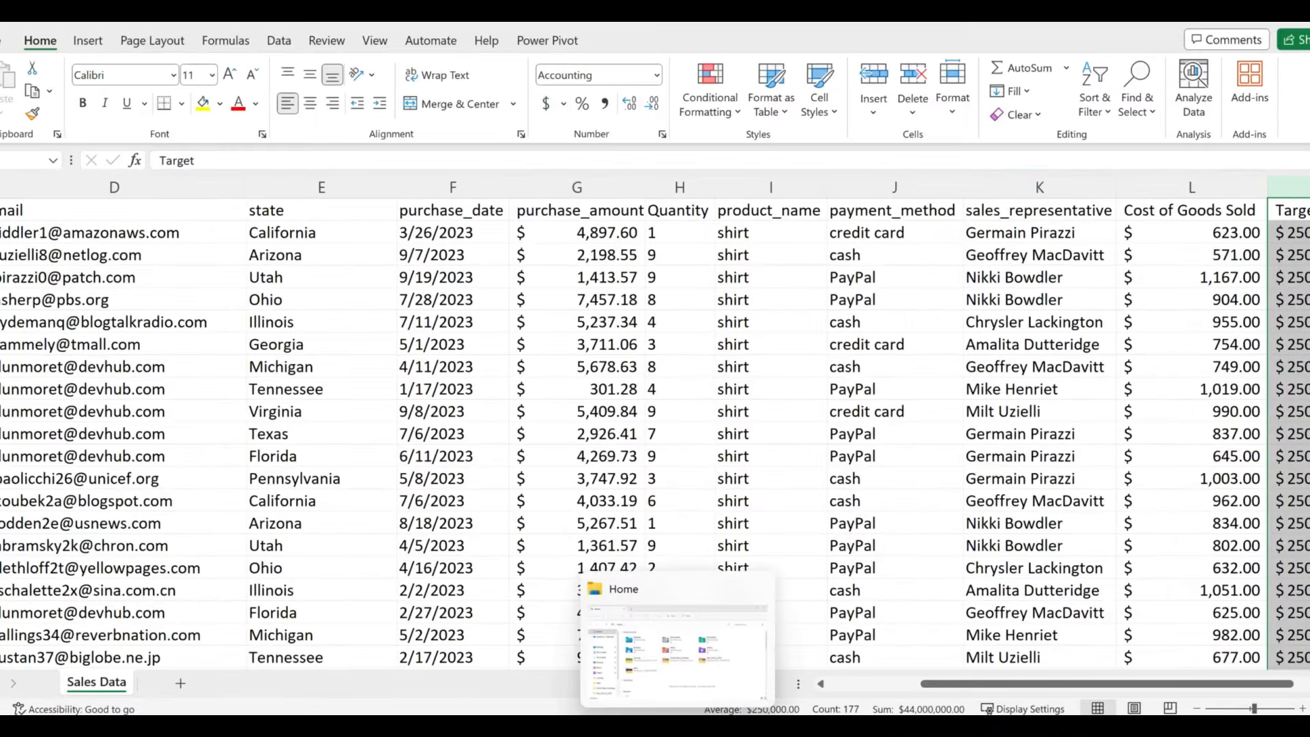
{"action": "left_click", "coordinate": [836, 324]}
{"action": "left_click", "coordinate": [367, 372]}
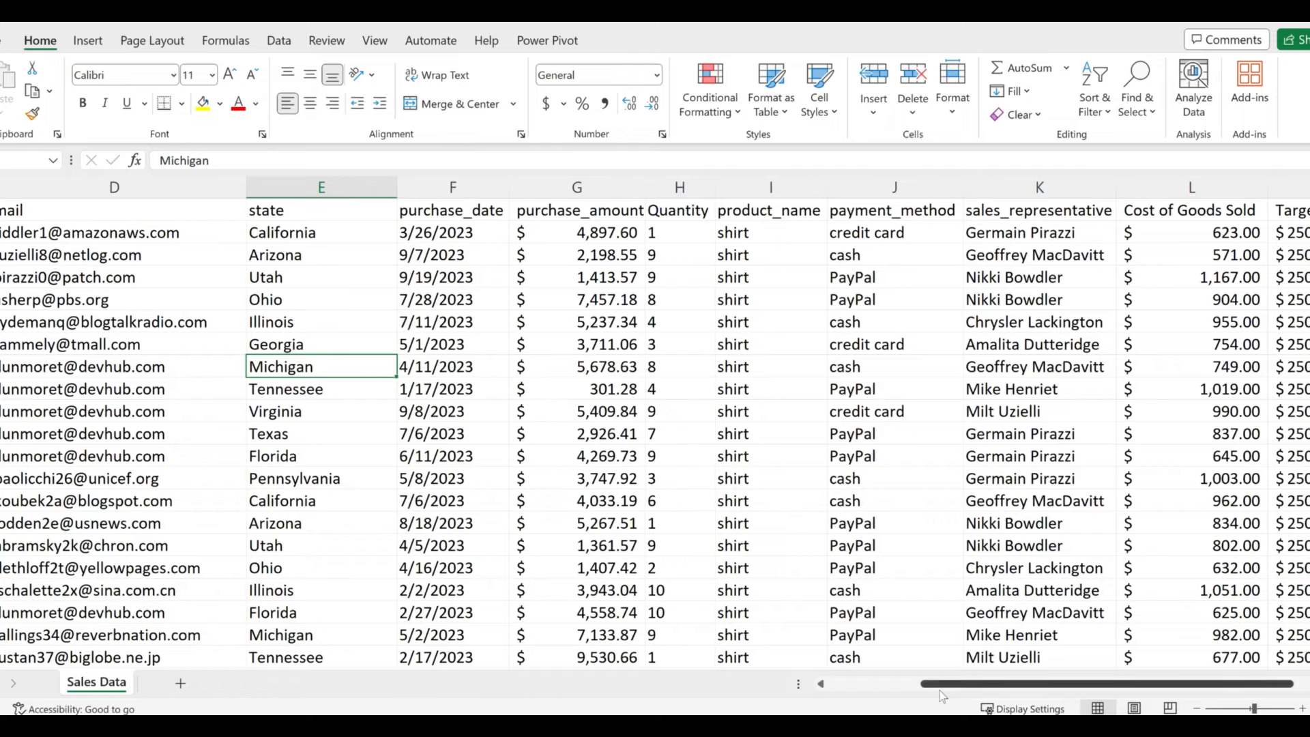
- Convert the sales range A1:M177 into a table with headers using Ctrl+T
{"action": "left_click_drag", "start_coordinate": [939, 684], "coordinate": [830, 689]}
{"action": "left_click", "coordinate": [422, 277]}
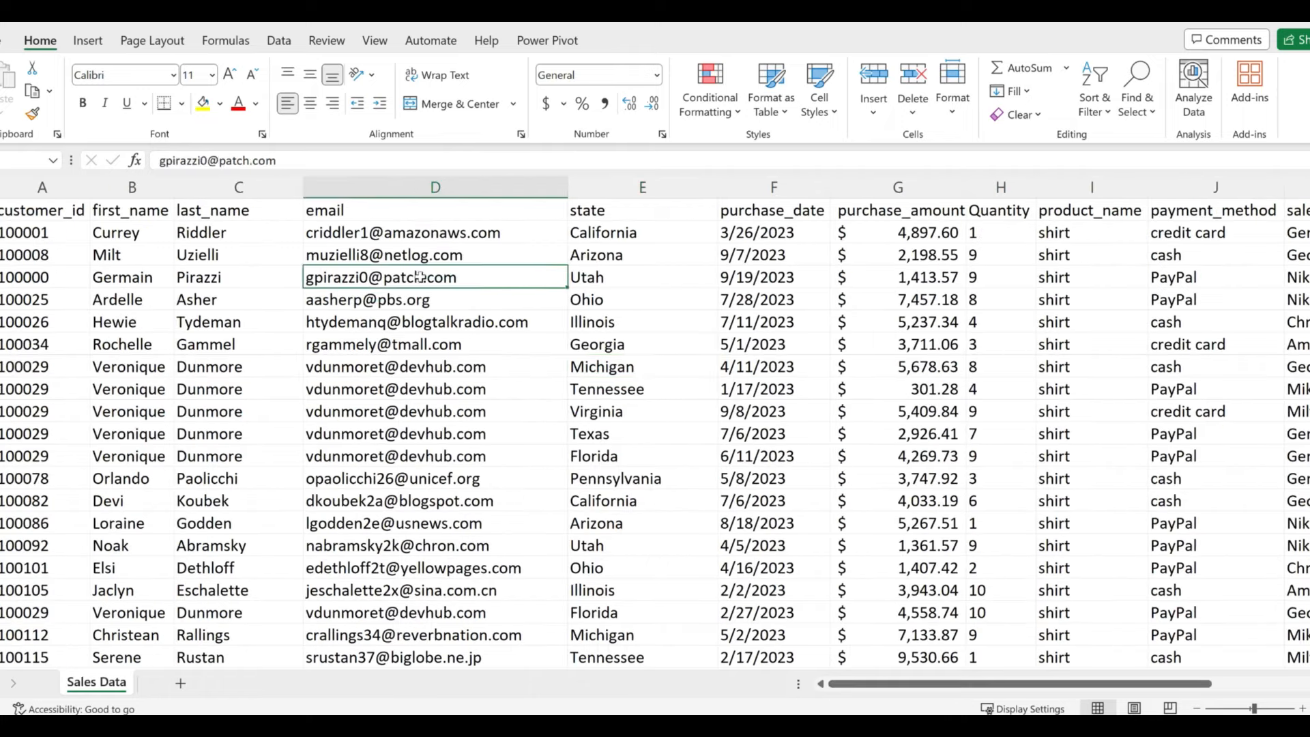
{"action": "left_click", "coordinate": [655, 375]}
{"action": "left_click", "coordinate": [439, 442]}
{"action": "left_click", "coordinate": [946, 442]}
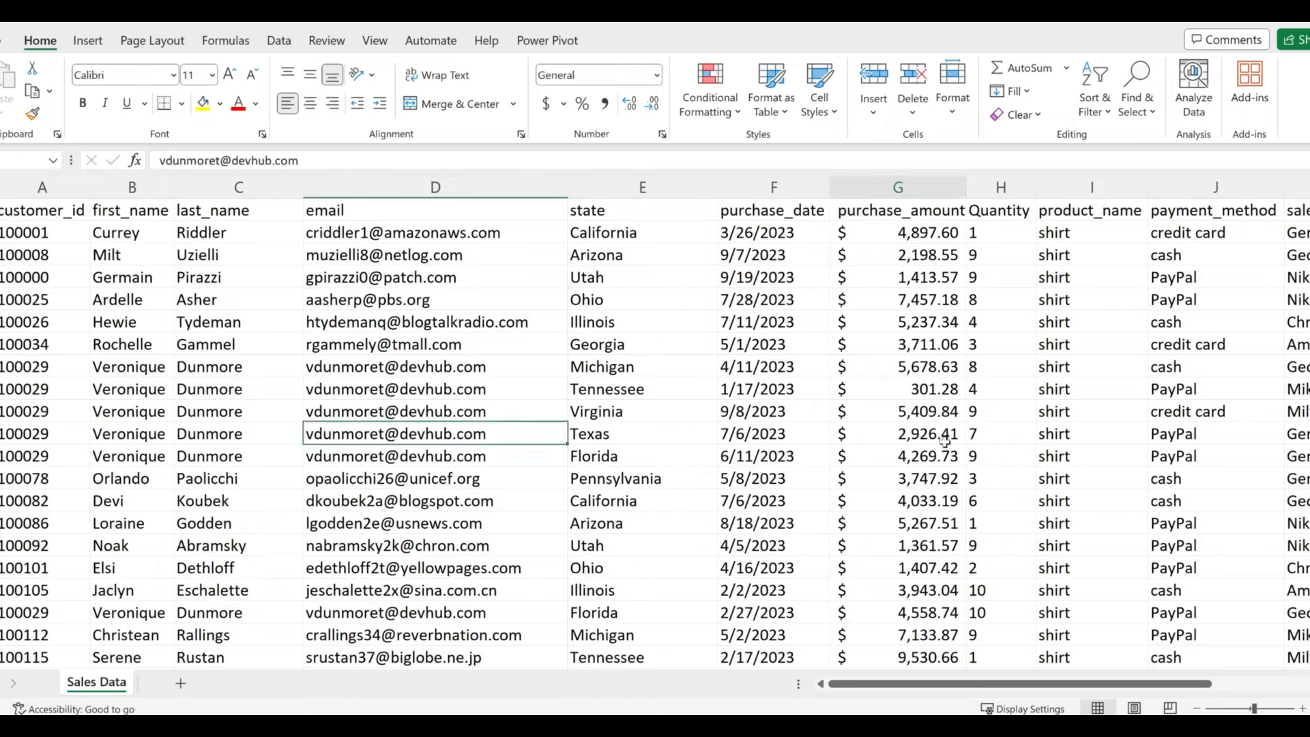
{"action": "left_click", "coordinate": [731, 499]}
{"action": "left_click", "coordinate": [699, 408]}
{"action": "left_click", "coordinate": [698, 409]}
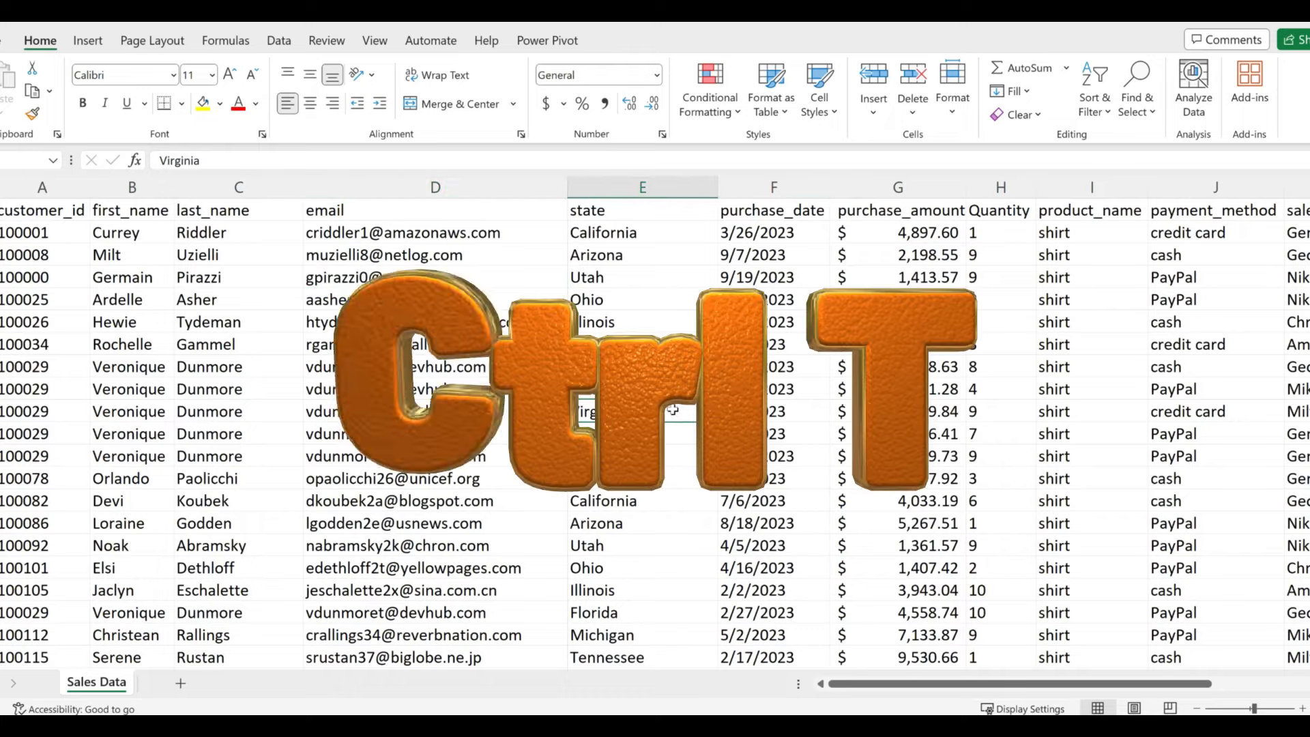
{"action": "key", "text": "ctrl+t"}
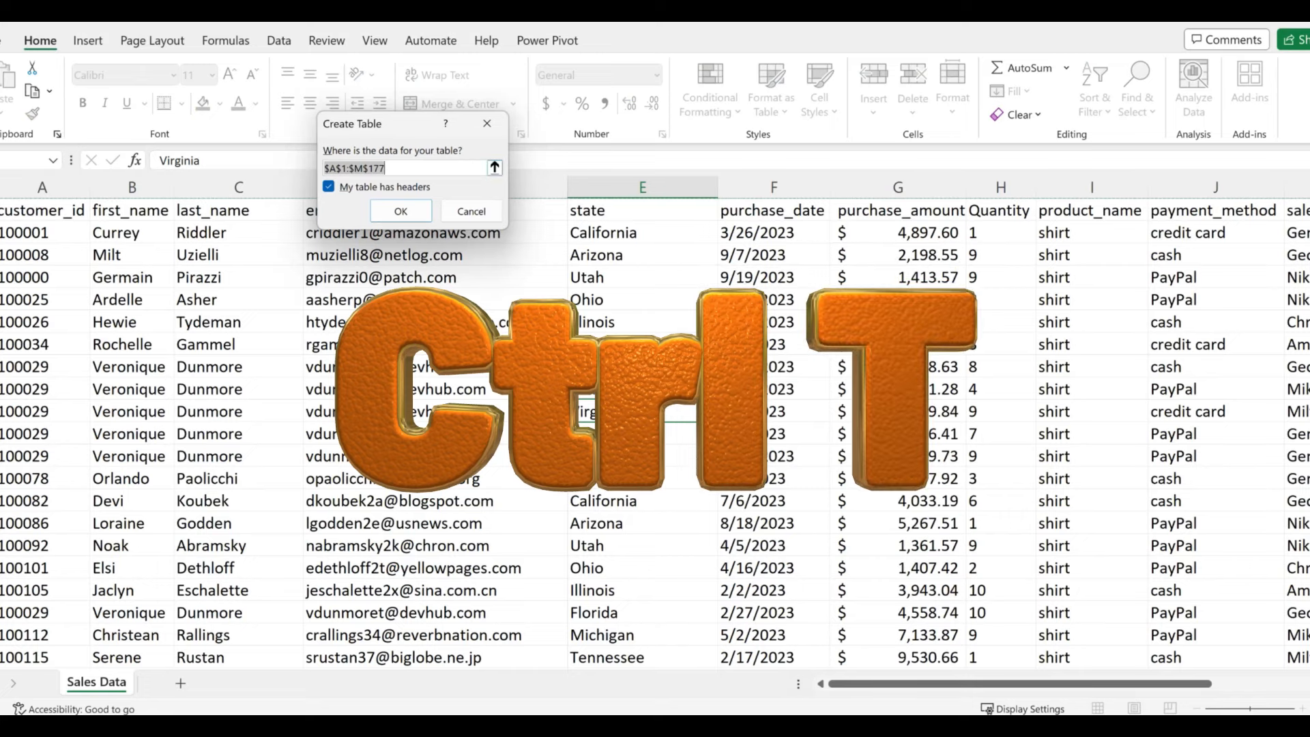
{"action": "left_click", "coordinate": [399, 213]}
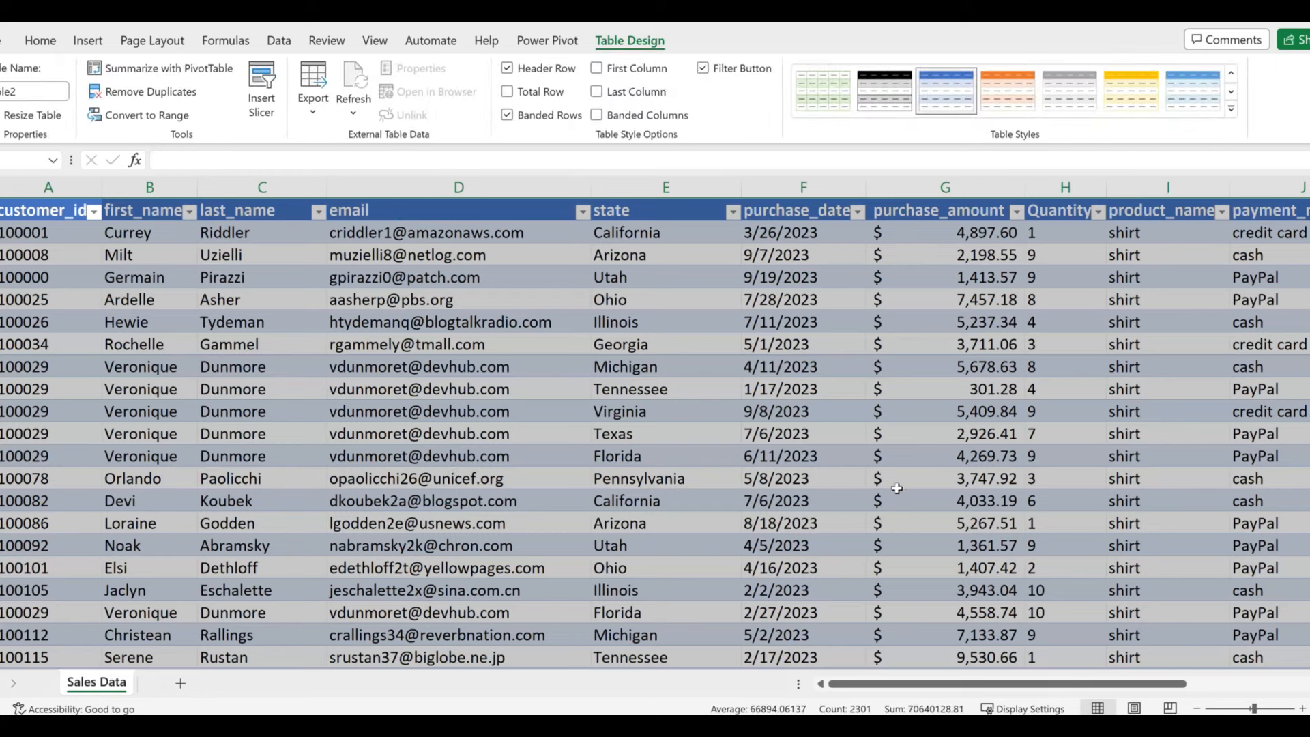
{"action": "left_click", "coordinate": [1197, 709]}
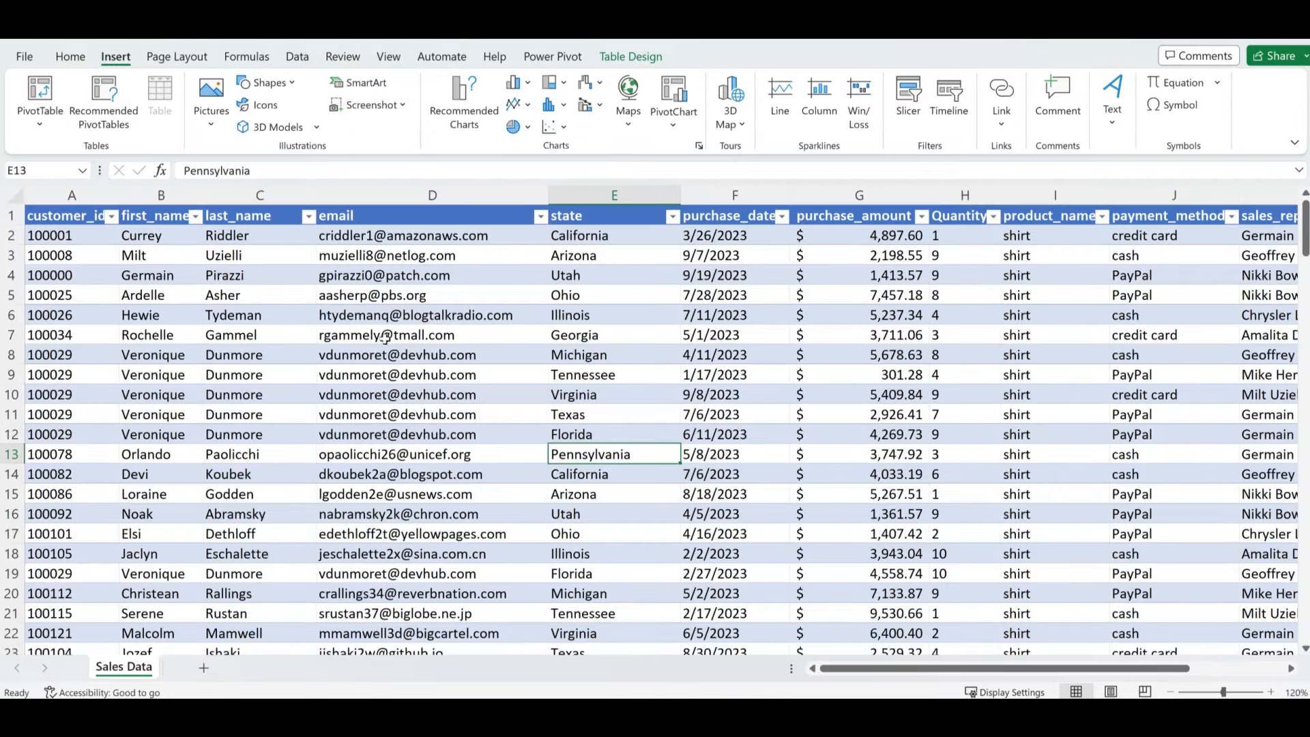
- Insert a PivotTable from the sales table (Table2) on a new worksheet, Sheet2
{"action": "left_click", "coordinate": [396, 329]}
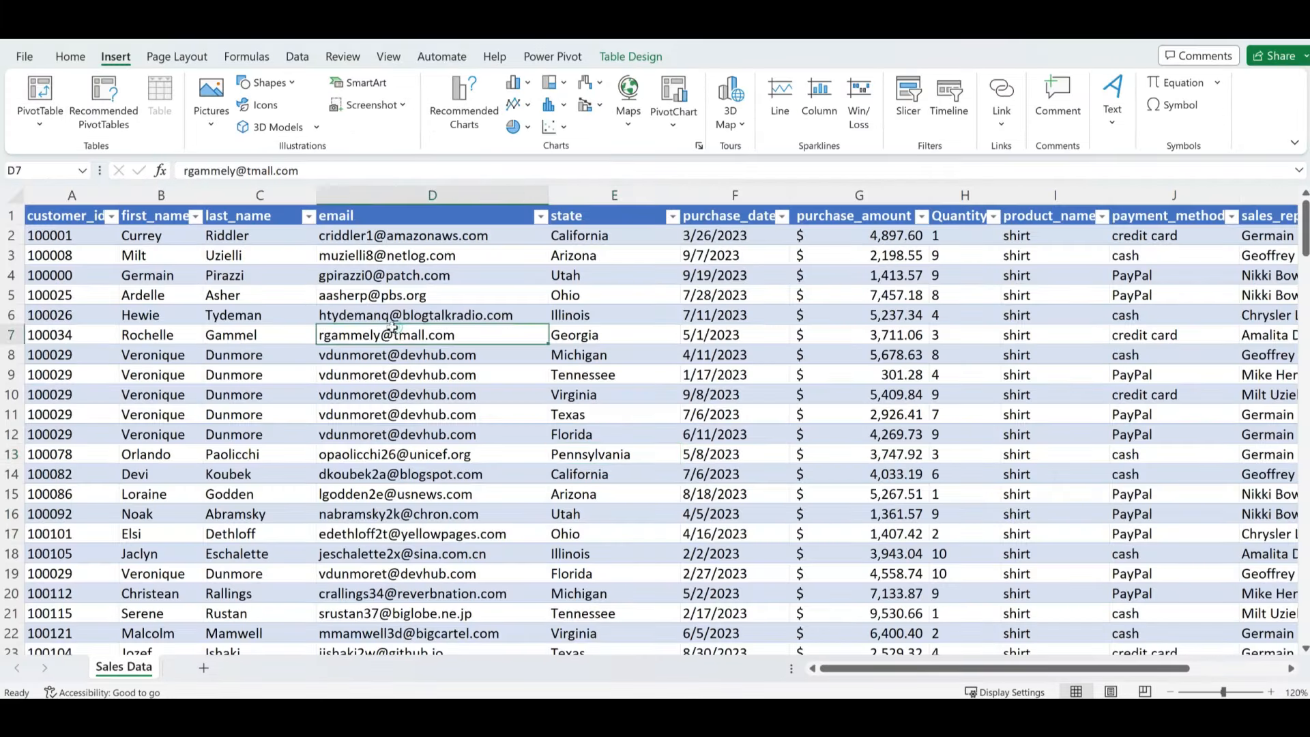
{"action": "left_click", "coordinate": [88, 57]}
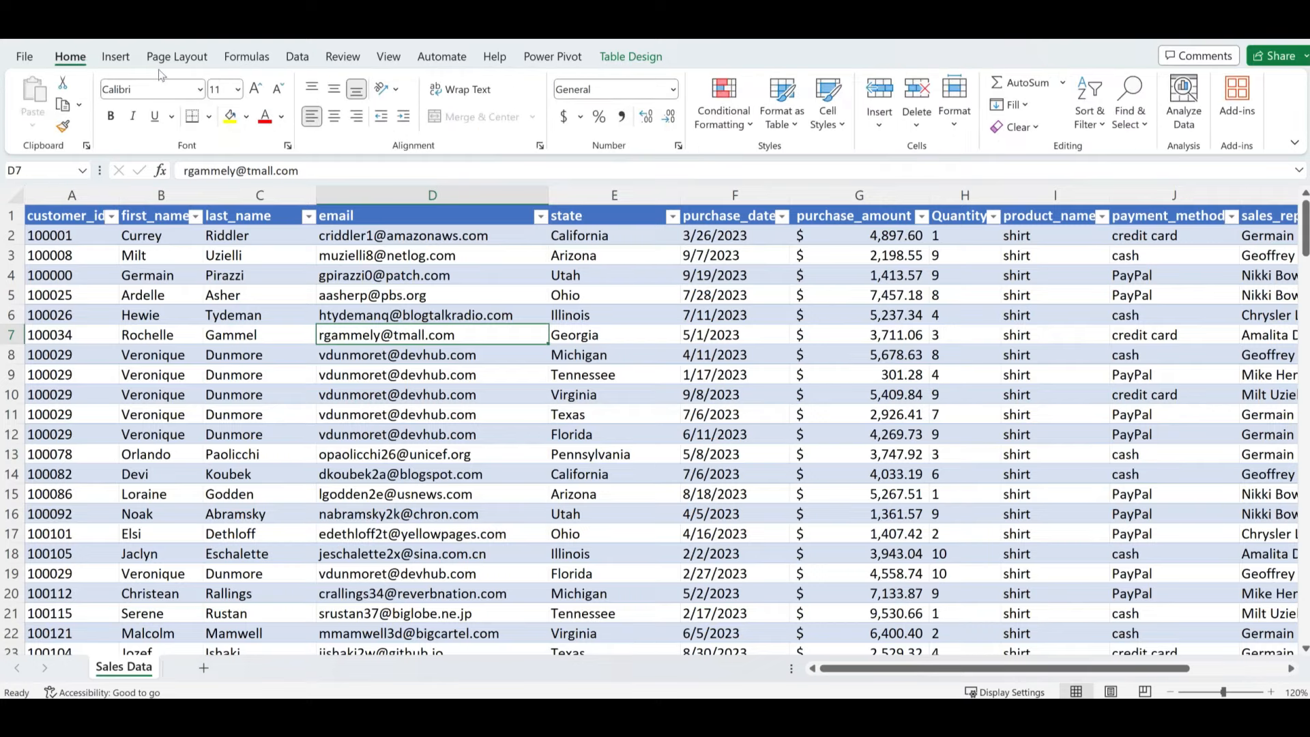
{"action": "left_click", "coordinate": [116, 57]}
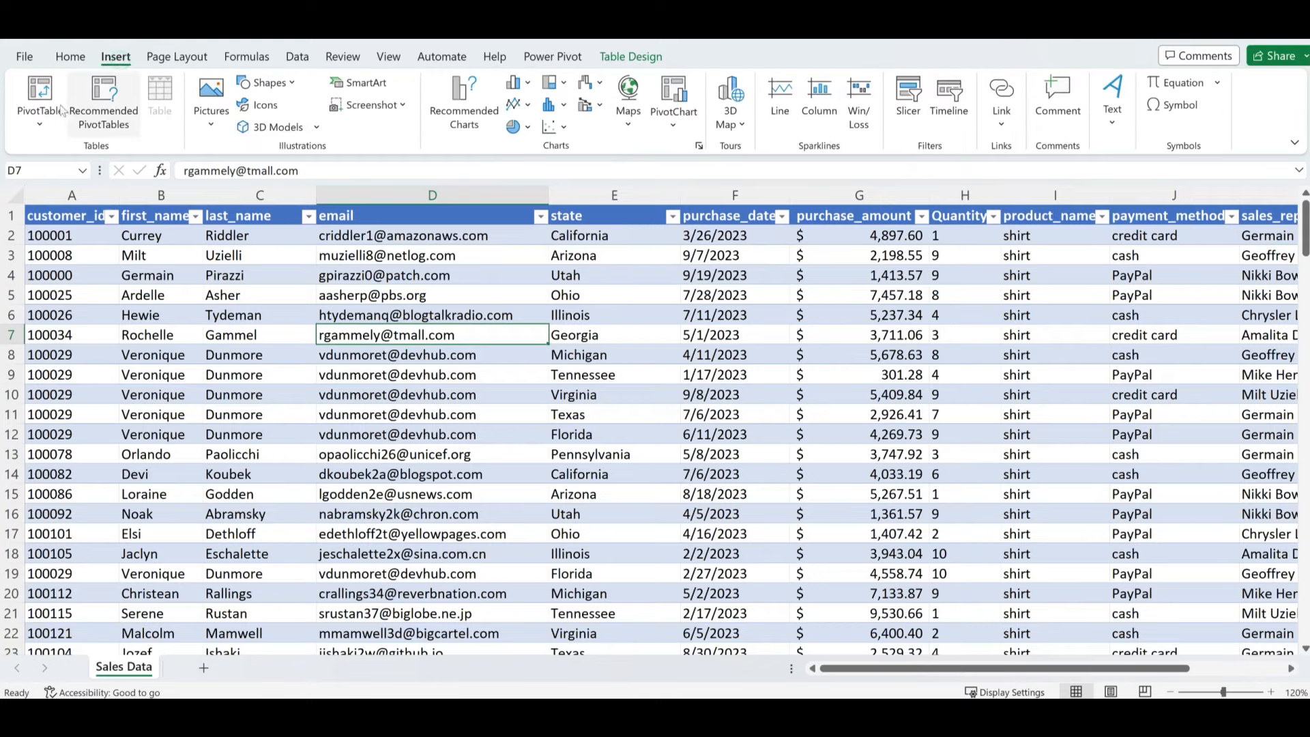
{"action": "left_click", "coordinate": [40, 96]}
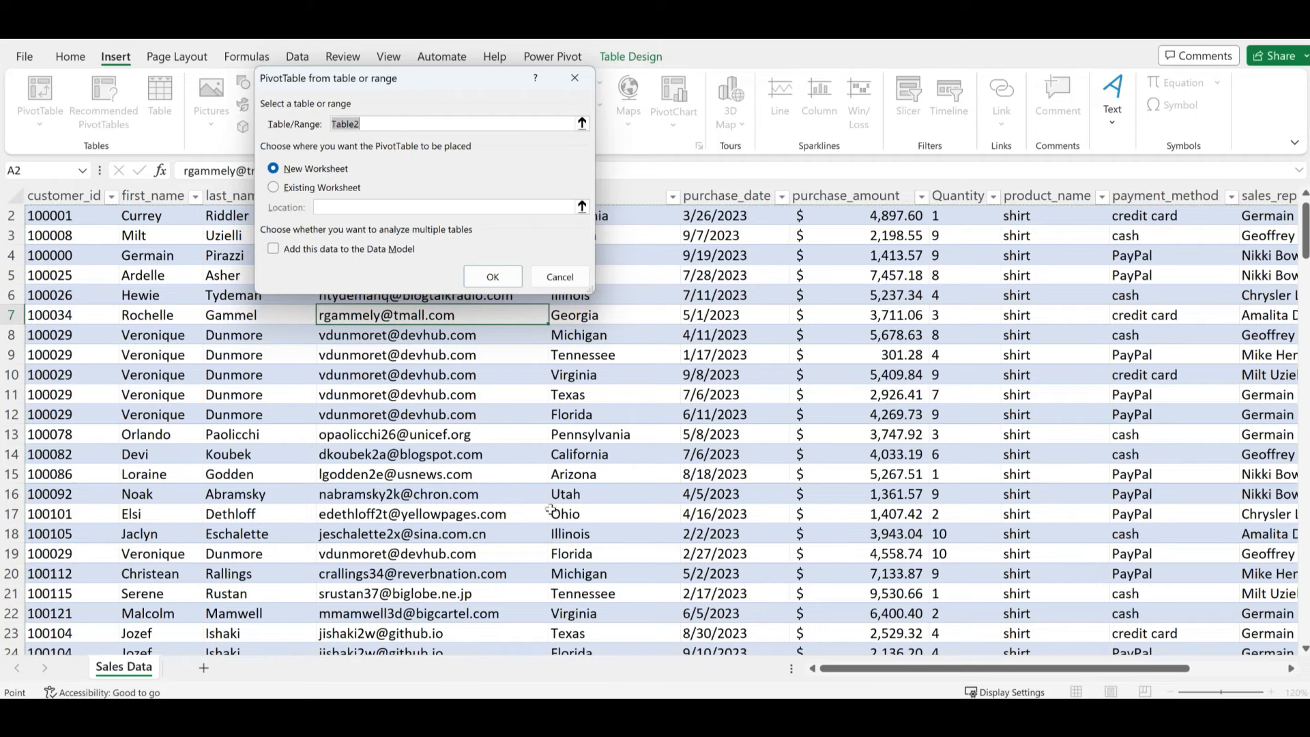
{"action": "left_click", "coordinate": [493, 281]}
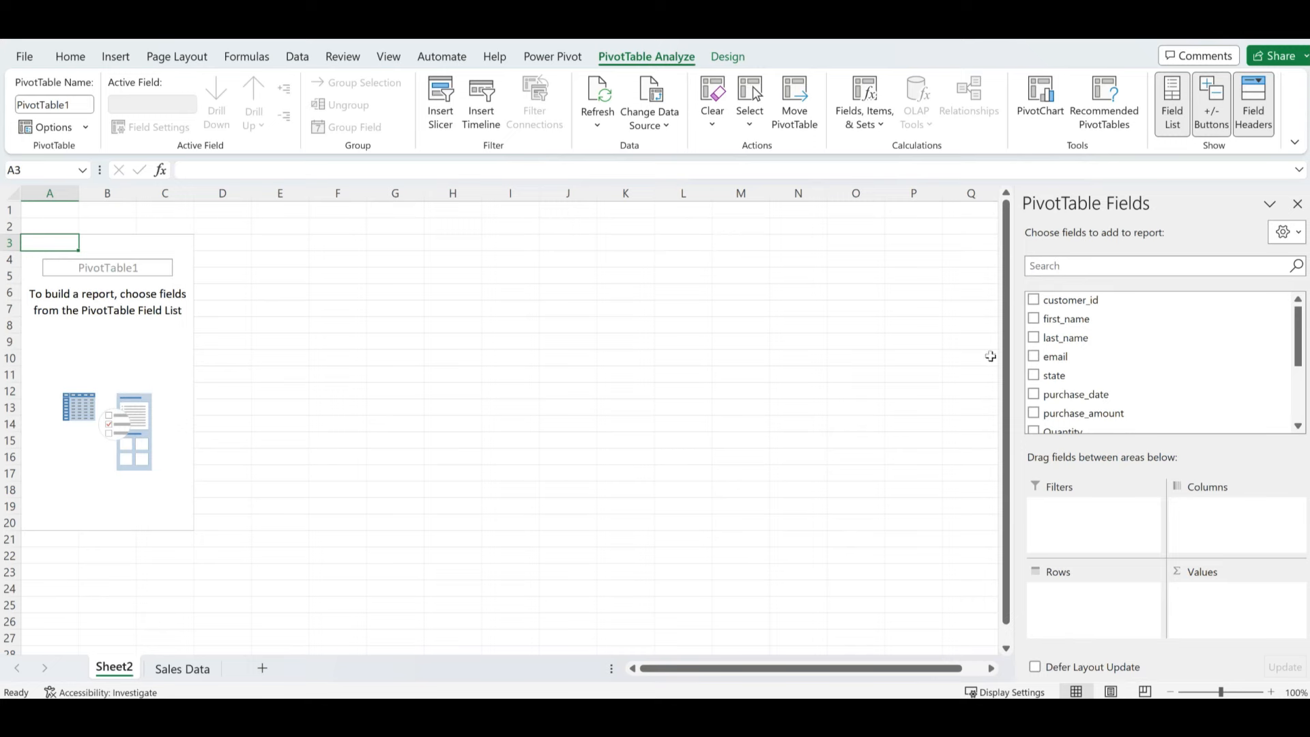
- Put product_name in Rows and sum of purchase_amount in Values, zooming the sheet to 140%
{"action": "scroll", "coordinate": [1083, 402], "scroll_direction": "down", "scroll_amount": 3}
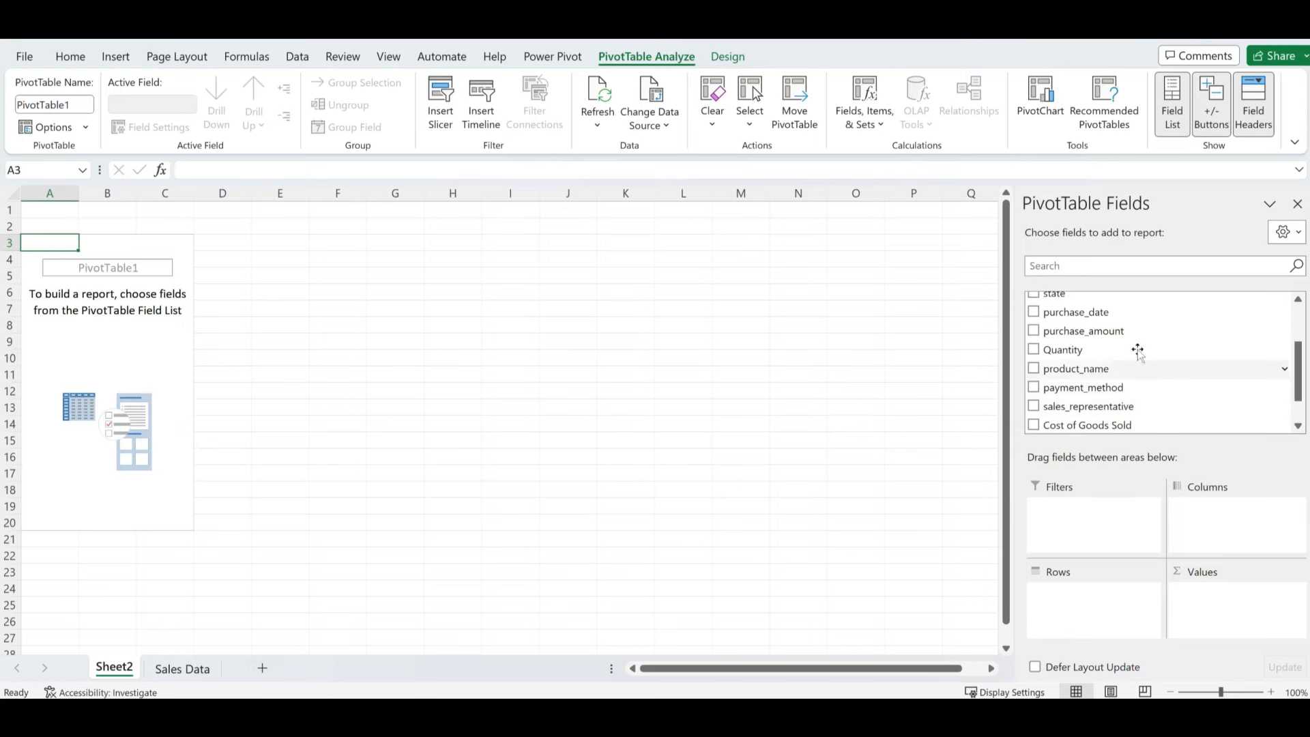
{"action": "left_click_drag", "start_coordinate": [1088, 370], "coordinate": [1088, 609]}
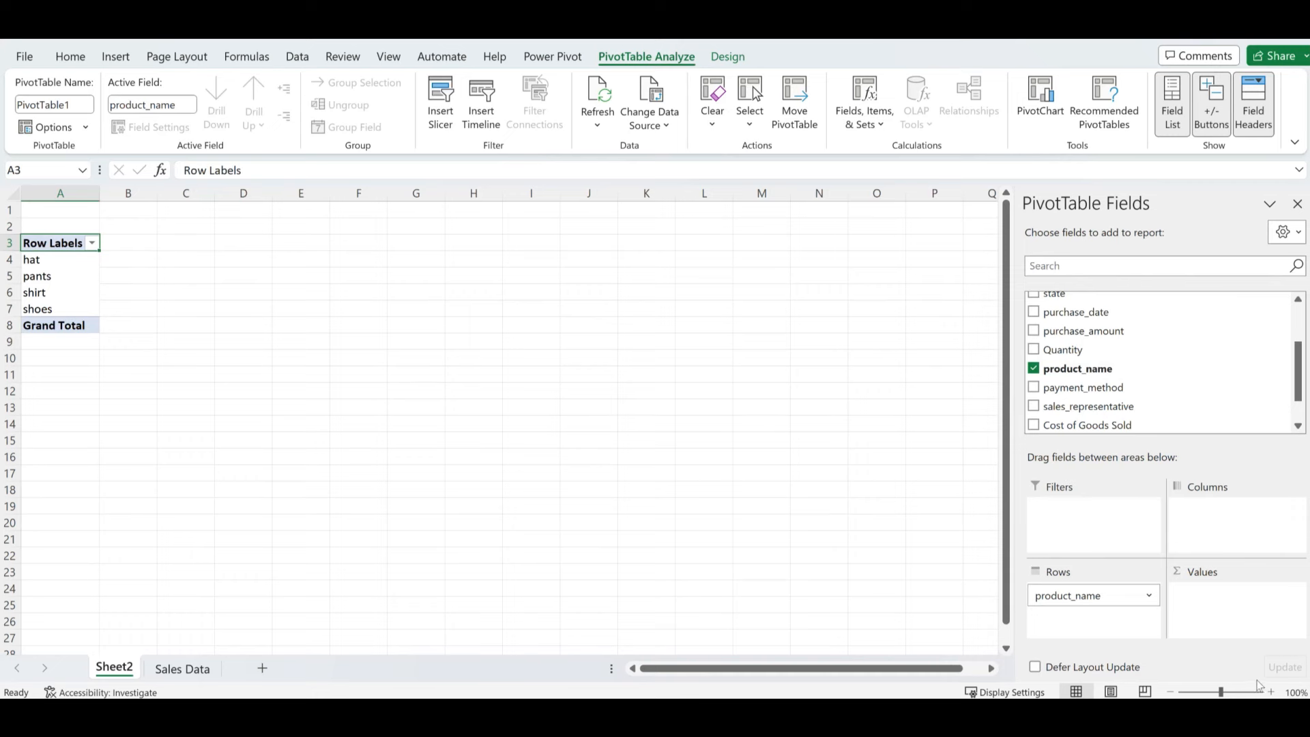
{"action": "left_click", "coordinate": [1274, 694]}
{"action": "left_click", "coordinate": [1273, 693]}
{"action": "left_click", "coordinate": [1274, 693]}
{"action": "left_click", "coordinate": [1273, 694]}
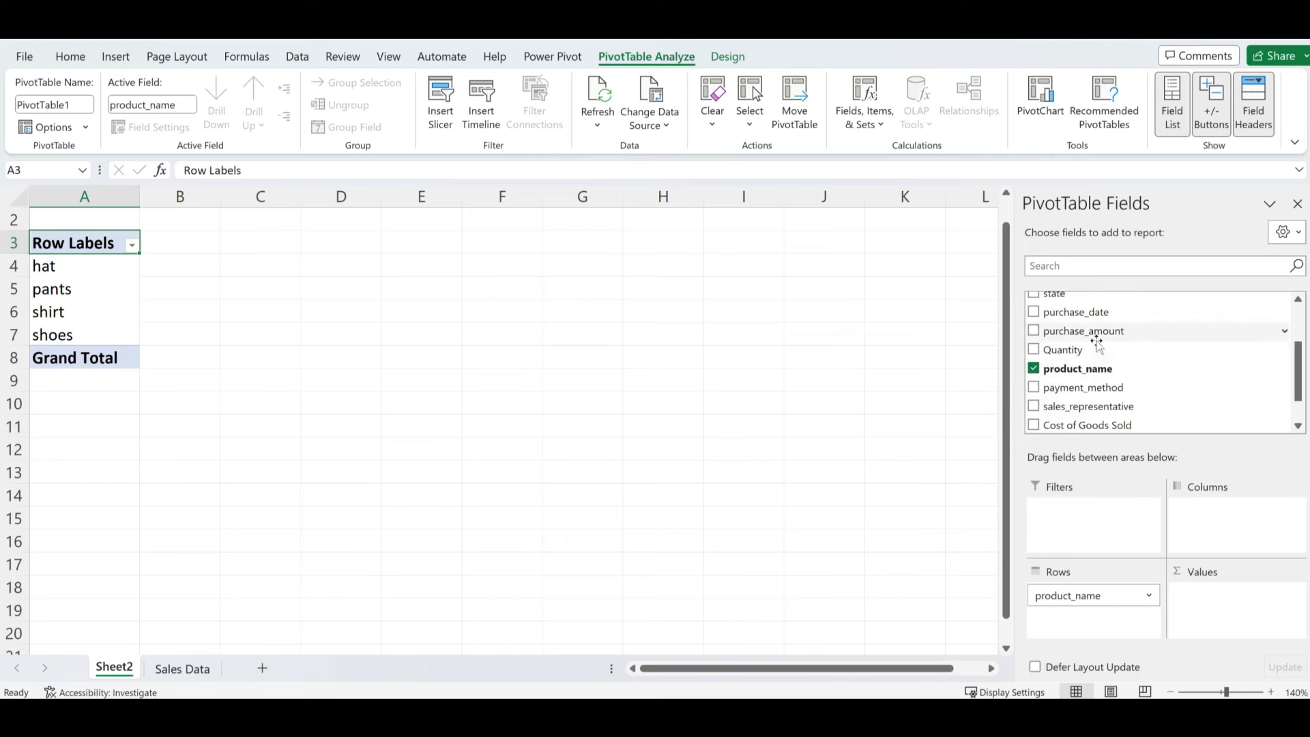
{"action": "left_click_drag", "start_coordinate": [1091, 332], "coordinate": [1229, 605]}
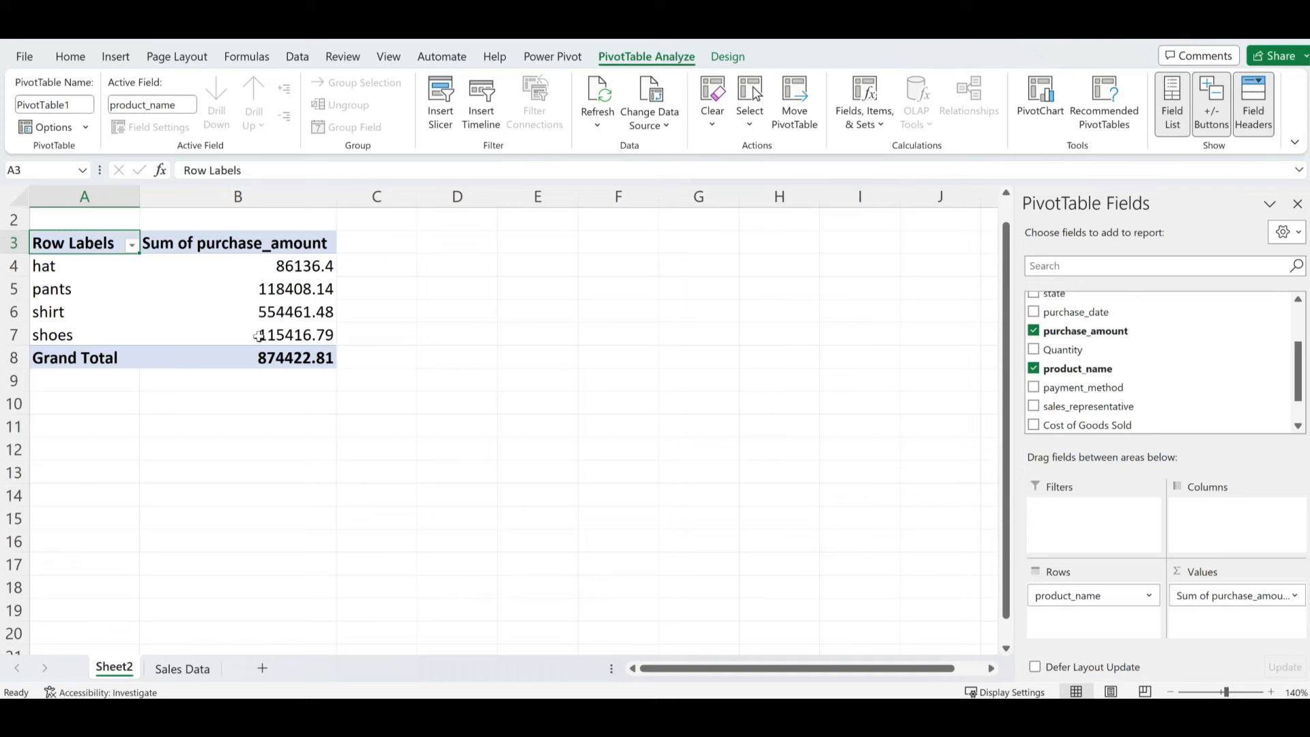
{"action": "left_click", "coordinate": [46, 266]}
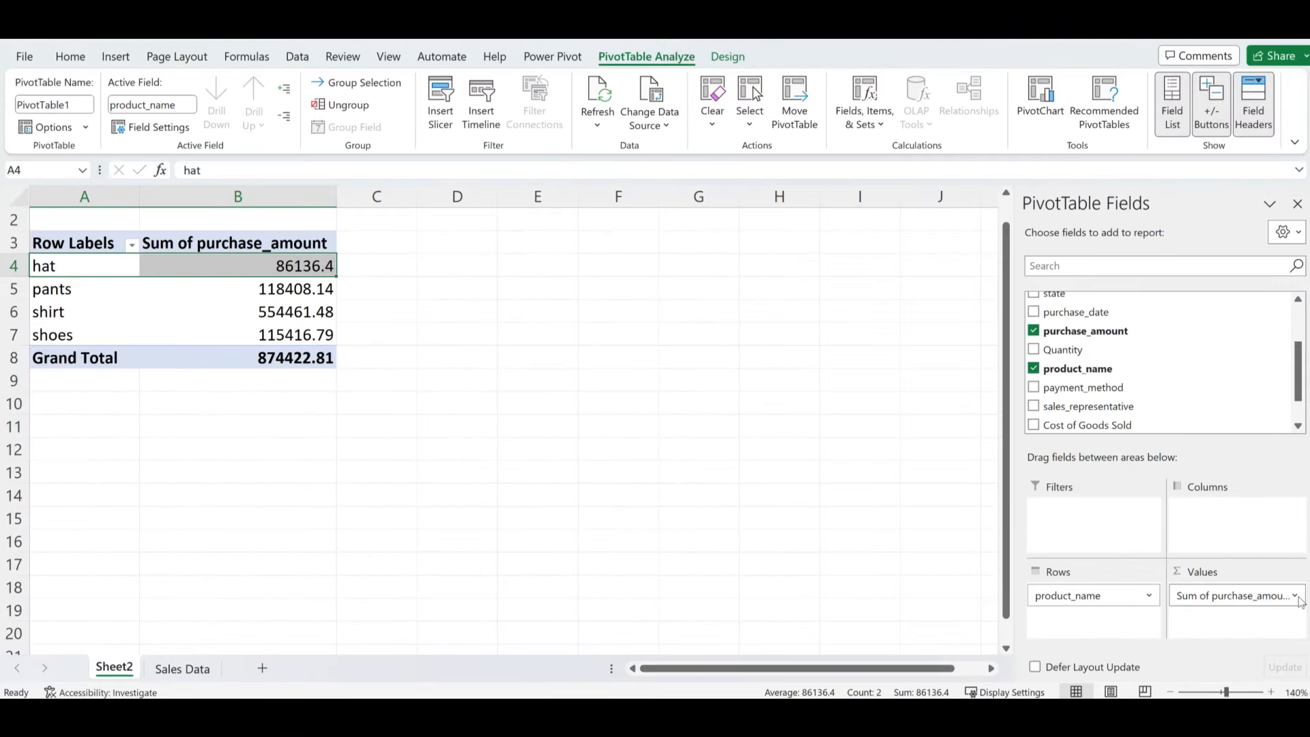
- Show pivot values as % of Grand Total: hat 9.85%, pants 13.54%, shirt 63.41%, shoes 13.20%
{"action": "left_click", "coordinate": [1295, 597]}
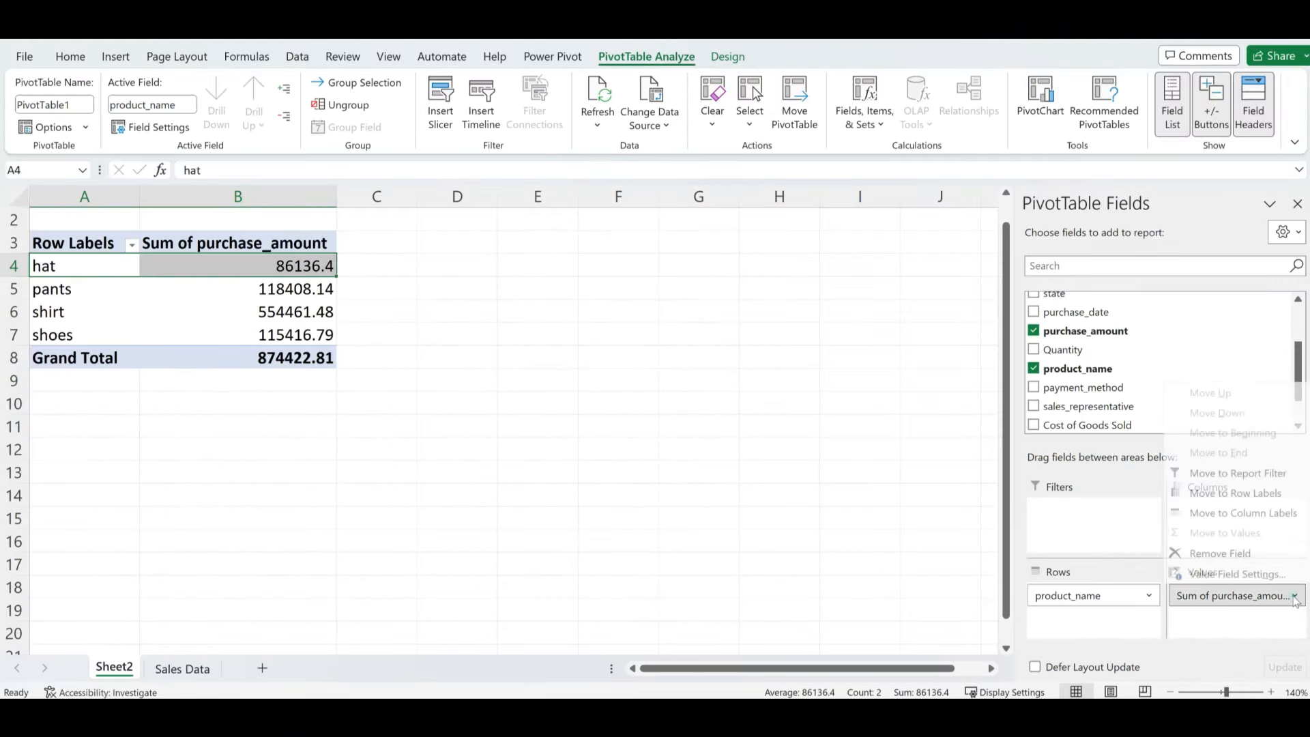
{"action": "left_click", "coordinate": [1215, 577]}
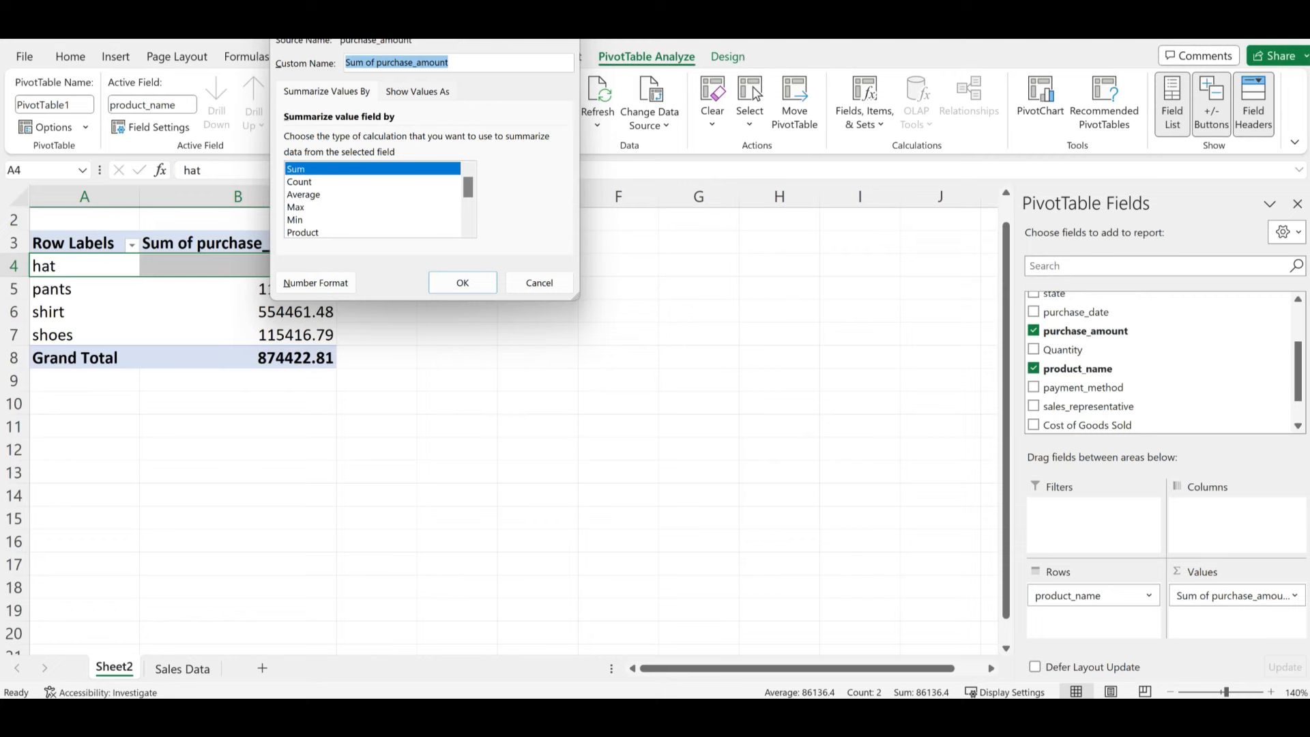
{"action": "left_click_drag", "start_coordinate": [448, 21], "coordinate": [517, 271]}
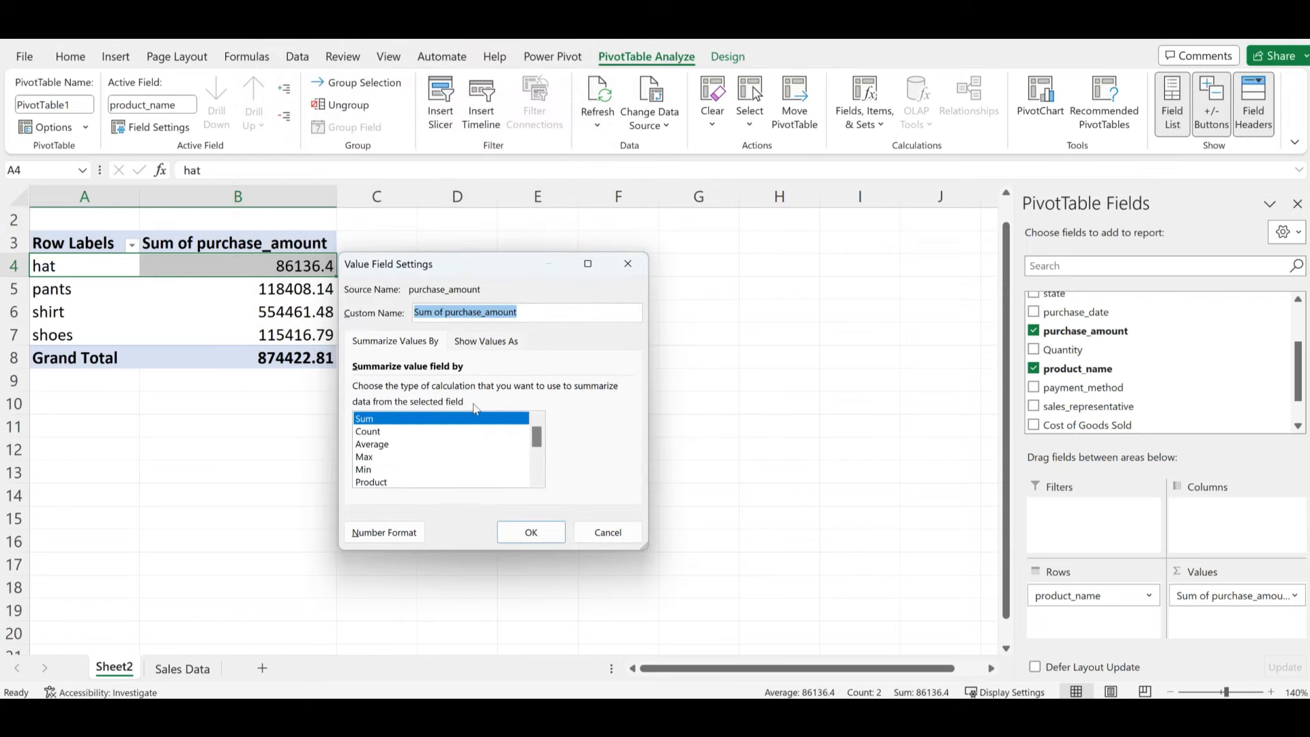
{"action": "left_click", "coordinate": [491, 342]}
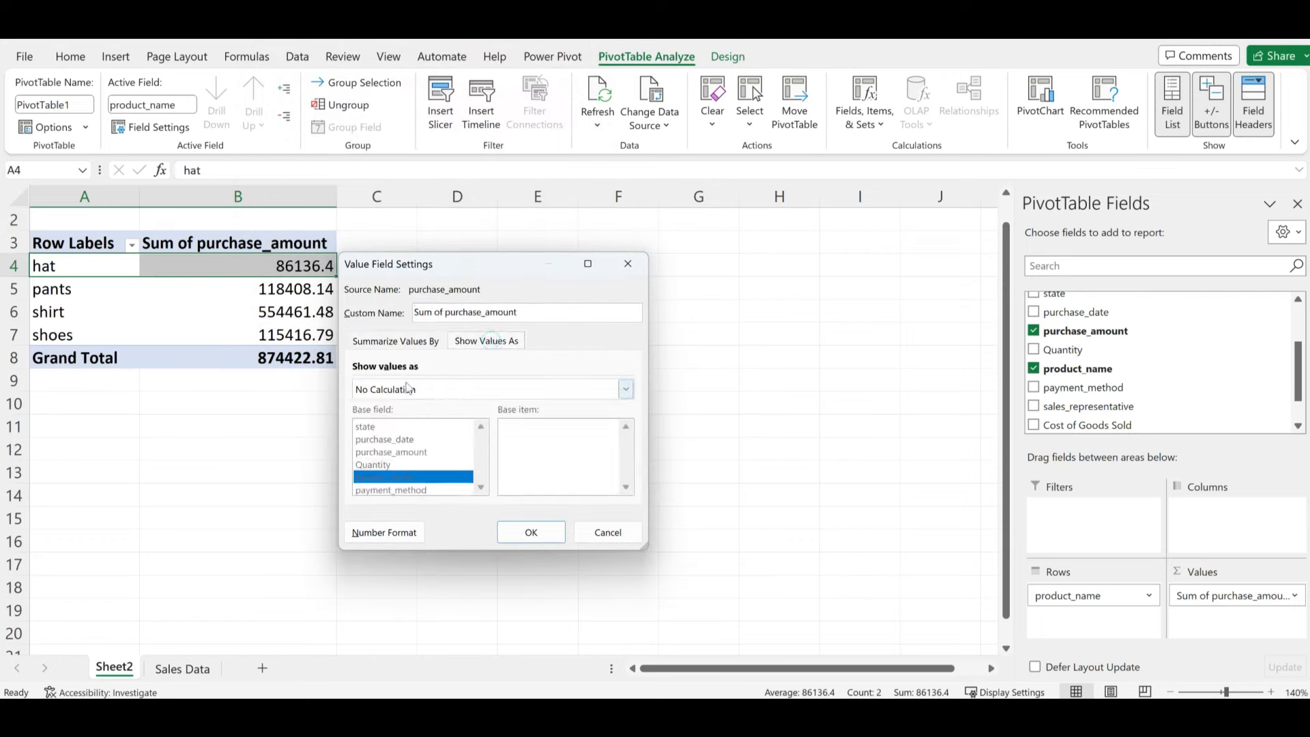
{"action": "left_click", "coordinate": [626, 391]}
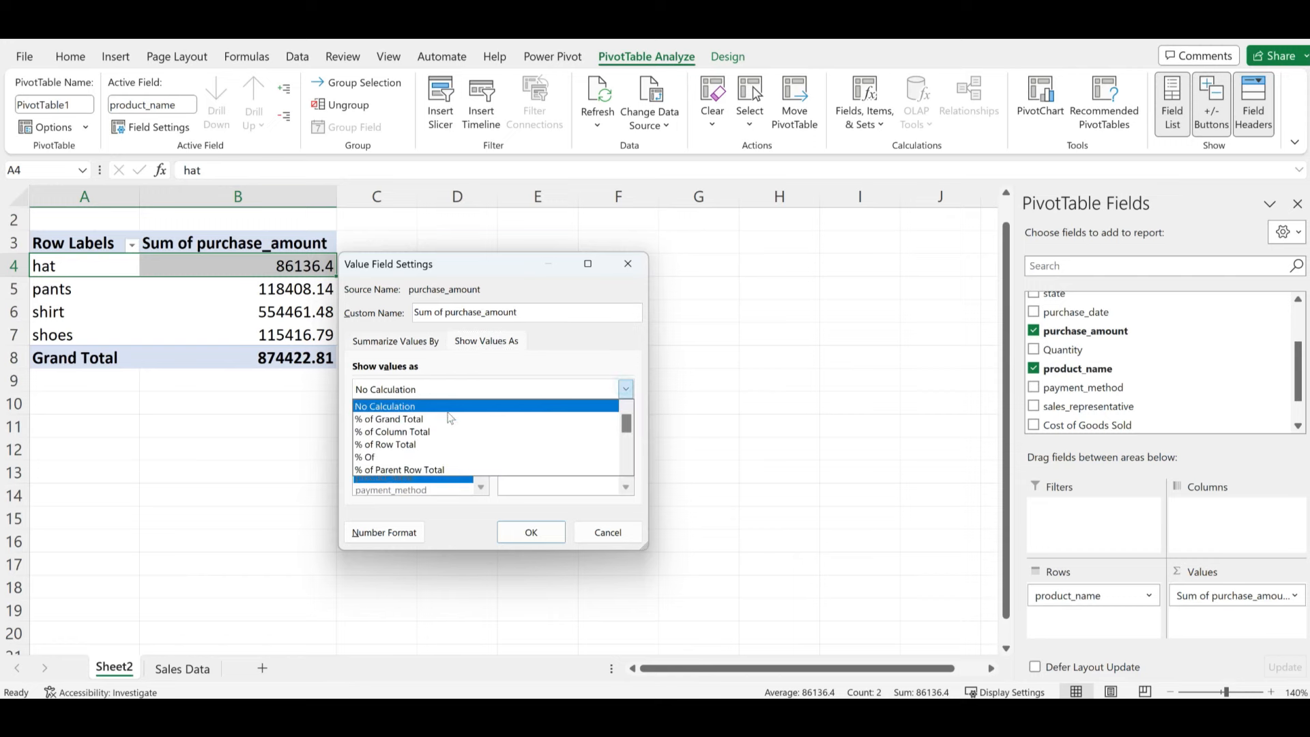
{"action": "left_click", "coordinate": [387, 421]}
{"action": "left_click", "coordinate": [532, 532]}
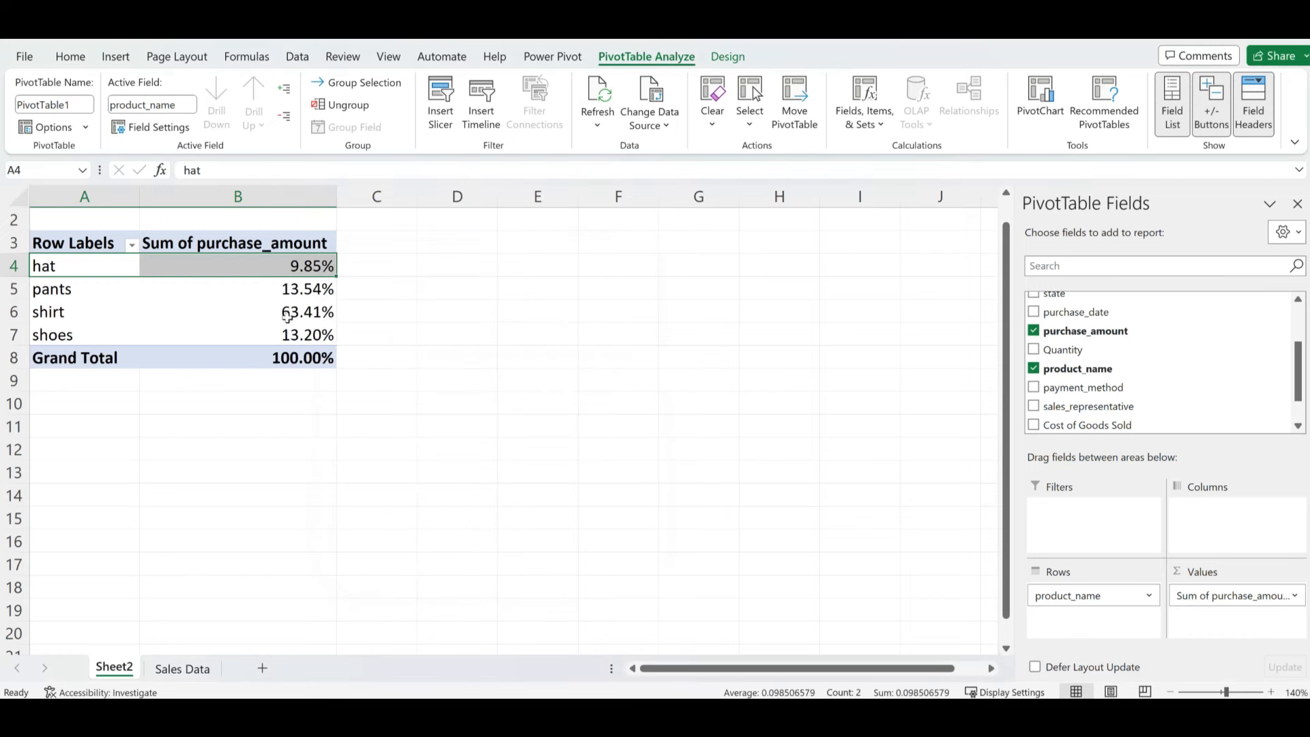
{"action": "left_click", "coordinate": [59, 312]}
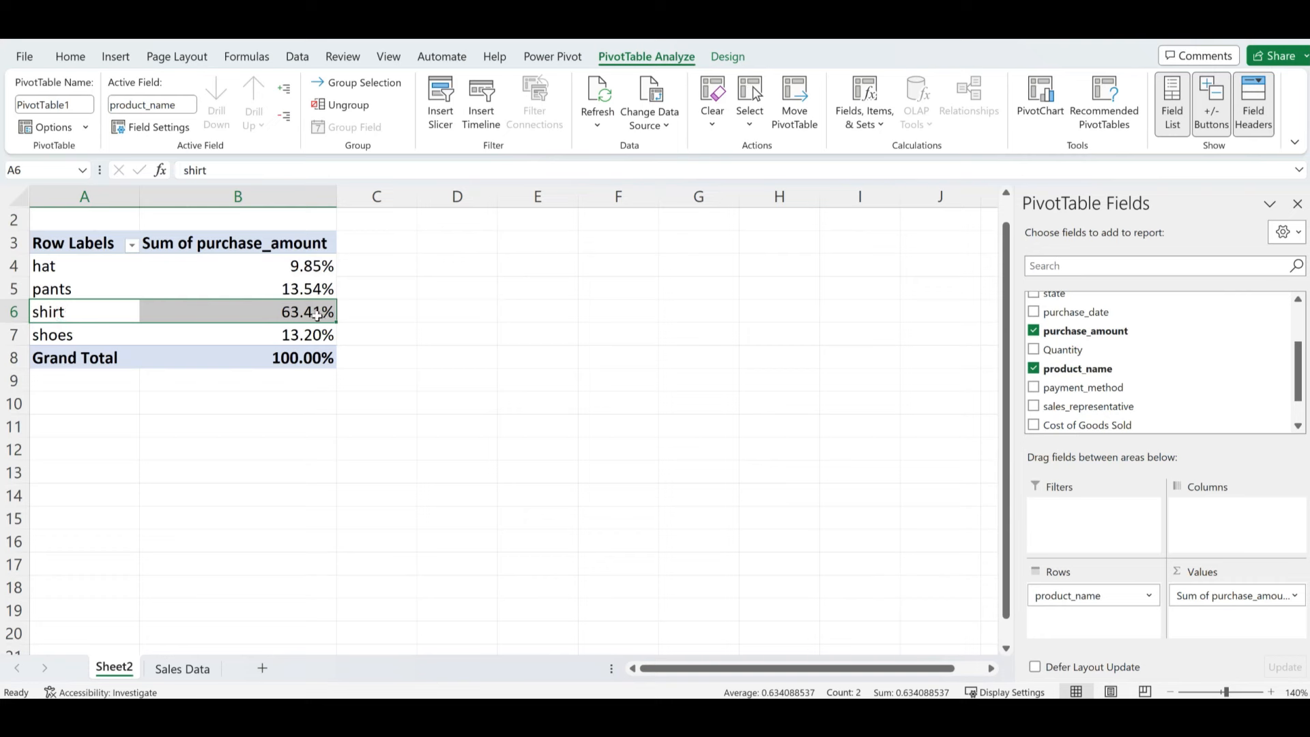
{"action": "key", "text": "Up"}
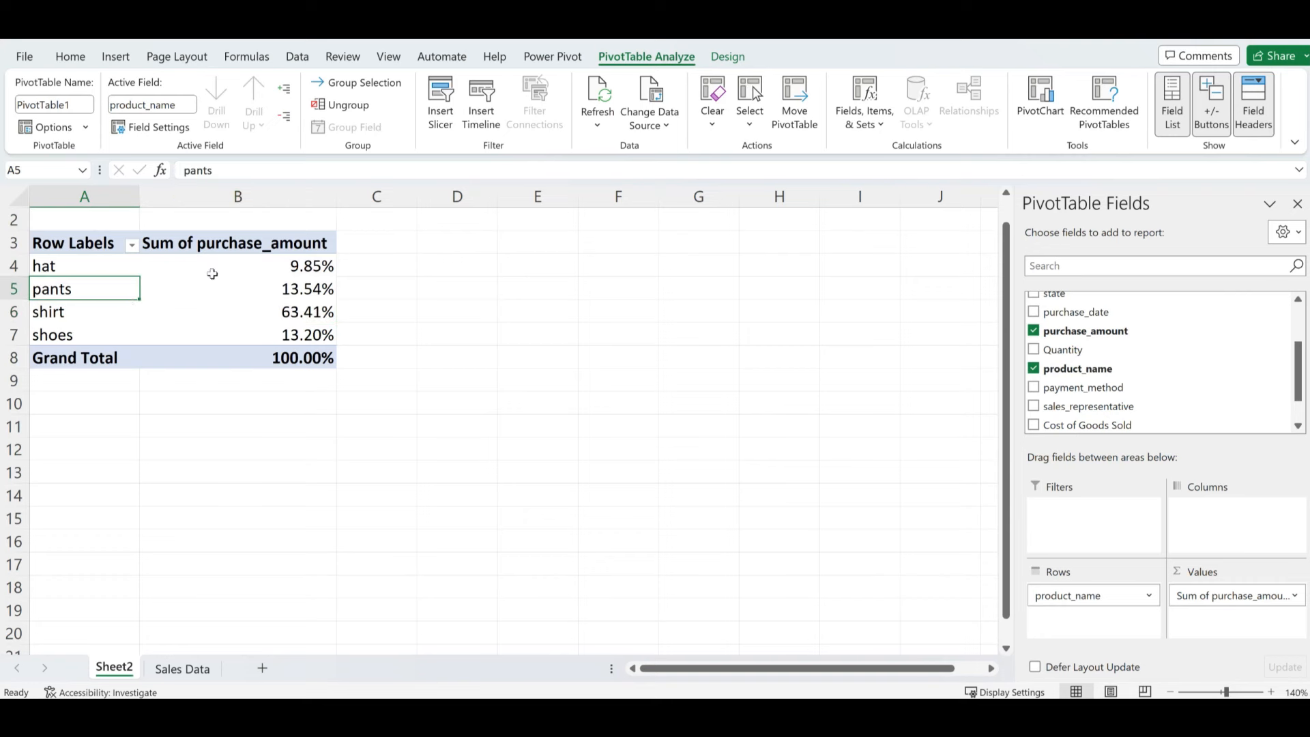
{"action": "mouse_move", "coordinate": [206, 281]}
- Name the product pivot table SalesByProduct, then select its range A3:B8
{"action": "left_click", "coordinate": [204, 282]}
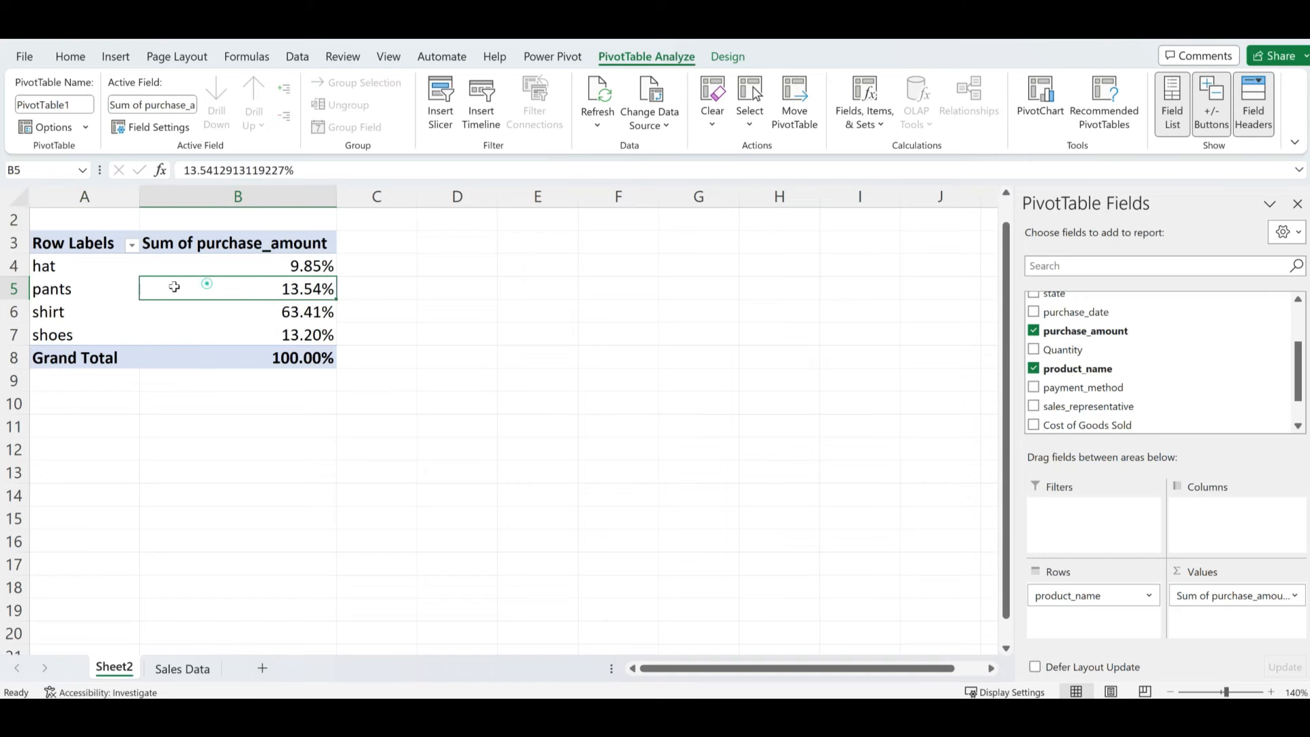
{"action": "left_click", "coordinate": [79, 105]}
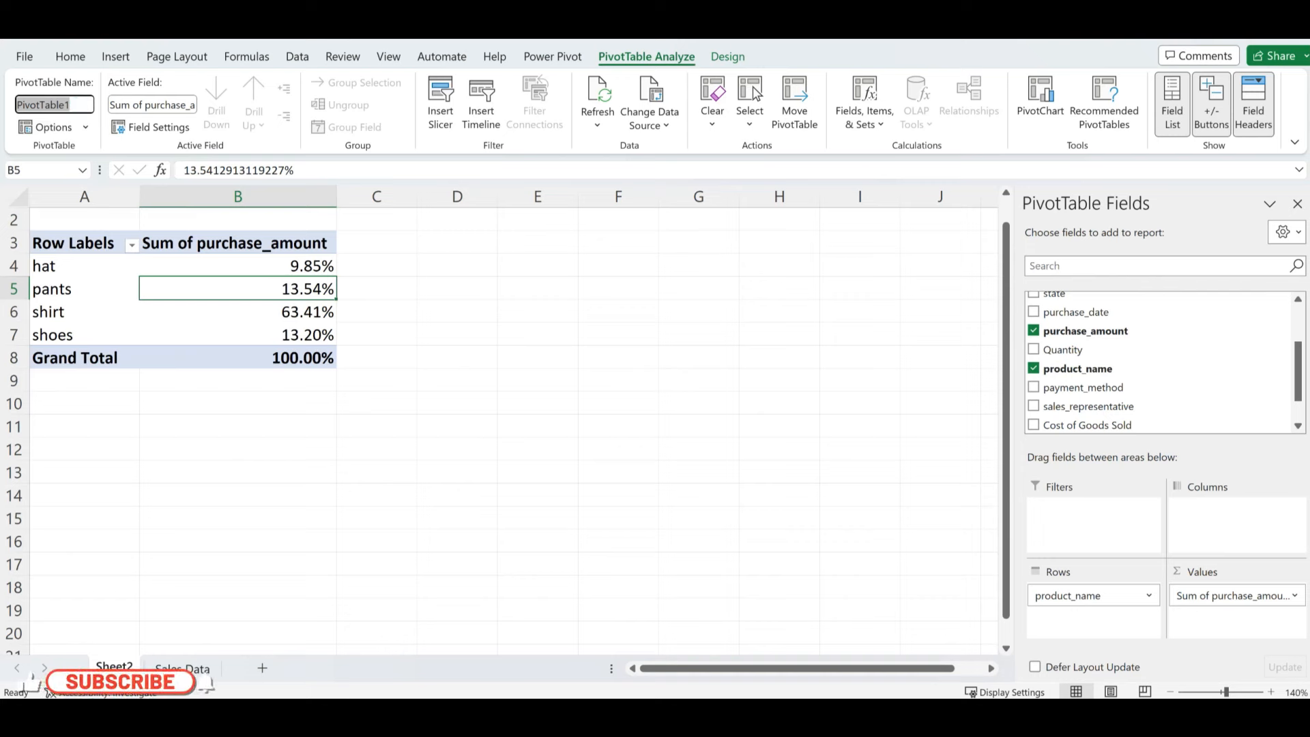
{"action": "type", "text": "Sales"}
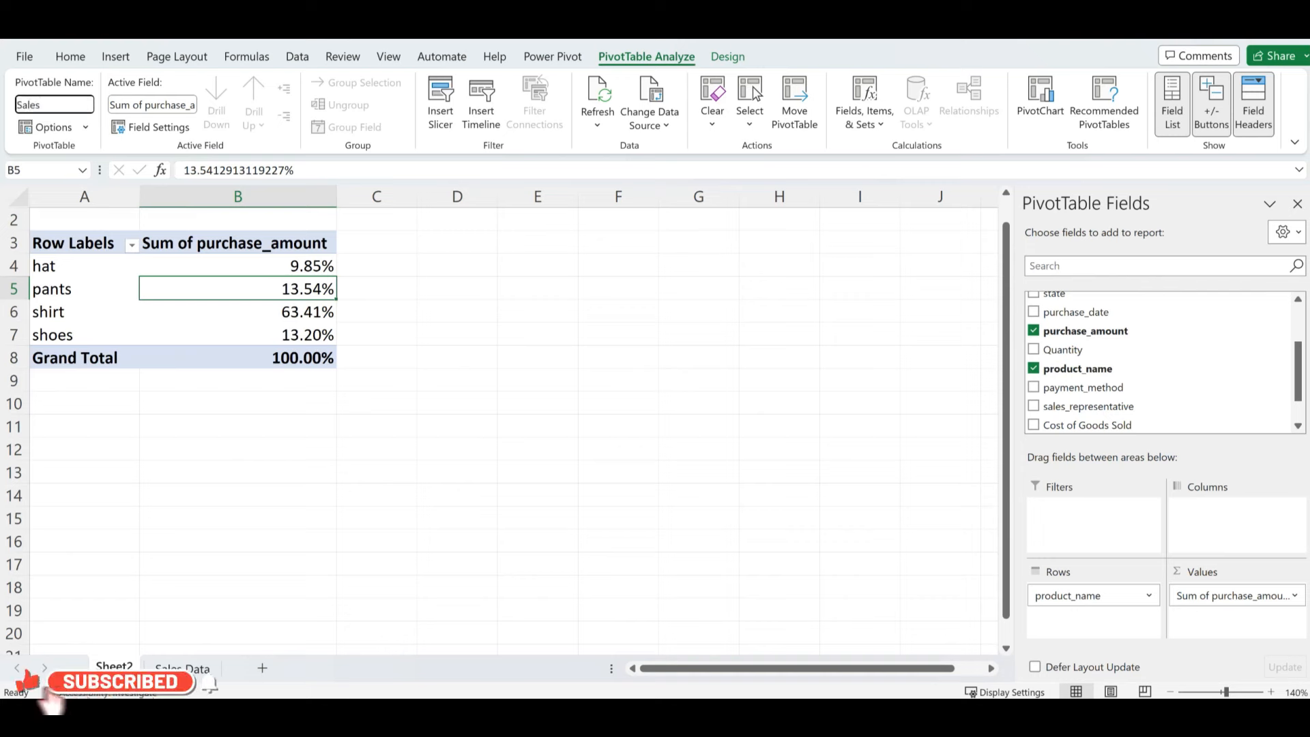
{"action": "type", "text": "ByPro"}
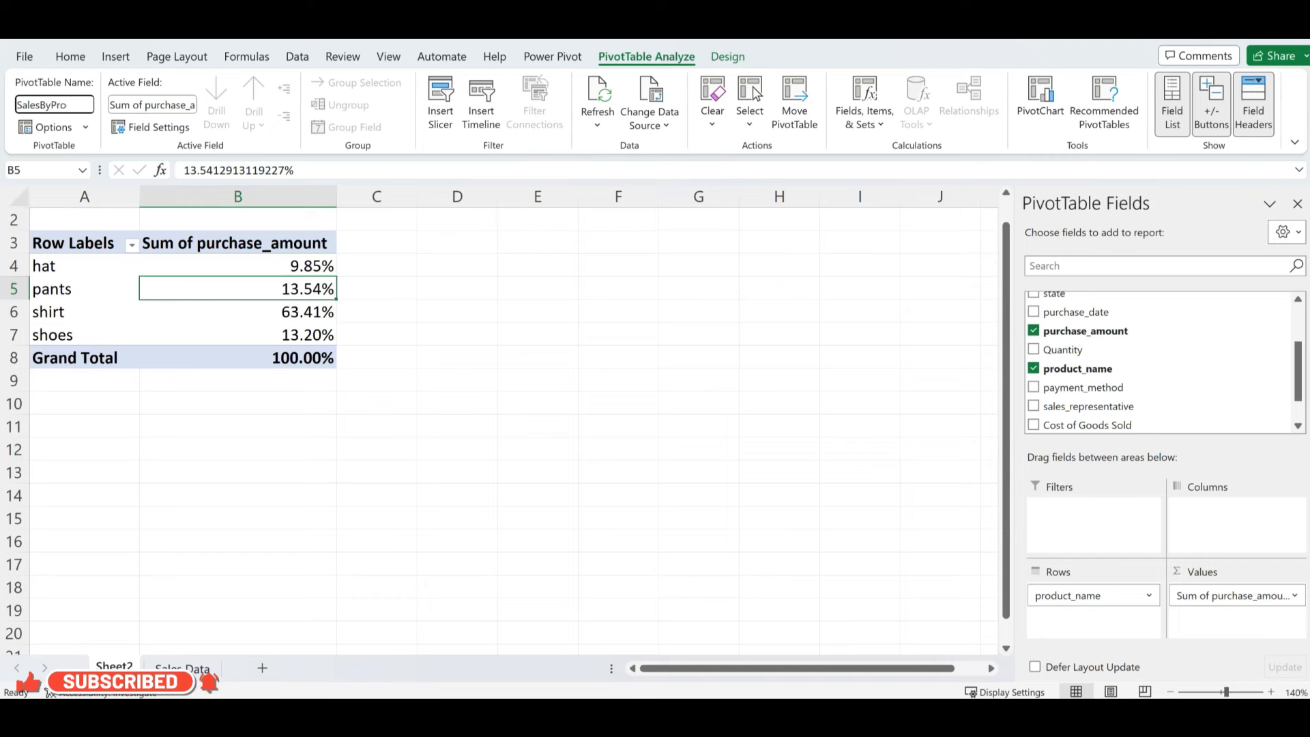
{"action": "type", "text": "duct"}
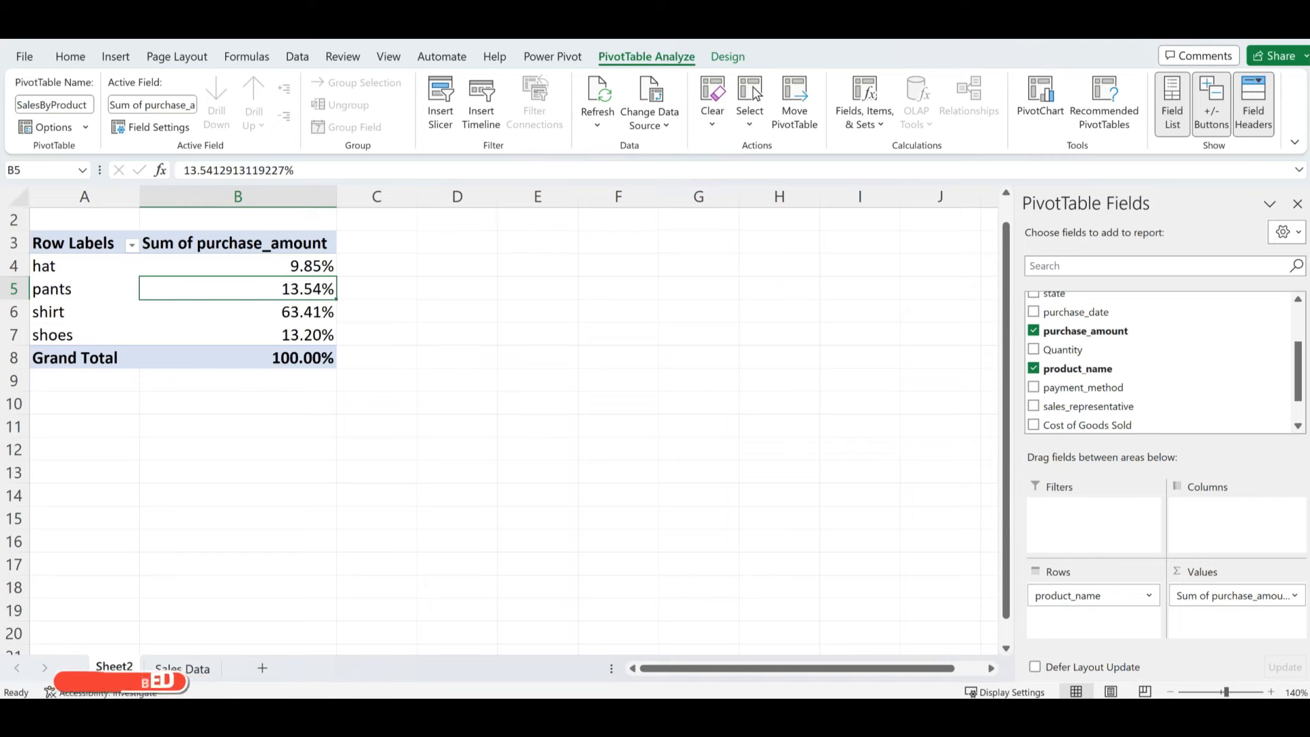
{"action": "left_click", "coordinate": [704, 349]}
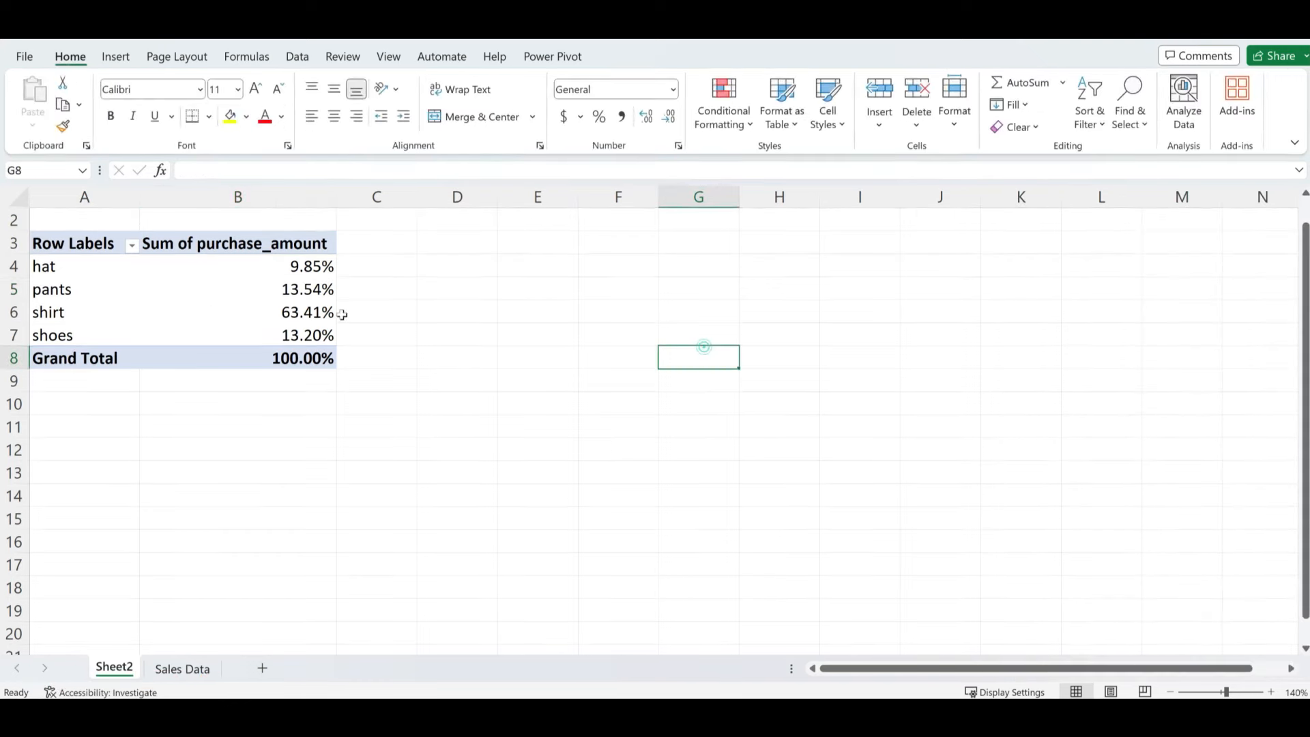
{"action": "left_click", "coordinate": [194, 308]}
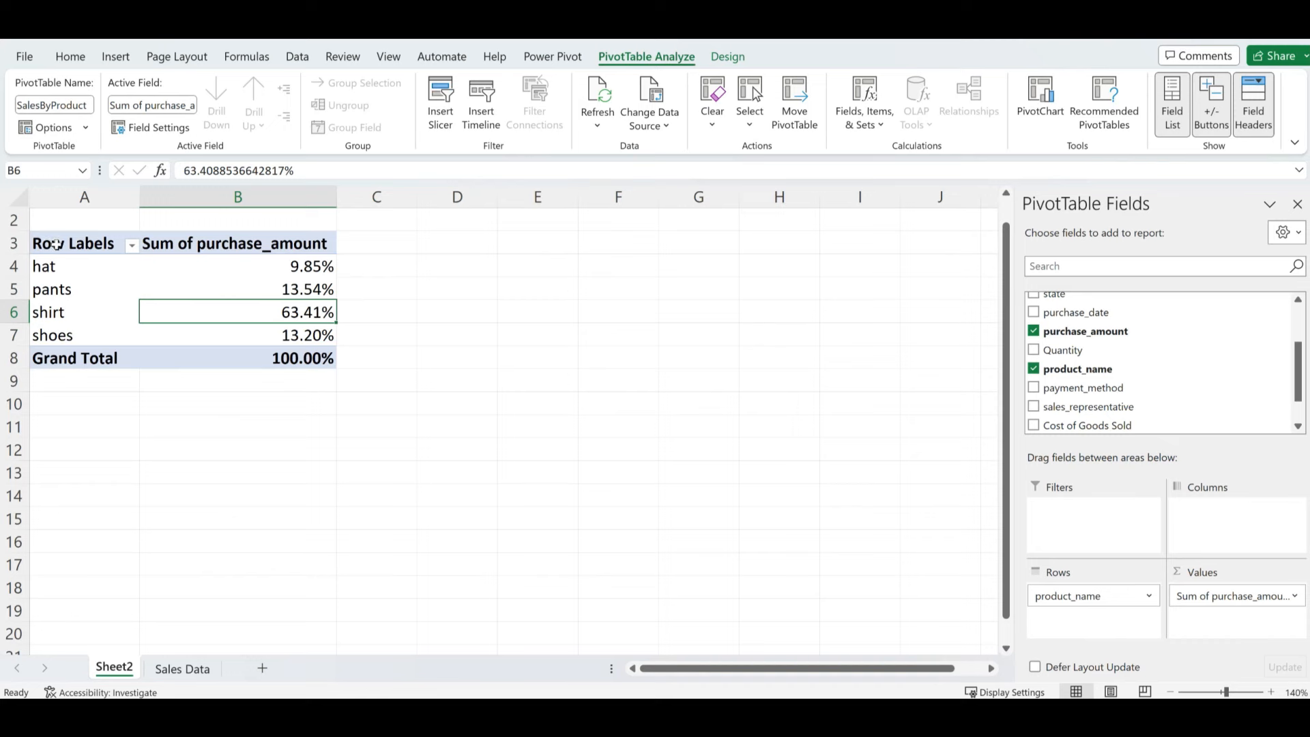
{"action": "left_click_drag", "start_coordinate": [55, 244], "coordinate": [312, 361]}
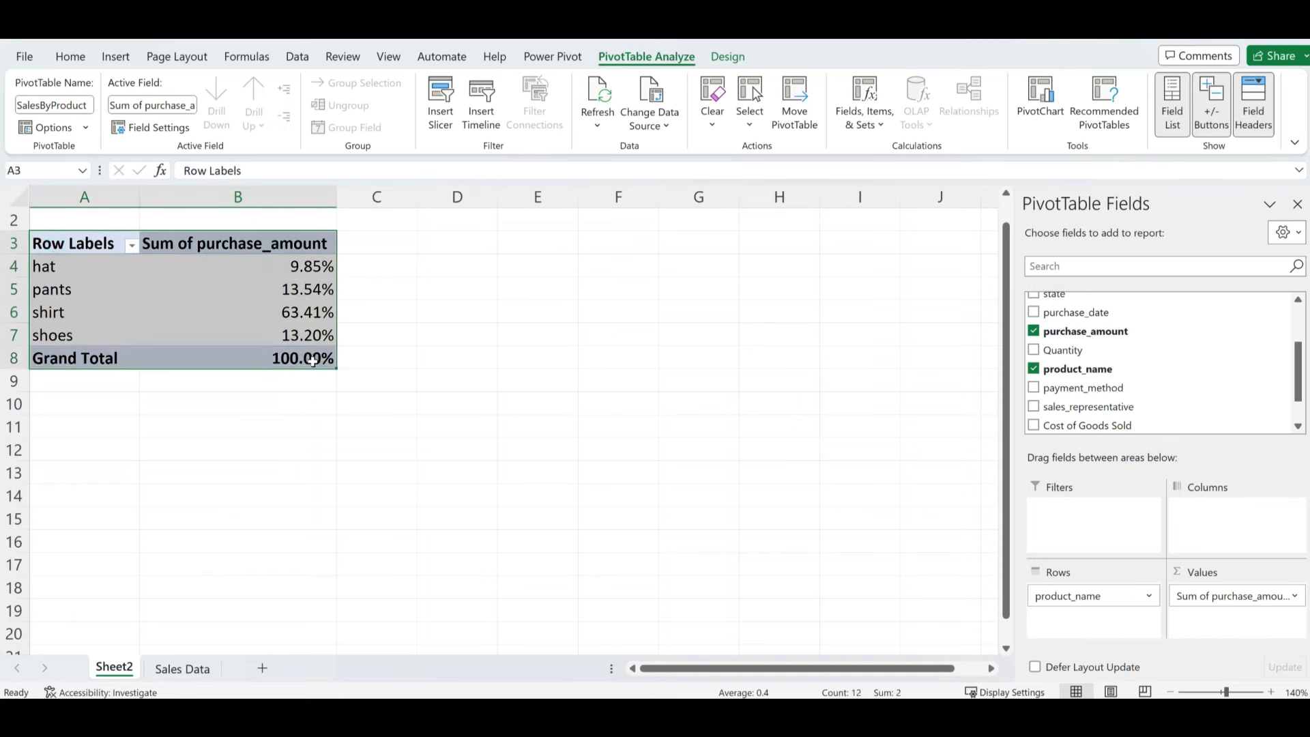
- Copy the product pivot table and paste it at E3
{"action": "key", "text": "ctrl+c"}
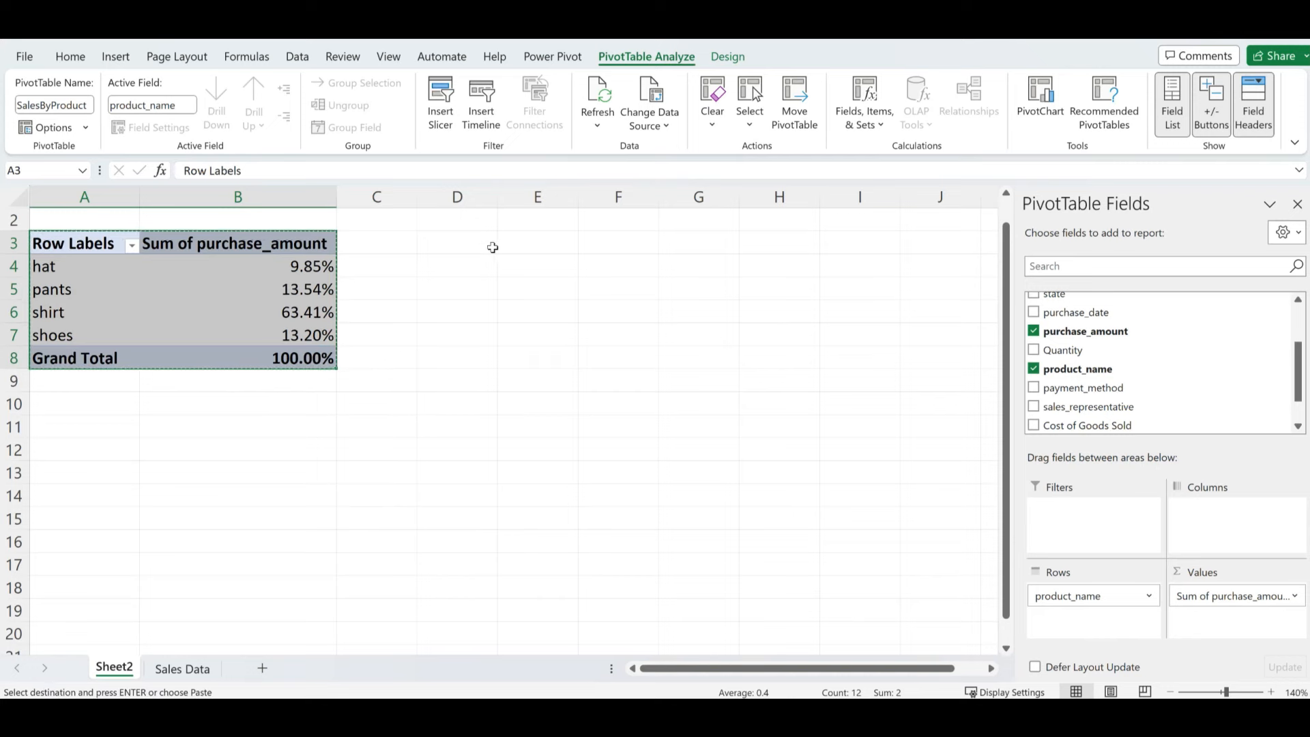
{"action": "left_click", "coordinate": [564, 243]}
{"action": "key", "text": "ctrl+v"}
- In the copied pivot, replace product_name with state in Rows
{"action": "left_click", "coordinate": [589, 289]}
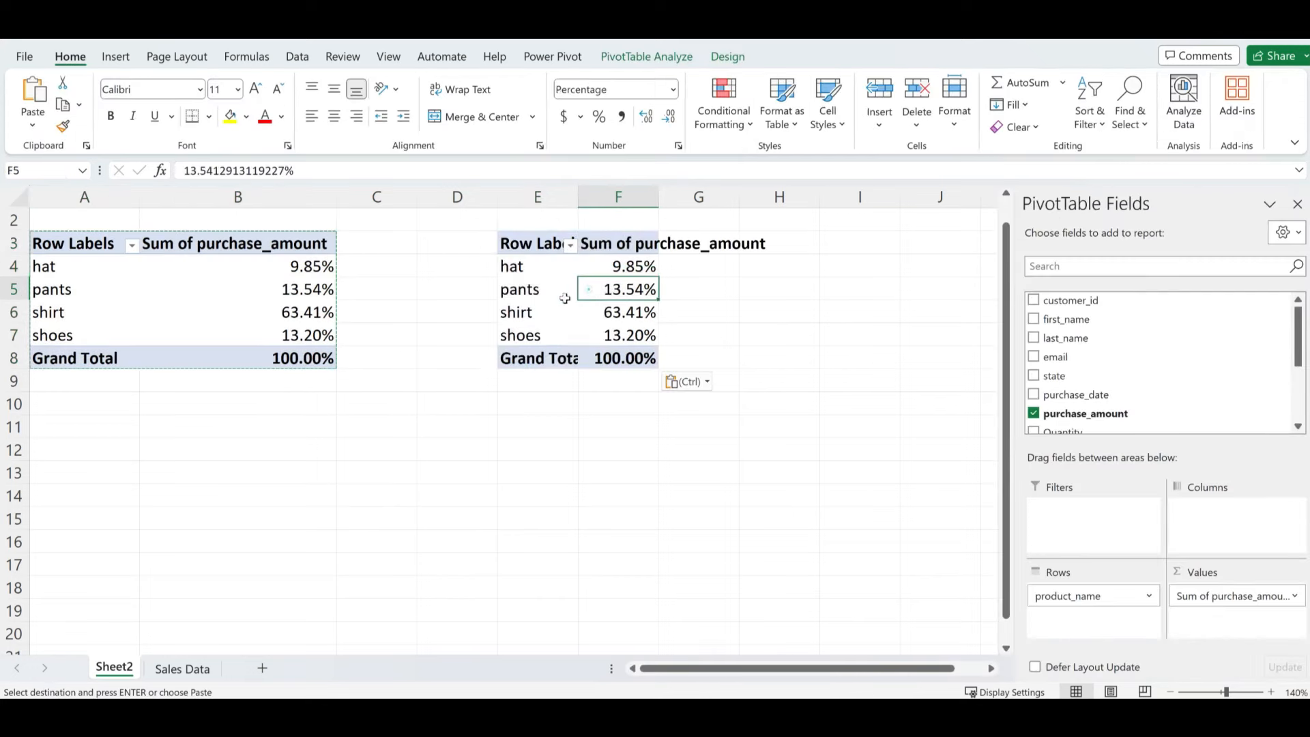
{"action": "left_click", "coordinate": [565, 298]}
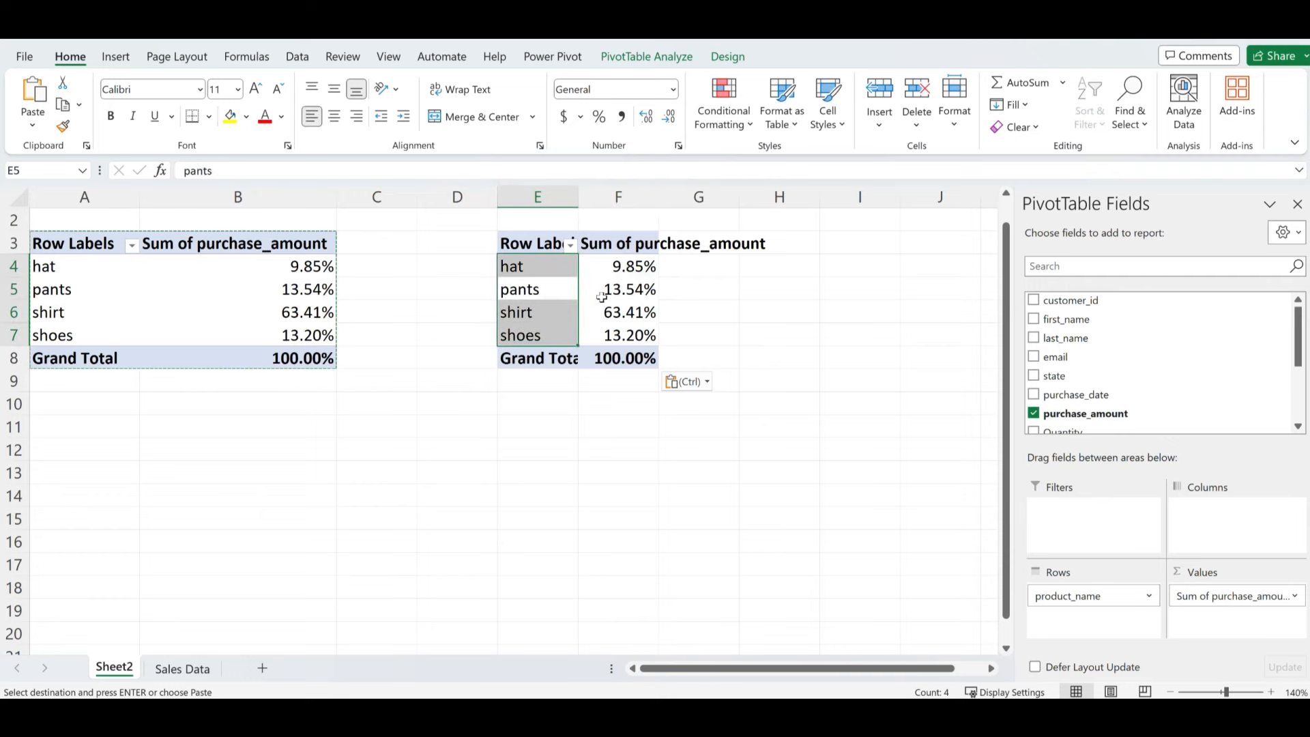
{"action": "left_click", "coordinate": [602, 292]}
{"action": "left_click_drag", "start_coordinate": [1108, 604], "coordinate": [758, 512]}
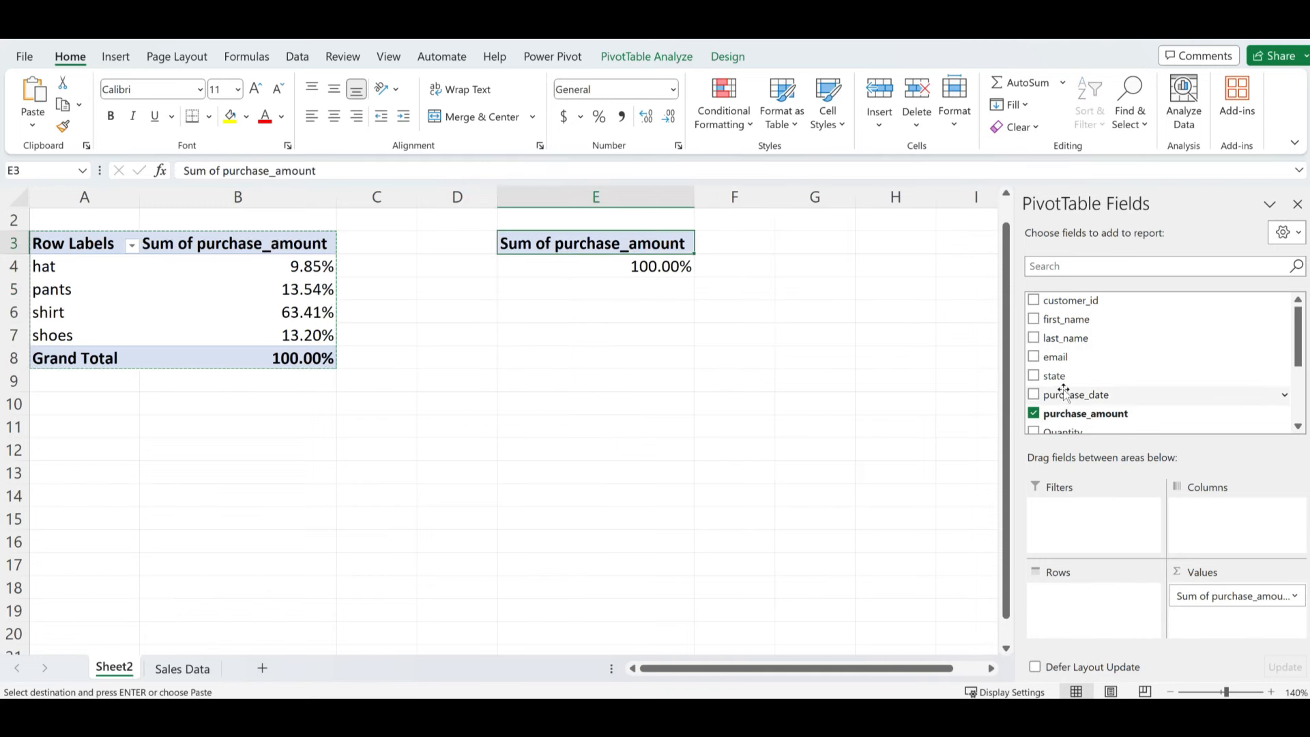
{"action": "left_click_drag", "start_coordinate": [1059, 374], "coordinate": [1078, 611]}
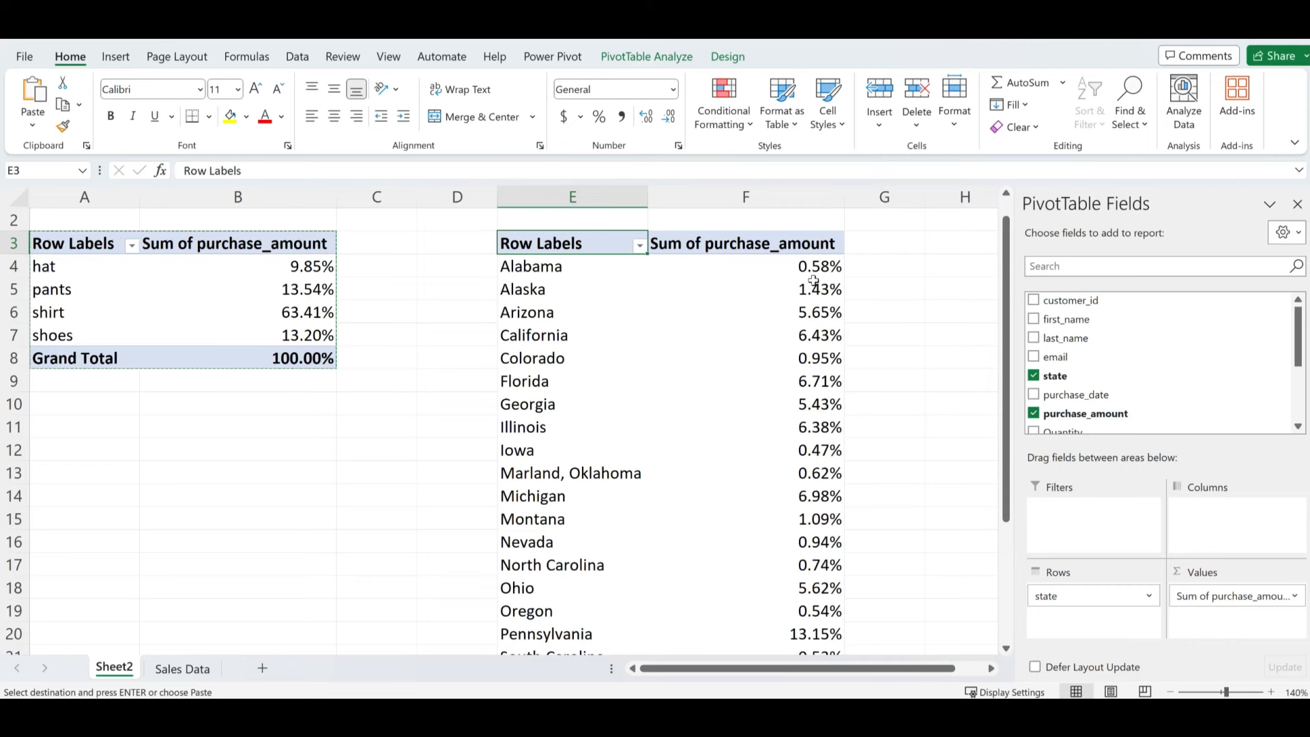
{"action": "mouse_move", "coordinate": [805, 483]}
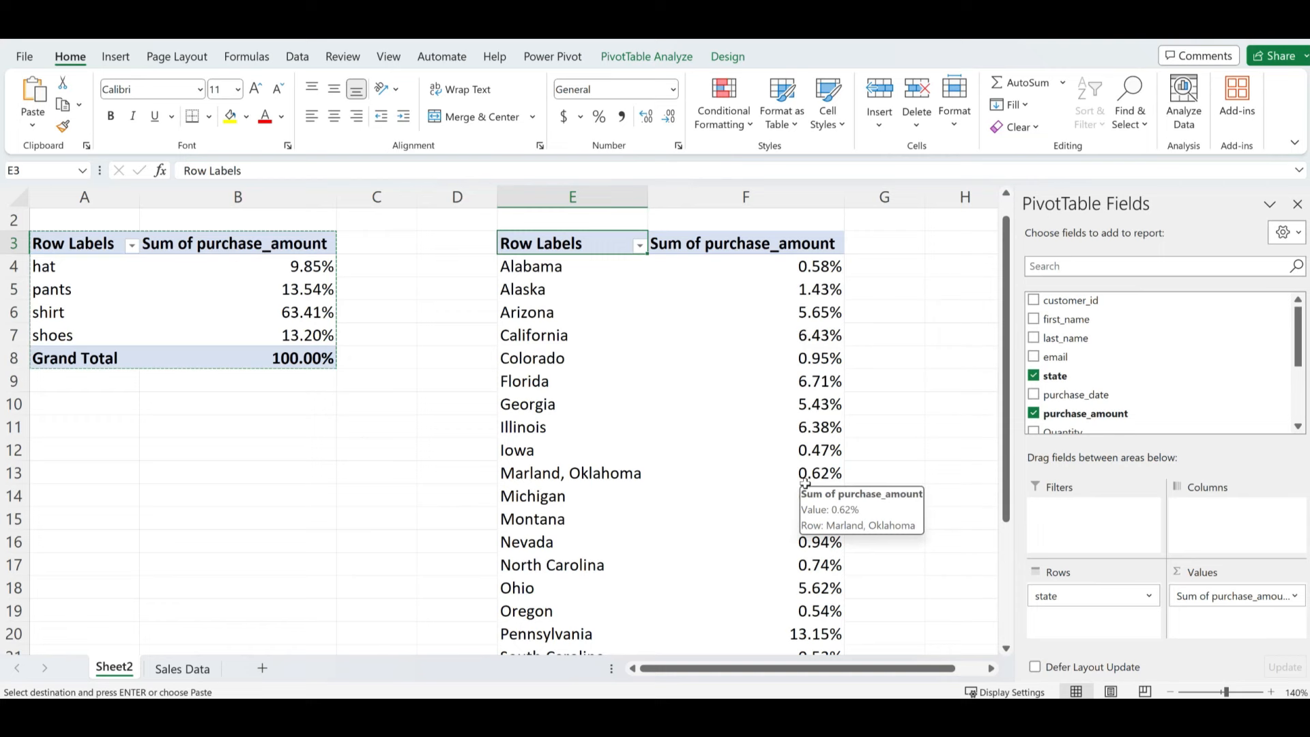
- Set the state pivot's Show Values As to No Calculation, giving plain sums like Alabama 5111.37
{"action": "left_click", "coordinate": [1295, 597]}
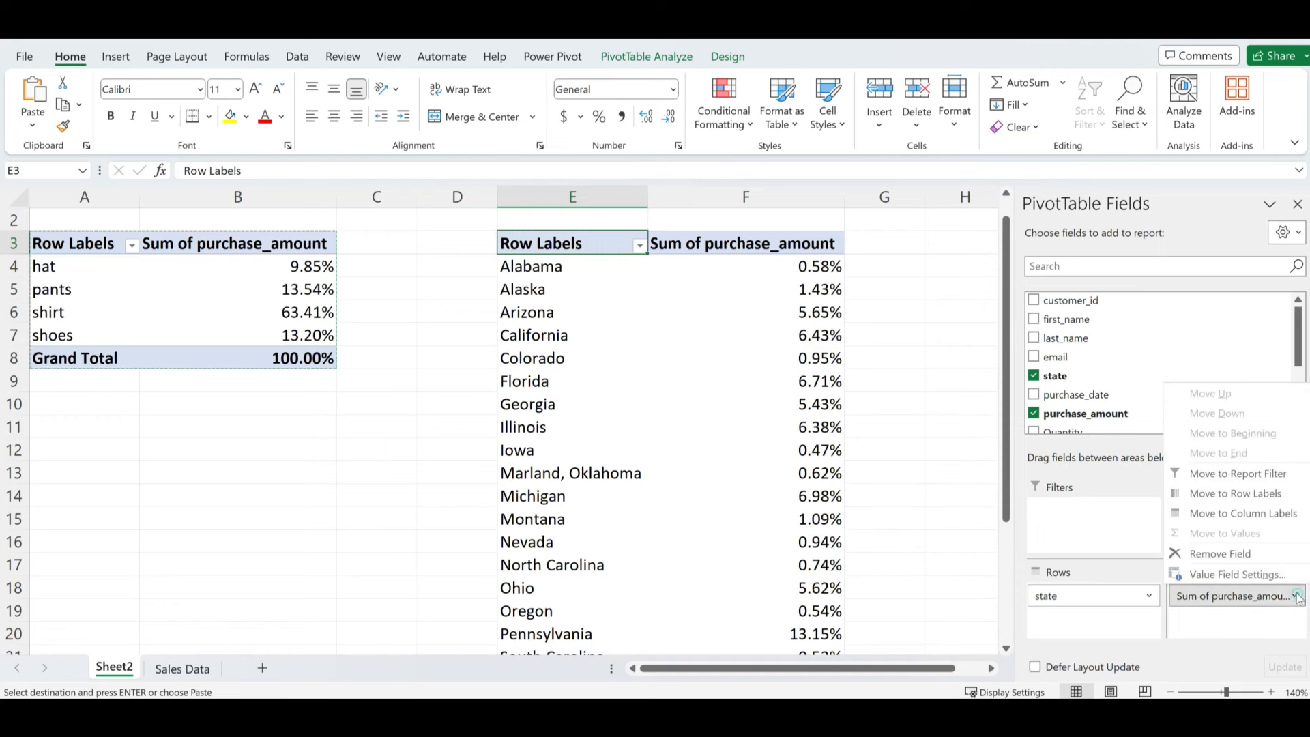
{"action": "left_click", "coordinate": [1225, 575]}
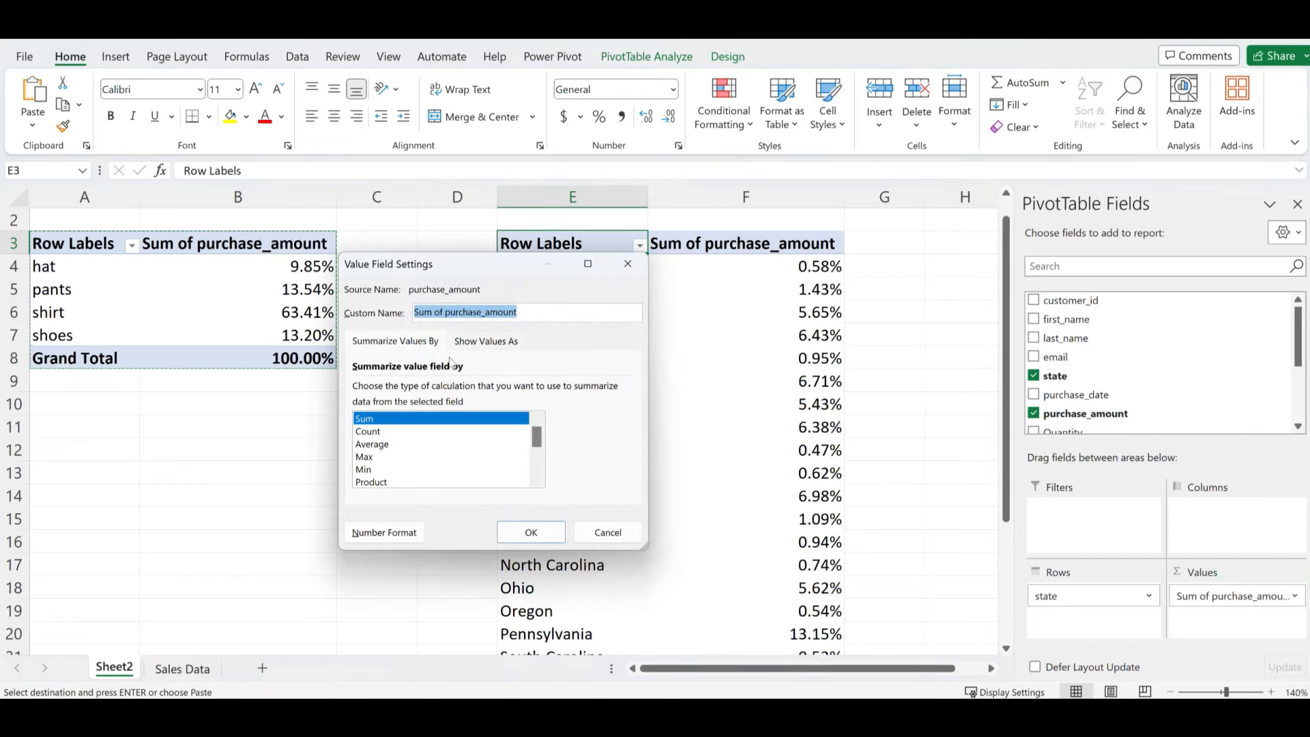
{"action": "left_click", "coordinate": [484, 343]}
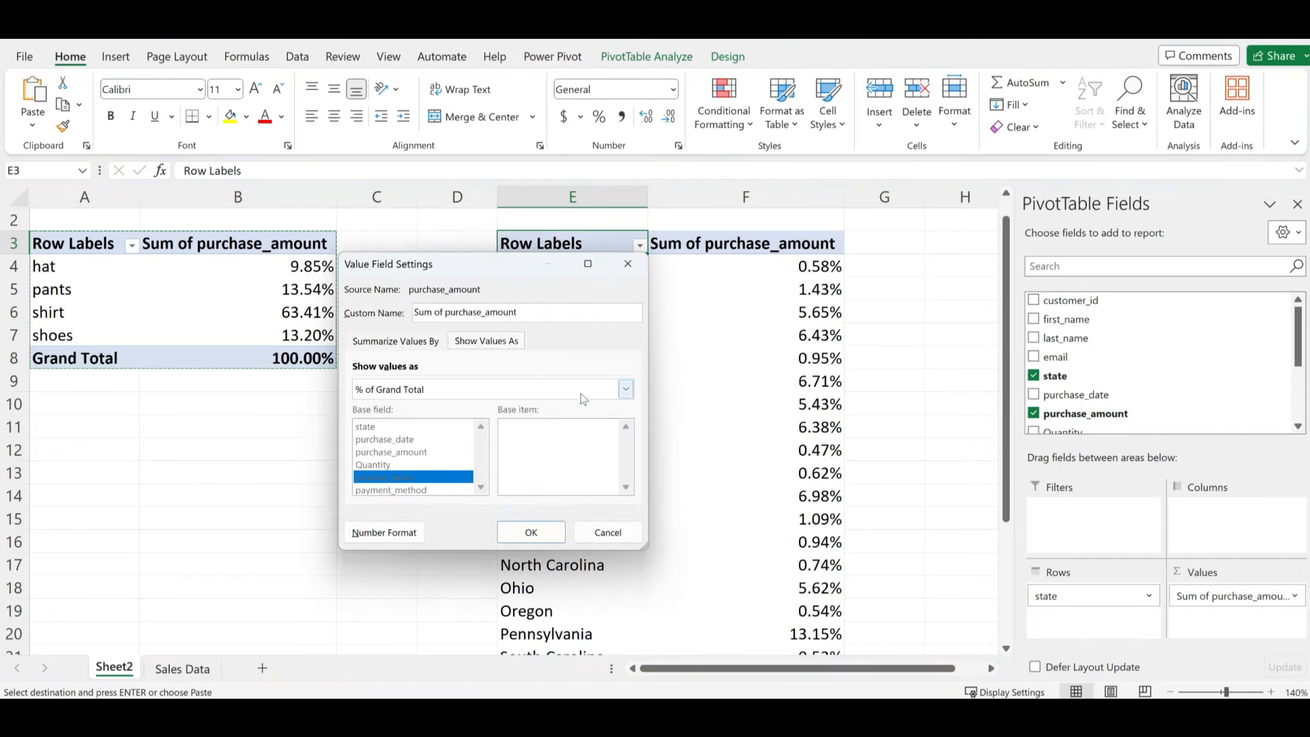
{"action": "left_click", "coordinate": [627, 390]}
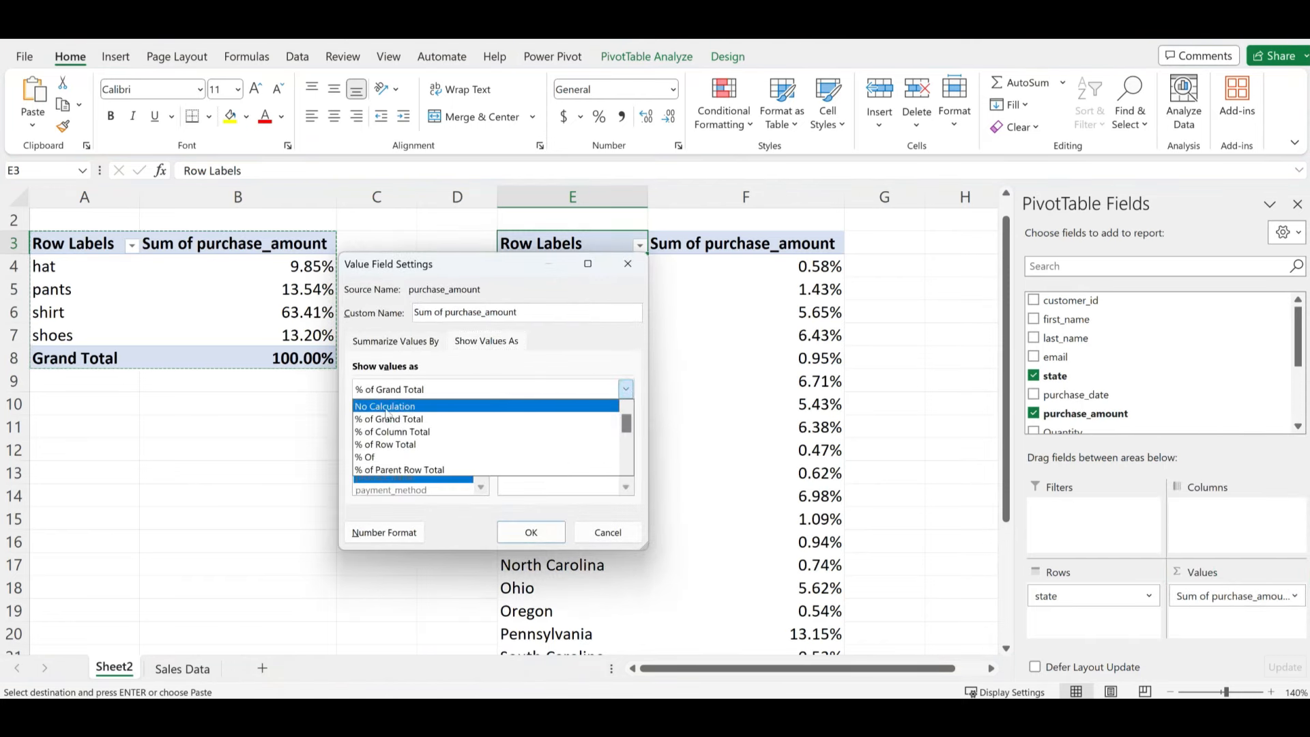
{"action": "left_click", "coordinate": [386, 408]}
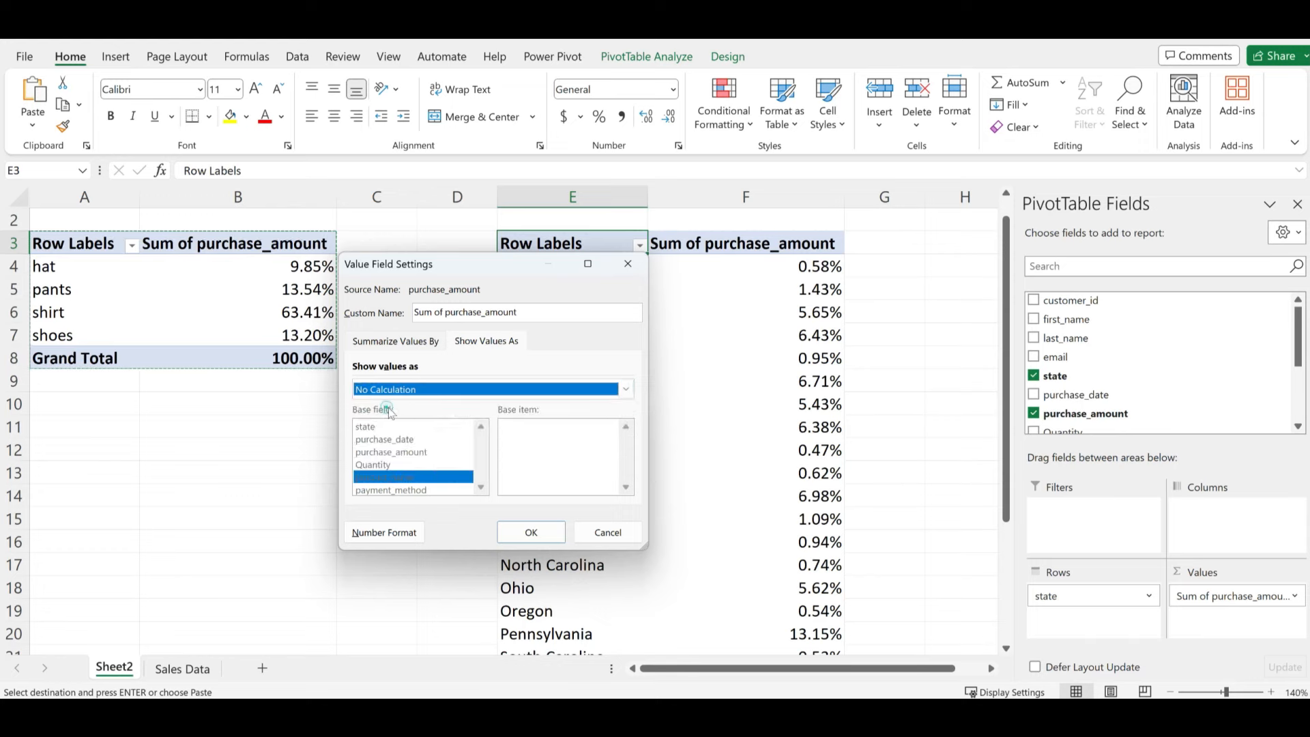
{"action": "left_click", "coordinate": [532, 533]}
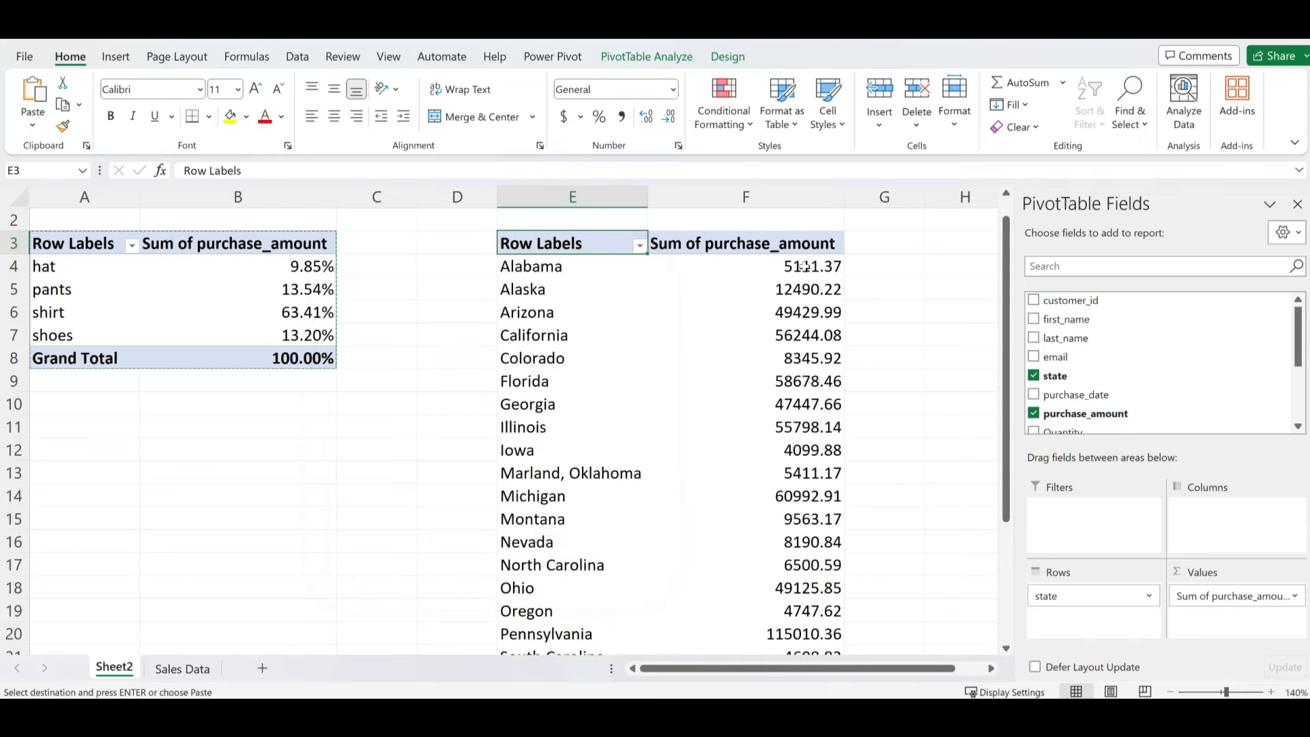
- Apply accounting format to state totals F4:F27 and the Grand Total F28 ($874,422.81)
{"action": "left_click", "coordinate": [574, 269]}
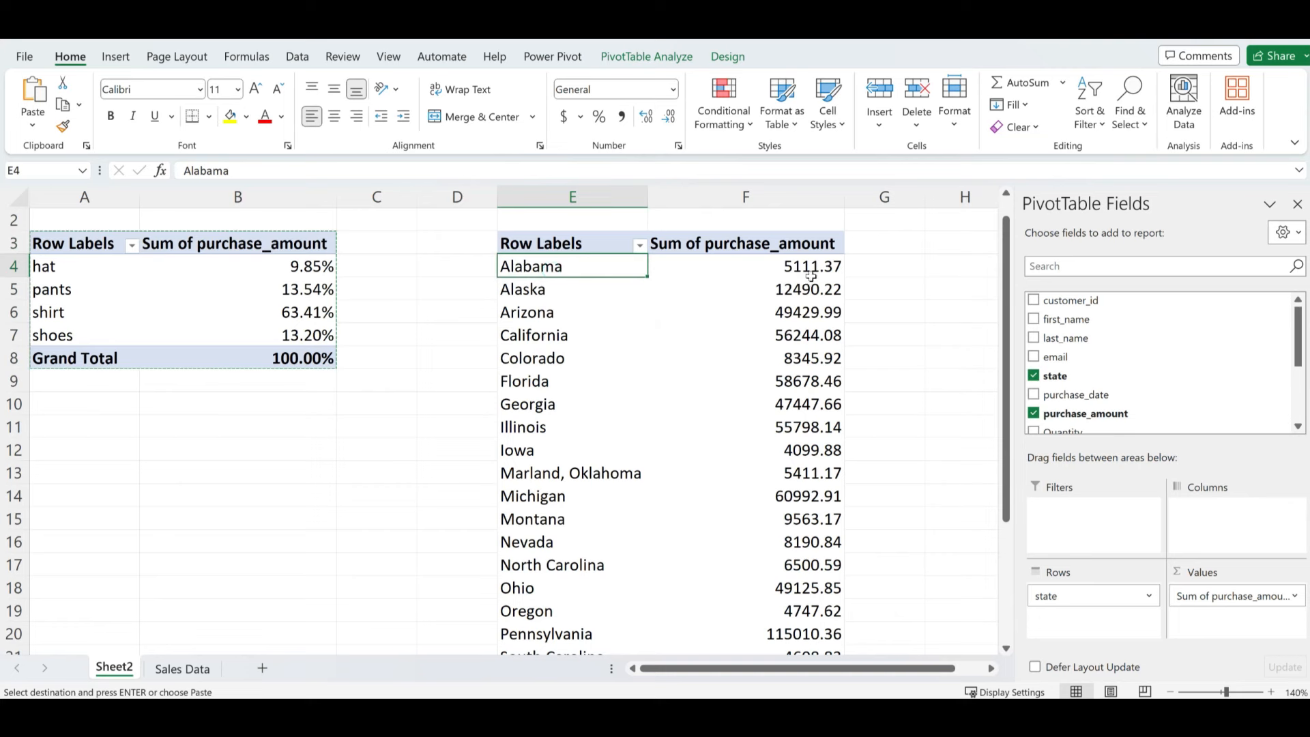
{"action": "mouse_move", "coordinate": [803, 273]}
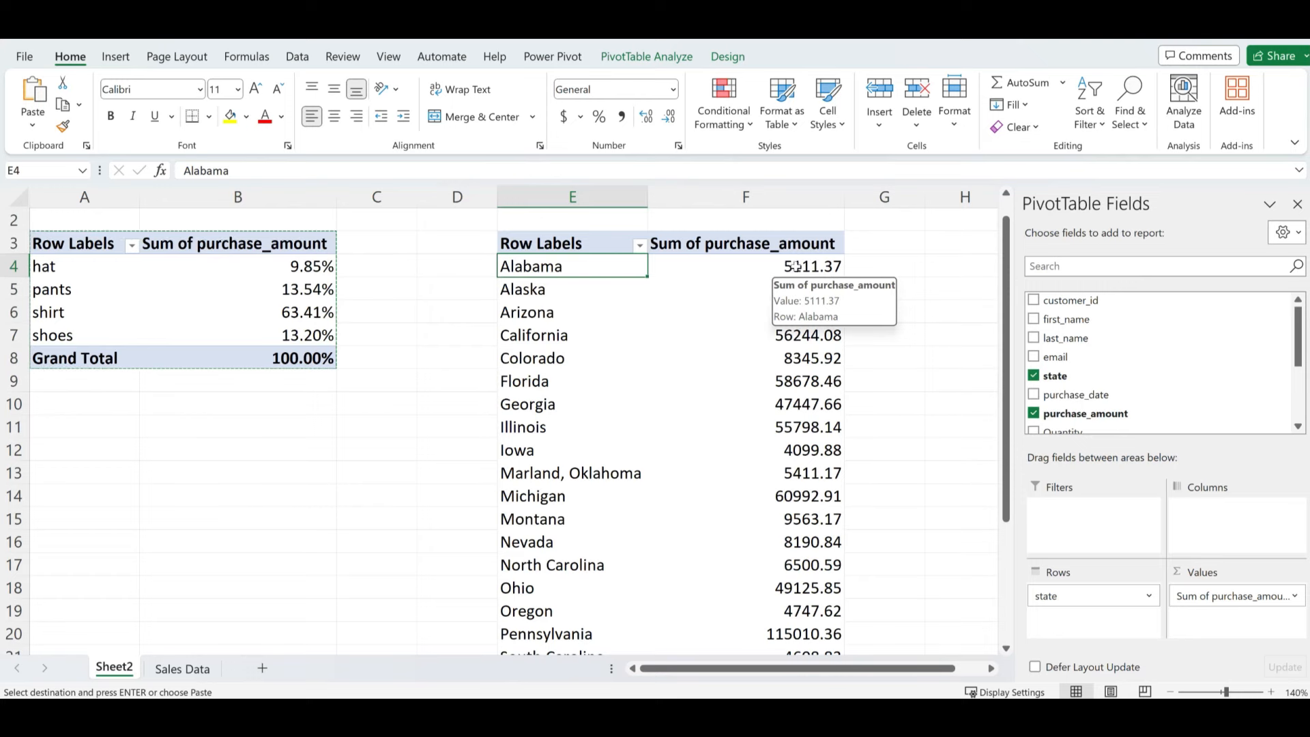
{"action": "left_click_drag", "start_coordinate": [796, 266], "coordinate": [802, 584]}
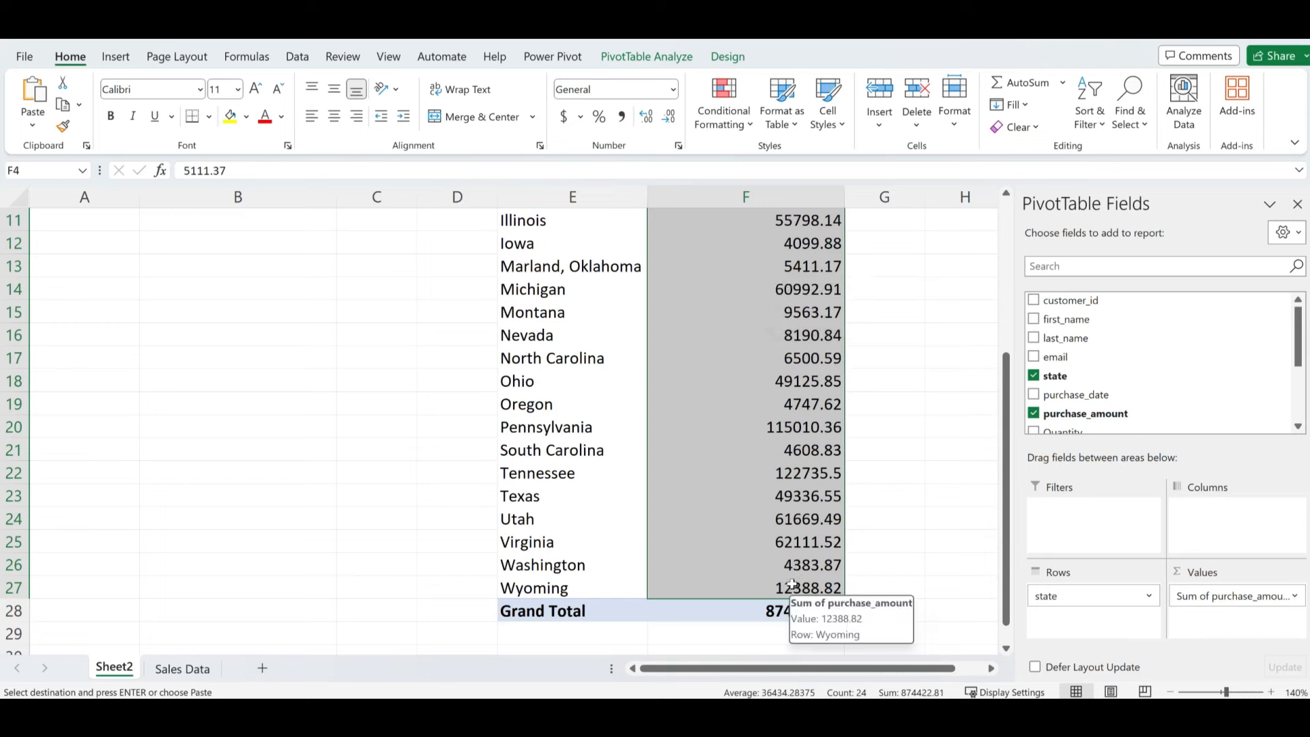
{"action": "left_click", "coordinate": [563, 117]}
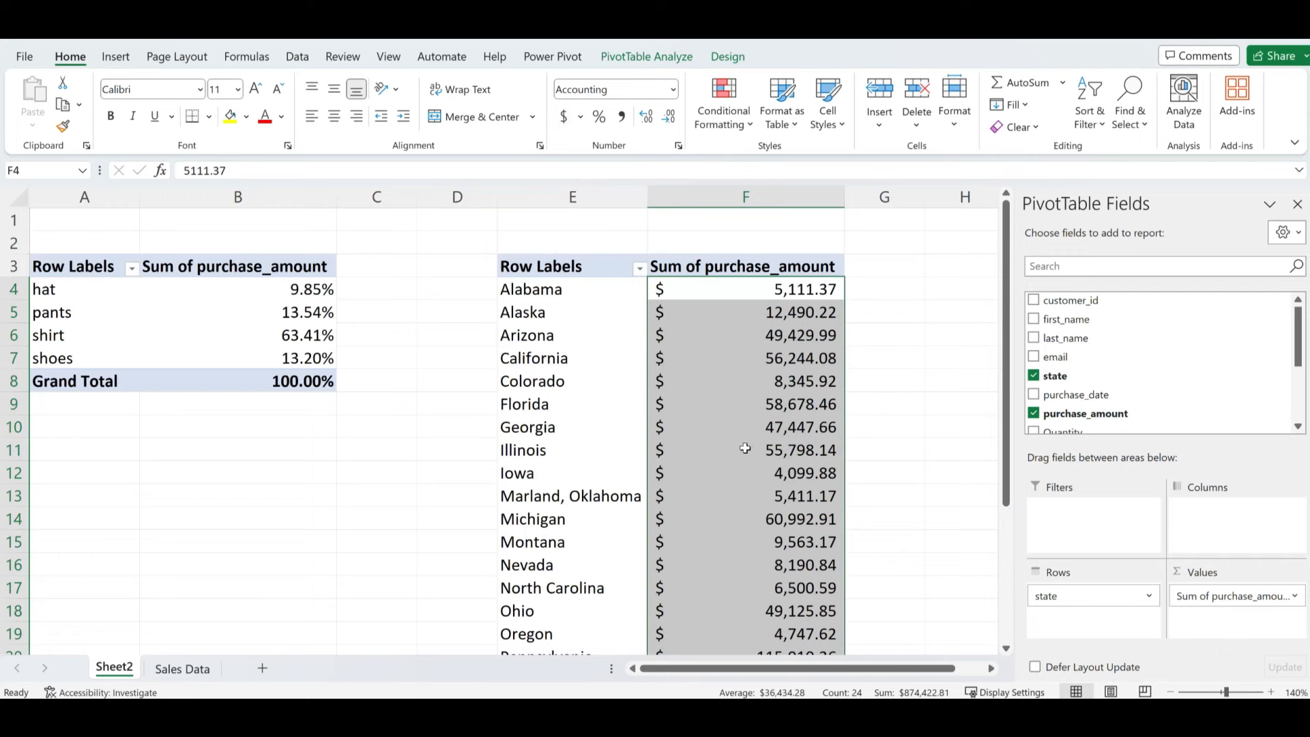
{"action": "scroll", "coordinate": [744, 451], "scroll_direction": "down", "scroll_amount": 4}
{"action": "left_click", "coordinate": [783, 573]}
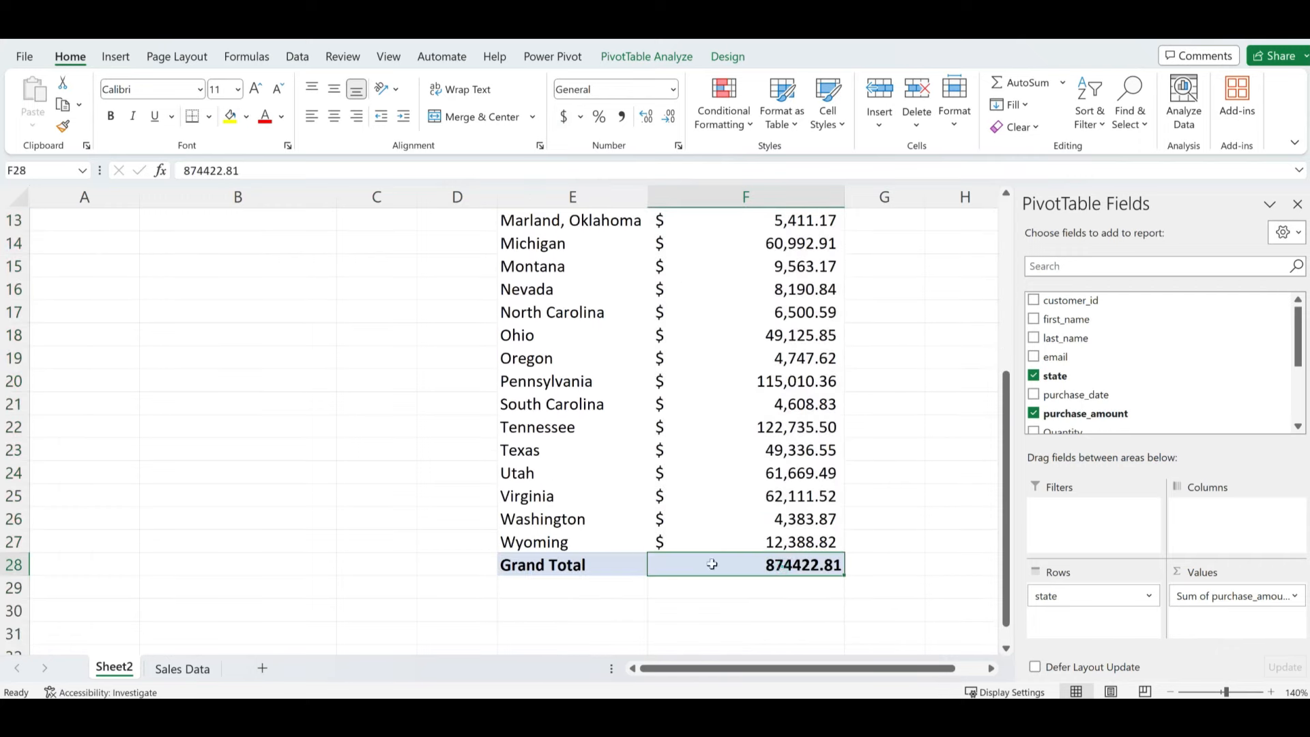
{"action": "left_click", "coordinate": [564, 117]}
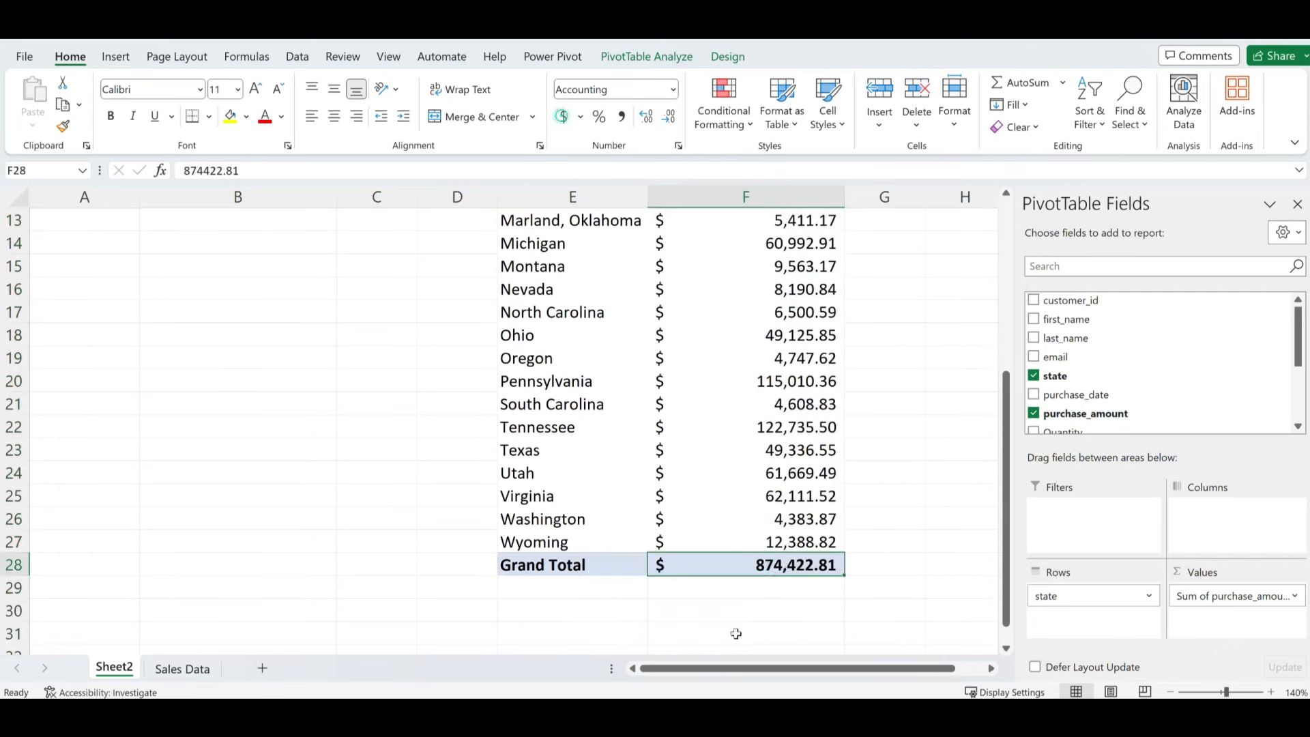
{"action": "scroll", "coordinate": [708, 295], "scroll_direction": "up", "scroll_amount": 4}
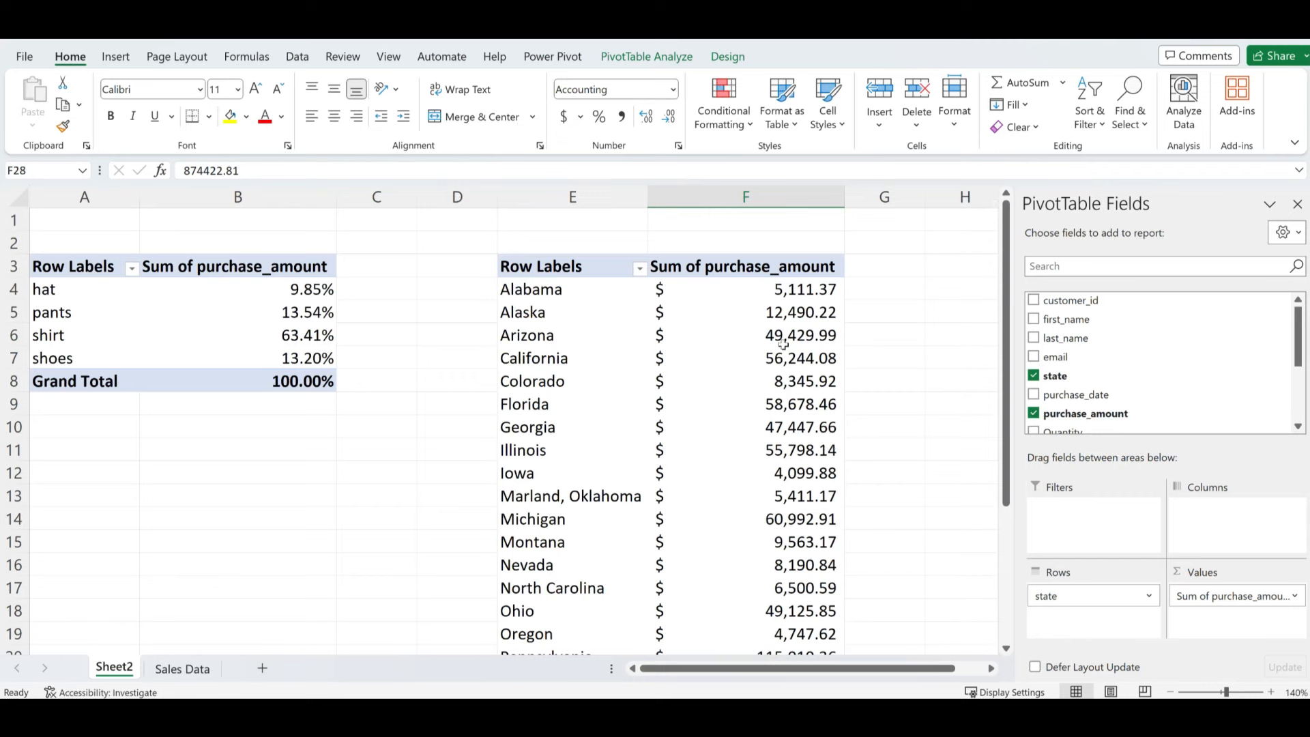
{"action": "left_click", "coordinate": [616, 367]}
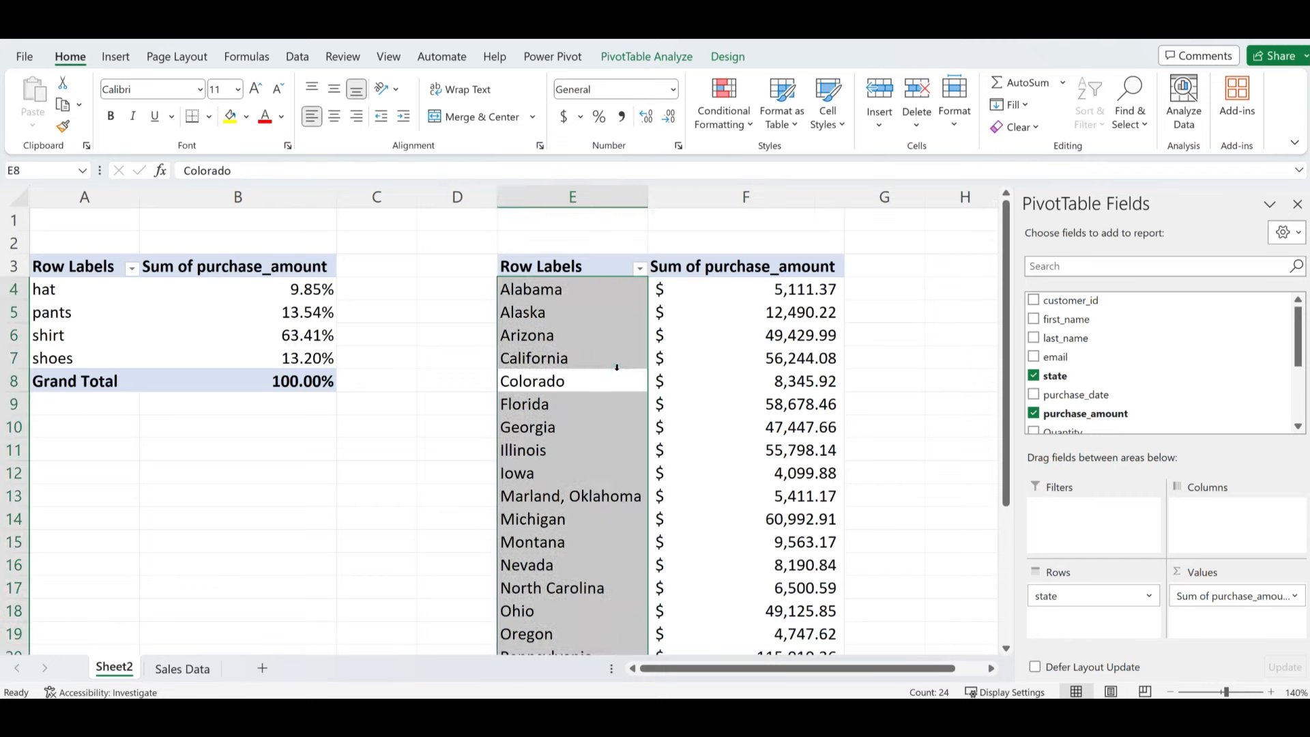
{"action": "left_click", "coordinate": [655, 375]}
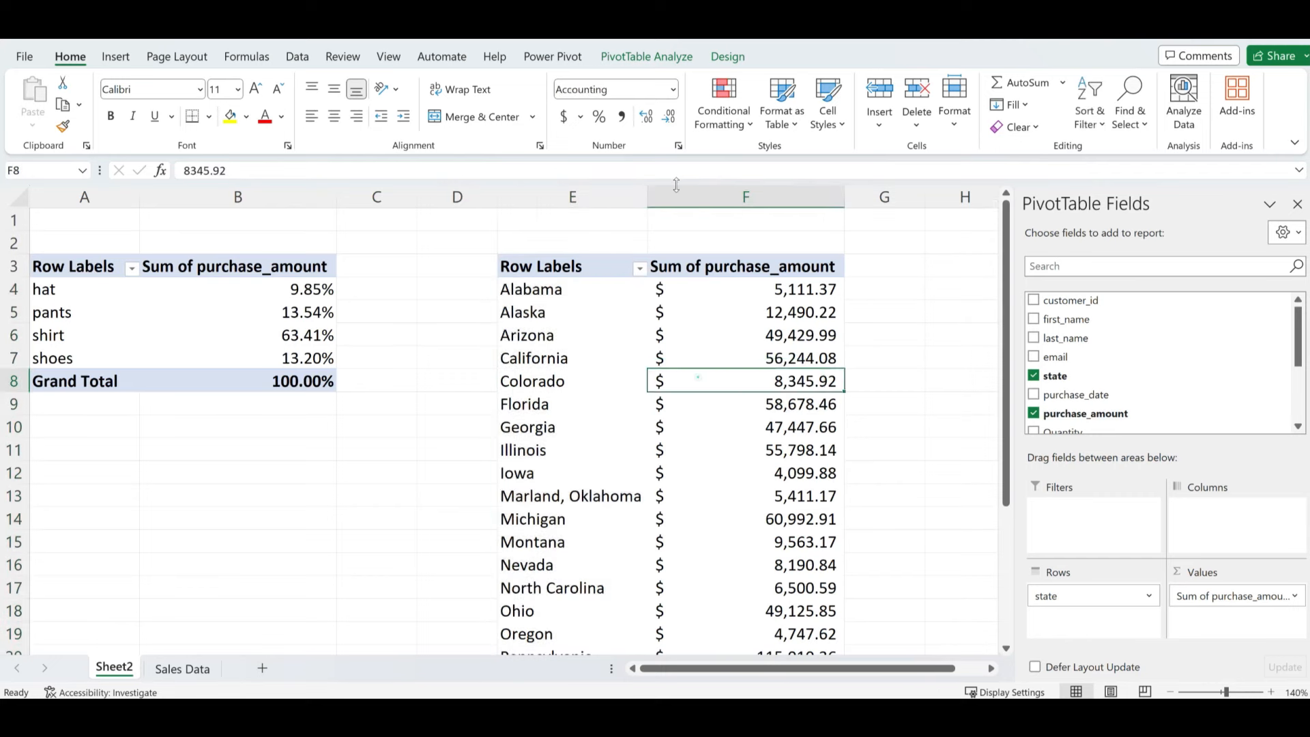
{"action": "left_click", "coordinate": [651, 58]}
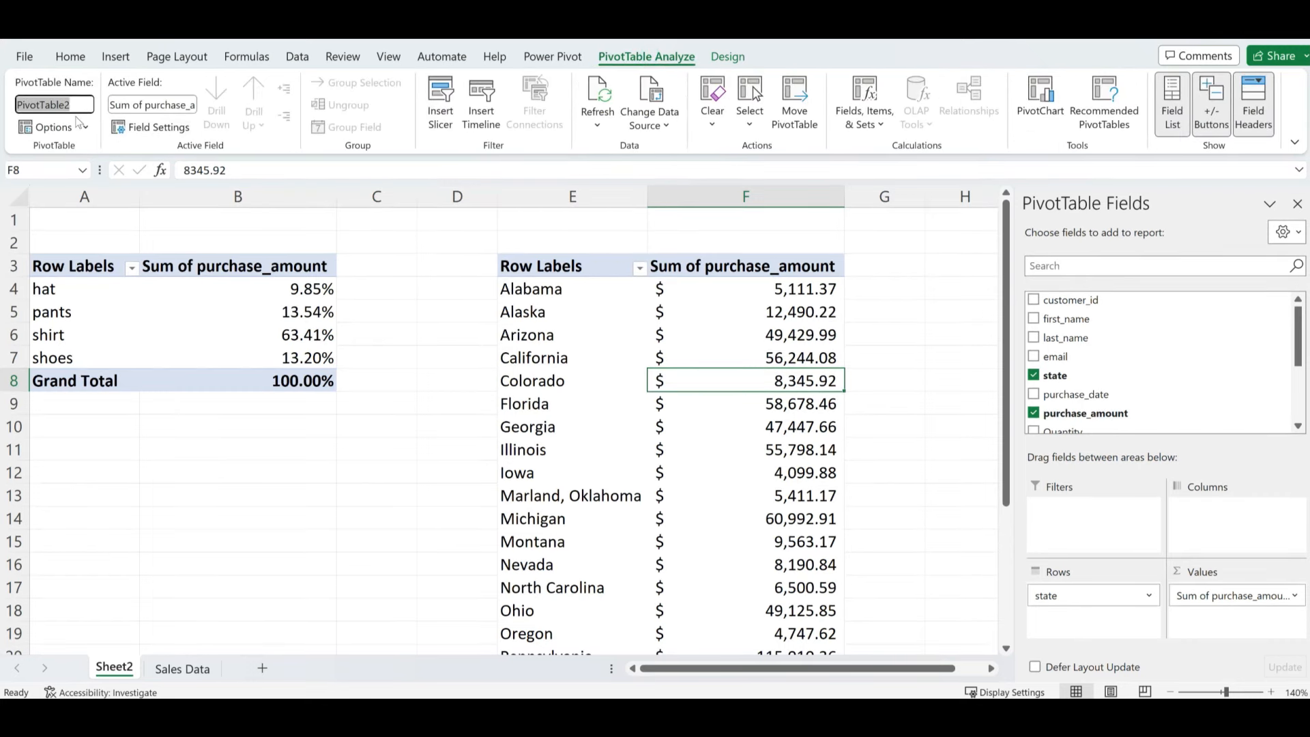
- Enter SalesByState as the state pivot table's name and confirm it
{"action": "type", "text": "SalesByState"}
{"action": "key", "text": "Return"}
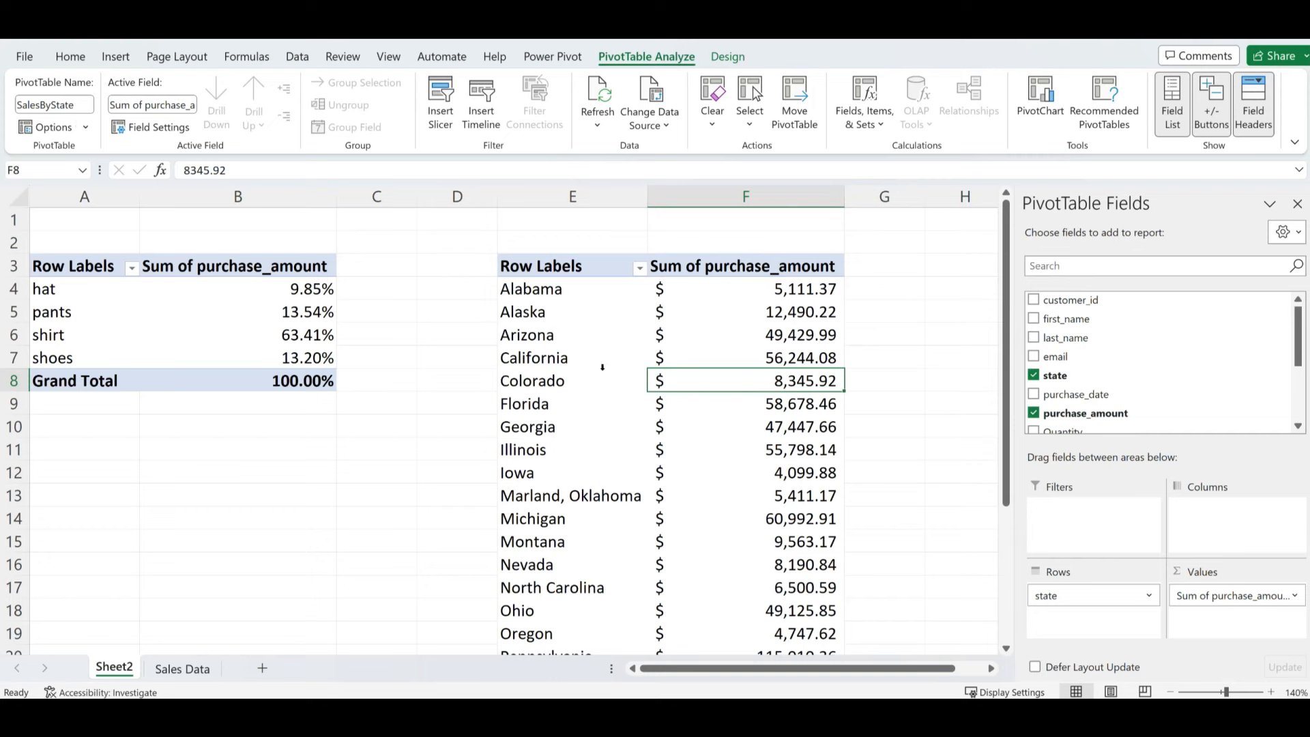
{"action": "left_click_drag", "start_coordinate": [627, 367], "coordinate": [682, 359]}
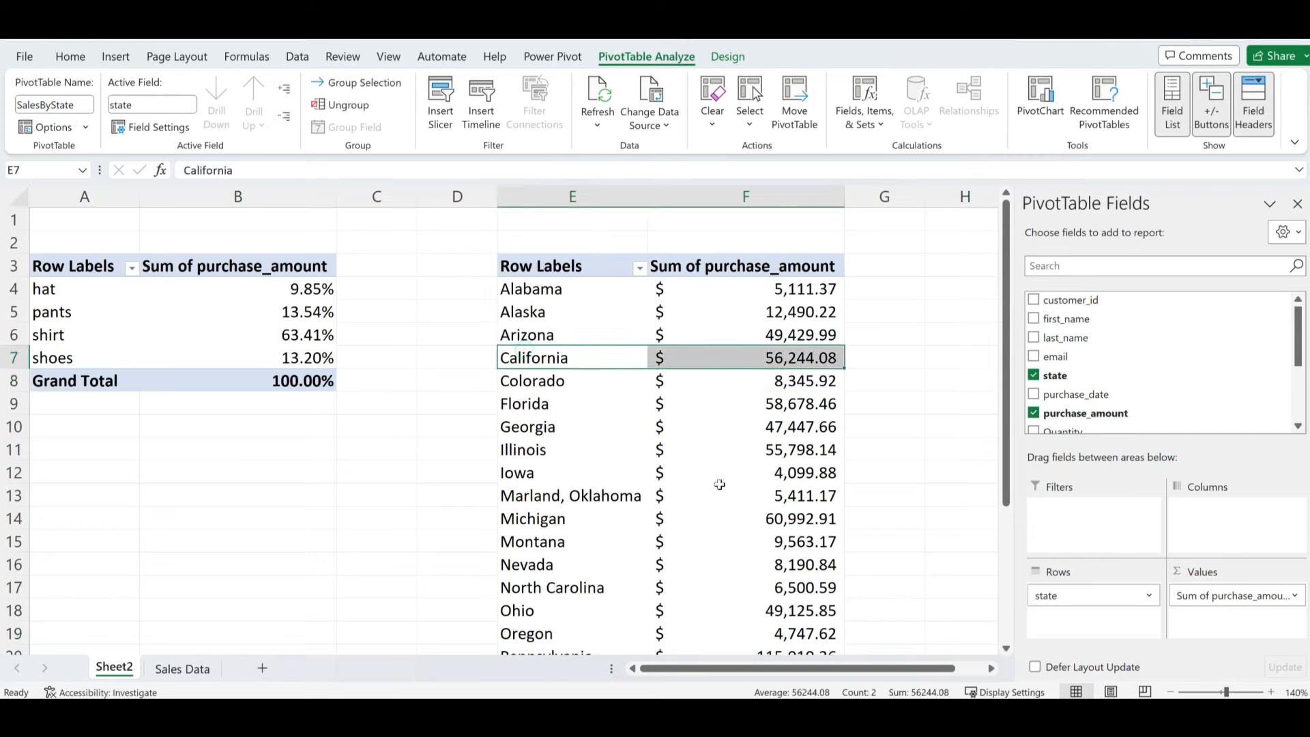
{"action": "mouse_move", "coordinate": [666, 524]}
{"action": "left_click", "coordinate": [183, 670]}
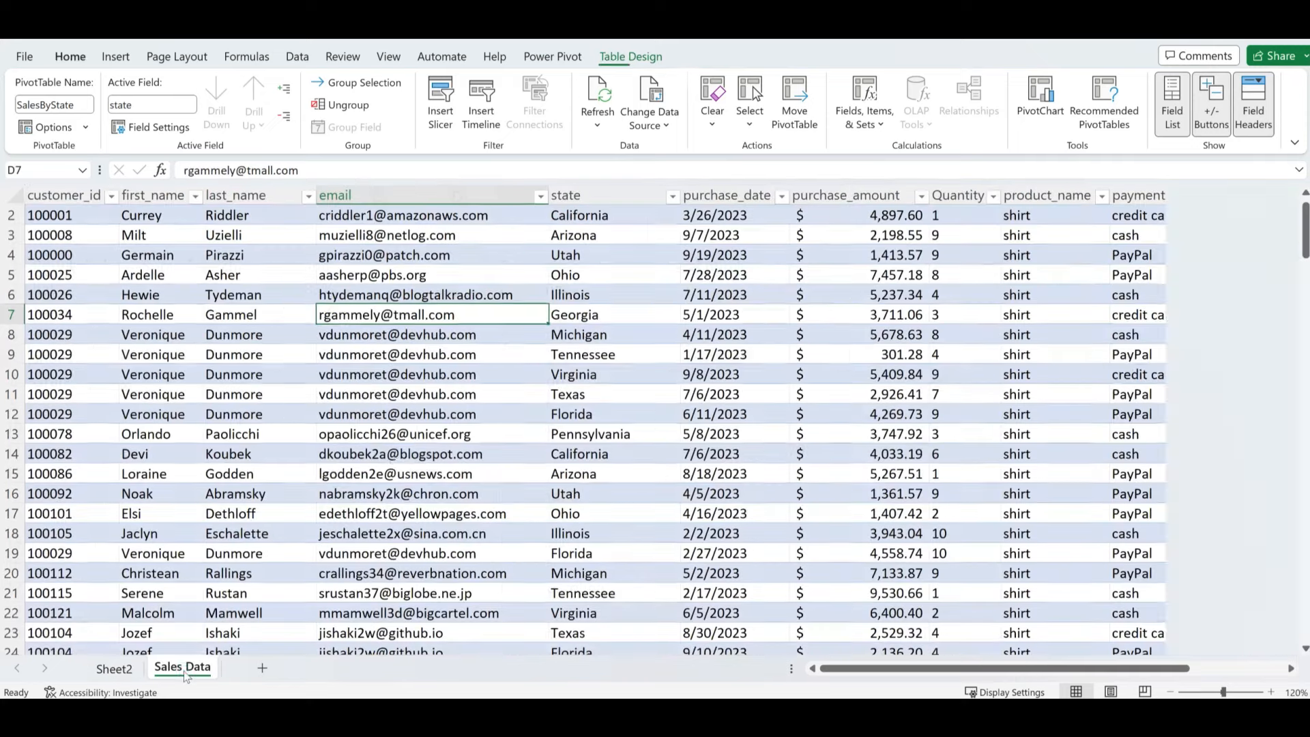
{"action": "left_click", "coordinate": [1044, 307]}
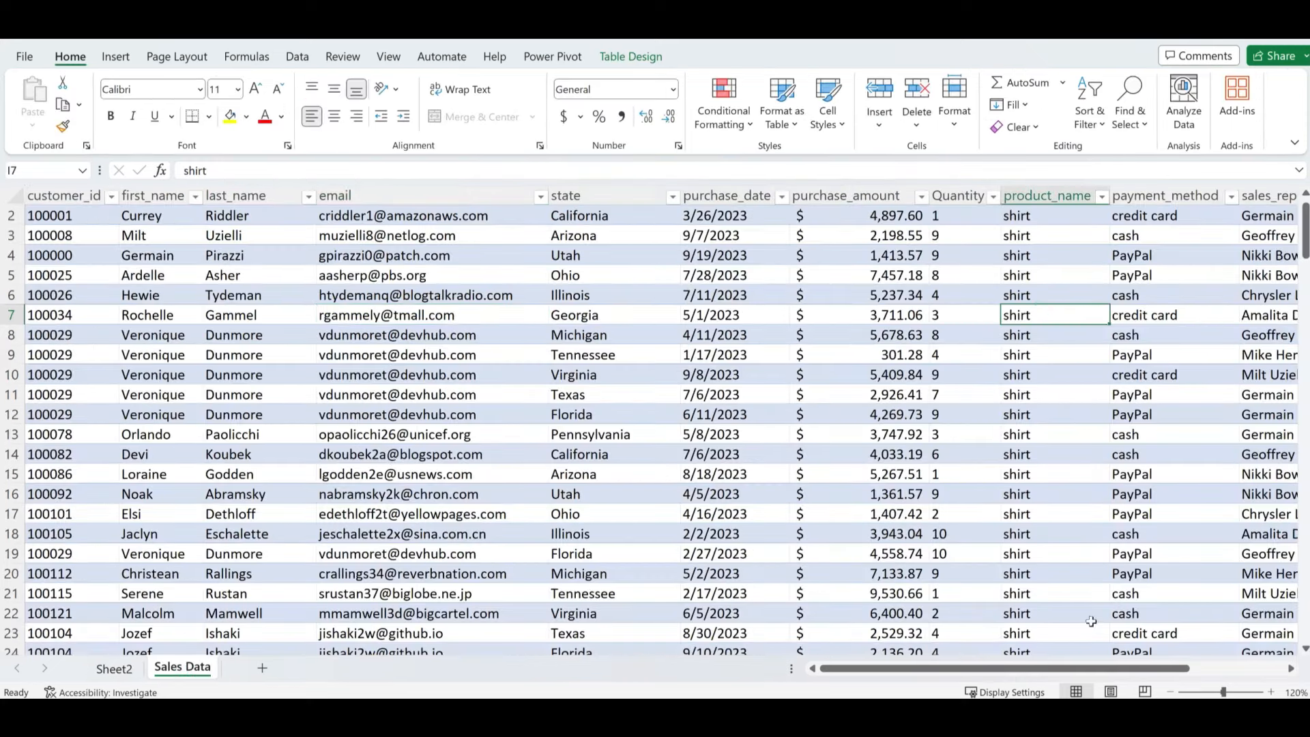
{"action": "scroll", "coordinate": [805, 472], "scroll_direction": "up", "scroll_amount": 1}
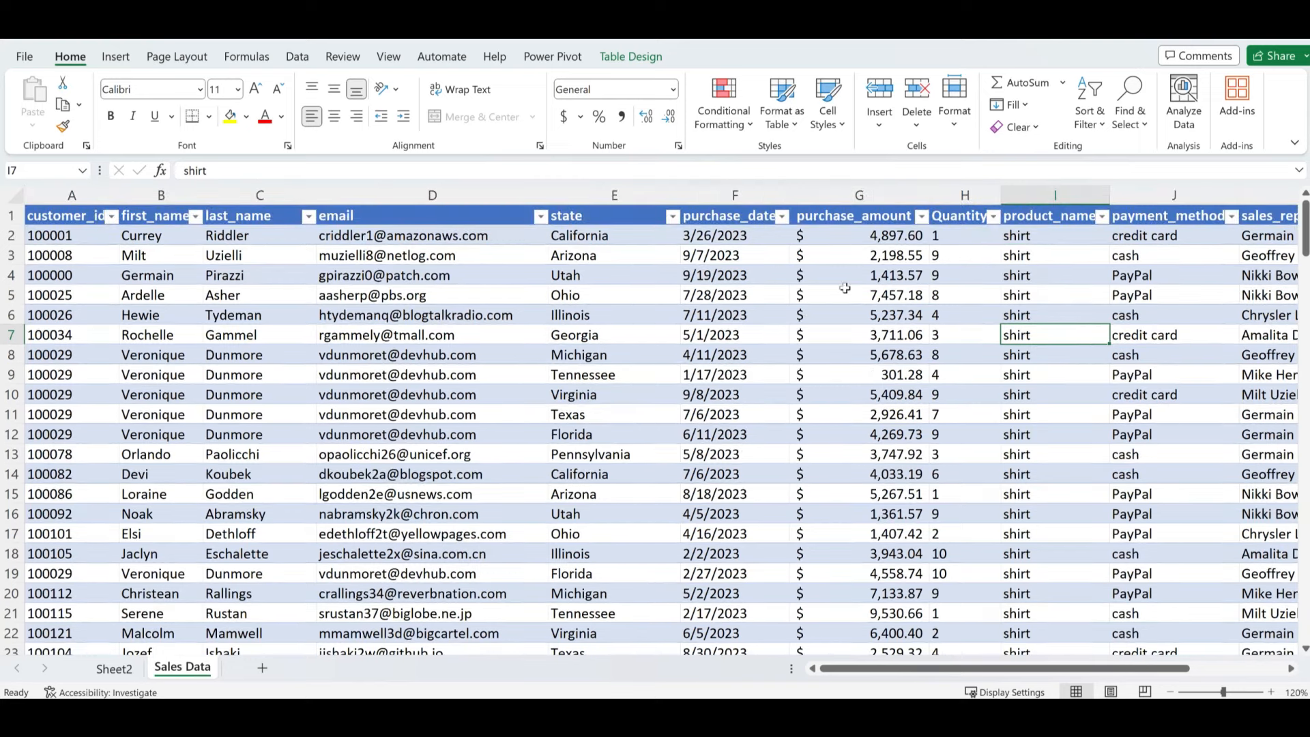
{"action": "left_click", "coordinate": [878, 234]}
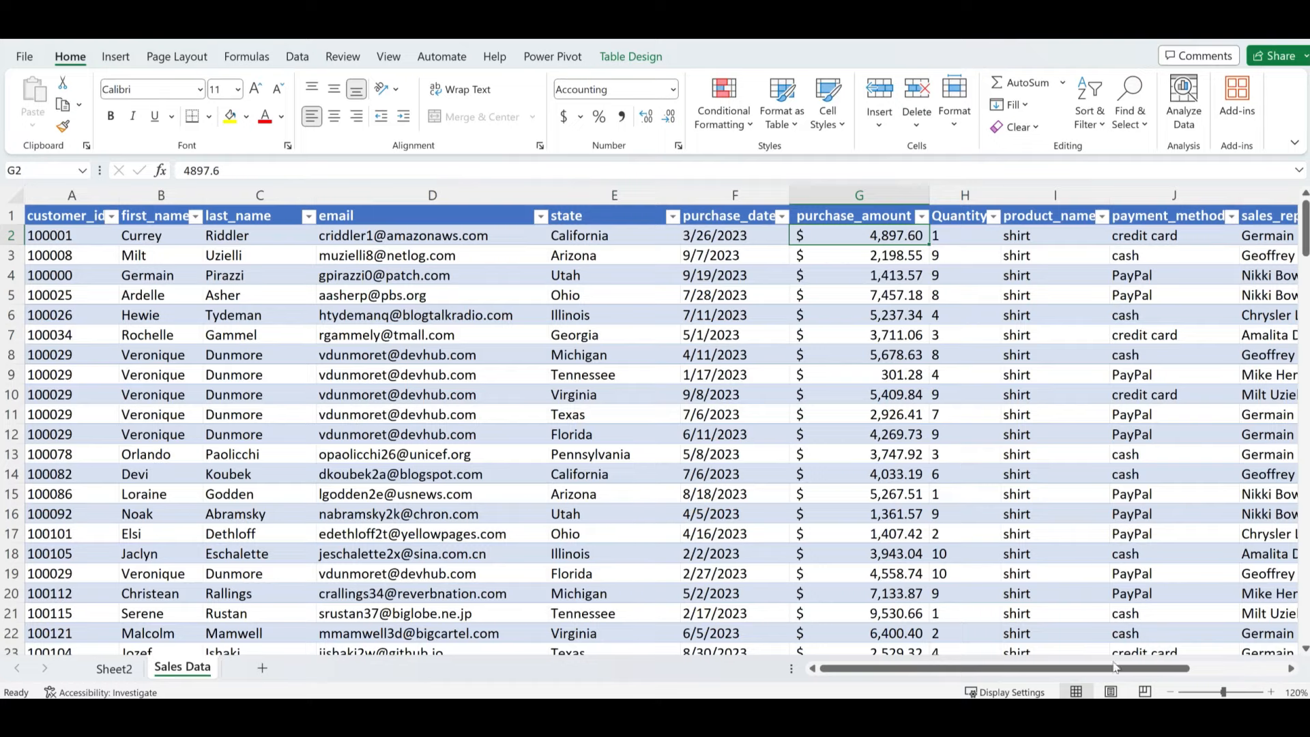
{"action": "left_click_drag", "start_coordinate": [1116, 667], "coordinate": [1211, 668]}
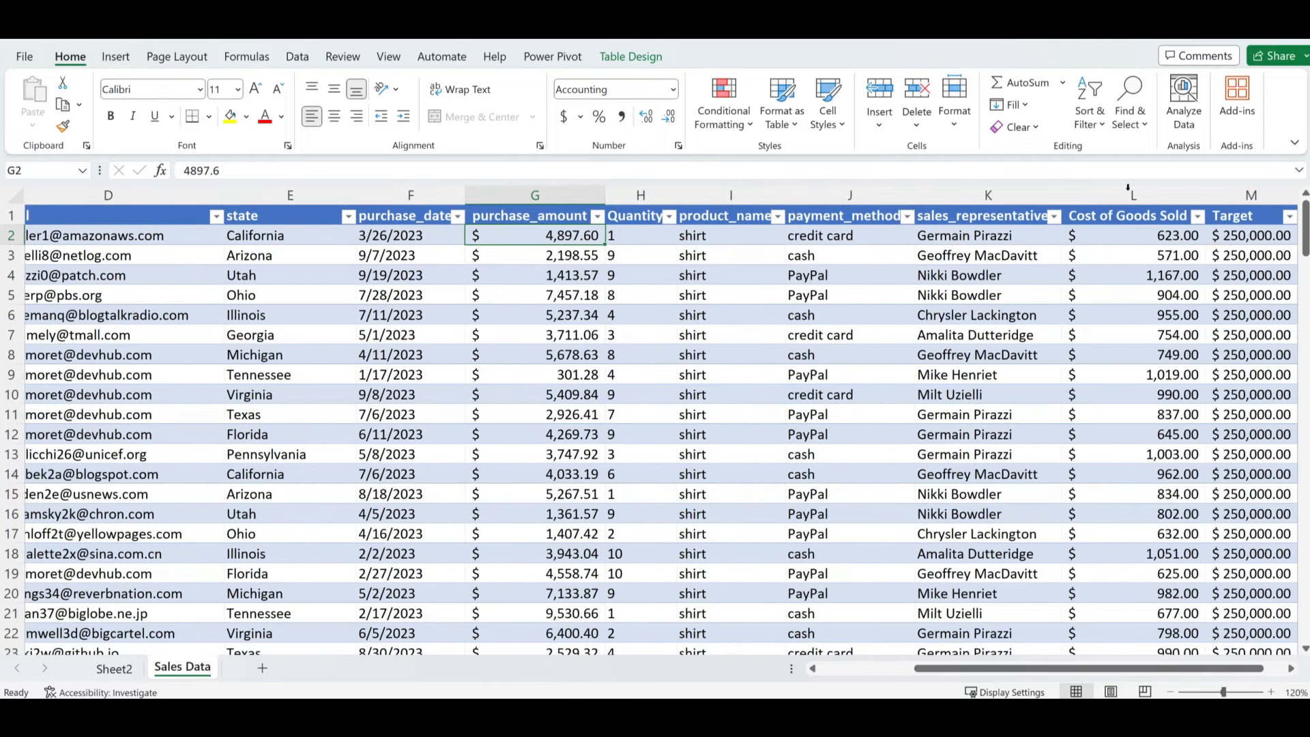
{"action": "left_click", "coordinate": [1133, 213]}
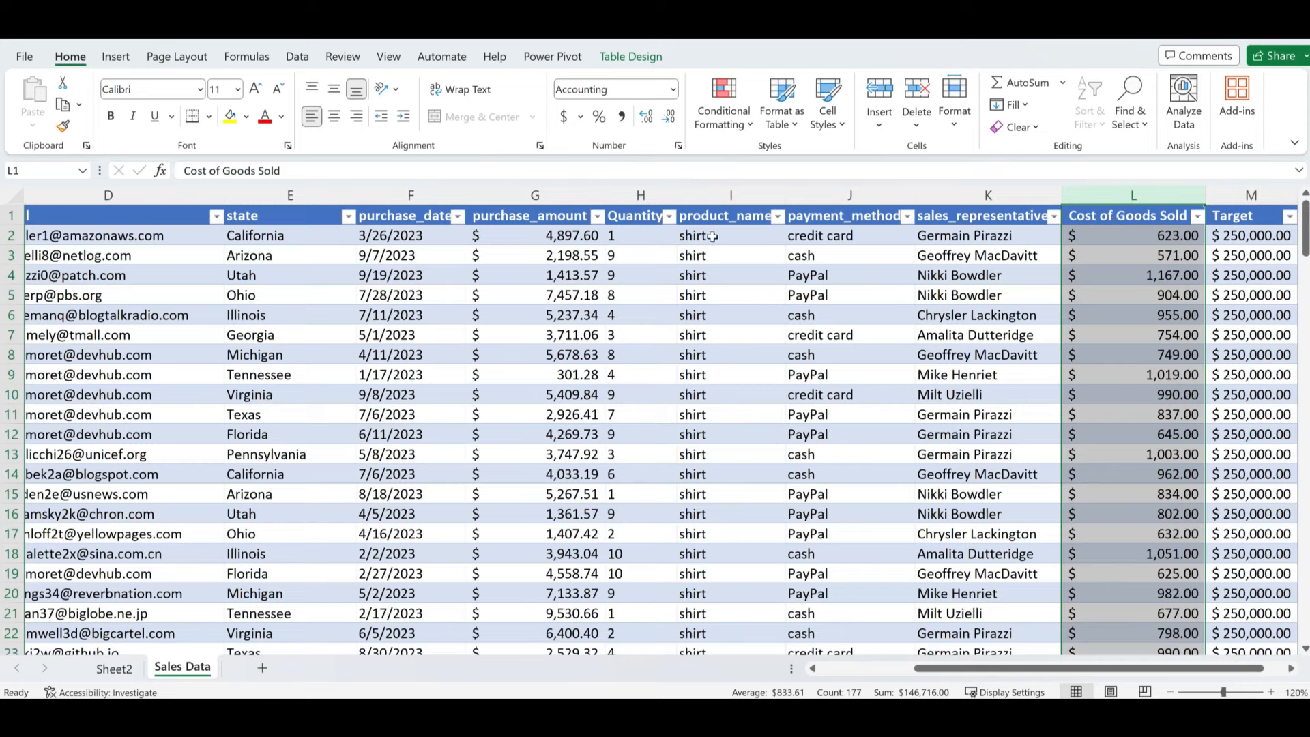
{"action": "left_click", "coordinate": [395, 239]}
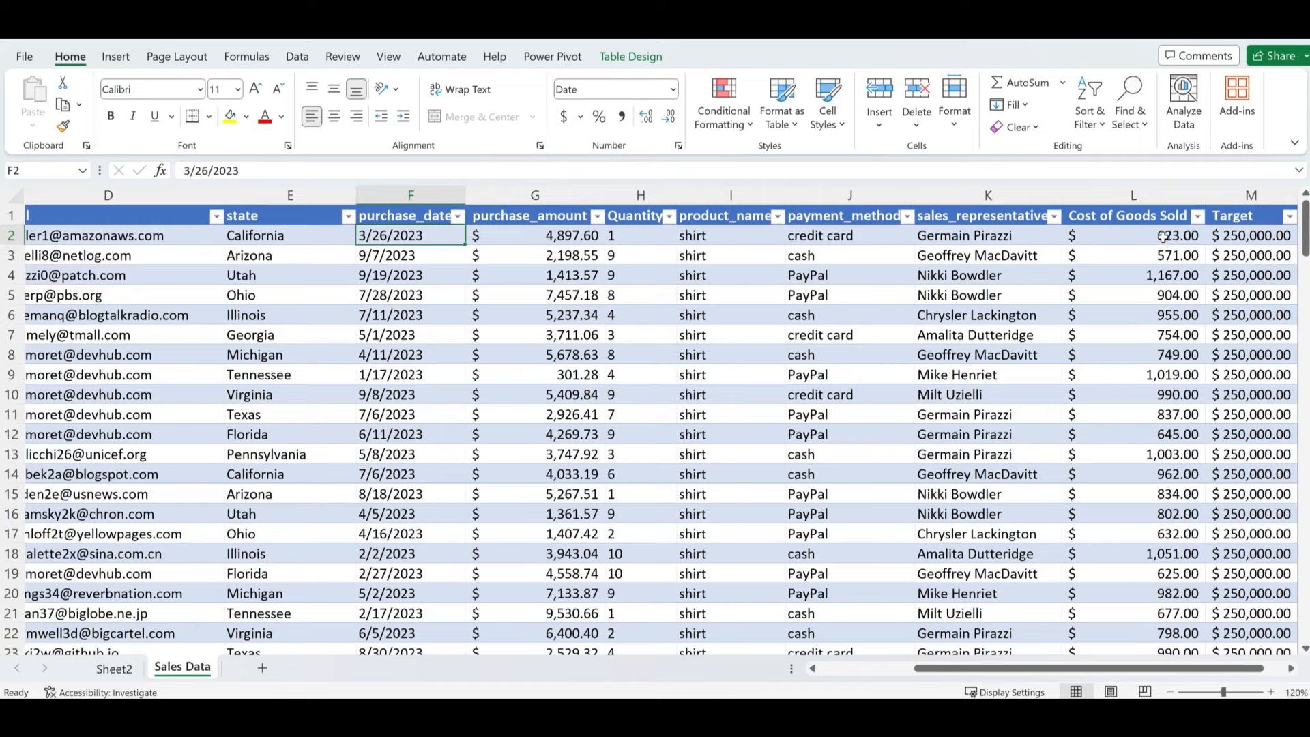
{"action": "left_click", "coordinate": [1163, 237]}
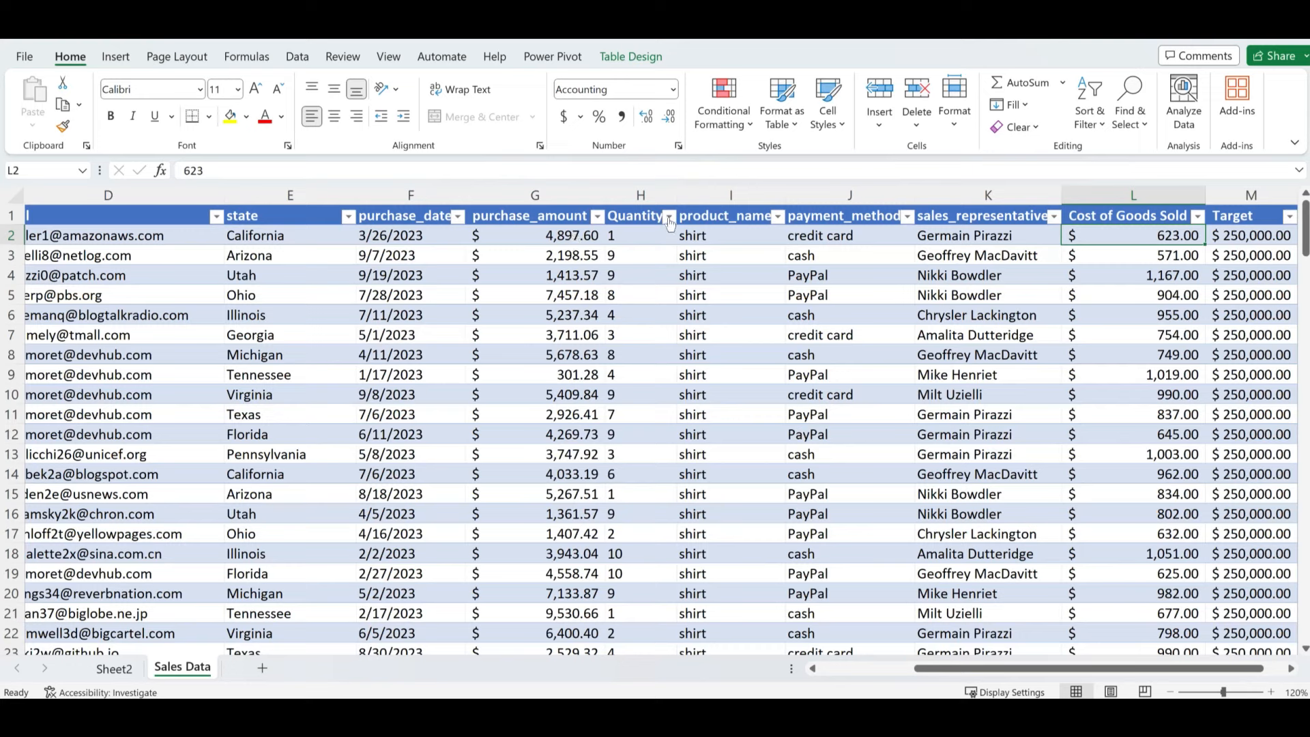
- Insert a new column before Quantity and fill it with =[@[purchase_amount]]-[@[Cost of Goods Sold]]
{"action": "left_click", "coordinate": [629, 198]}
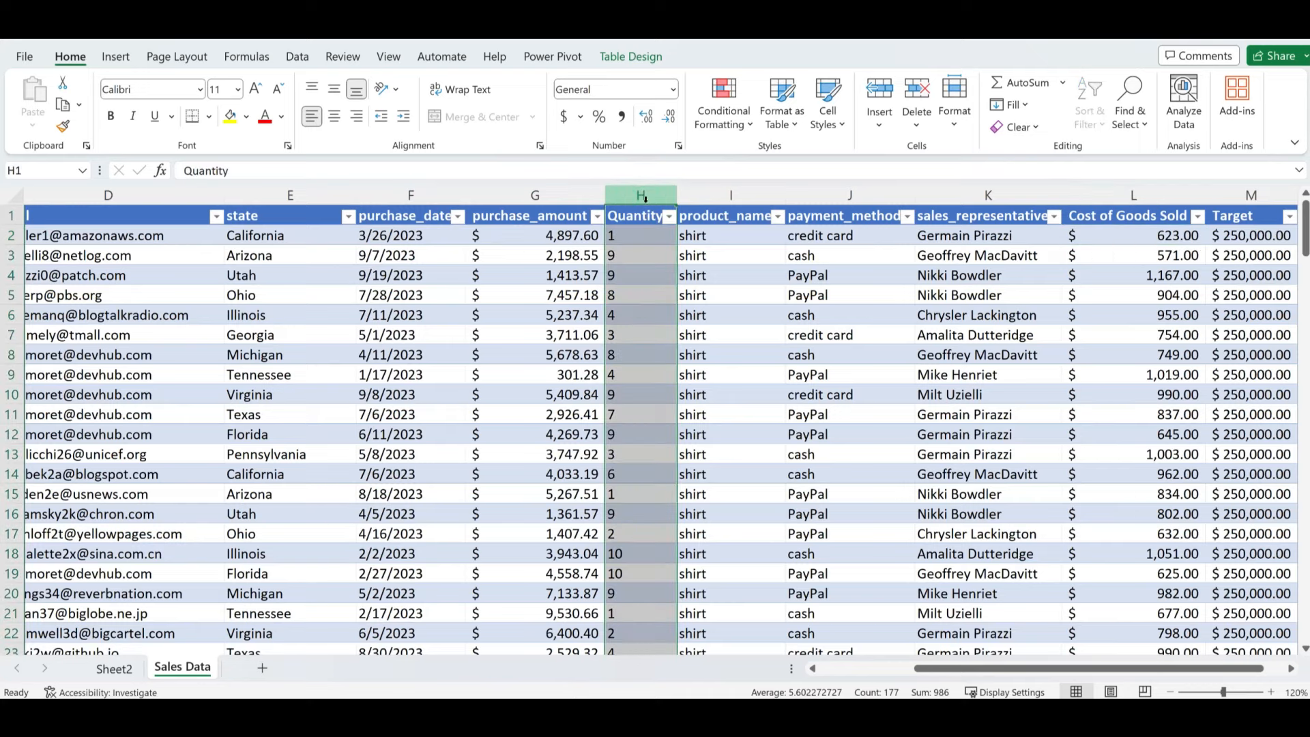
{"action": "right_click", "coordinate": [641, 197]}
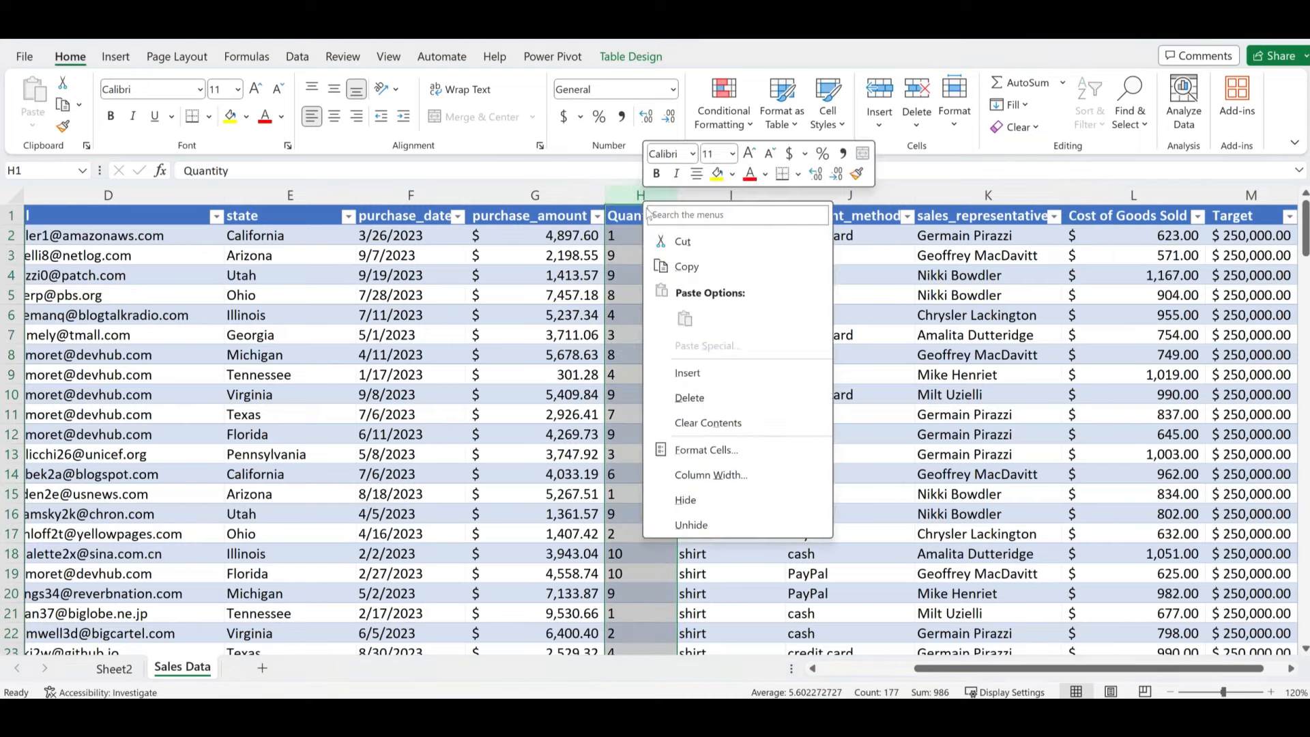
{"action": "left_click", "coordinate": [687, 374]}
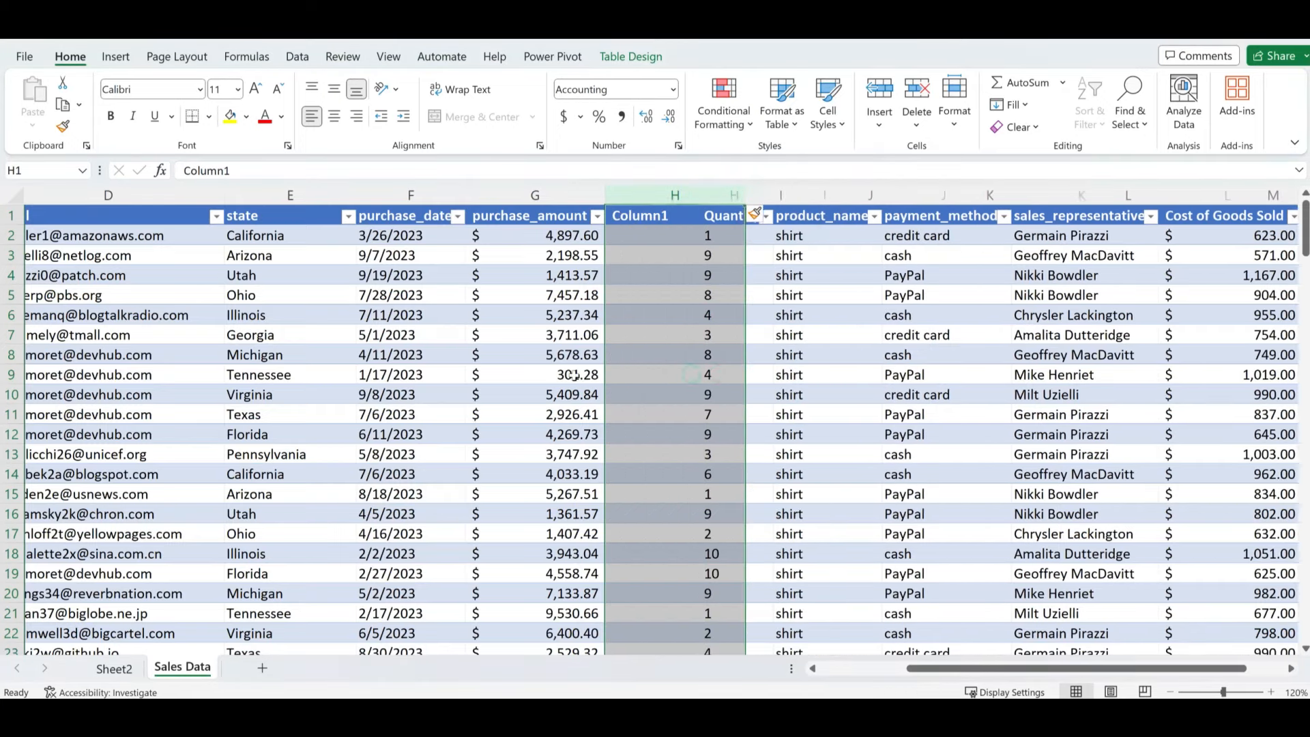
{"action": "left_click", "coordinate": [635, 236]}
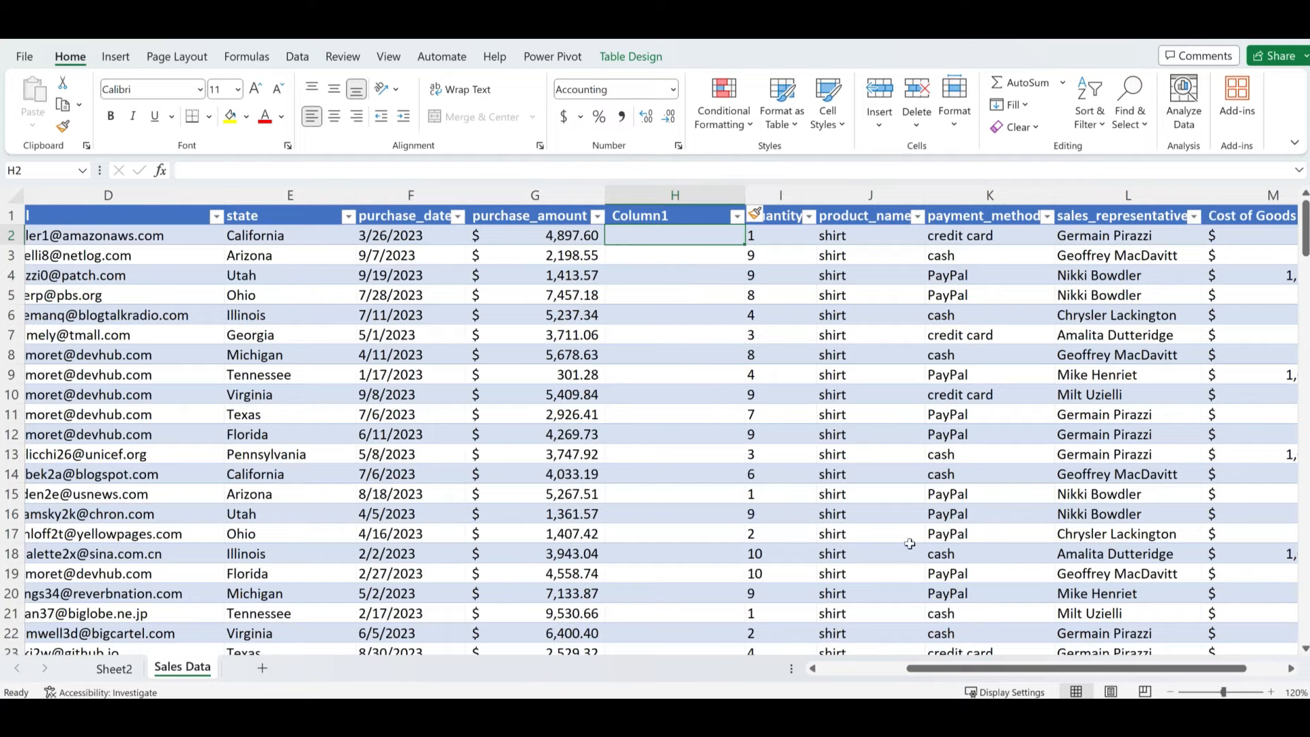
{"action": "left_click_drag", "start_coordinate": [976, 673], "coordinate": [1006, 673]}
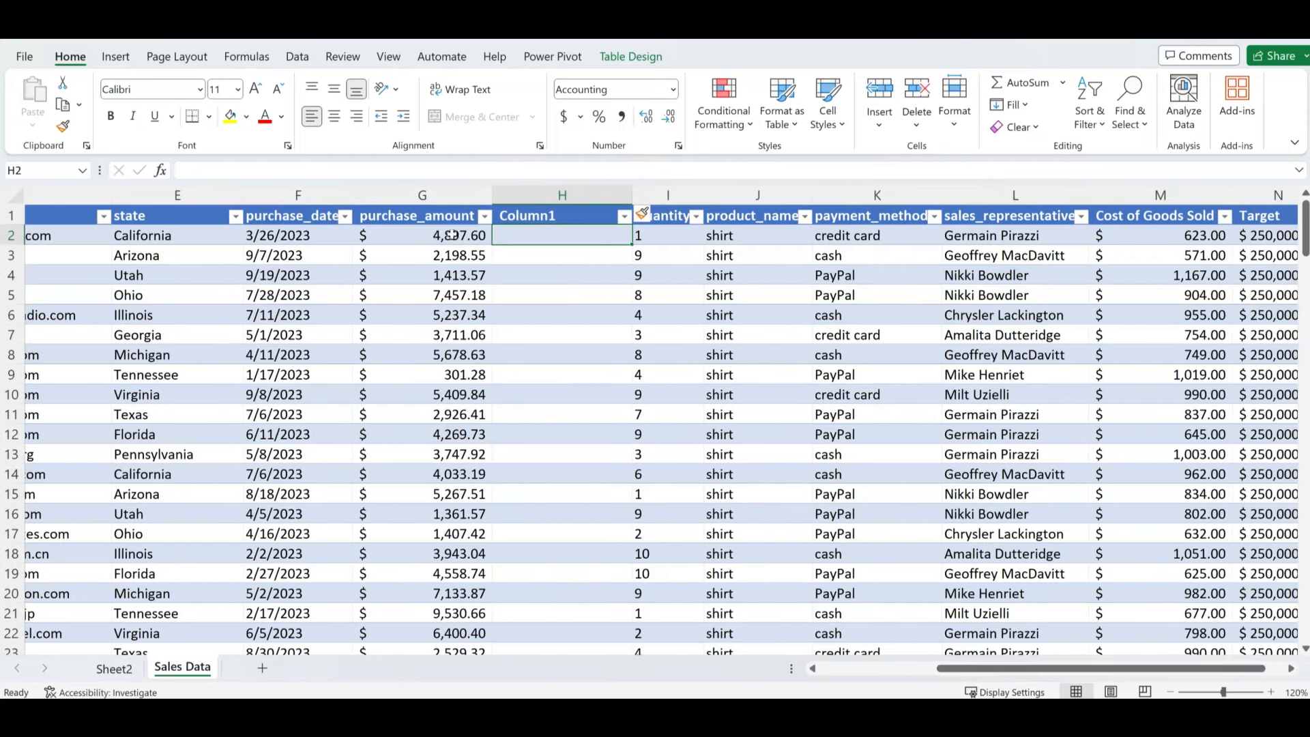
{"action": "double_click", "coordinate": [538, 236]}
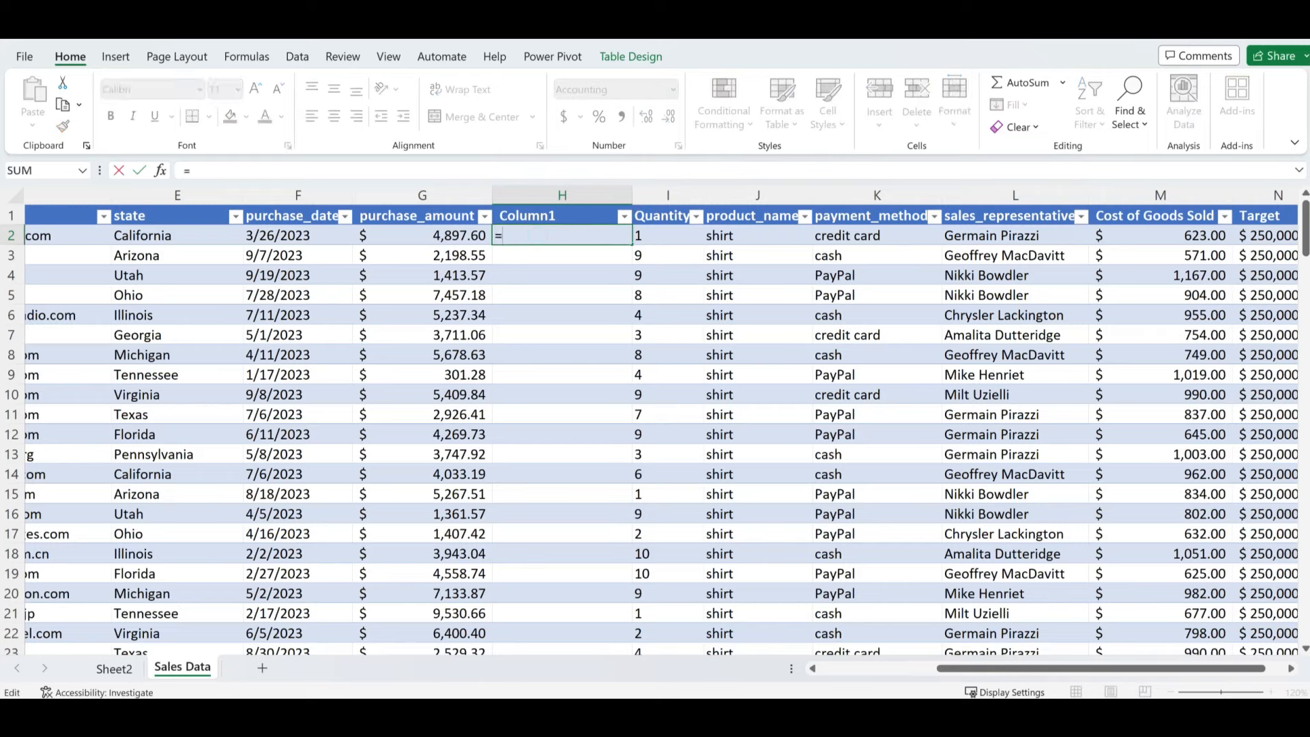
{"action": "left_click", "coordinate": [442, 236]}
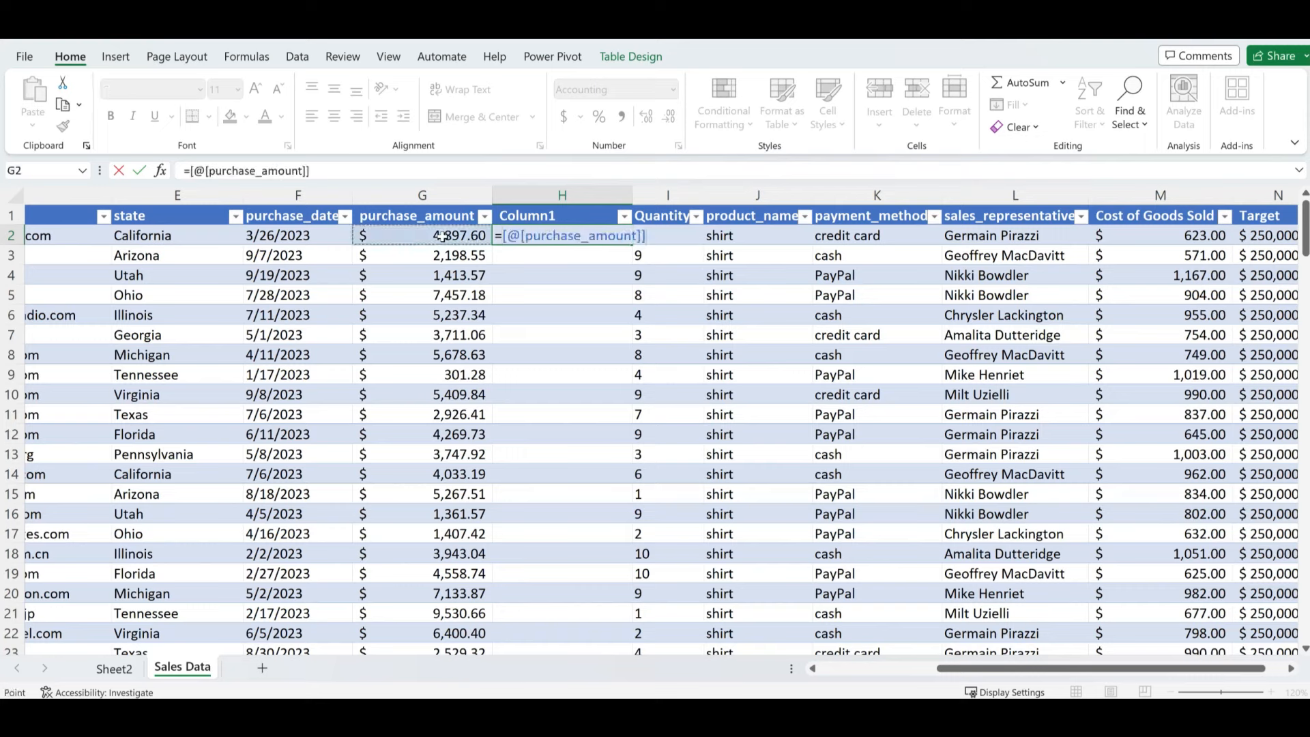
{"action": "type", "text": "-"}
{"action": "left_click", "coordinate": [1144, 236]}
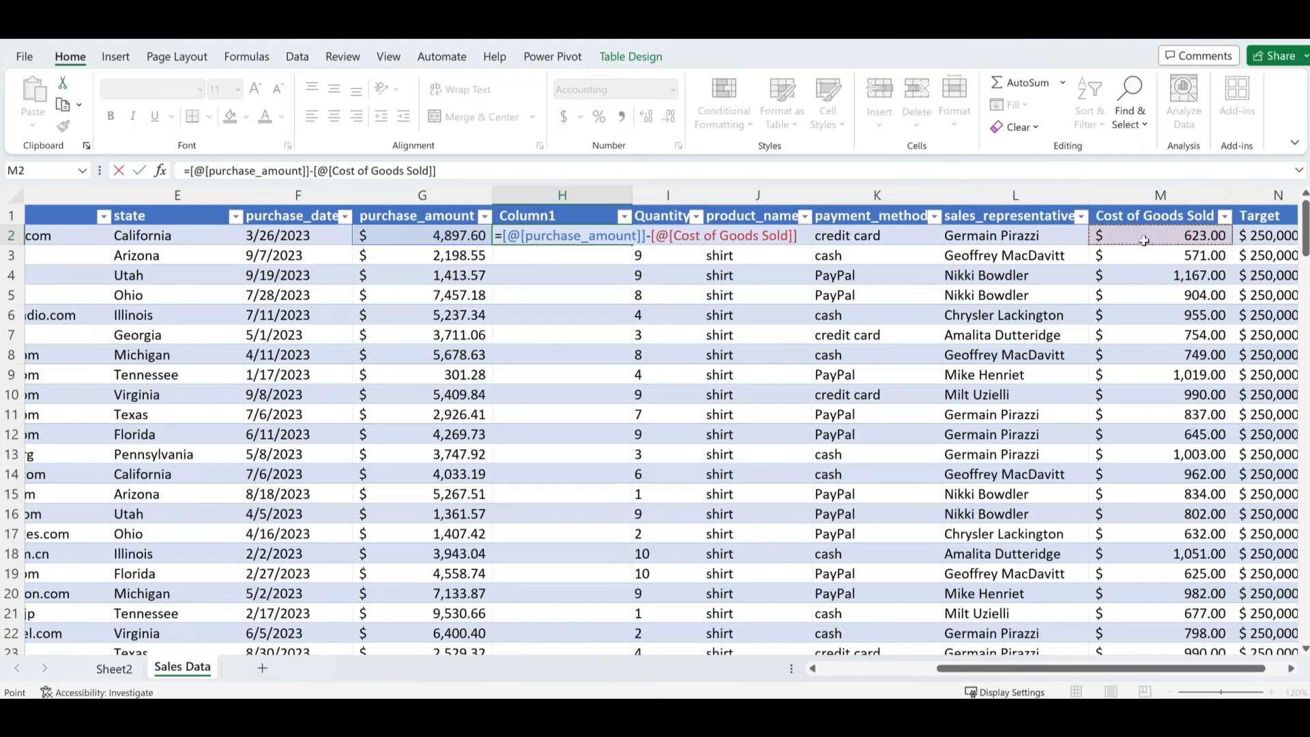
{"action": "key", "text": "Return"}
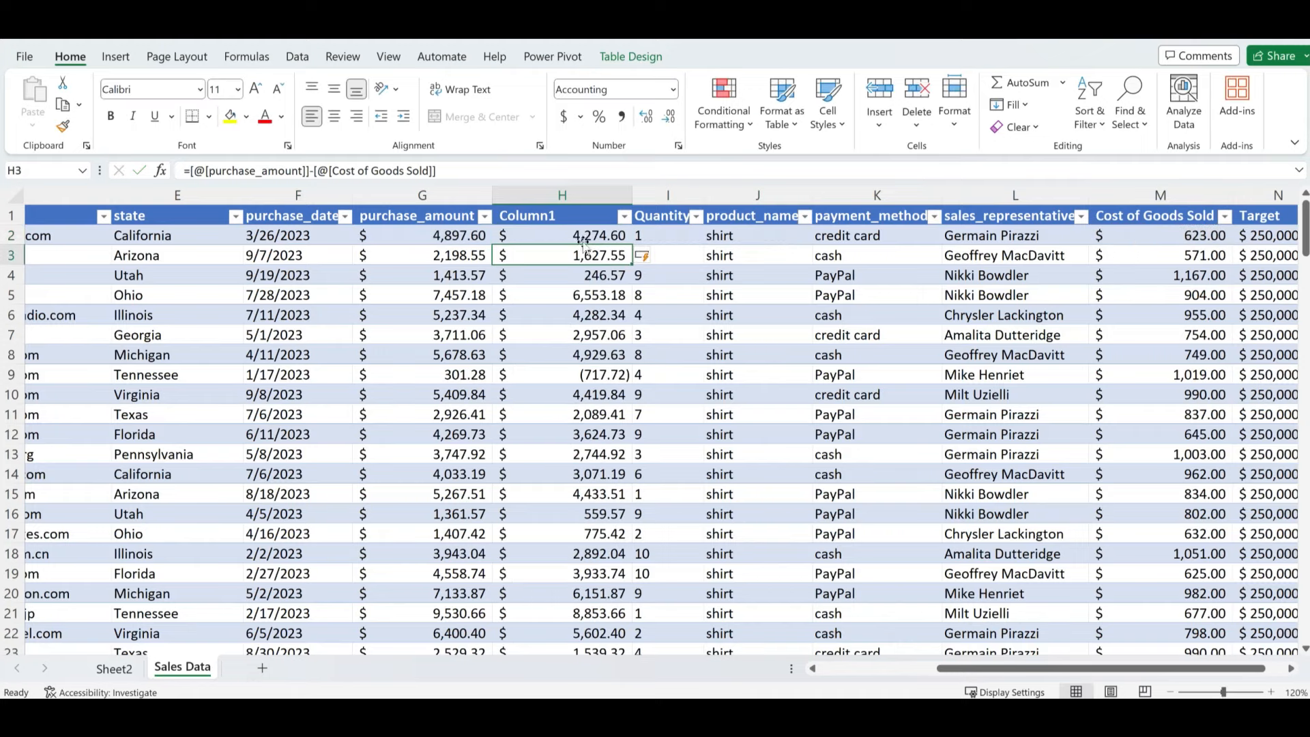
- Rename the Column1 header to Profit and check the results, including row 9's negative value
{"action": "double_click", "coordinate": [537, 219]}
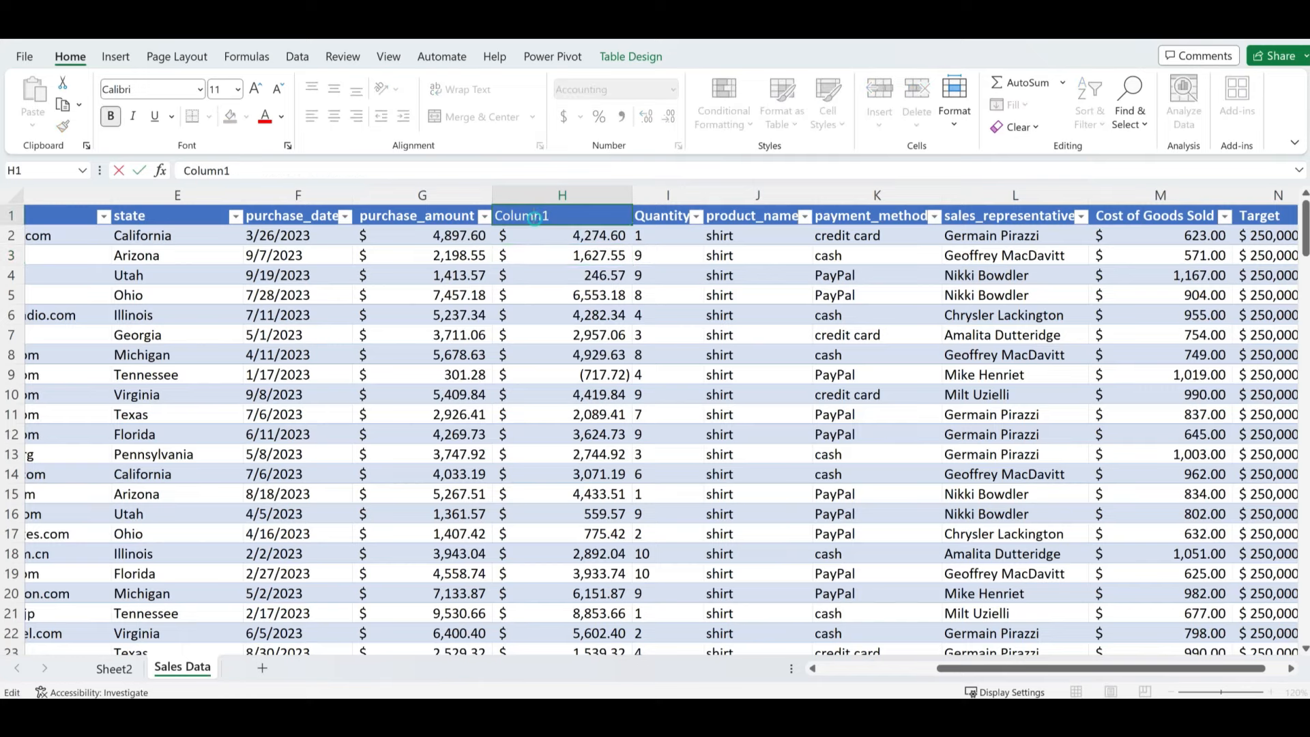
{"action": "double_click", "coordinate": [536, 220]}
{"action": "type", "text": "Profit"}
{"action": "key", "text": "Return"}
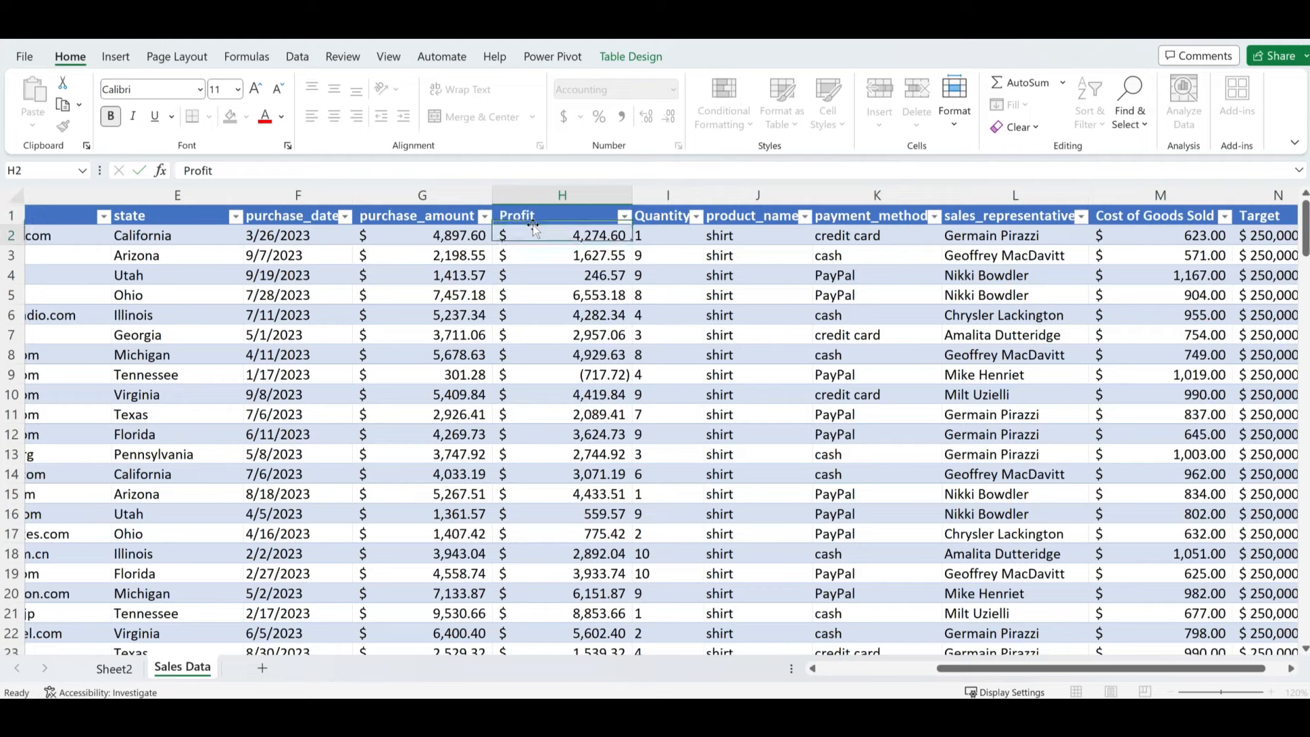
{"action": "key", "text": "Down"}
{"action": "key", "text": "Down"}
{"action": "key", "text": "Down"}
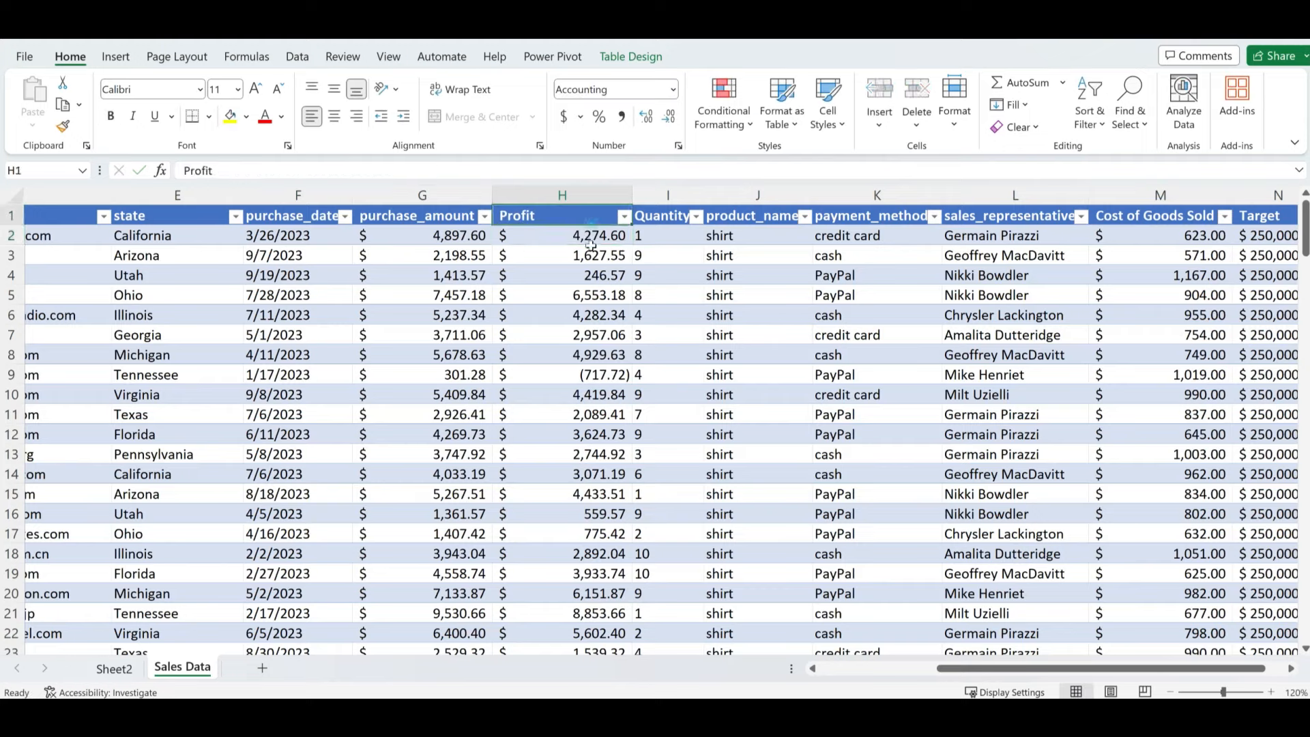
{"action": "left_click", "coordinate": [588, 255]}
{"action": "left_click", "coordinate": [588, 296]}
{"action": "left_click", "coordinate": [588, 372]}
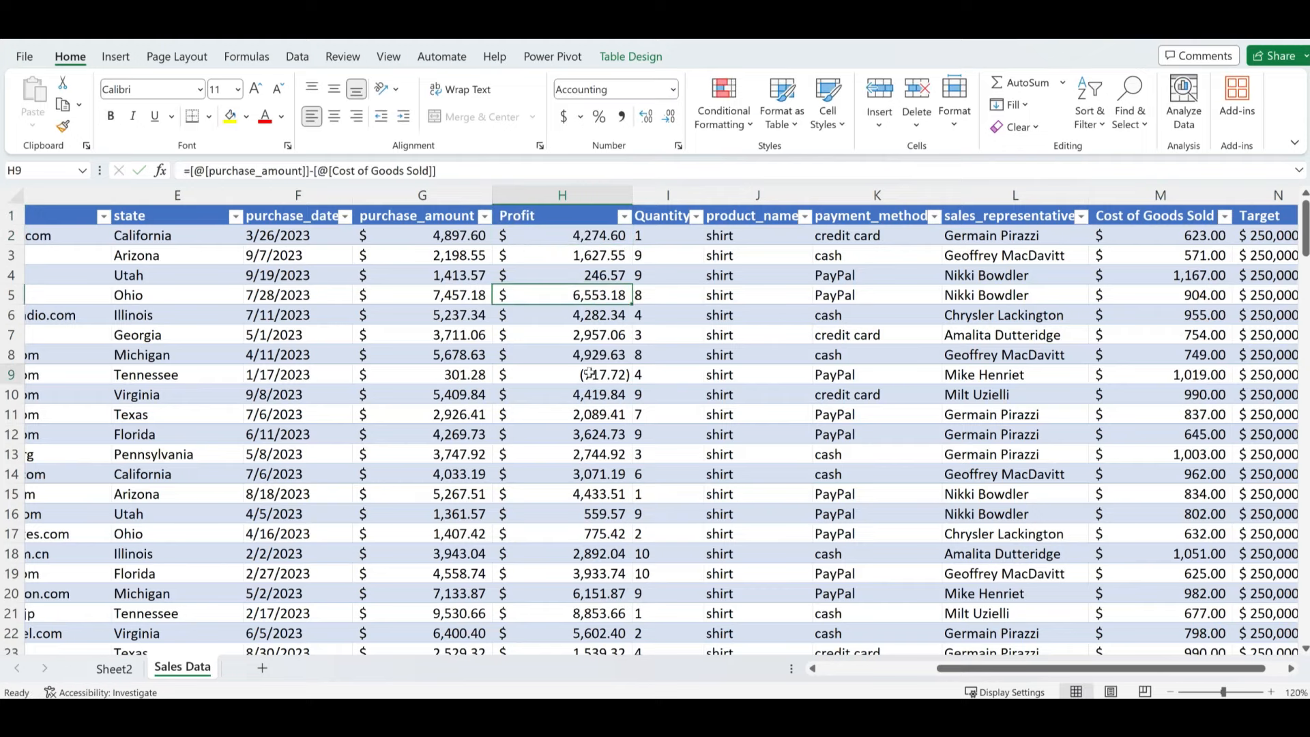
- Switch to Sheet2 and scroll through the PivotTable Fields list
{"action": "left_click", "coordinate": [123, 670]}
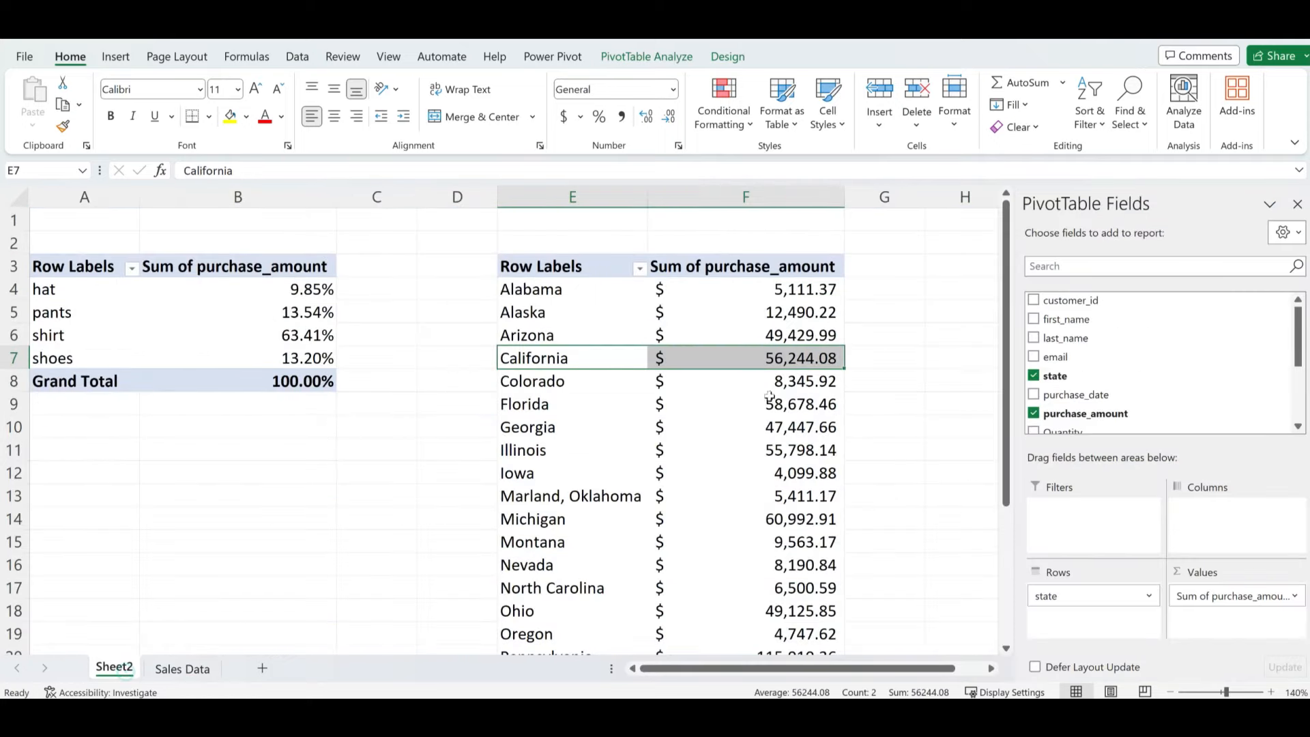
{"action": "scroll", "coordinate": [1078, 375], "scroll_direction": "down", "scroll_amount": 2}
{"action": "scroll", "coordinate": [1082, 385], "scroll_direction": "up", "scroll_amount": 2}
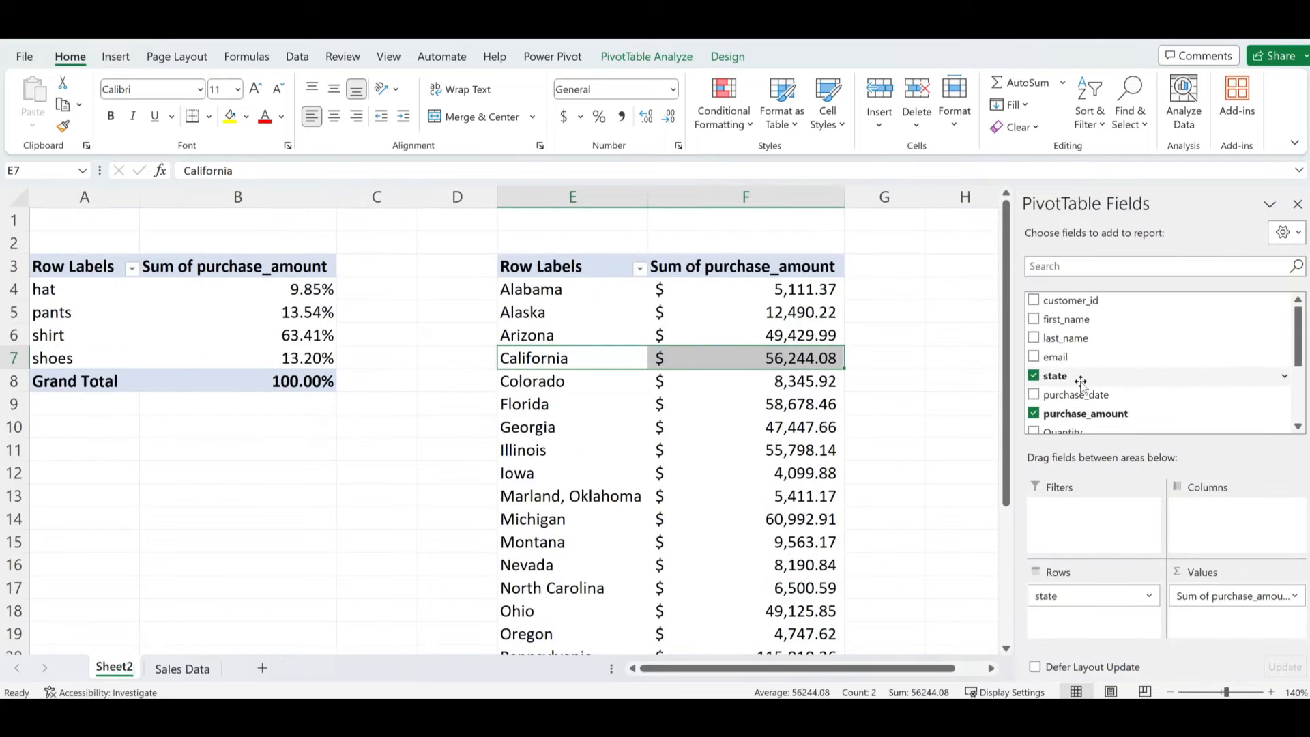
{"action": "scroll", "coordinate": [1082, 386], "scroll_direction": "down", "scroll_amount": 3}
{"action": "scroll", "coordinate": [1082, 386], "scroll_direction": "up", "scroll_amount": 1}
{"action": "scroll", "coordinate": [1082, 385], "scroll_direction": "up", "scroll_amount": 2}
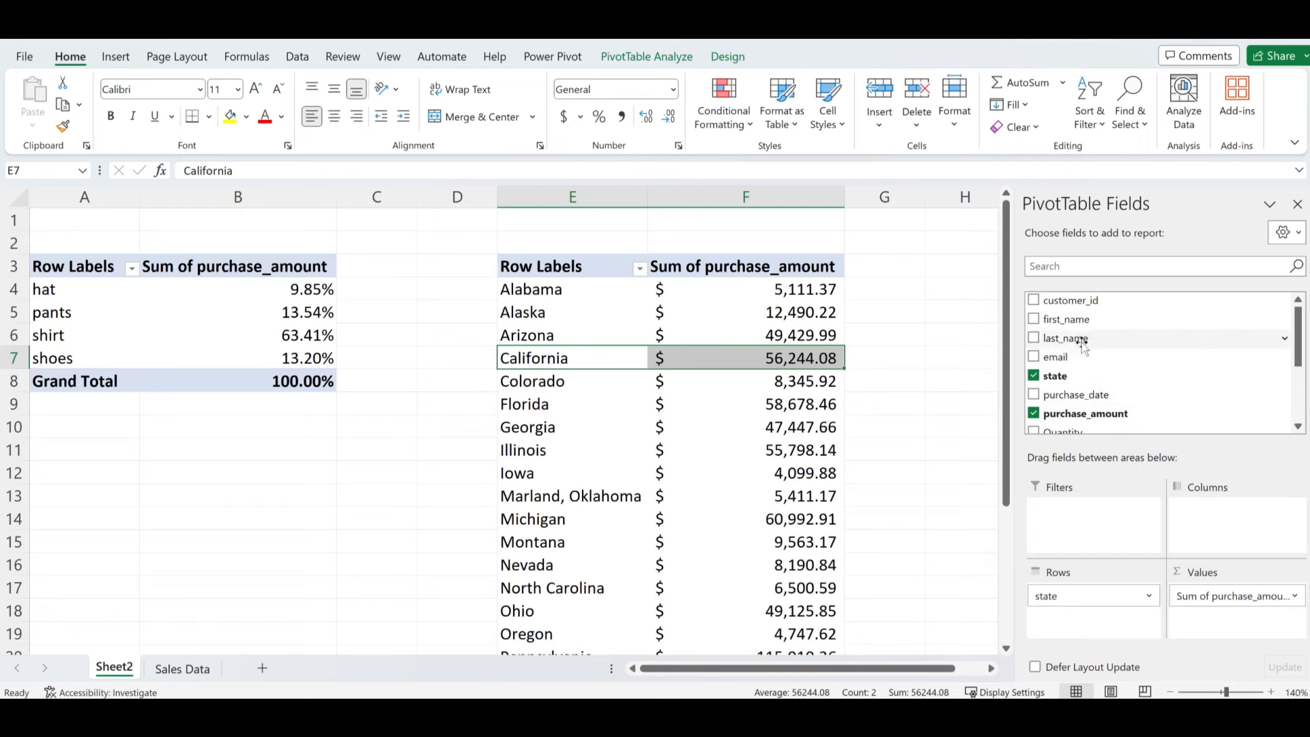
- Run Data > Refresh All so Profit appears in the field list, then select the product pivot
{"action": "left_click", "coordinate": [297, 57]}
{"action": "left_click", "coordinate": [326, 126]}
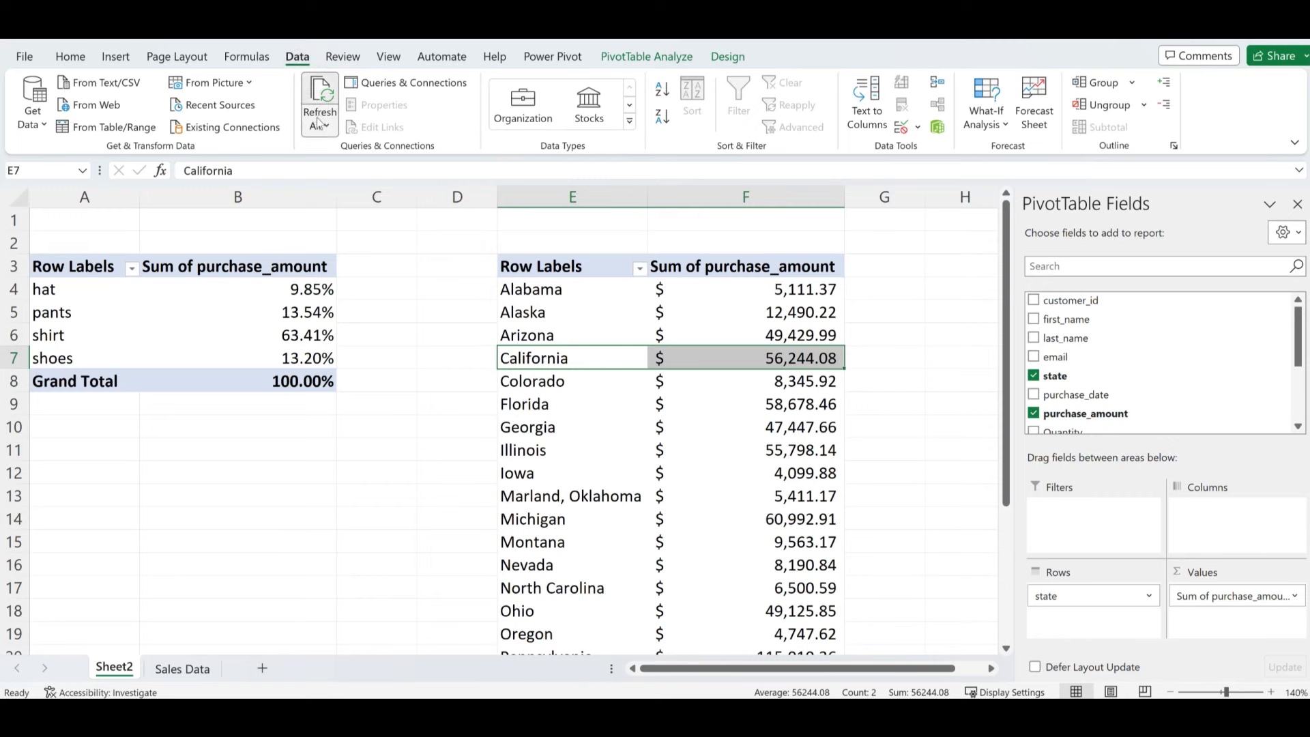
{"action": "left_click", "coordinate": [395, 155]}
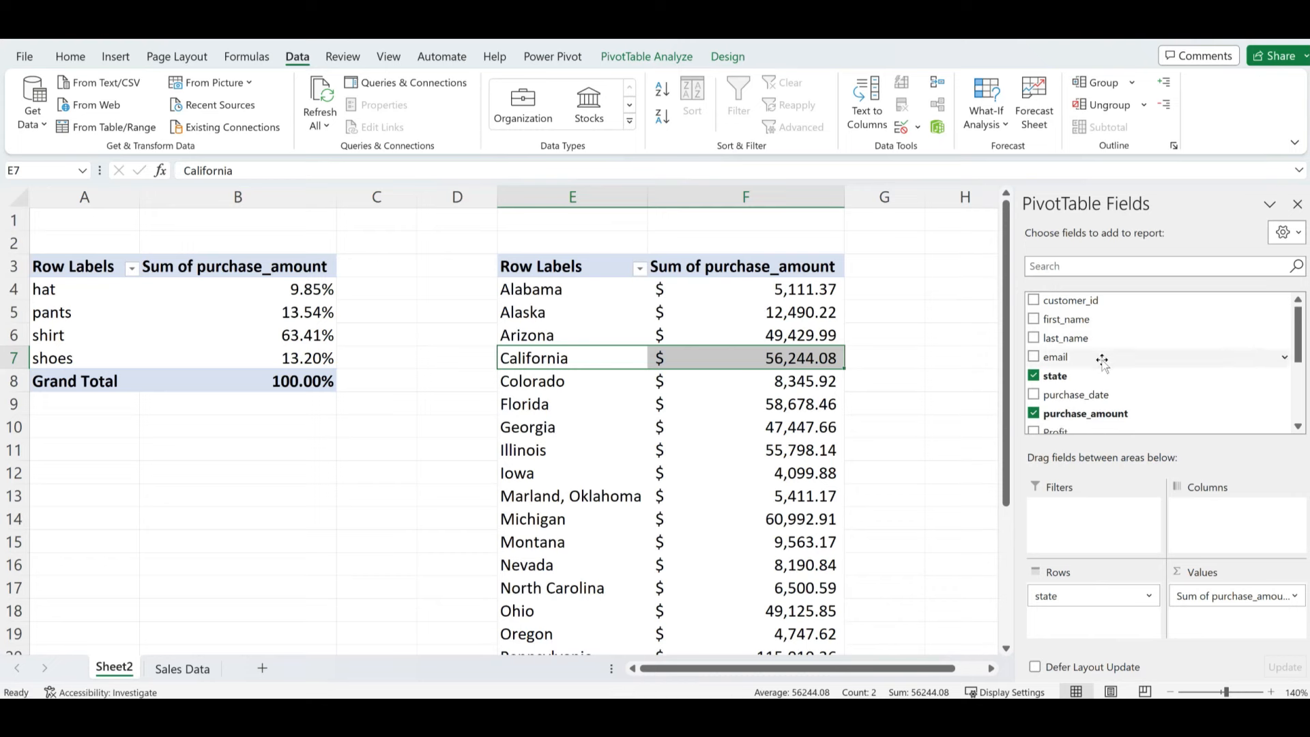
{"action": "scroll", "coordinate": [1092, 382], "scroll_direction": "down", "scroll_amount": 1}
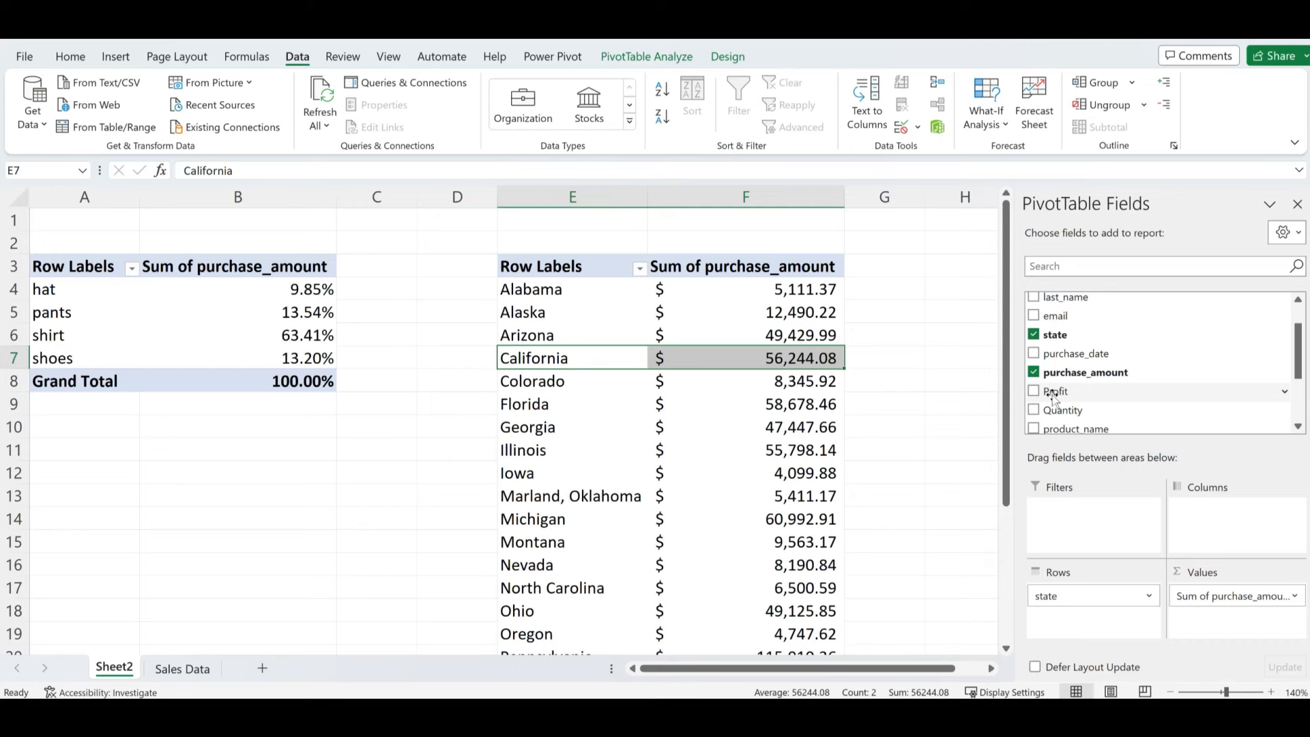
{"action": "left_click_drag", "start_coordinate": [45, 260], "coordinate": [268, 373]}
- Copy the product pivot table and paste it at cell A13
{"action": "key", "text": "ctrl+c"}
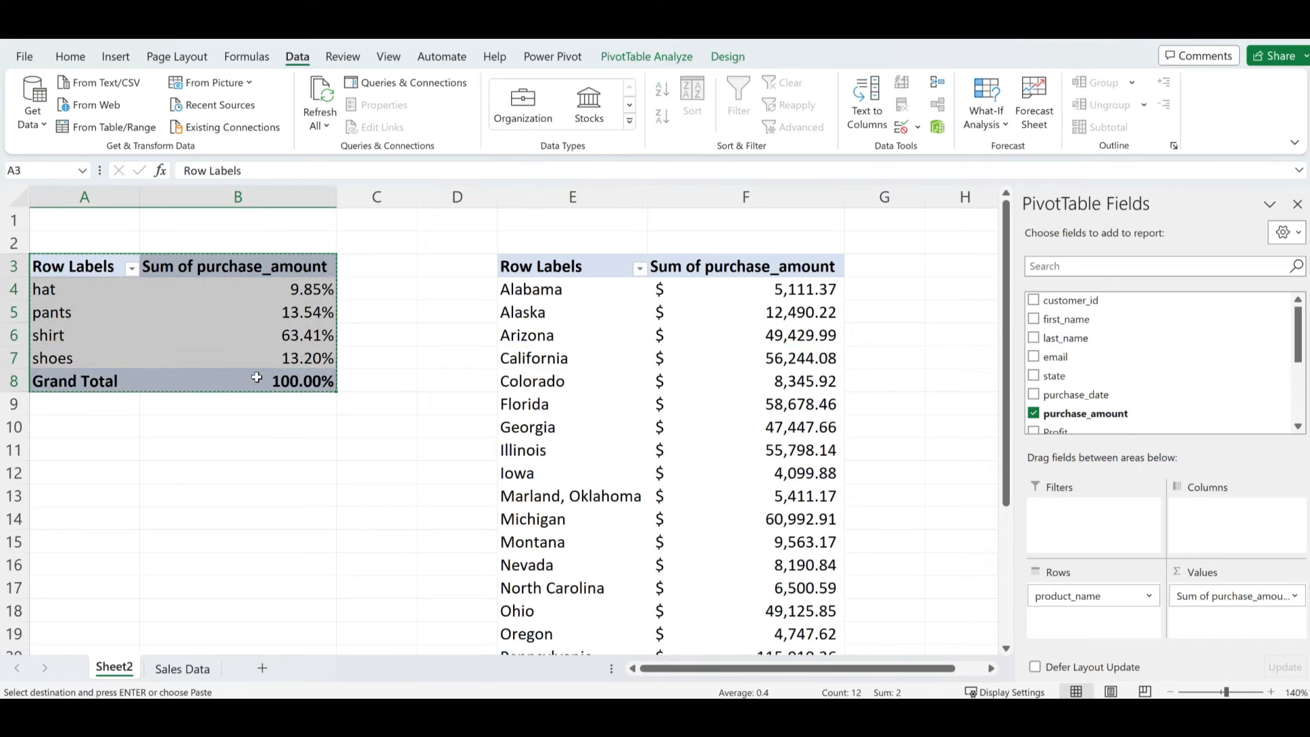
{"action": "left_click", "coordinate": [47, 503]}
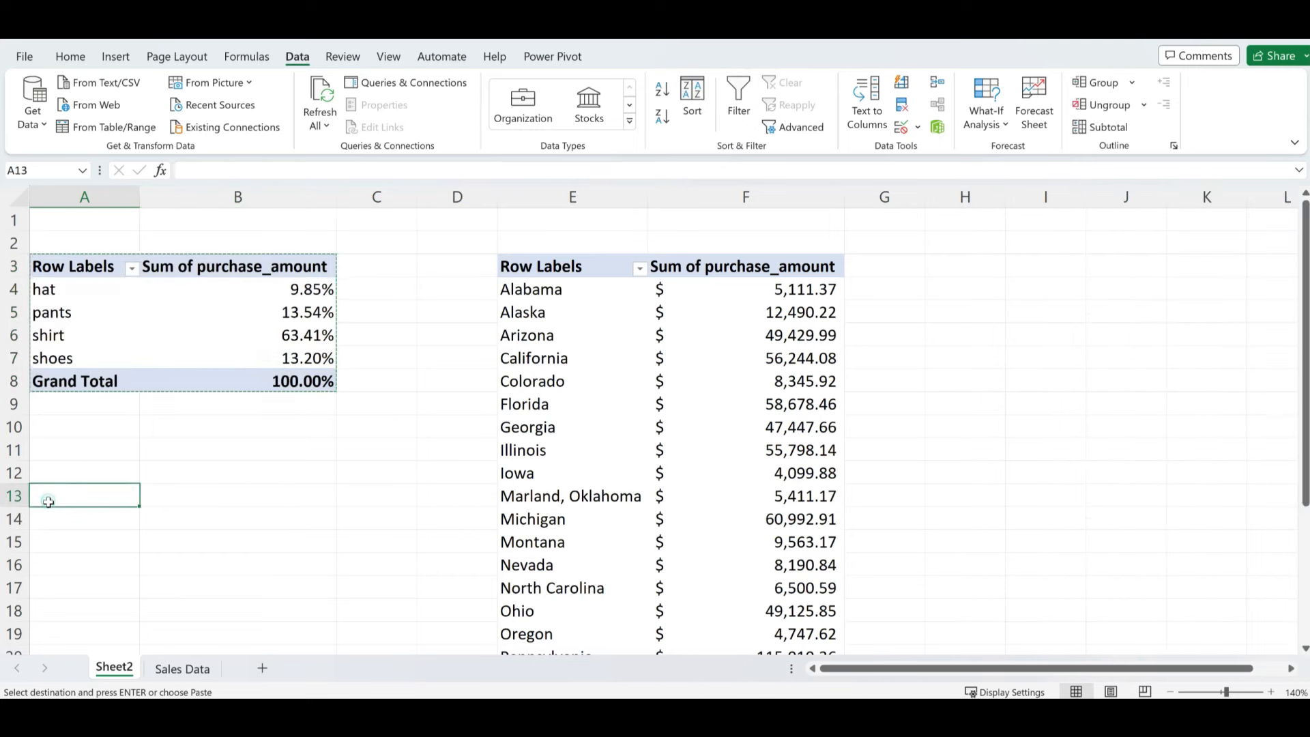
{"action": "key", "text": "ctrl+v"}
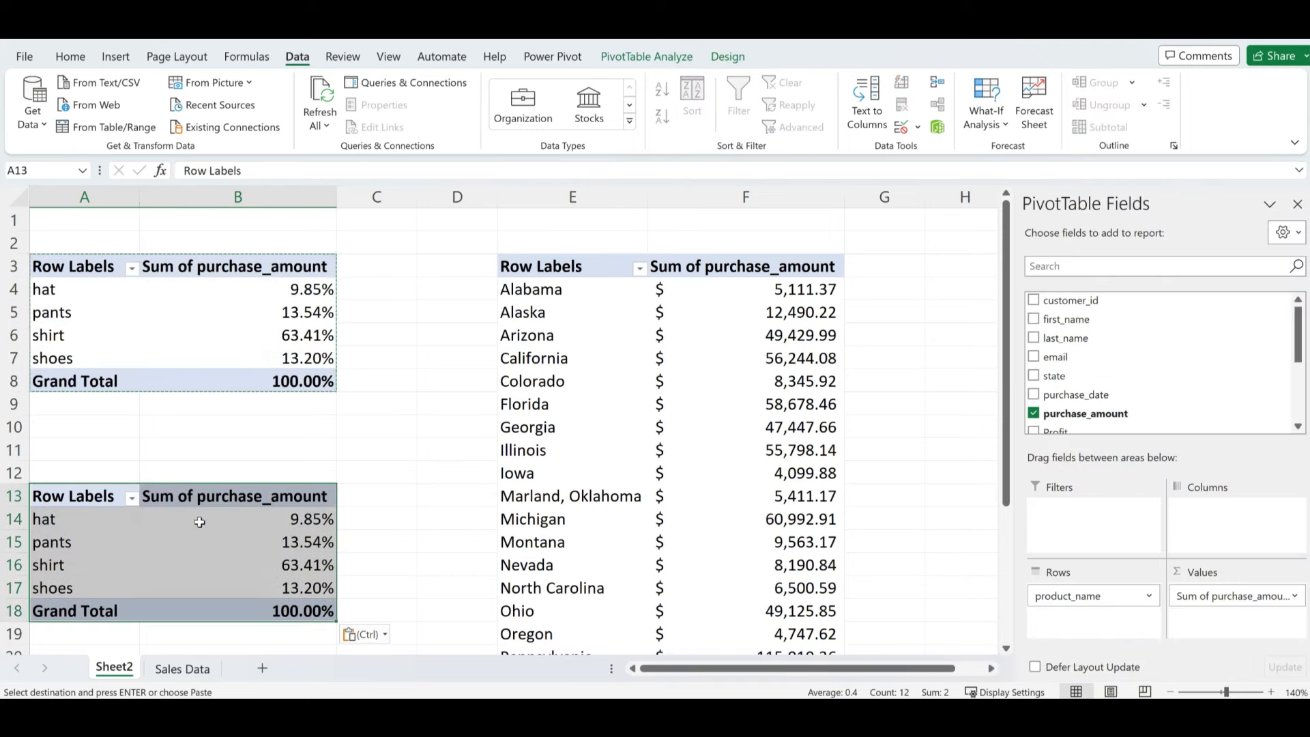
- Remove product_name and Sum of purchase_amount from the copied pivot's field areas
{"action": "left_click", "coordinate": [196, 519]}
{"action": "left_click_drag", "start_coordinate": [1069, 600], "coordinate": [941, 494]}
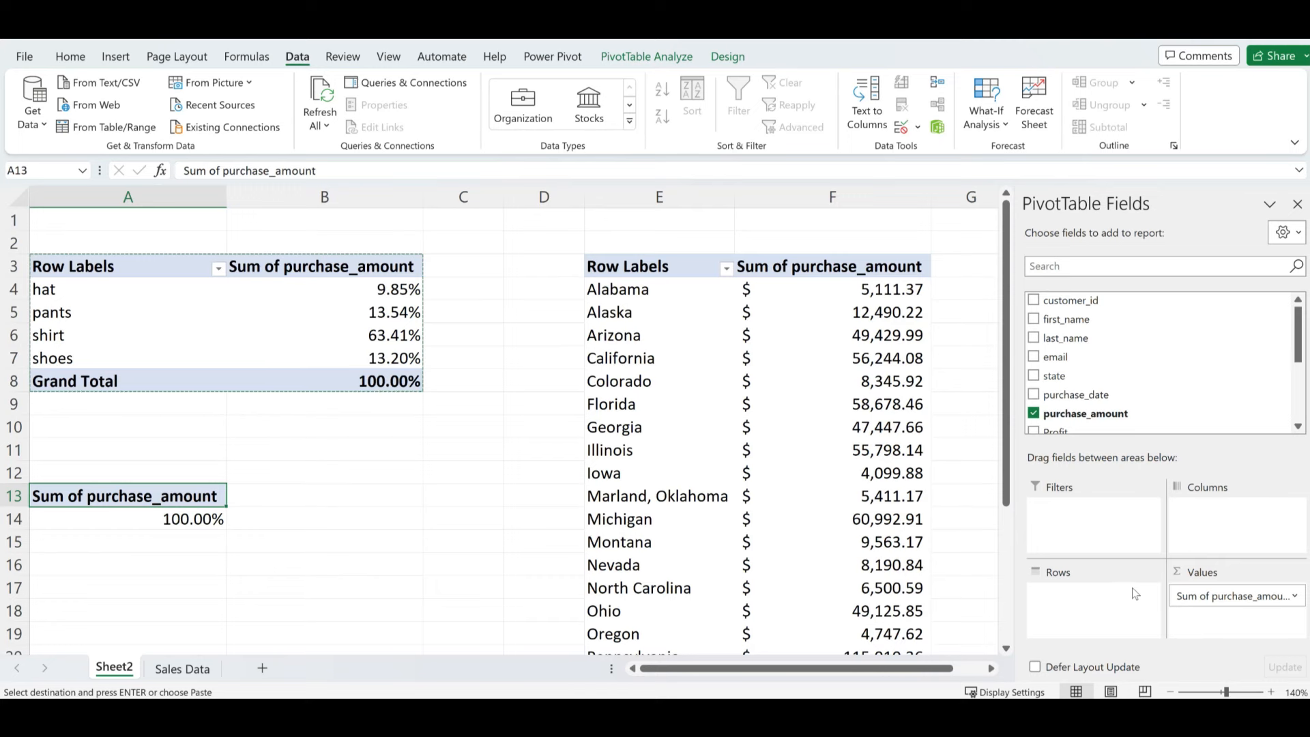
{"action": "left_click_drag", "start_coordinate": [1223, 596], "coordinate": [959, 501]}
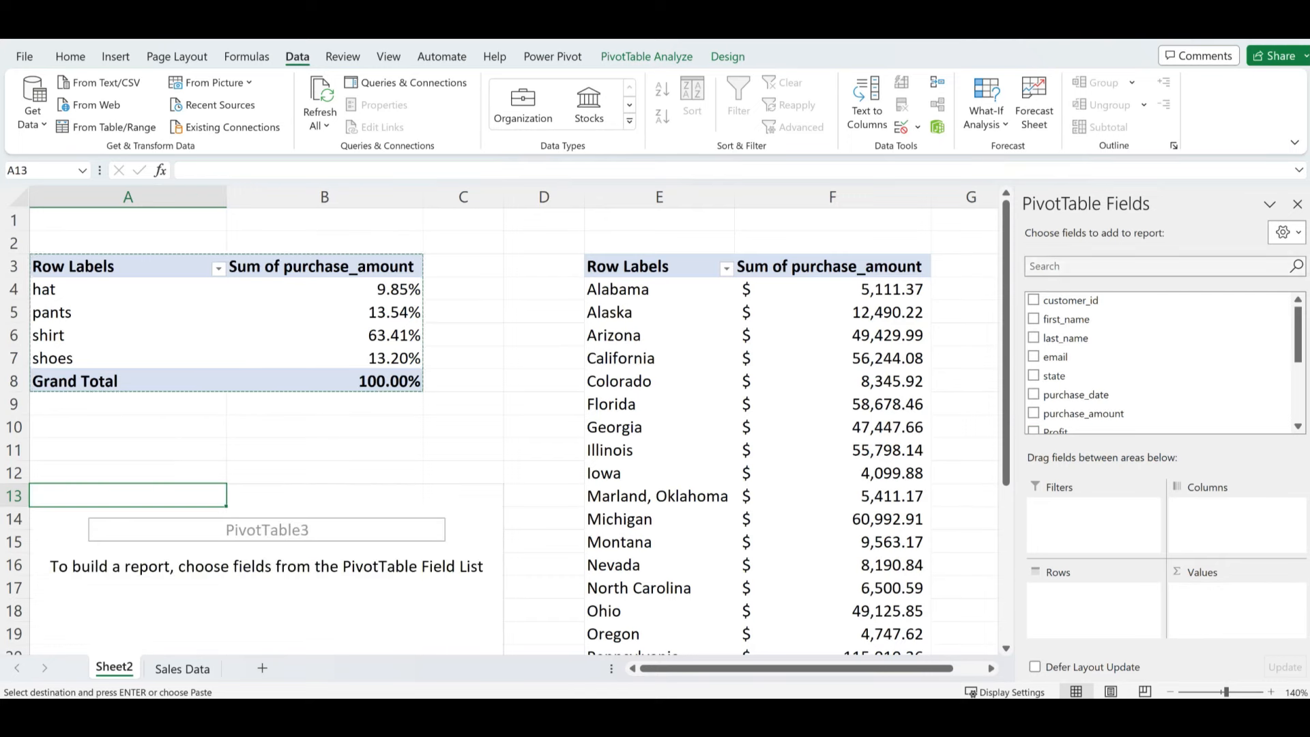
{"action": "left_click", "coordinate": [1065, 264]}
- Search the field list for 'sale', add sales_representative to Rows, and clear the search
{"action": "type", "text": "sales"}
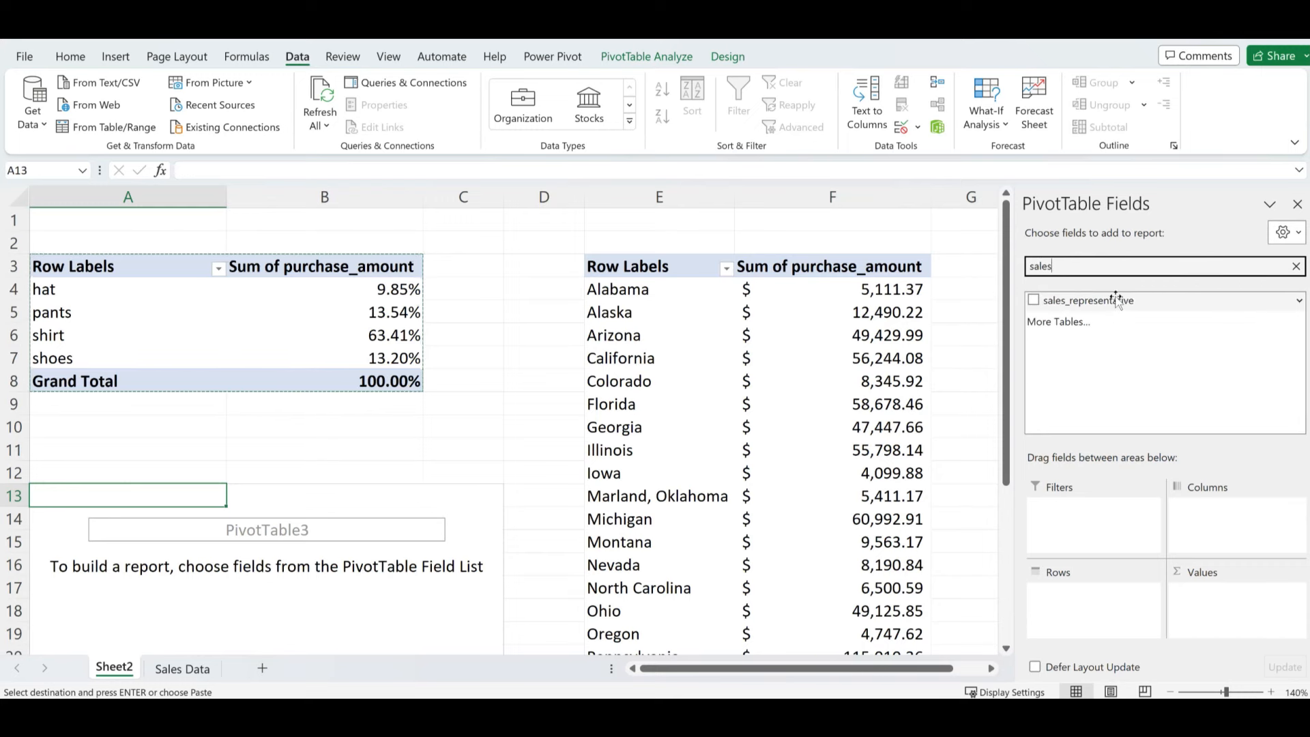
{"action": "left_click_drag", "start_coordinate": [1118, 300], "coordinate": [1116, 617]}
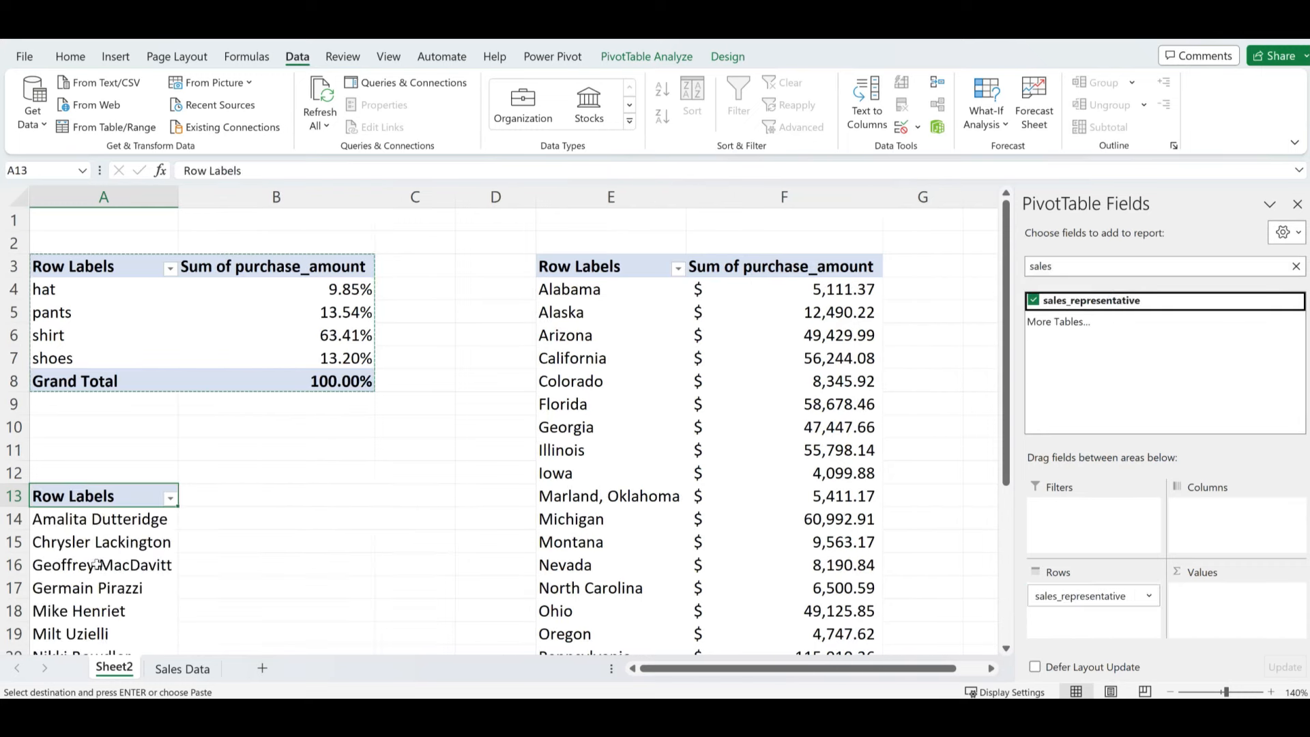
{"action": "scroll", "coordinate": [89, 579], "scroll_direction": "down", "scroll_amount": 2}
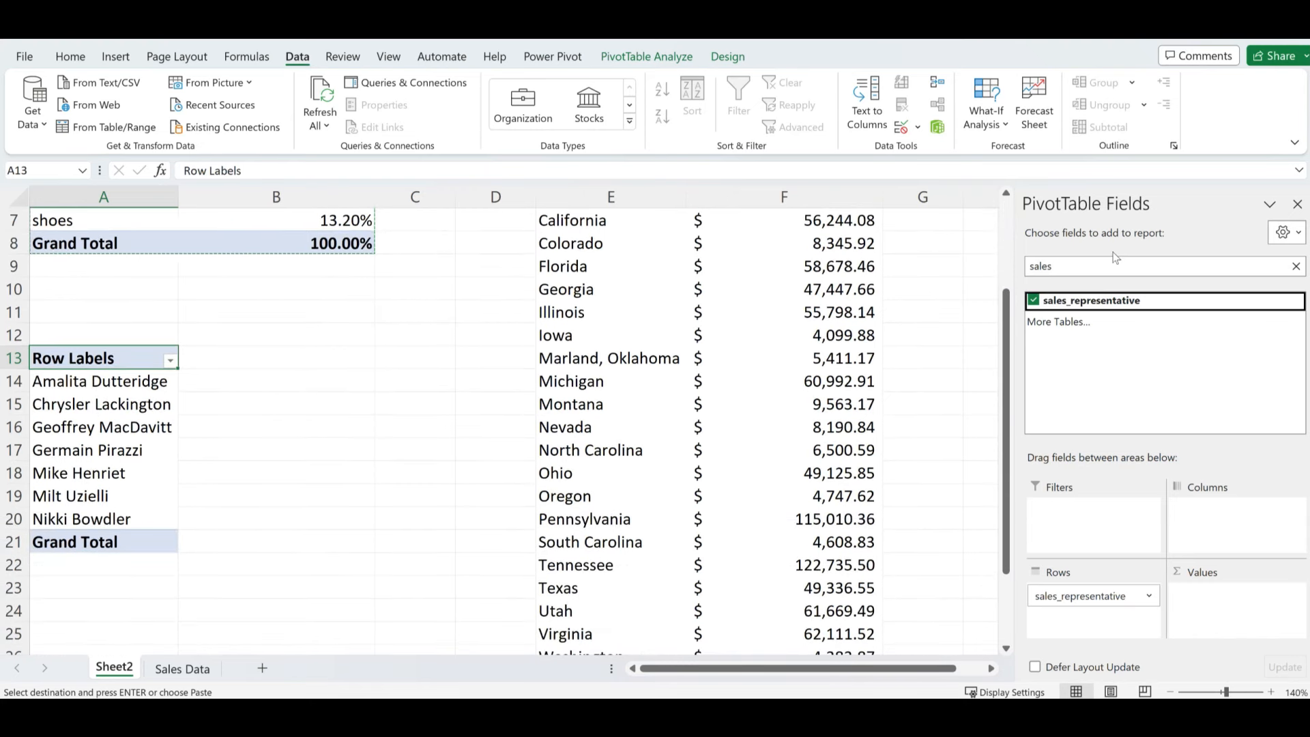
{"action": "left_click_drag", "start_coordinate": [1083, 267], "coordinate": [1025, 266]}
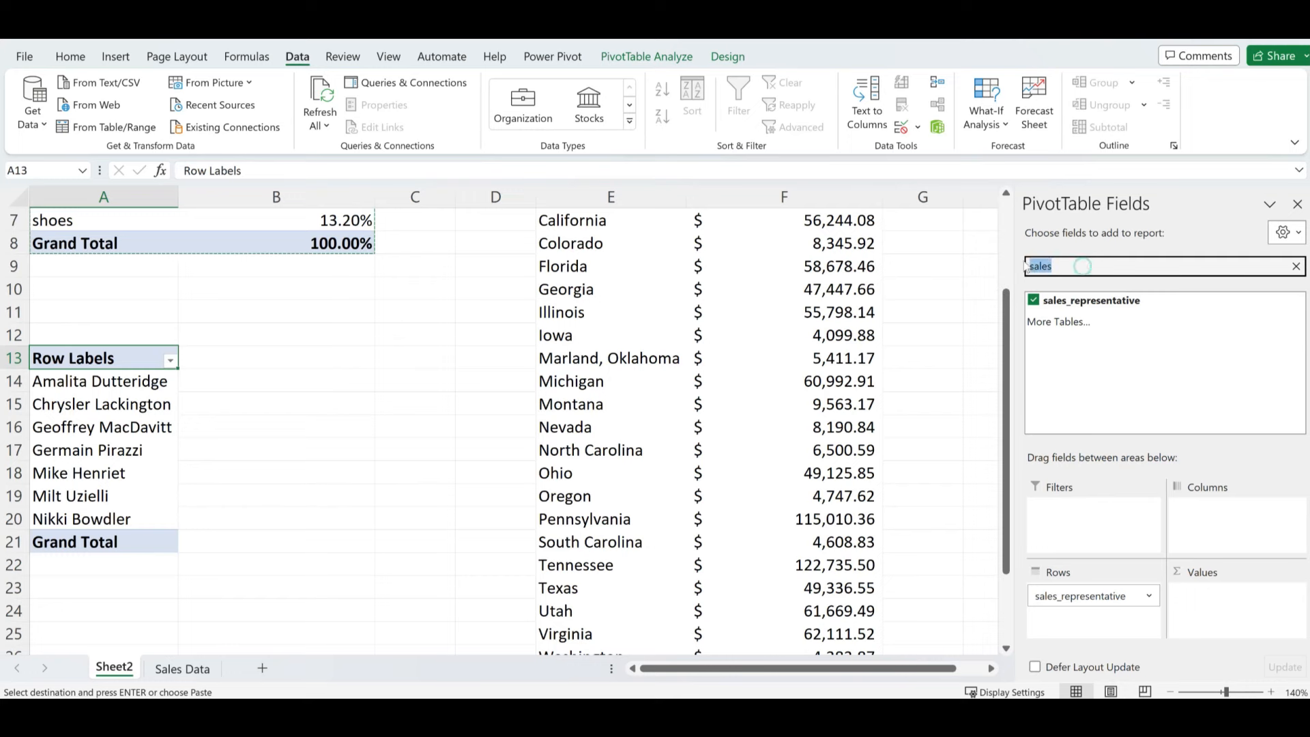
{"action": "key", "text": "BackSpace"}
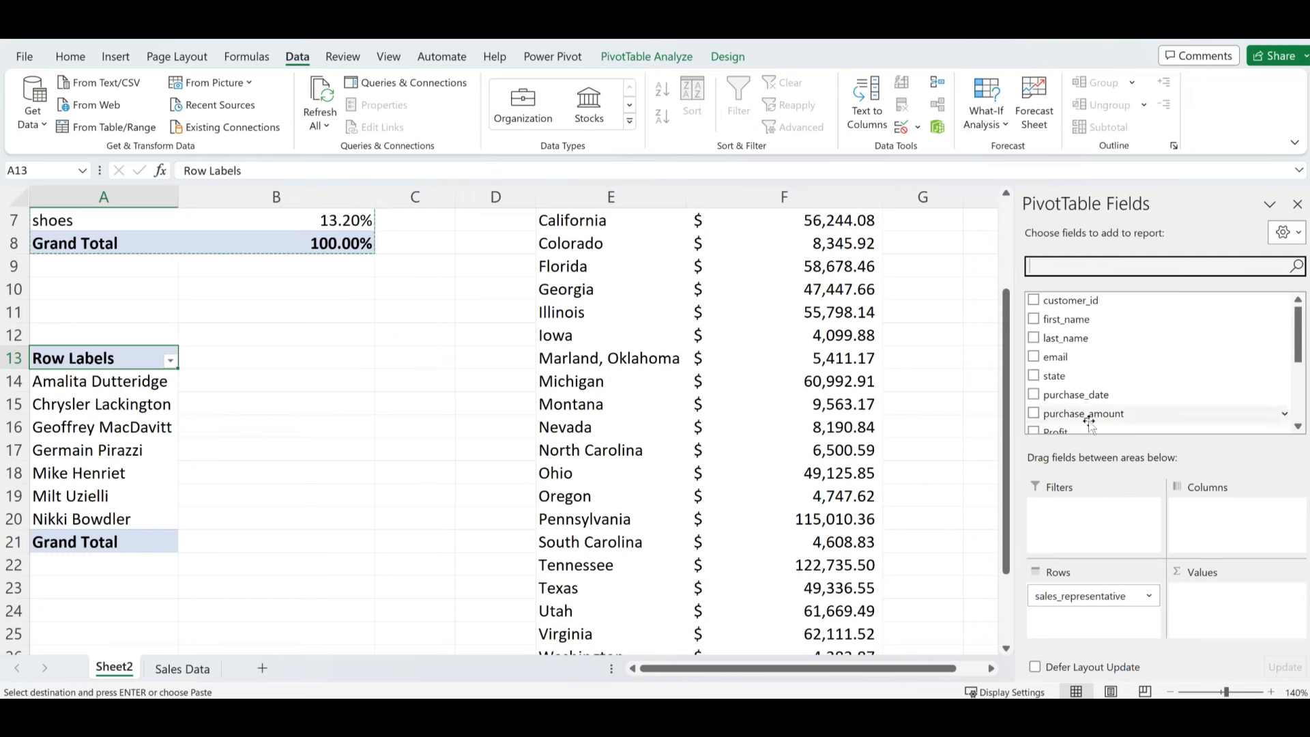
- Add purchase_amount and Target to the pivot's Values
{"action": "left_click_drag", "start_coordinate": [1100, 414], "coordinate": [1216, 606]}
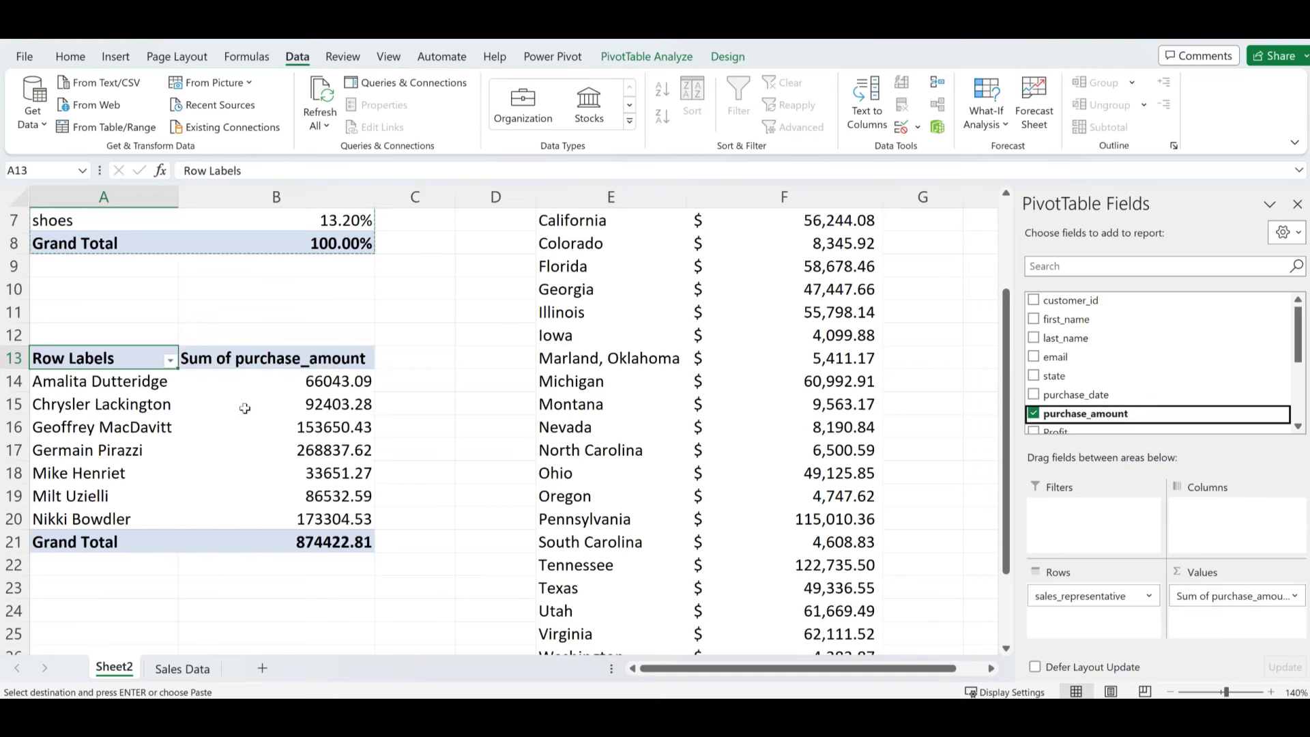
{"action": "left_click", "coordinate": [101, 377]}
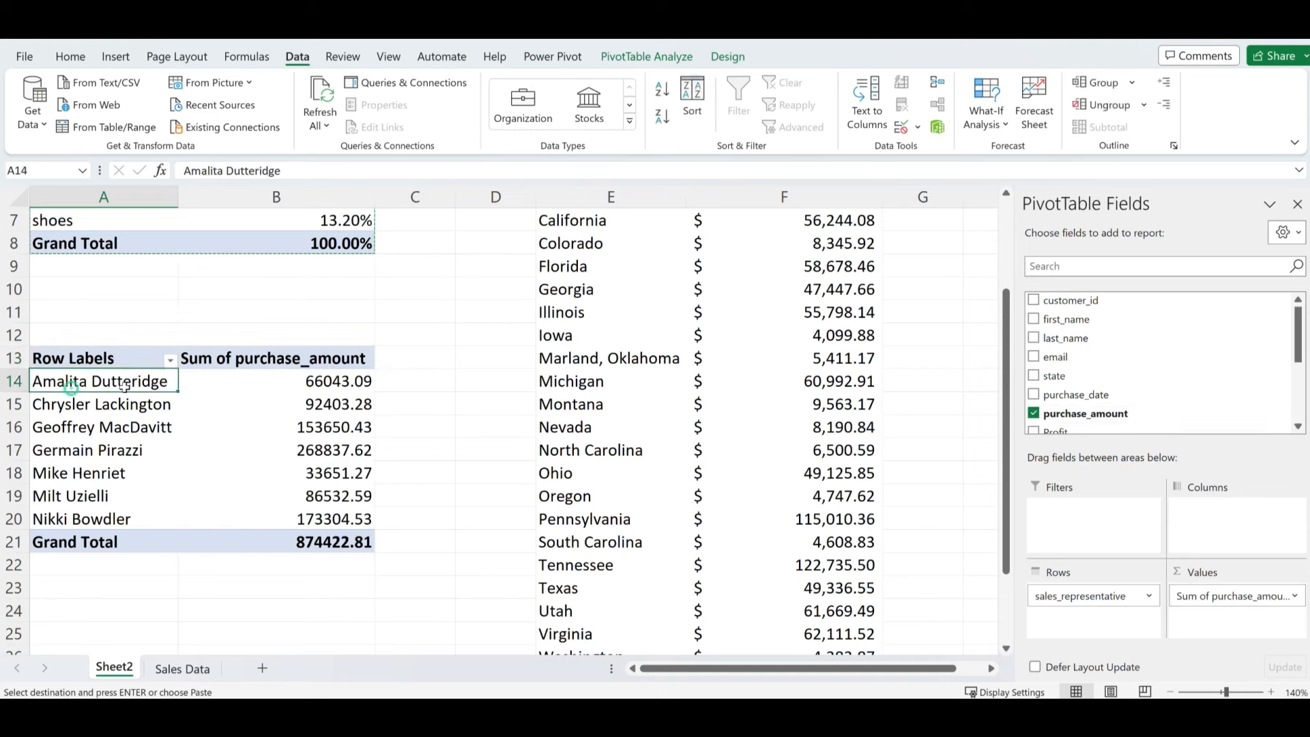
{"action": "mouse_move", "coordinate": [330, 387]}
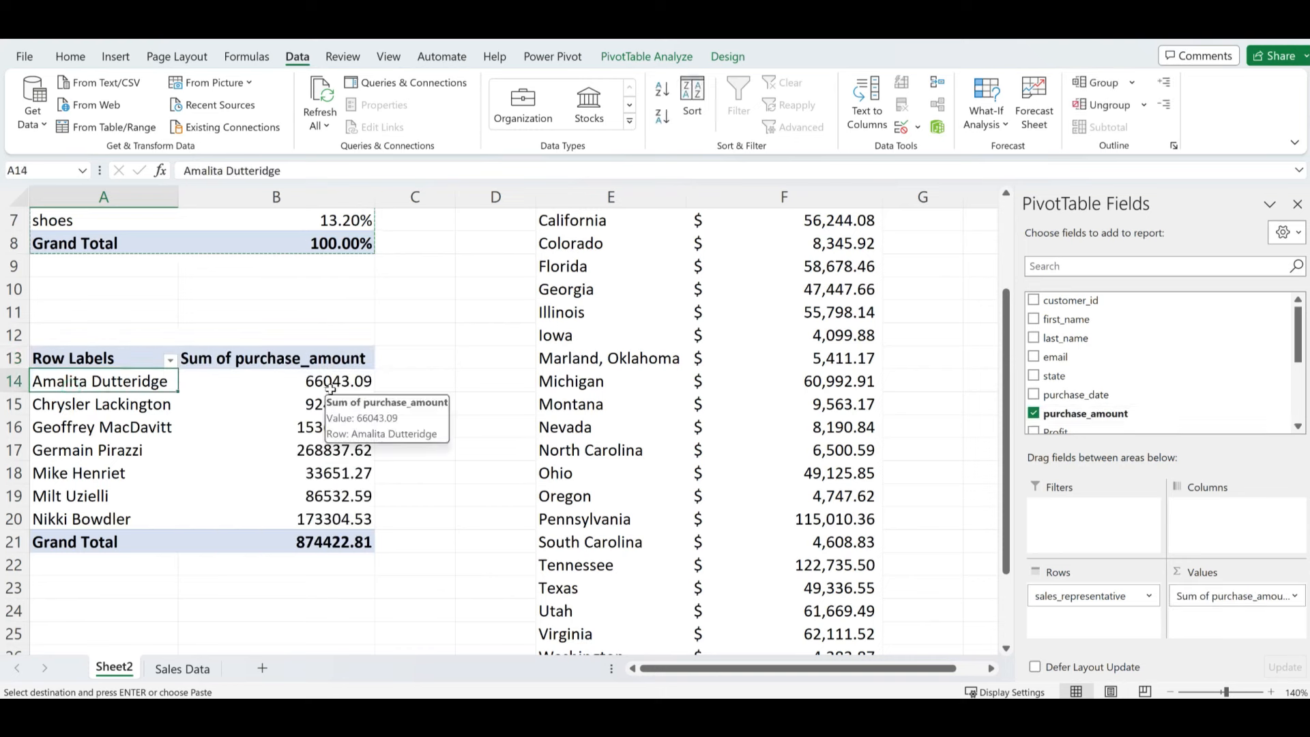
{"action": "scroll", "coordinate": [1095, 396], "scroll_direction": "down", "scroll_amount": 1}
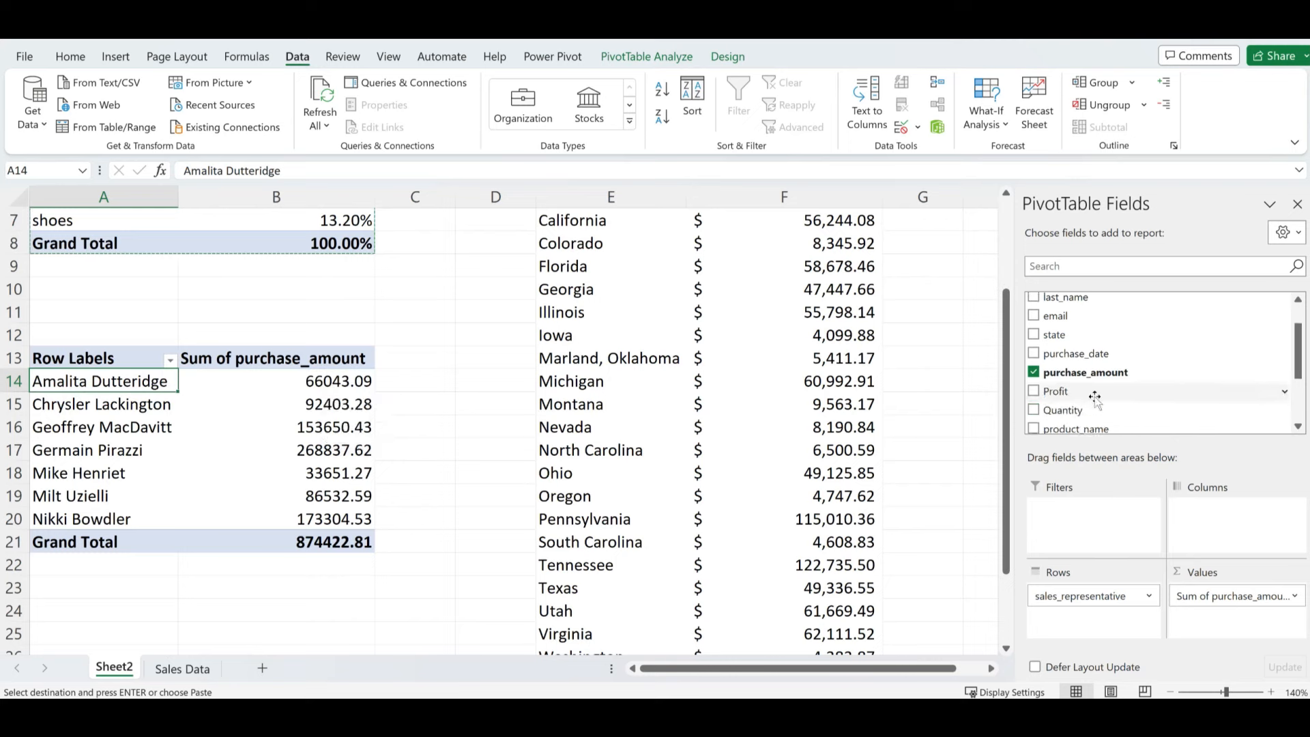
{"action": "left_click", "coordinate": [319, 382]}
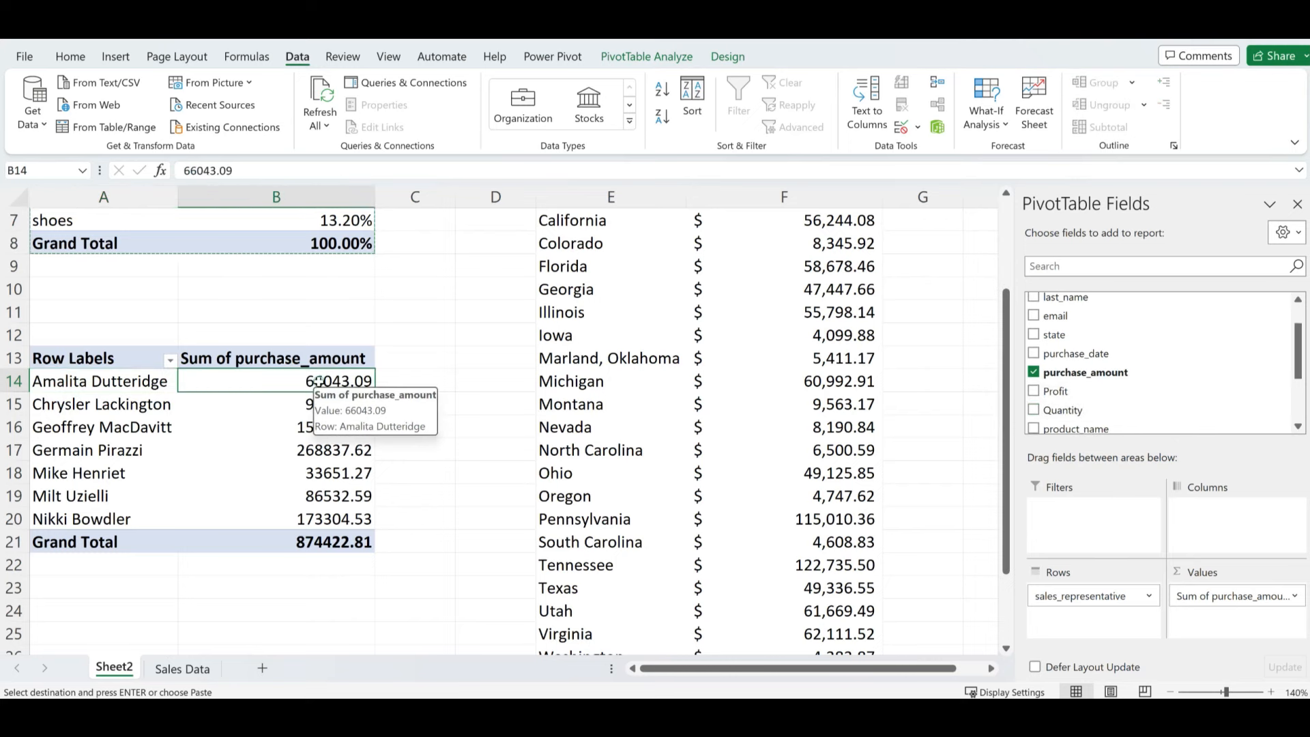
{"action": "mouse_move", "coordinate": [355, 465]}
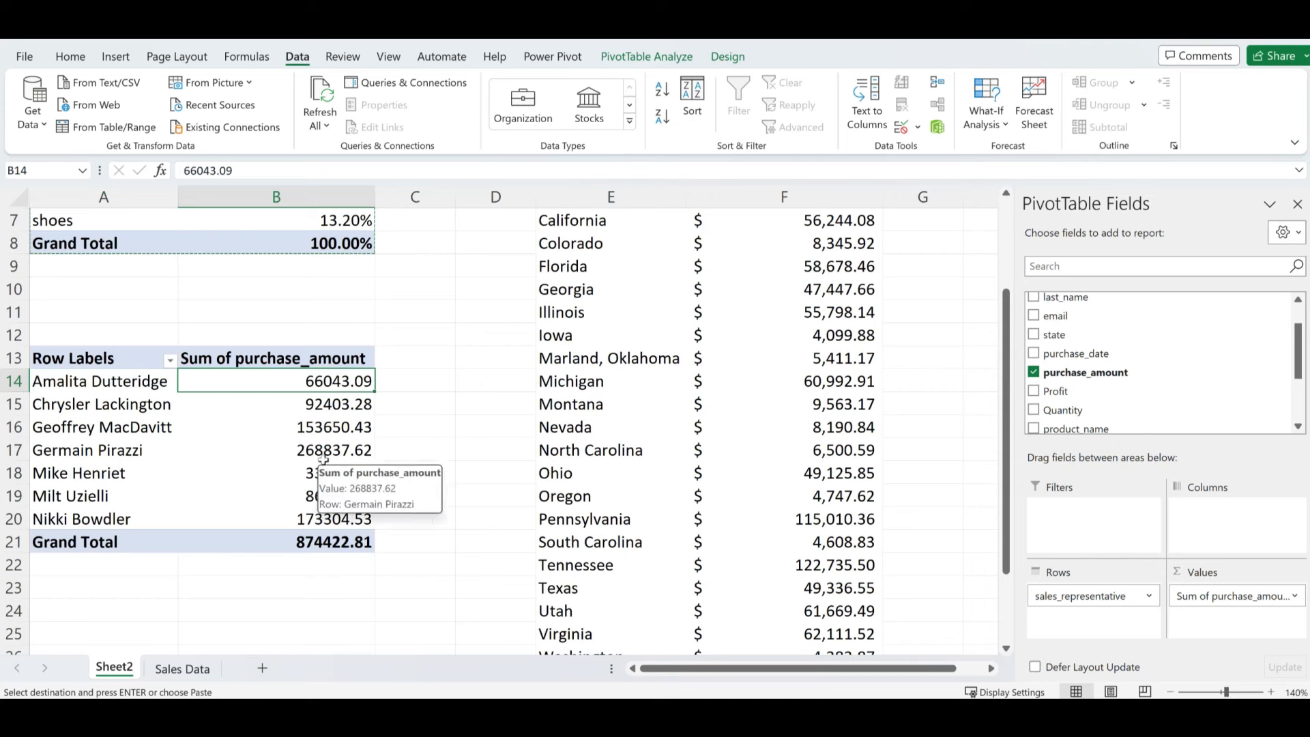
{"action": "scroll", "coordinate": [1080, 413], "scroll_direction": "down", "scroll_amount": 1}
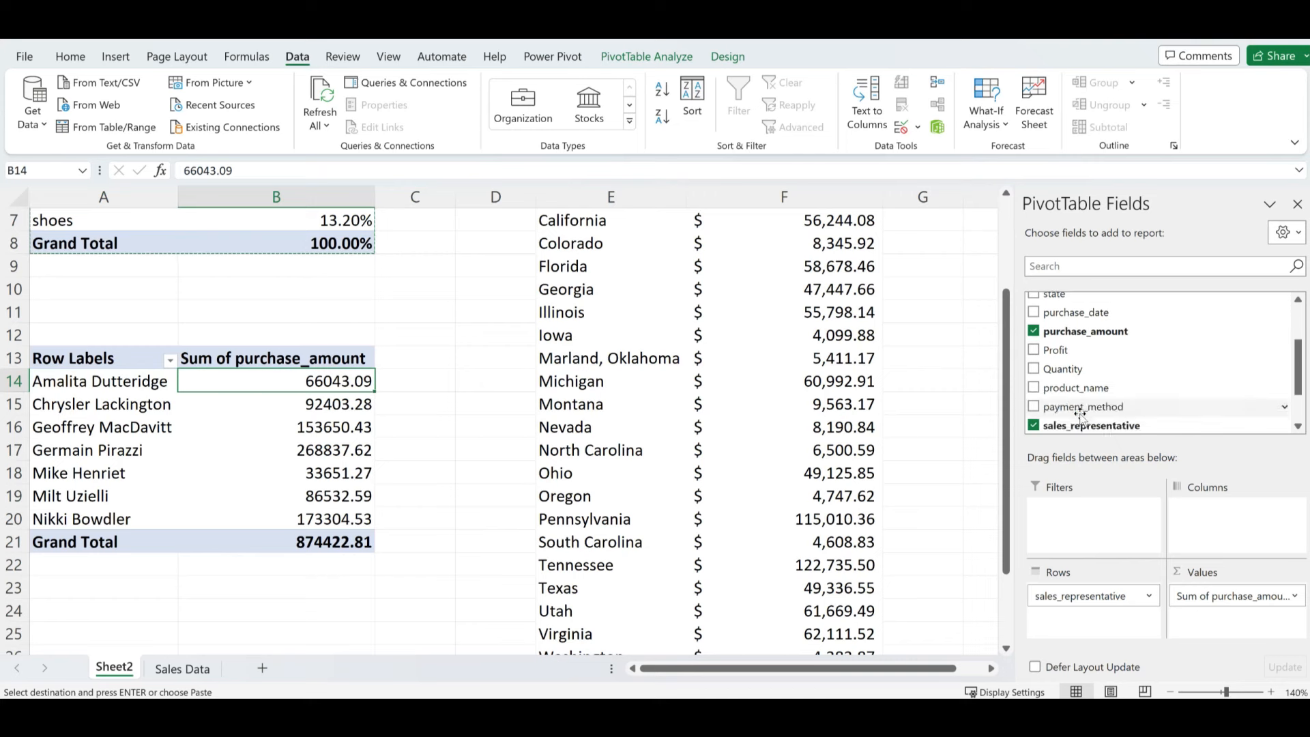
{"action": "scroll", "coordinate": [1081, 413], "scroll_direction": "down", "scroll_amount": 2}
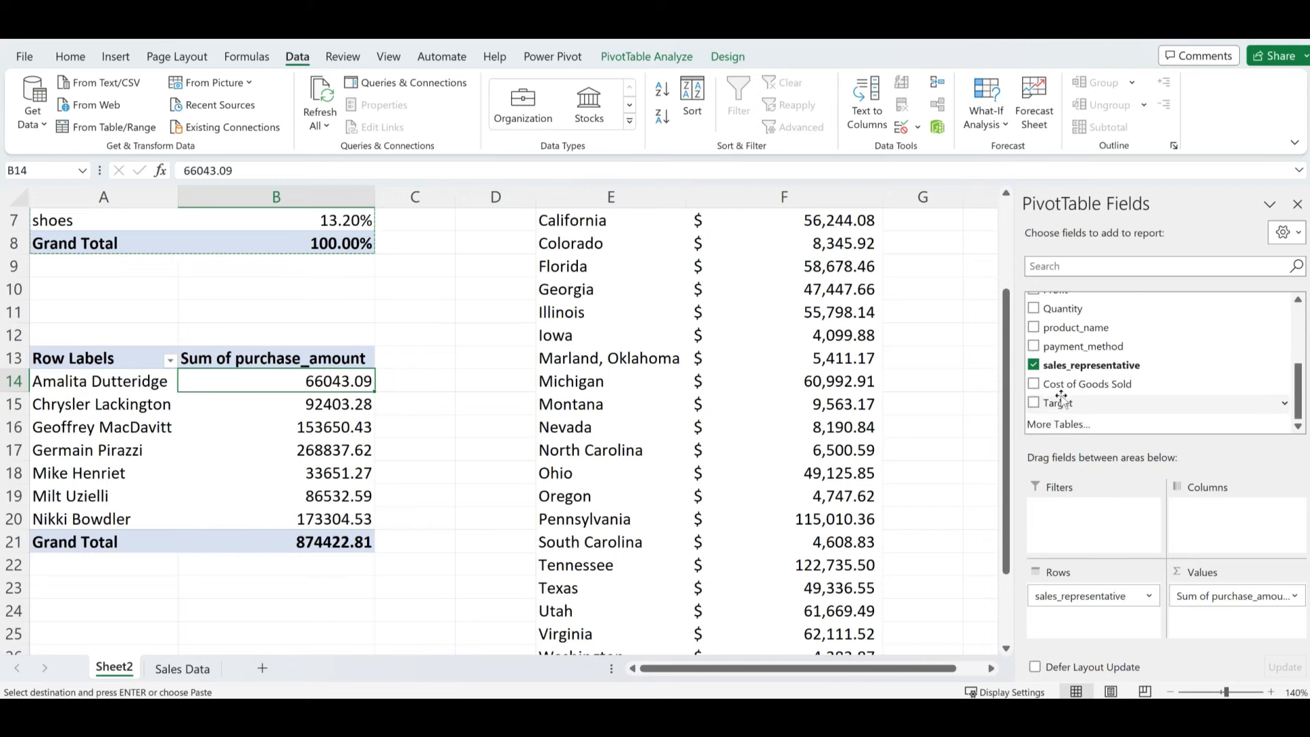
{"action": "left_click_drag", "start_coordinate": [1061, 404], "coordinate": [1218, 621]}
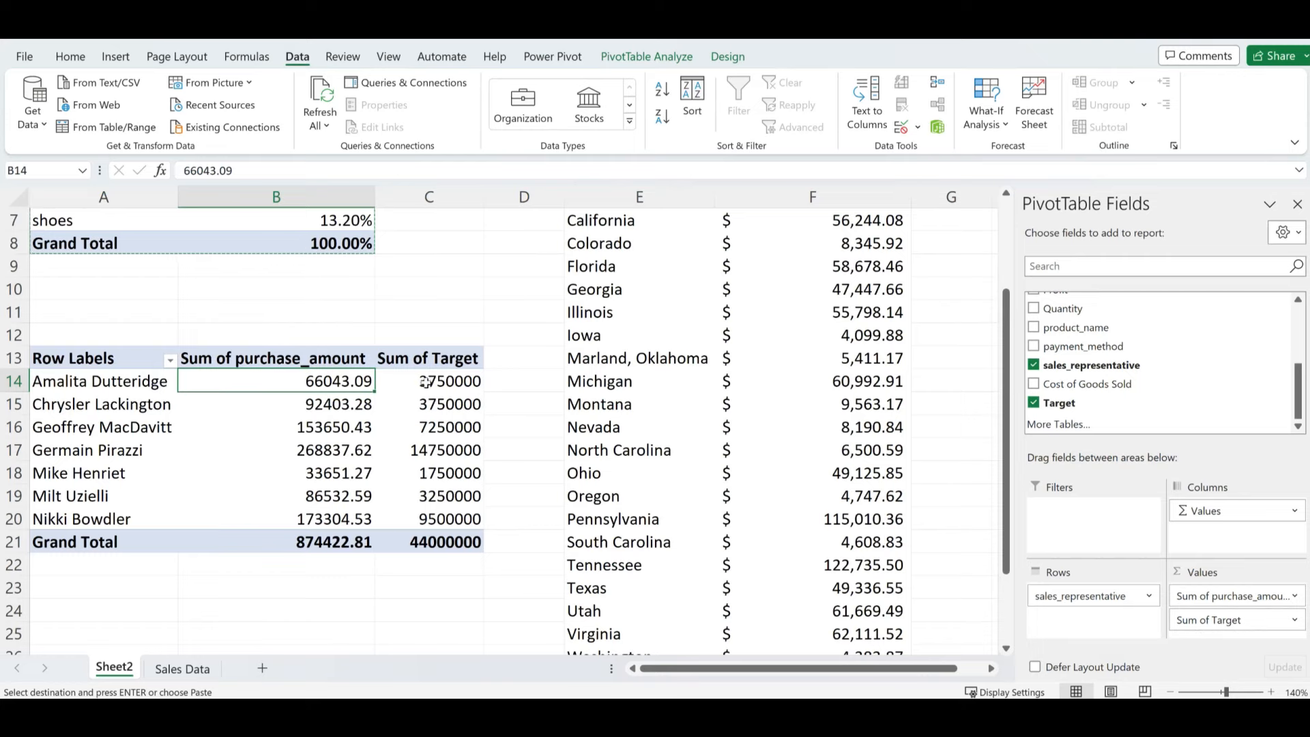
{"action": "left_click", "coordinate": [183, 670]}
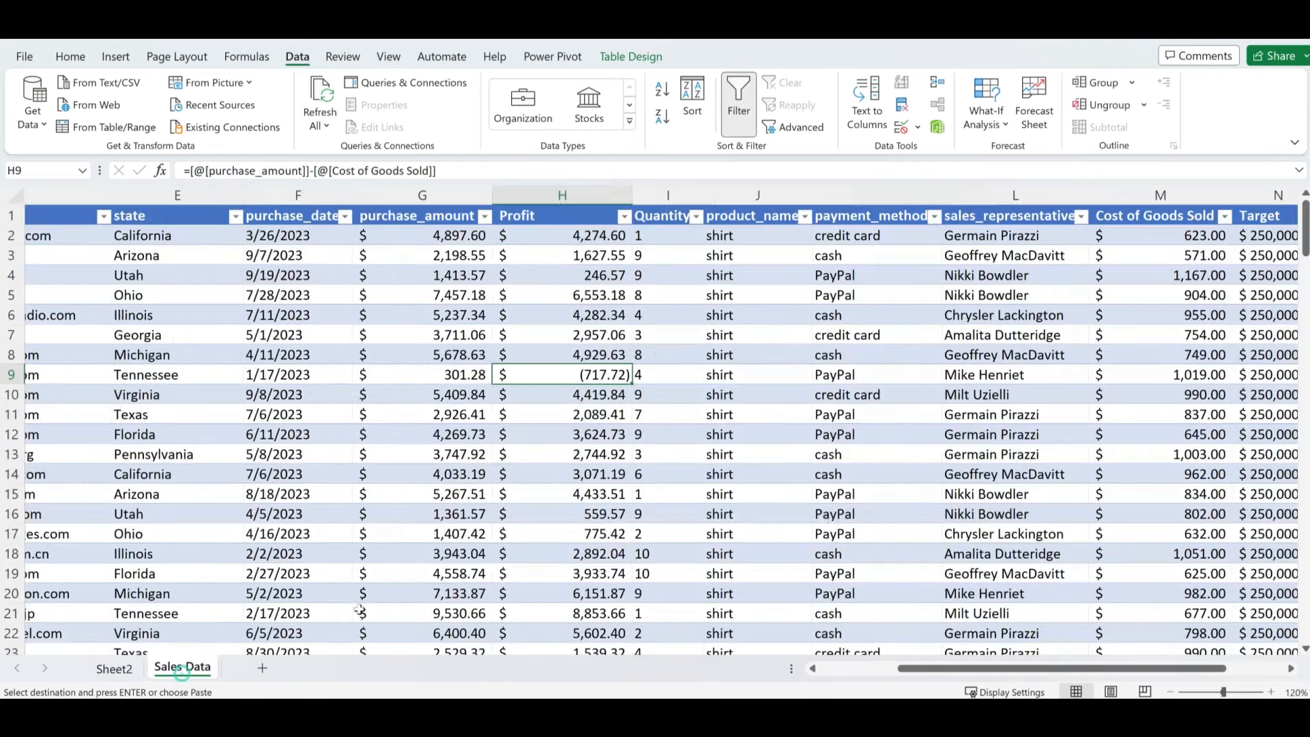
{"action": "left_click_drag", "start_coordinate": [1119, 670], "coordinate": [1194, 674]}
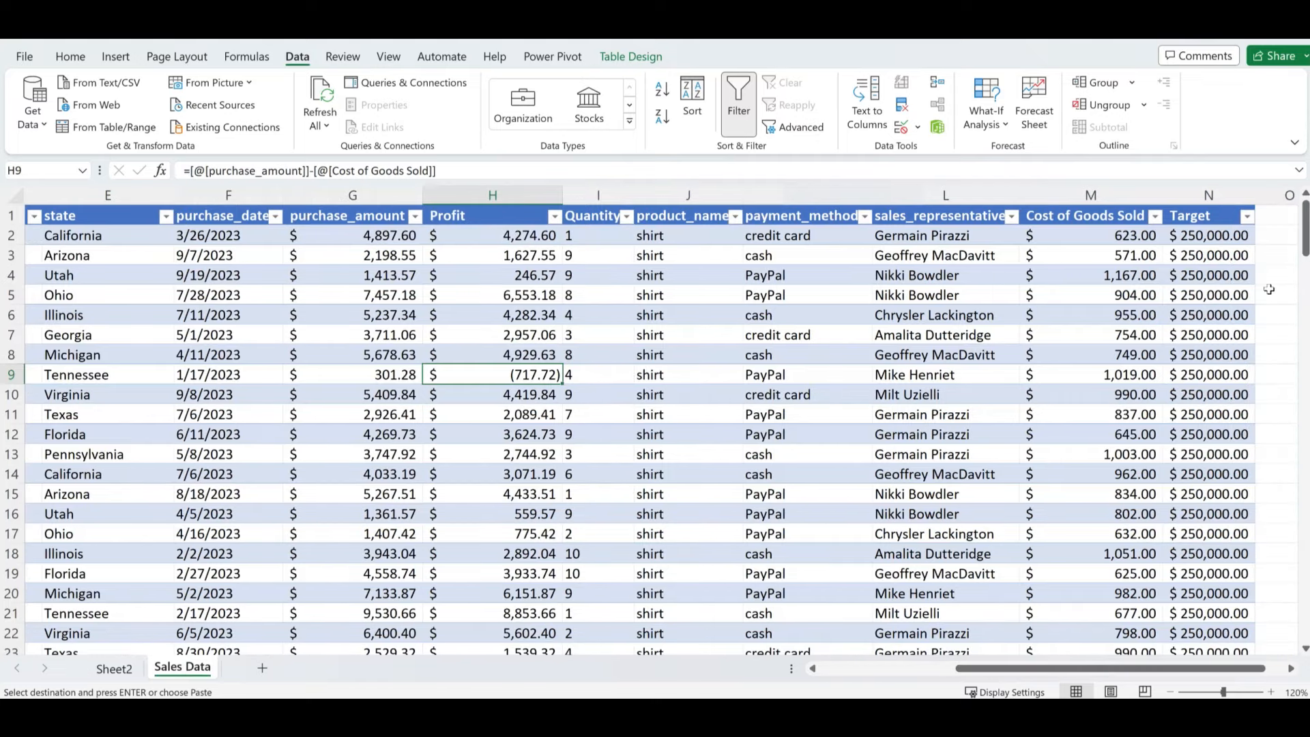
{"action": "left_click_drag", "start_coordinate": [1208, 235], "coordinate": [1215, 494]}
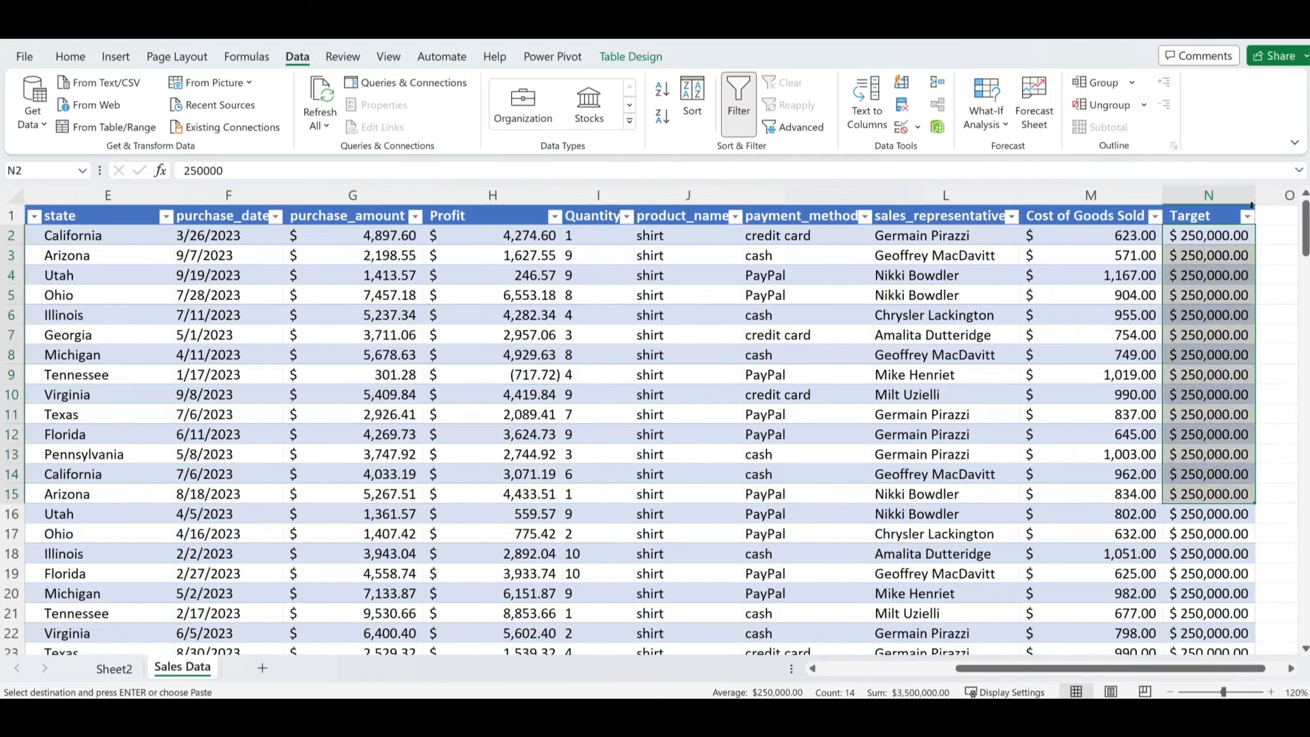
{"action": "left_click", "coordinate": [1247, 217]}
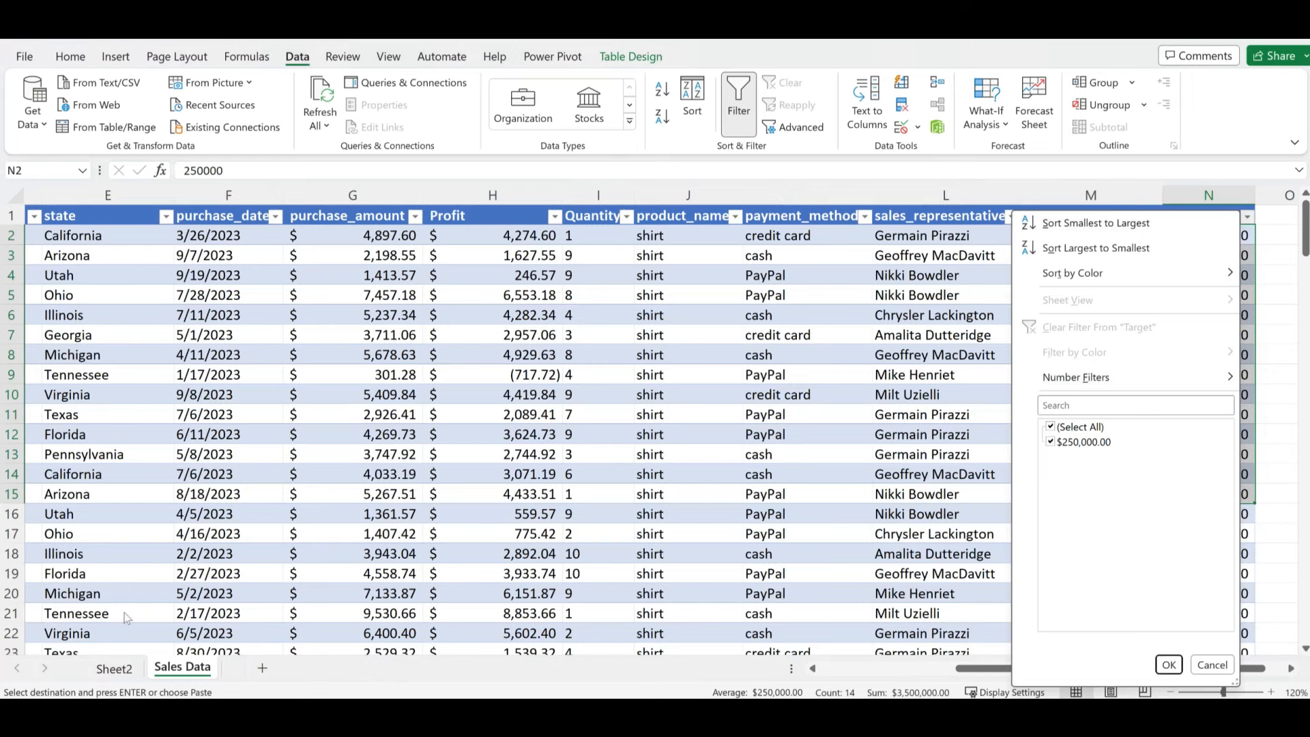
{"action": "left_click", "coordinate": [117, 675]}
{"action": "left_click", "coordinate": [114, 669]}
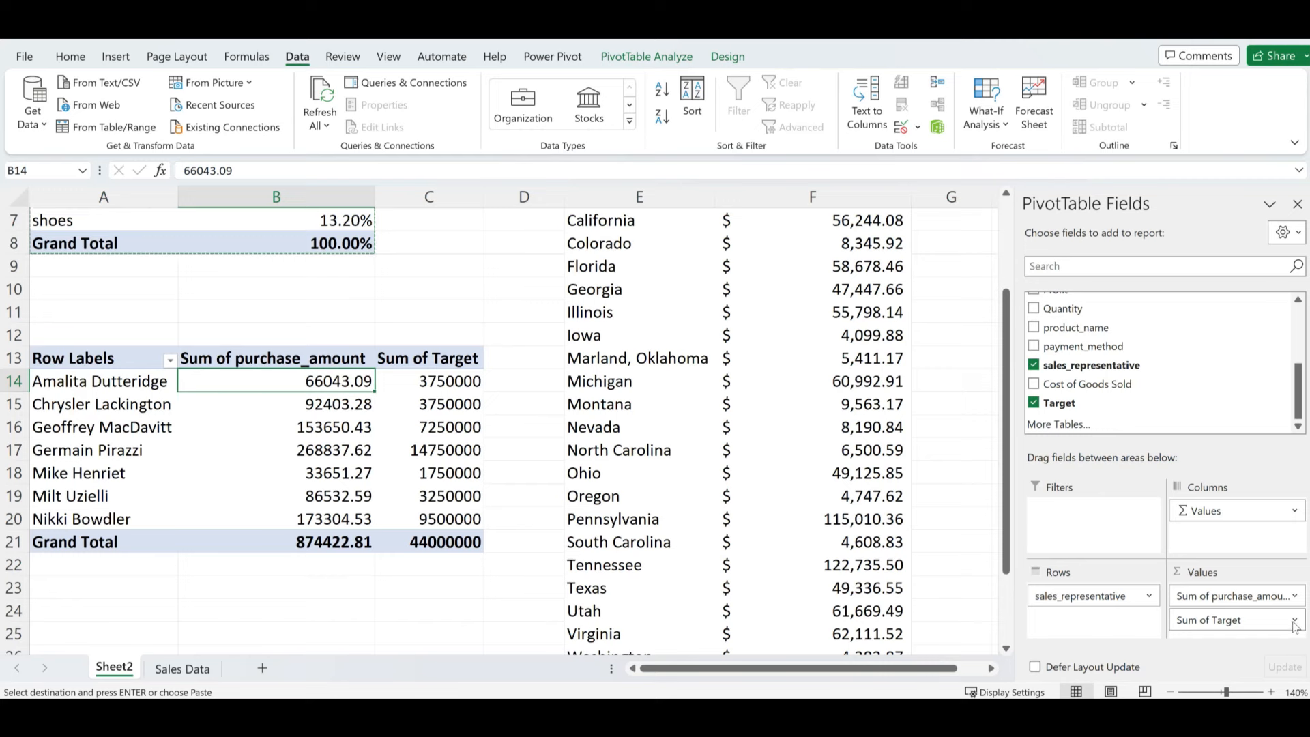
- Switch the Target value field from Sum to Max, so every rep shows 250000
{"action": "left_click", "coordinate": [1296, 622]}
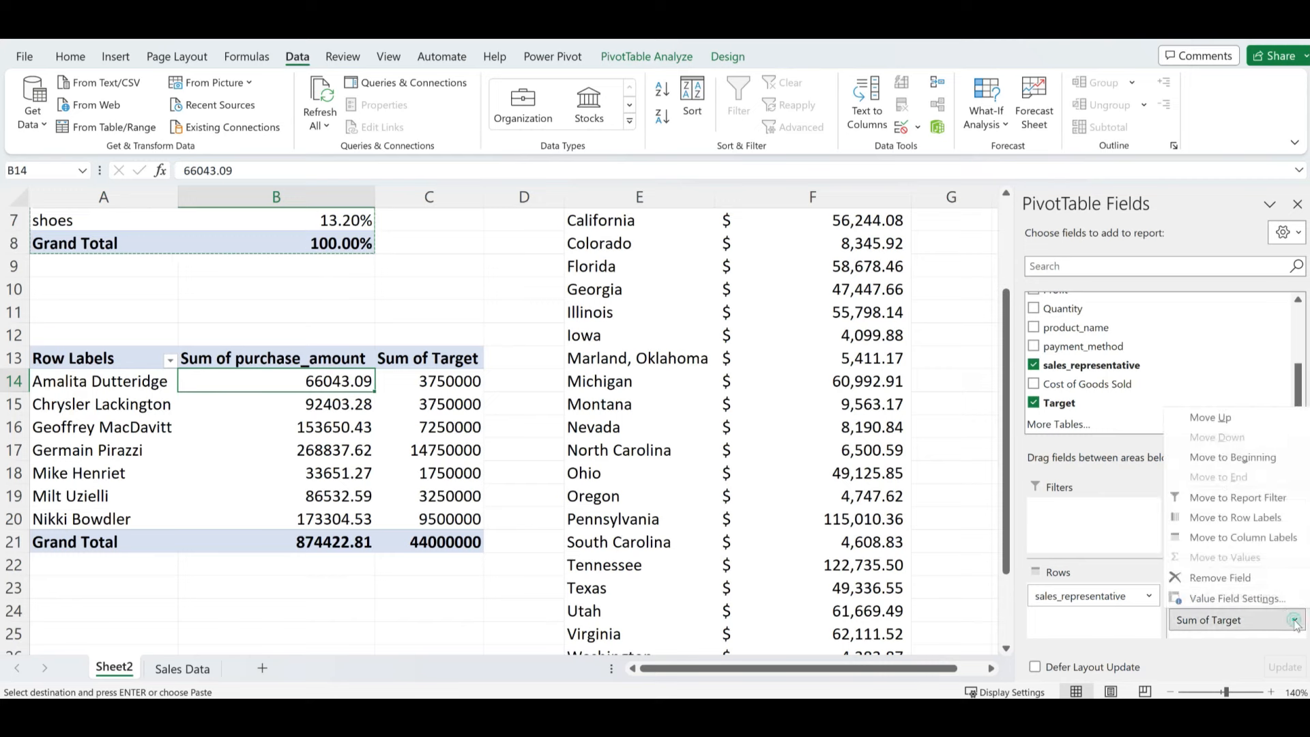
{"action": "left_click", "coordinate": [1238, 604]}
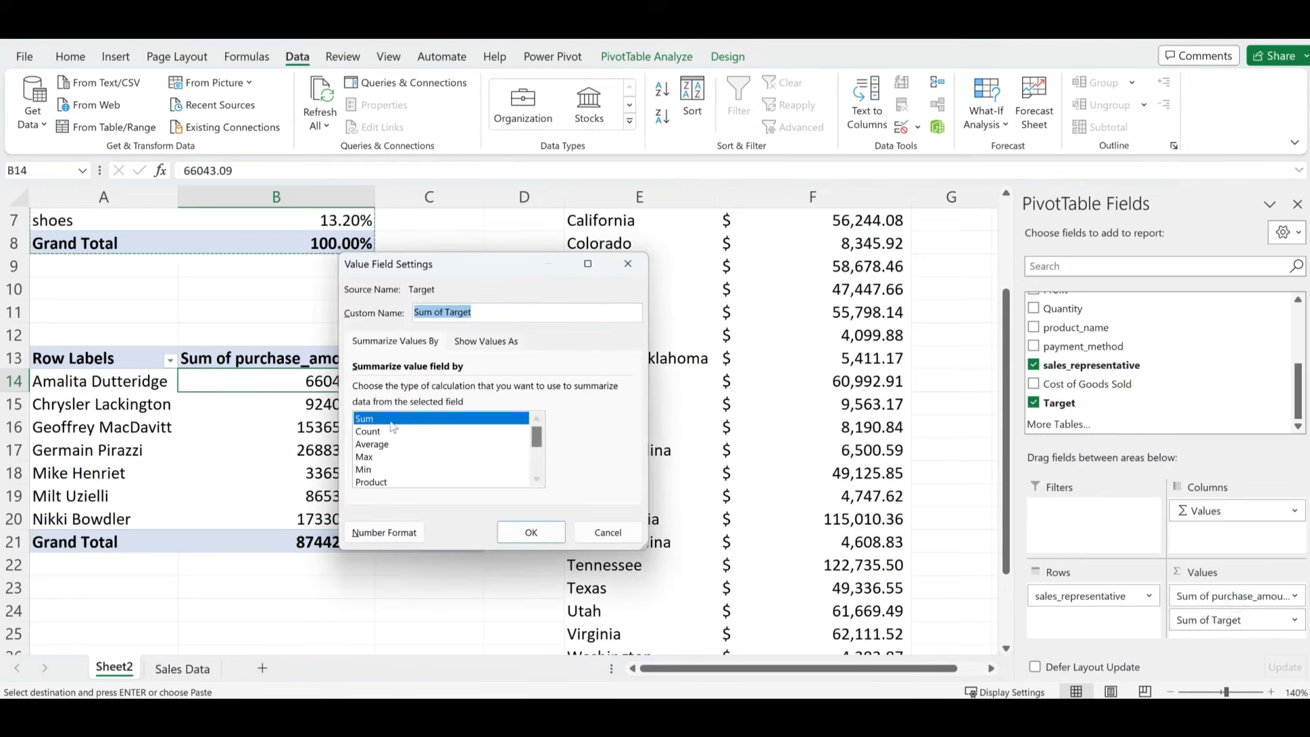
{"action": "left_click", "coordinate": [365, 457]}
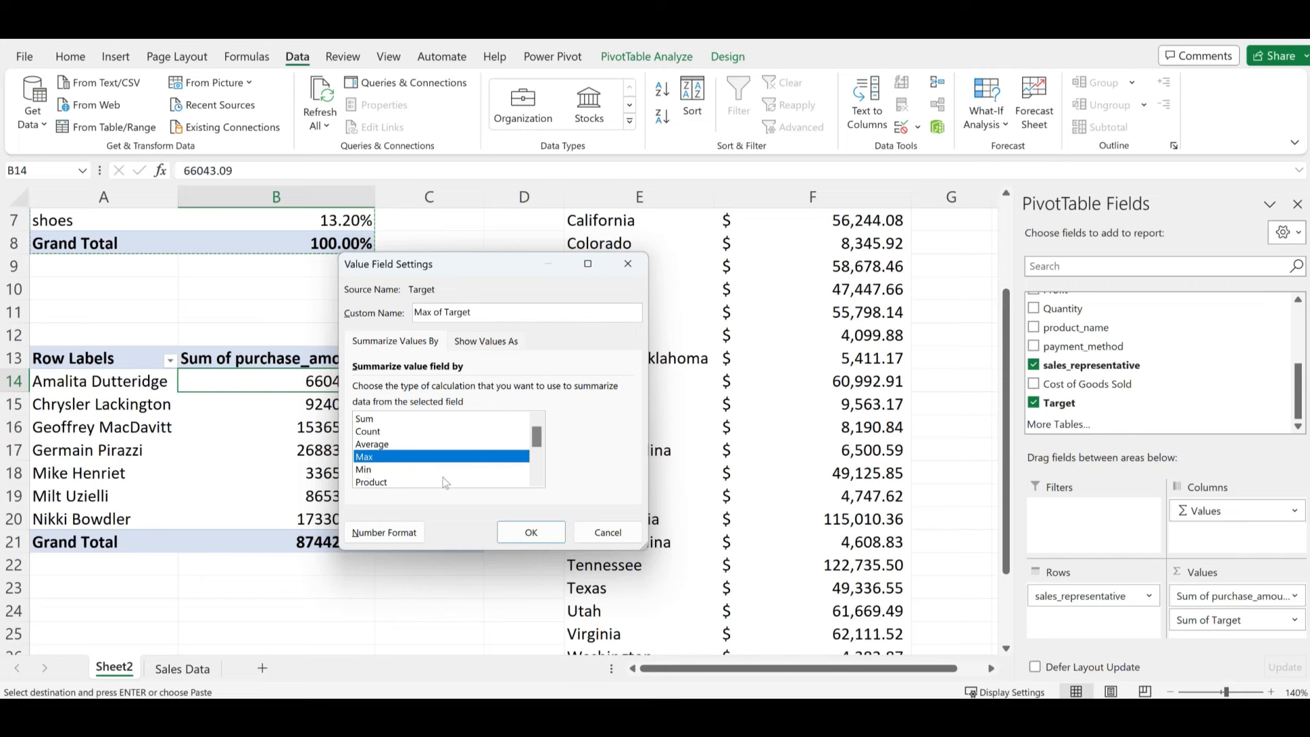
{"action": "left_click", "coordinate": [531, 532]}
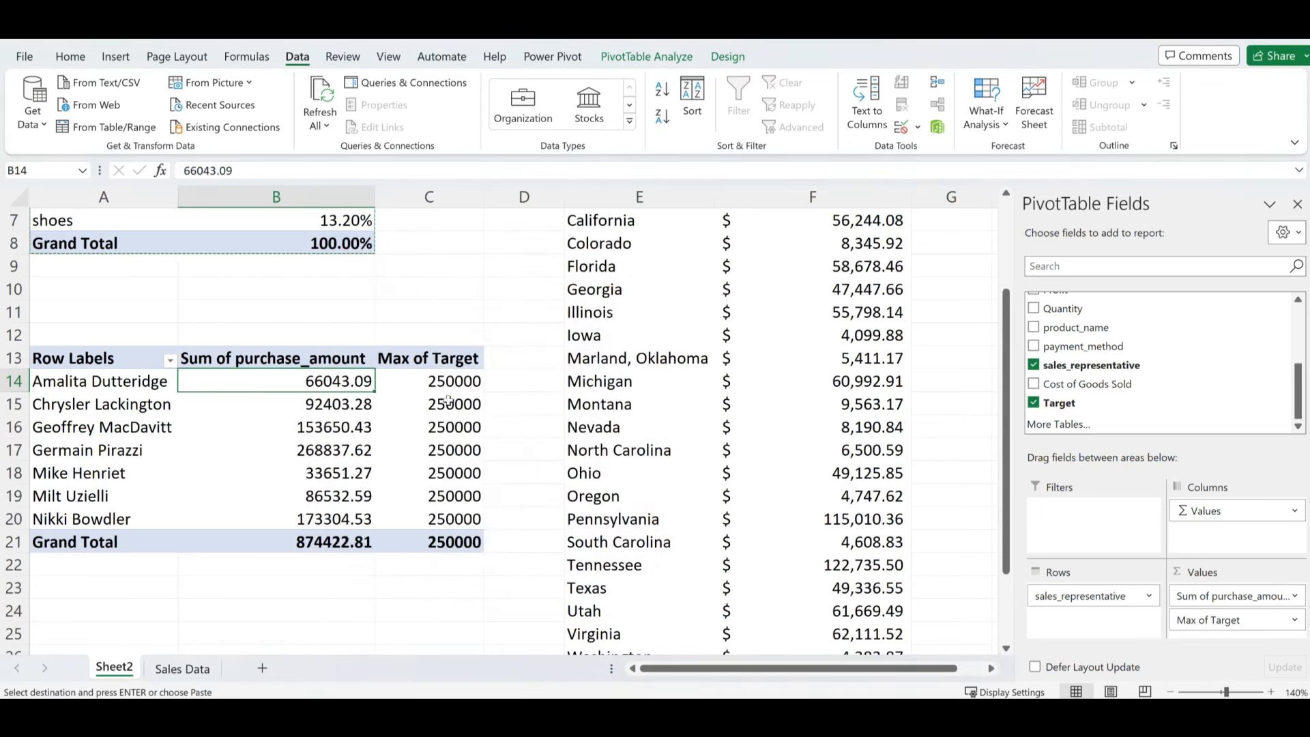
{"action": "left_click_drag", "start_coordinate": [447, 383], "coordinate": [447, 520]}
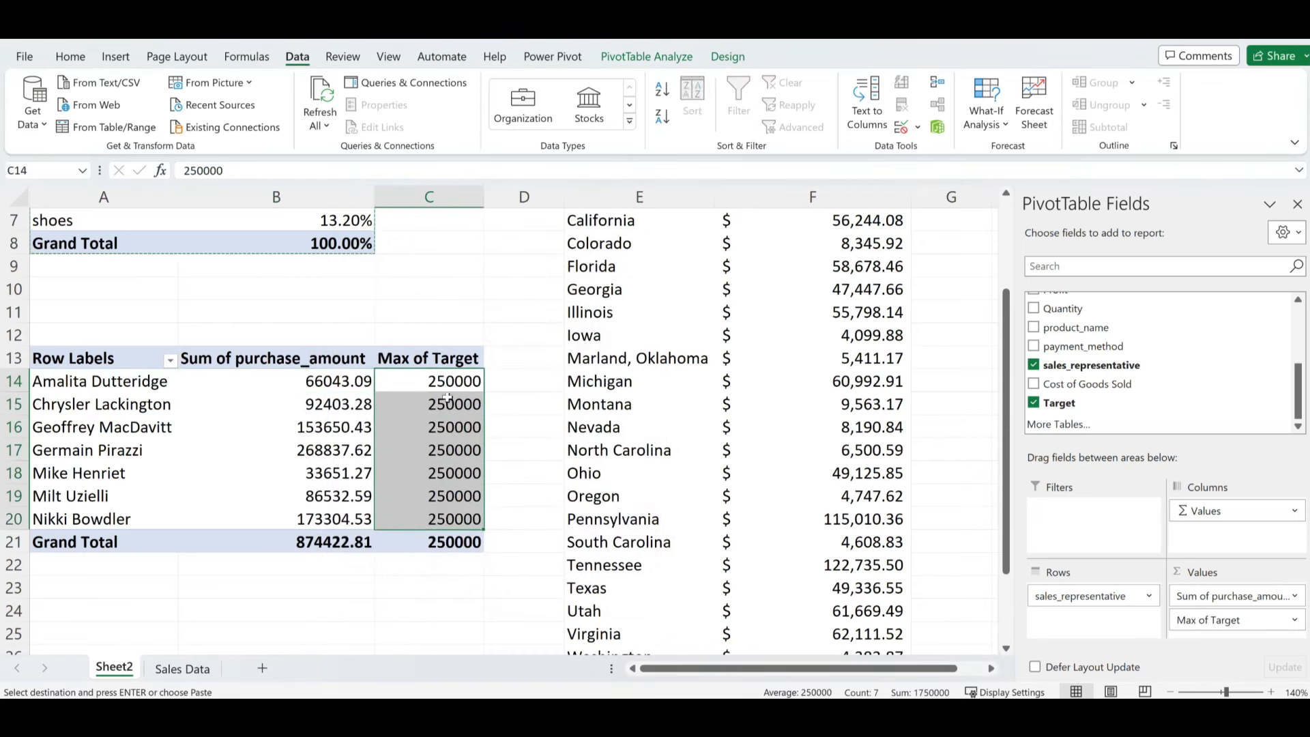
- Apply Accounting number format to the pivot's sales and target values, B14:C21
{"action": "left_click", "coordinate": [346, 403]}
{"action": "left_click_drag", "start_coordinate": [303, 380], "coordinate": [437, 543]}
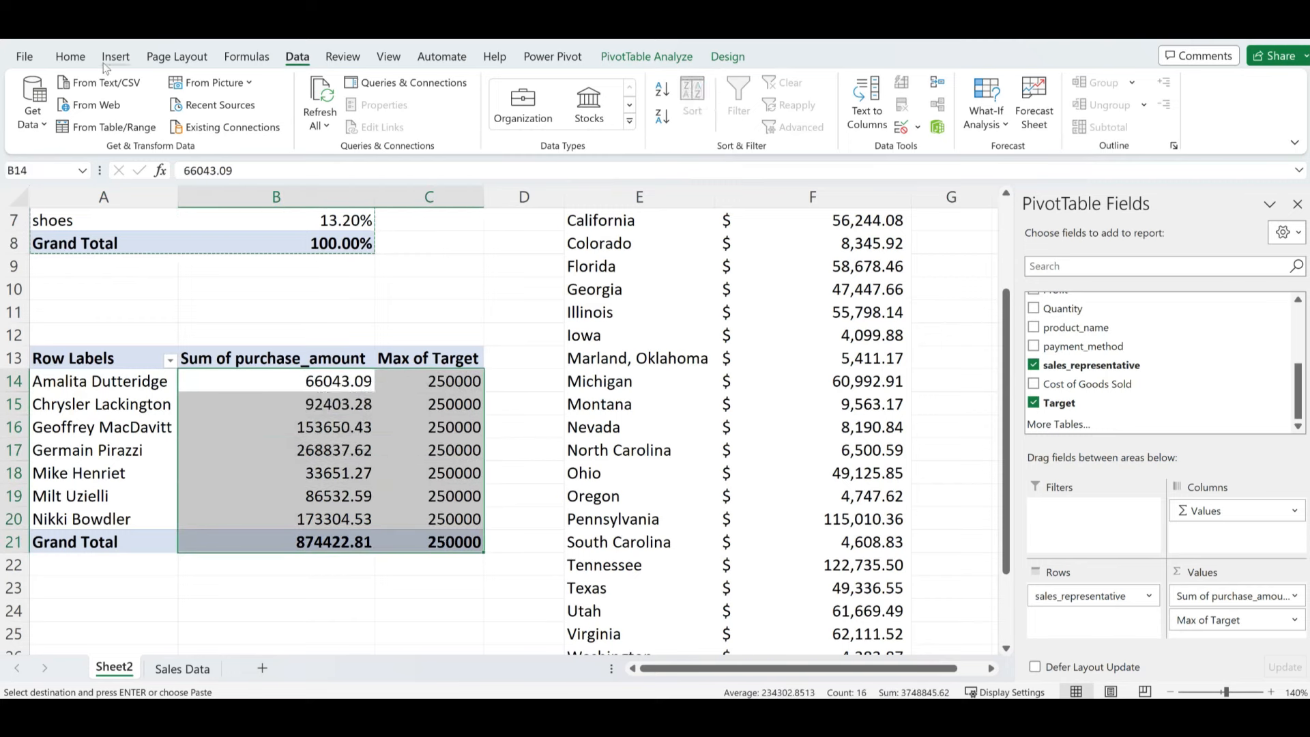
{"action": "left_click", "coordinate": [70, 57]}
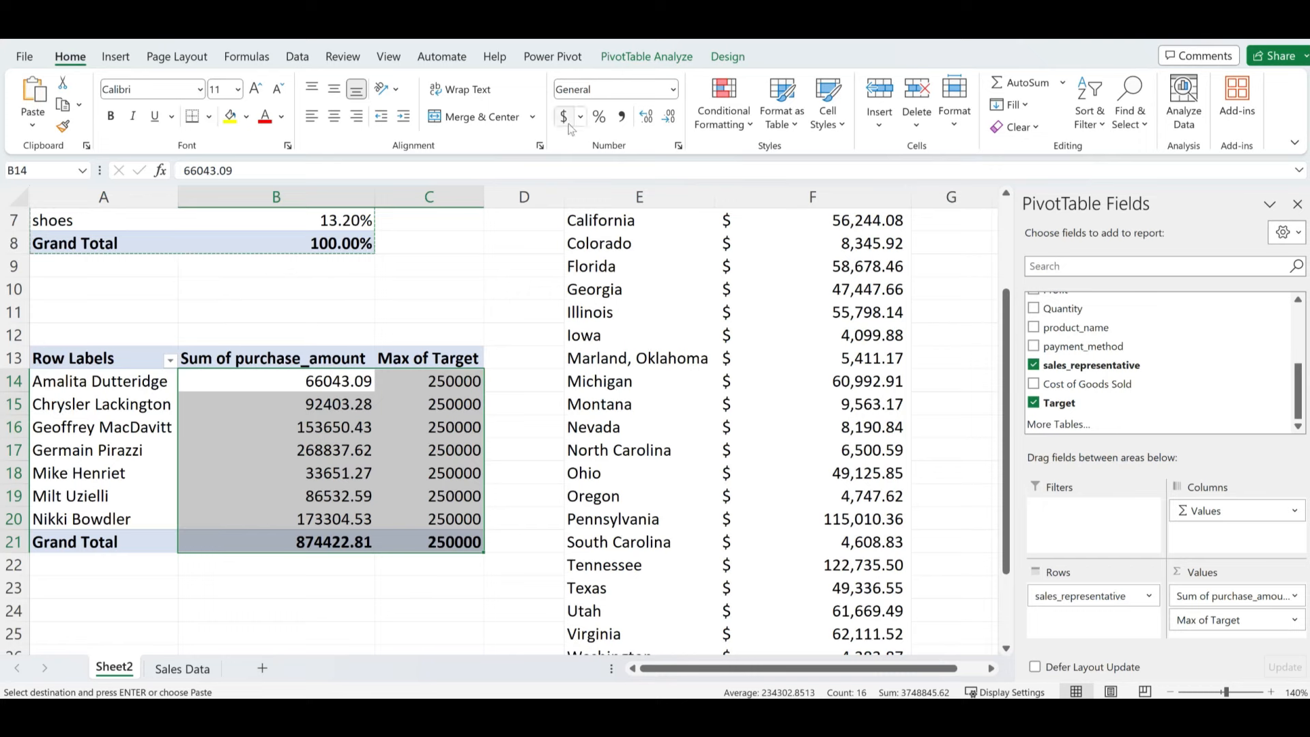
{"action": "left_click", "coordinate": [561, 117]}
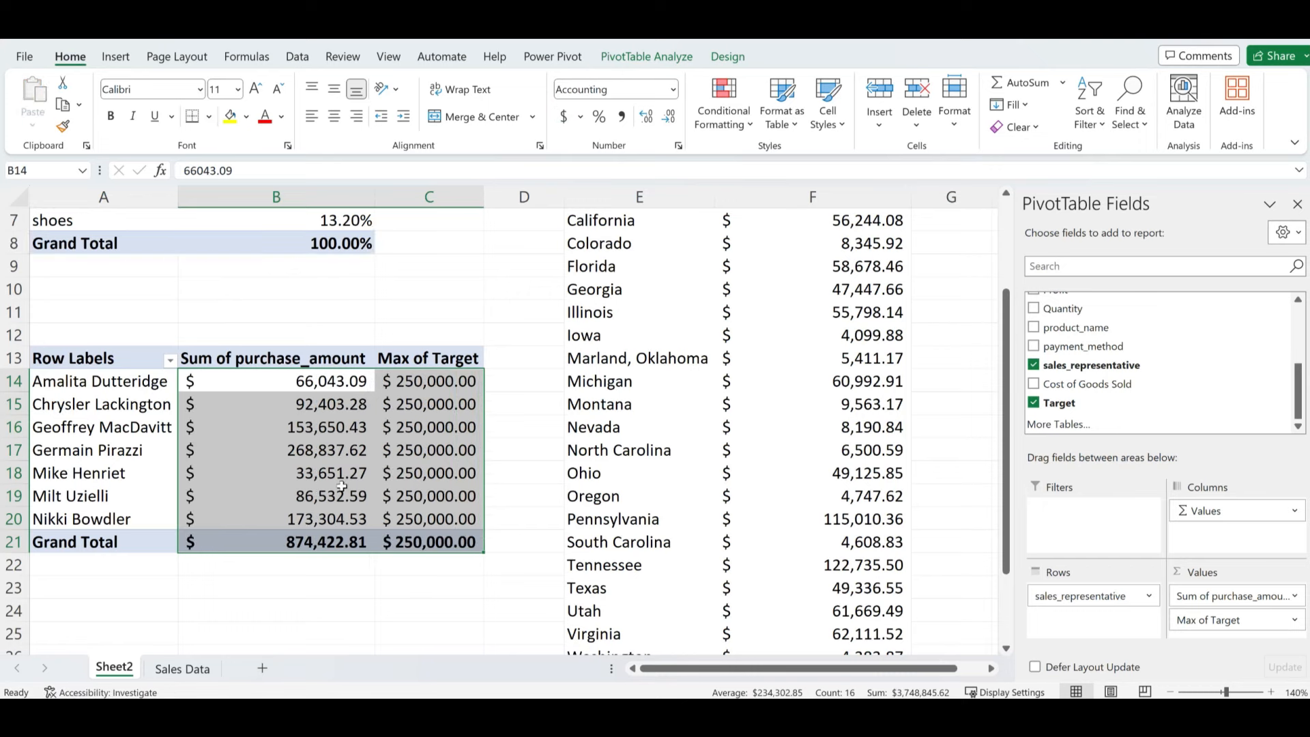
- Check the formatted sales and target values for several reps, such as rows 15, 17 and 18
{"action": "left_click", "coordinate": [298, 399]}
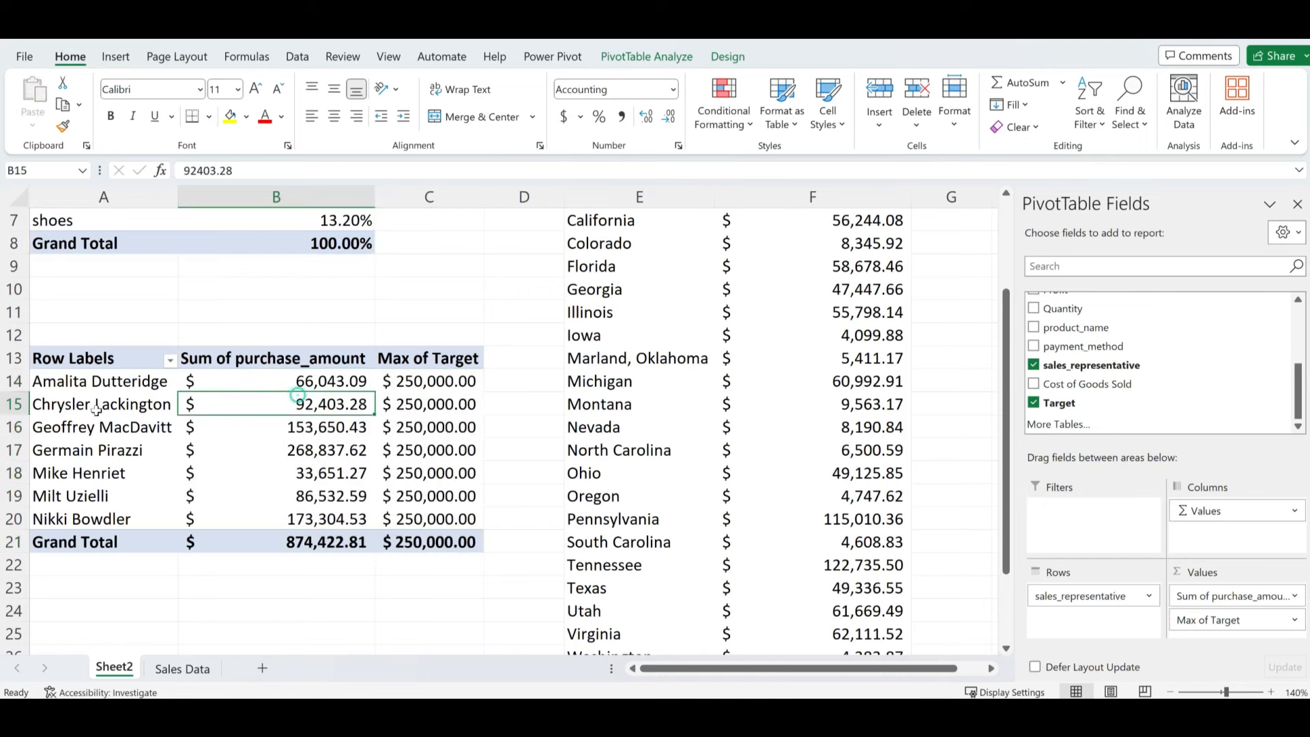
{"action": "left_click", "coordinate": [69, 404]}
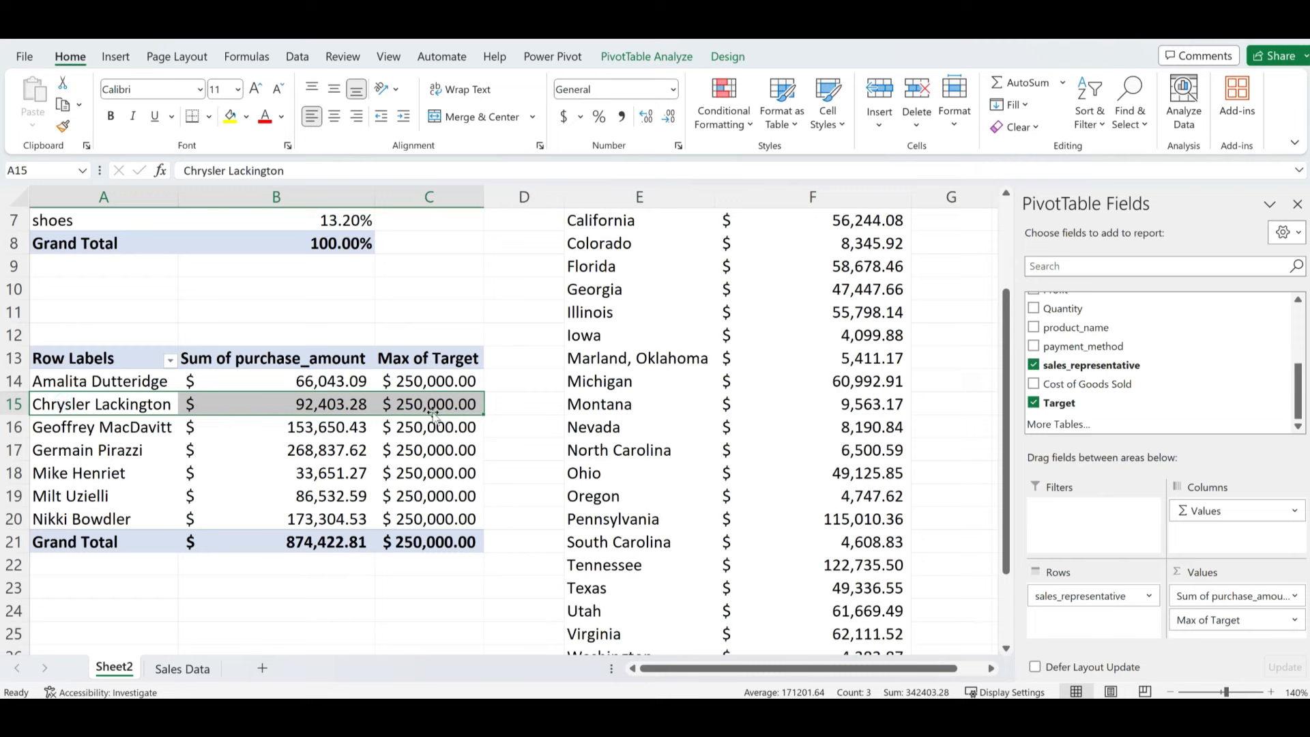
{"action": "left_click", "coordinate": [324, 407]}
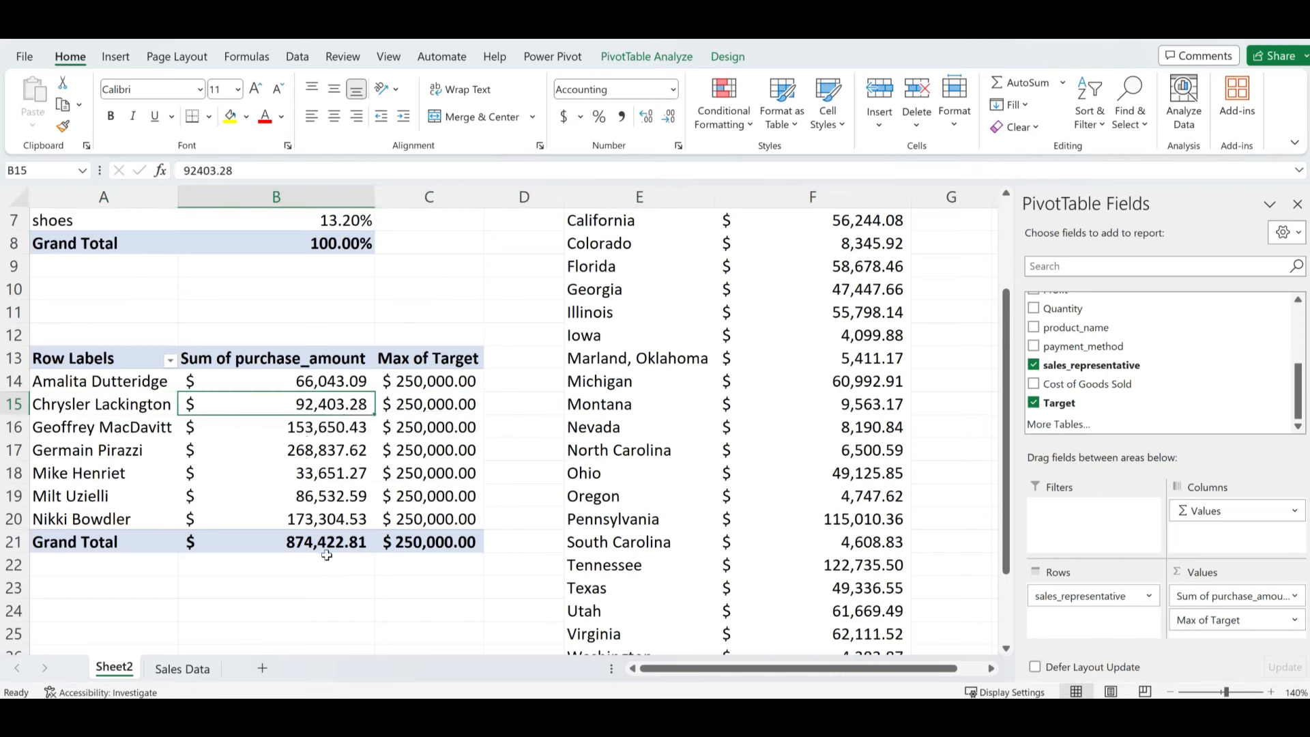
{"action": "left_click", "coordinate": [305, 454]}
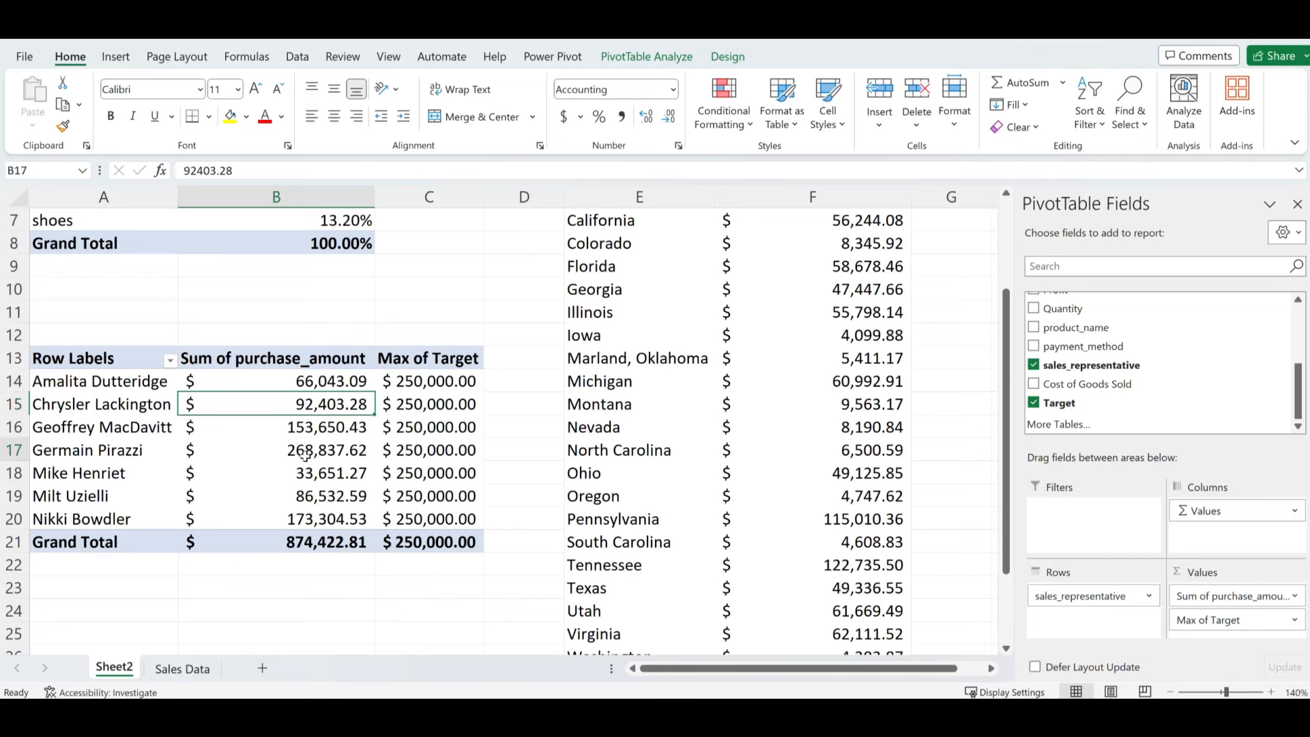
{"action": "left_click_drag", "start_coordinate": [383, 451], "coordinate": [431, 451]}
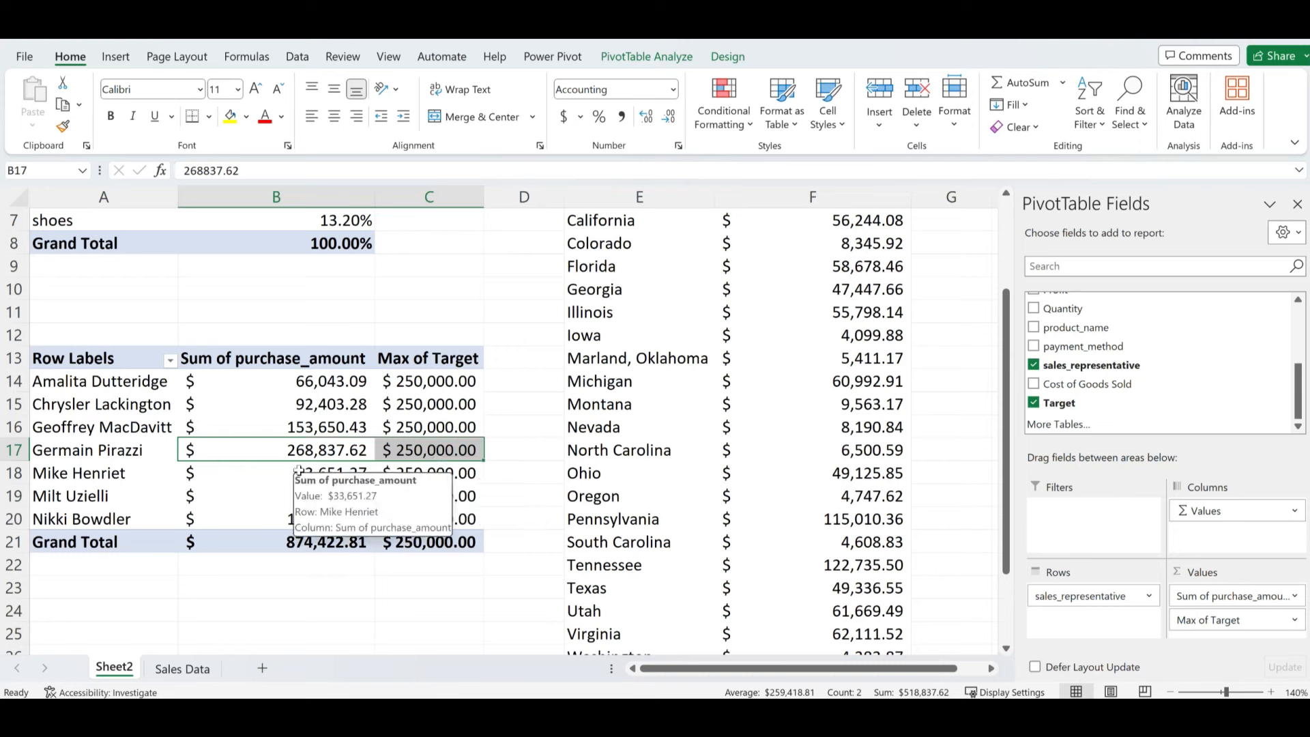
{"action": "left_click", "coordinate": [252, 404]}
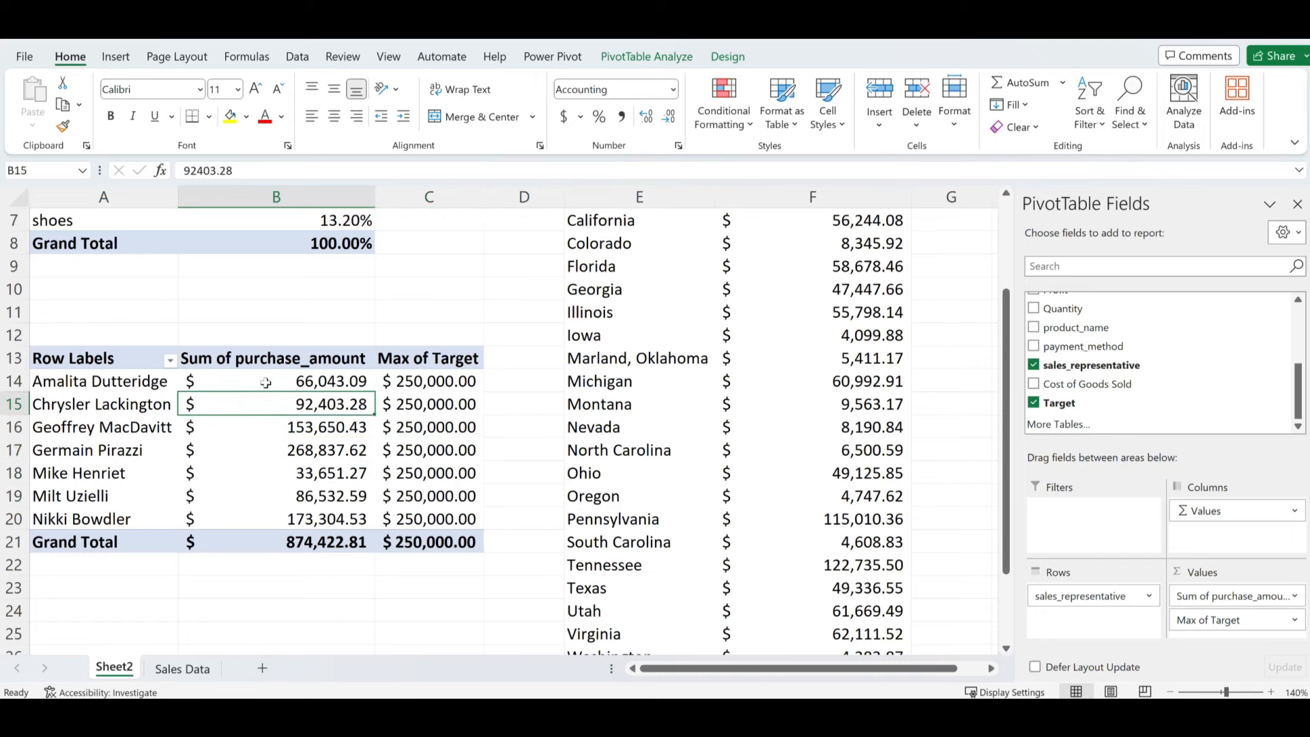
{"action": "left_click", "coordinate": [274, 476]}
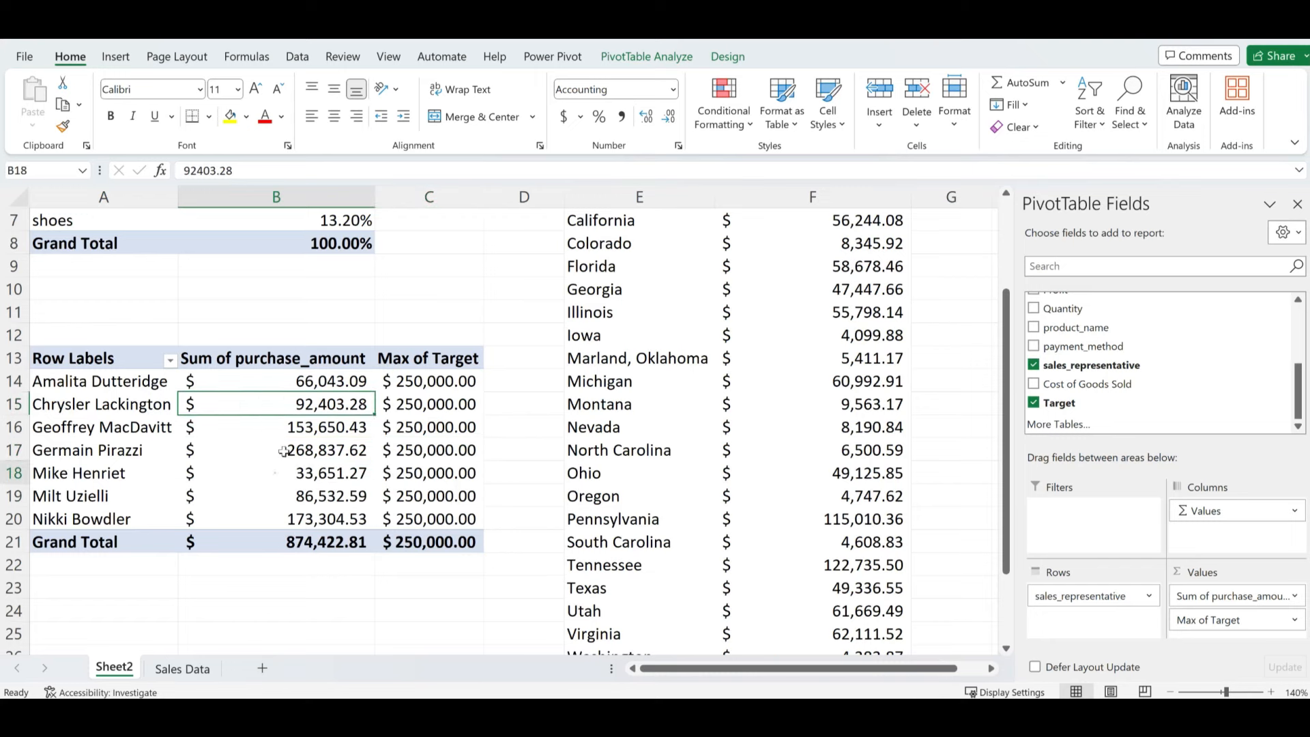
- Name the pivot table SalesBySalesRep in the PivotTable Analyze name box
{"action": "left_click", "coordinate": [647, 57]}
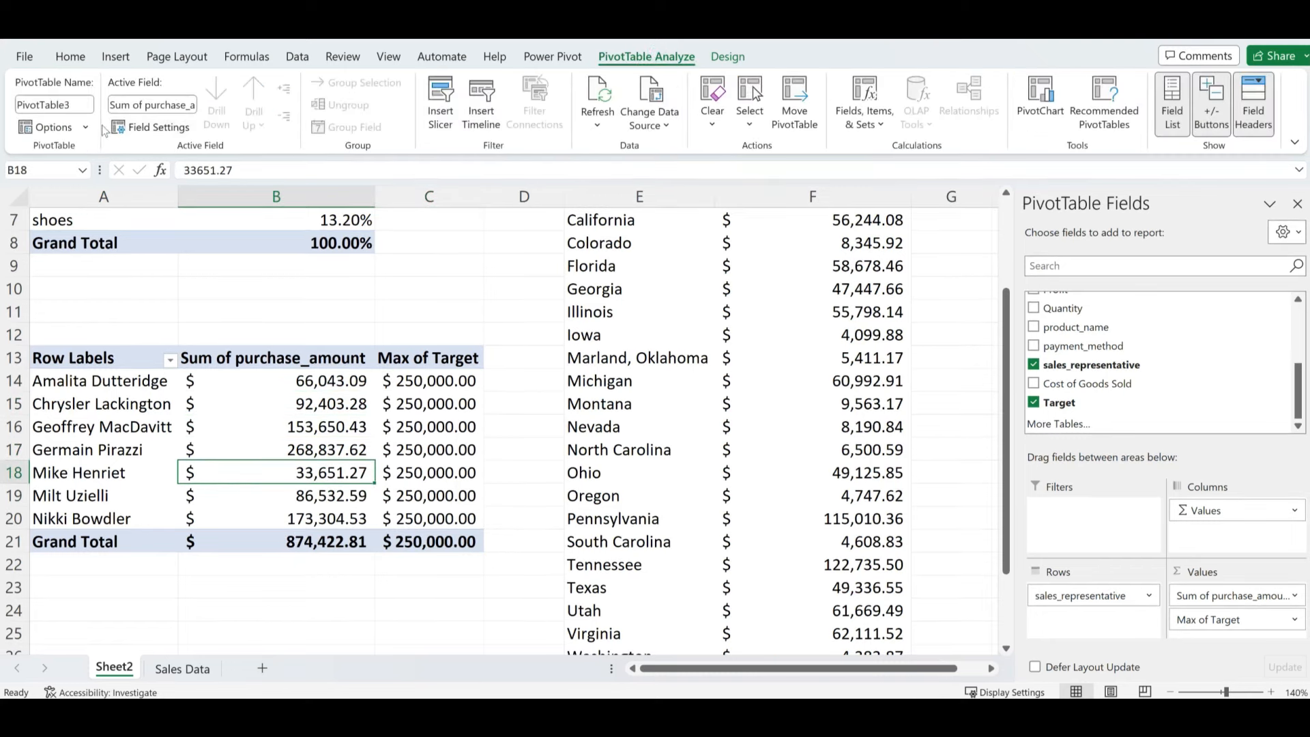
{"action": "left_click", "coordinate": [86, 107]}
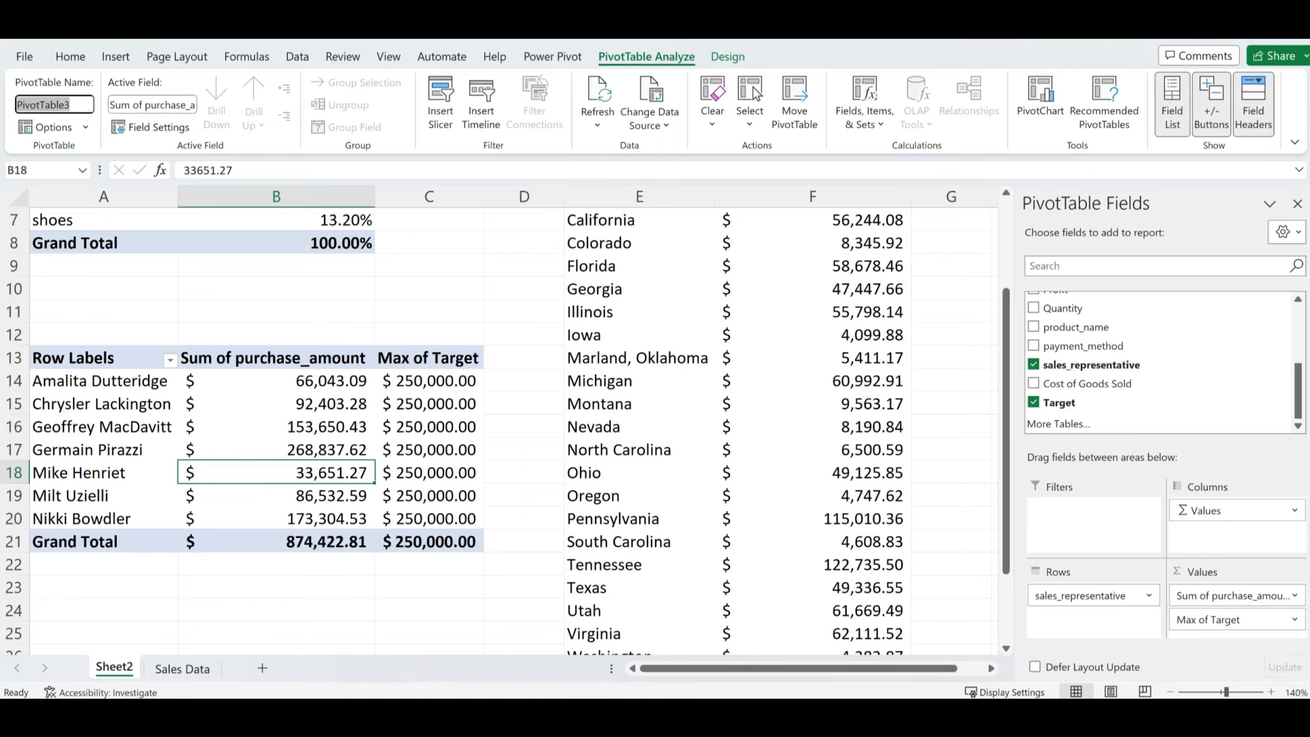
{"action": "type", "text": "SalesBySalesRep"}
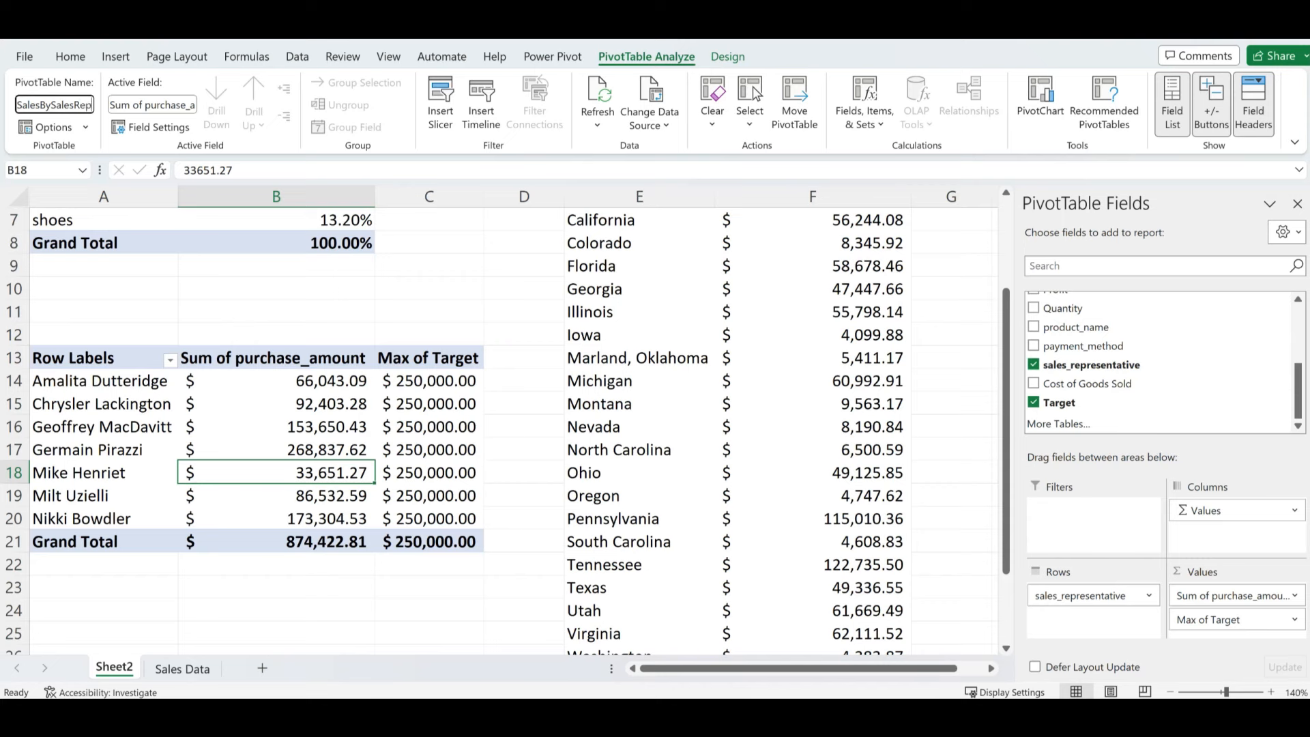
{"action": "key", "text": "Return"}
- Select the whole sales-rep pivot table A13:C21 and copy it
{"action": "left_click", "coordinate": [207, 428]}
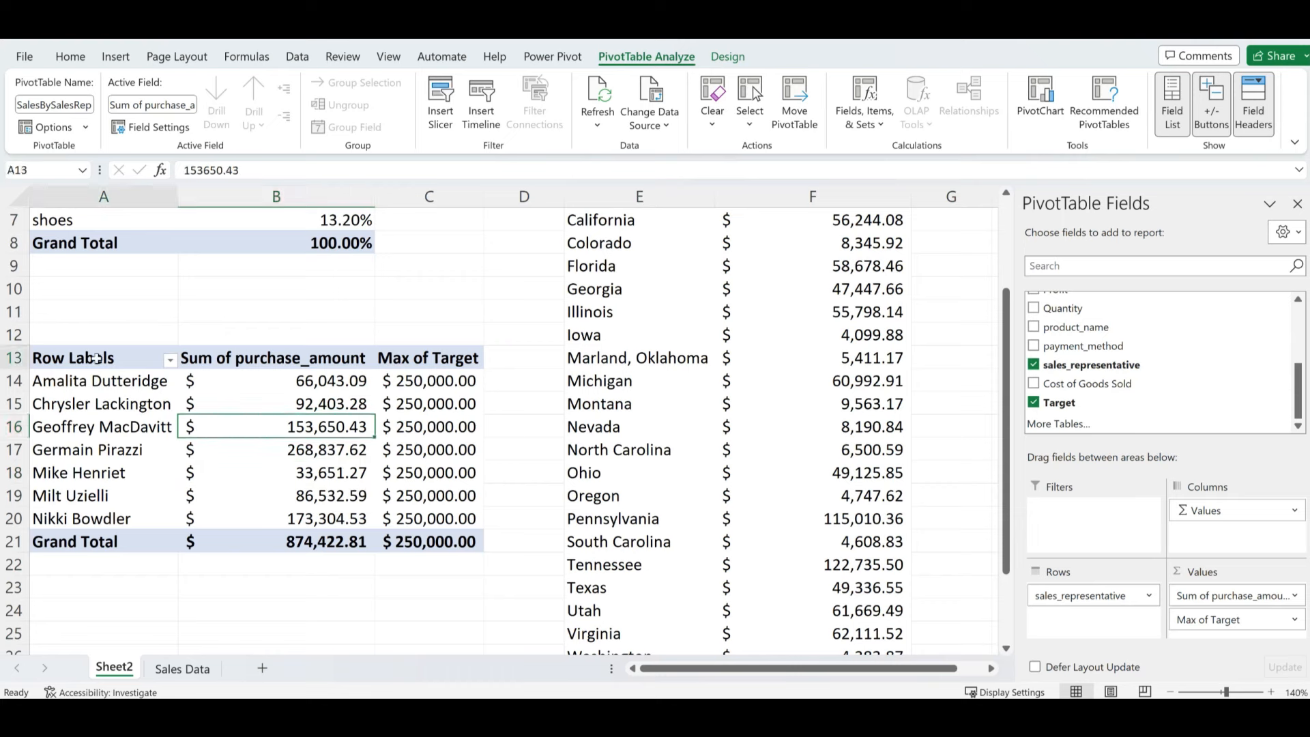
{"action": "left_click_drag", "start_coordinate": [103, 358], "coordinate": [434, 536]}
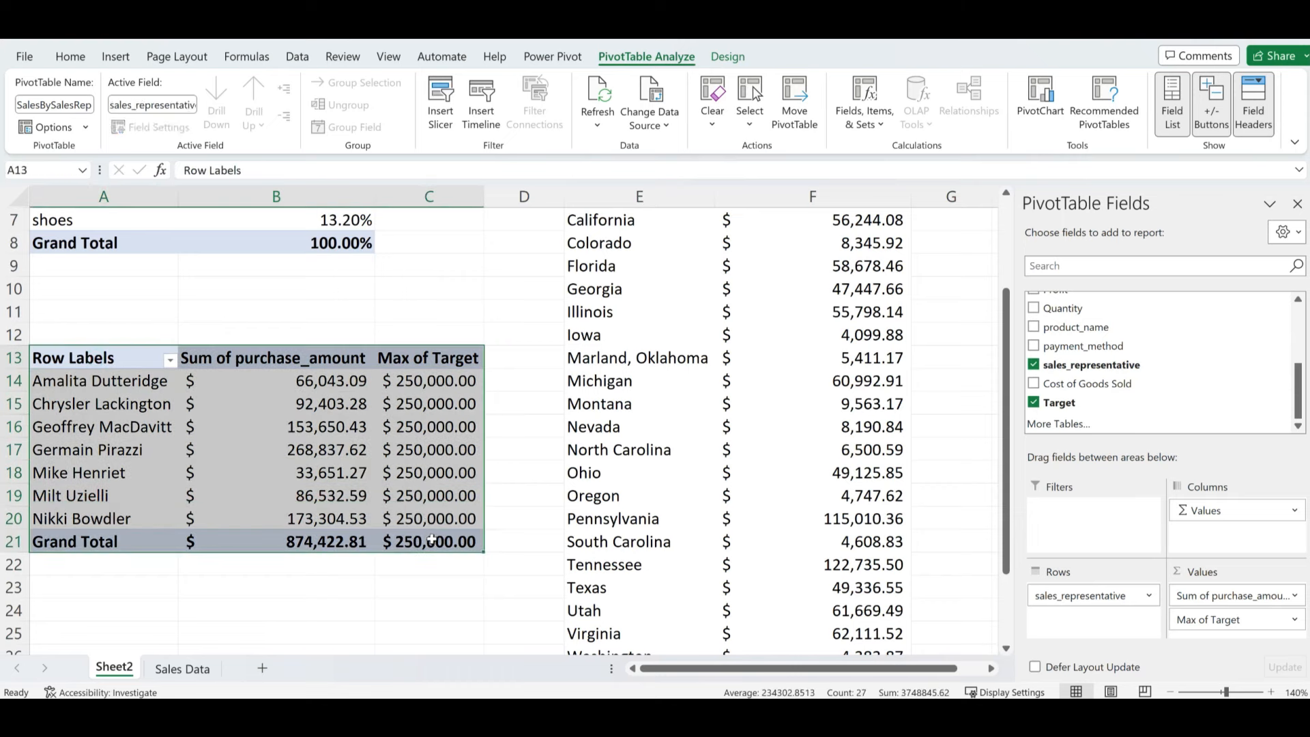
{"action": "key", "text": "ctrl+c"}
{"action": "scroll", "coordinate": [300, 611], "scroll_direction": "down", "scroll_amount": 1}
{"action": "scroll", "coordinate": [219, 547], "scroll_direction": "down", "scroll_amount": 1}
{"action": "scroll", "coordinate": [217, 498], "scroll_direction": "up", "scroll_amount": 3}
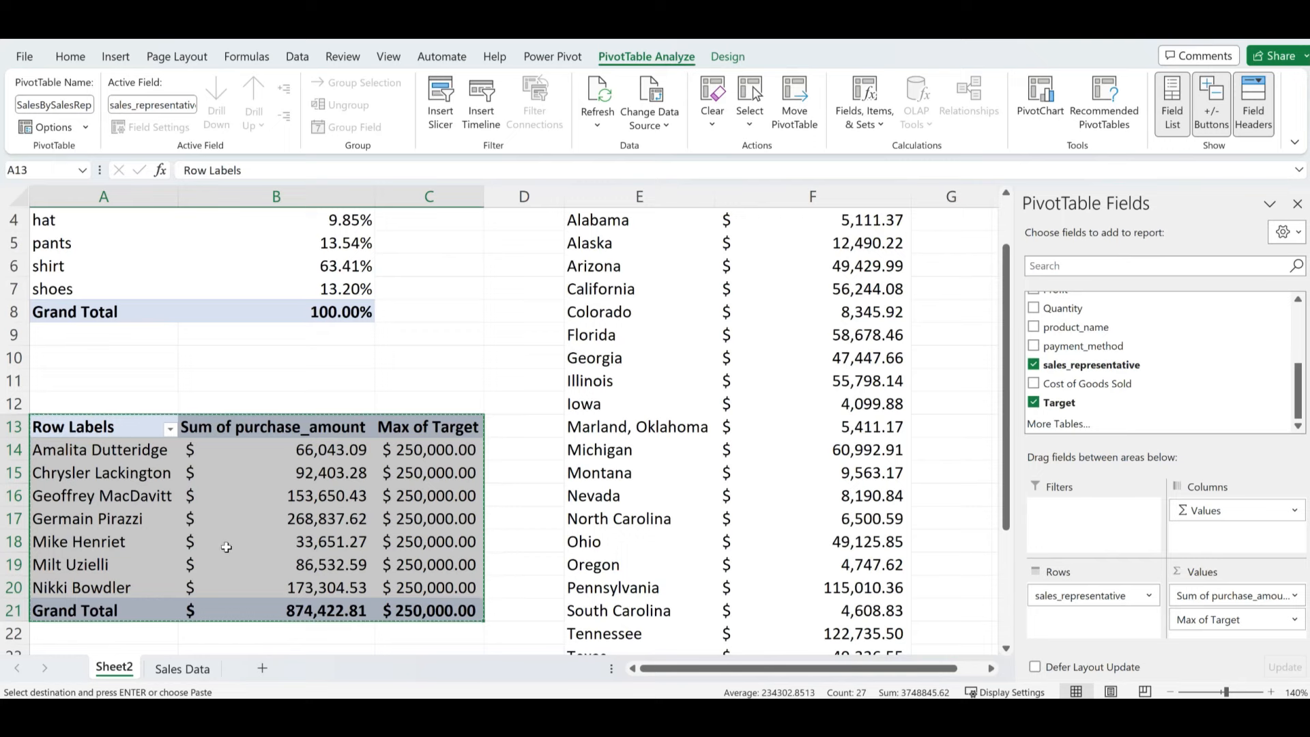
- Paste the copied sales-rep pivot table at cell A27
{"action": "scroll", "coordinate": [217, 567], "scroll_direction": "down", "scroll_amount": 2}
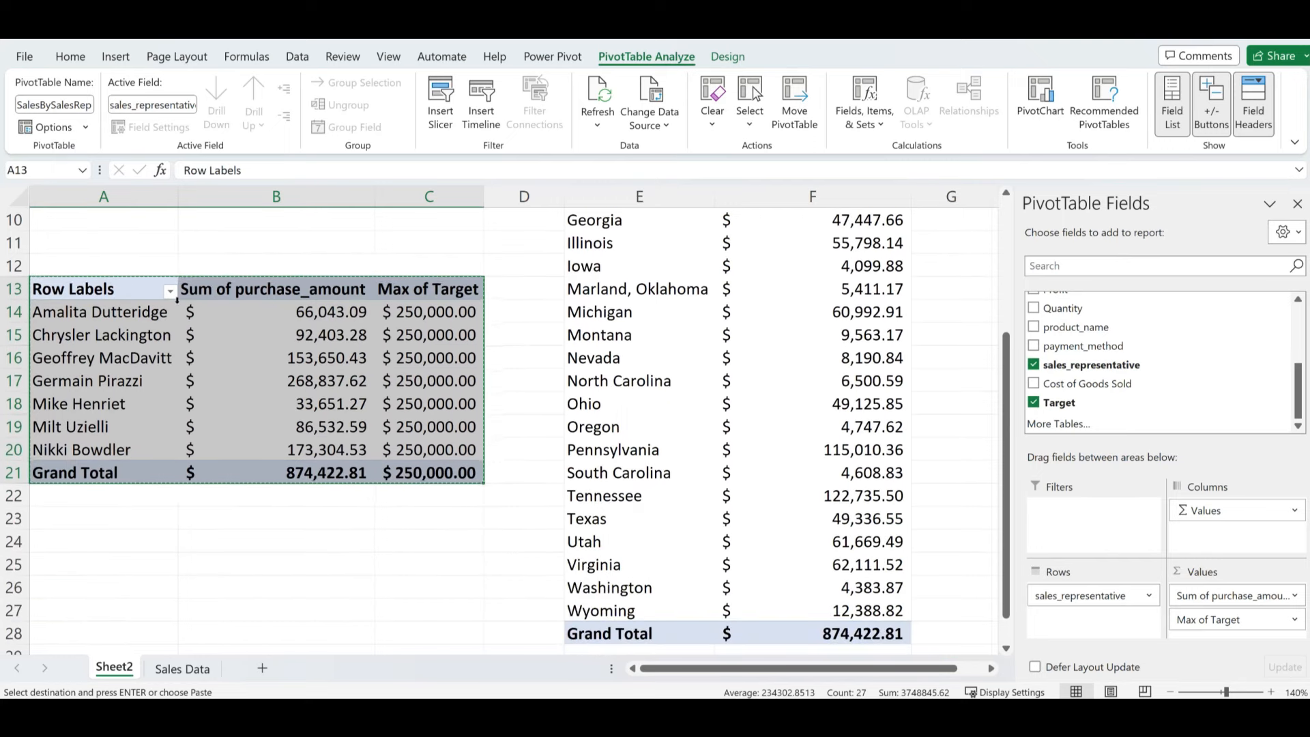
{"action": "scroll", "coordinate": [179, 330], "scroll_direction": "up", "scroll_amount": 1}
{"action": "scroll", "coordinate": [97, 550], "scroll_direction": "down", "scroll_amount": 3}
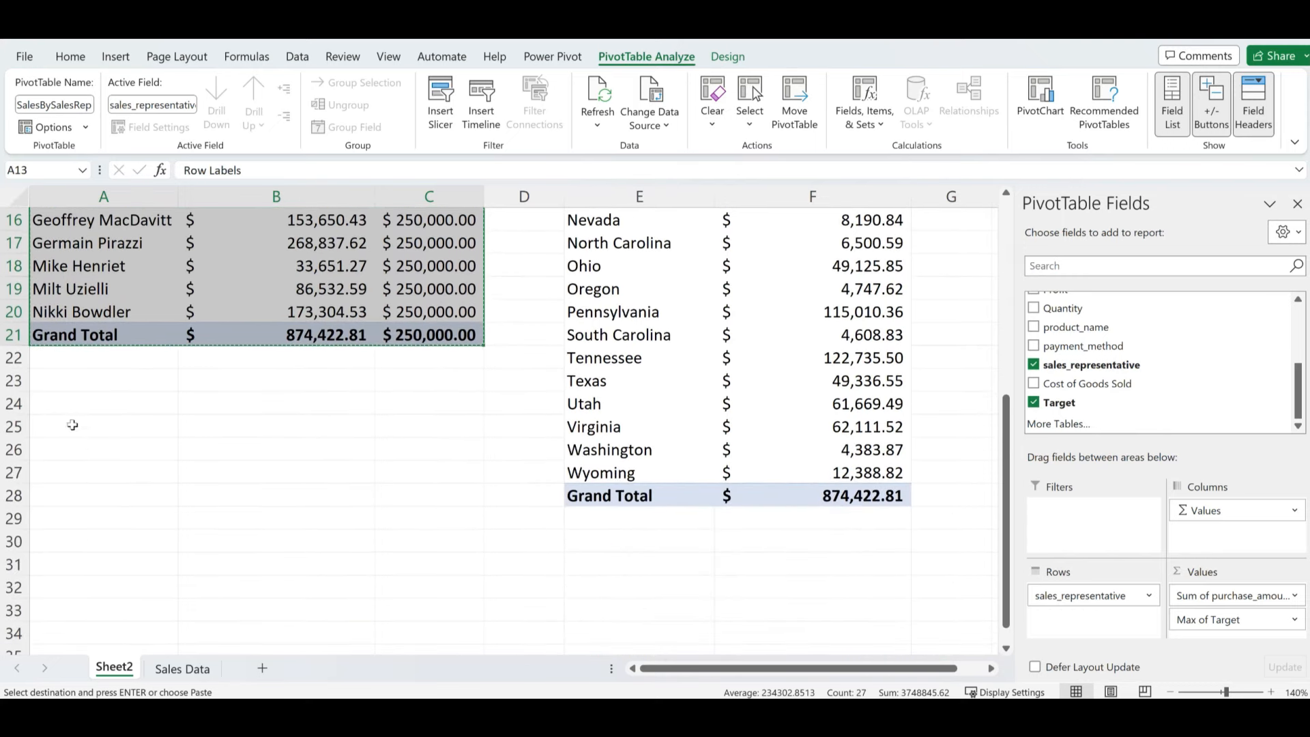
{"action": "left_click", "coordinate": [49, 473]}
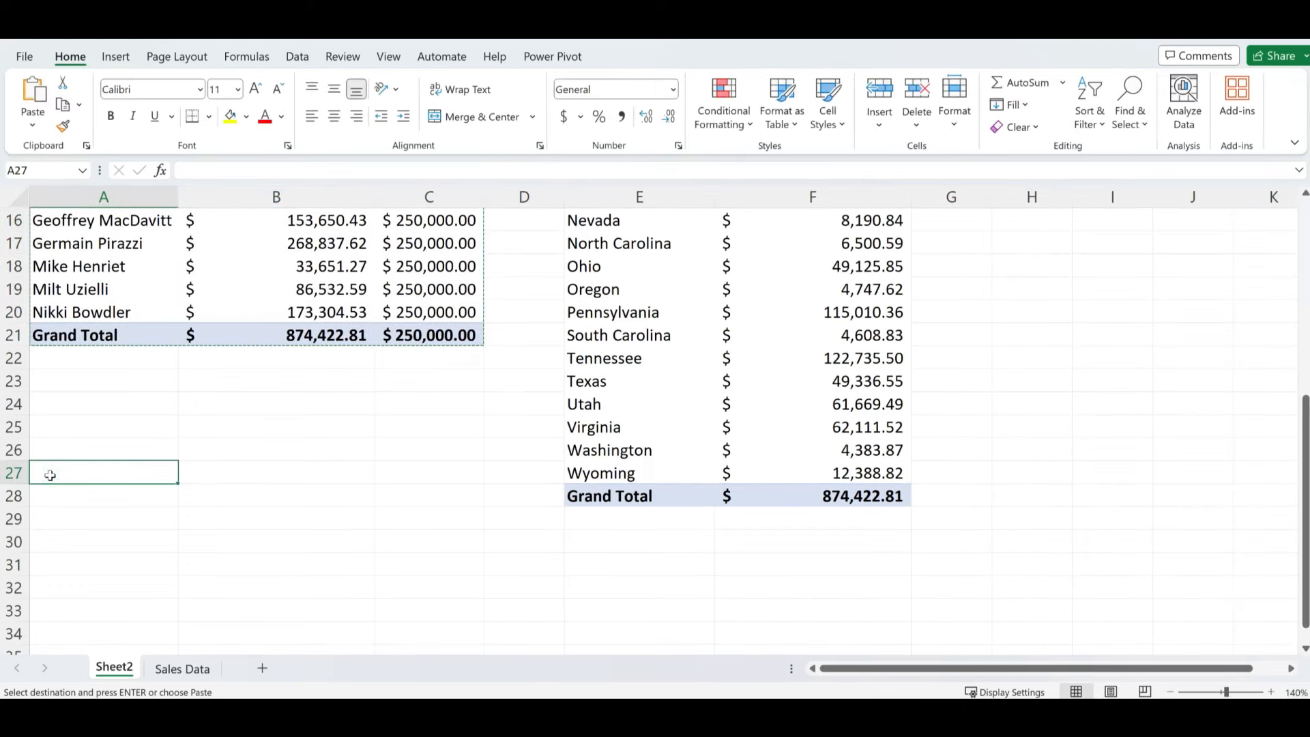
{"action": "key", "text": "ctrl+v"}
- Remove Max of Target, sales_representative and Sum of purchase_amount from the pasted pivot
{"action": "left_click", "coordinate": [246, 518]}
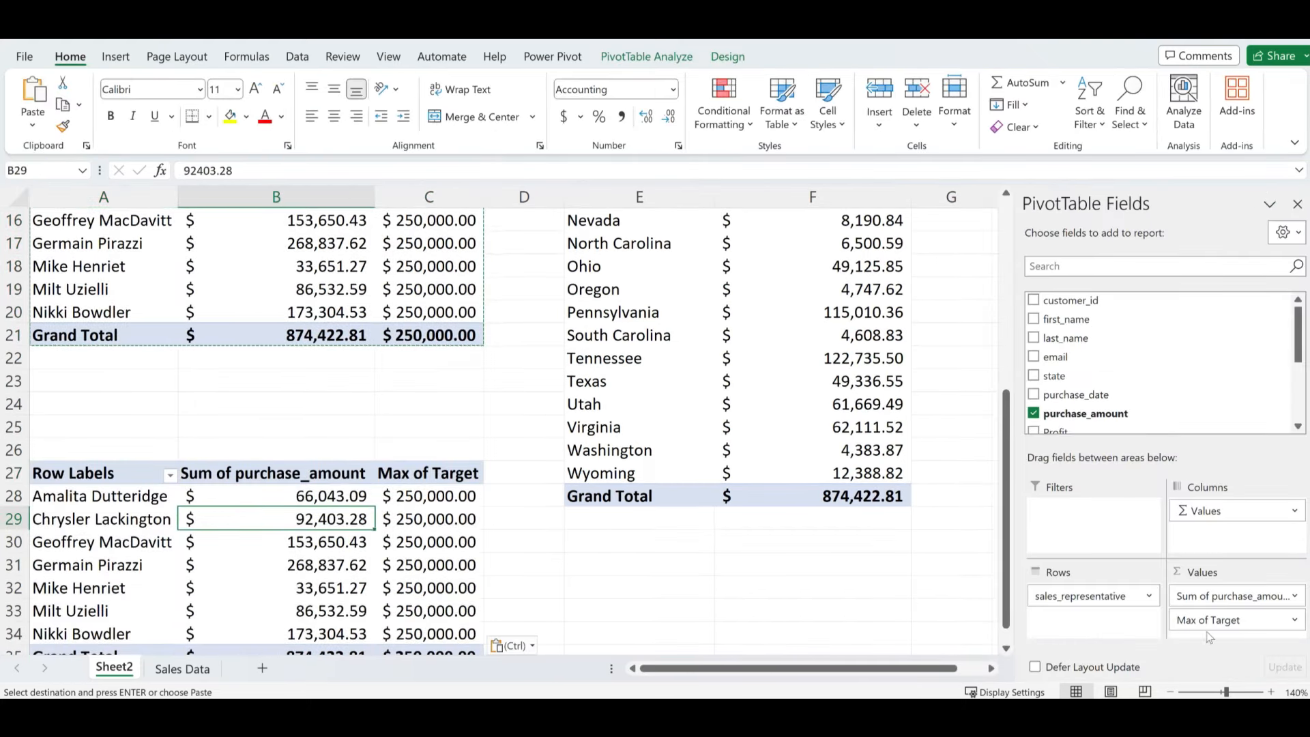
{"action": "left_click_drag", "start_coordinate": [1211, 619], "coordinate": [894, 614]}
{"action": "left_click_drag", "start_coordinate": [1061, 595], "coordinate": [846, 580]}
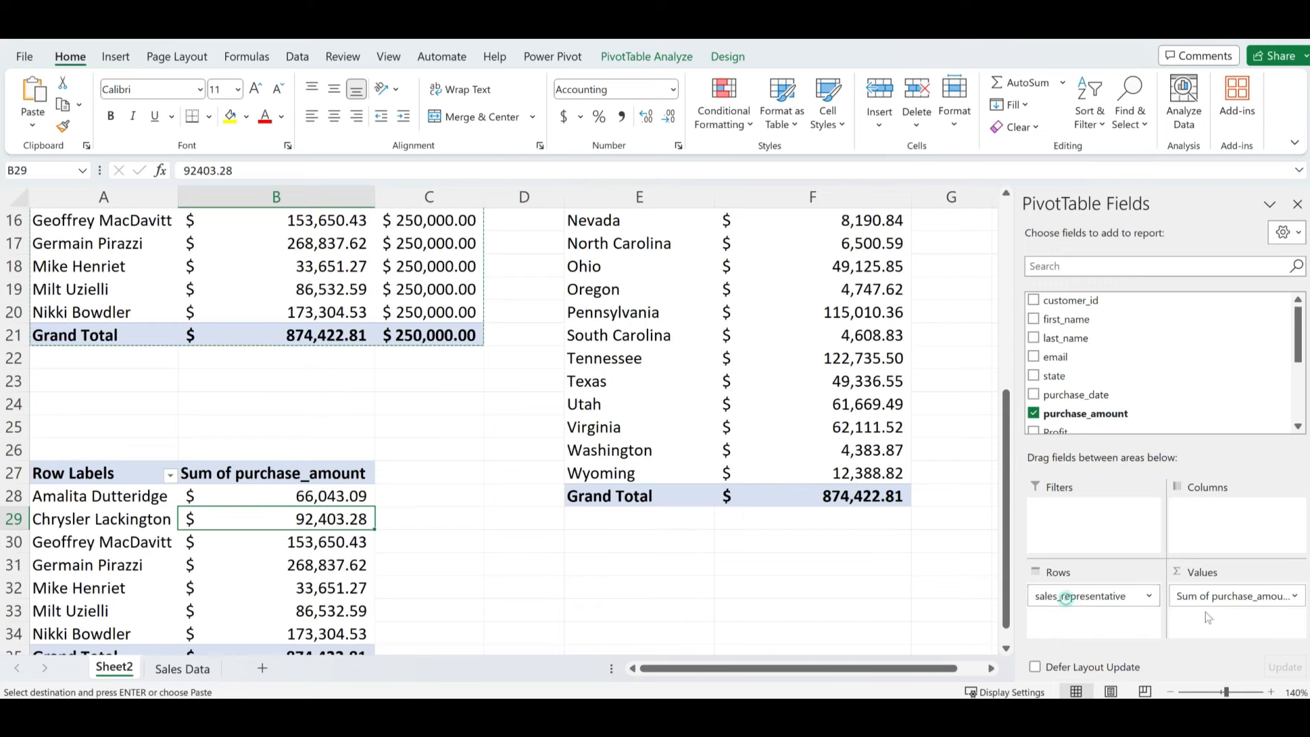
{"action": "left_click_drag", "start_coordinate": [1215, 596], "coordinate": [901, 581]}
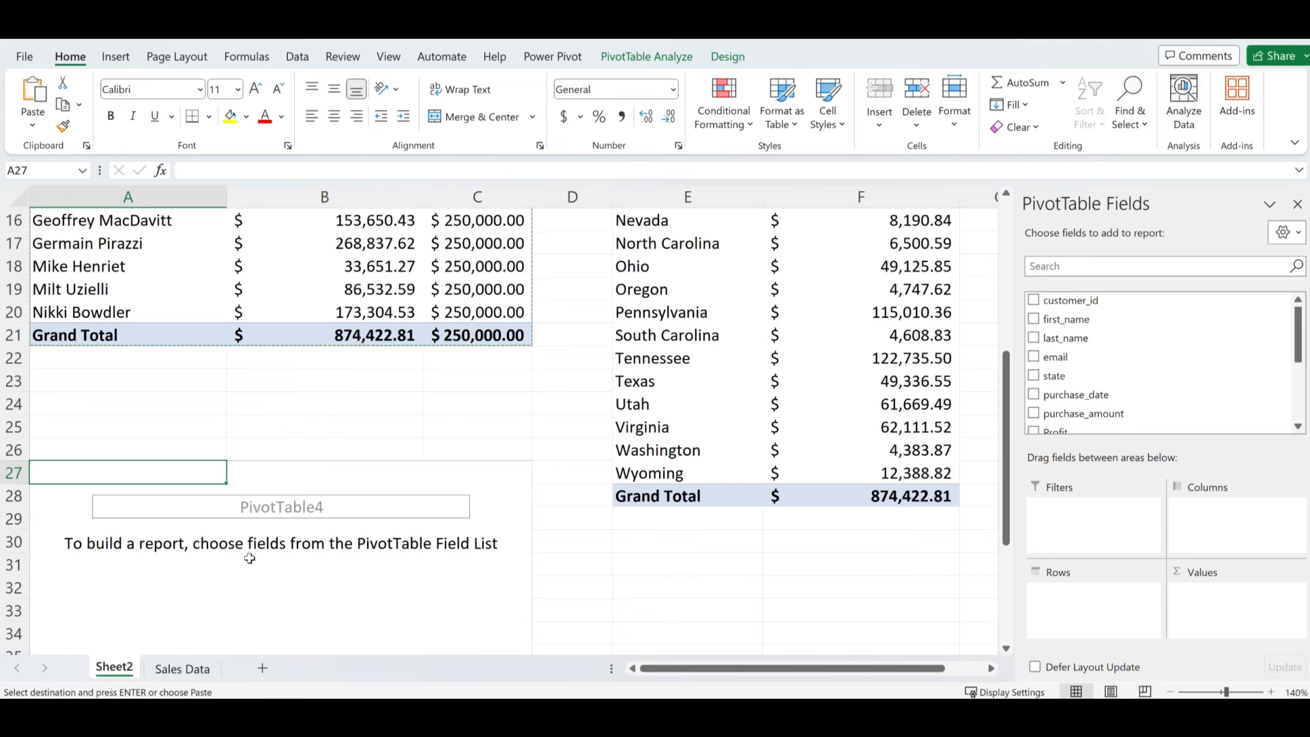
- Add purchase_date as rows and purchase_amount as values, giving monthly sales totals
{"action": "left_click", "coordinate": [407, 581]}
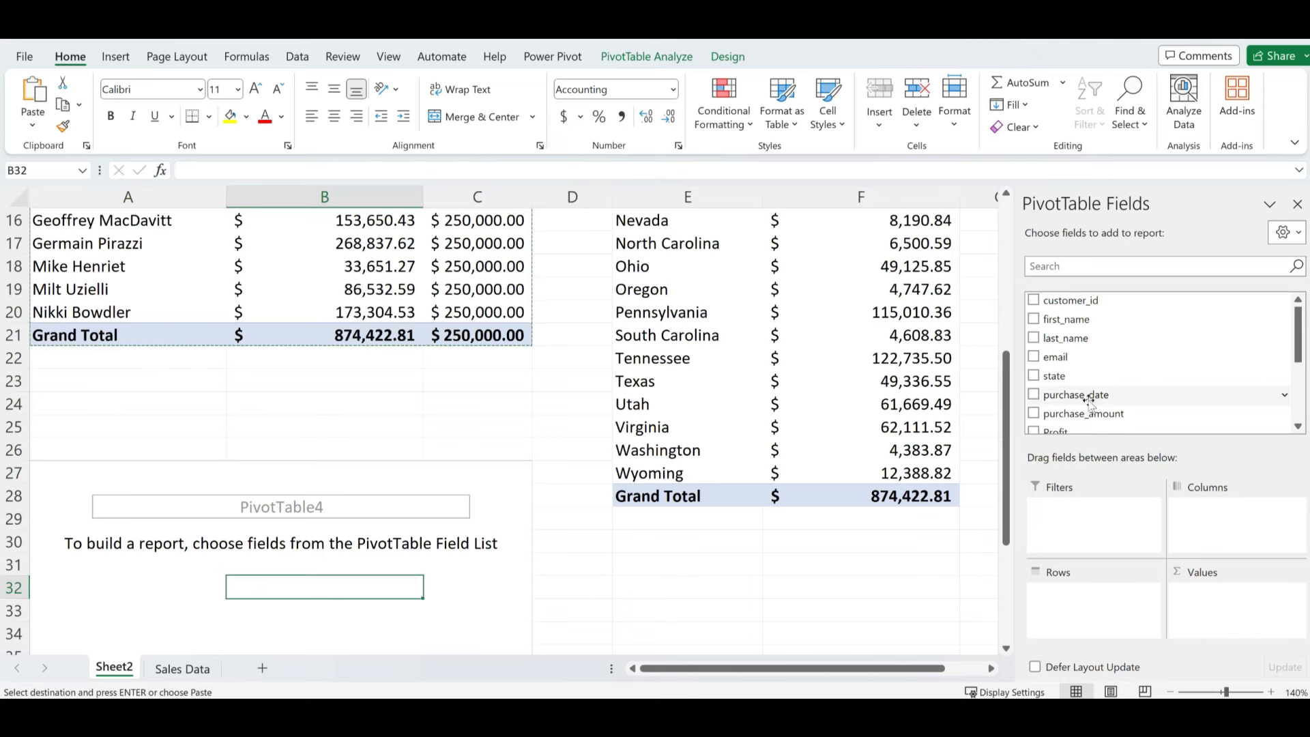
{"action": "left_click_drag", "start_coordinate": [1090, 395], "coordinate": [1108, 611]}
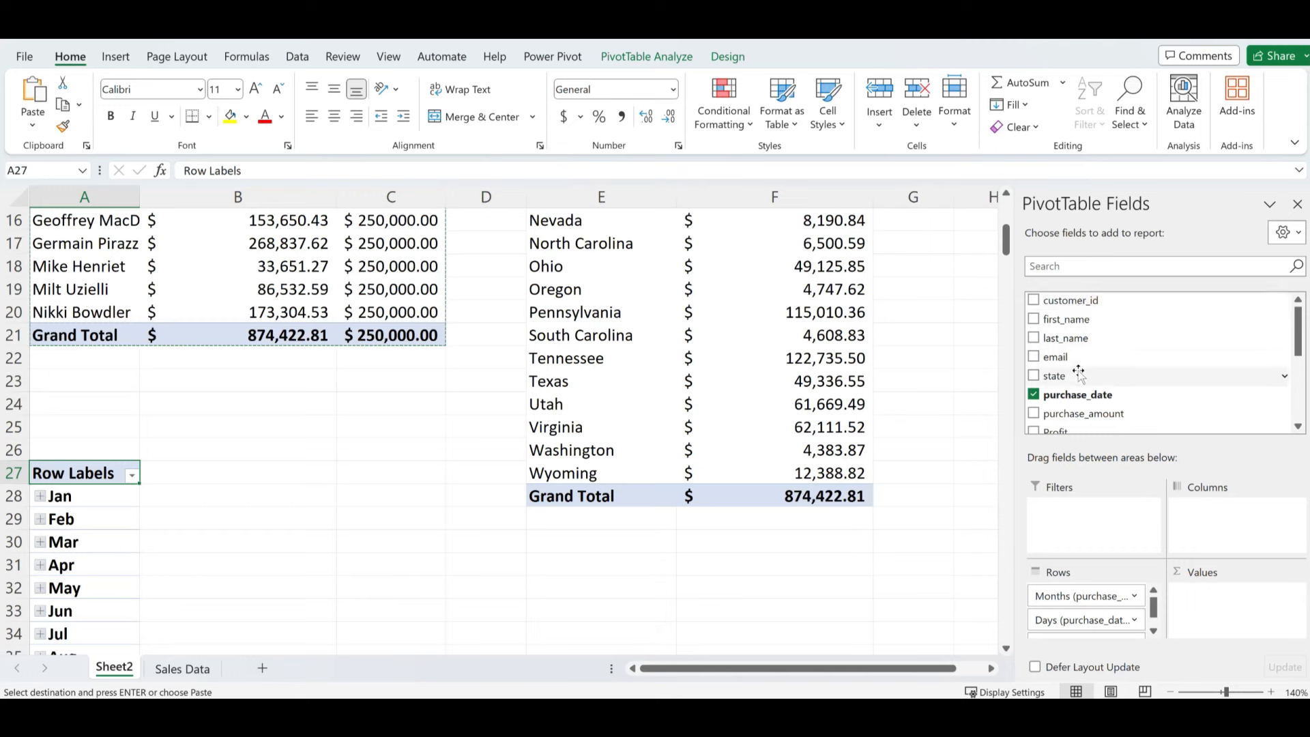
{"action": "scroll", "coordinate": [1064, 393], "scroll_direction": "down", "scroll_amount": 1}
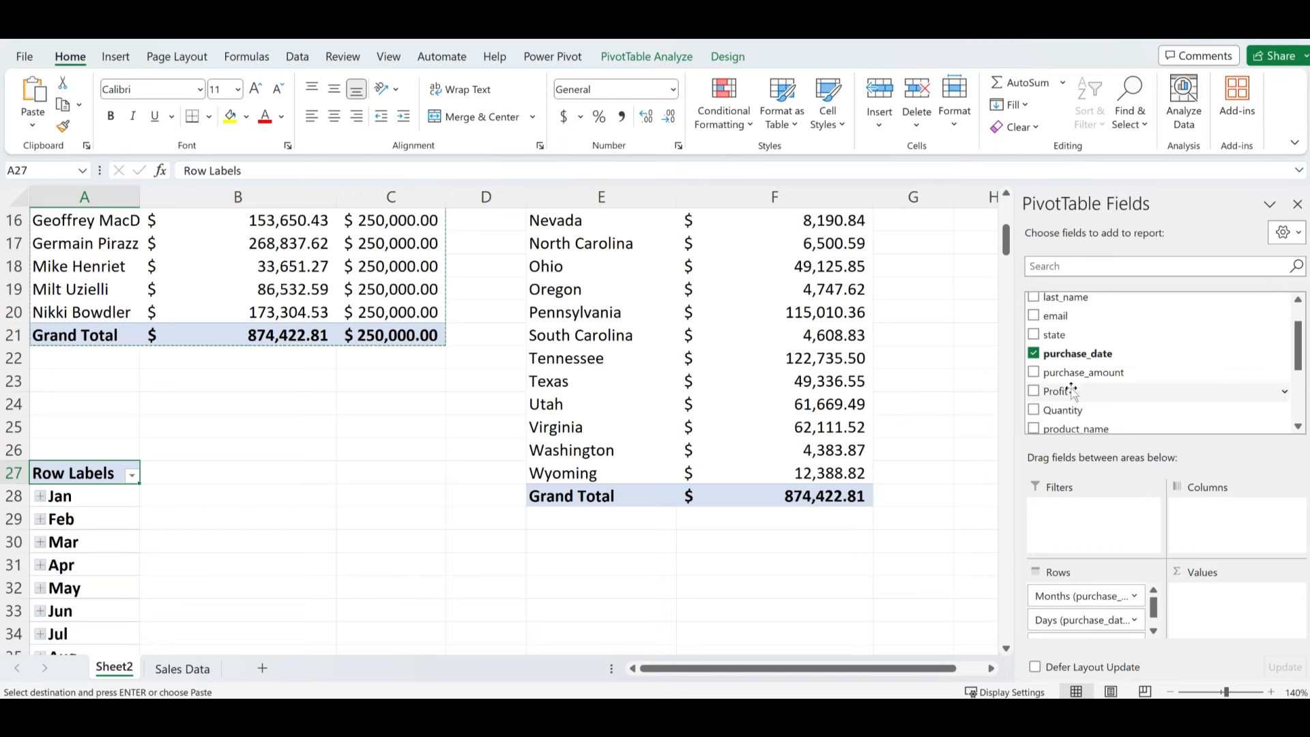
{"action": "scroll", "coordinate": [1060, 396], "scroll_direction": "down", "scroll_amount": 1}
{"action": "left_click_drag", "start_coordinate": [1075, 331], "coordinate": [1161, 606]}
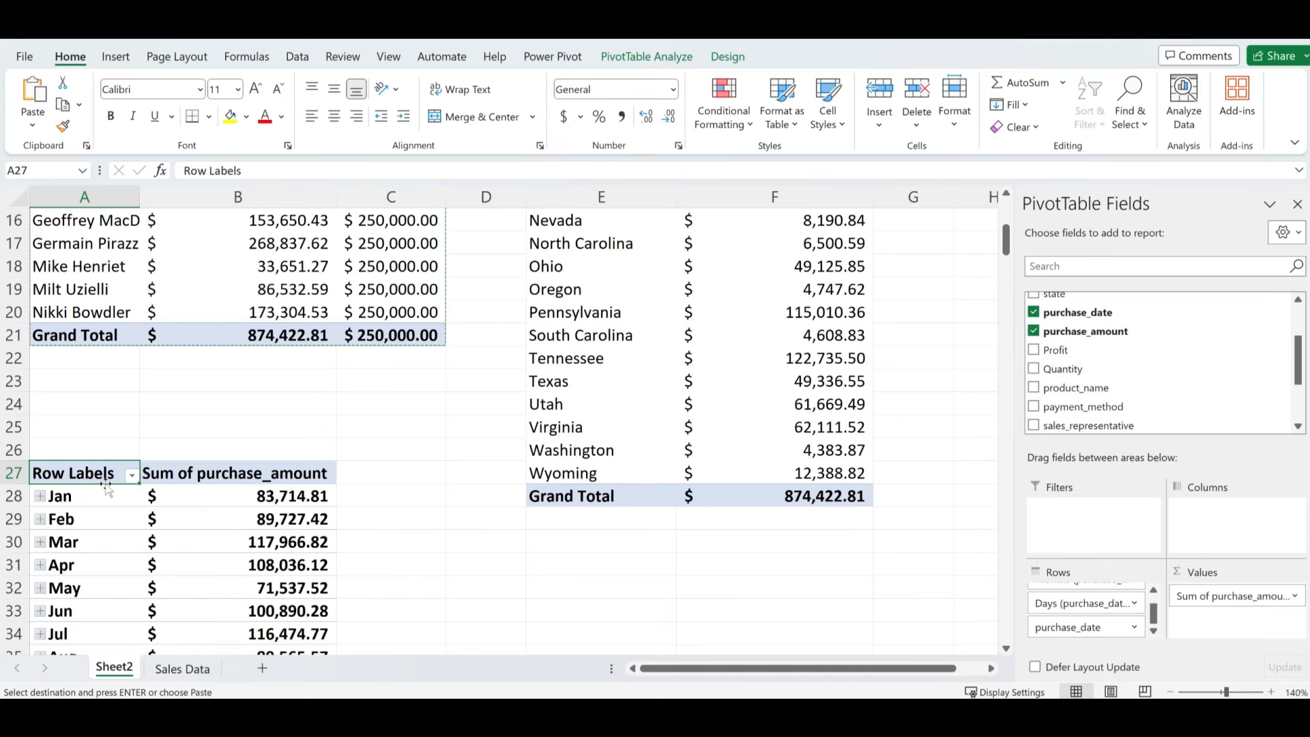
- Expand January and 1-Jan to inspect the daily rows, then collapse them back to months
{"action": "left_click", "coordinate": [260, 493]}
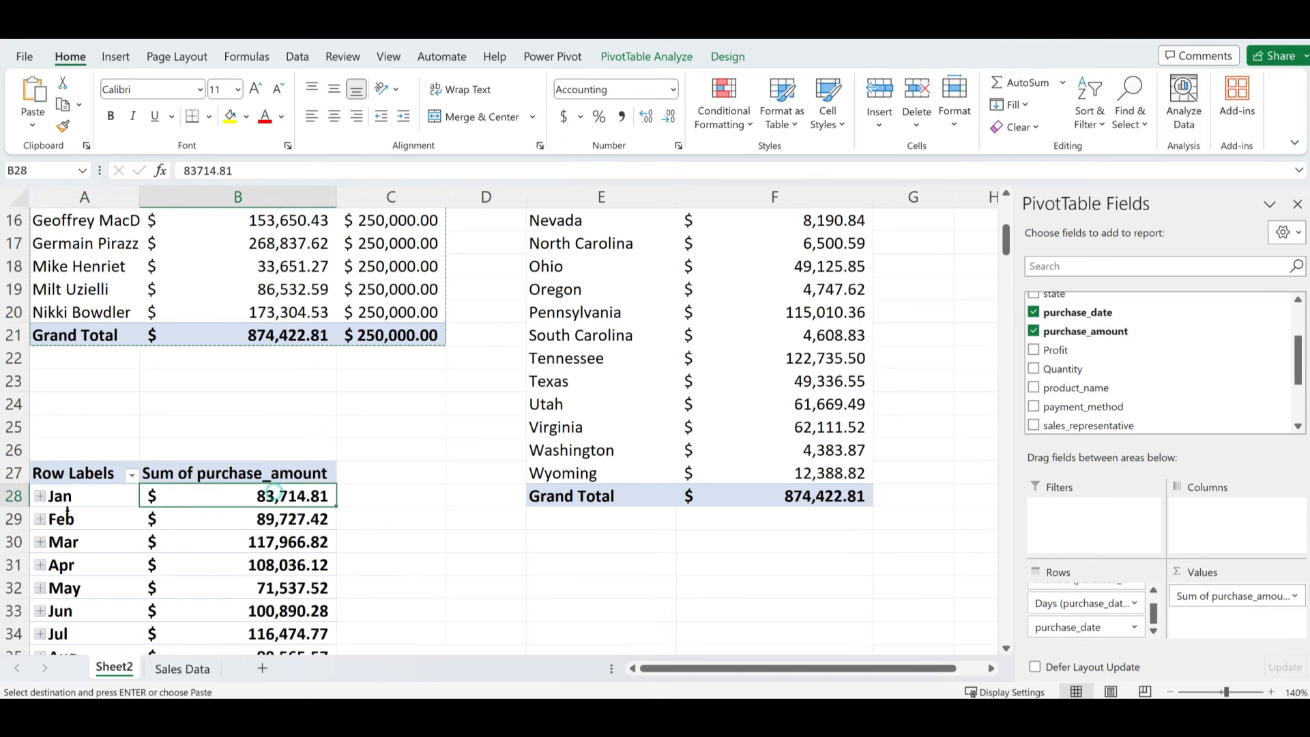
{"action": "left_click", "coordinate": [40, 497]}
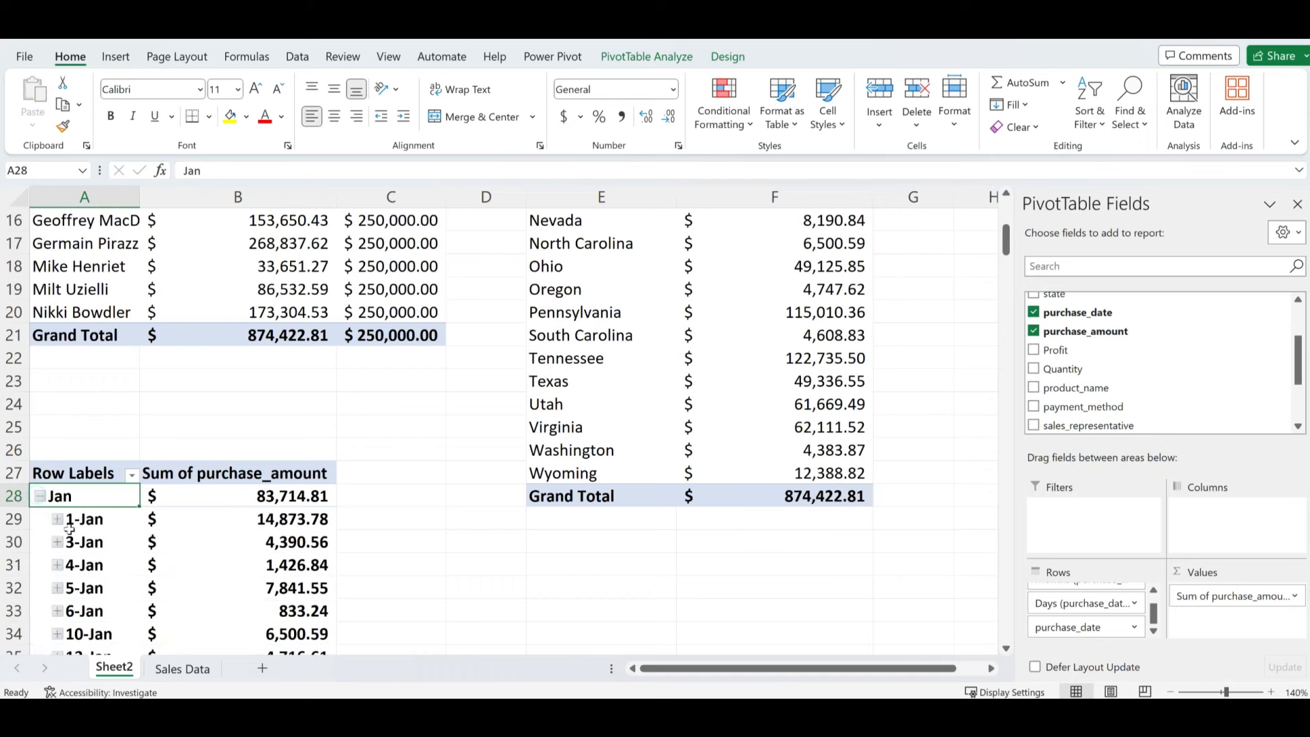
{"action": "left_click", "coordinate": [58, 520]}
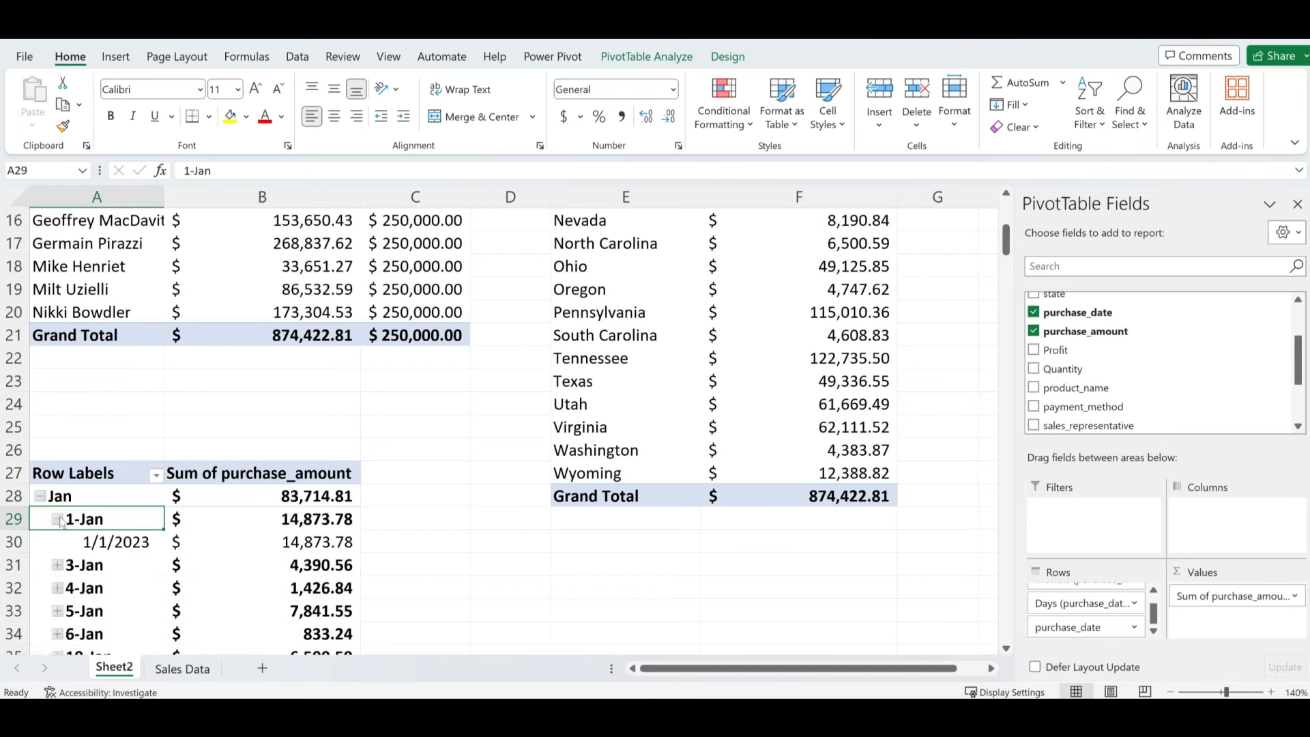
{"action": "left_click", "coordinate": [58, 520]}
{"action": "left_click", "coordinate": [39, 497]}
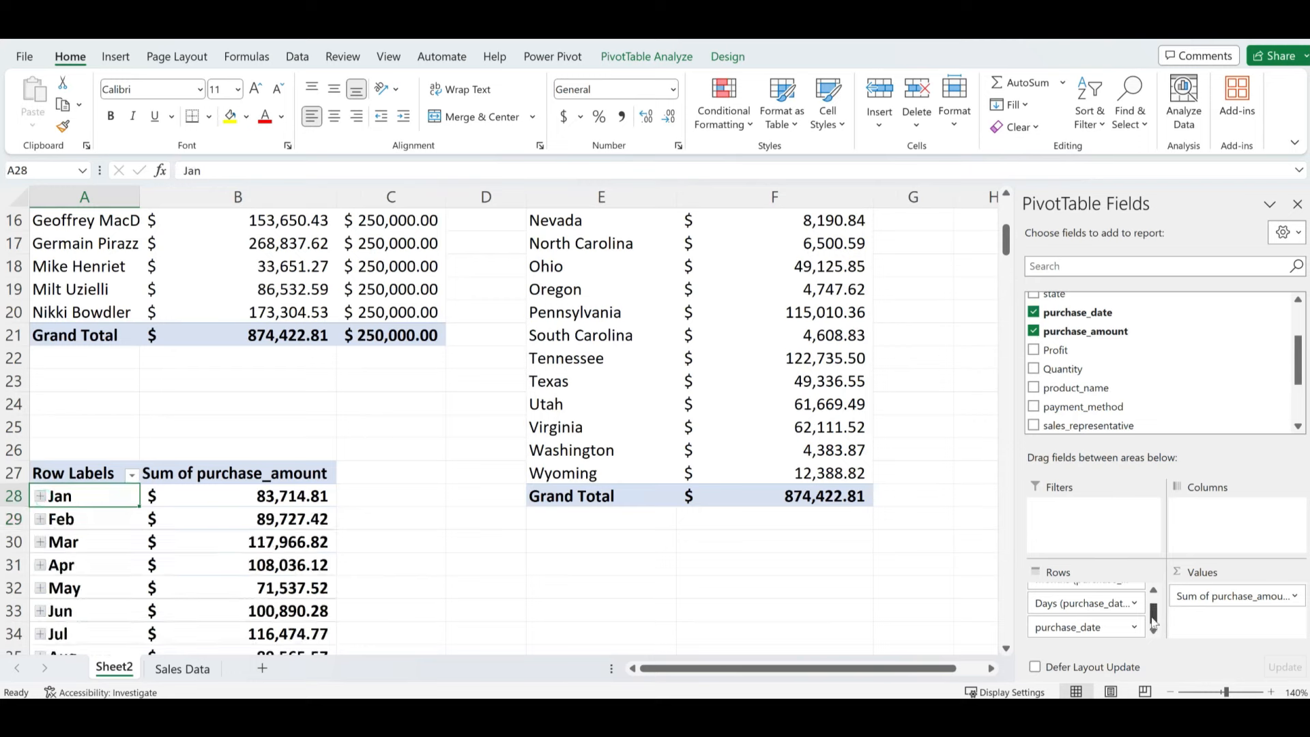
- Remove Months and Days (purchase_date) from Rows so the pivot lists individual dates
{"action": "scroll", "coordinate": [1154, 621], "scroll_direction": "up", "scroll_amount": 1}
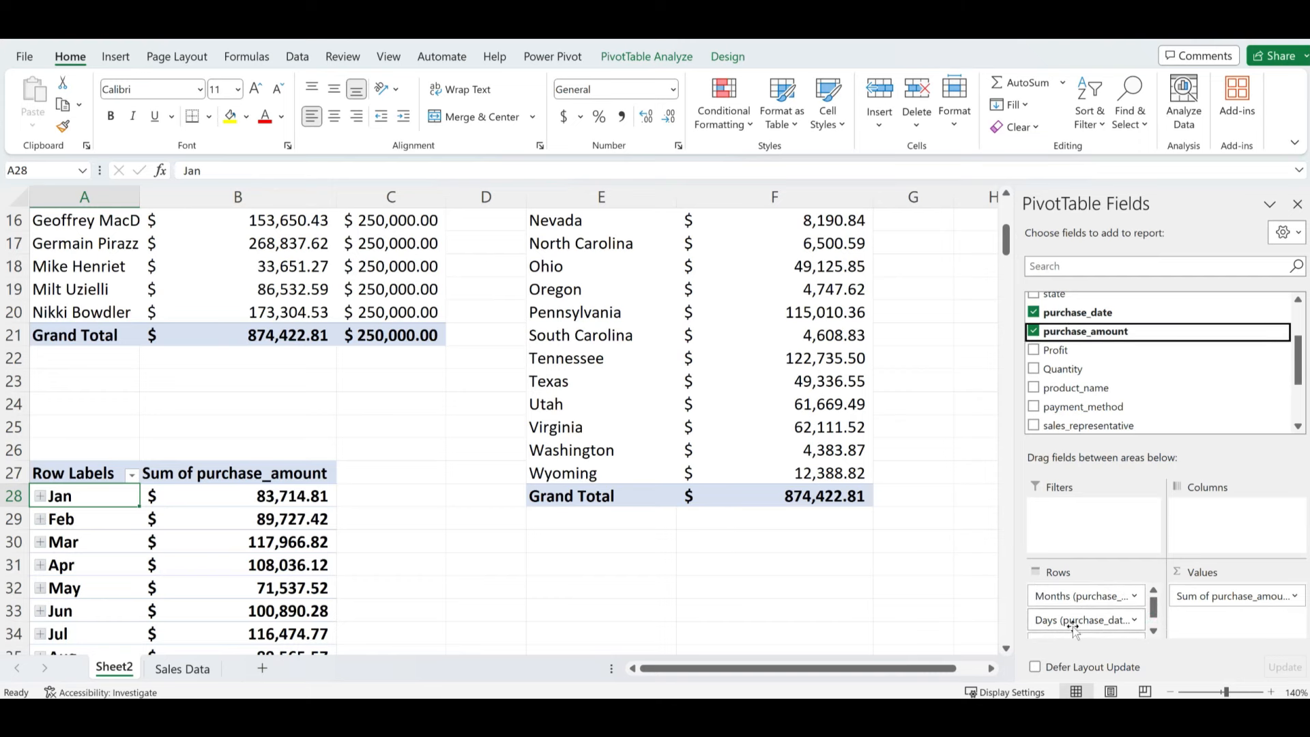
{"action": "left_click", "coordinate": [1154, 632]}
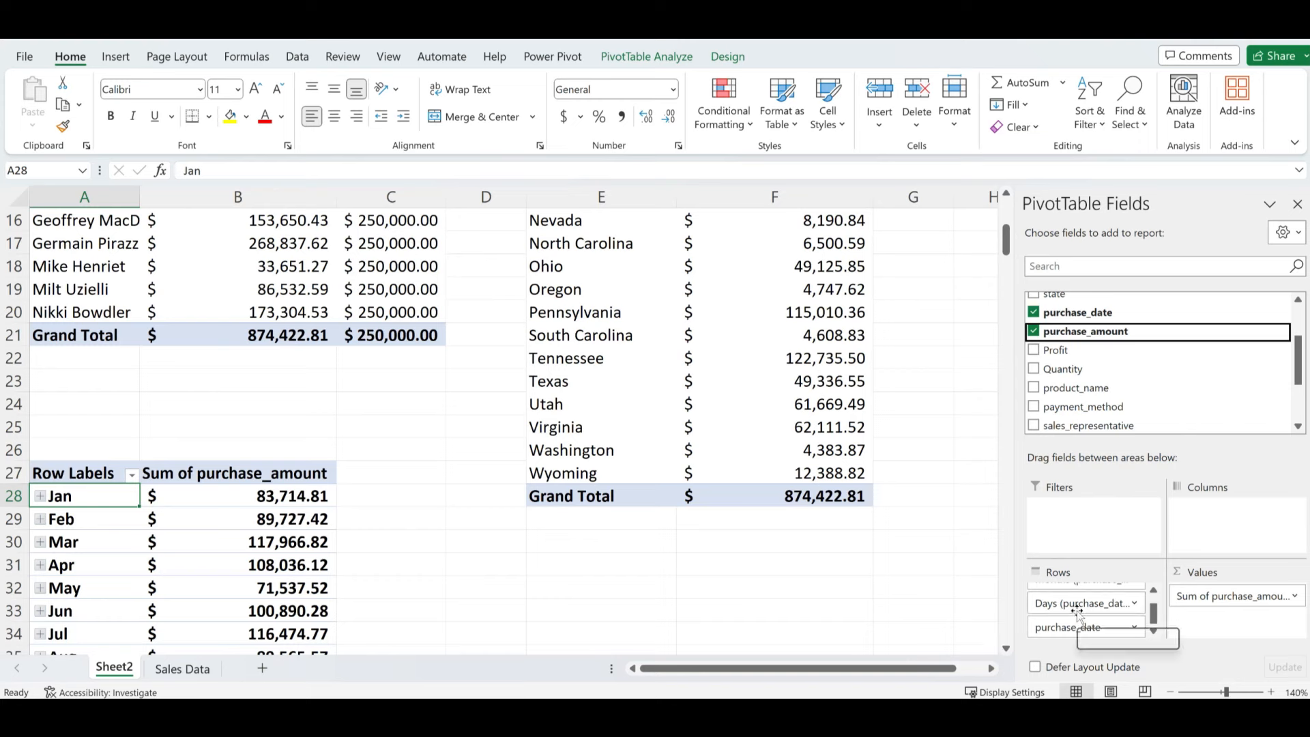
{"action": "scroll", "coordinate": [1080, 604], "scroll_direction": "up", "scroll_amount": 1}
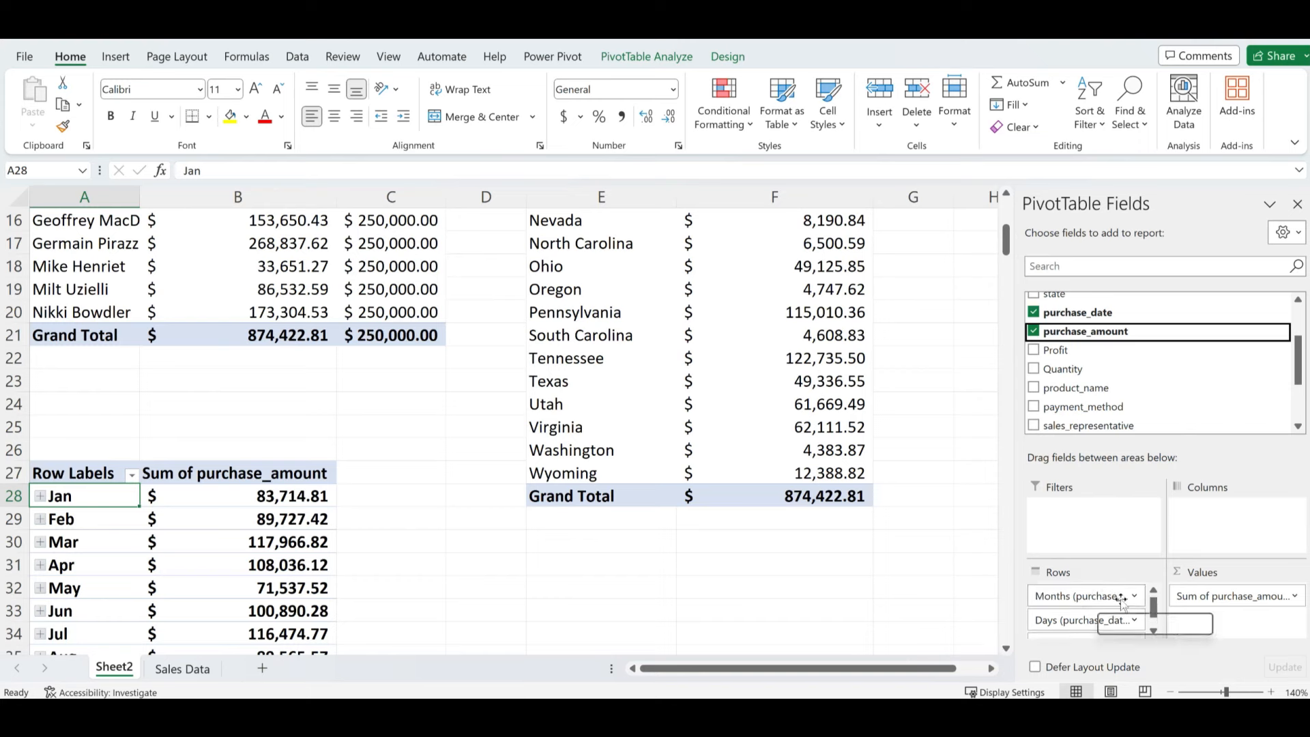
{"action": "left_click_drag", "start_coordinate": [1083, 598], "coordinate": [785, 582]}
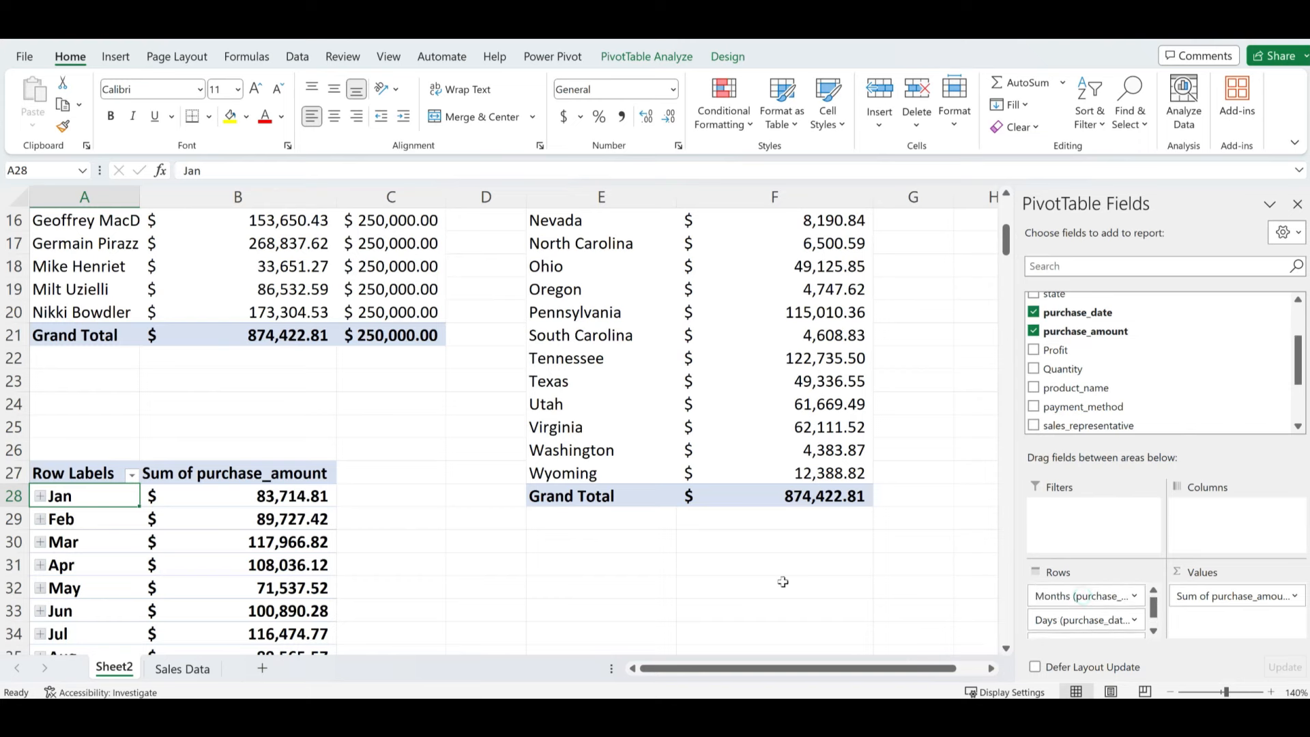
{"action": "left_click_drag", "start_coordinate": [1081, 597], "coordinate": [887, 604]}
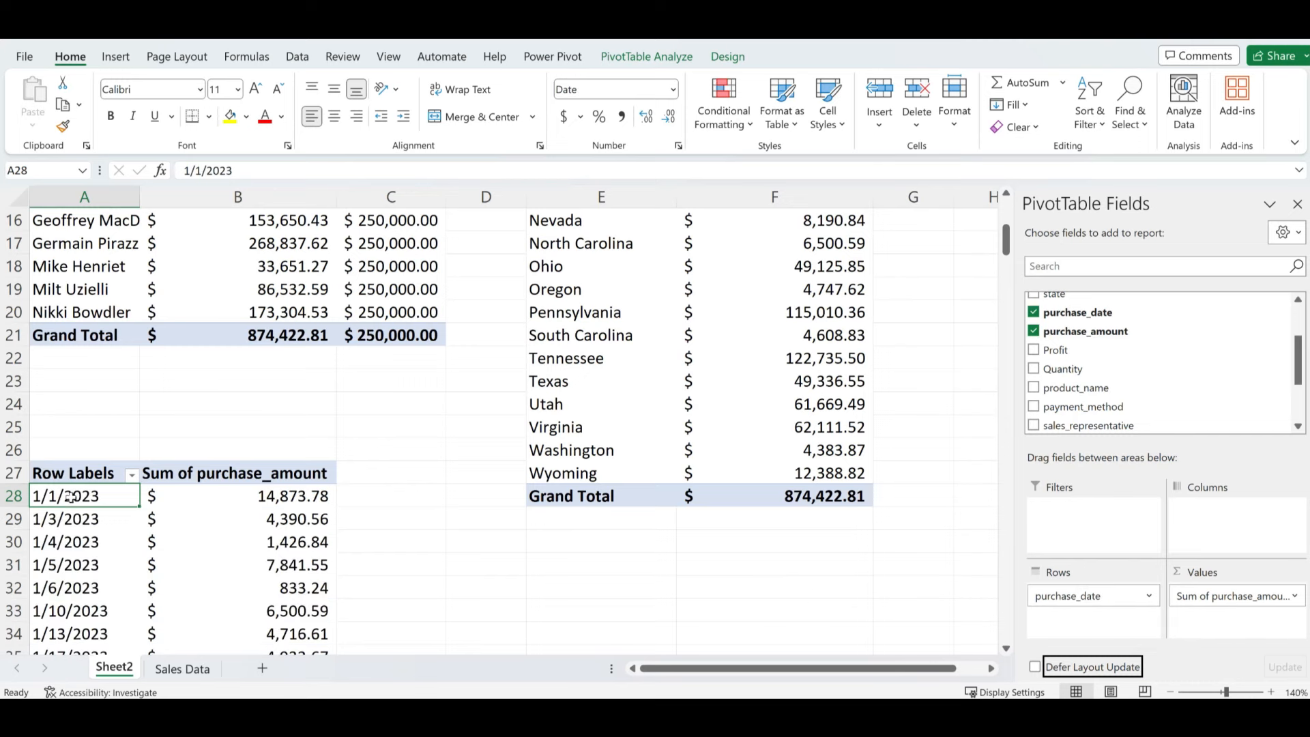
- Review the daily sales figures for 1/1/2023, 1/3/2023 and 1/4/2023
{"action": "left_click", "coordinate": [277, 501]}
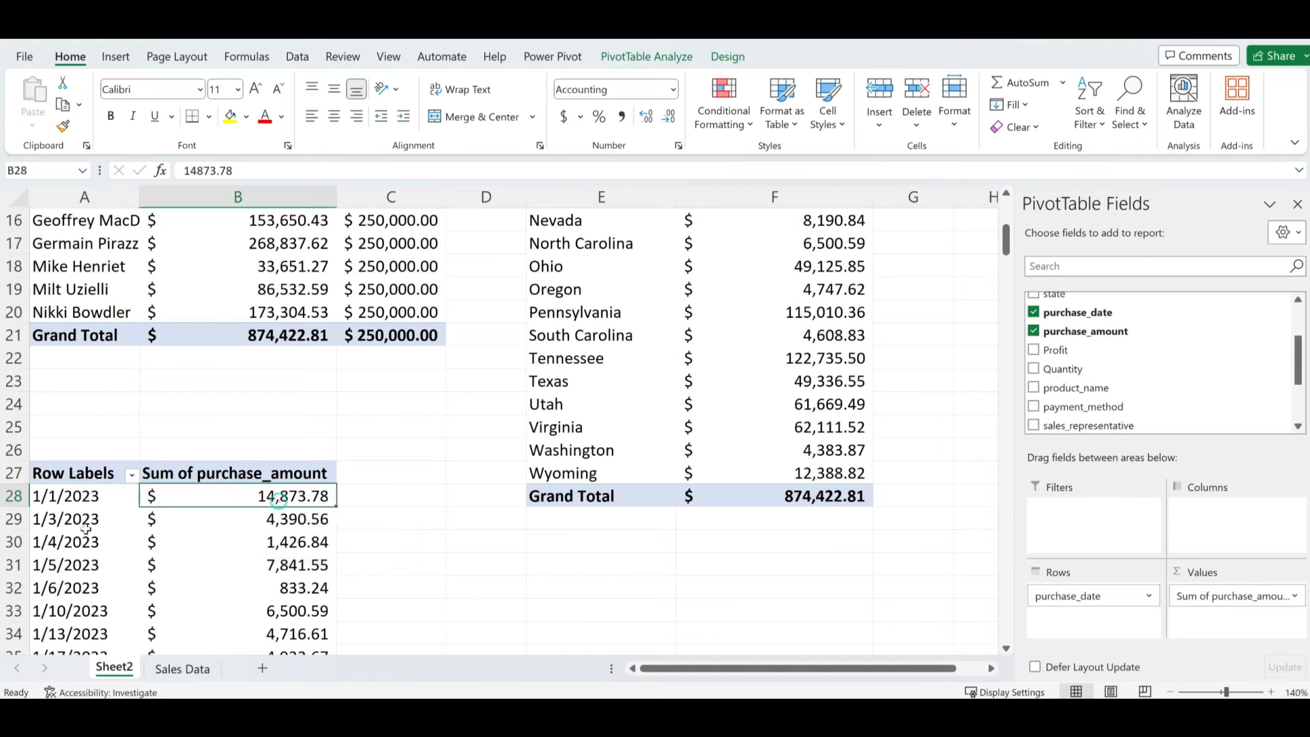
{"action": "left_click", "coordinate": [121, 516]}
{"action": "left_click", "coordinate": [260, 516]}
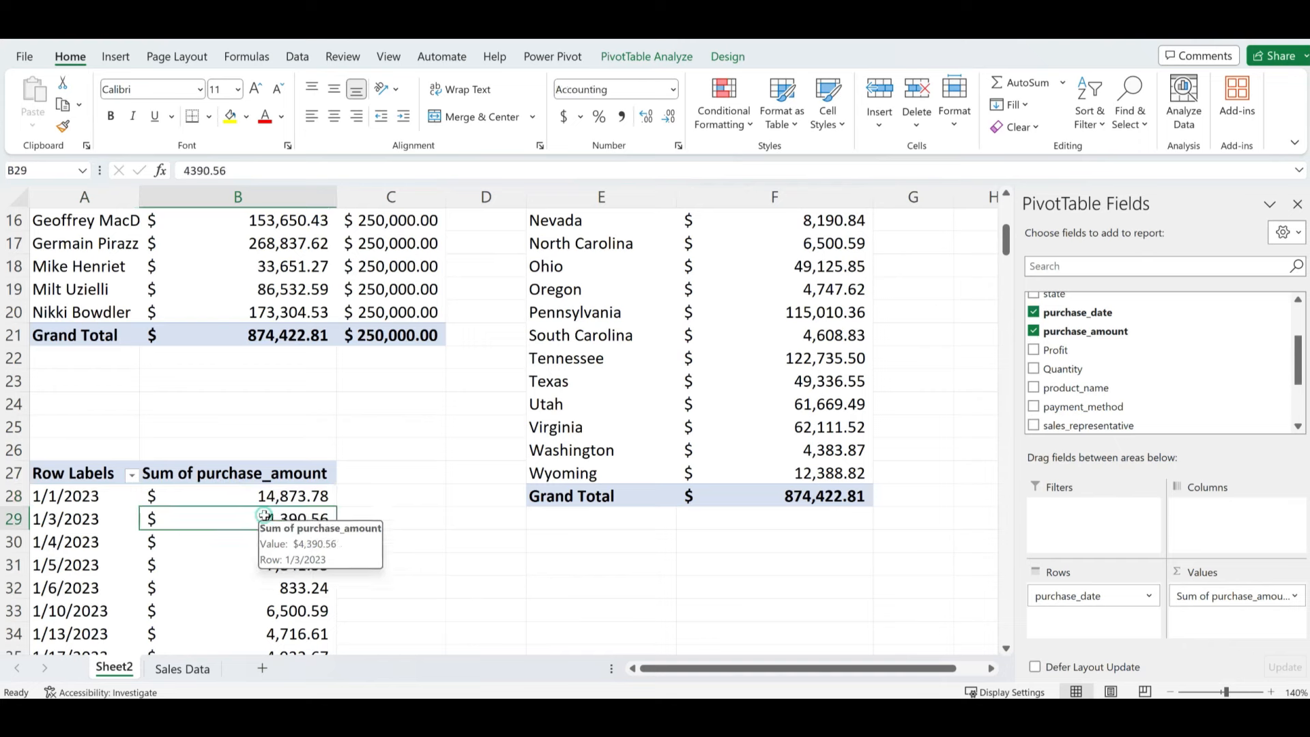
{"action": "left_click", "coordinate": [157, 541]}
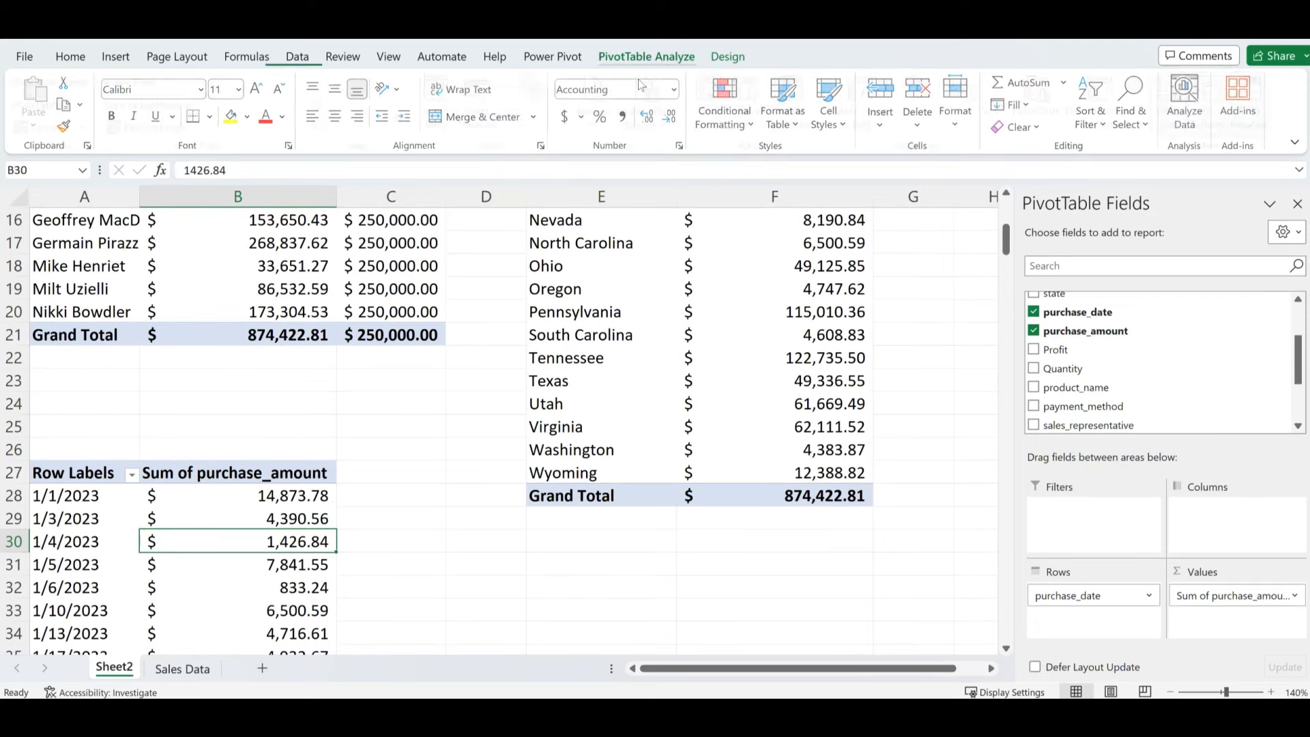
- Name the date pivot table SalesByDate
{"action": "left_click", "coordinate": [661, 59]}
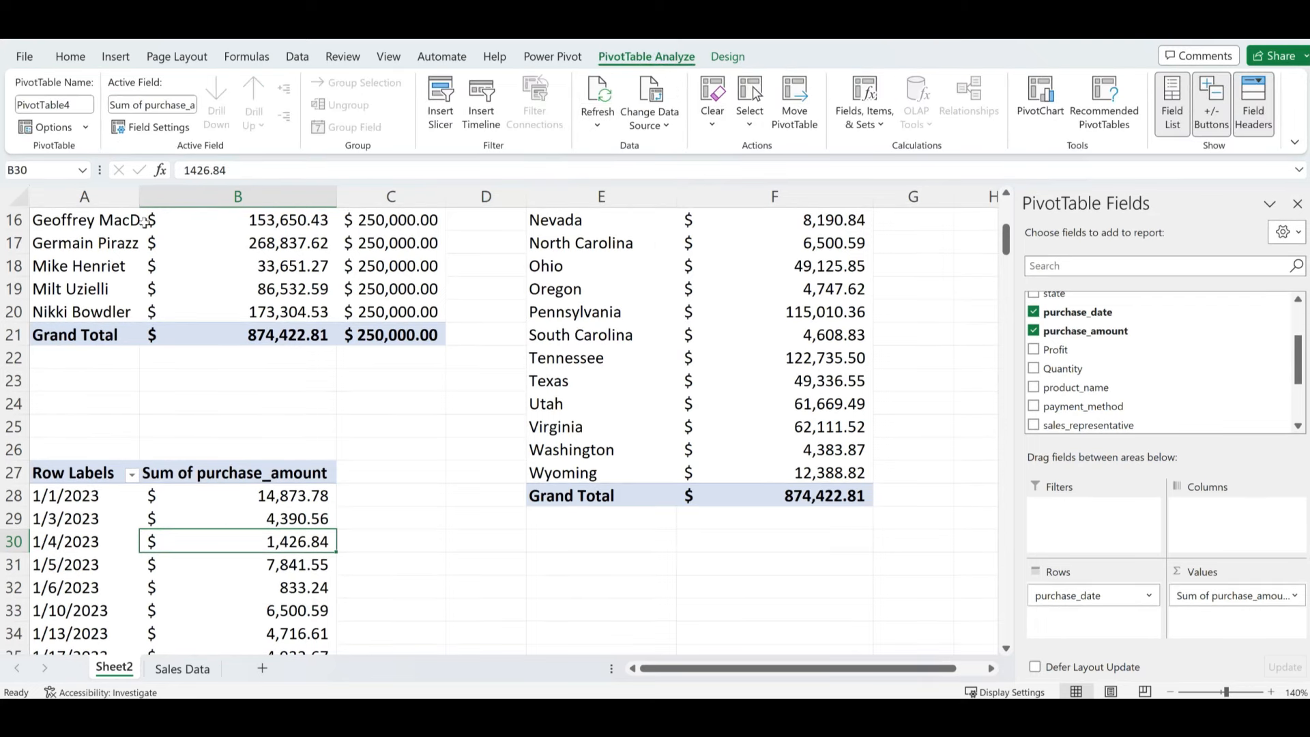
{"action": "left_click", "coordinate": [77, 105]}
{"action": "type", "text": "SalesByDate"}
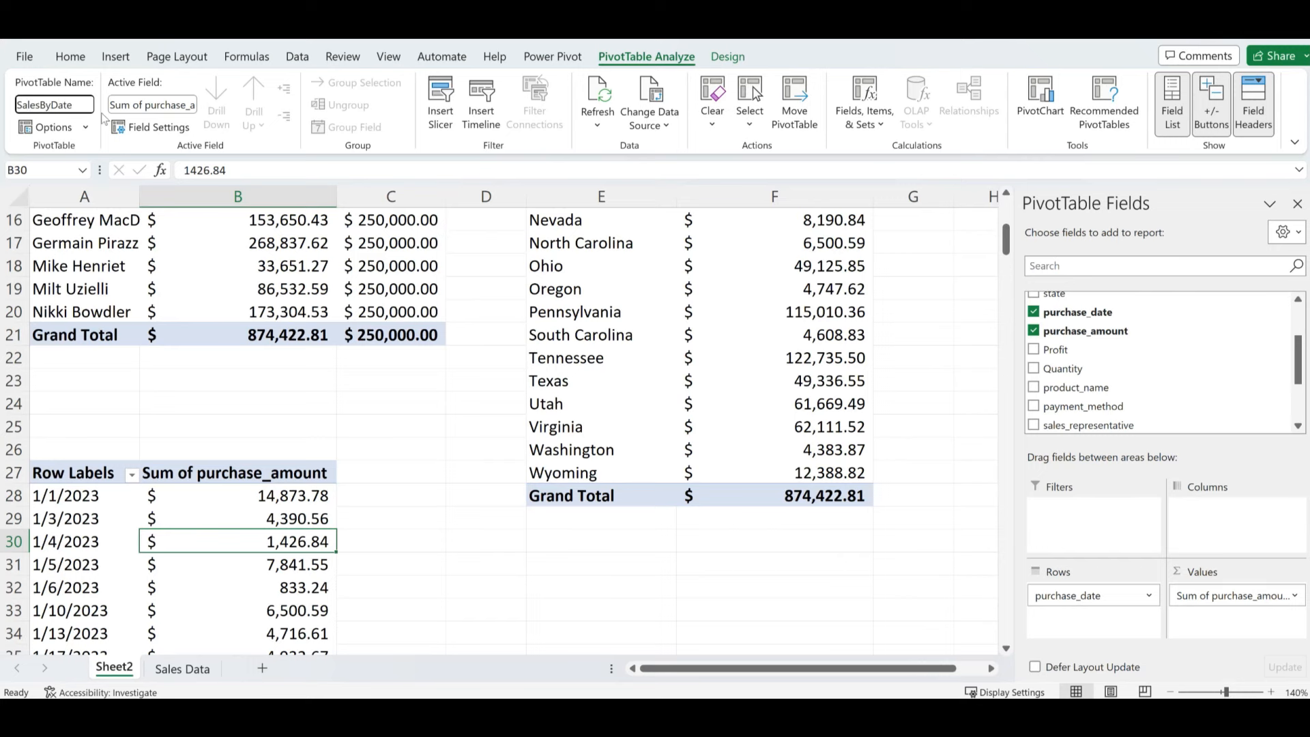
{"action": "key", "text": "Return"}
- Select the whole date pivot, A27:B147, down to its $874,422.81 Grand Total
{"action": "scroll", "coordinate": [169, 512], "scroll_direction": "down", "scroll_amount": 2}
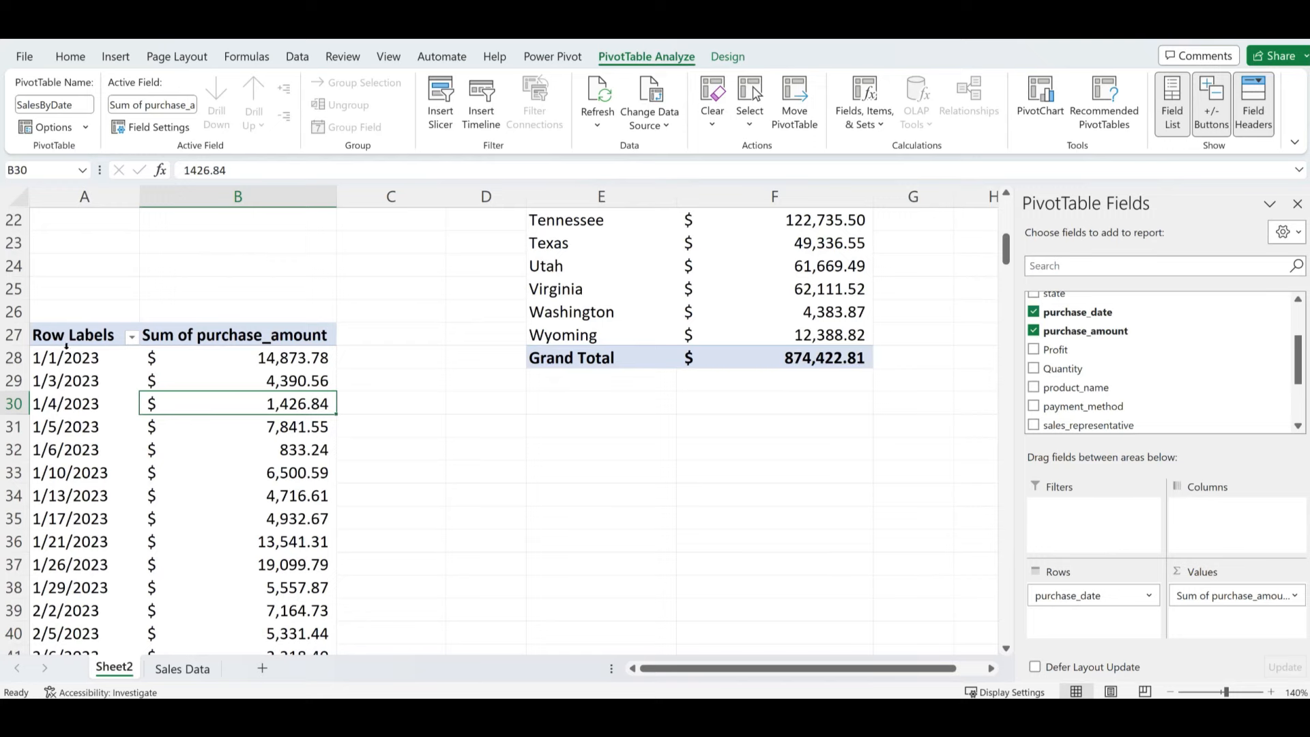
{"action": "scroll", "coordinate": [68, 412], "scroll_direction": "down", "scroll_amount": 1}
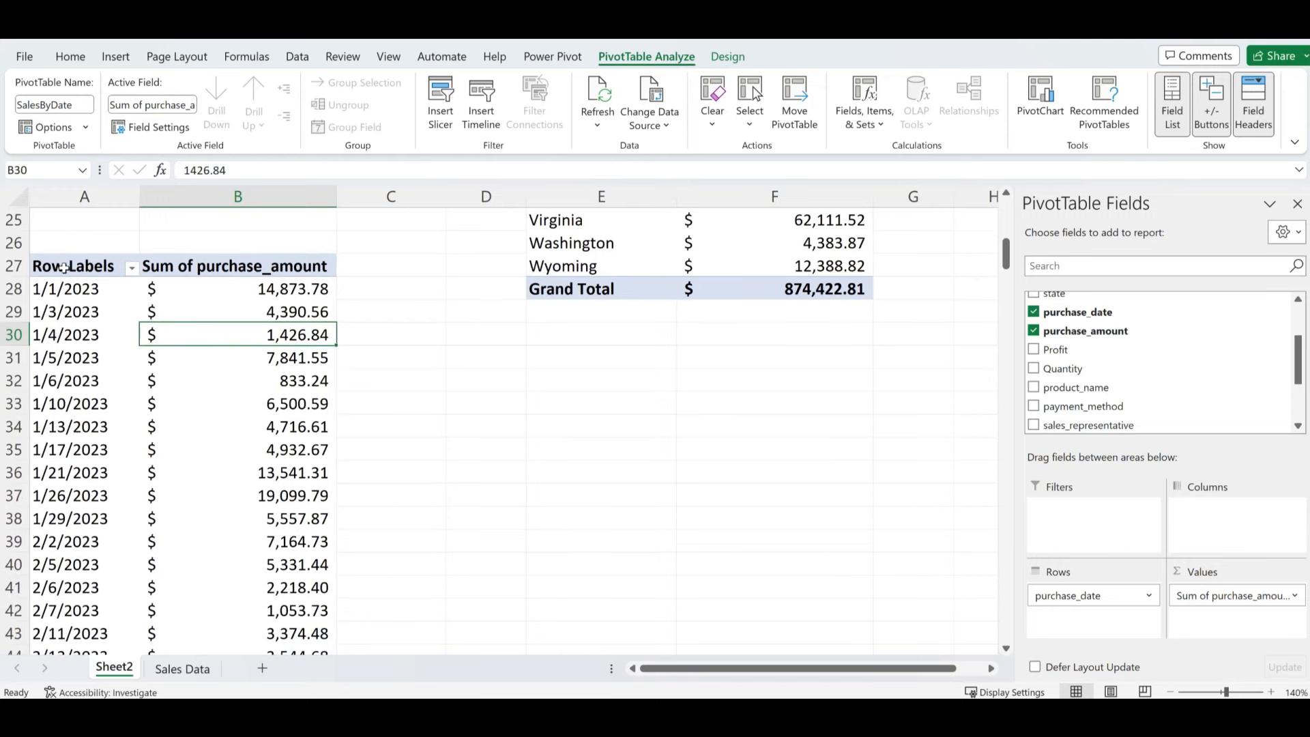
{"action": "left_click_drag", "start_coordinate": [64, 268], "coordinate": [290, 587]}
- Copy the SalesByDate pivot table and paste it at cell E36
{"action": "key", "text": "ctrl+c"}
{"action": "scroll", "coordinate": [301, 561], "scroll_direction": "up", "scroll_amount": 6}
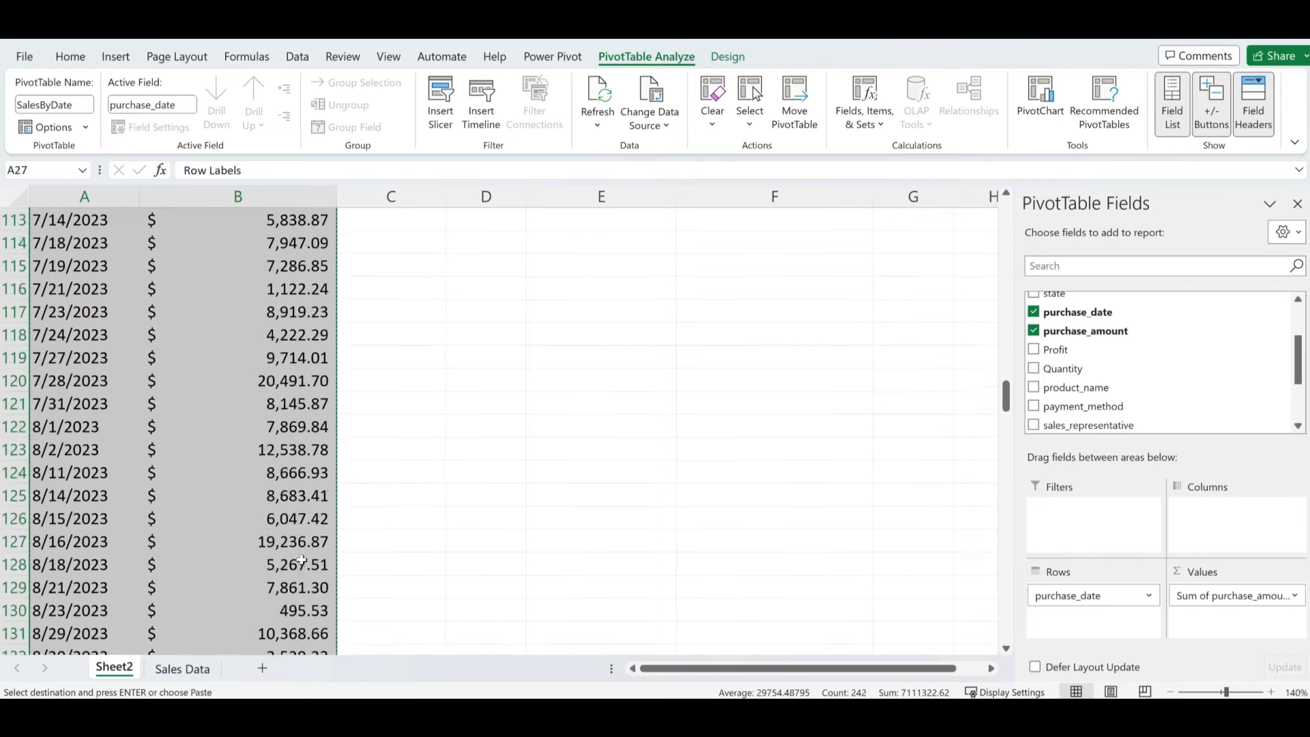
{"action": "scroll", "coordinate": [301, 561], "scroll_direction": "up", "scroll_amount": 20}
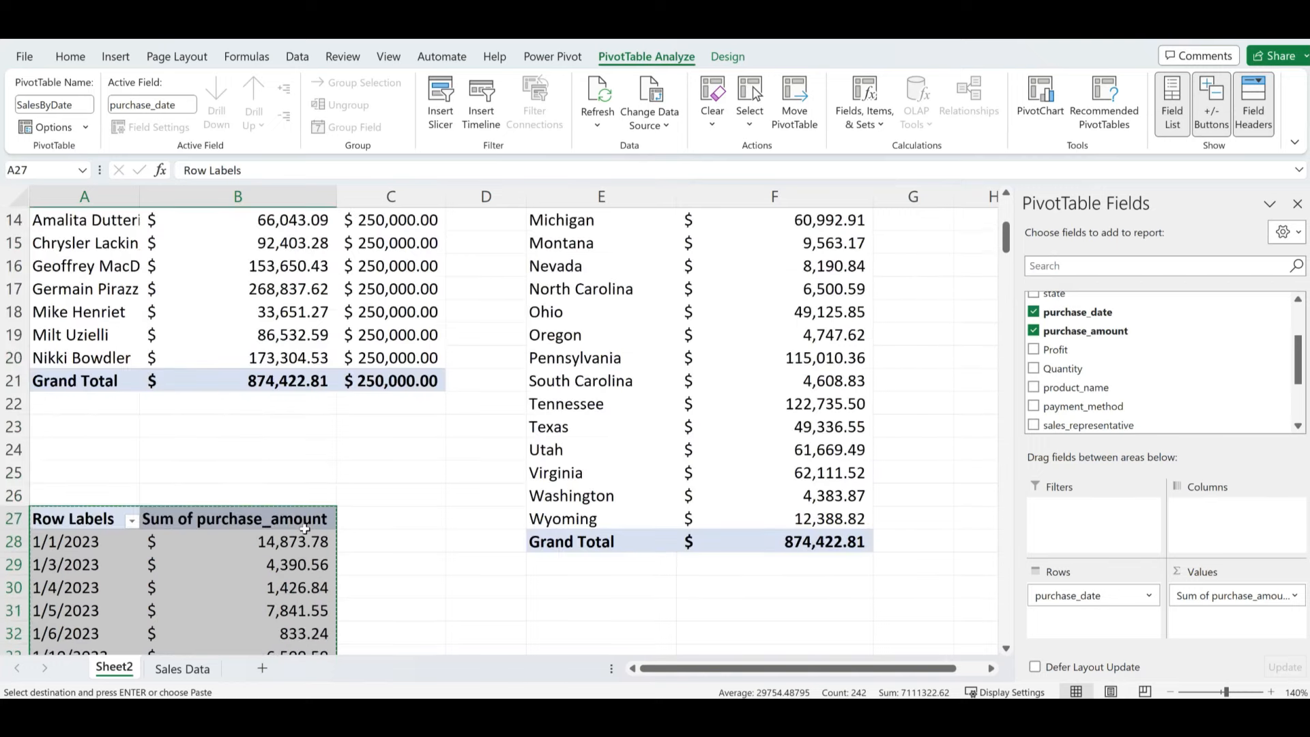
{"action": "scroll", "coordinate": [304, 528], "scroll_direction": "up", "scroll_amount": 4}
{"action": "scroll", "coordinate": [427, 600], "scroll_direction": "down", "scroll_amount": 6}
{"action": "scroll", "coordinate": [427, 600], "scroll_direction": "up", "scroll_amount": 2}
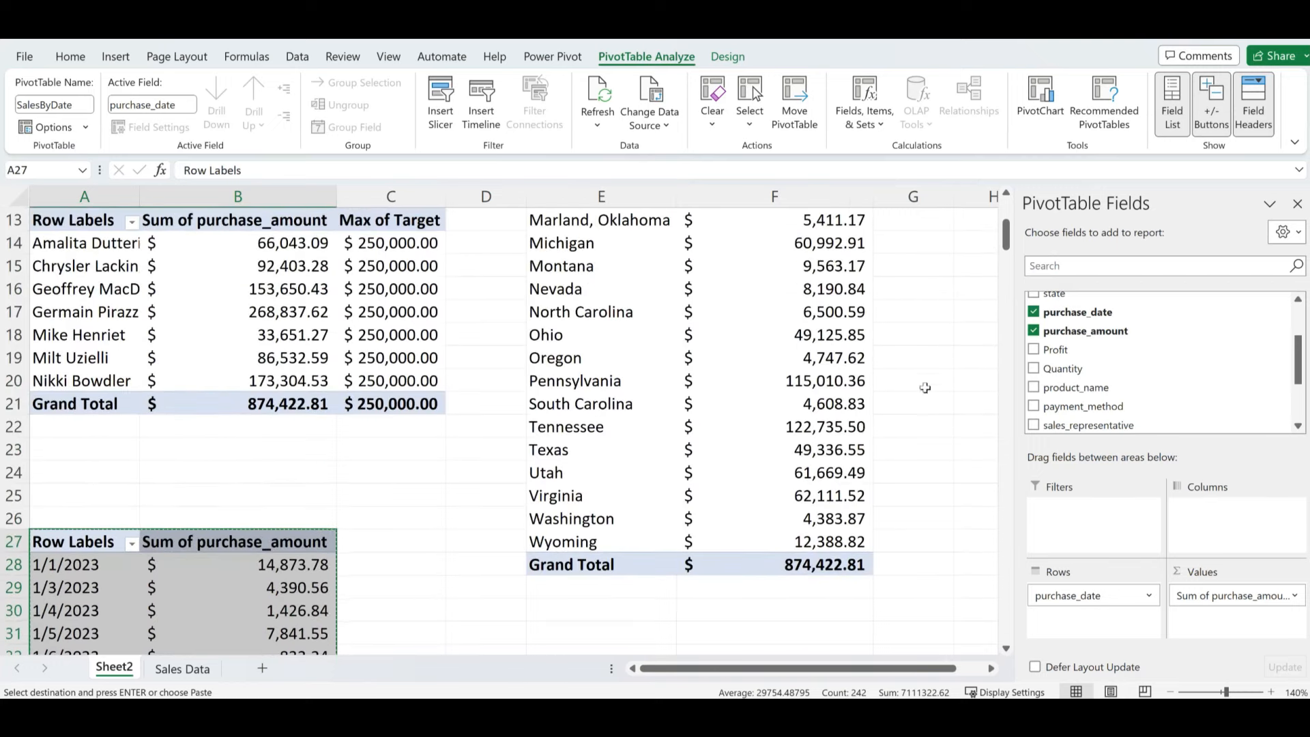
{"action": "left_click", "coordinate": [477, 638]}
{"action": "scroll", "coordinate": [594, 634], "scroll_direction": "down", "scroll_amount": 2}
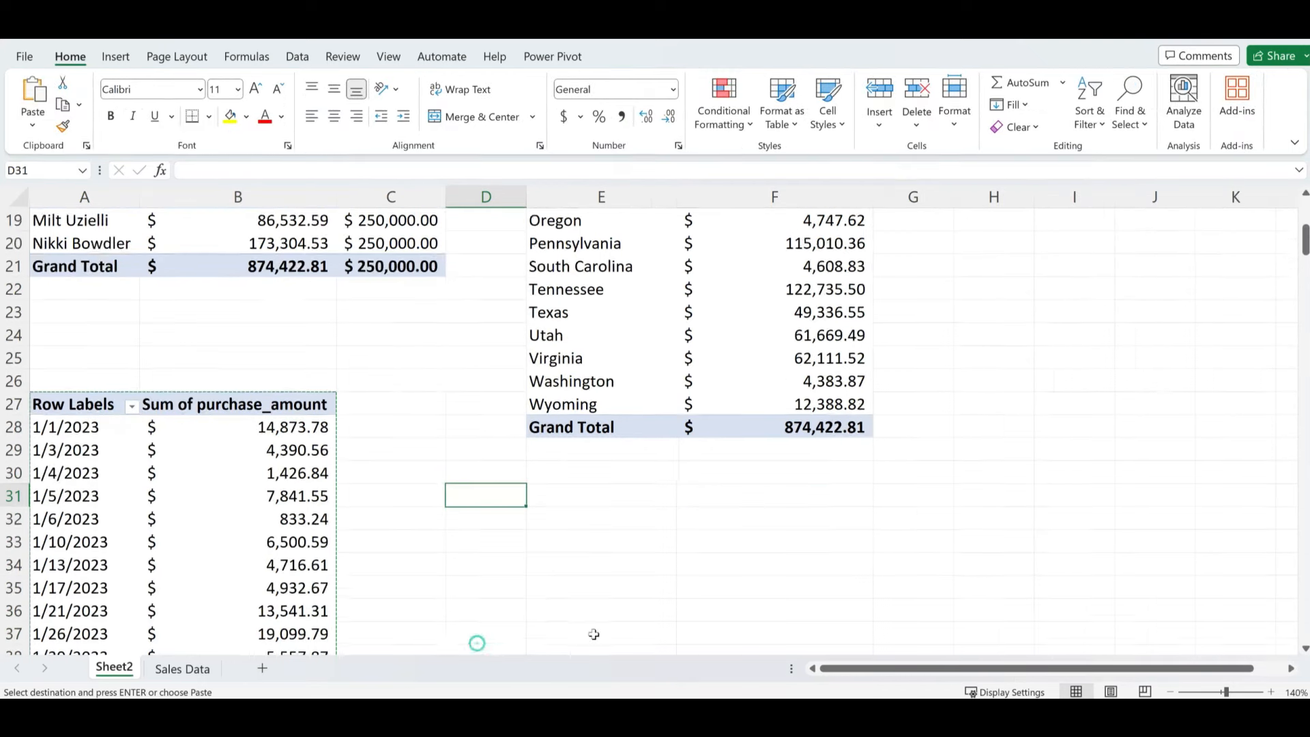
{"action": "scroll", "coordinate": [593, 635], "scroll_direction": "down", "scroll_amount": 1}
{"action": "left_click", "coordinate": [559, 518]}
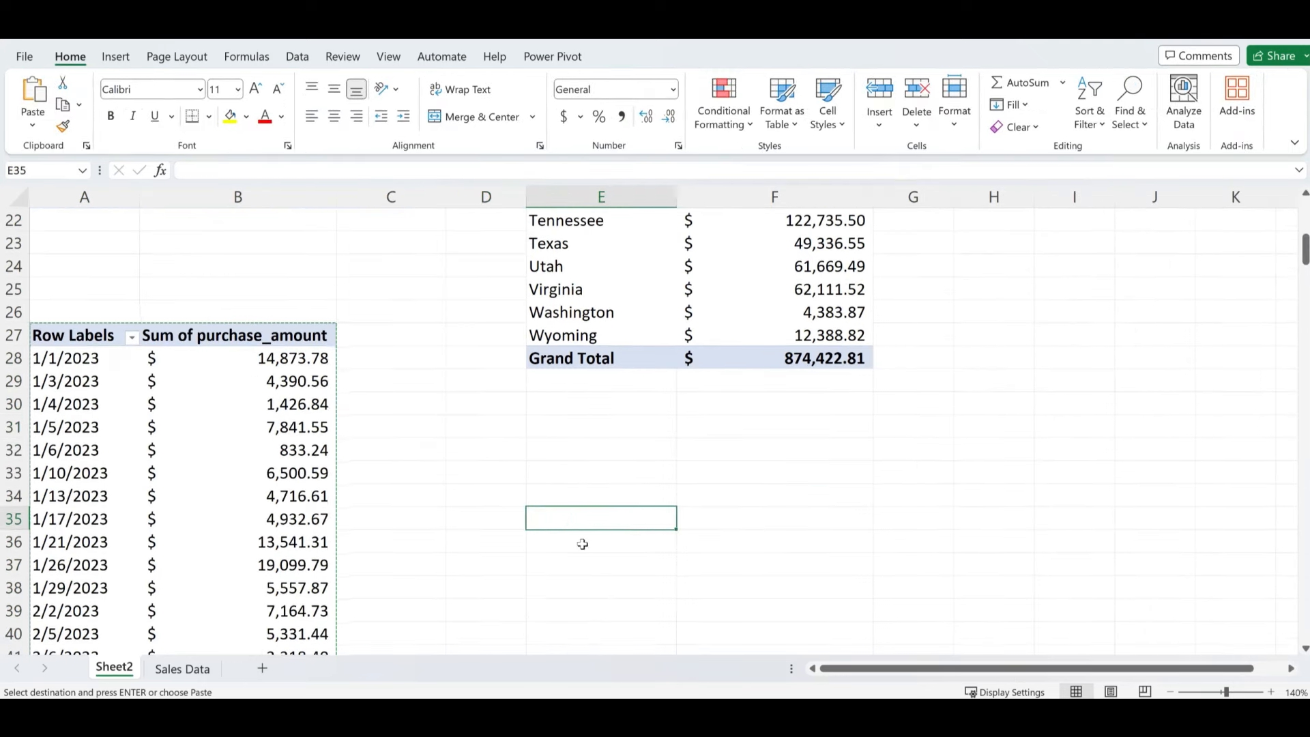
{"action": "left_click", "coordinate": [582, 544]}
{"action": "key", "text": "ctrl+v"}
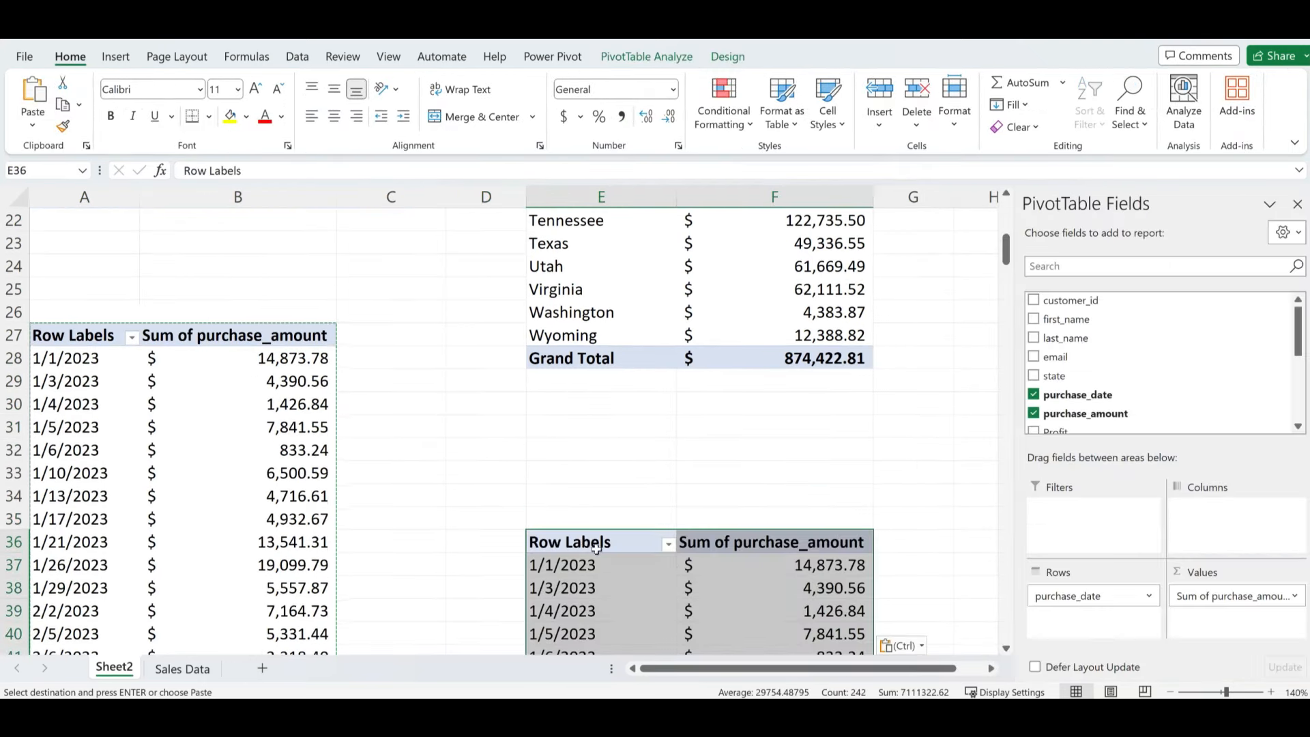
- Remove purchase_date from the copy's rows to show the $874,422.81 total, then re-add it
{"action": "left_click", "coordinate": [739, 594]}
{"action": "left_click_drag", "start_coordinate": [1065, 595], "coordinate": [847, 461]}
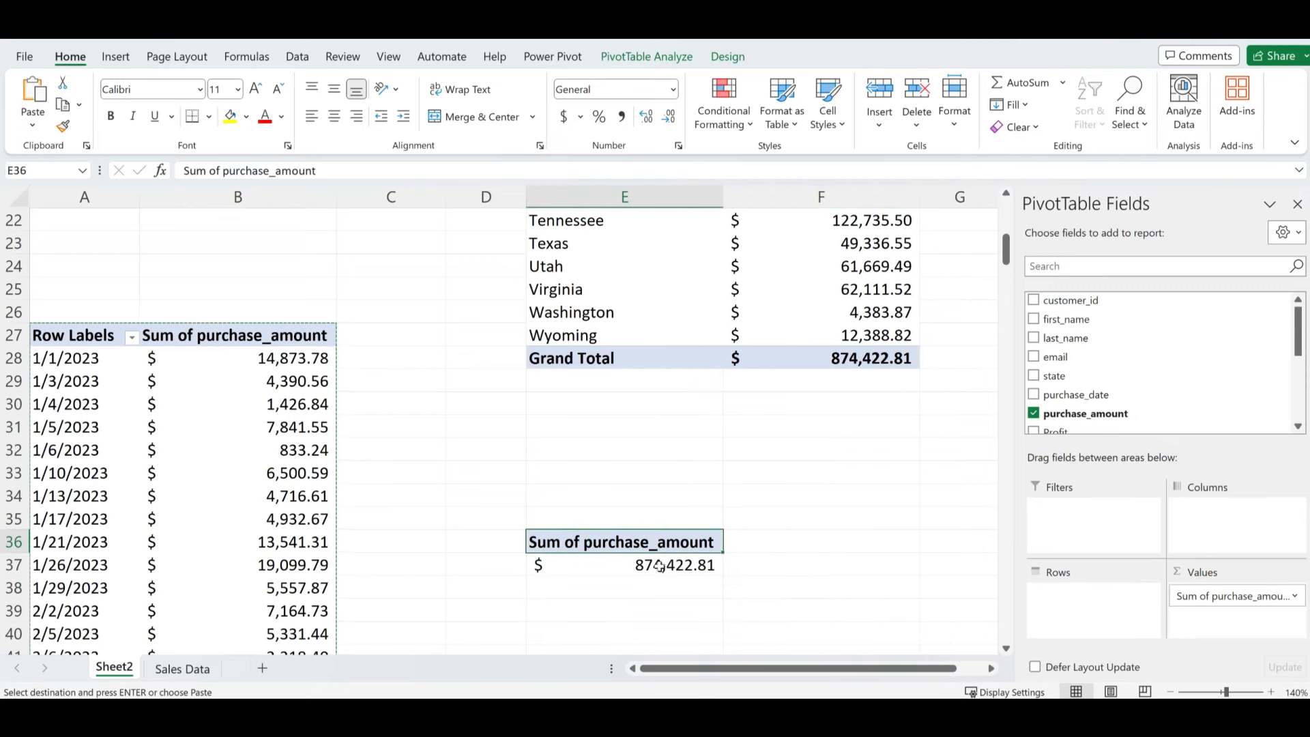
{"action": "mouse_move", "coordinate": [659, 566]}
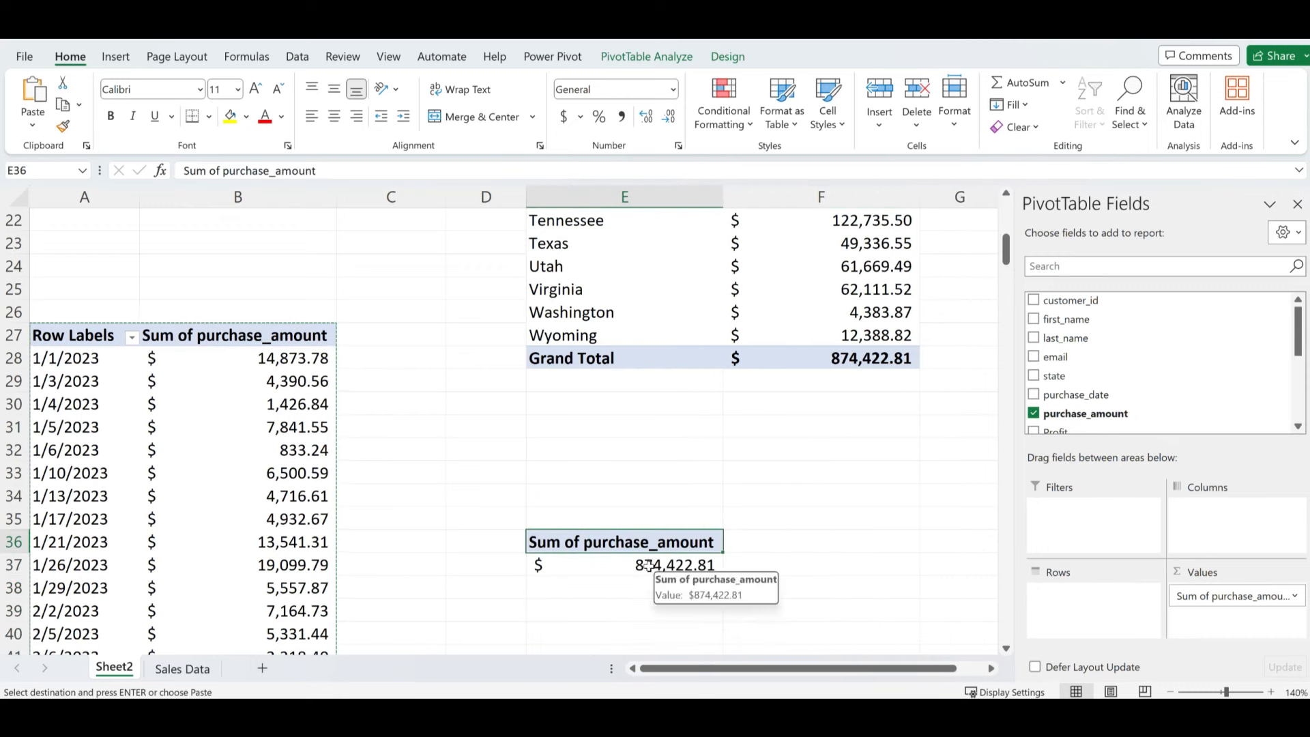
{"action": "left_click", "coordinate": [648, 565]}
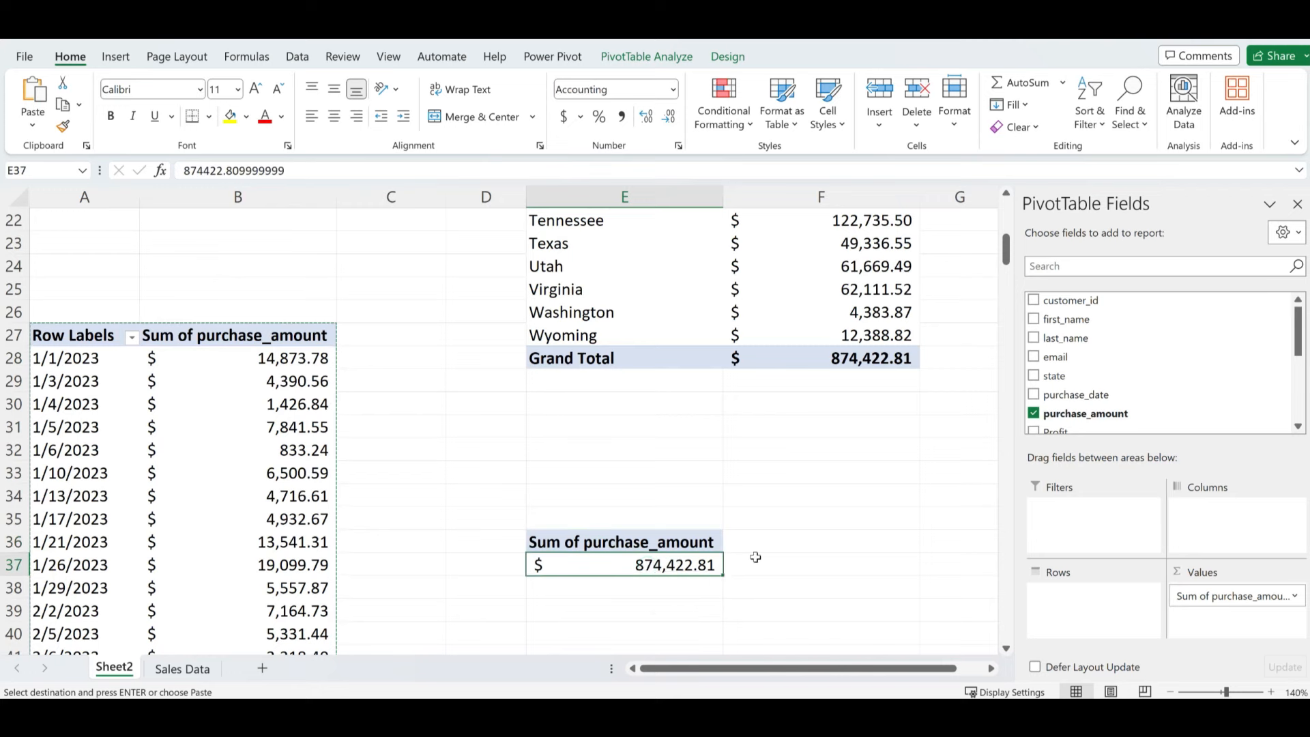
{"action": "scroll", "coordinate": [1072, 349], "scroll_direction": "down", "scroll_amount": 3}
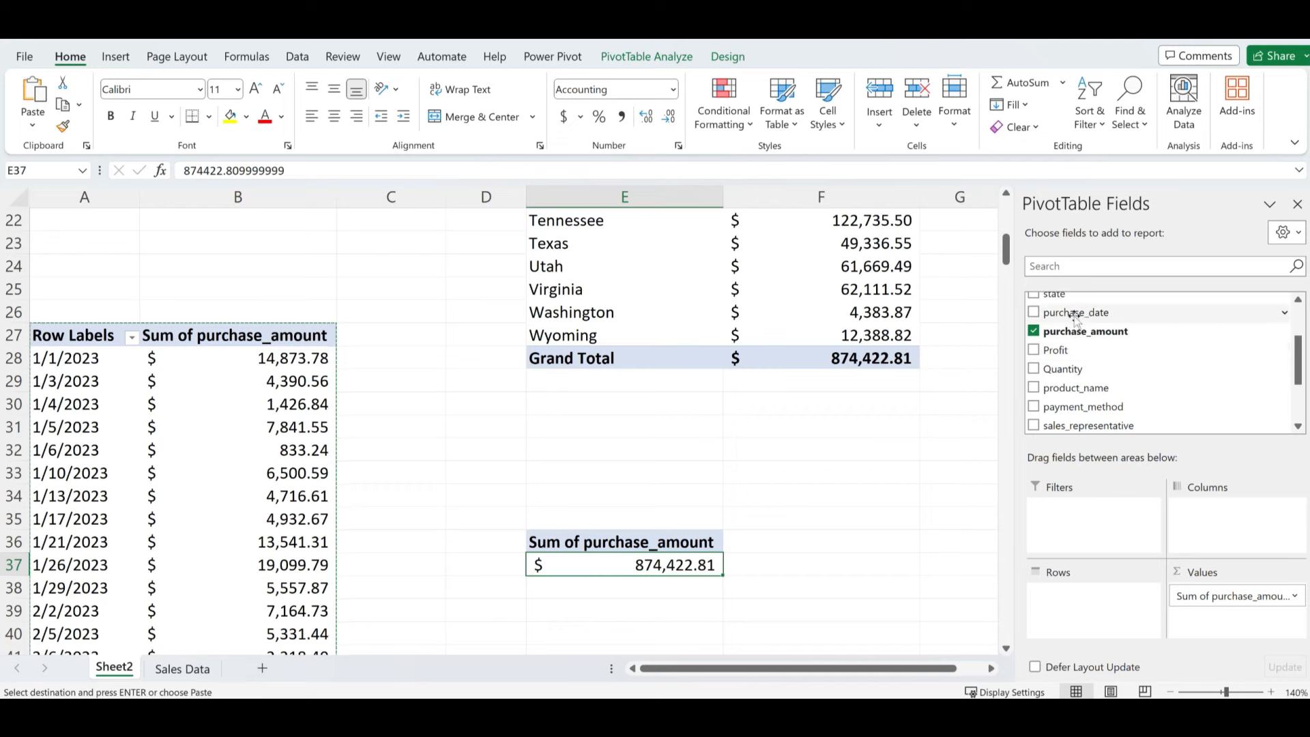
{"action": "left_click_drag", "start_coordinate": [1076, 312], "coordinate": [1085, 608]}
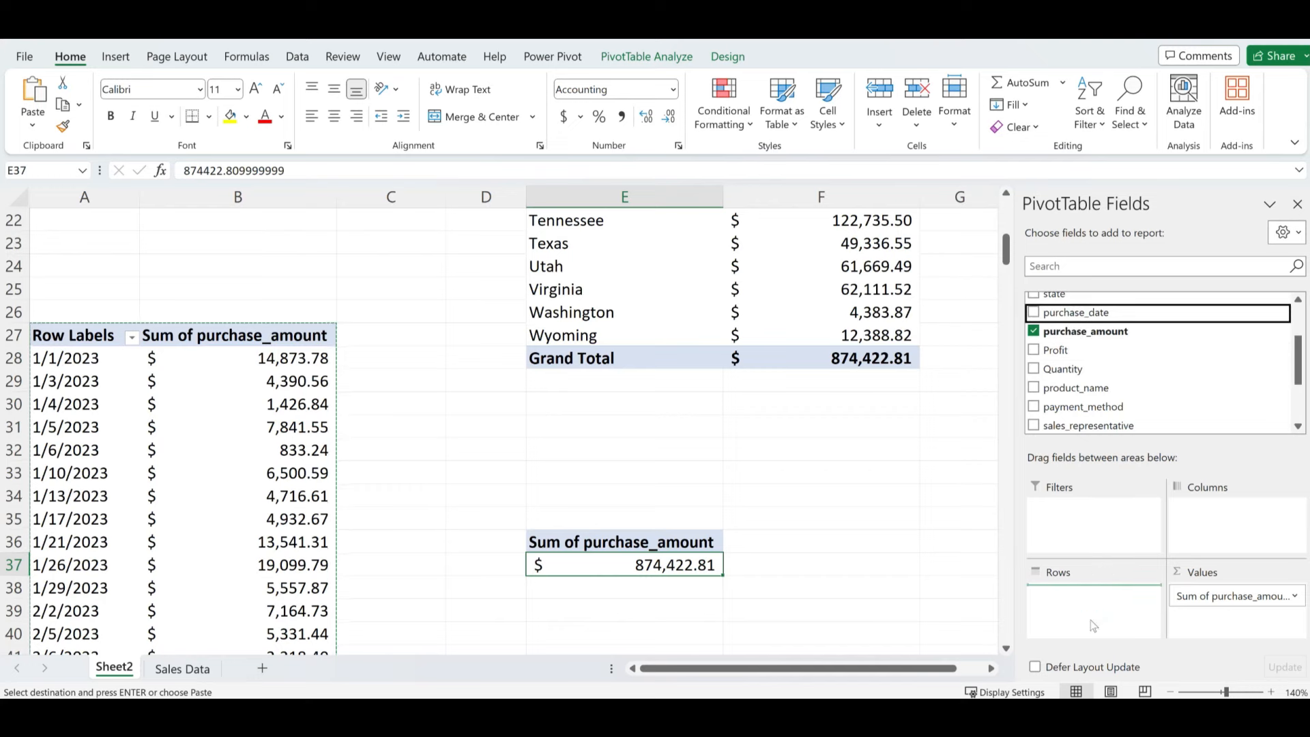
- Remove the plain purchase_date and Days fields from Rows, leaving only Months
{"action": "scroll", "coordinate": [709, 597], "scroll_direction": "down", "scroll_amount": 1}
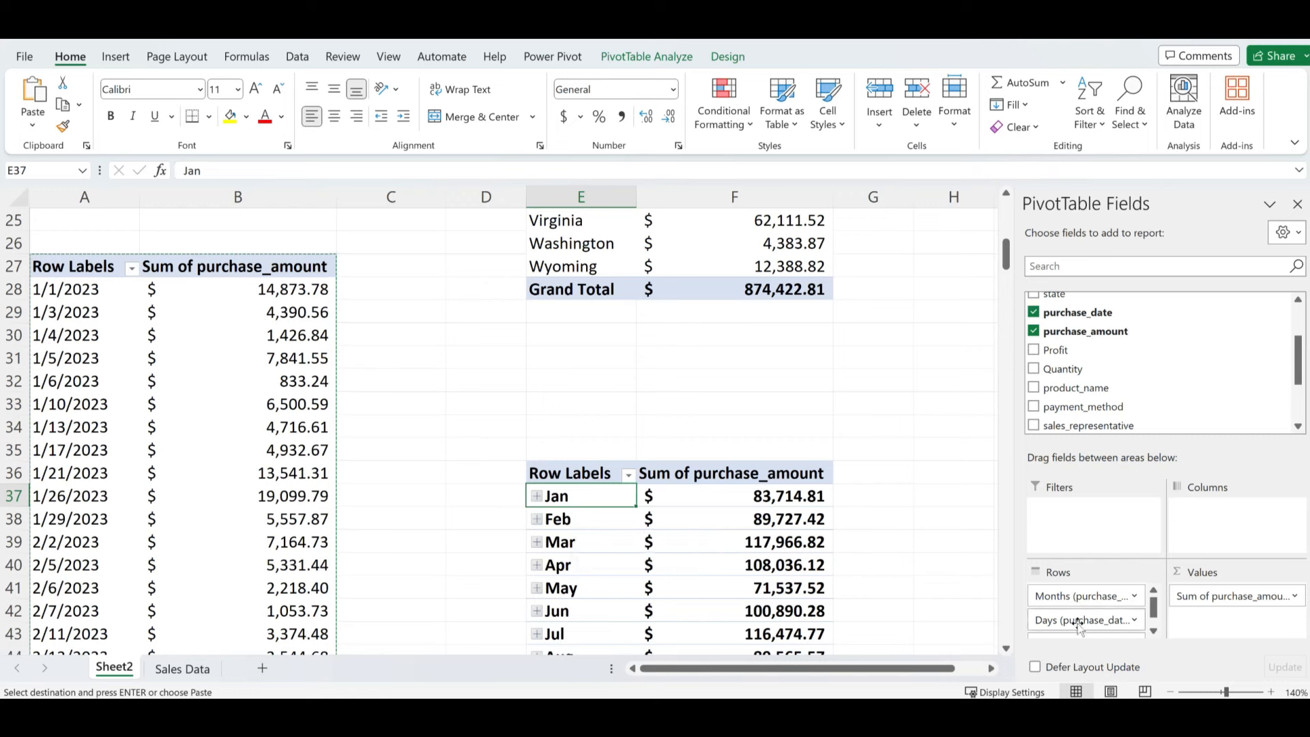
{"action": "left_click", "coordinate": [1154, 631]}
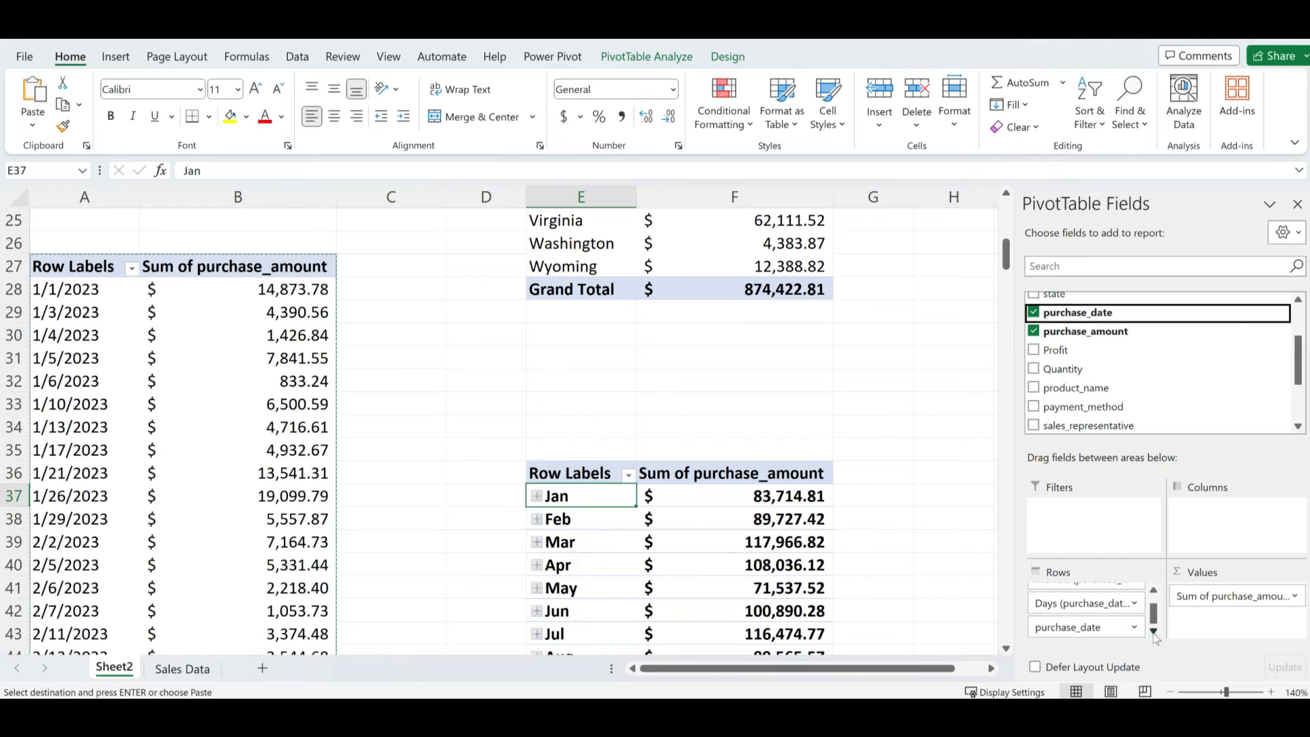
{"action": "left_click_drag", "start_coordinate": [1092, 627], "coordinate": [887, 409]}
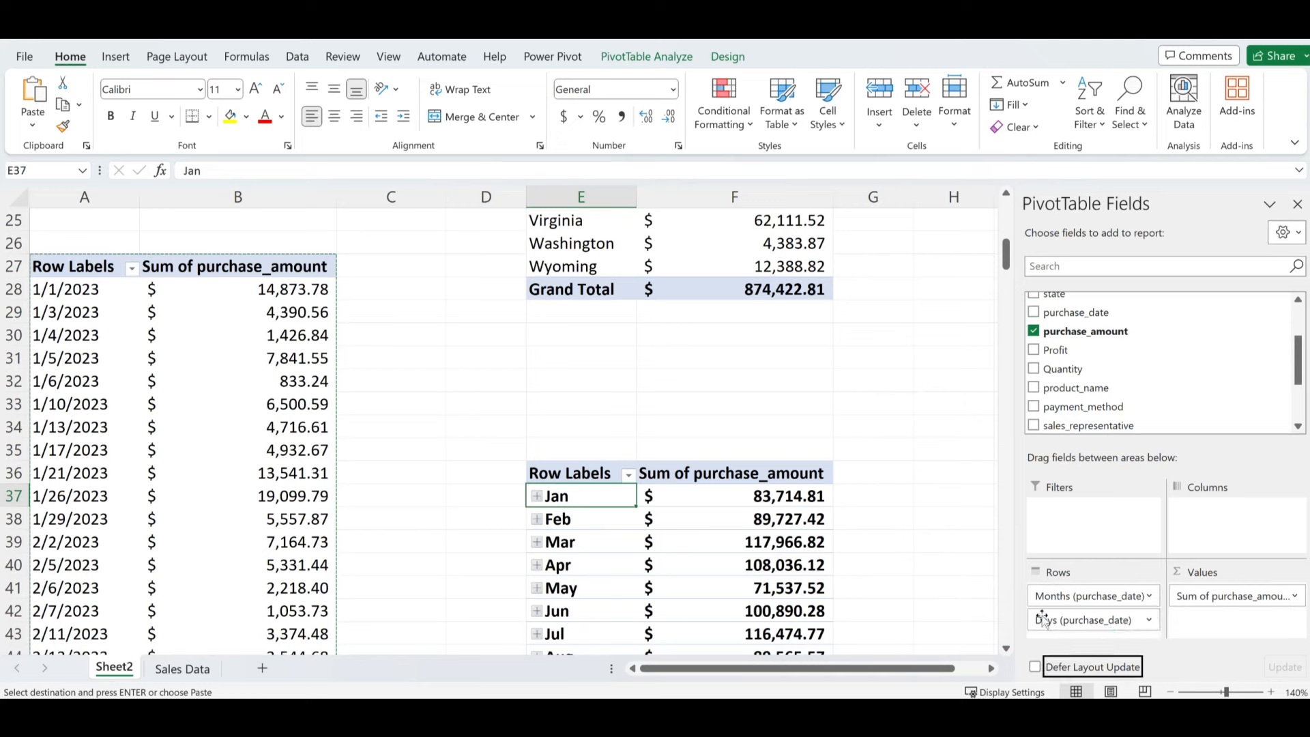
{"action": "left_click_drag", "start_coordinate": [1044, 617], "coordinate": [819, 451]}
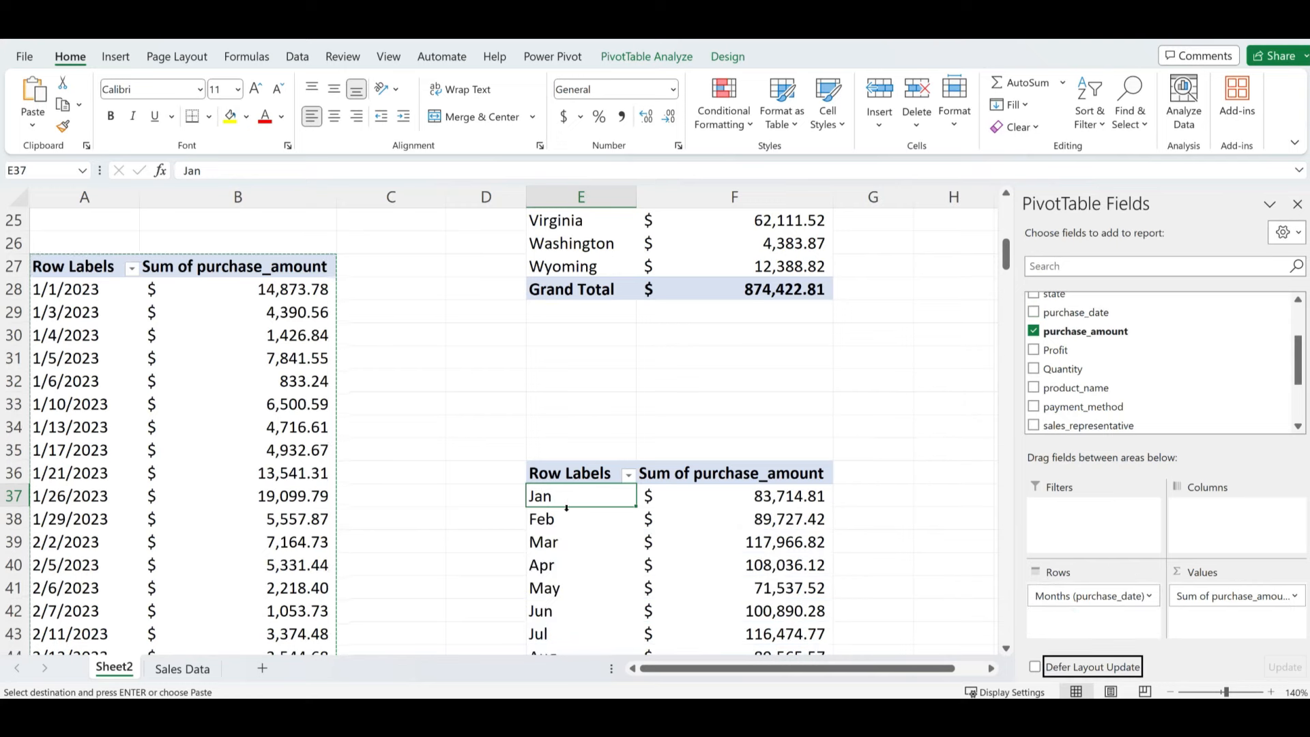
- Check the monthly totals, including Sep at $96,509.50 and Apr
{"action": "scroll", "coordinate": [589, 569], "scroll_direction": "down", "scroll_amount": 2}
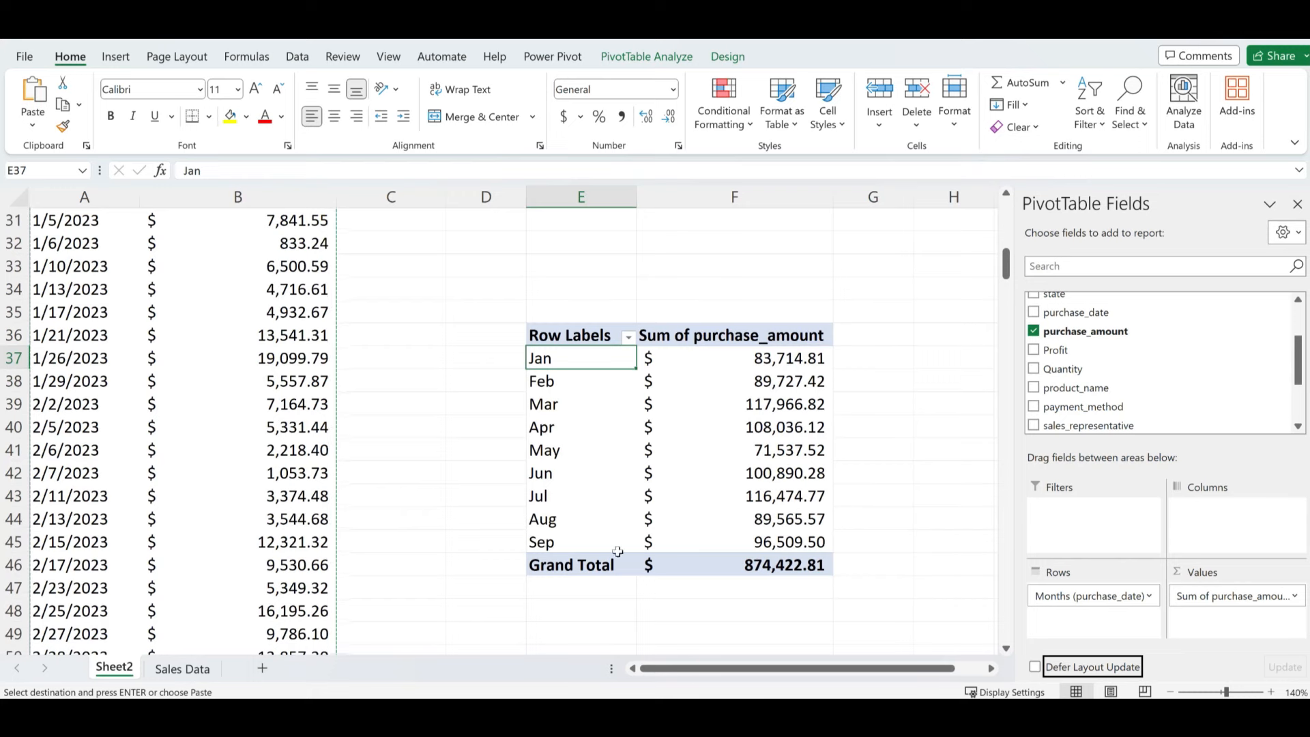
{"action": "left_click", "coordinate": [790, 535]}
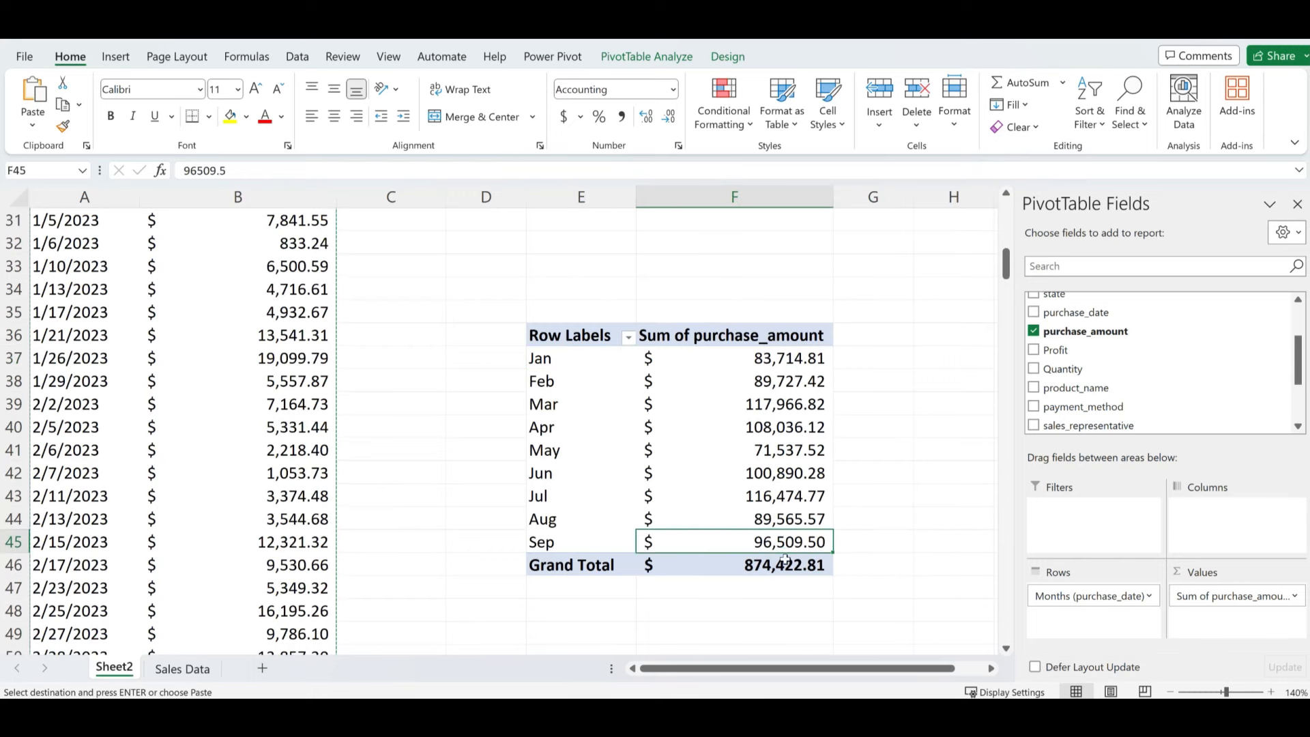
{"action": "scroll", "coordinate": [716, 534], "scroll_direction": "up", "scroll_amount": 1}
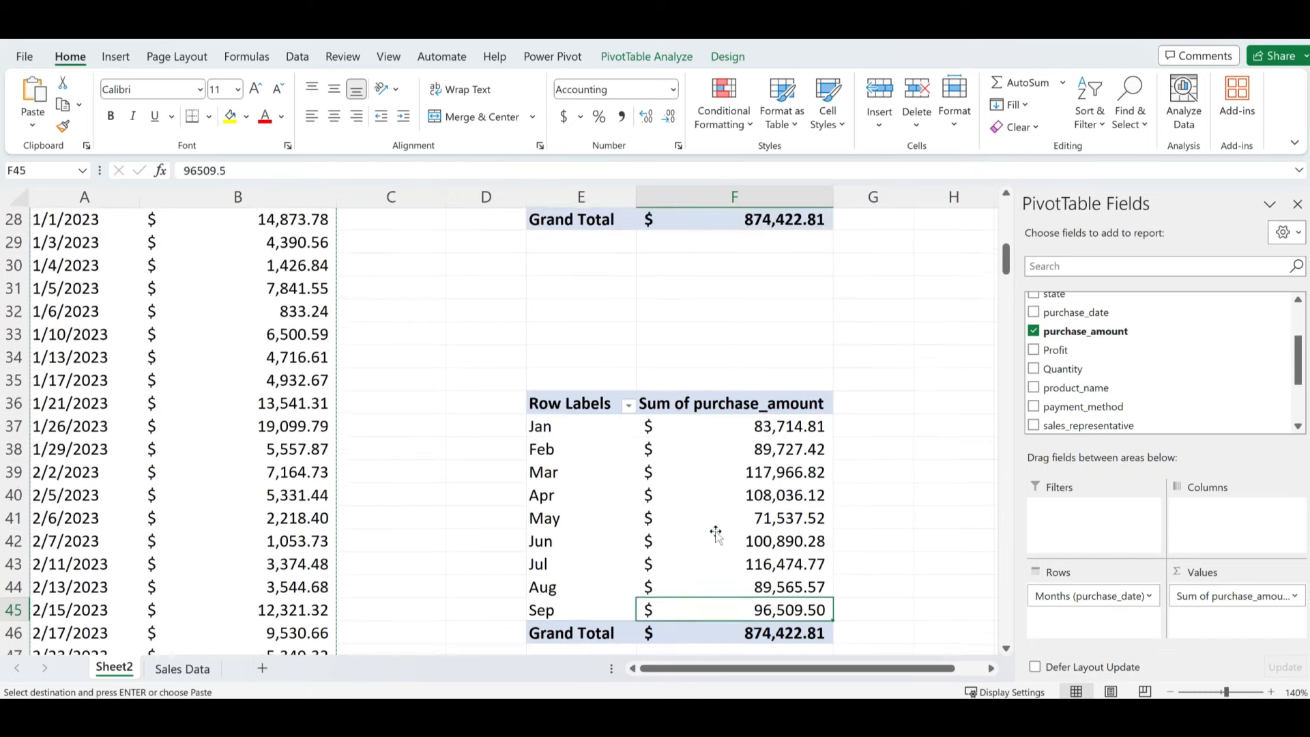
{"action": "left_click", "coordinate": [733, 494]}
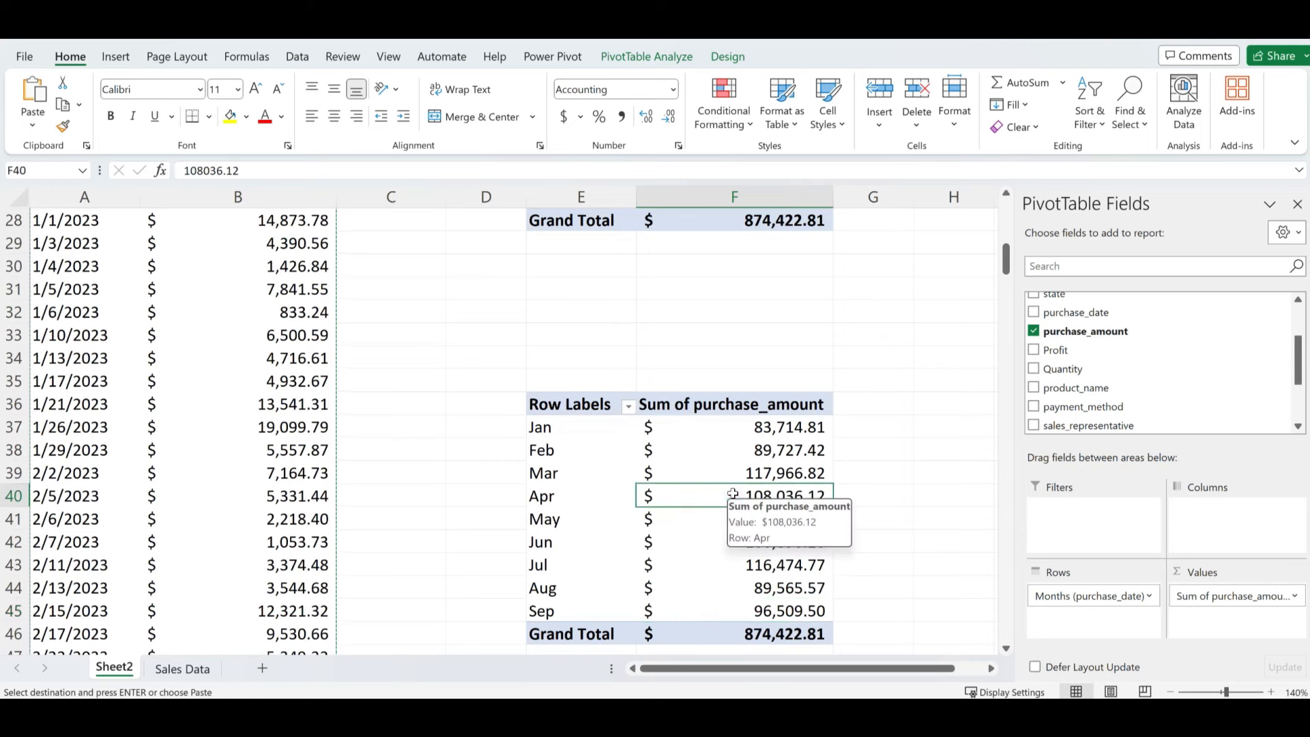
{"action": "mouse_move", "coordinate": [786, 430]}
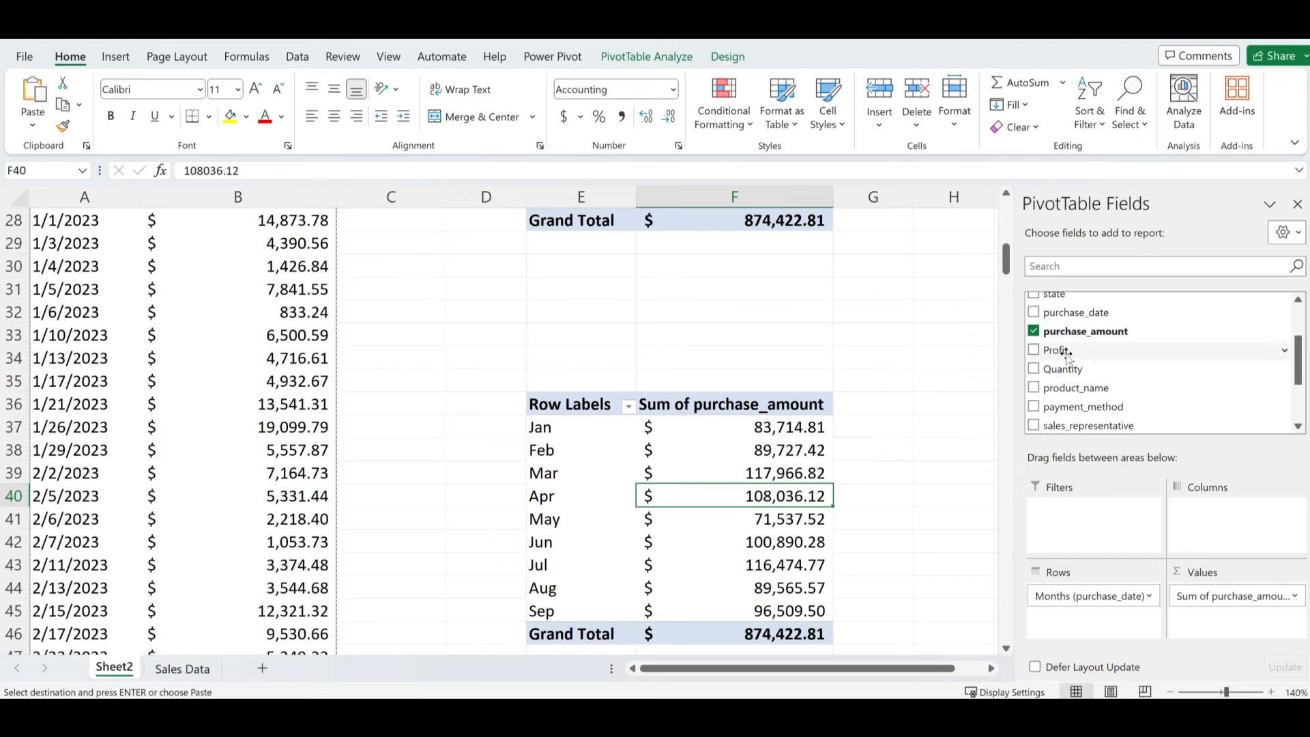
- Add Profit to Values, giving a Sum of Profit column totalling $727,706.81
{"action": "left_click_drag", "start_coordinate": [1085, 350], "coordinate": [1225, 631]}
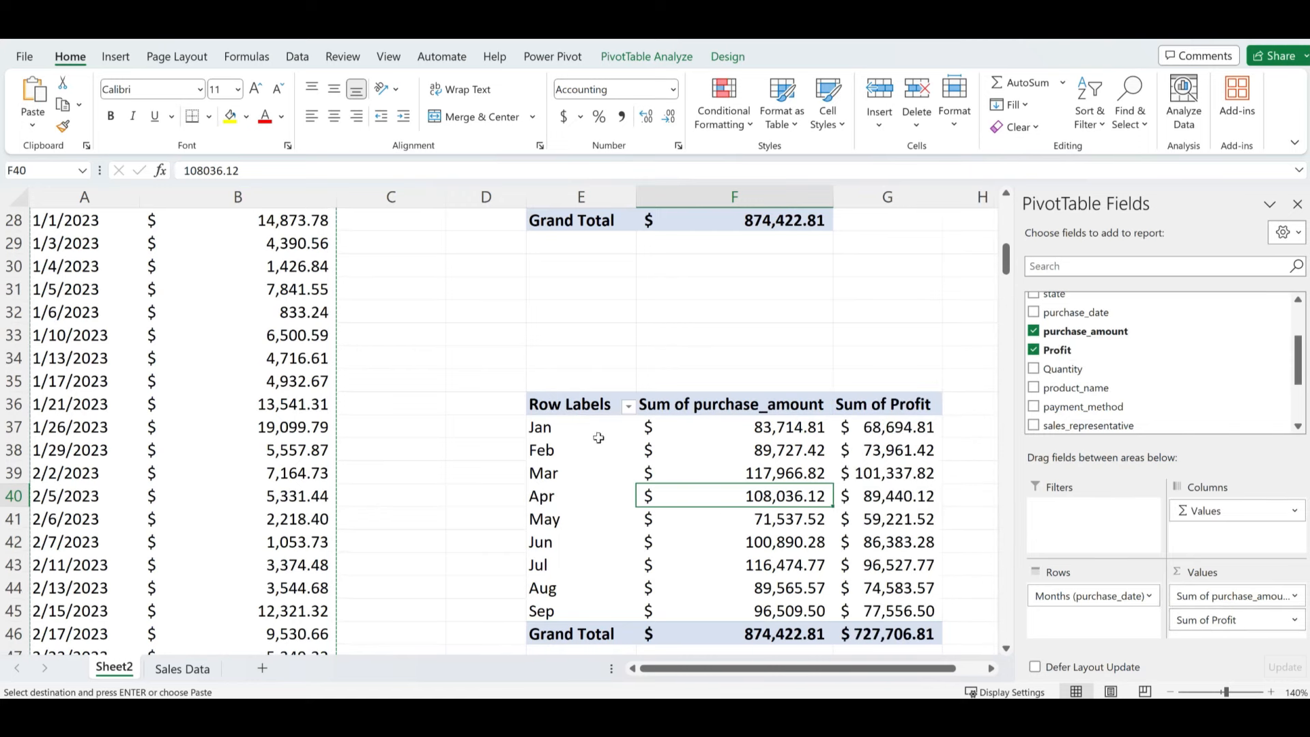
{"action": "left_click", "coordinate": [887, 428]}
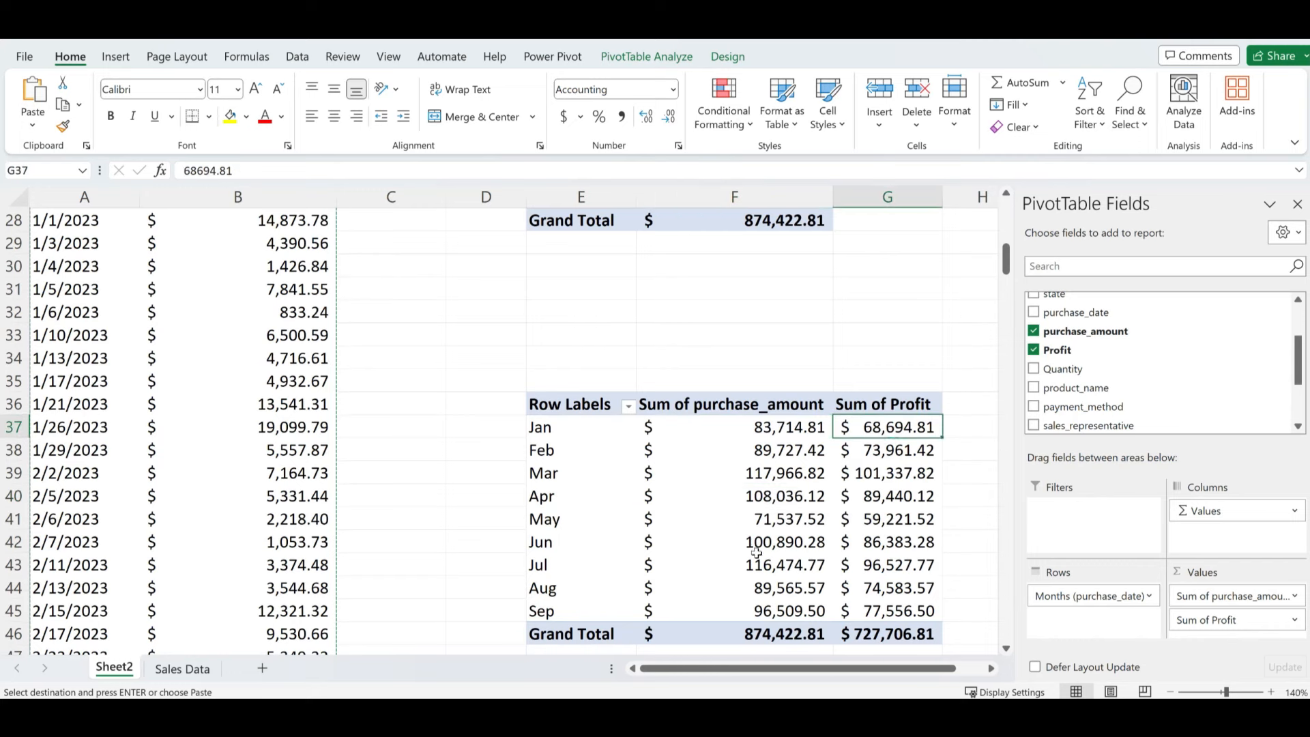
- Name the E36 monthly sales-and-profit pivot table SalesByMonth
{"action": "left_click", "coordinate": [887, 496]}
{"action": "left_click", "coordinate": [733, 565]}
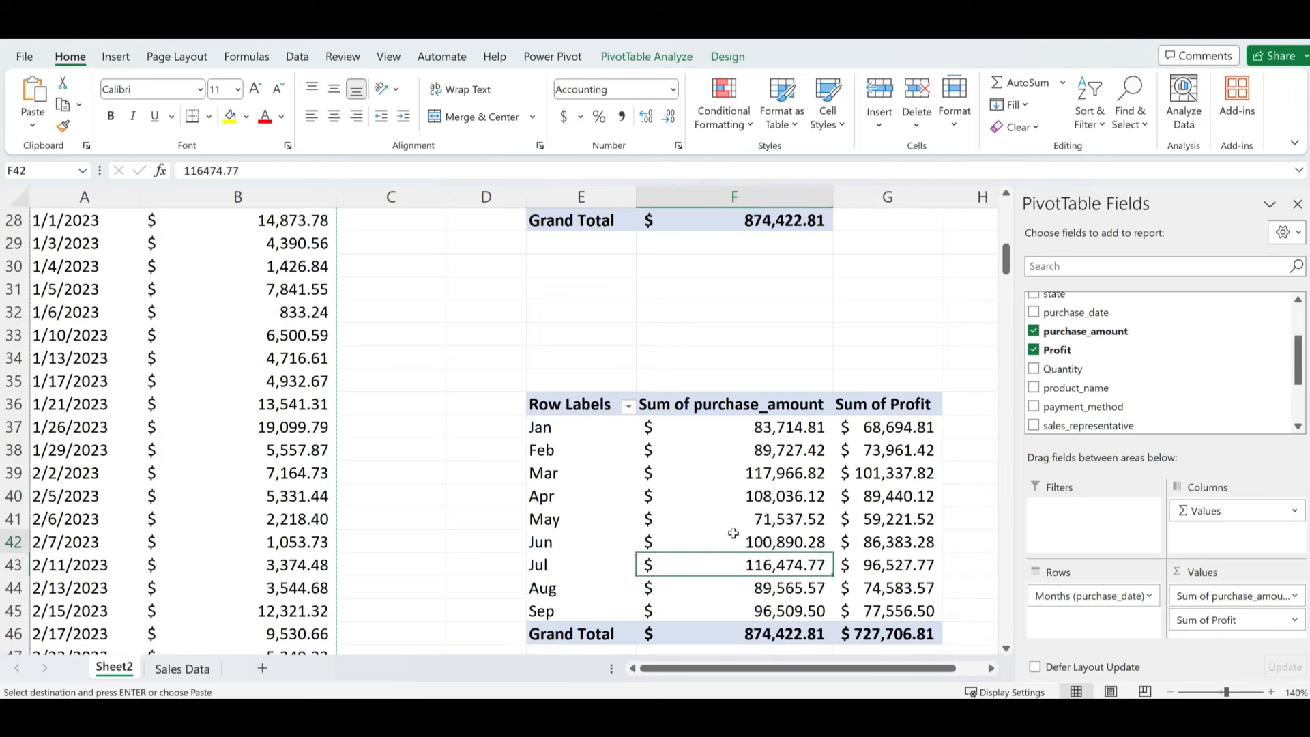
{"action": "left_click", "coordinate": [727, 542]}
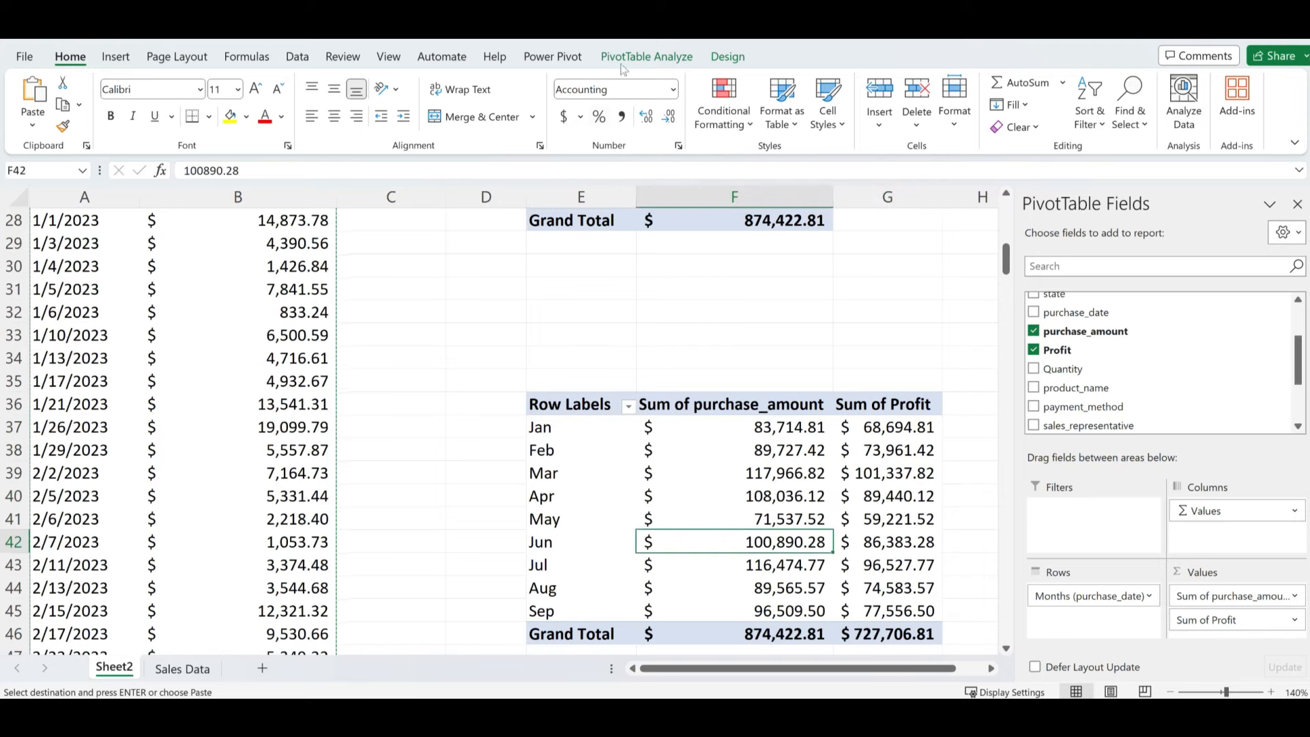
{"action": "left_click", "coordinate": [644, 56]}
{"action": "left_click", "coordinate": [68, 104]}
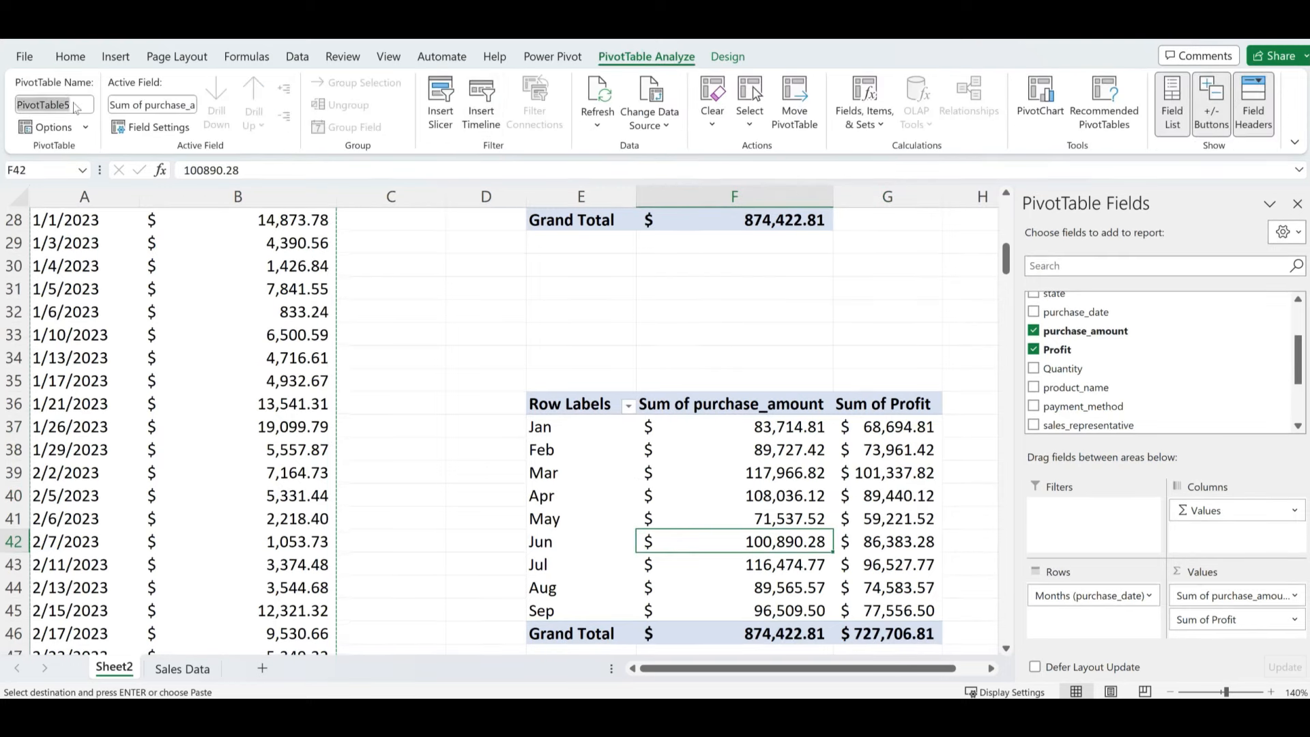
{"action": "type", "text": "SalesByMonth"}
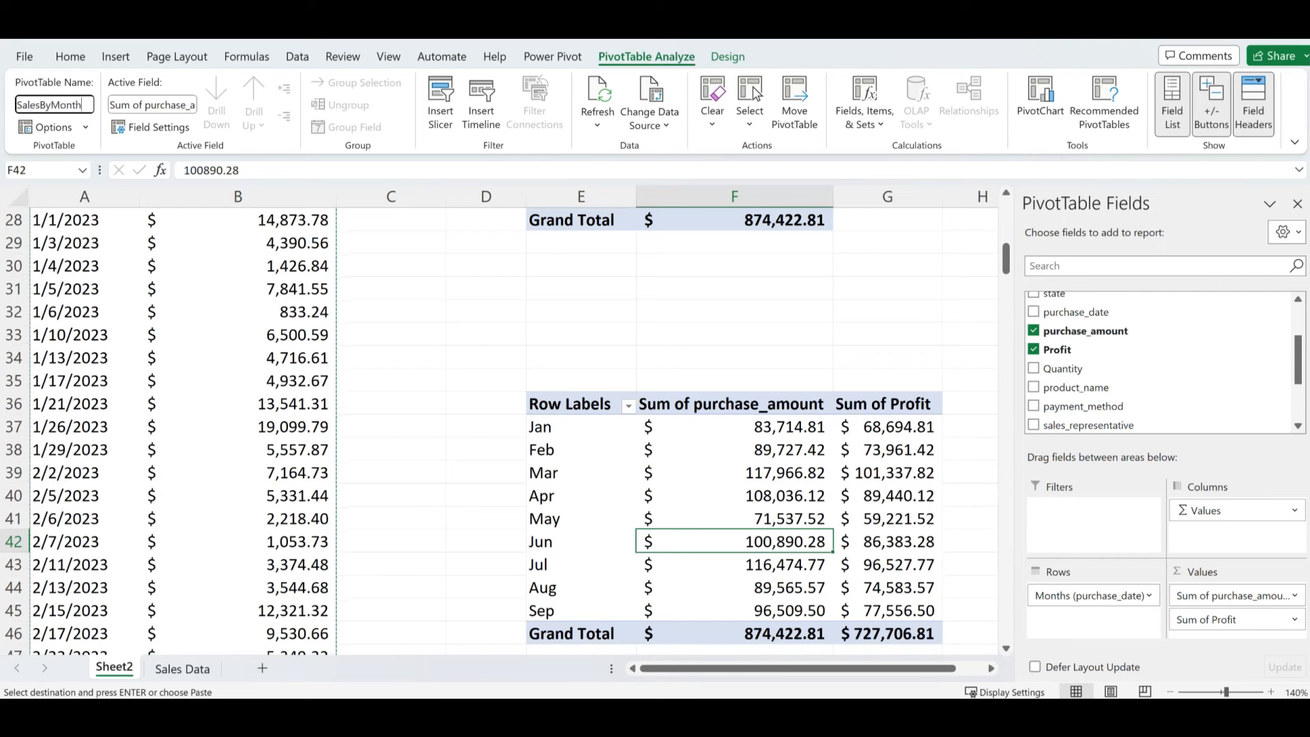
{"action": "key", "text": "Return"}
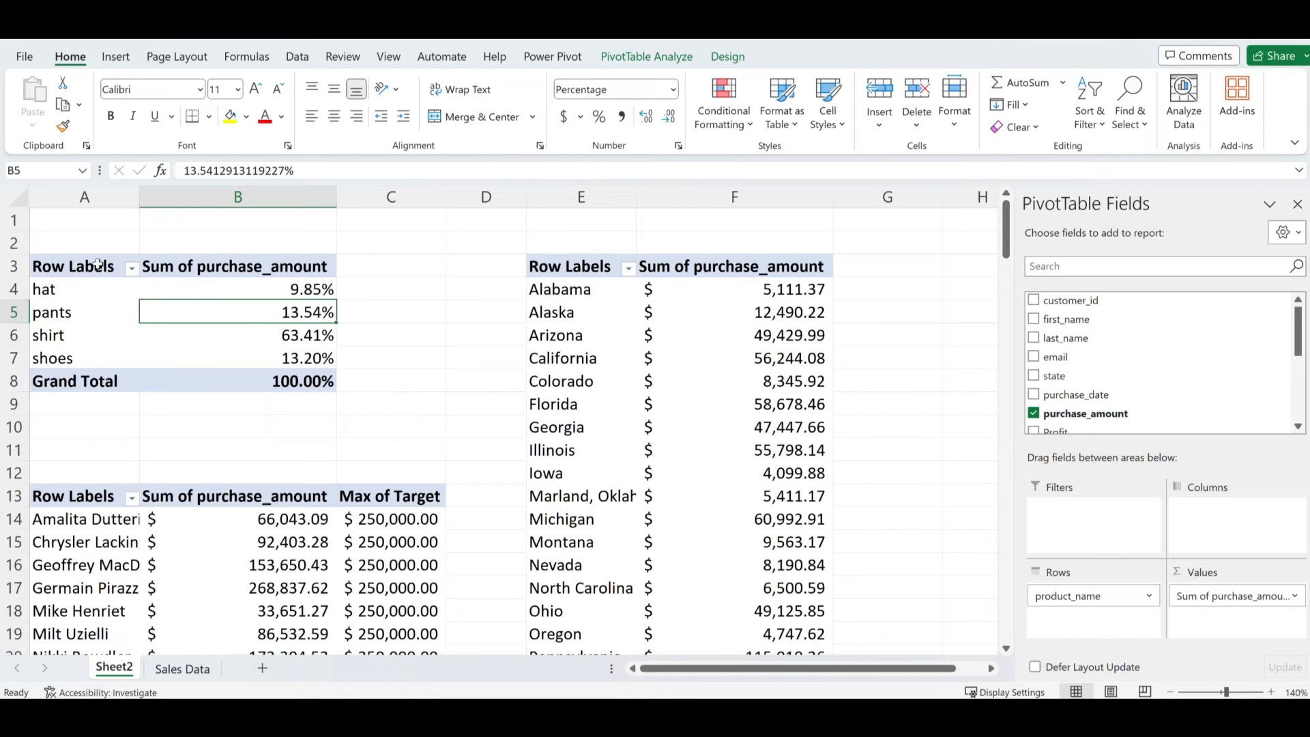
- From cell A4 of the product pivot, preview a Pie > Doughnut chart in Recommended Charts
{"action": "left_click", "coordinate": [120, 297]}
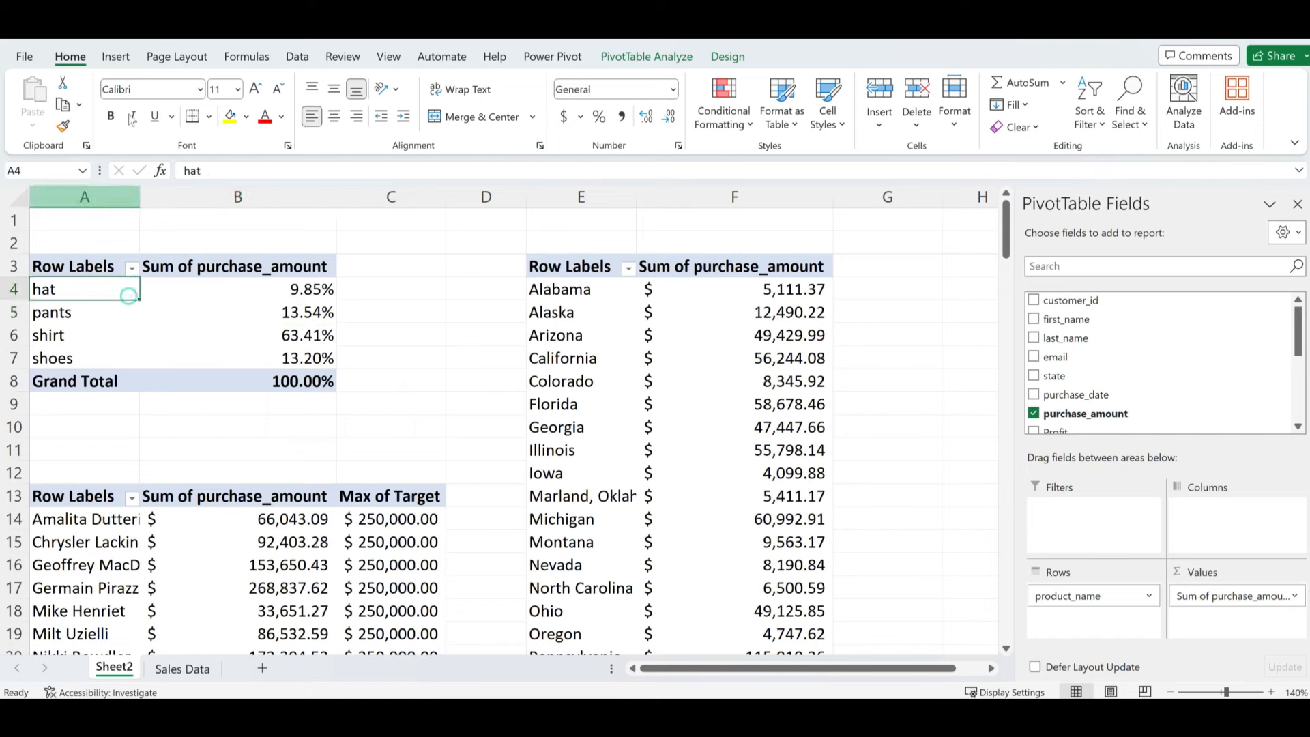
{"action": "left_click", "coordinate": [114, 58]}
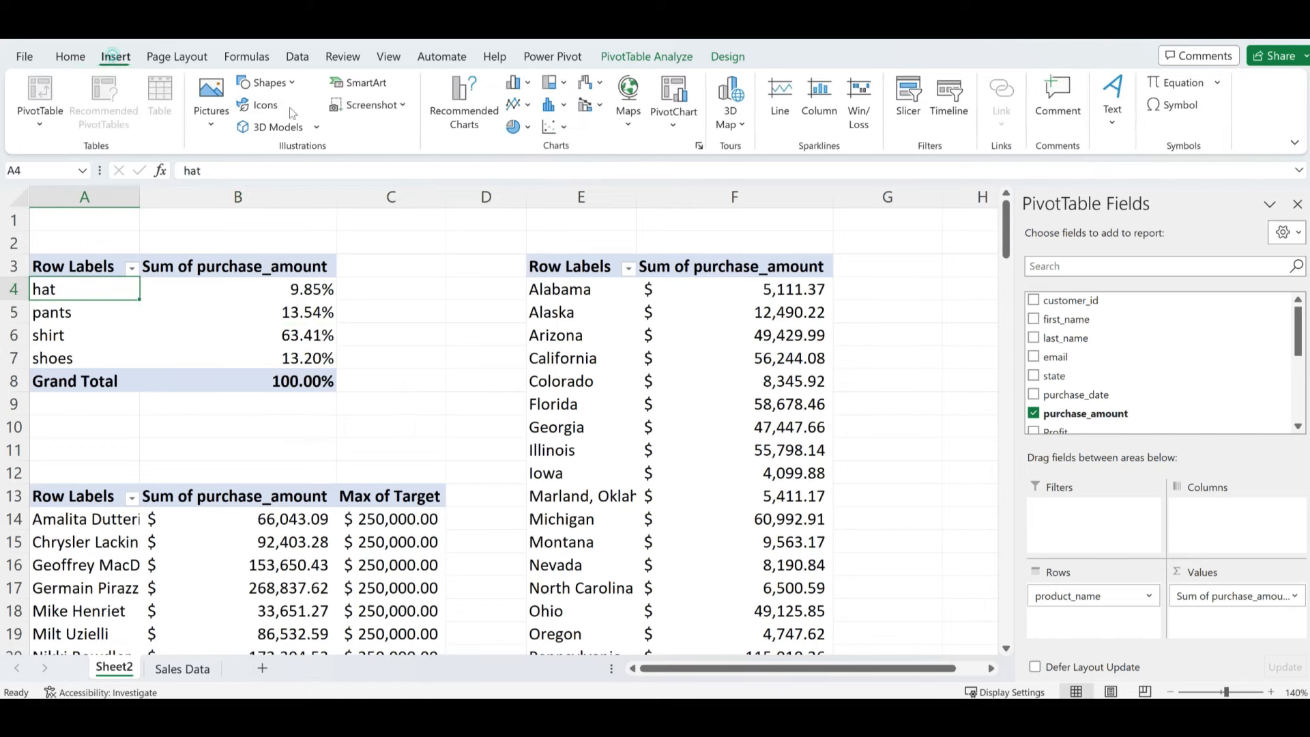
{"action": "left_click", "coordinate": [461, 98]}
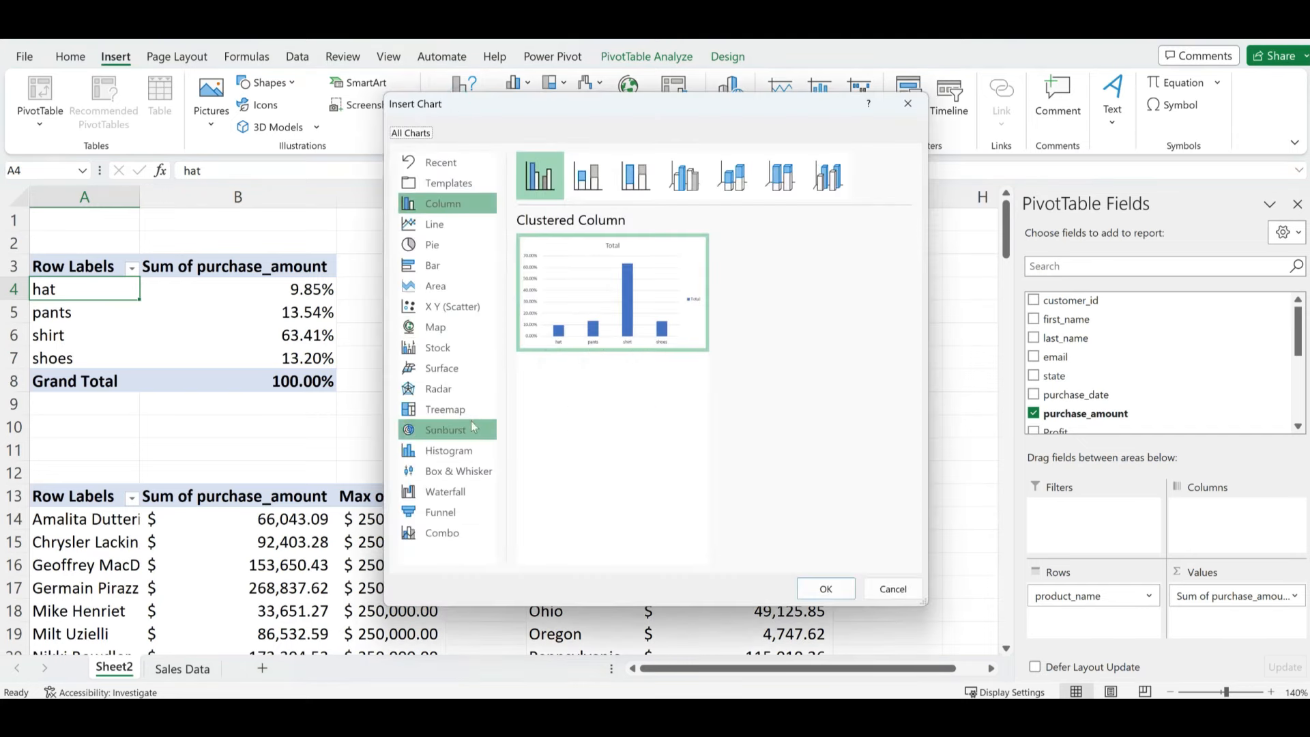
{"action": "left_click", "coordinate": [435, 246]}
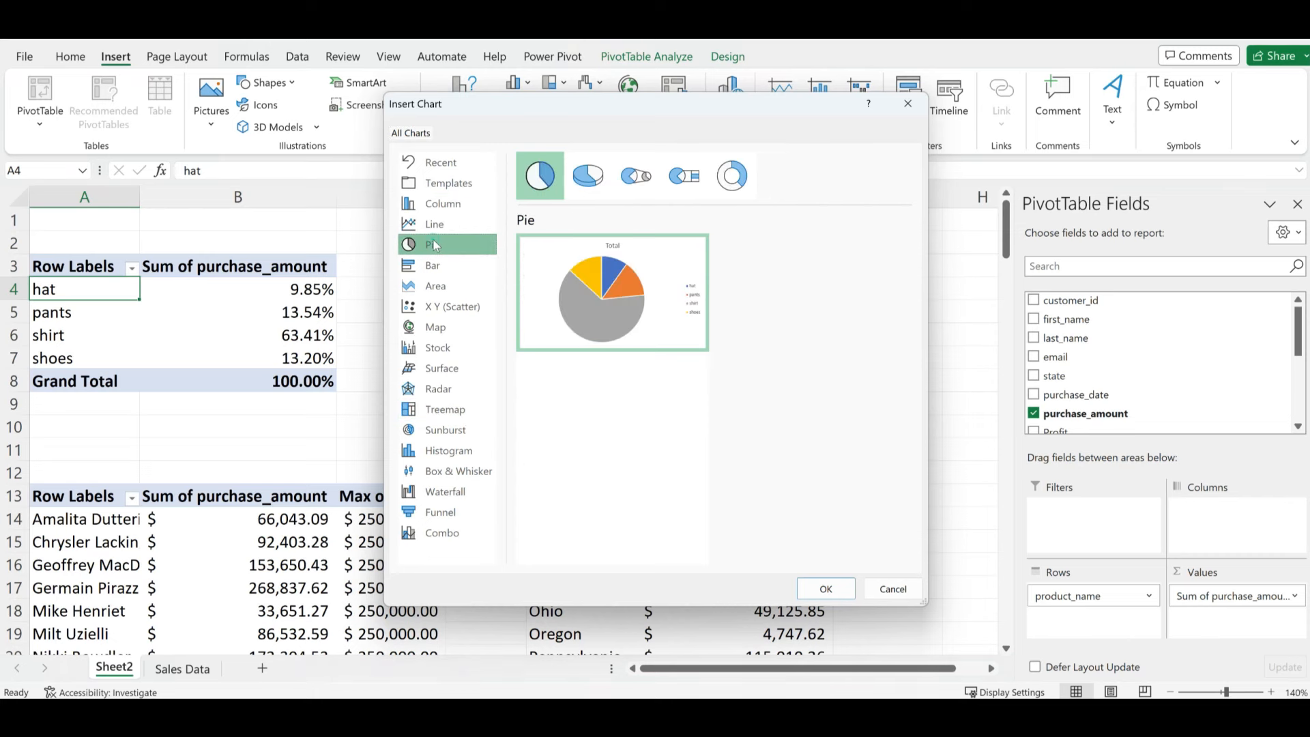
{"action": "left_click", "coordinate": [732, 176]}
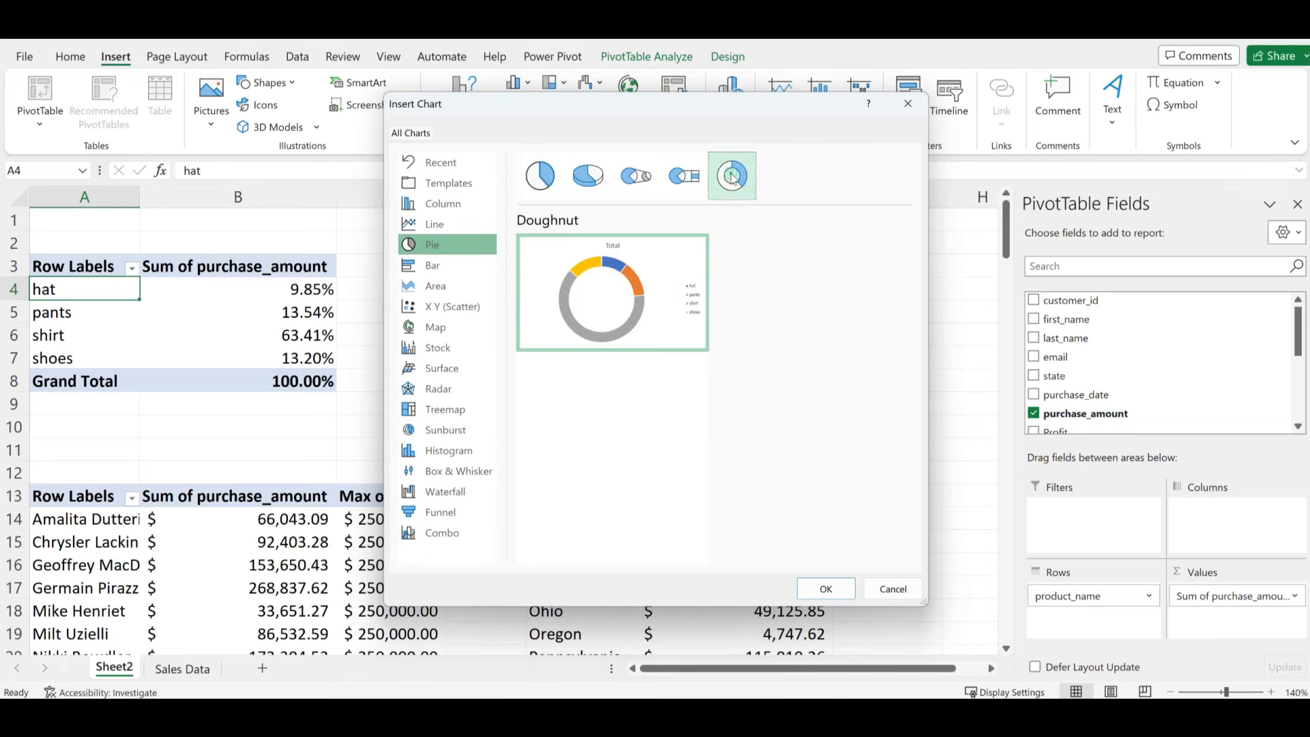
- Insert the doughnut chart, nudge it higher, and hide all field buttons on it
{"action": "left_click", "coordinate": [825, 590]}
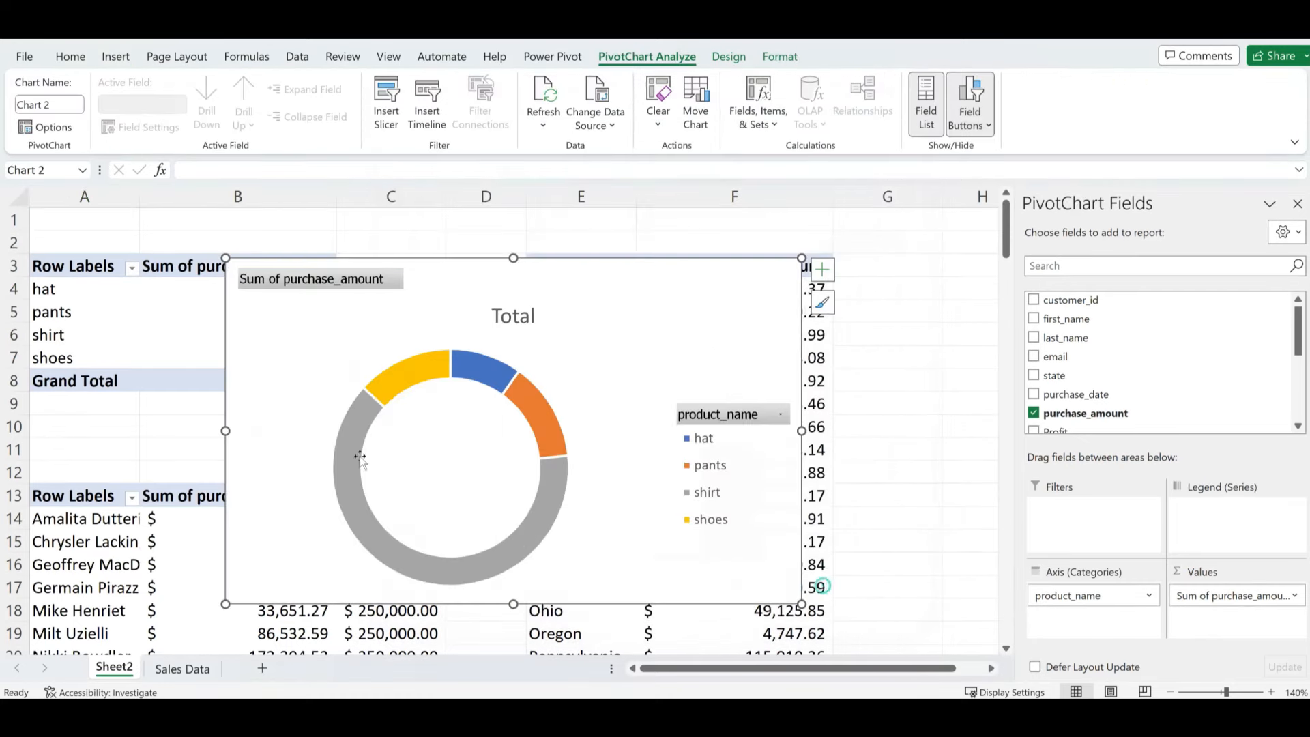
{"action": "left_click_drag", "start_coordinate": [700, 273], "coordinate": [708, 242]}
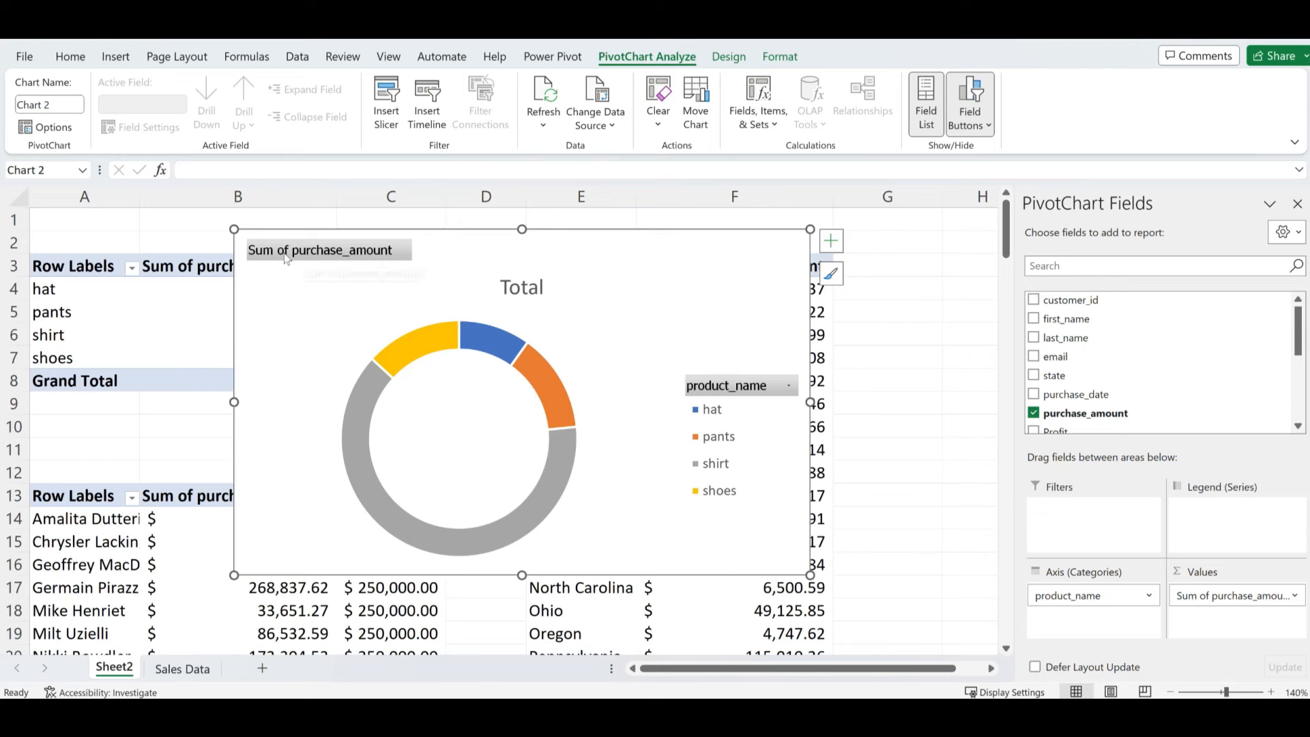
{"action": "right_click", "coordinate": [337, 251]}
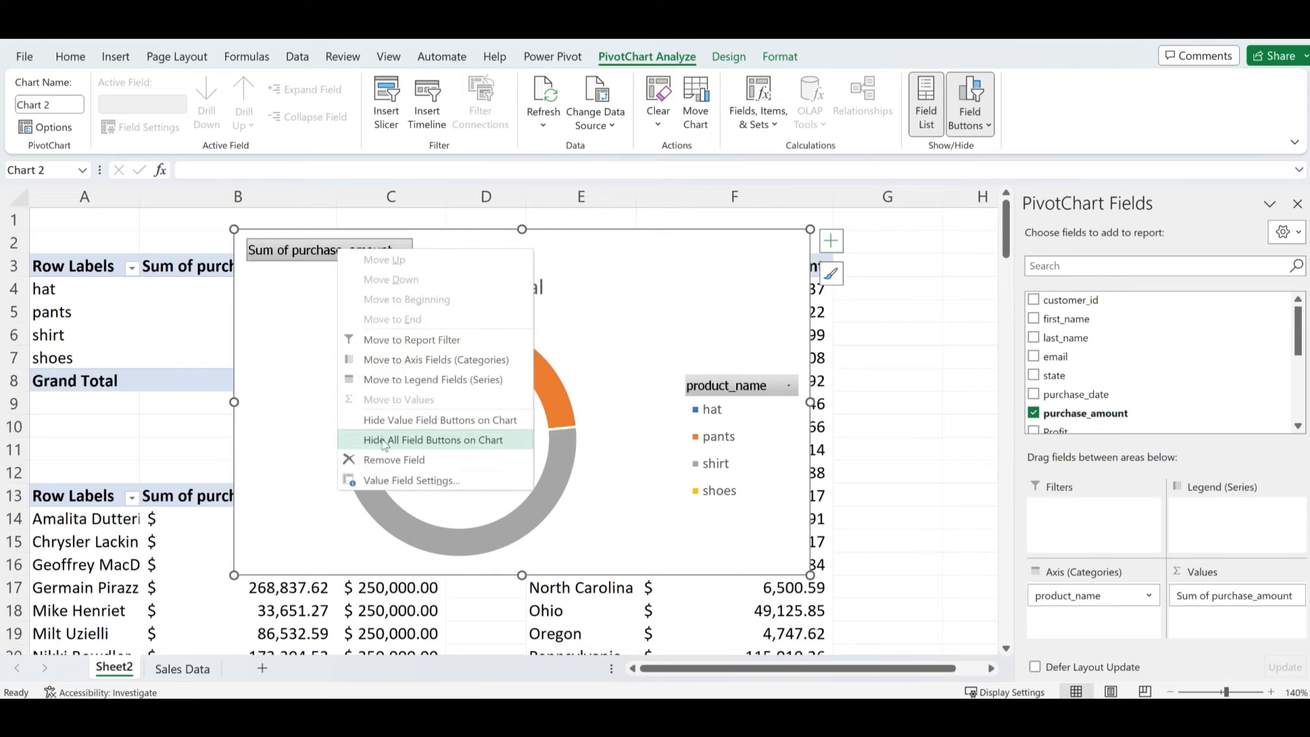
{"action": "left_click", "coordinate": [424, 441]}
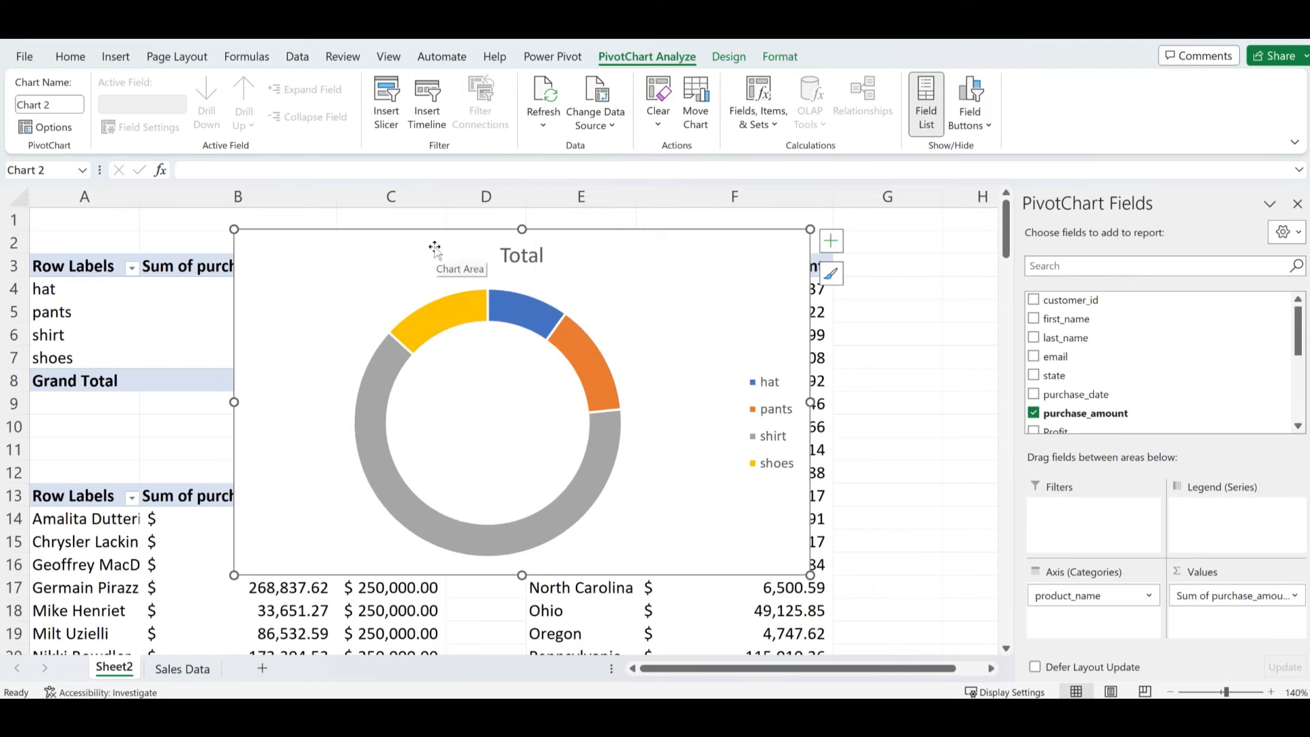
- Apply Chart Style 8 to the doughnut chart
{"action": "left_click", "coordinate": [728, 59]}
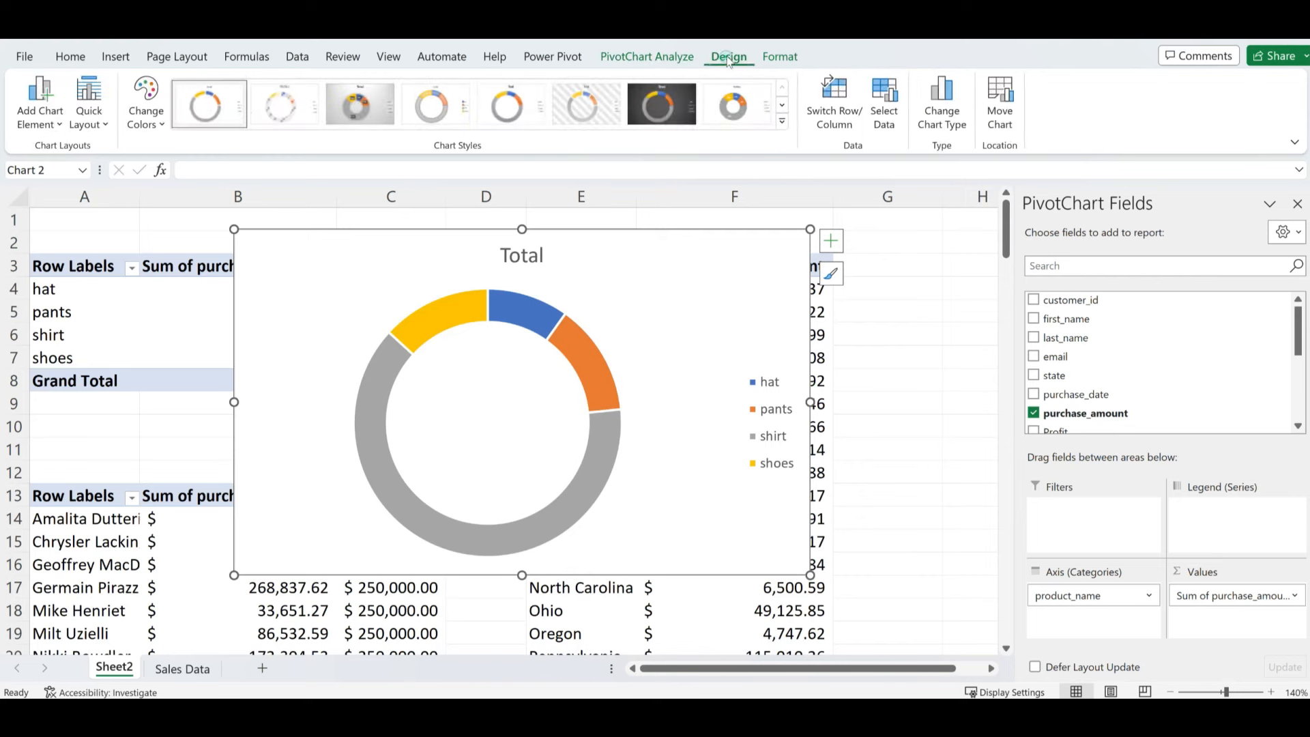
{"action": "left_click", "coordinate": [783, 121]}
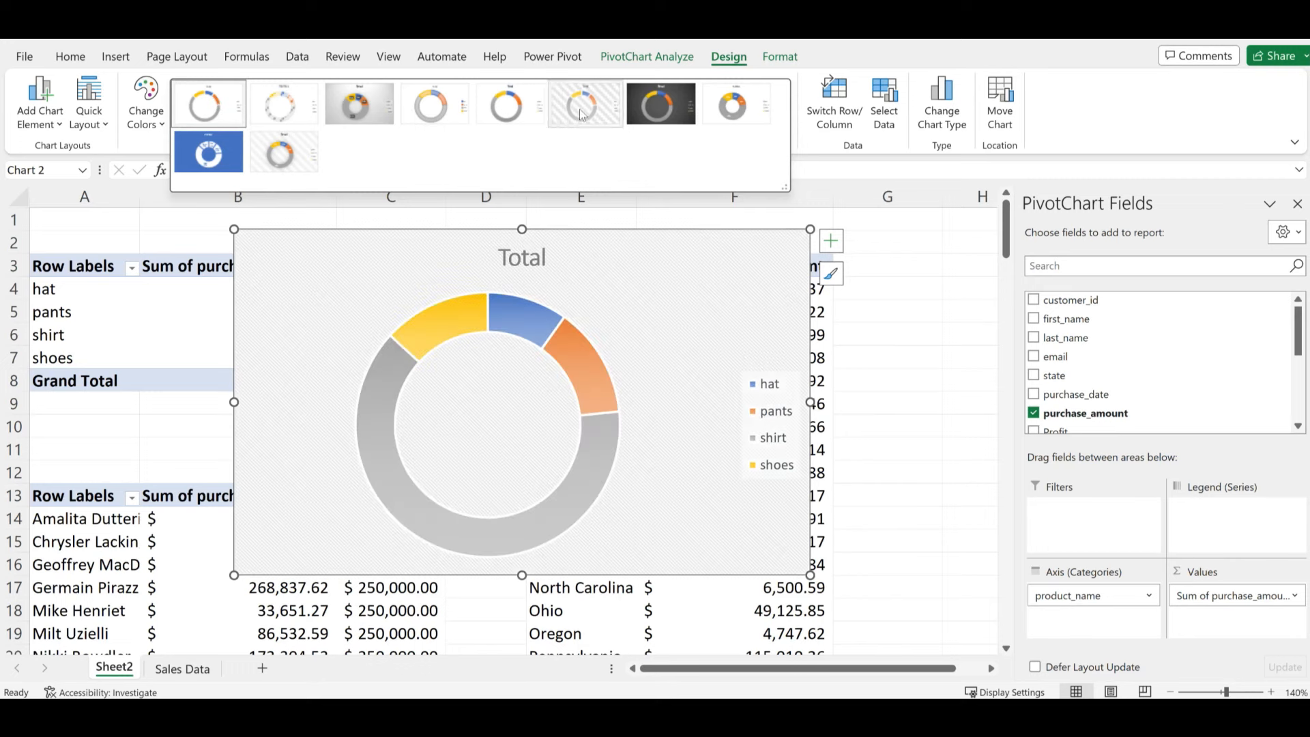
{"action": "left_click", "coordinate": [733, 107]}
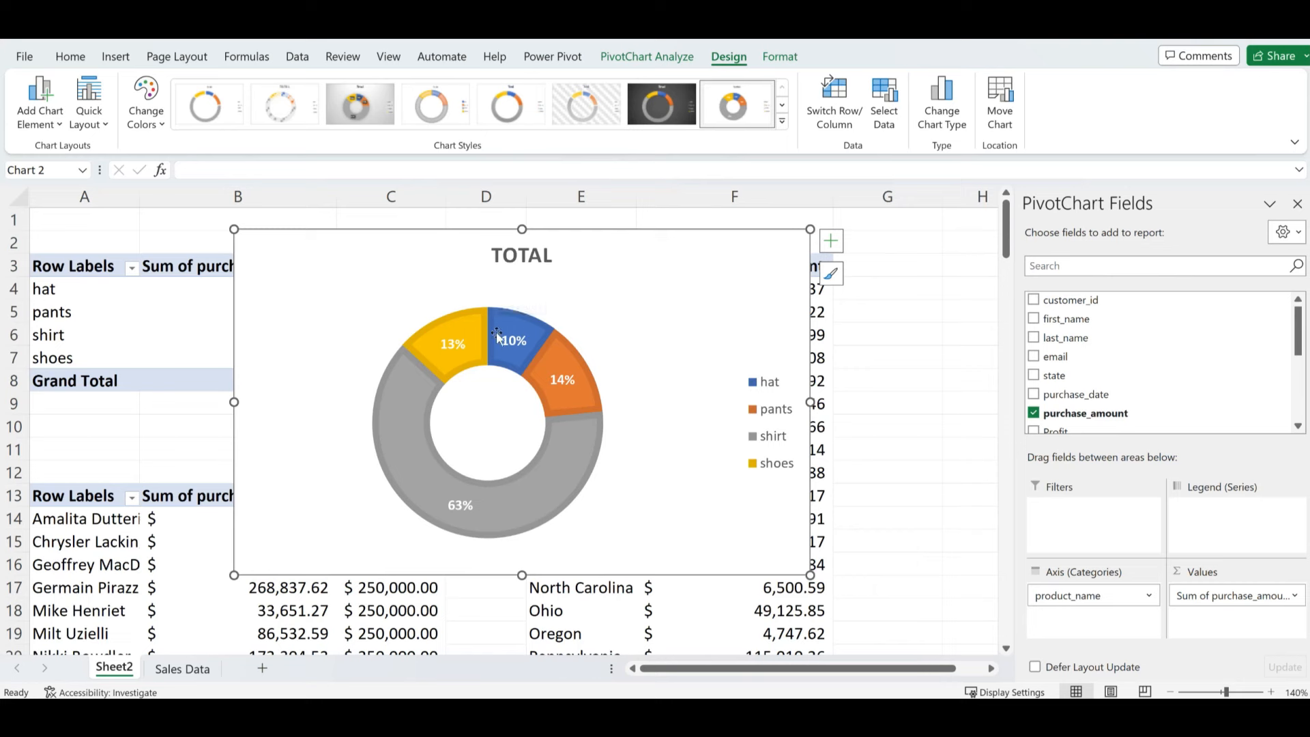
- Put the legend at the top and apply Quick Layout 2 for percentage slice labels
{"action": "left_click", "coordinate": [832, 241]}
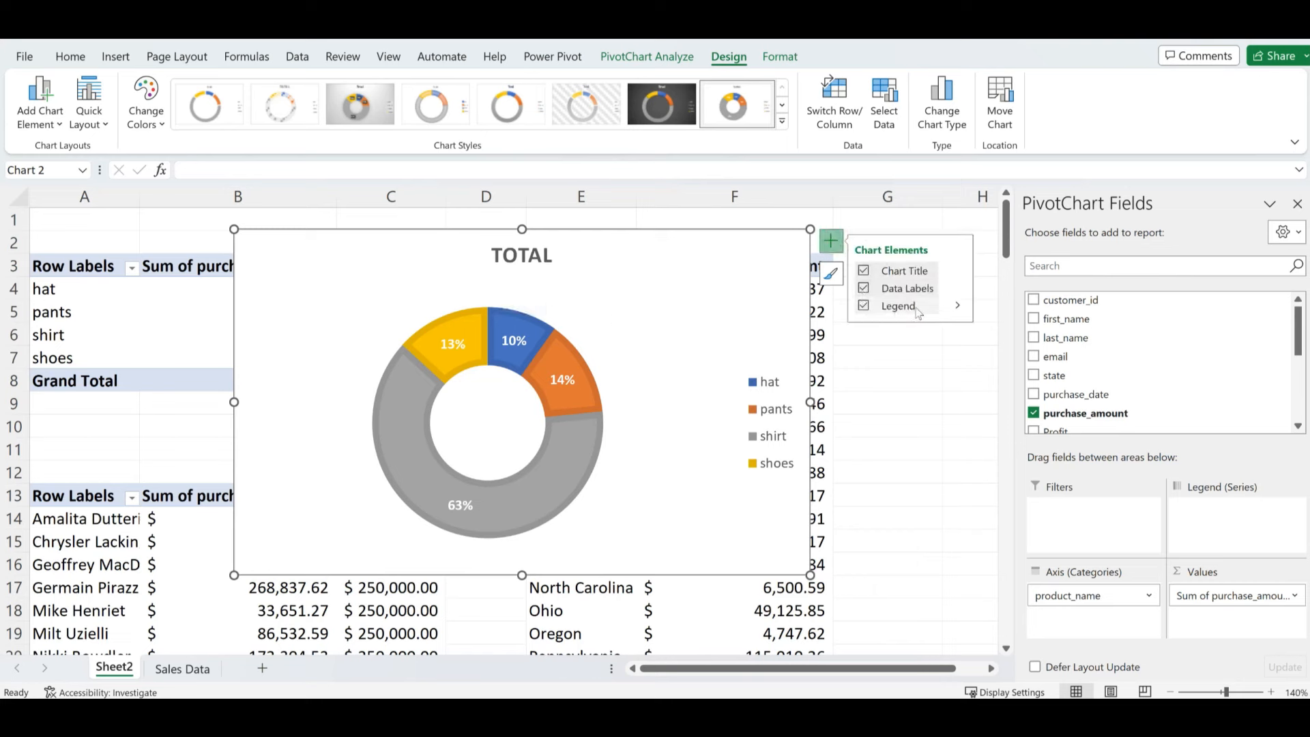
{"action": "left_click", "coordinate": [957, 305]}
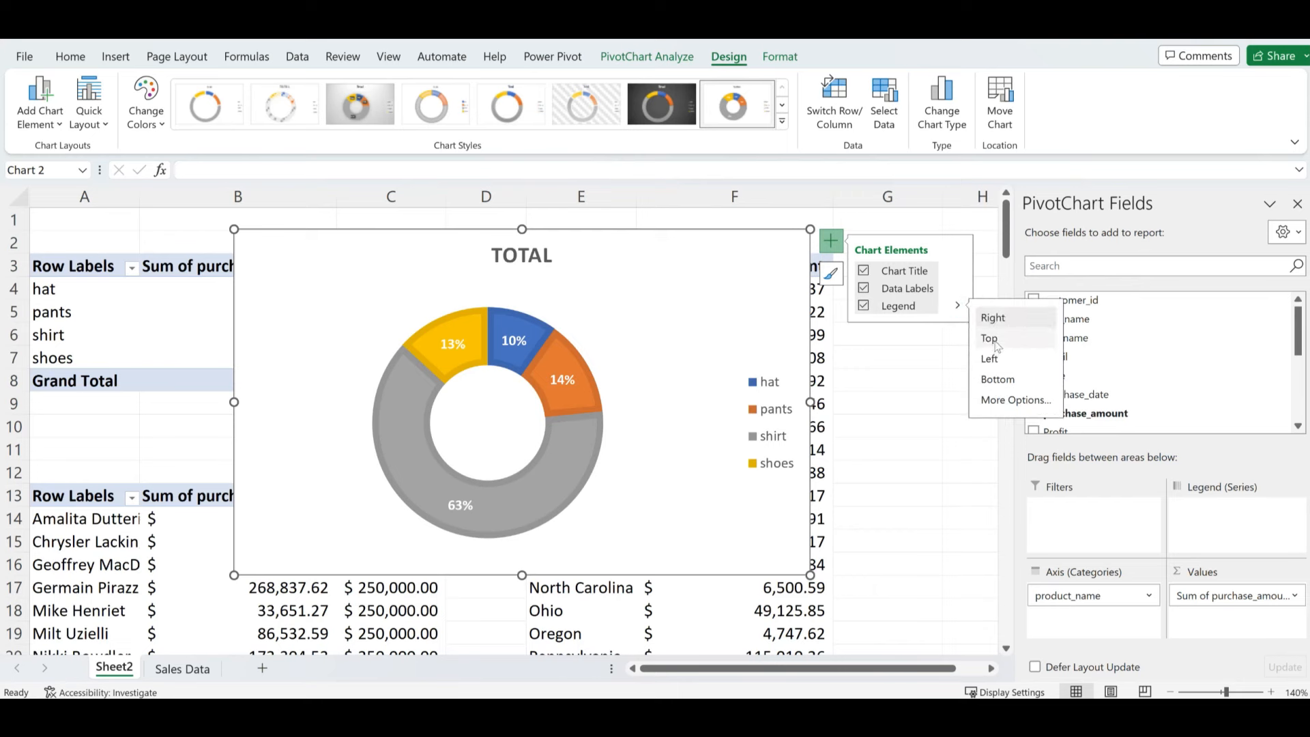
{"action": "left_click", "coordinate": [990, 340]}
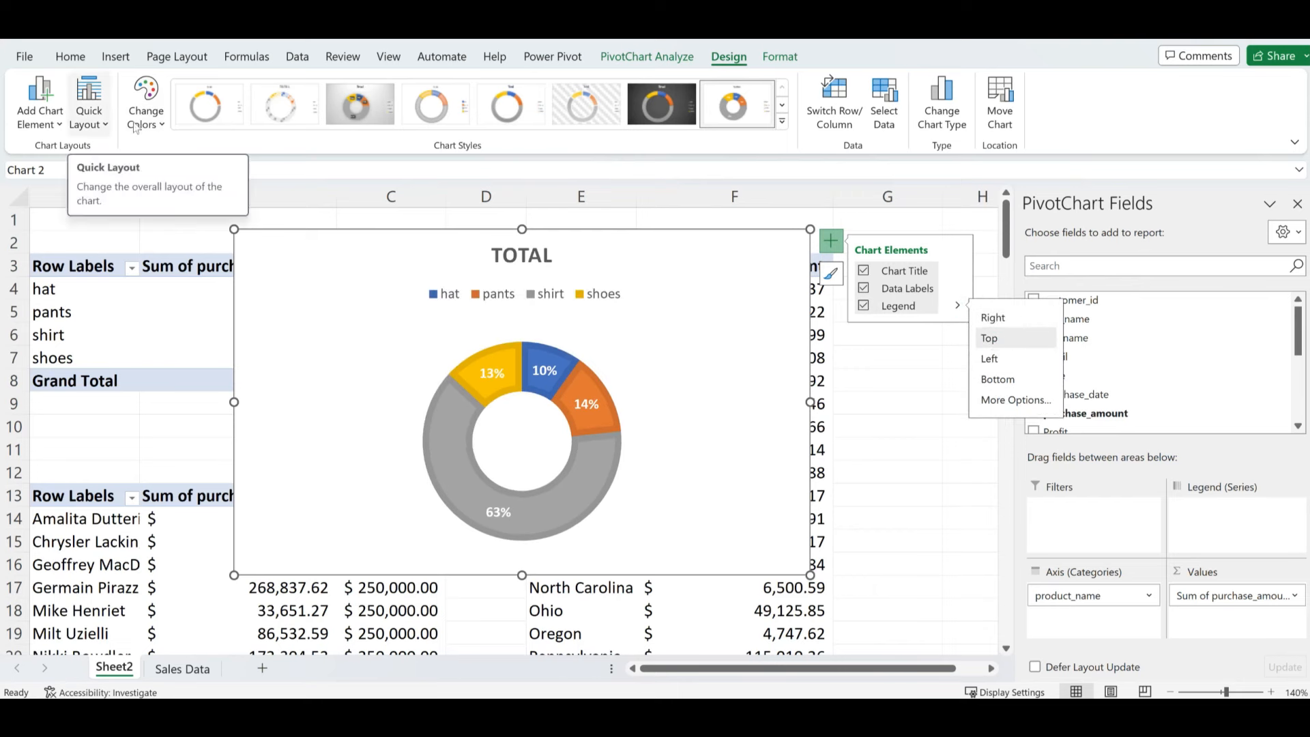
{"action": "left_click", "coordinate": [87, 121]}
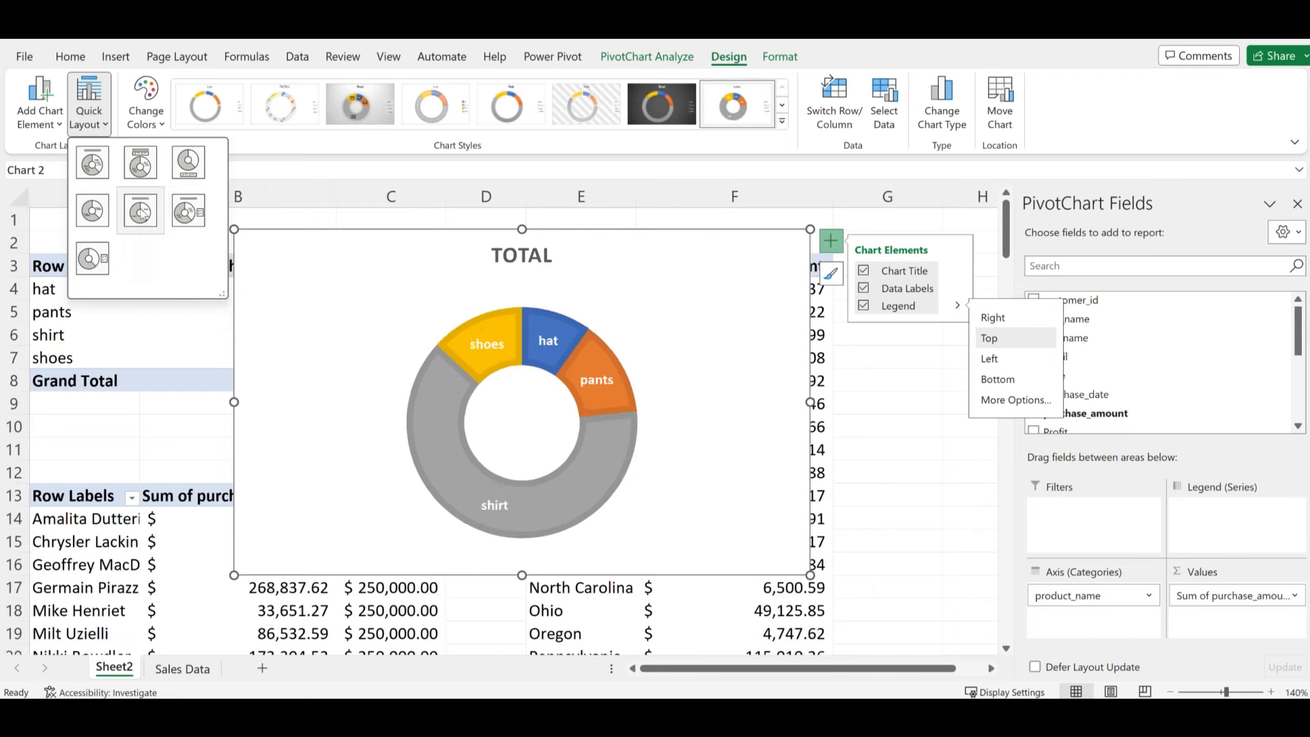
{"action": "left_click", "coordinate": [141, 164]}
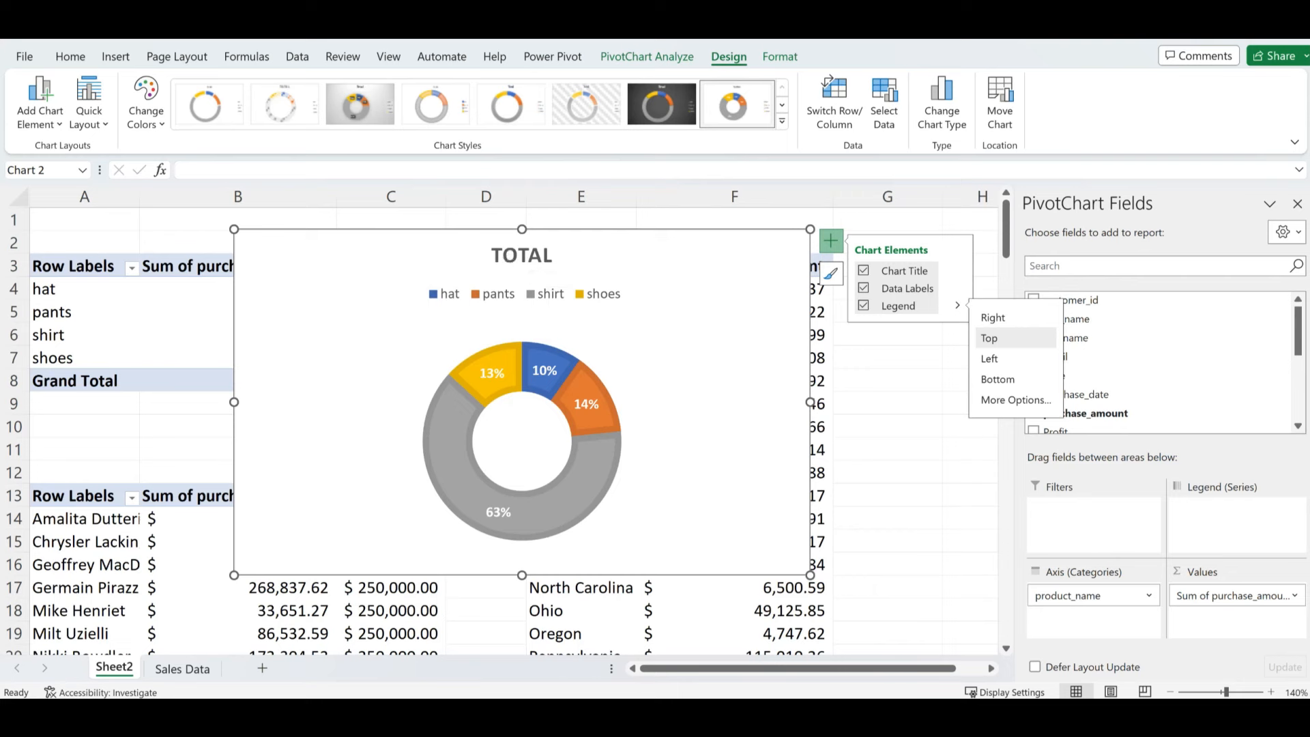
- Change the chart title from TOTAL to SALES BY PRODUCT and resize the chart smaller
{"action": "double_click", "coordinate": [517, 262]}
{"action": "left_click", "coordinate": [518, 260]}
{"action": "double_click", "coordinate": [516, 258]}
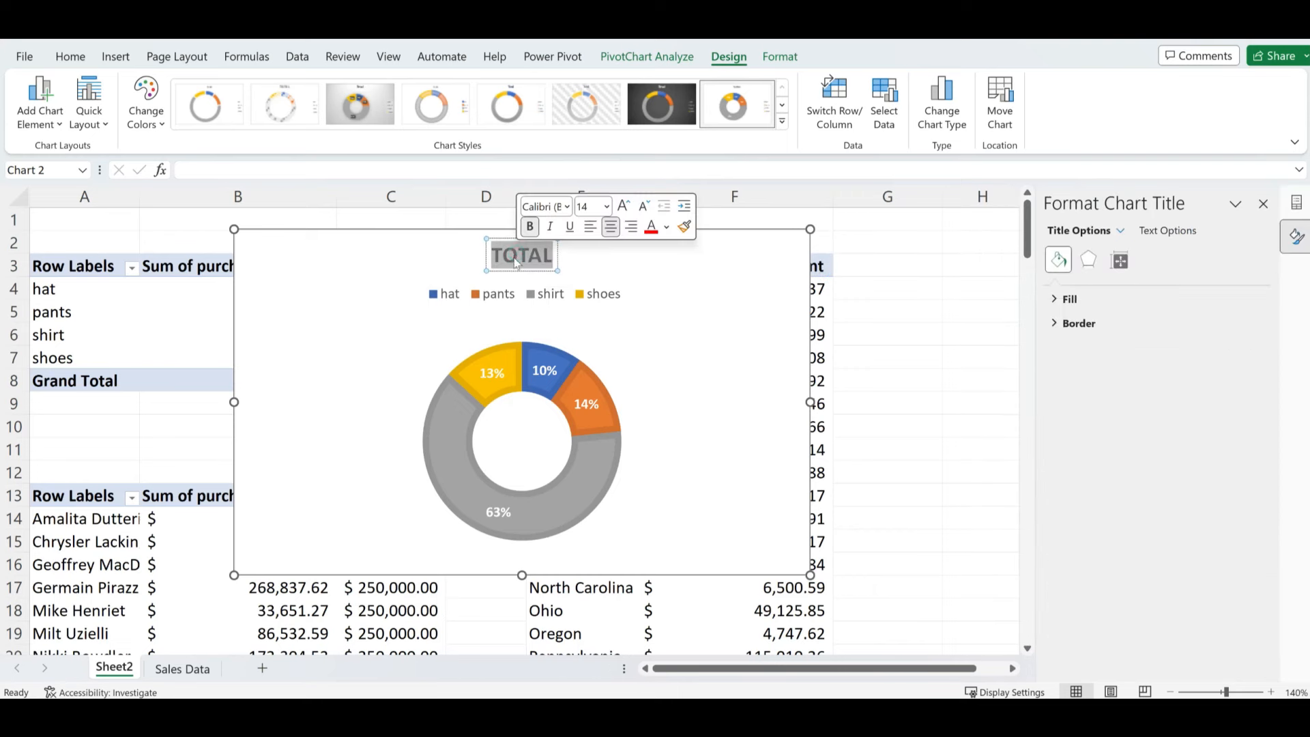
{"action": "type", "text": "SALES B"}
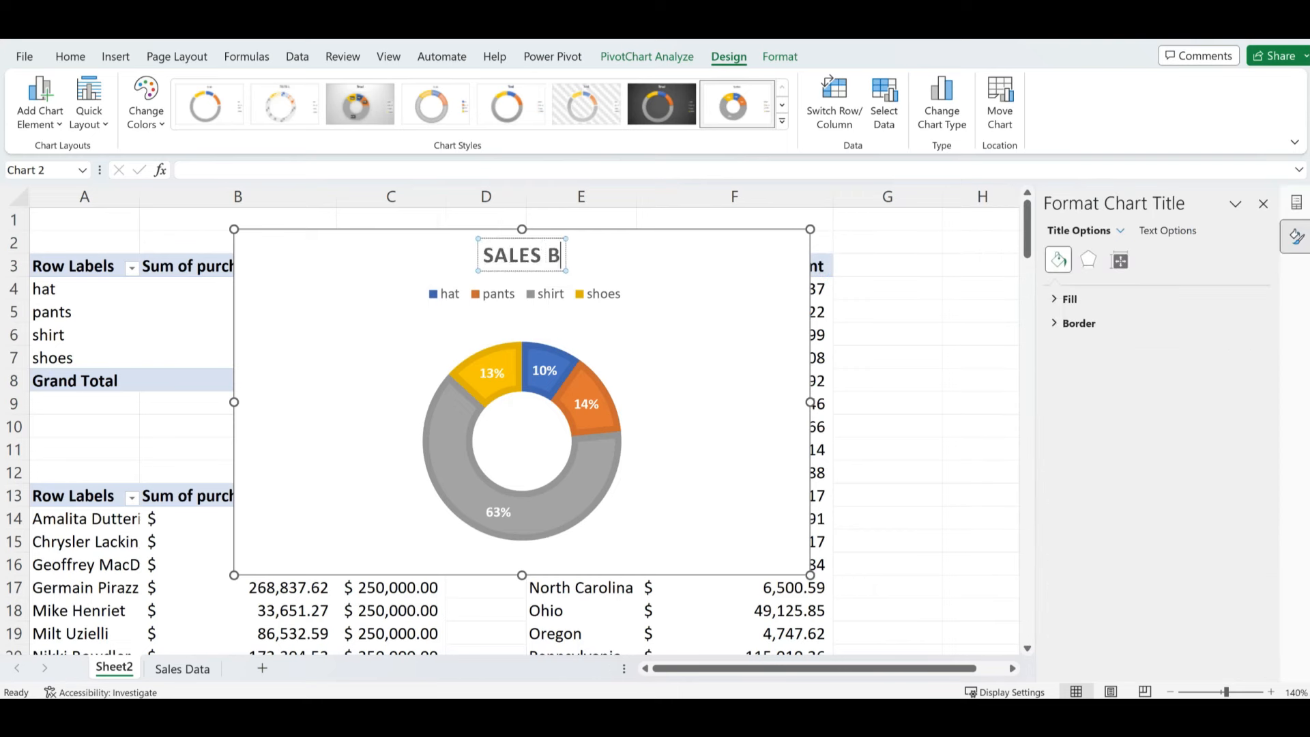
{"action": "type", "text": "Y PRODUC"}
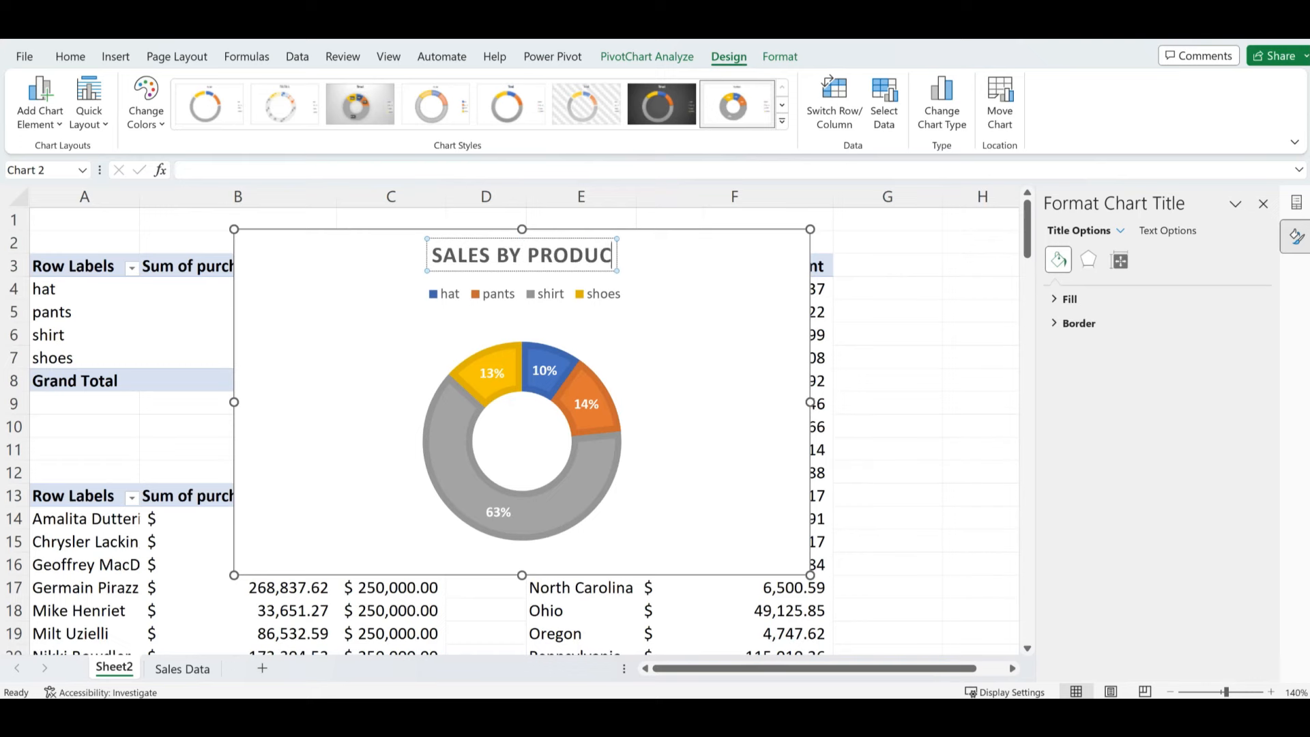
{"action": "type", "text": "T"}
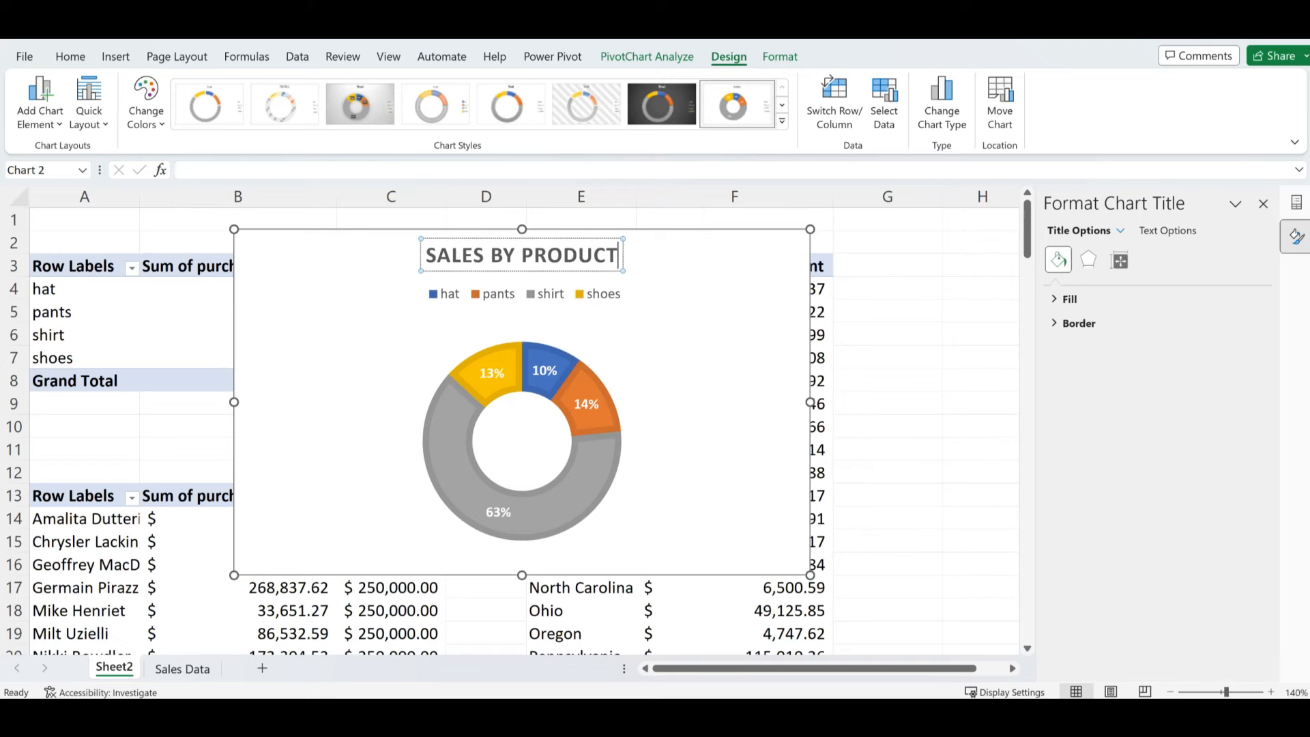
{"action": "left_click", "coordinate": [971, 275]}
{"action": "left_click", "coordinate": [721, 305]}
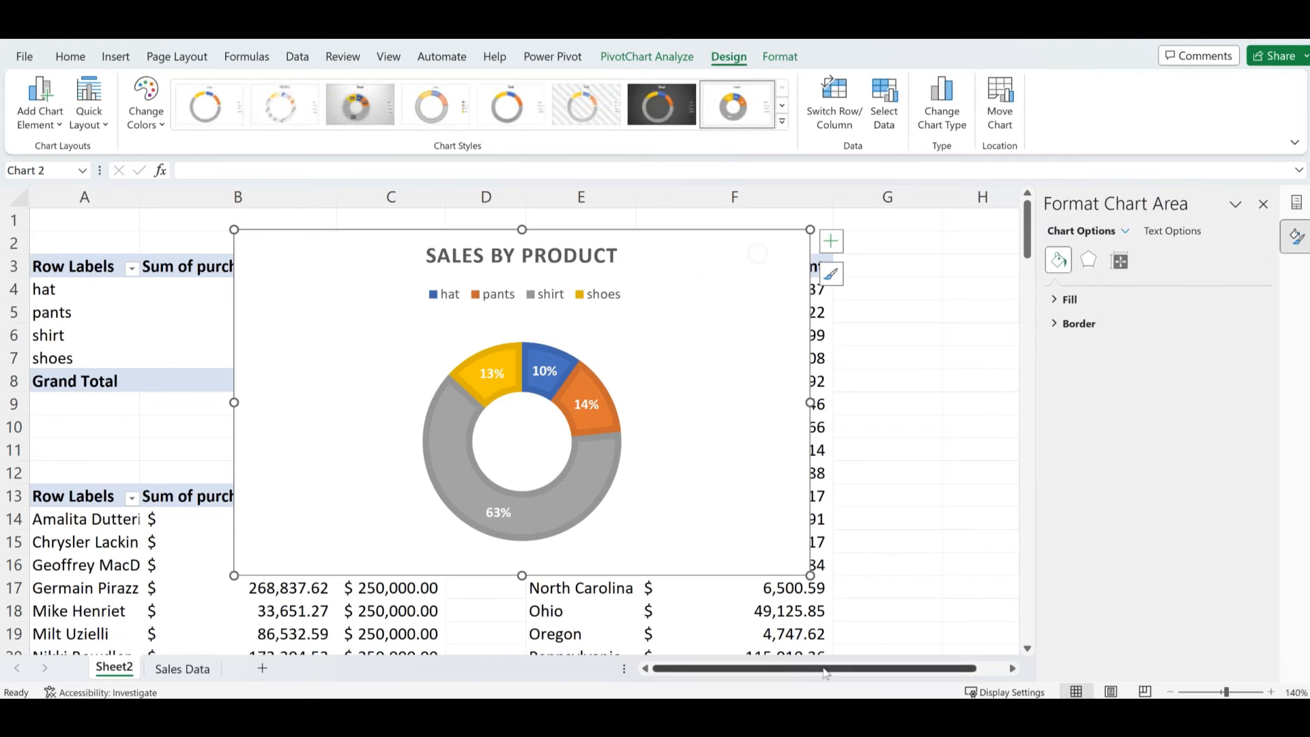
{"action": "left_click_drag", "start_coordinate": [810, 576], "coordinate": [618, 522]}
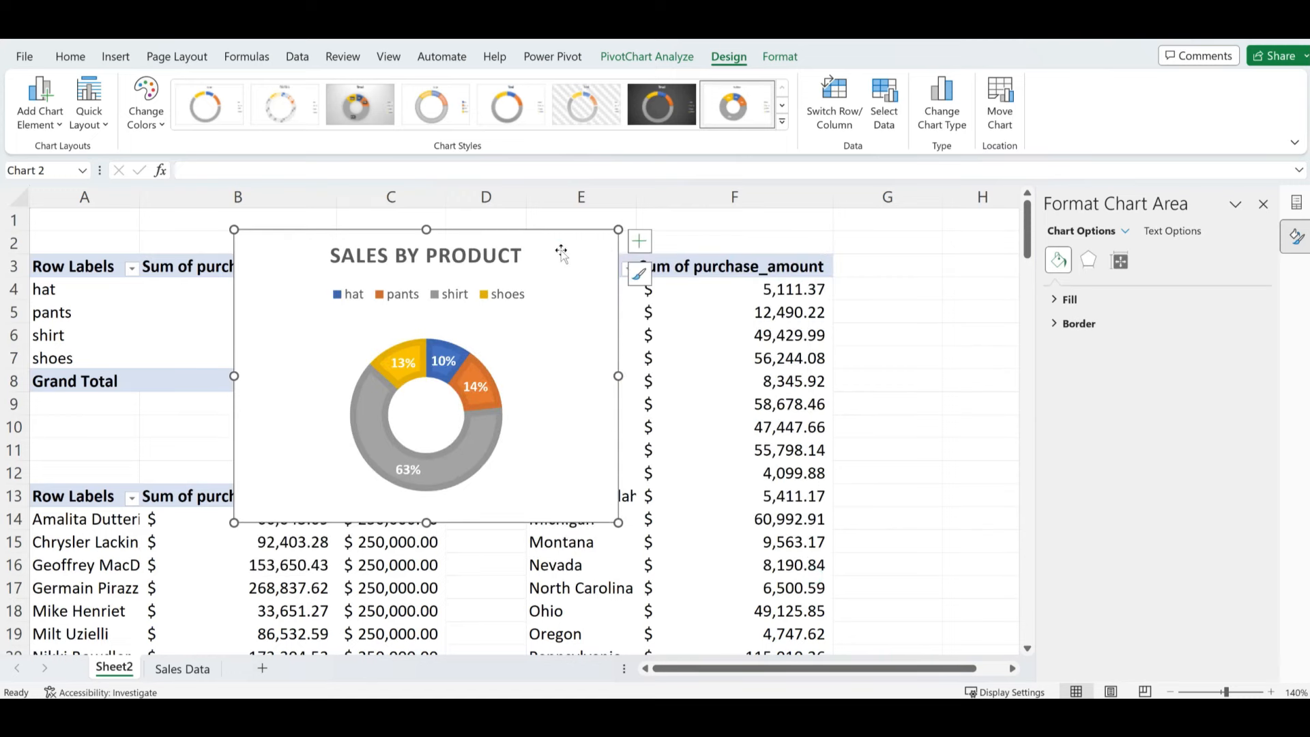
- Cut the SALES BY PRODUCT doughnut onto a new Sheet3 near the top, then return to Sheet2
{"action": "key", "text": "Delete"}
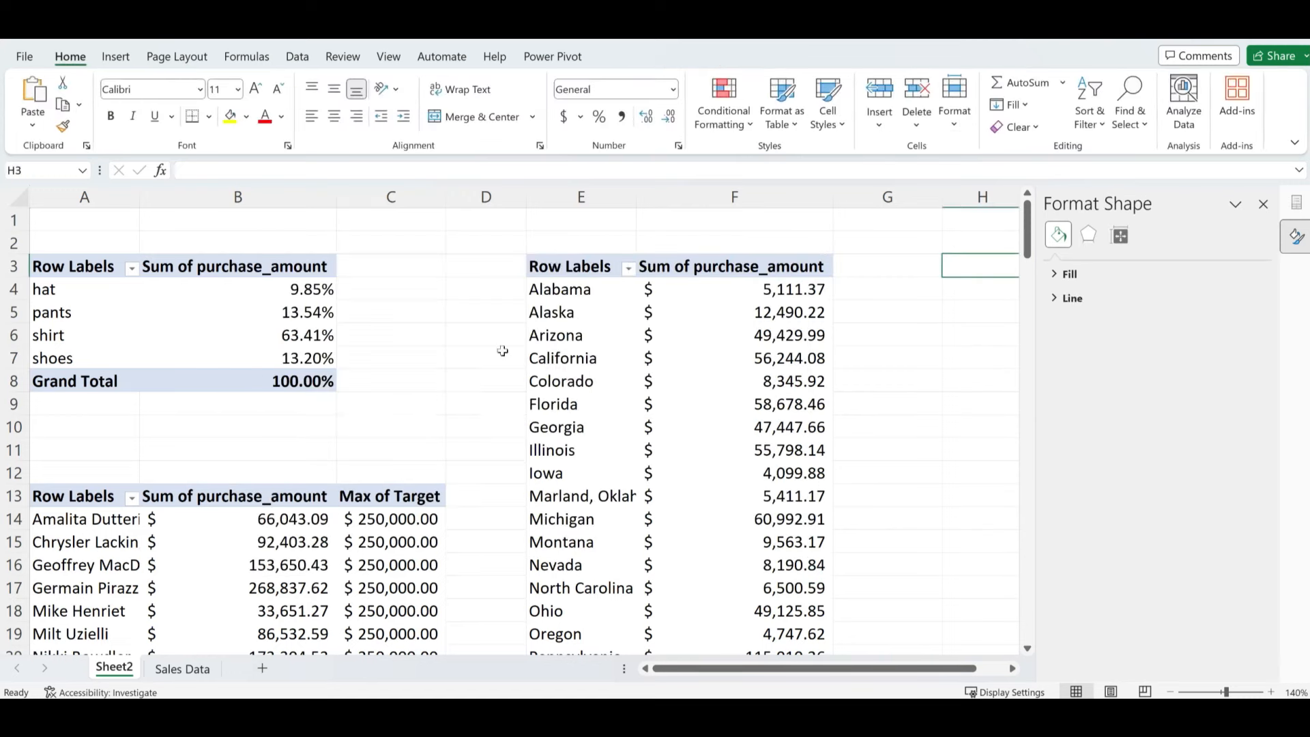
{"action": "left_click", "coordinate": [262, 669]}
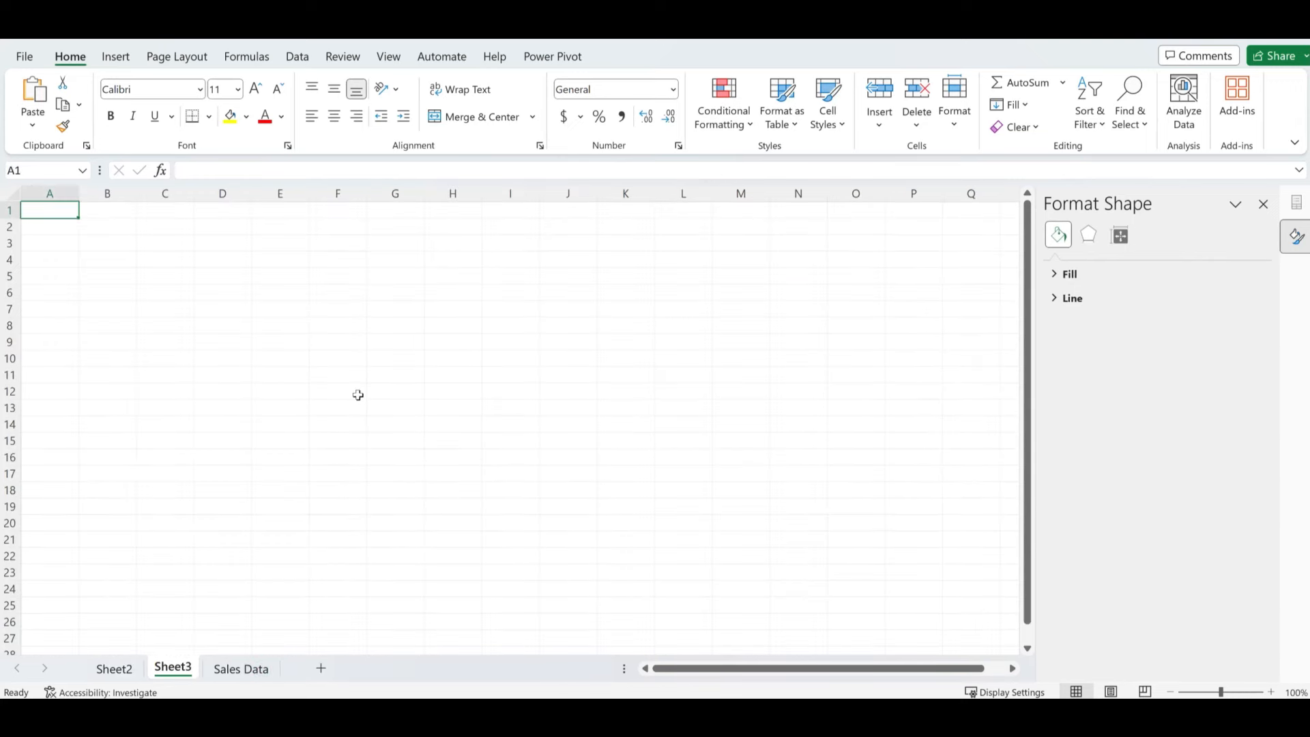
{"action": "key", "text": "ctrl+v"}
{"action": "left_click_drag", "start_coordinate": [267, 223], "coordinate": [498, 260]}
{"action": "left_click", "coordinate": [685, 406]}
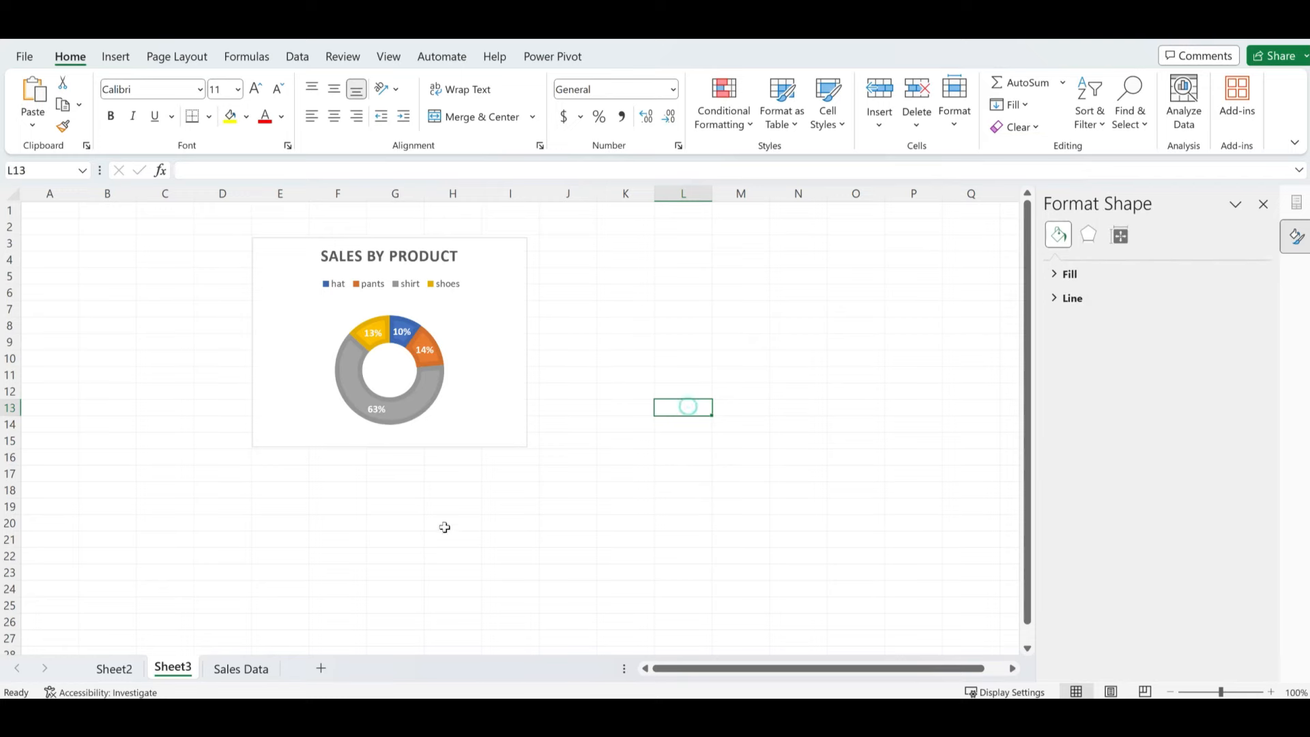
{"action": "left_click", "coordinate": [116, 671]}
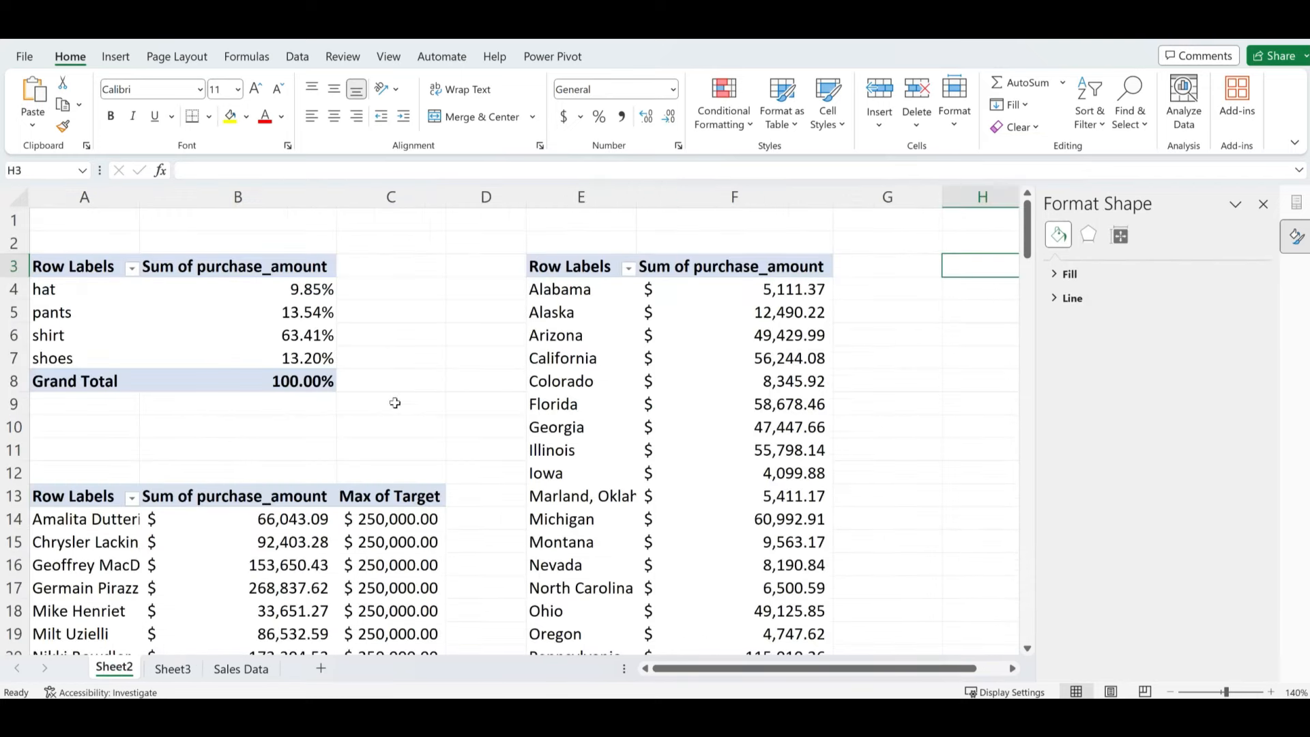
- Start a combo PivotChart from the sales rep pivot table via Recommended Charts
{"action": "scroll", "coordinate": [134, 566], "scroll_direction": "down", "scroll_amount": 1}
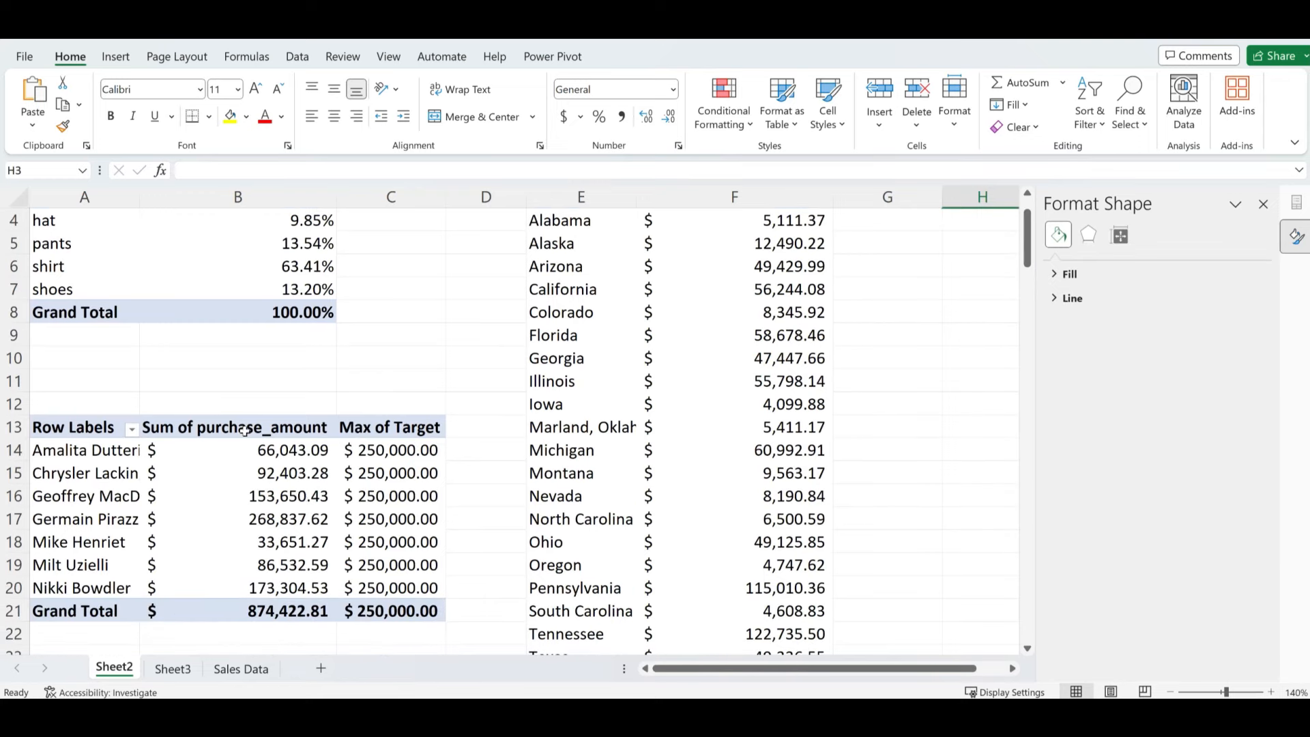
{"action": "left_click", "coordinate": [176, 497]}
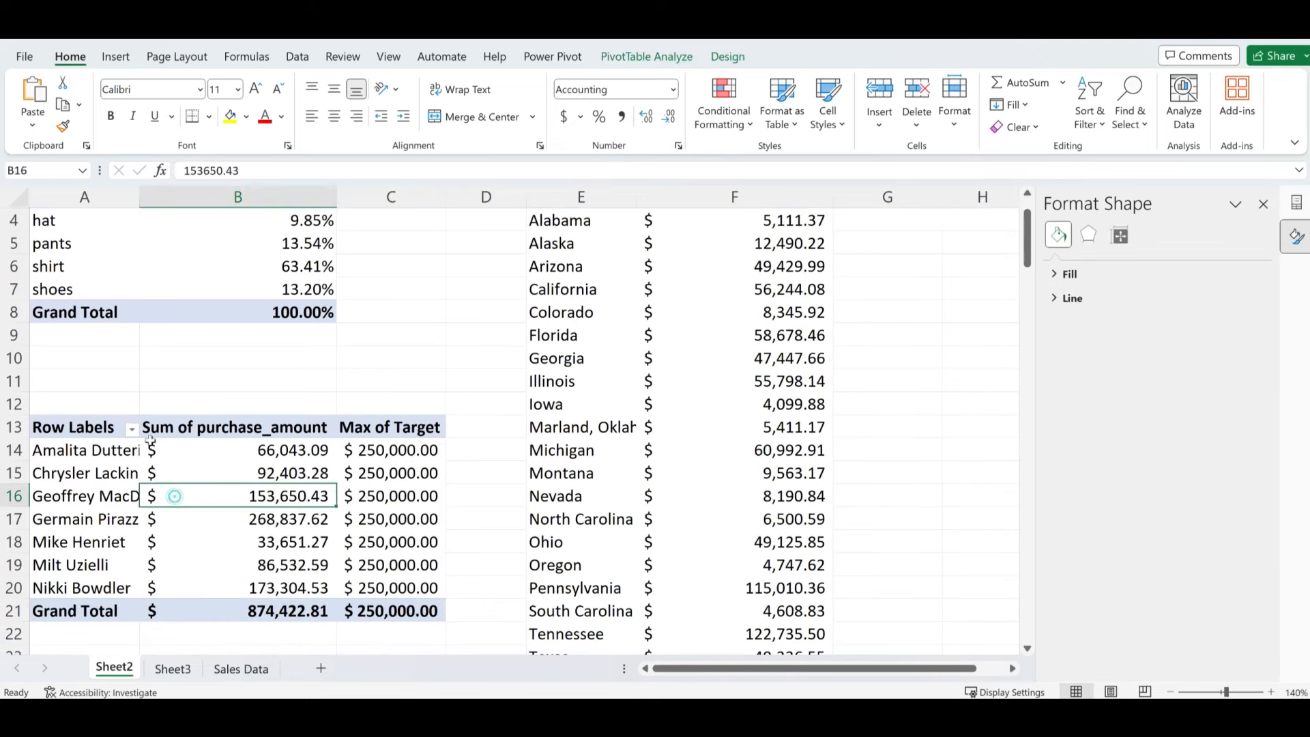
{"action": "left_click", "coordinate": [117, 60]}
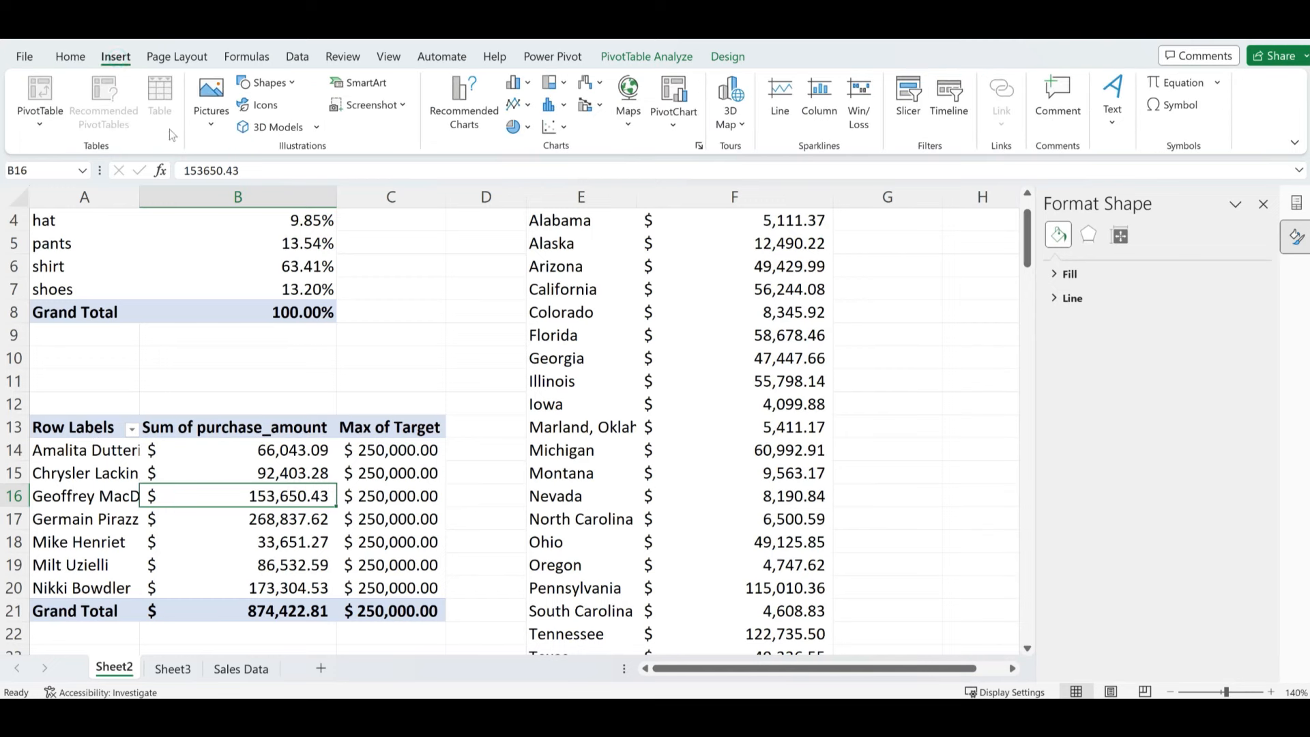
{"action": "left_click", "coordinate": [459, 112]}
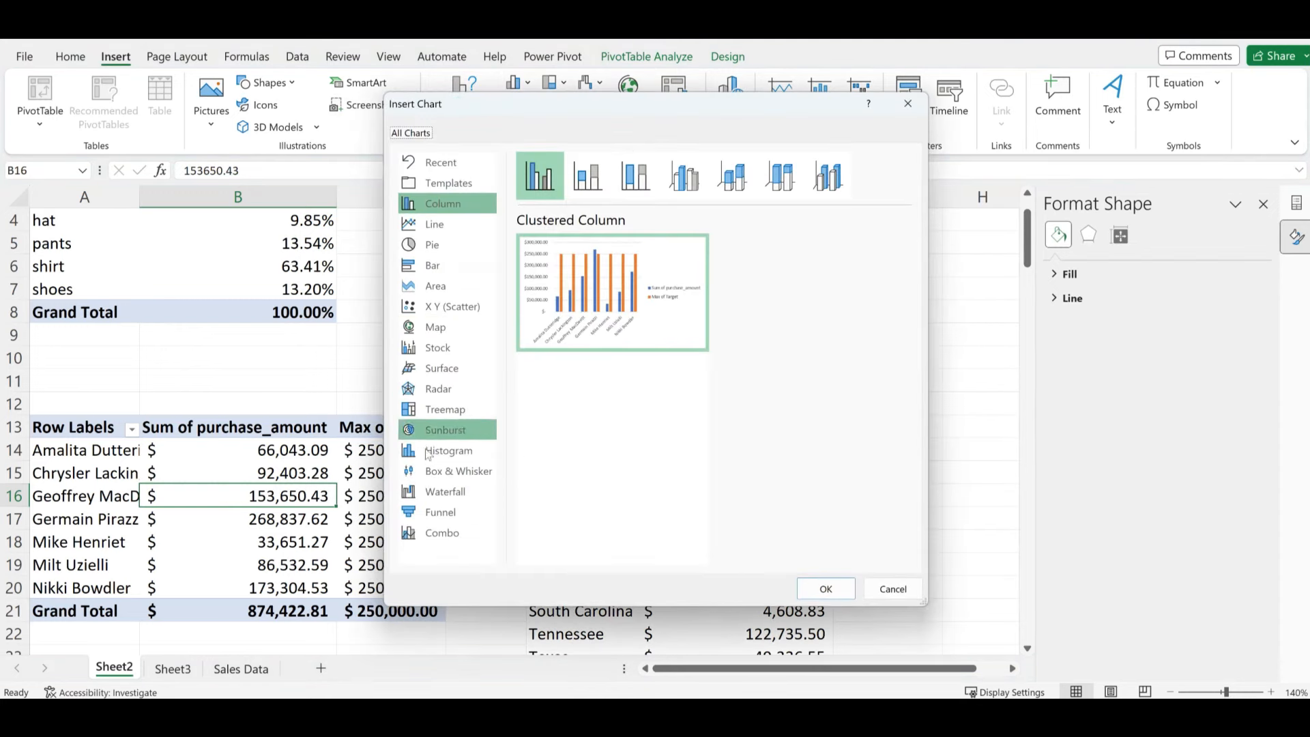
{"action": "left_click", "coordinate": [437, 539]}
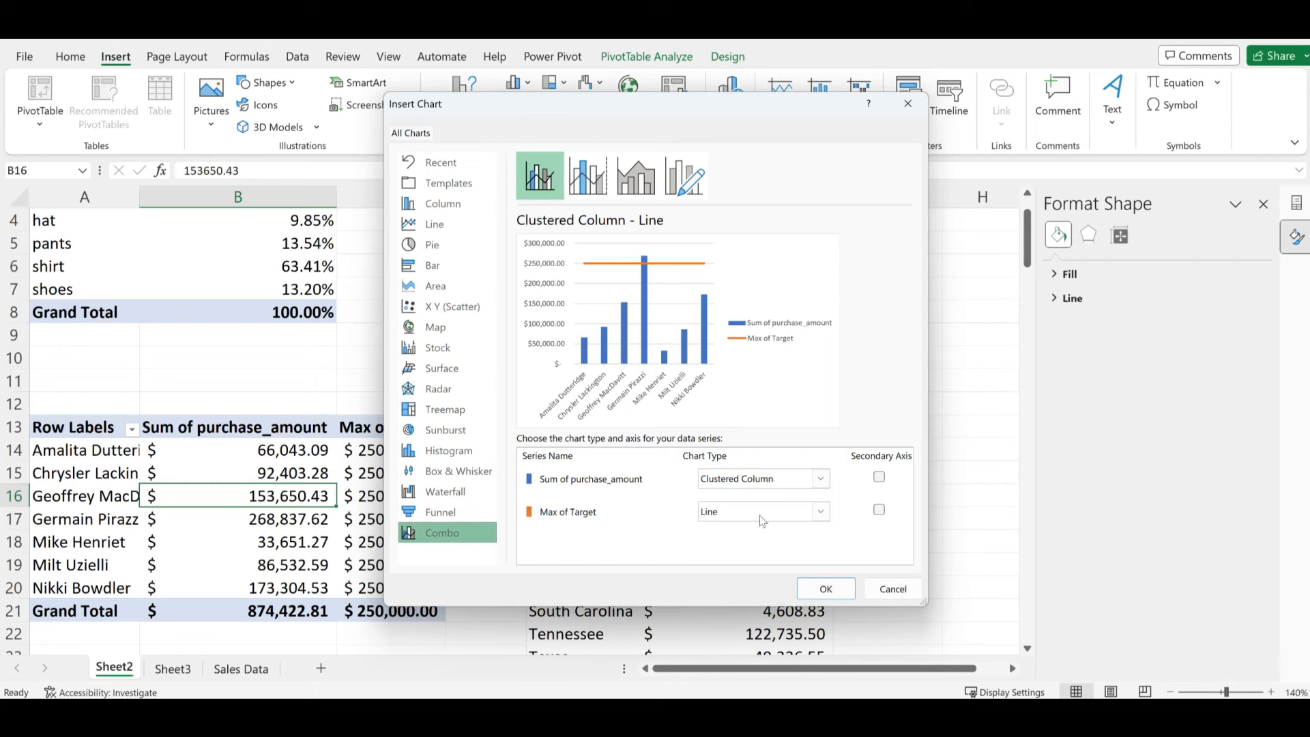
- Set the Max of Target series to a line on the secondary axis
{"action": "left_click", "coordinate": [814, 511]}
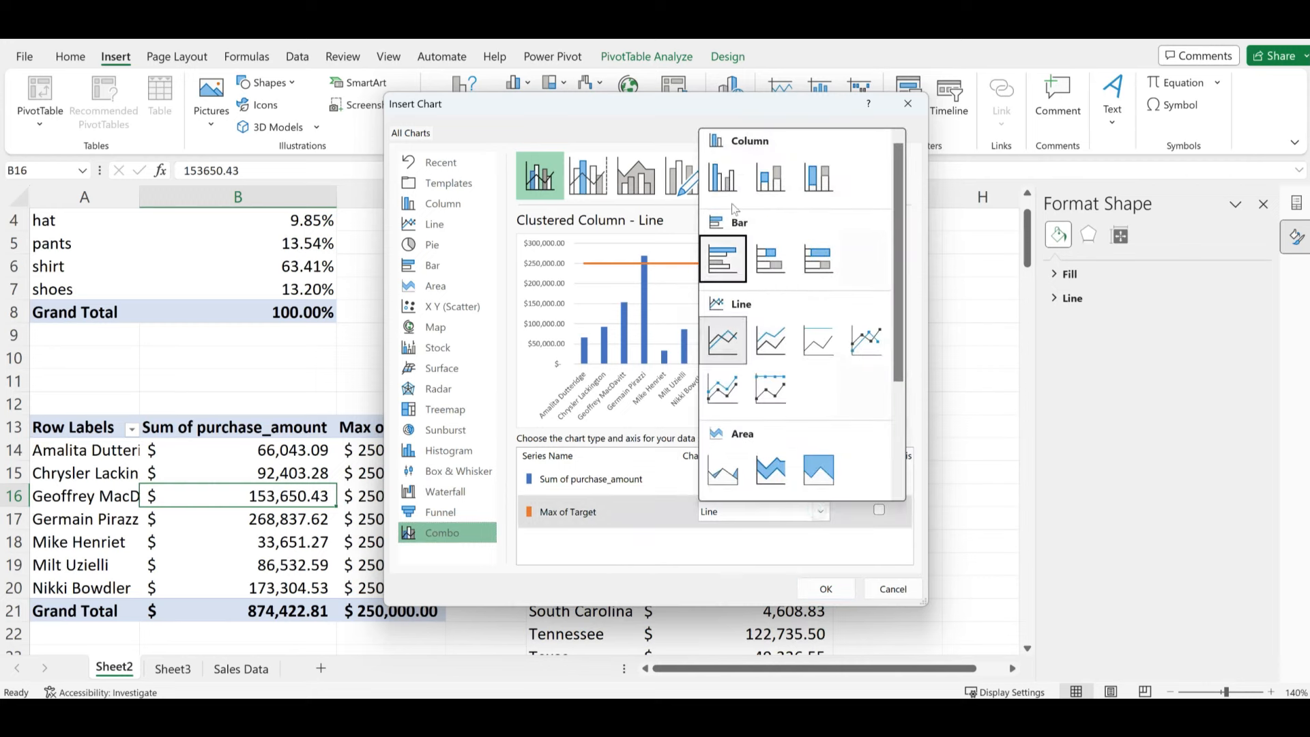
{"action": "left_click", "coordinate": [724, 179]}
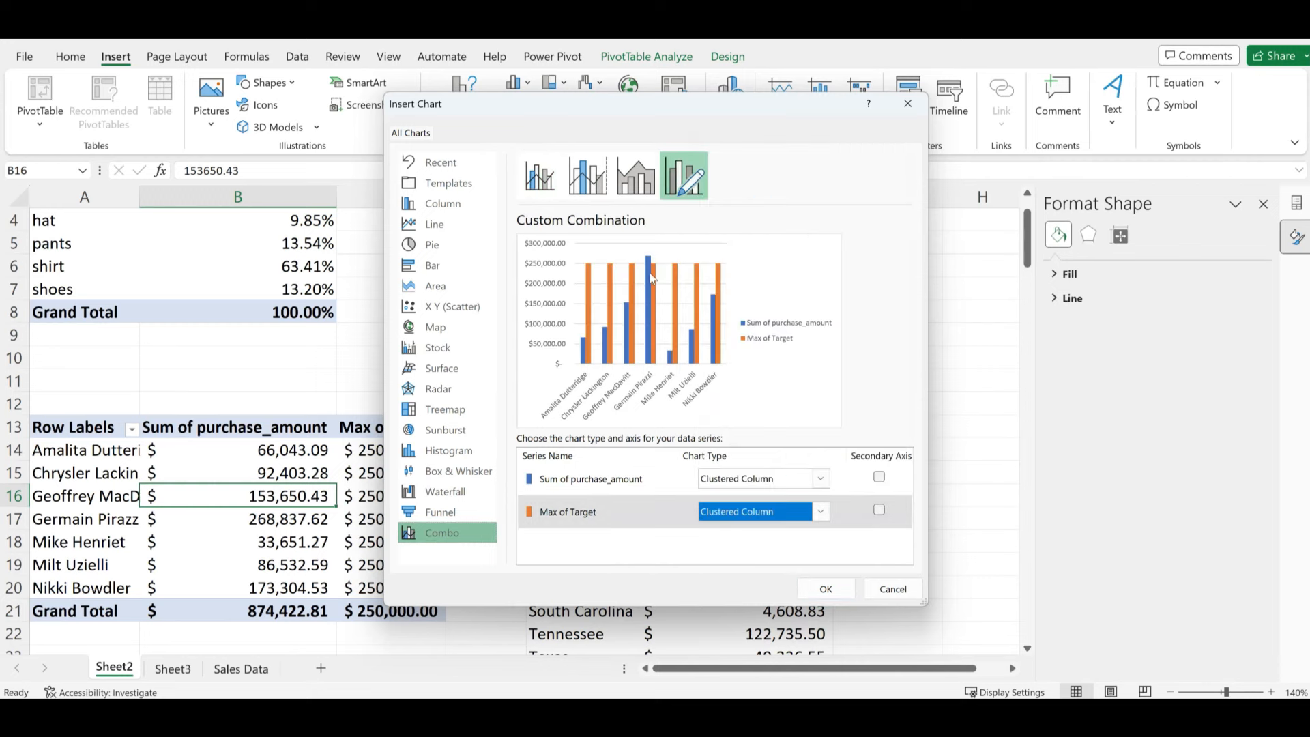
{"action": "left_click", "coordinate": [822, 514]}
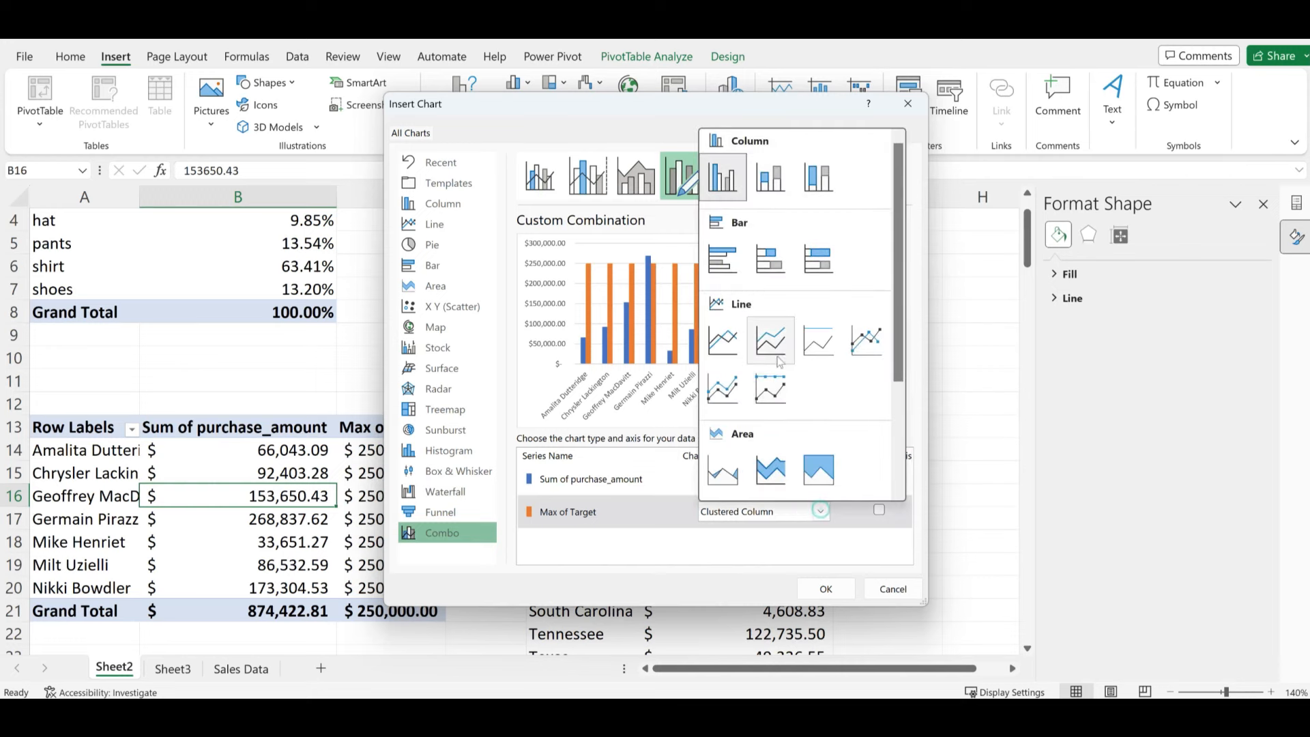
{"action": "left_click", "coordinate": [729, 341]}
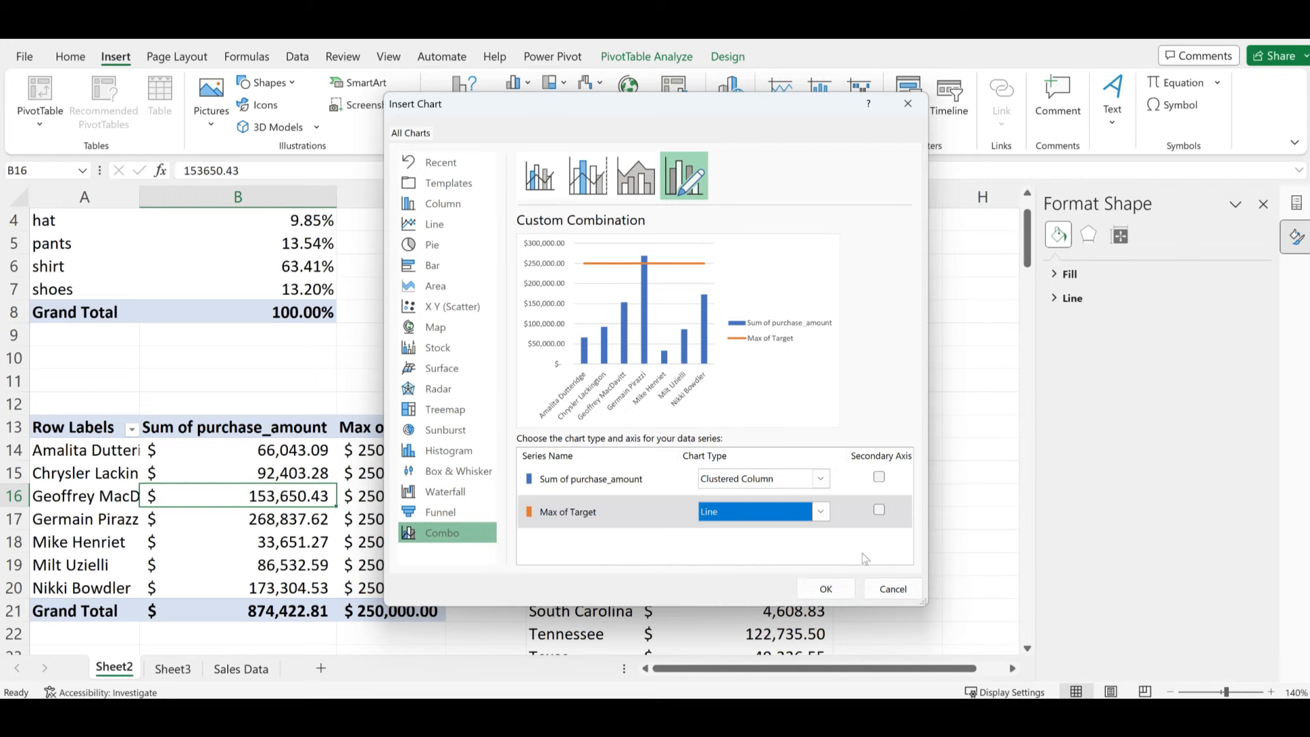
{"action": "left_click", "coordinate": [879, 512]}
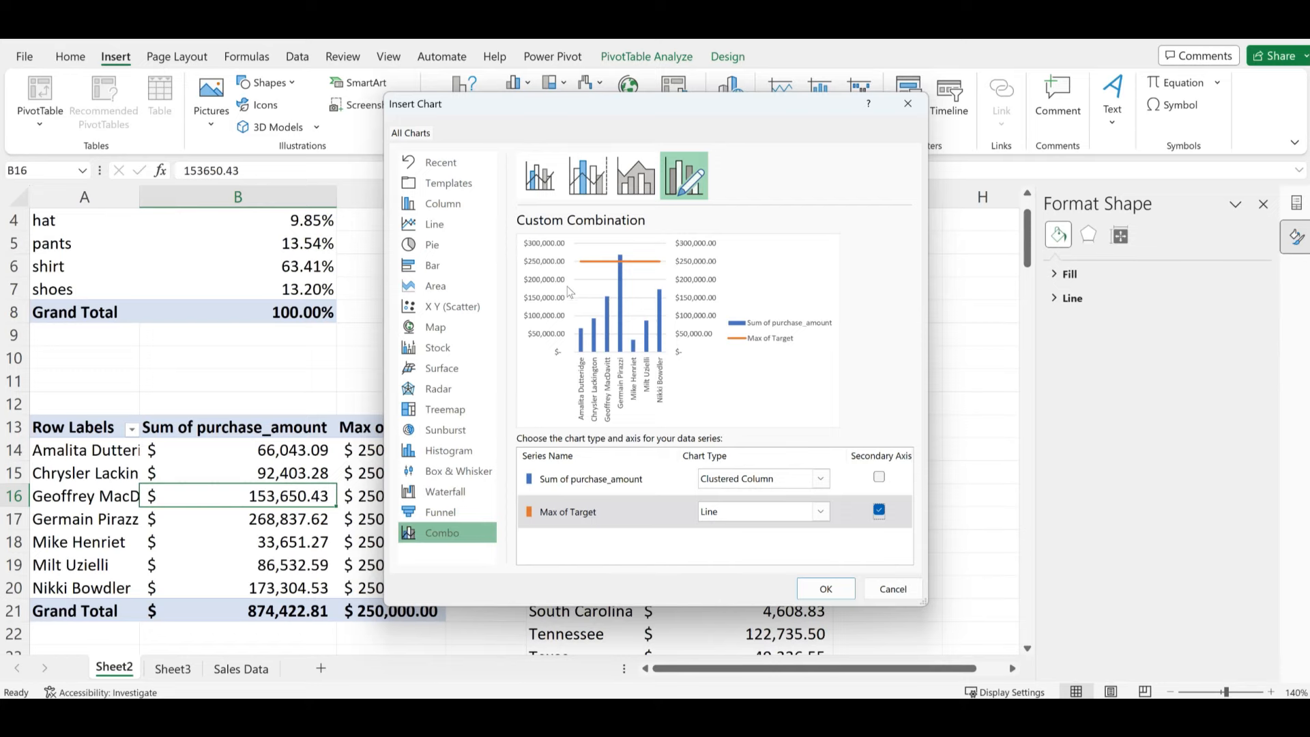
- Insert the combo chart, hide all its field buttons, and widen it on both sides
{"action": "left_click", "coordinate": [824, 588]}
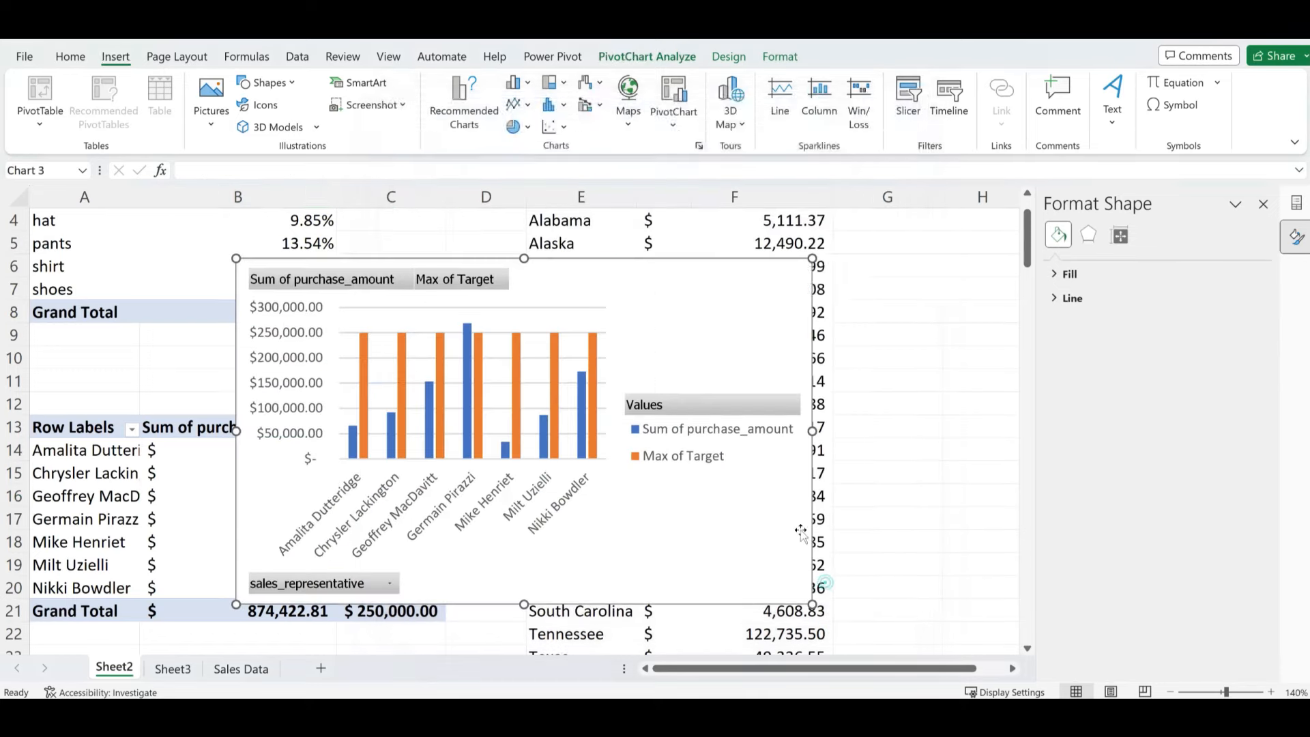
{"action": "left_click", "coordinate": [857, 550]}
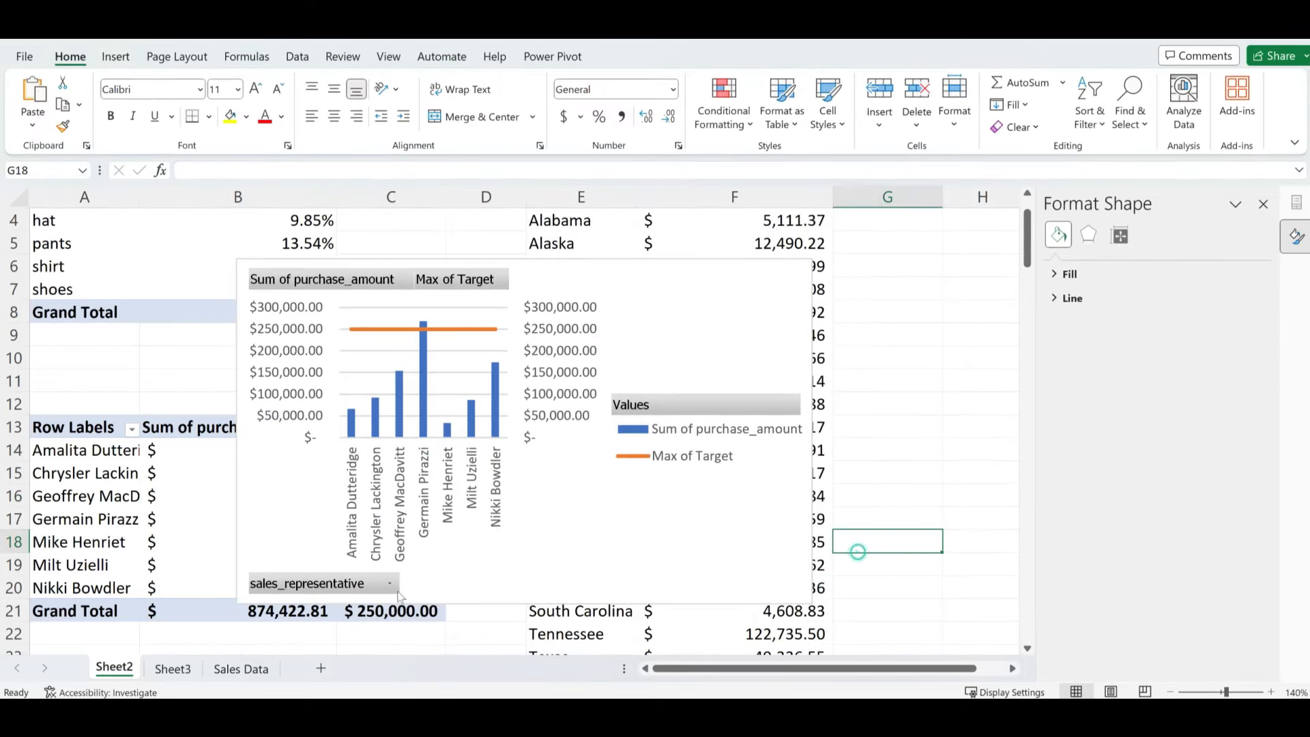
{"action": "right_click", "coordinate": [345, 586]}
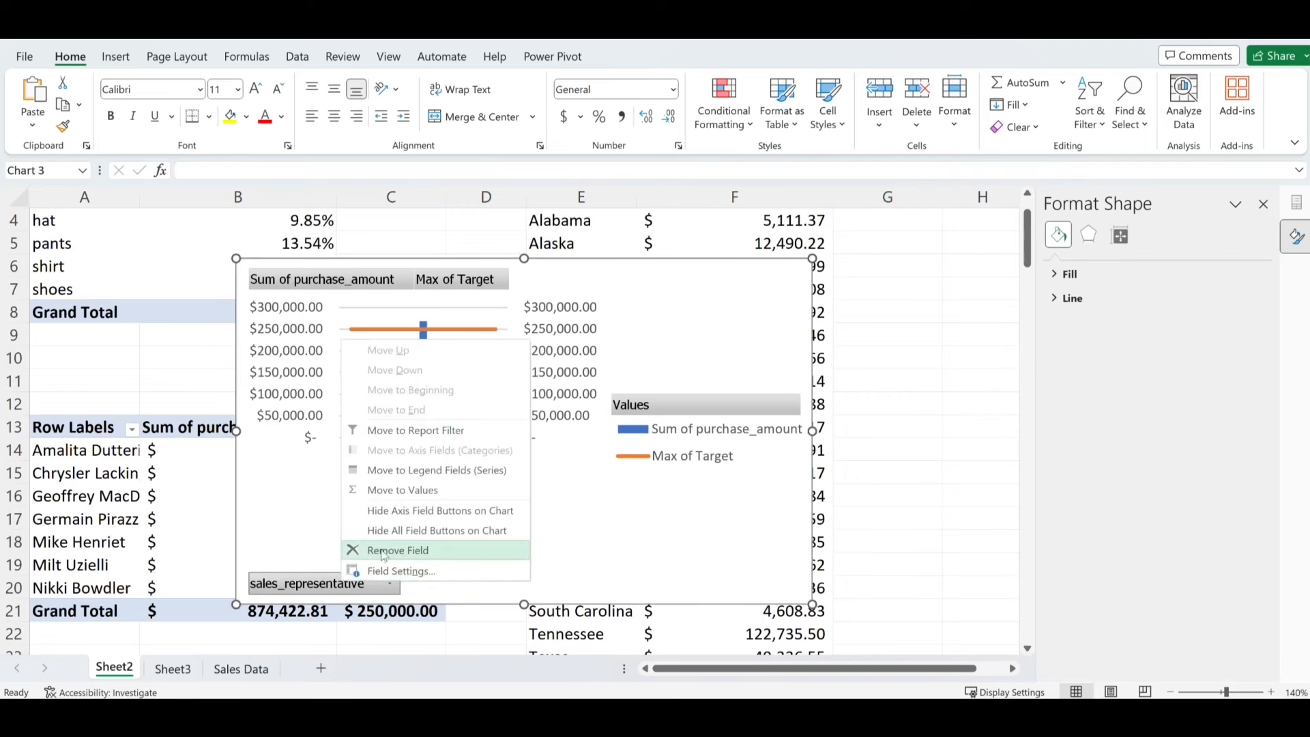
{"action": "left_click", "coordinate": [424, 535]}
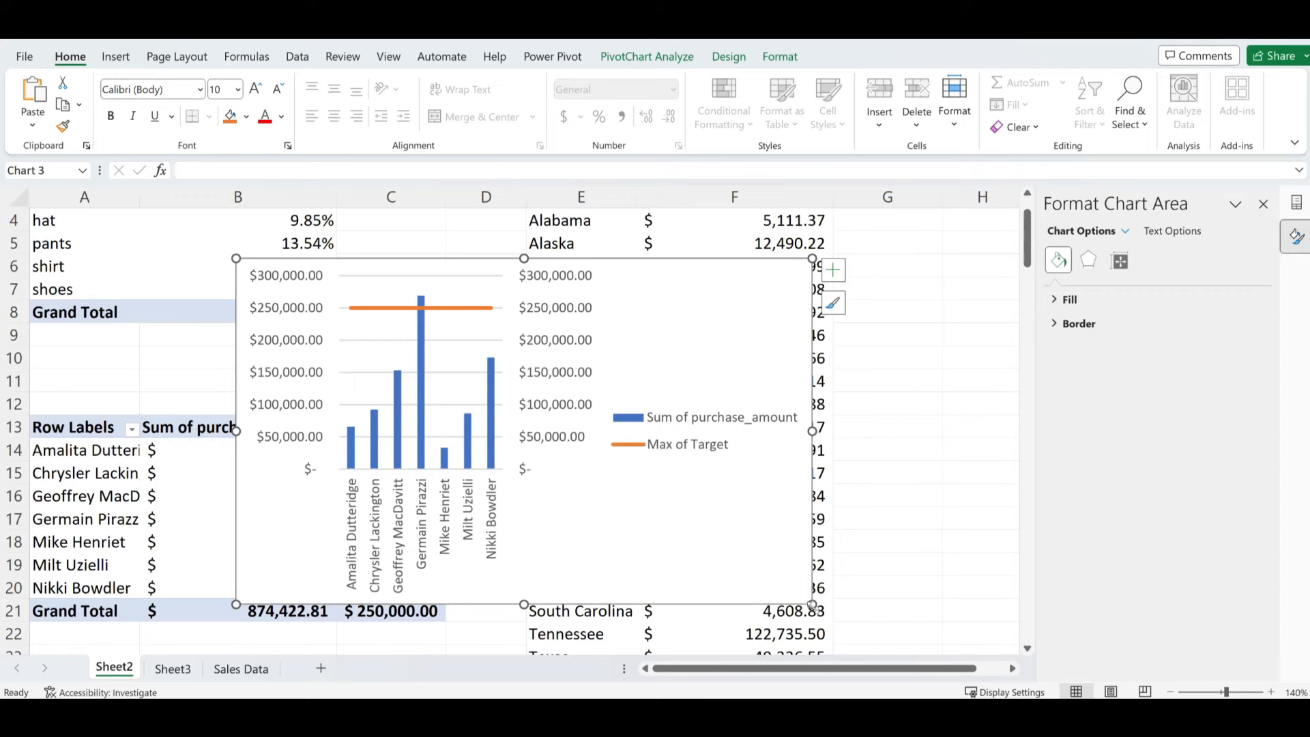
{"action": "left_click_drag", "start_coordinate": [813, 606], "coordinate": [986, 607]}
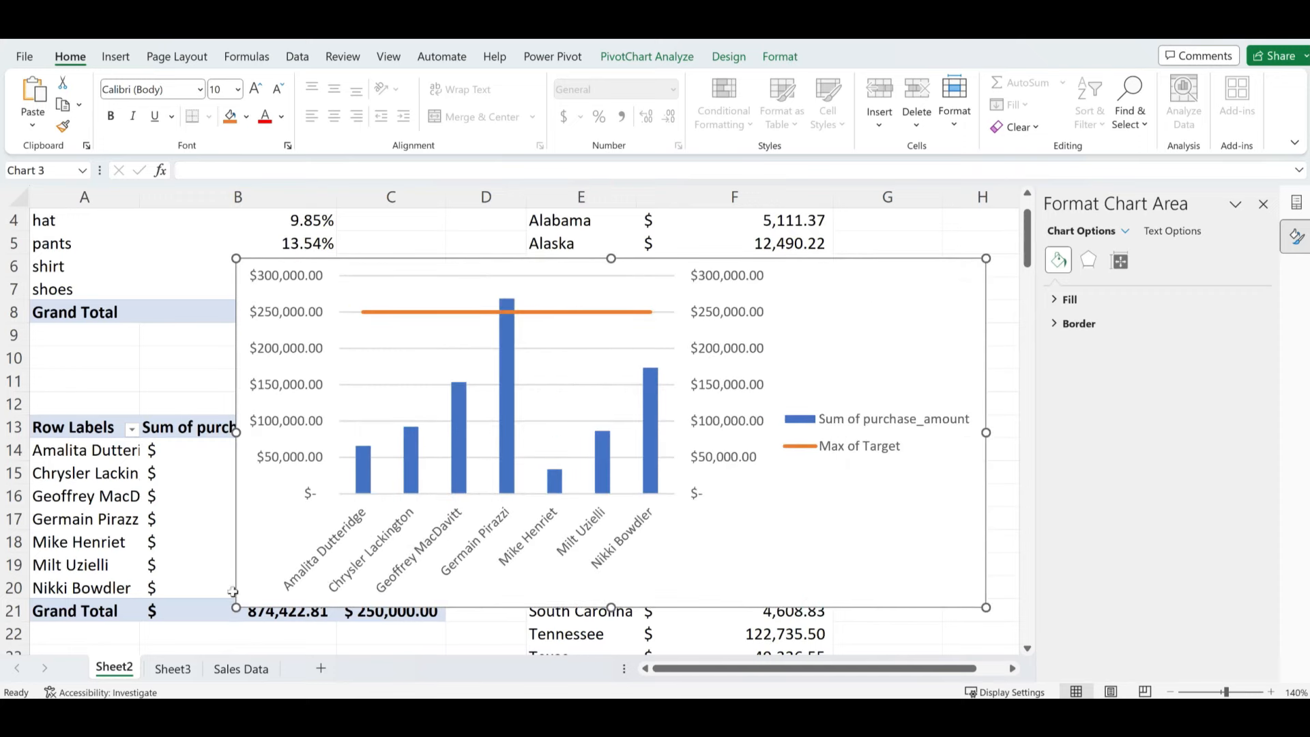
{"action": "left_click_drag", "start_coordinate": [236, 607], "coordinate": [103, 611]}
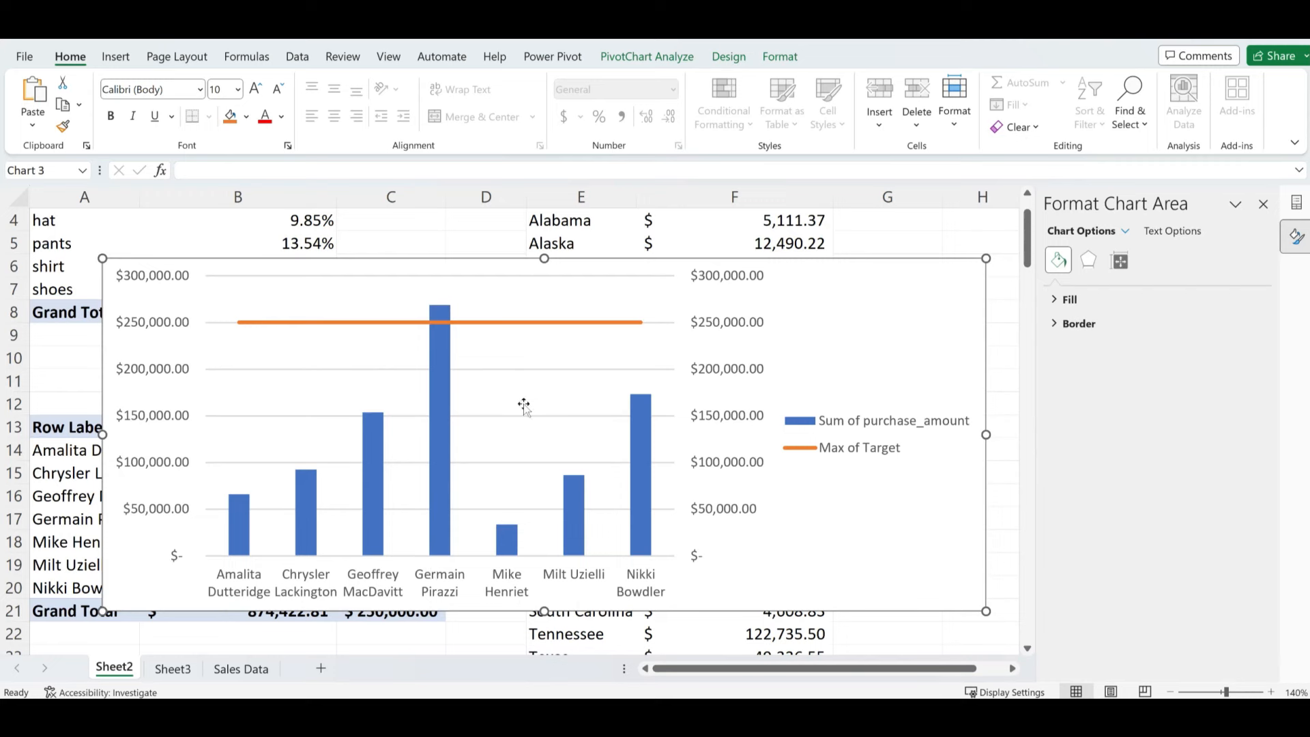
- Colour the Max of Target line solid green instead of the default orange
{"action": "left_click", "coordinate": [497, 326]}
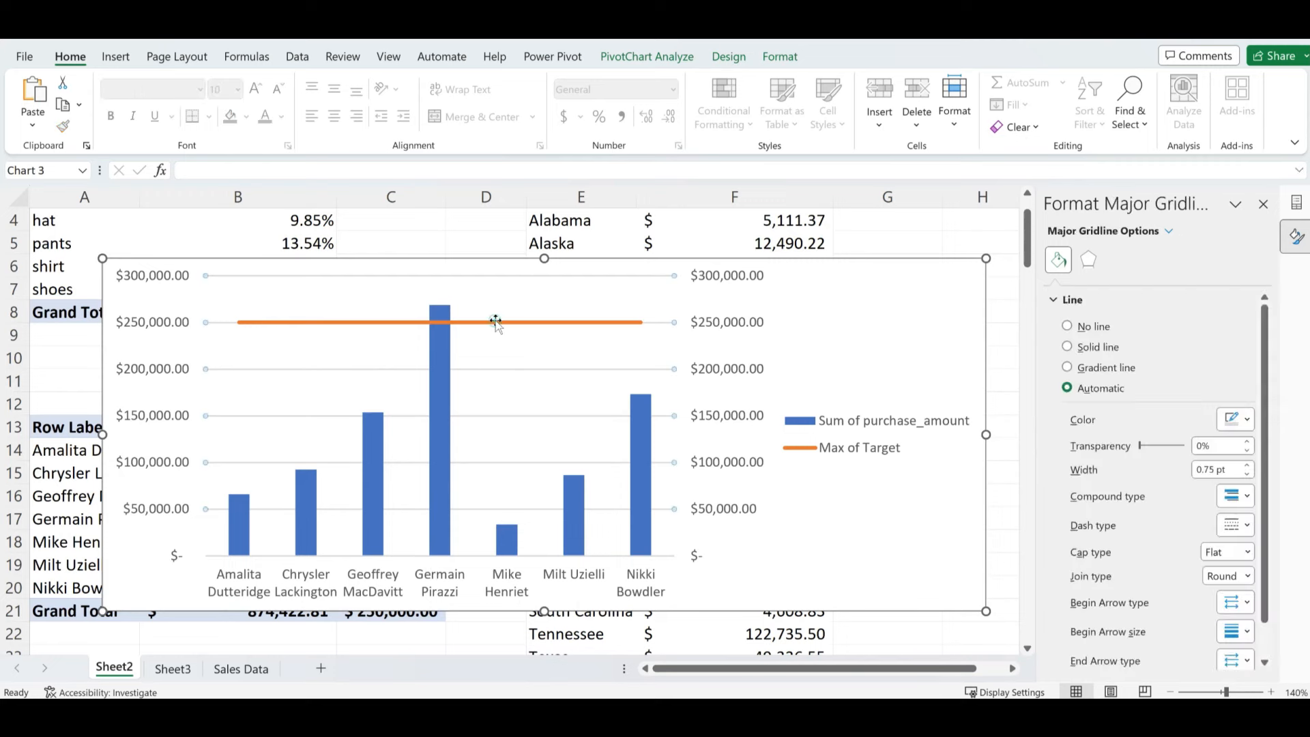
{"action": "left_click", "coordinate": [444, 322]}
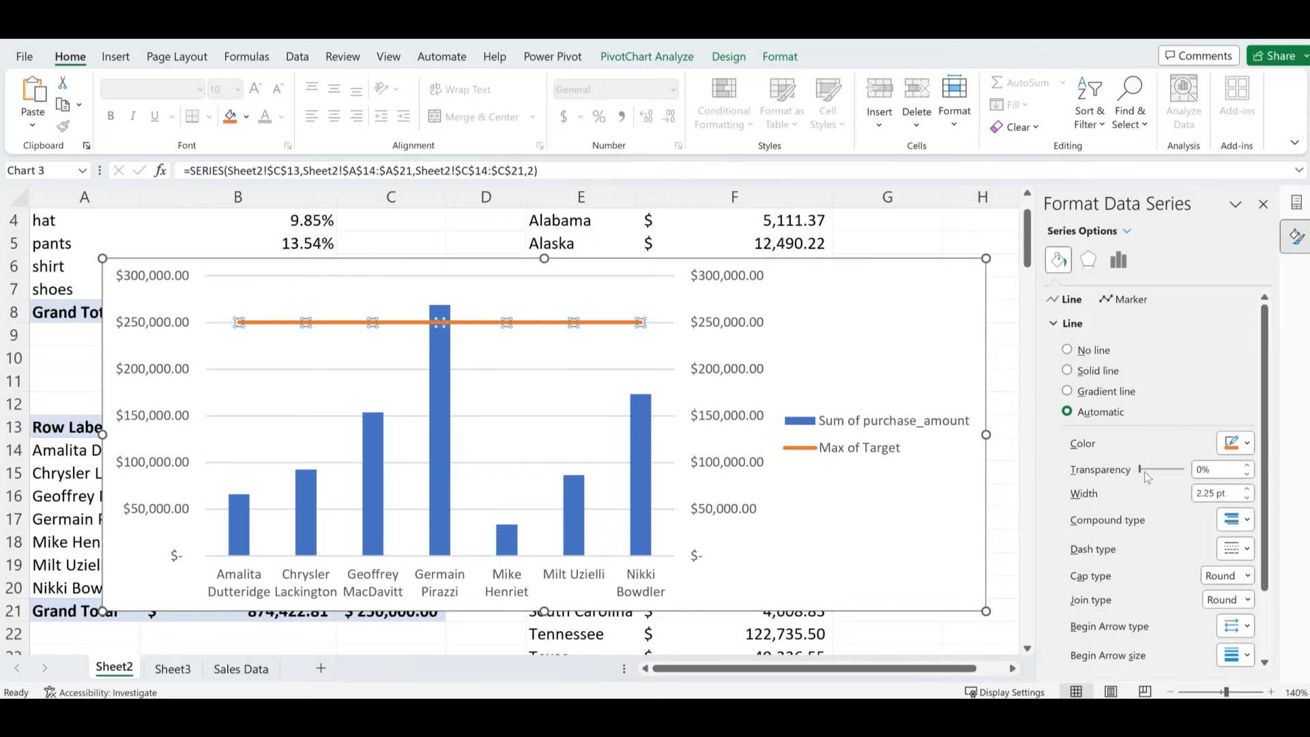
{"action": "left_click", "coordinate": [1234, 443]}
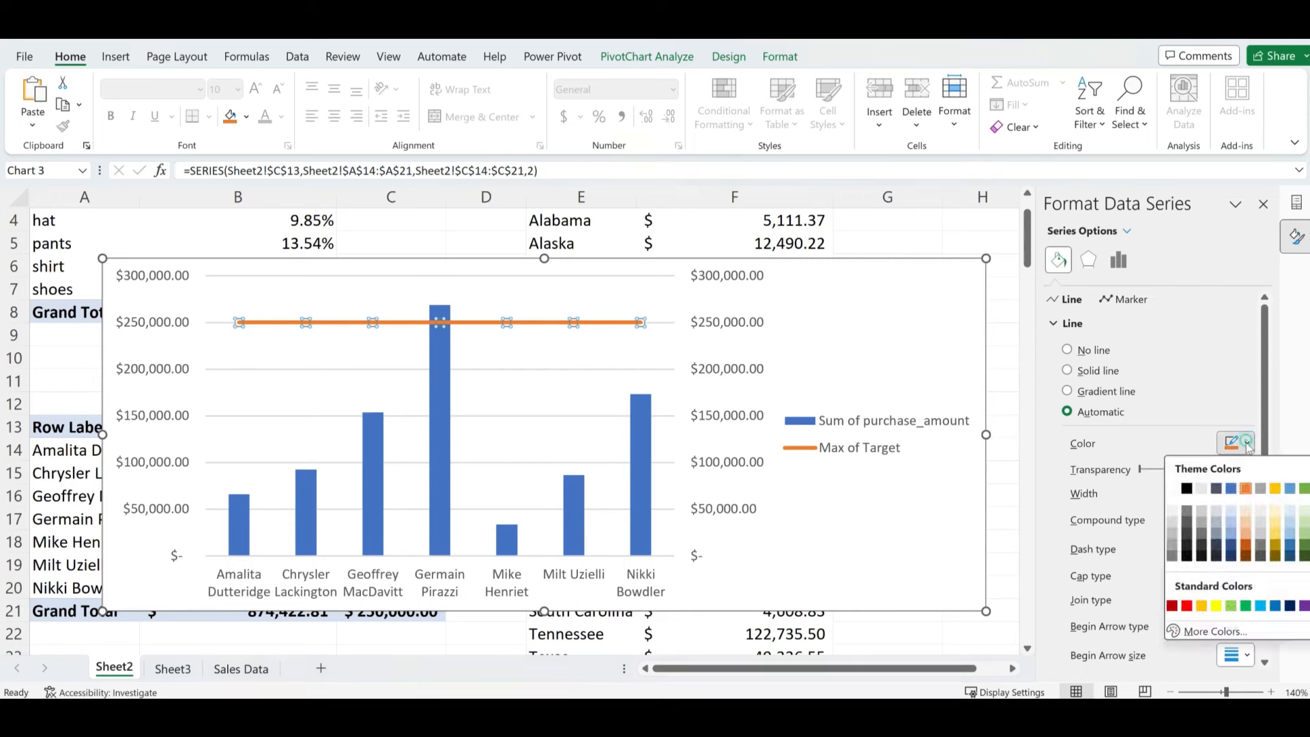
{"action": "left_click", "coordinate": [1246, 606]}
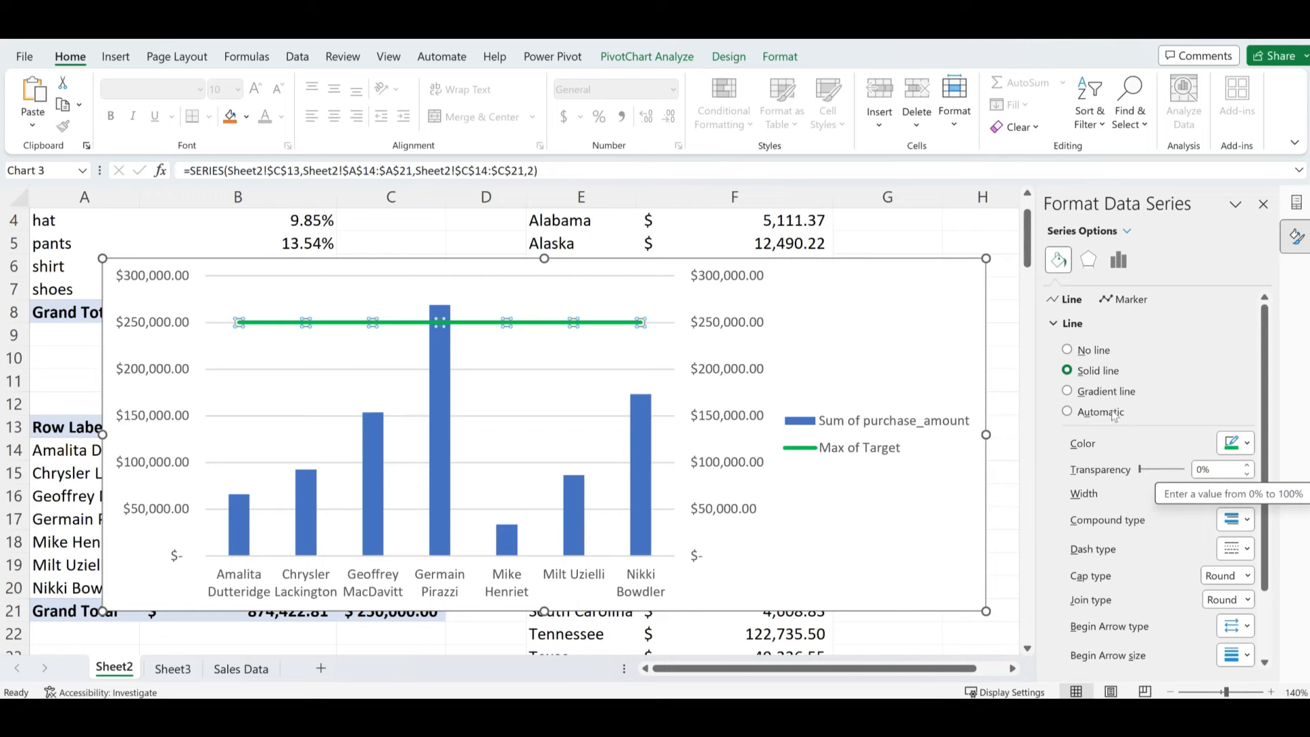
{"action": "left_click", "coordinate": [1127, 300]}
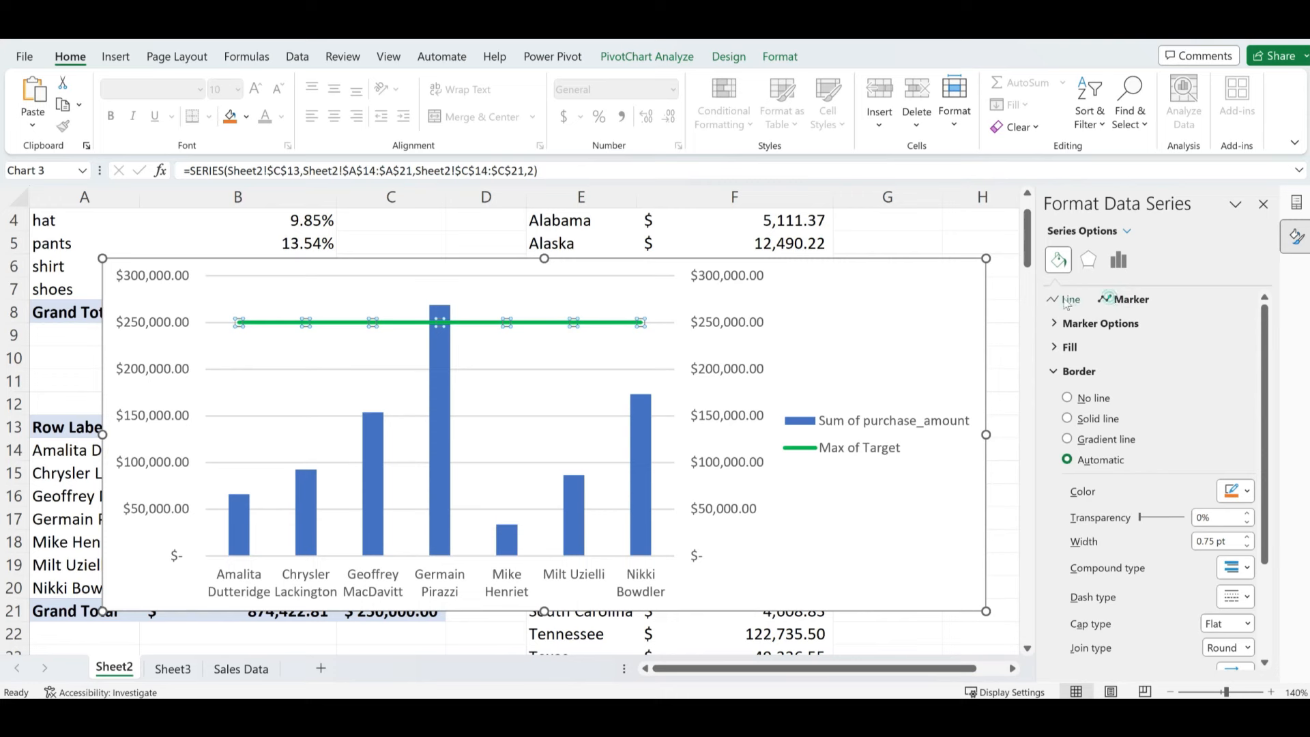
- Give the target line built-in square markers at size 4
{"action": "left_click", "coordinate": [1055, 324]}
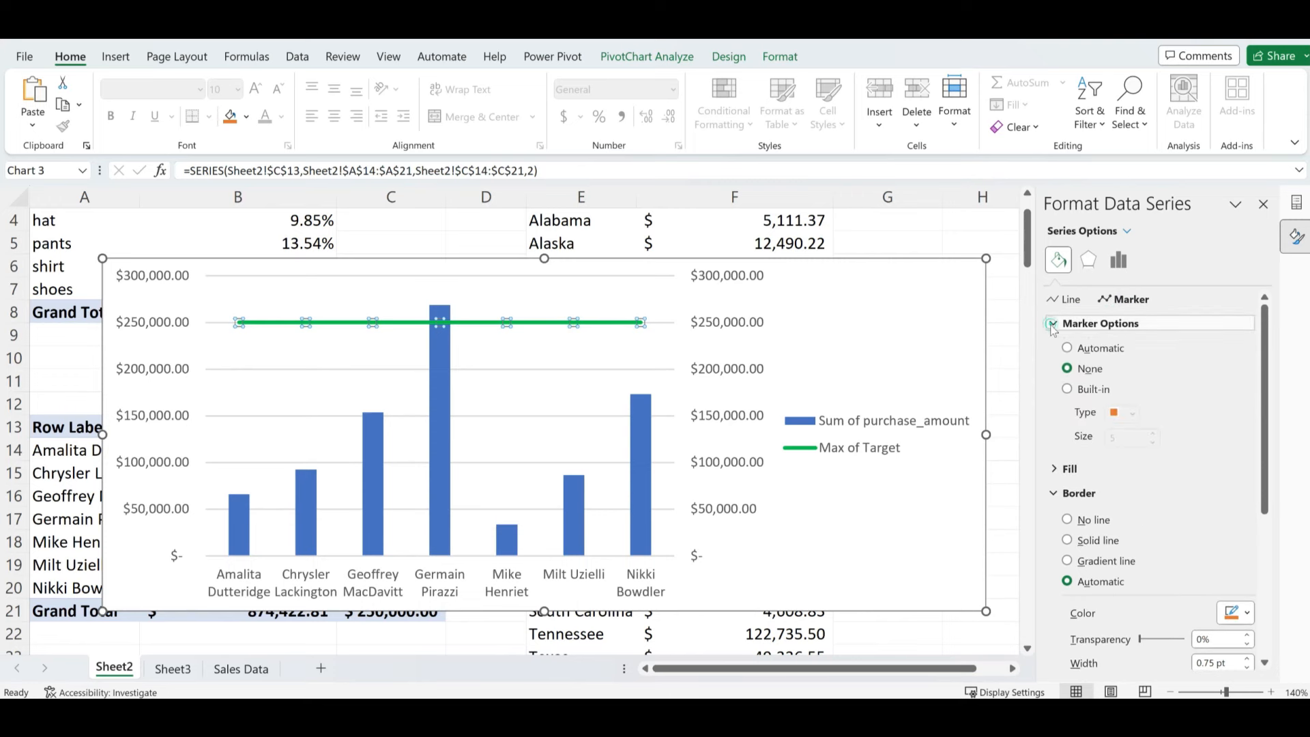
{"action": "left_click", "coordinate": [1067, 390]}
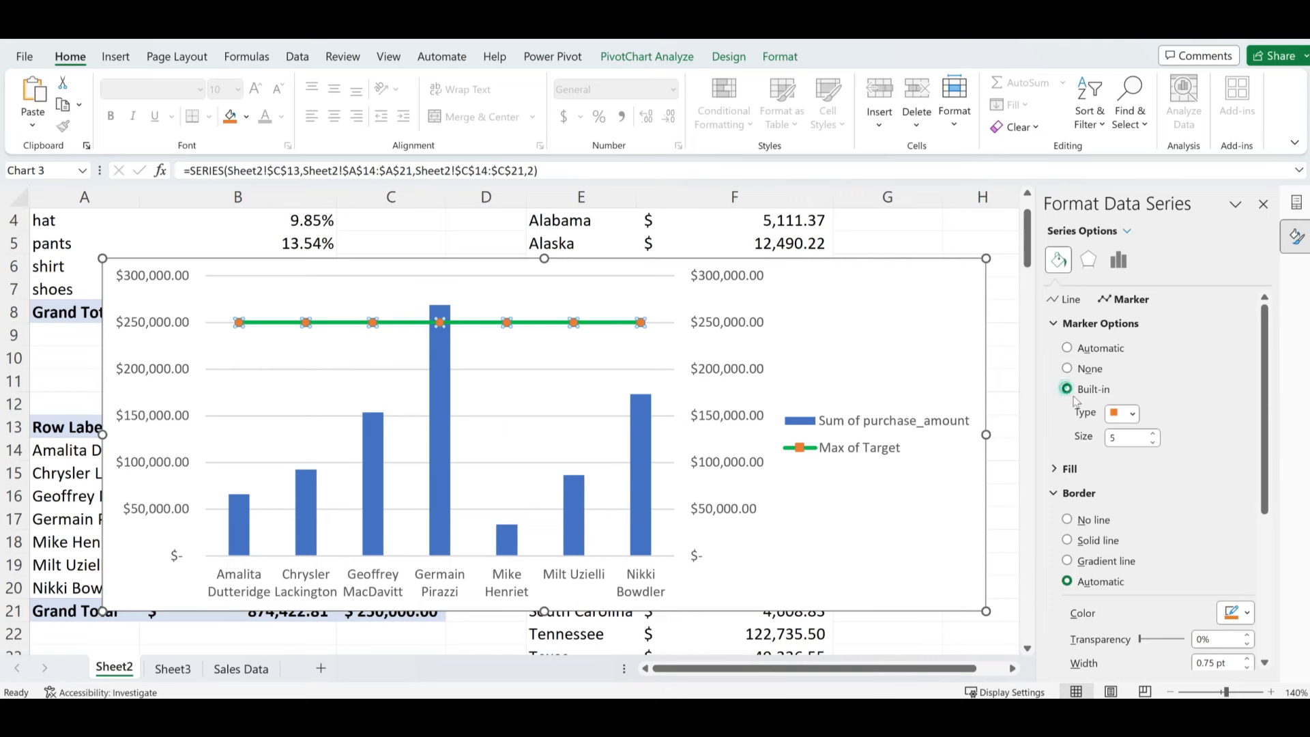
{"action": "left_click", "coordinate": [1133, 414]}
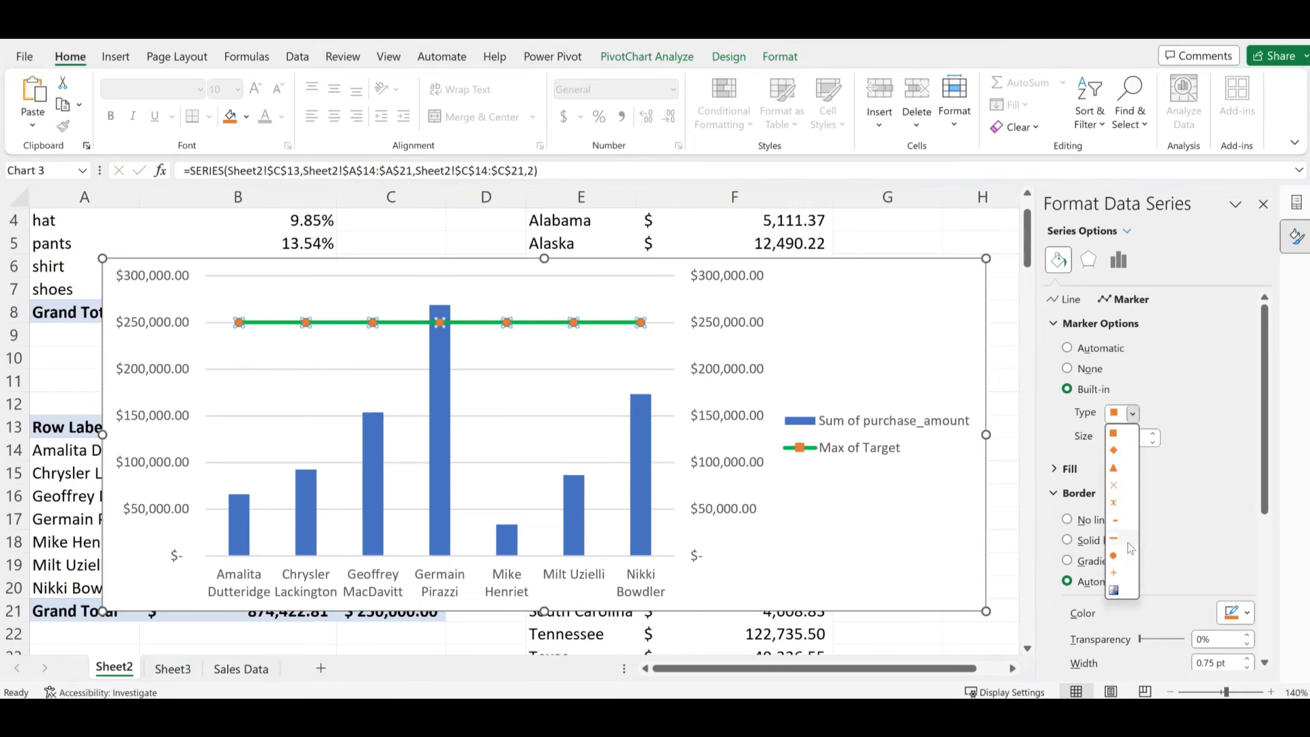
{"action": "left_click", "coordinate": [1124, 414]}
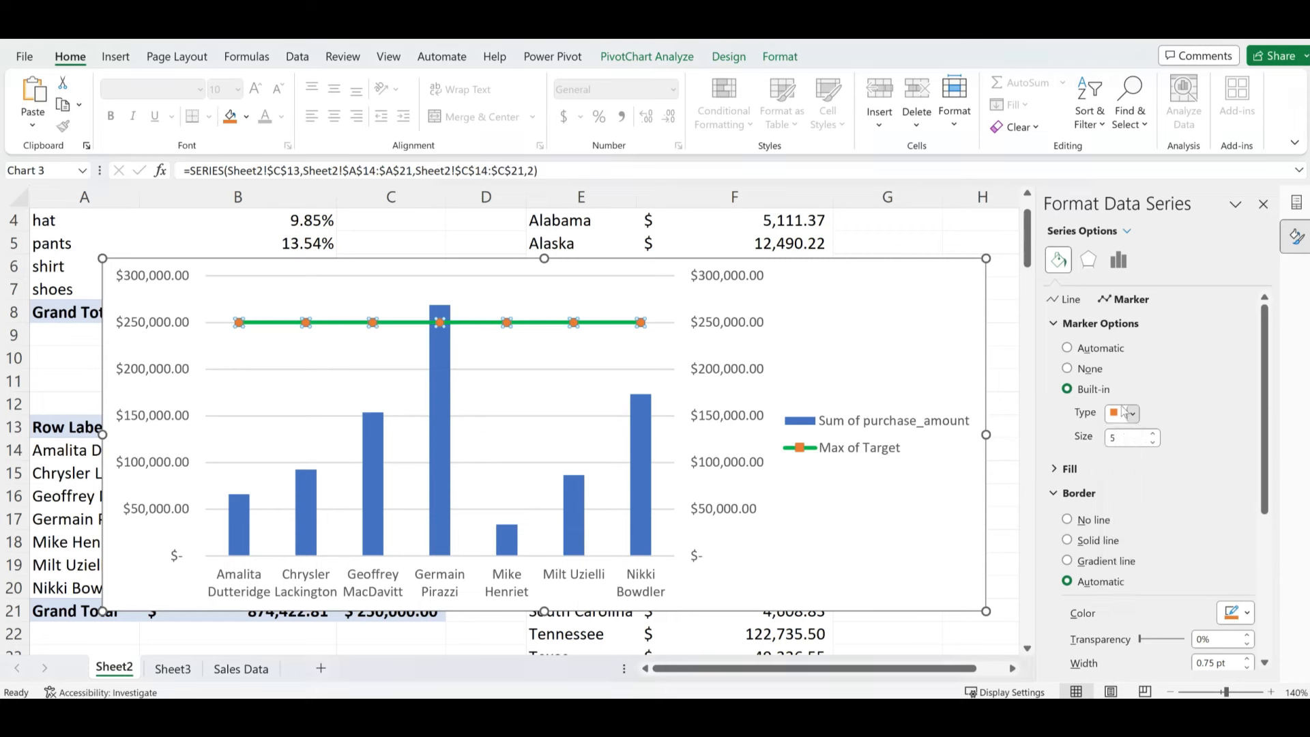
{"action": "left_click", "coordinate": [1152, 442]}
- Enlarge the chart downward on both sides and shift it left
{"action": "left_click_drag", "start_coordinate": [984, 609], "coordinate": [1001, 619]}
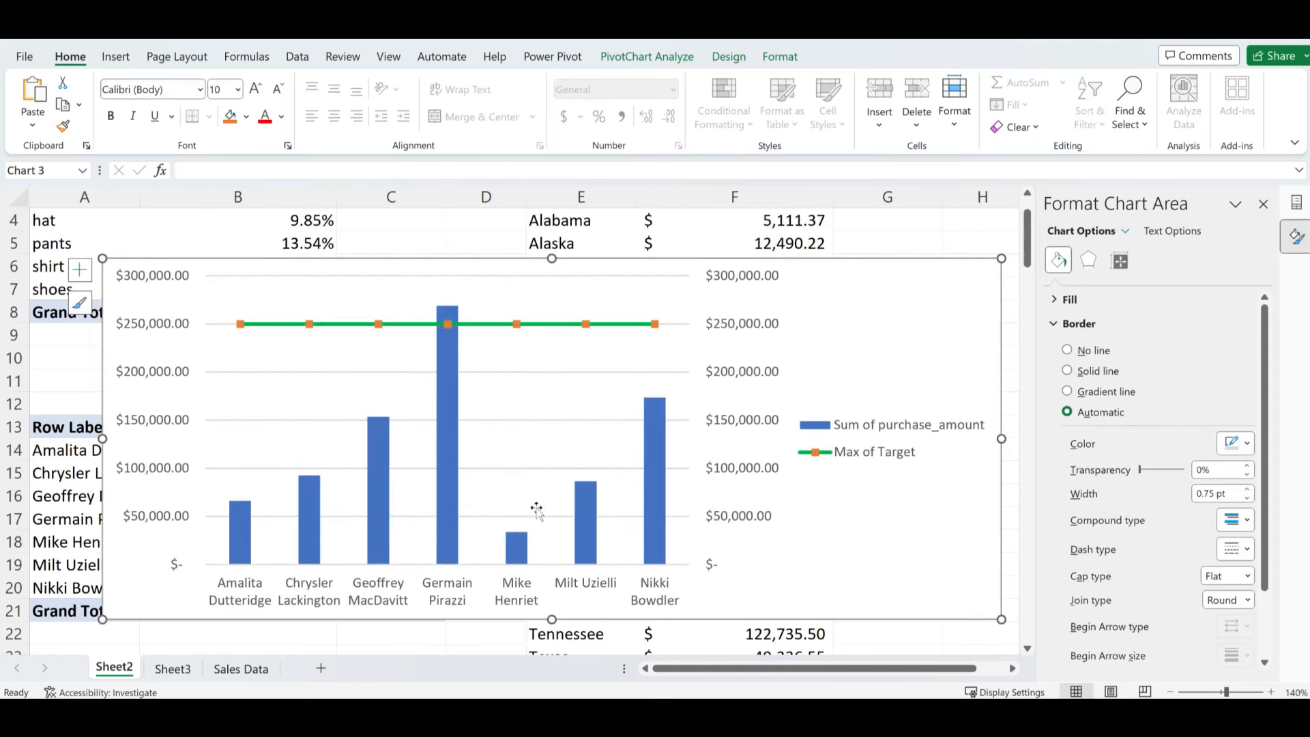
{"action": "left_click_drag", "start_coordinate": [103, 620], "coordinate": [88, 628]}
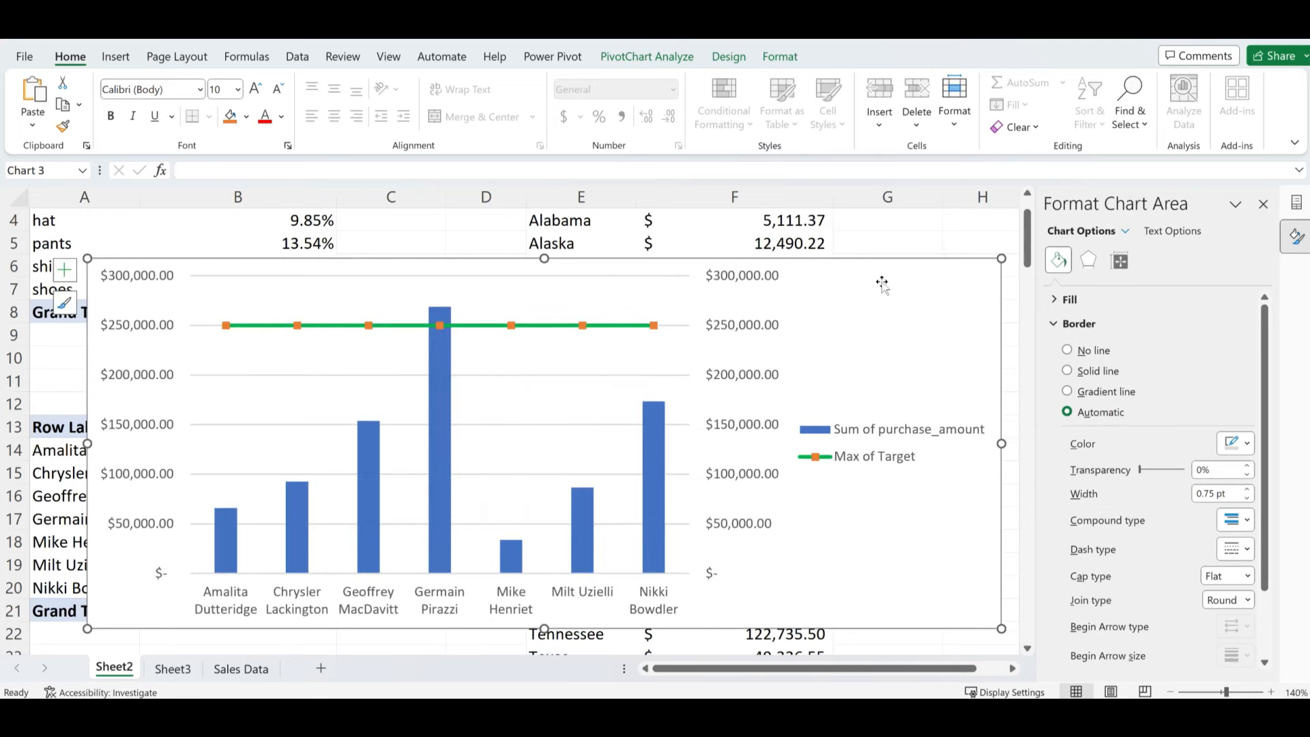
{"action": "left_click_drag", "start_coordinate": [983, 258], "coordinate": [942, 262]}
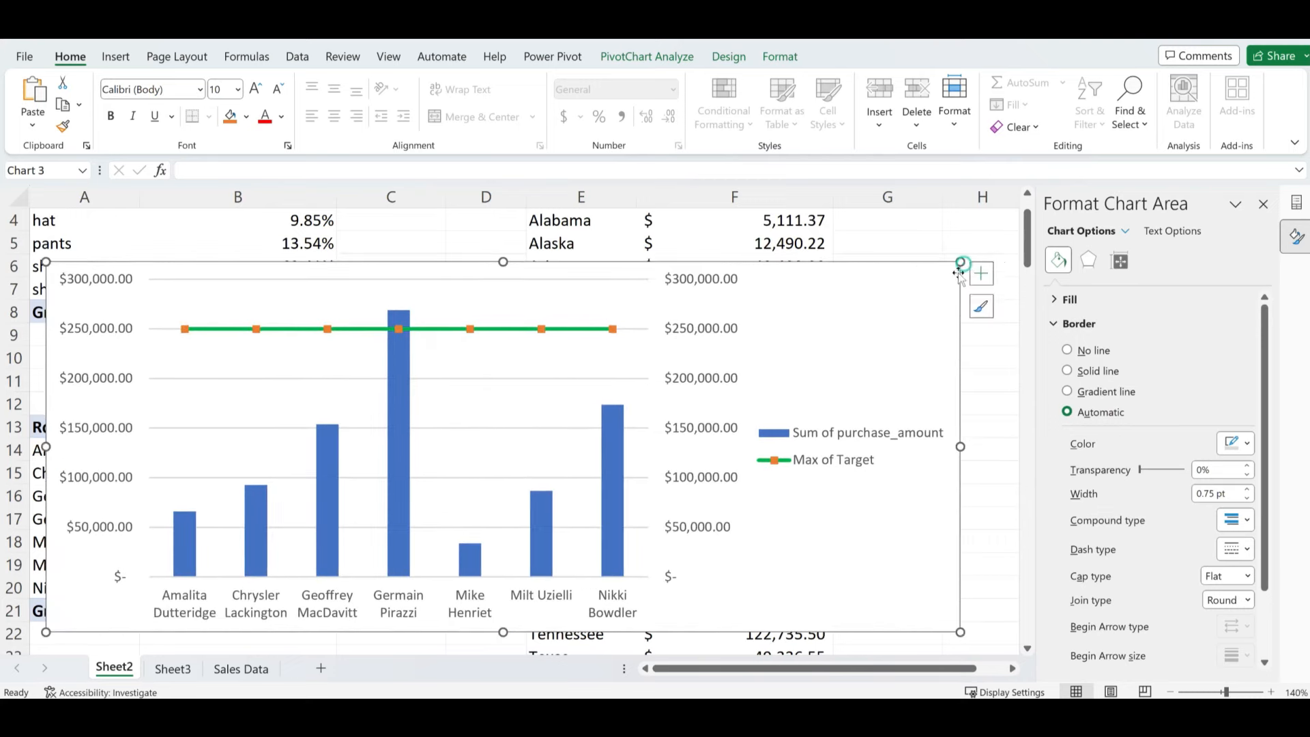
- Remove the horizontal gridlines, place the legend at the top, and add a chart title
{"action": "left_click", "coordinate": [980, 270]}
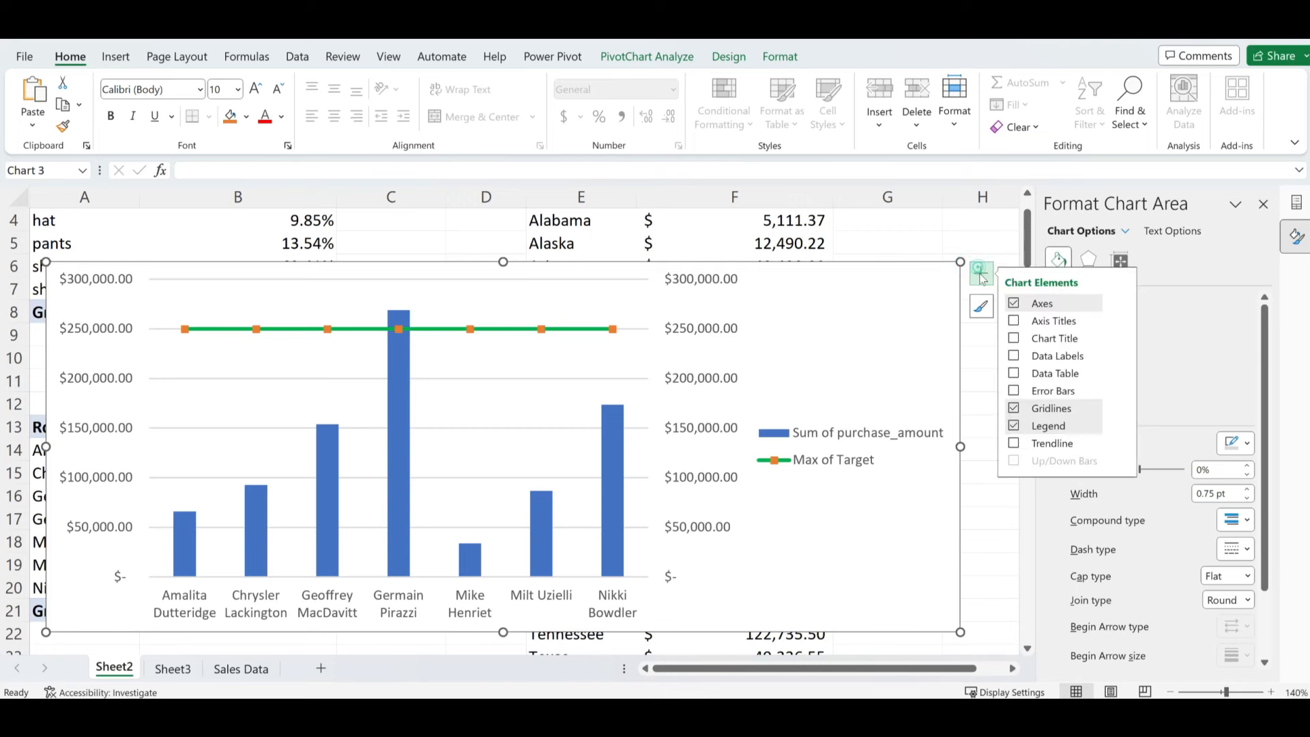
{"action": "left_click", "coordinate": [1014, 409]}
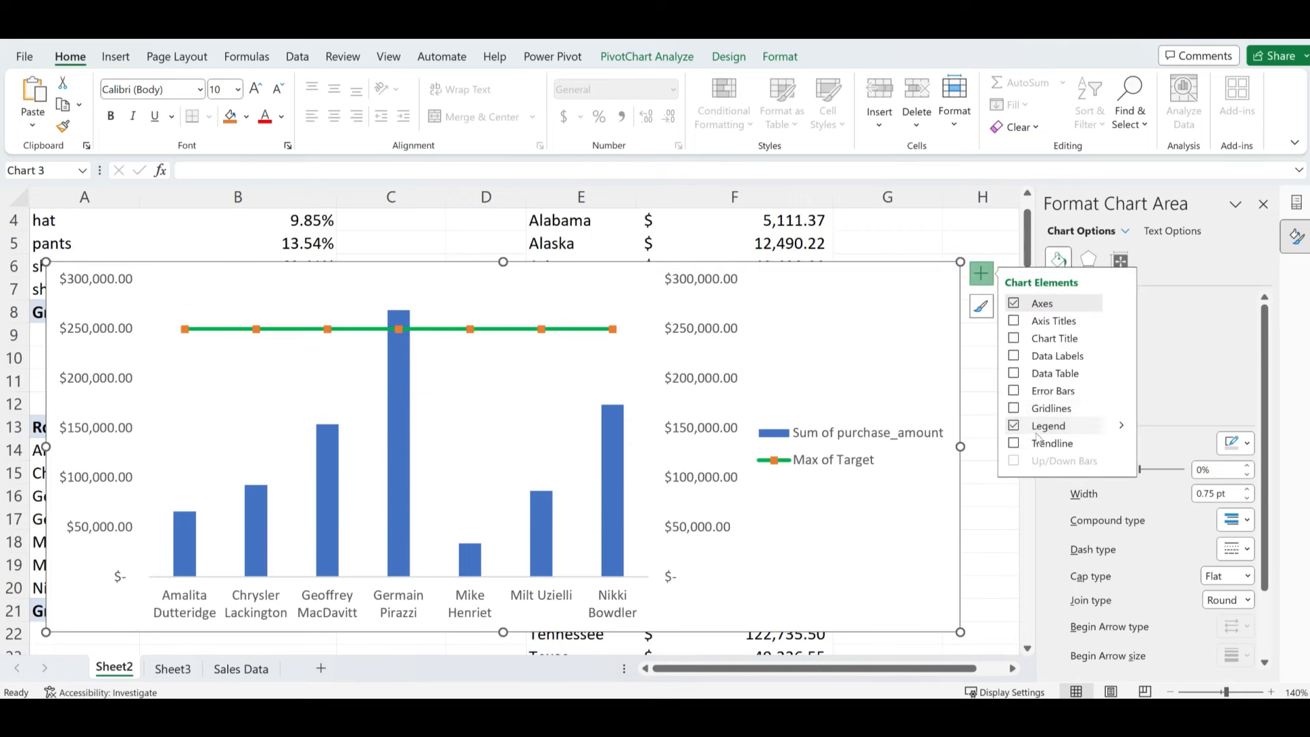
{"action": "left_click", "coordinate": [1121, 425]}
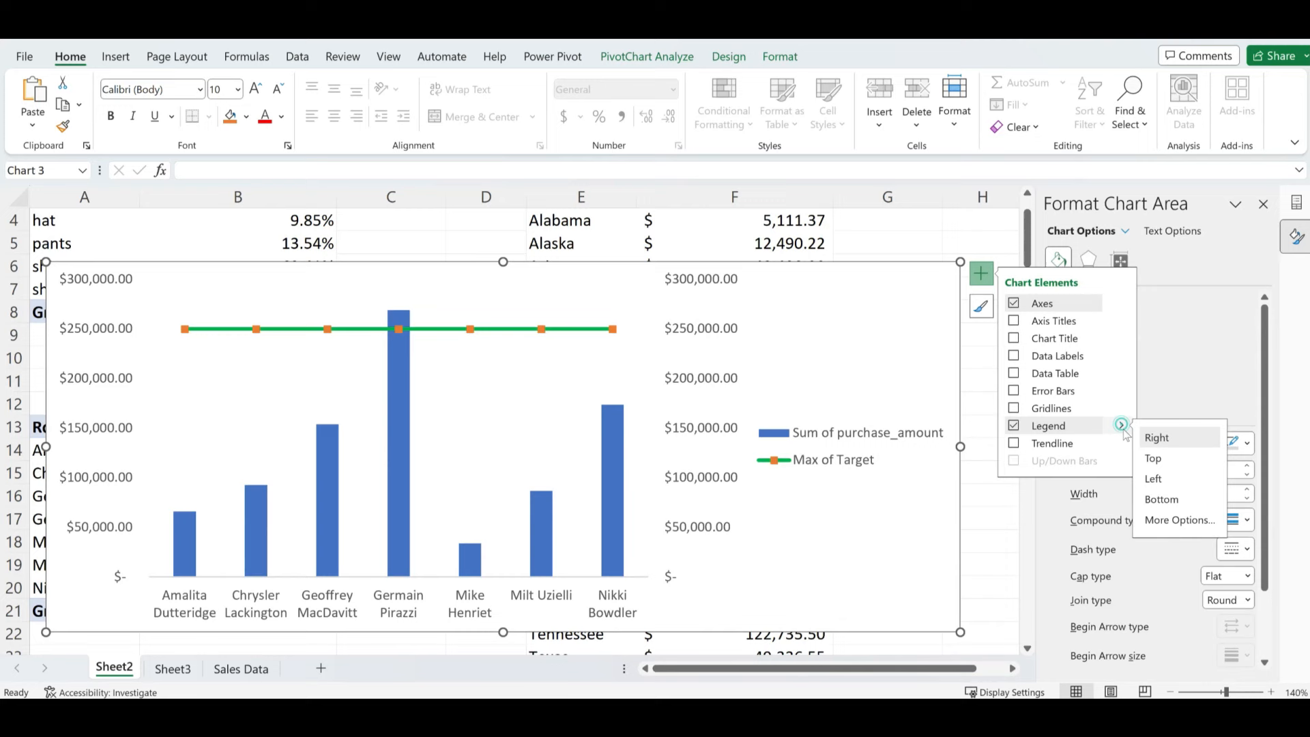
{"action": "left_click", "coordinate": [1153, 458]}
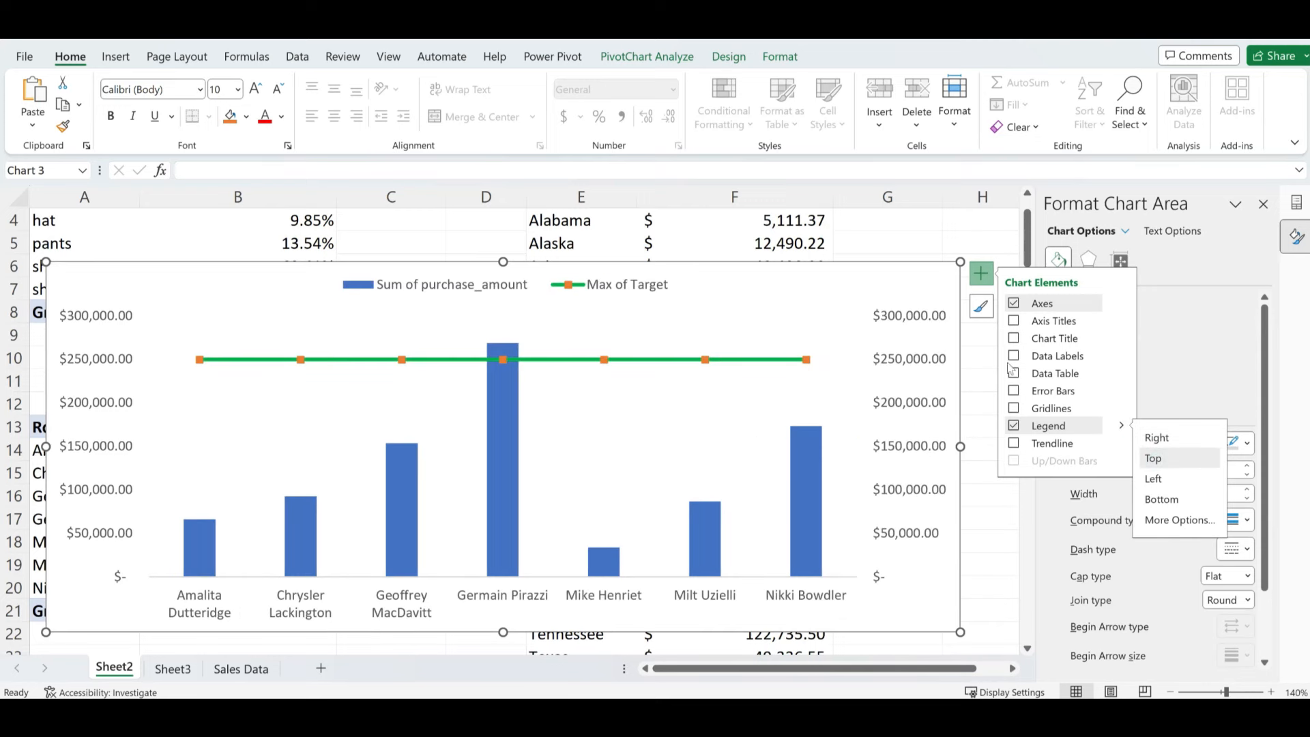
{"action": "left_click", "coordinate": [1015, 338]}
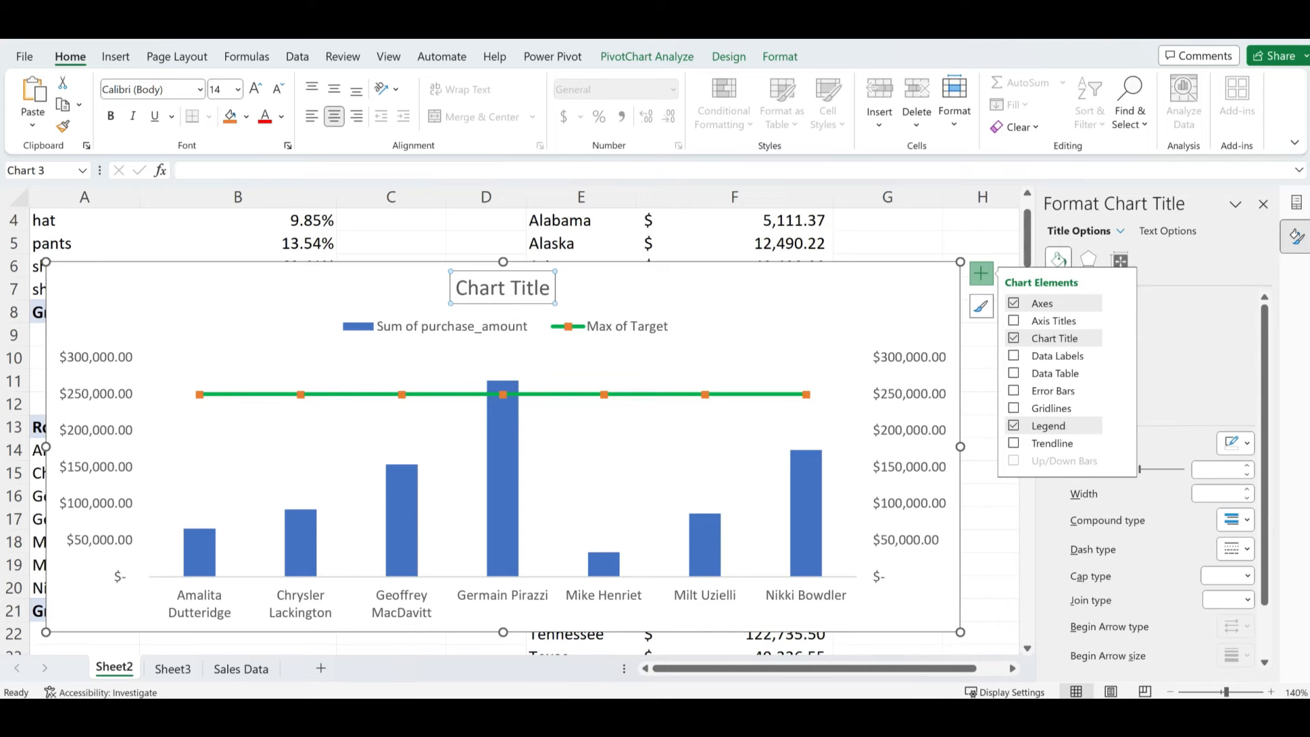
- Replace the placeholder chart title with 'SALES REP PERFORMANCE'
{"action": "double_click", "coordinate": [482, 289]}
{"action": "key", "text": "ctrl+a"}
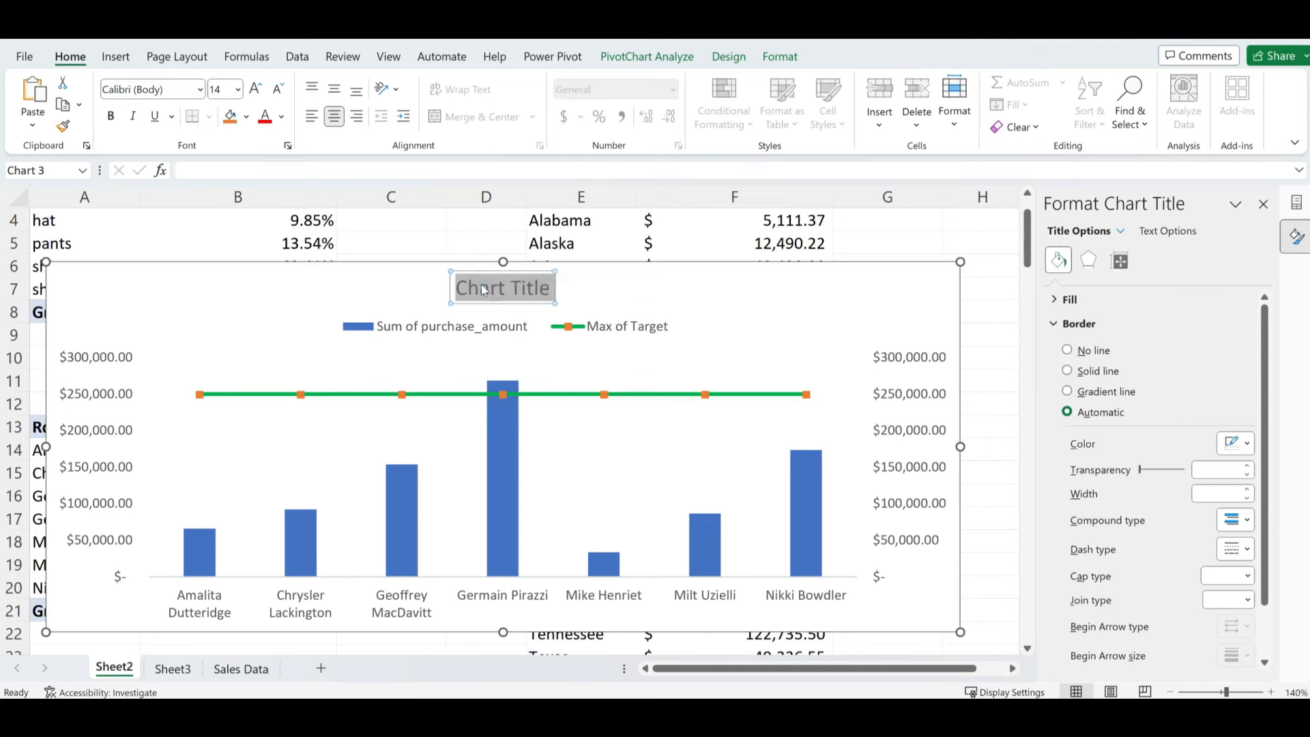
{"action": "type", "text": "SALES R"}
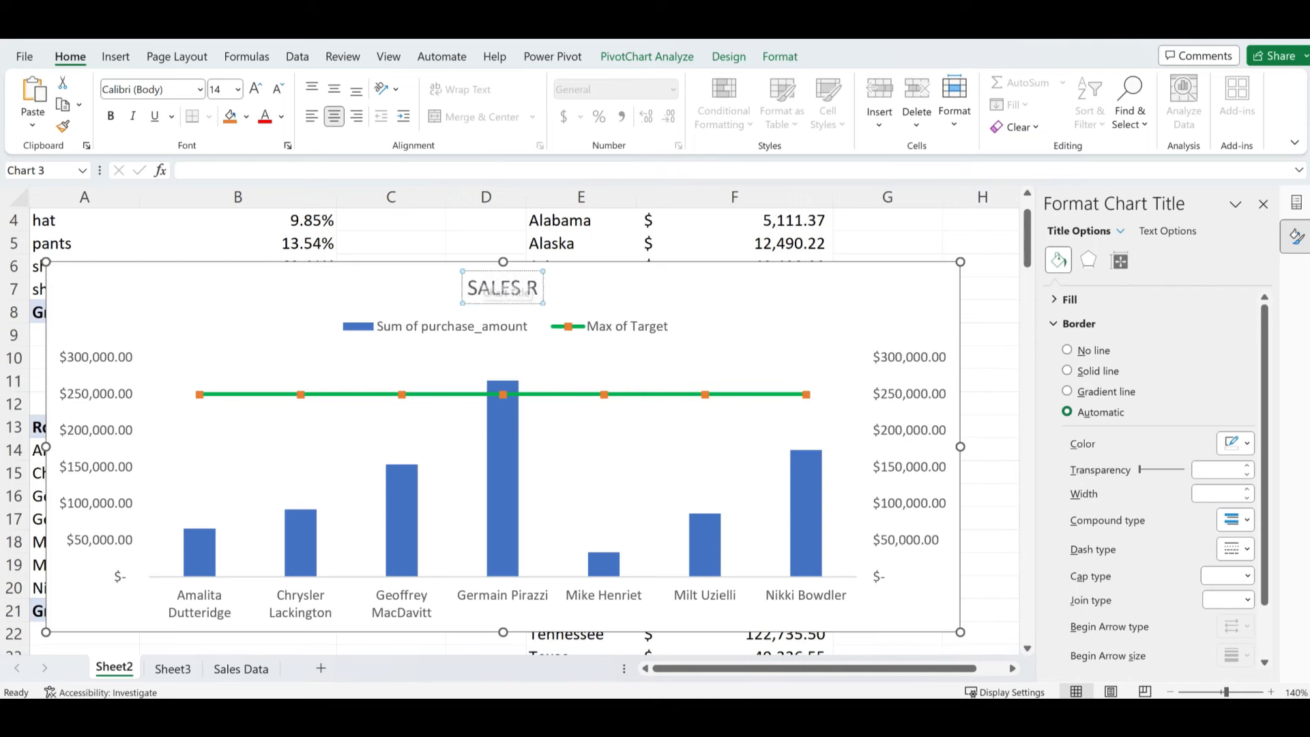
{"action": "type", "text": "EP PER"}
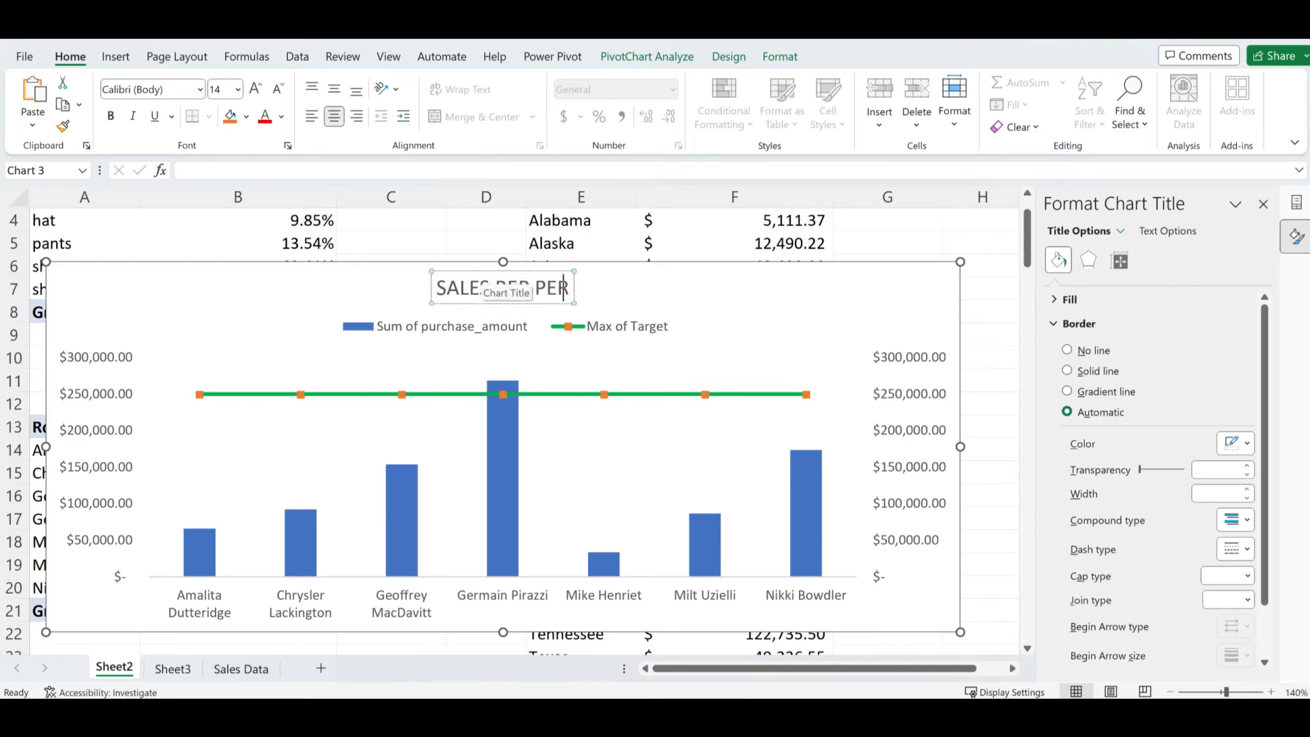
{"action": "type", "text": "FORMANCE"}
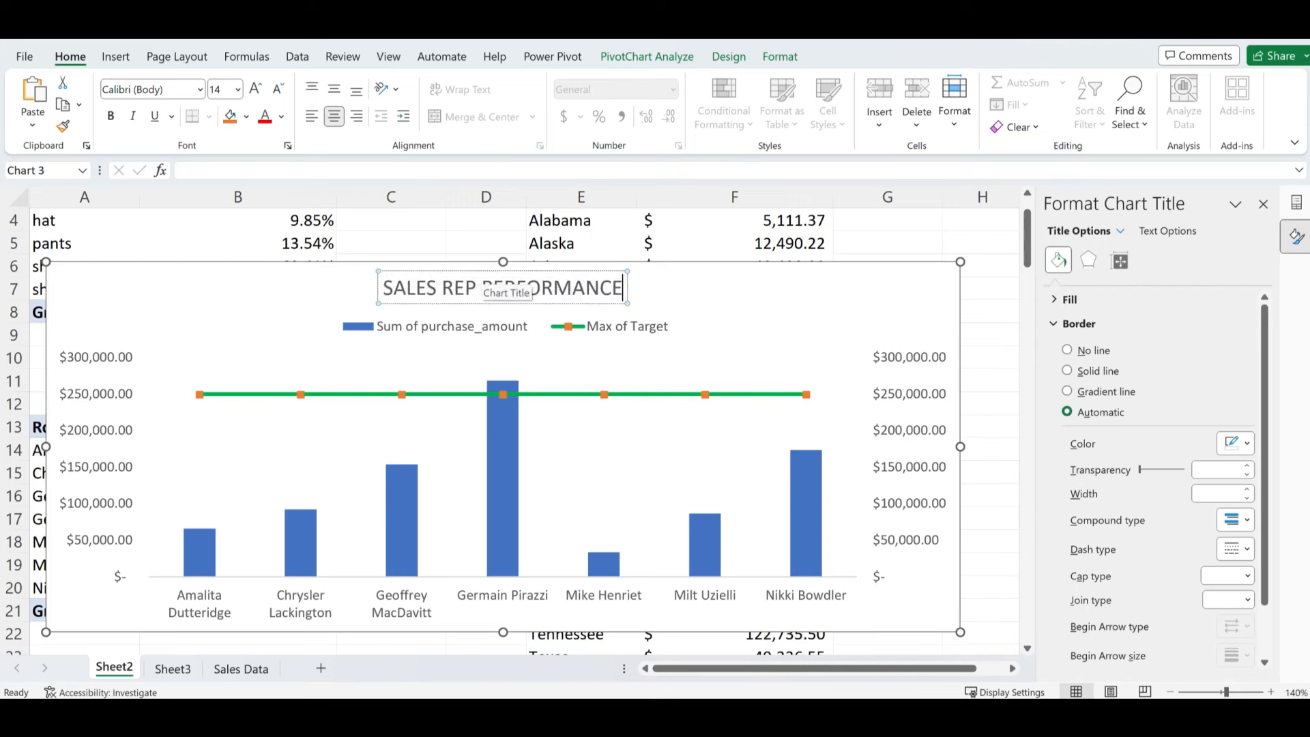
{"action": "left_click", "coordinate": [728, 244]}
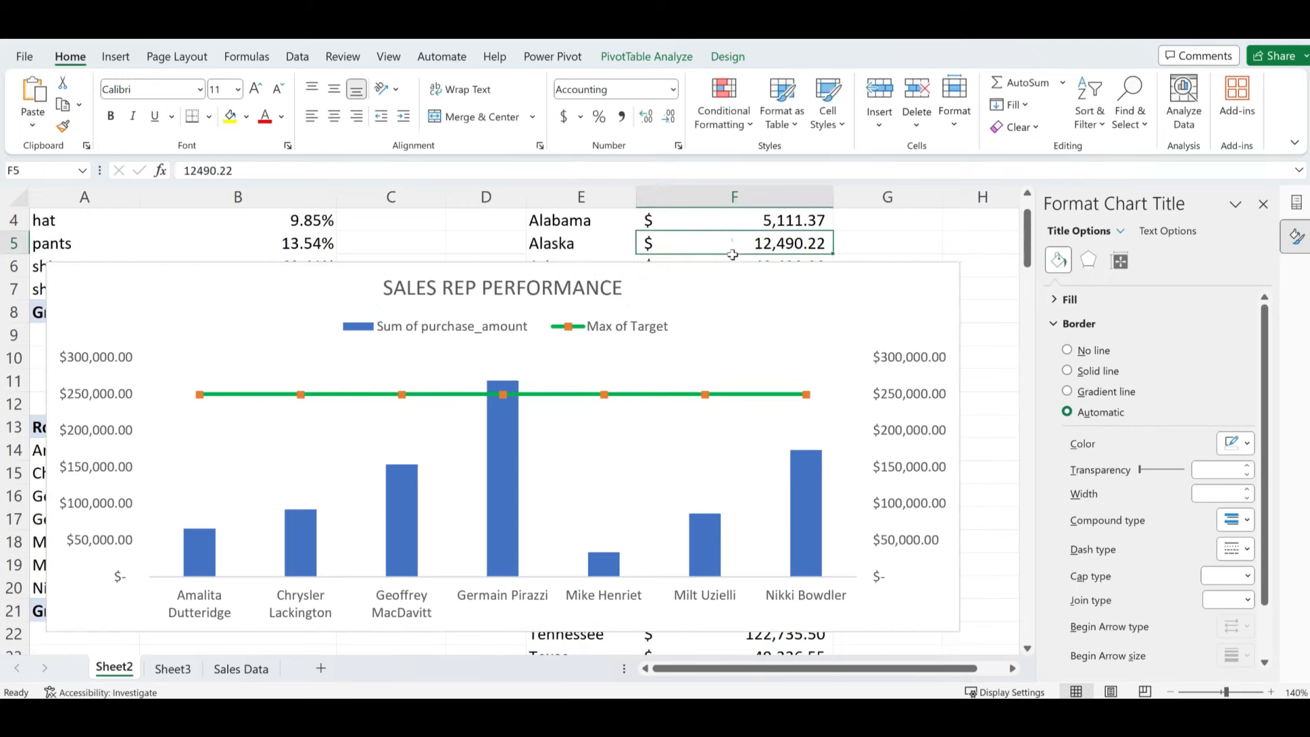
- Shrink the chart, close the Format Chart Area and PivotChart Fields panes, and move it beside the pivot
{"action": "left_click", "coordinate": [907, 284]}
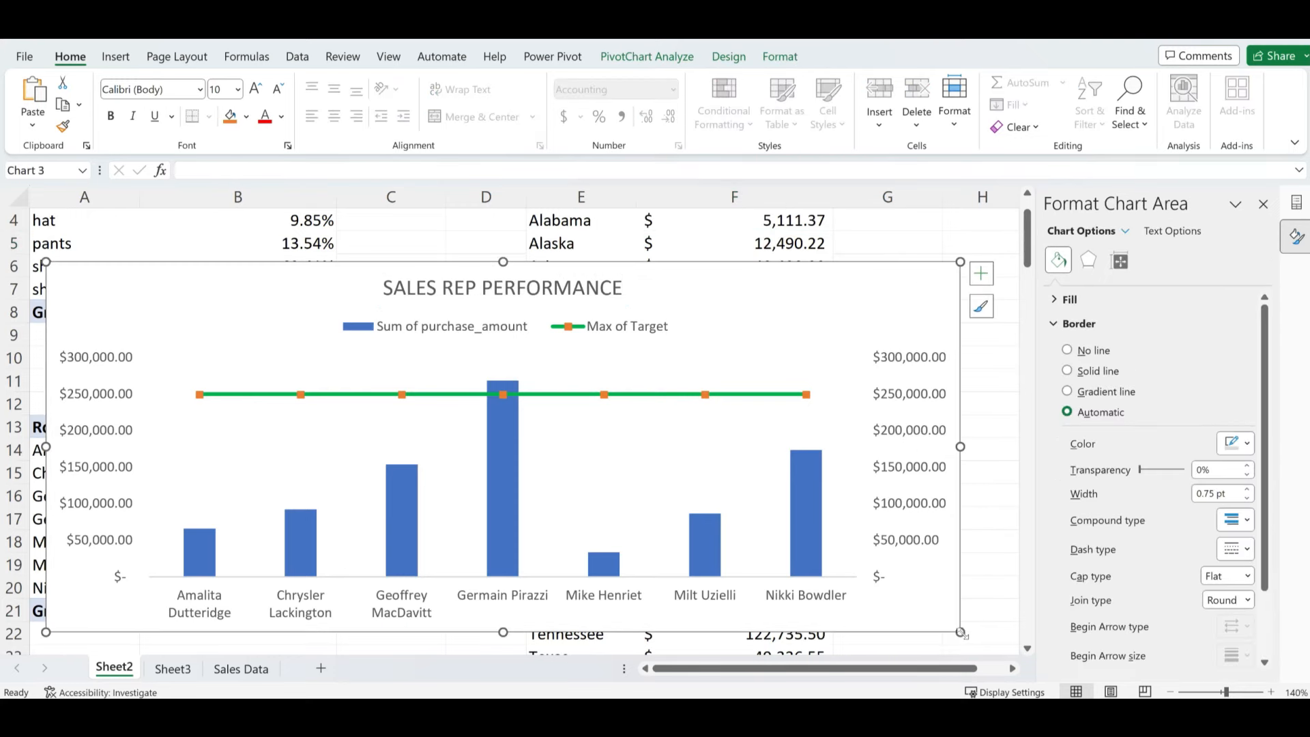
{"action": "left_click_drag", "start_coordinate": [962, 633], "coordinate": [913, 612]}
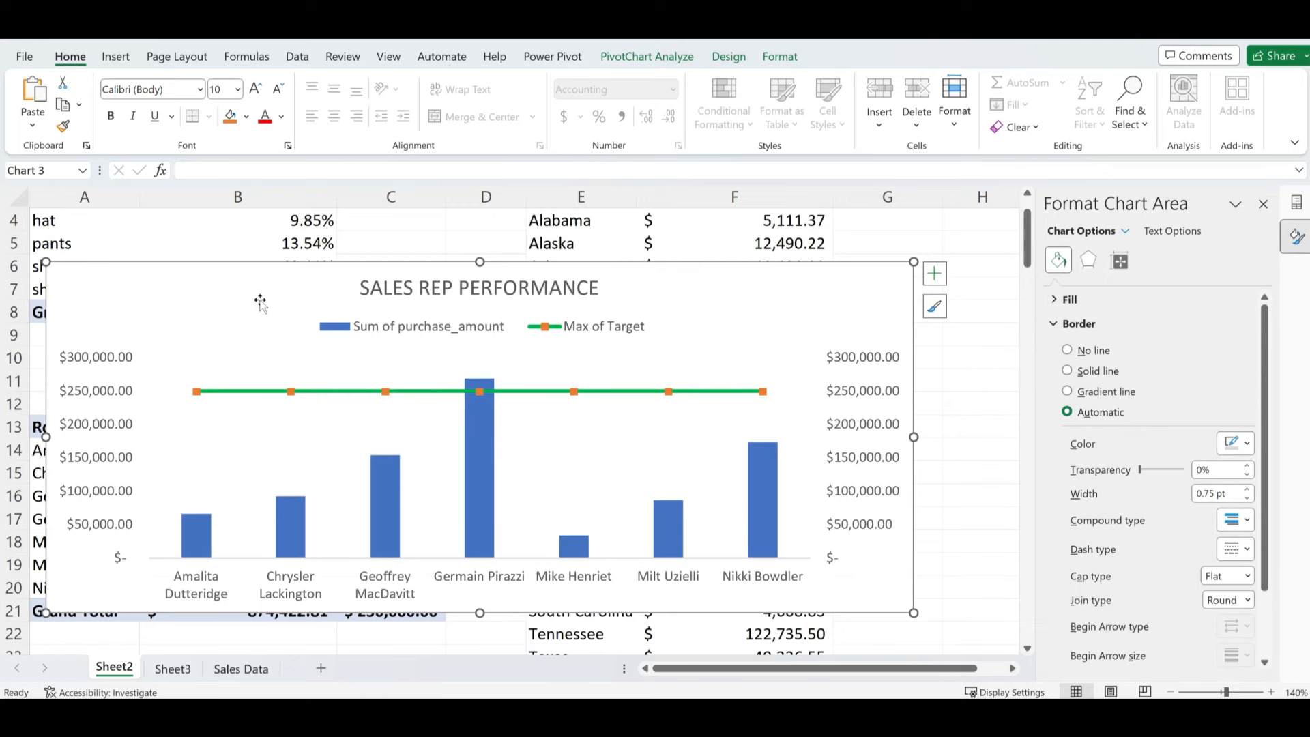
{"action": "left_click_drag", "start_coordinate": [202, 278], "coordinate": [402, 243]}
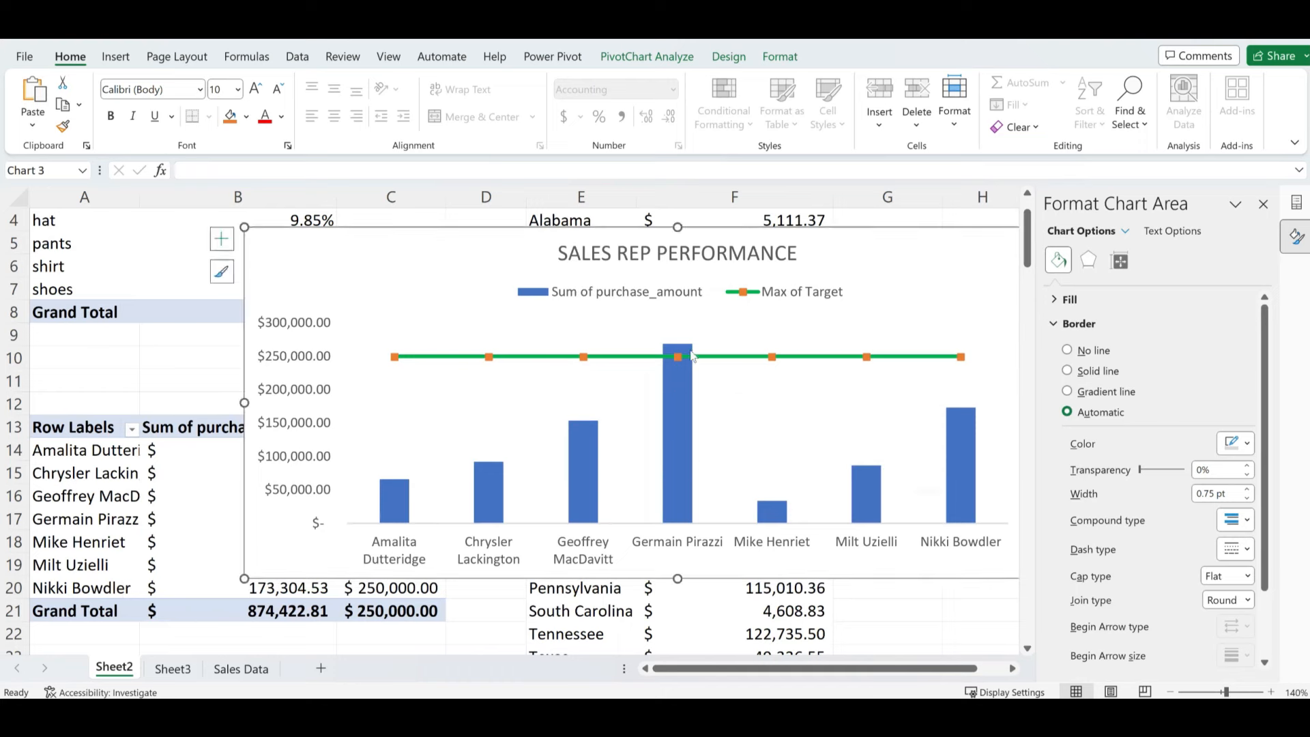
{"action": "mouse_move", "coordinate": [678, 362]}
{"action": "left_click", "coordinate": [1263, 204]}
{"action": "left_click_drag", "start_coordinate": [428, 237], "coordinate": [431, 238]}
{"action": "left_click", "coordinate": [1295, 204]}
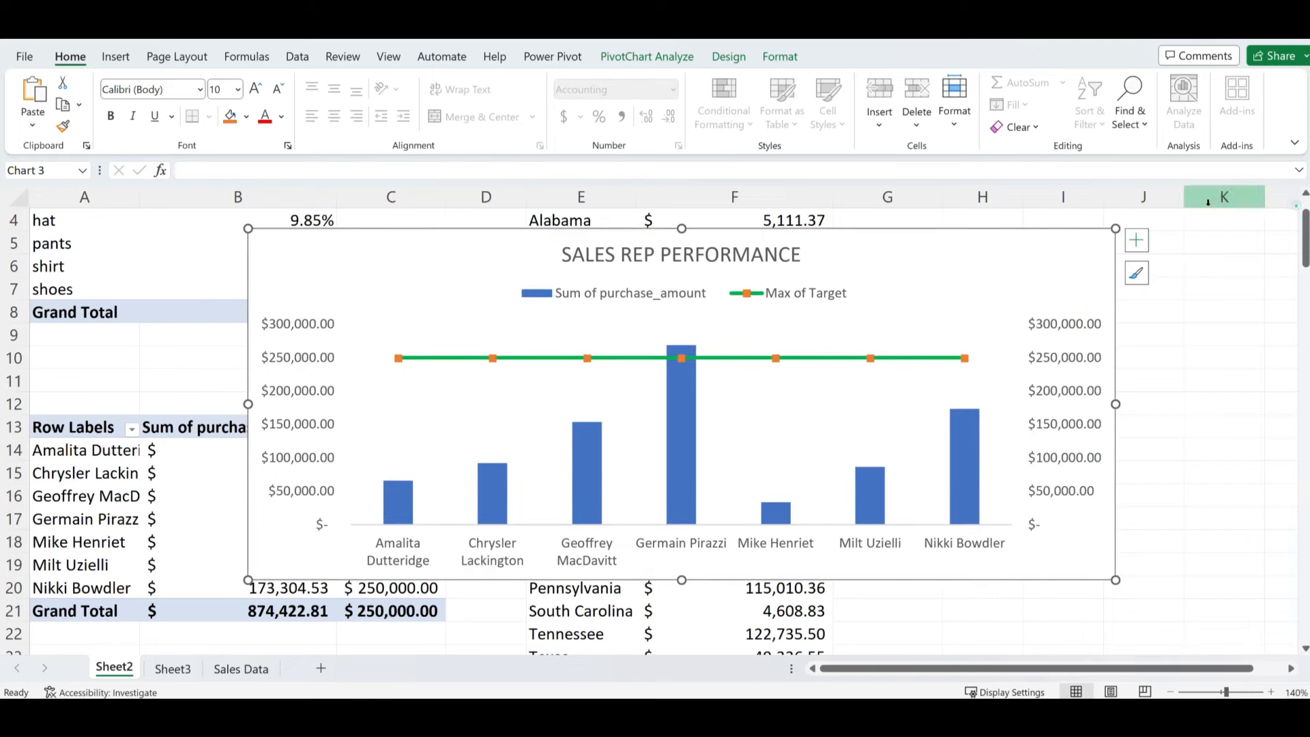
{"action": "left_click_drag", "start_coordinate": [434, 242], "coordinate": [626, 244]}
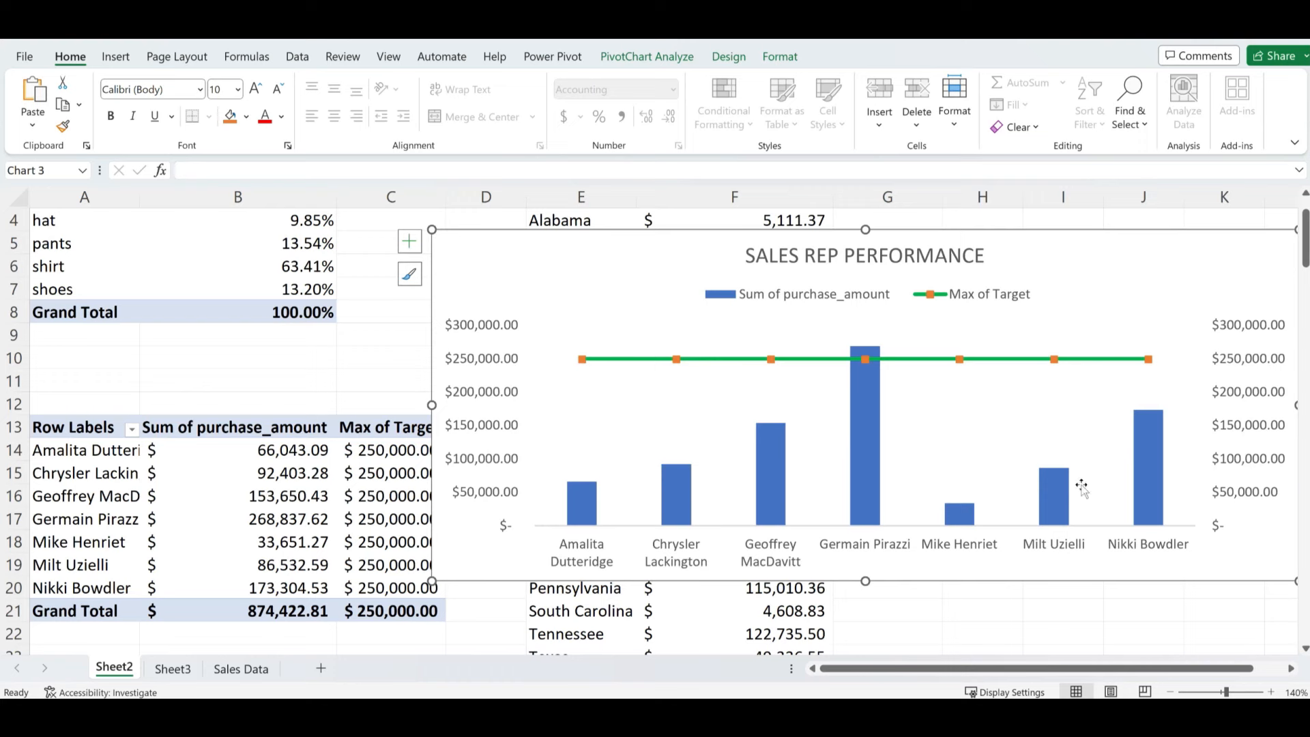
{"action": "mouse_move", "coordinate": [863, 437]}
{"action": "mouse_move", "coordinate": [871, 466]}
- Sort the reps' purchase sums largest to smallest, from $268,837.62 down to $33,651.27
{"action": "left_click", "coordinate": [129, 454]}
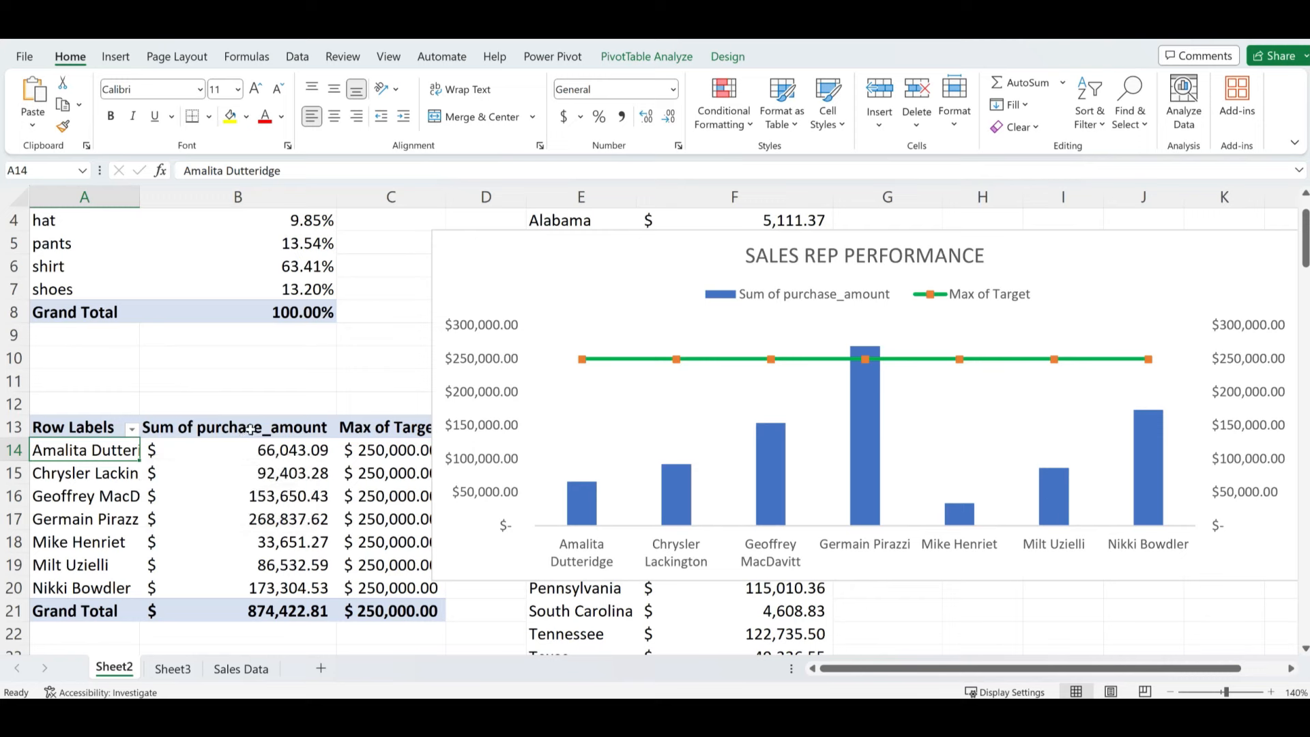
{"action": "left_click", "coordinate": [198, 454]}
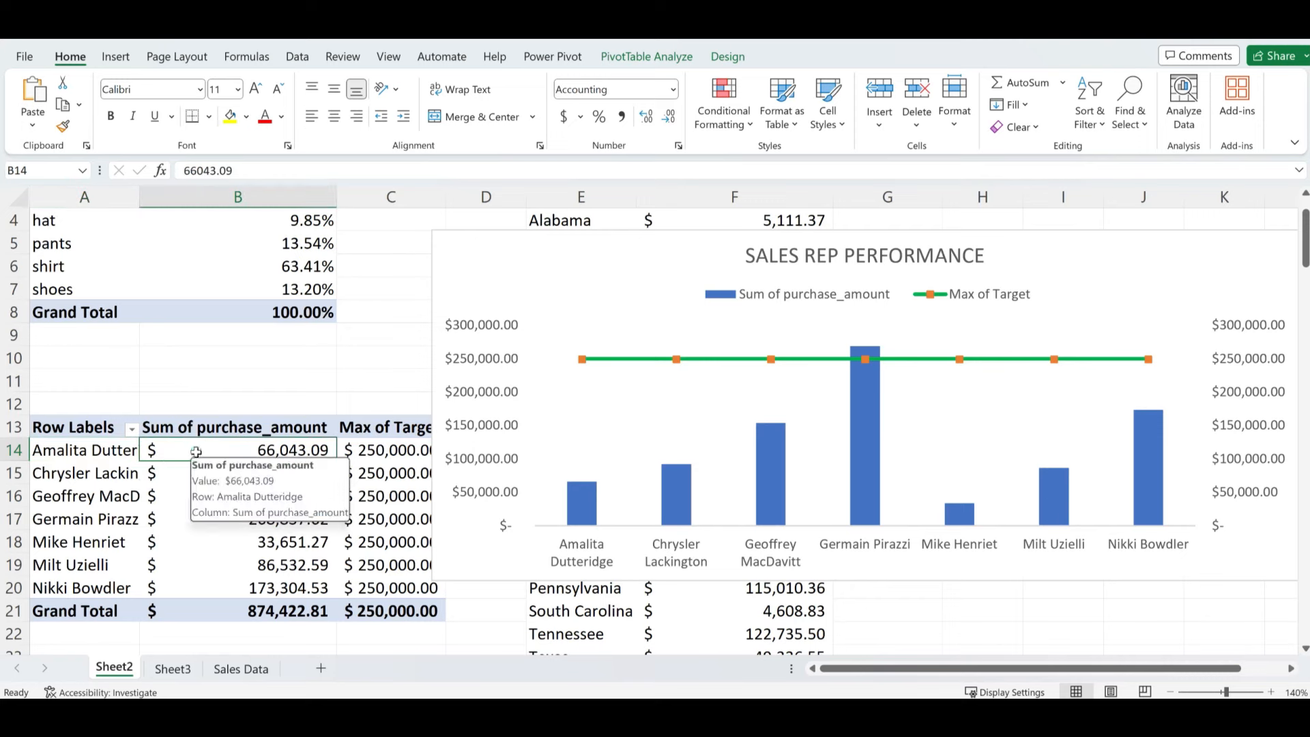
{"action": "right_click", "coordinate": [197, 453]}
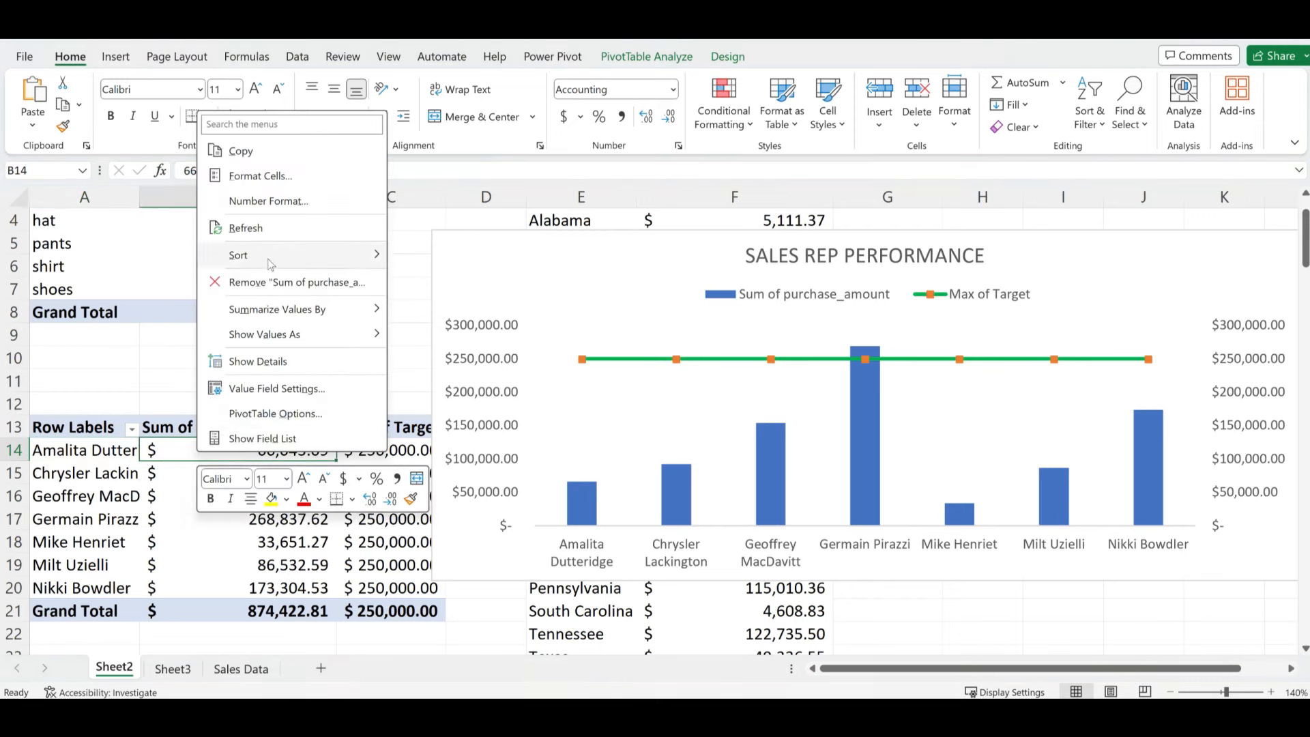
{"action": "mouse_move", "coordinate": [268, 259]}
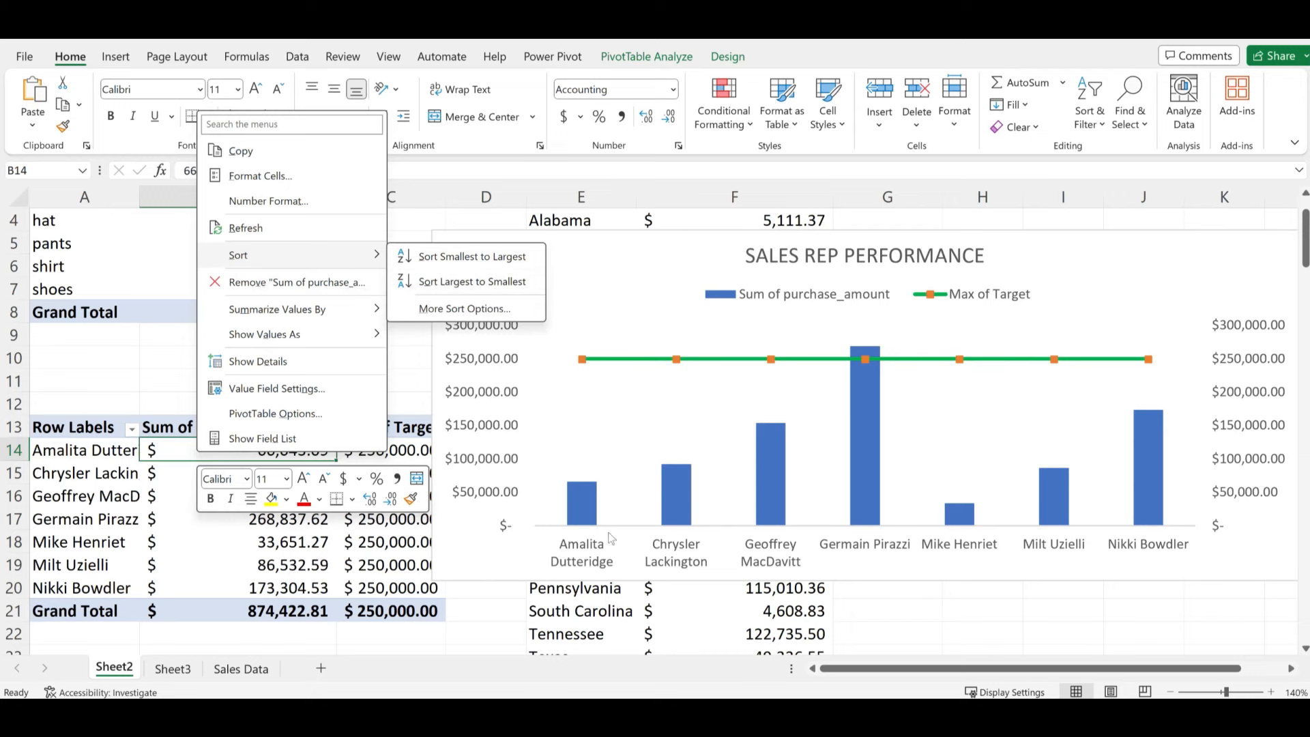
{"action": "left_click", "coordinate": [478, 283]}
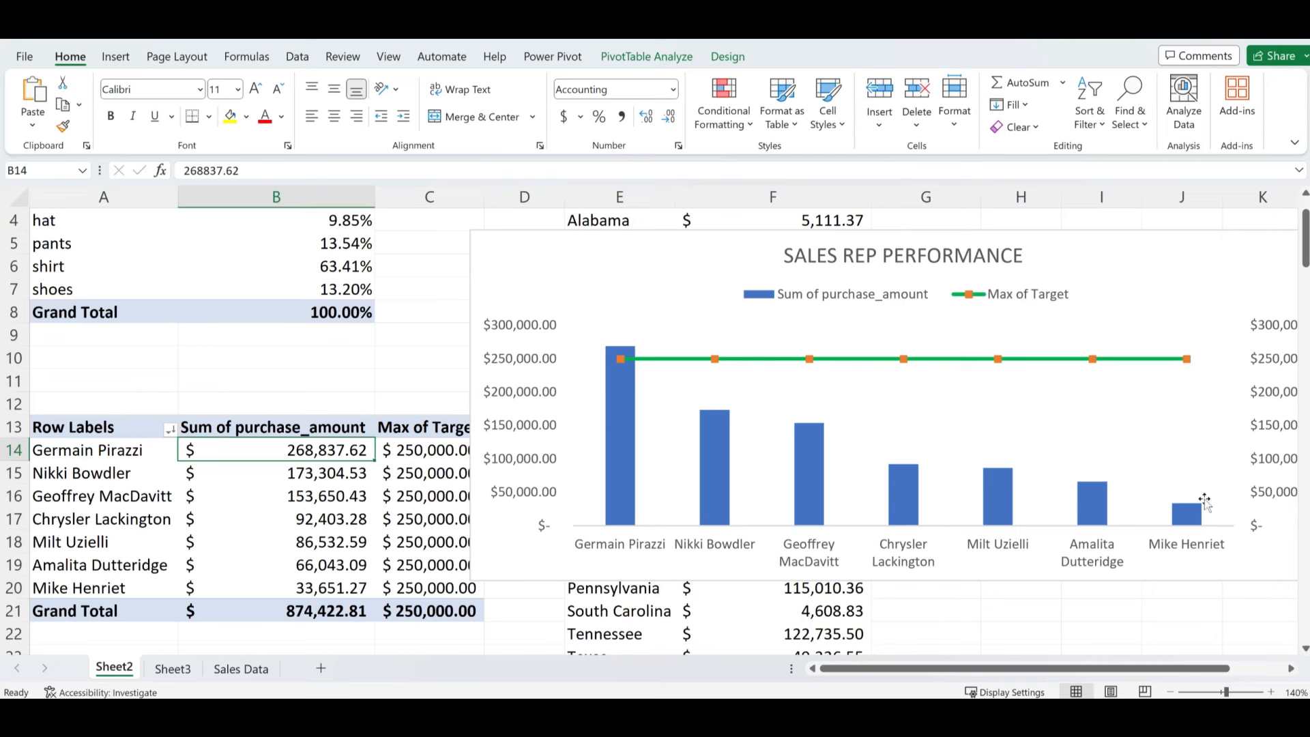
{"action": "left_click", "coordinate": [546, 238]}
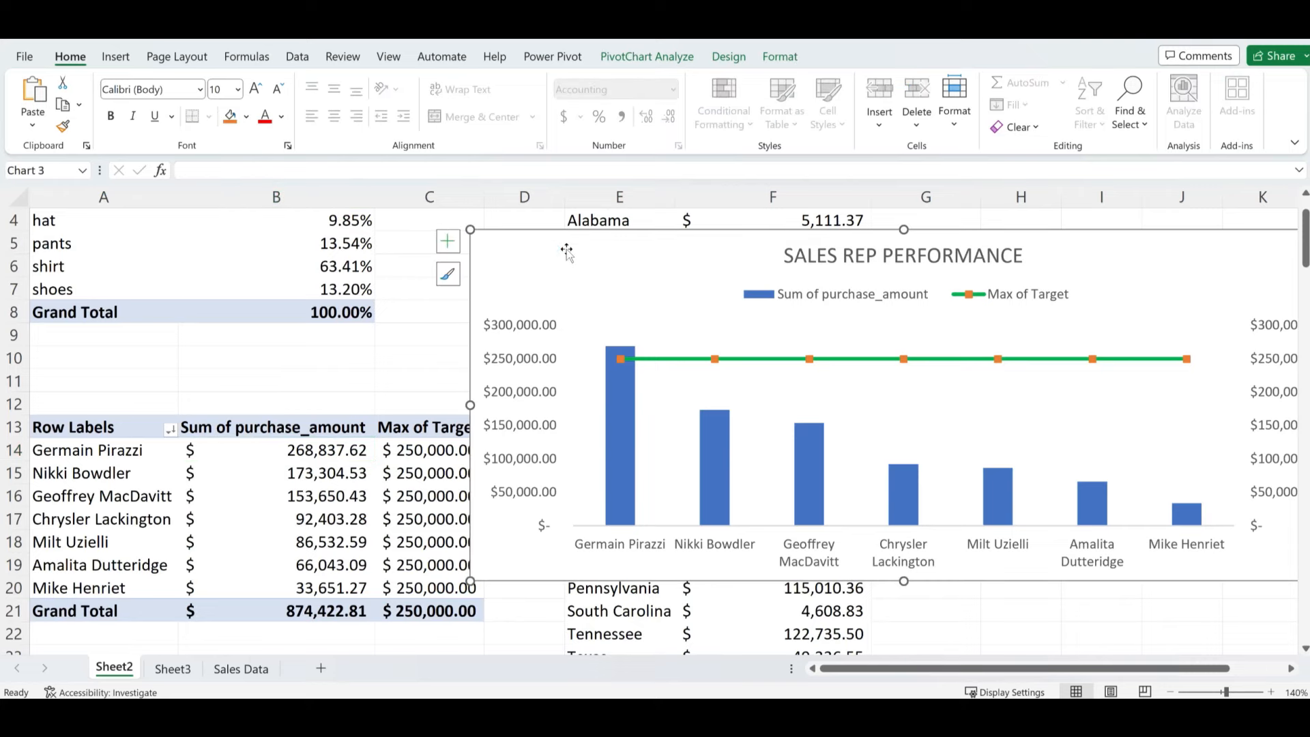
- Cut the SALES REP PERFORMANCE chart onto Sheet3 beside the doughnut, then return to Sheet2
{"action": "key", "text": "Delete"}
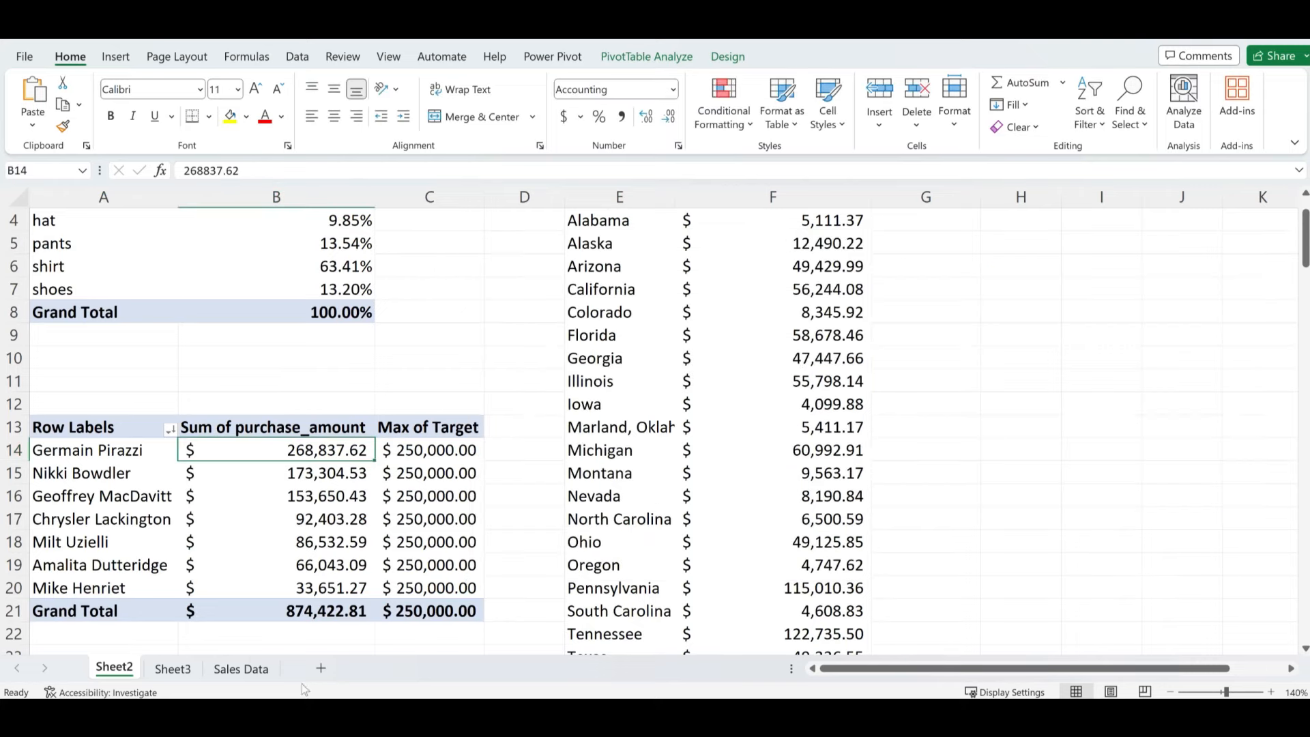
{"action": "left_click", "coordinate": [240, 669]}
{"action": "left_click", "coordinate": [176, 669]}
{"action": "left_click", "coordinate": [873, 424]}
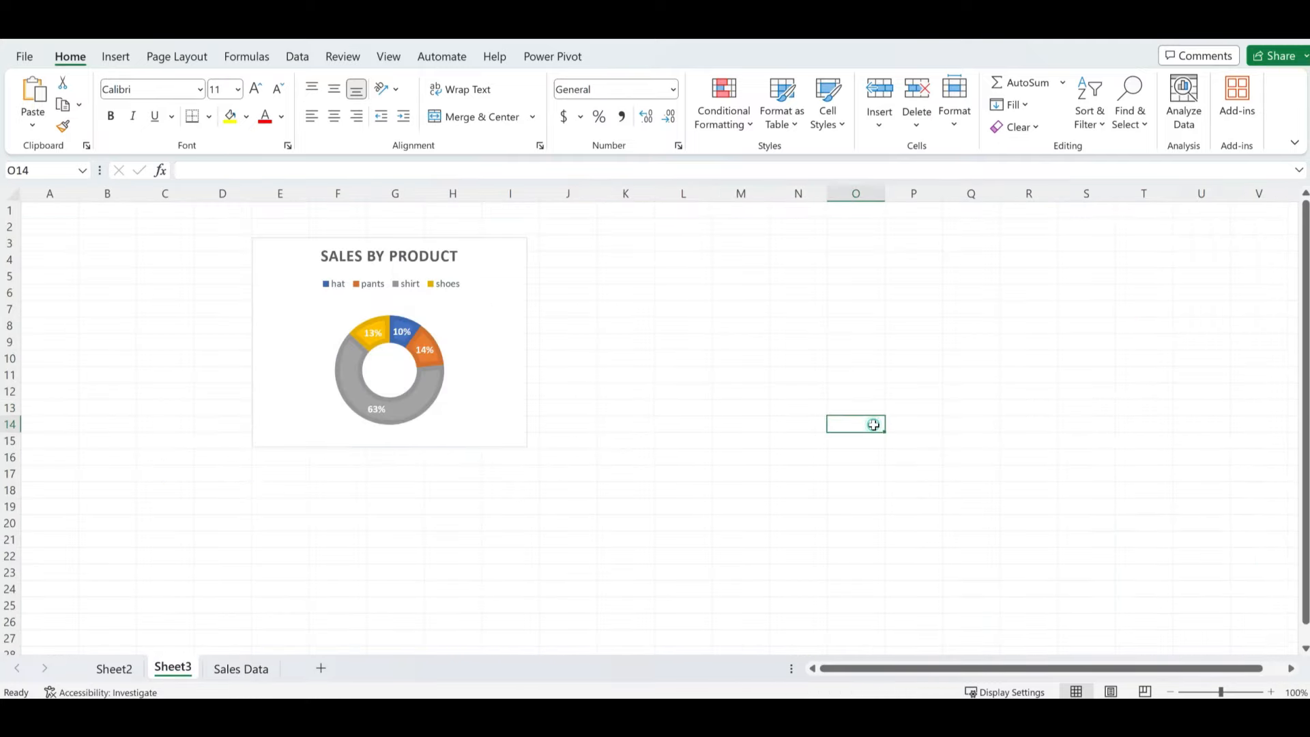
{"action": "key", "text": "ctrl+v"}
{"action": "left_click_drag", "start_coordinate": [934, 437], "coordinate": [767, 279]}
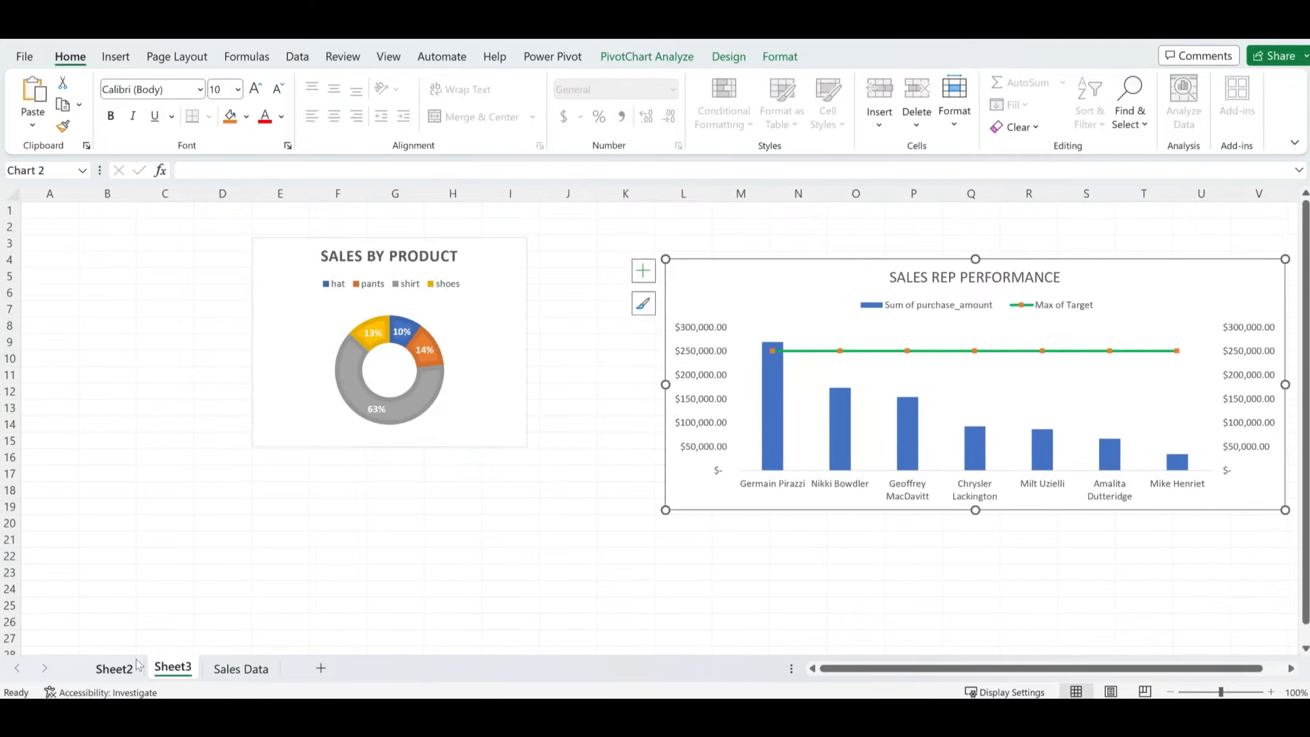
{"action": "left_click", "coordinate": [117, 670]}
{"action": "left_click", "coordinate": [205, 486]}
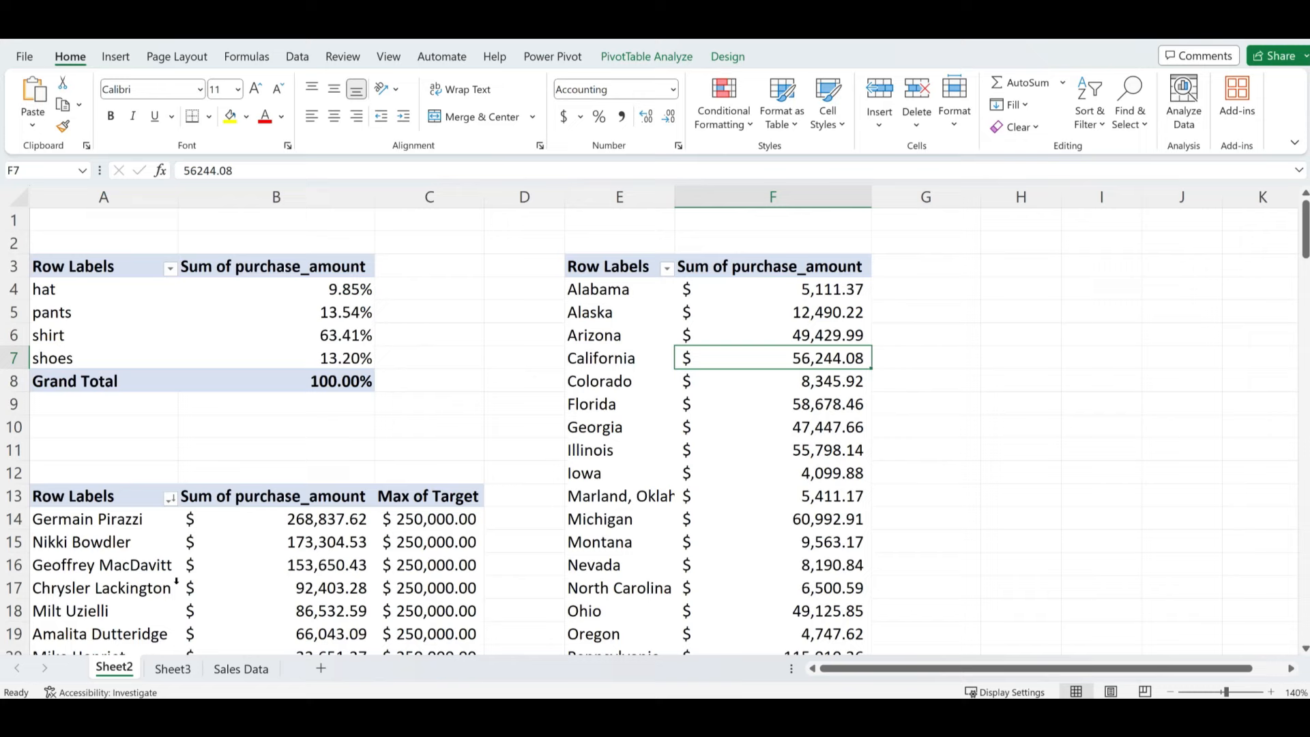
- Open Insert Chart's Recommended Charts for the SalesByDate pivot, previewing a Clustered Column of daily sales
{"action": "scroll", "coordinate": [189, 565], "scroll_direction": "down", "scroll_amount": 2}
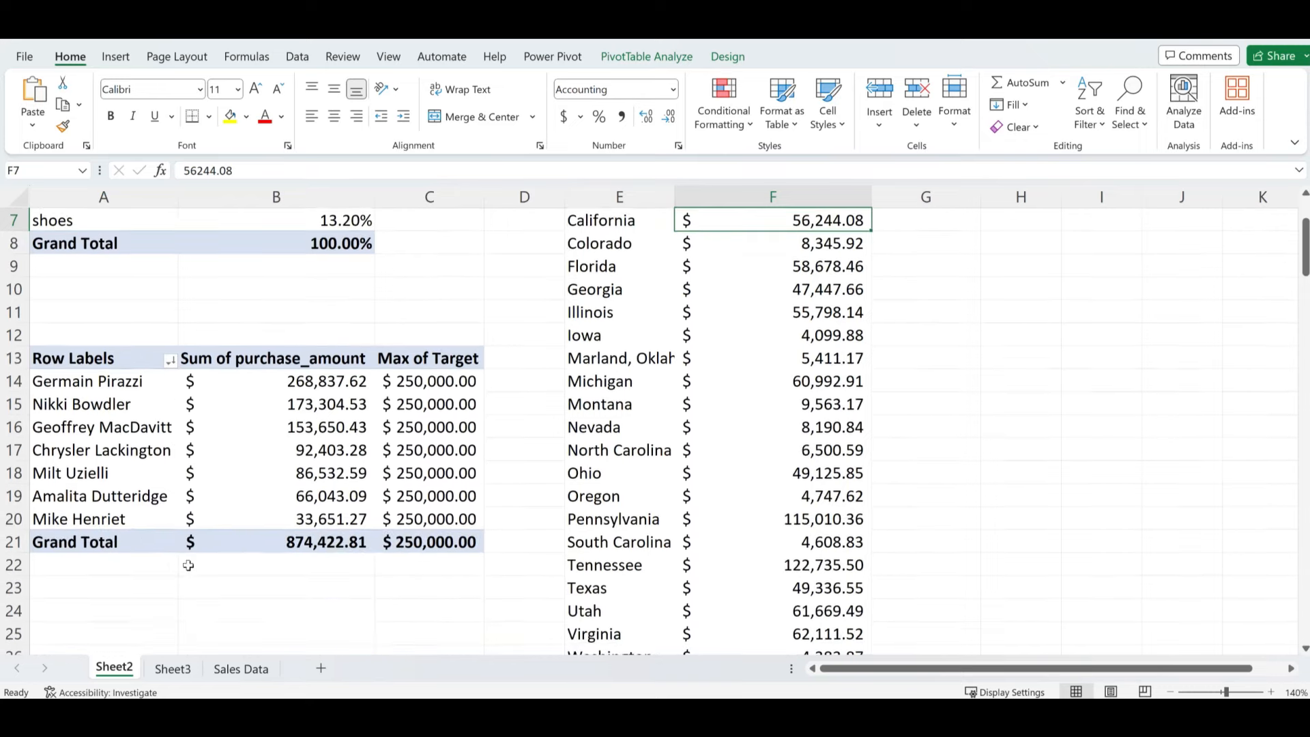
{"action": "scroll", "coordinate": [188, 565], "scroll_direction": "down", "scroll_amount": 4}
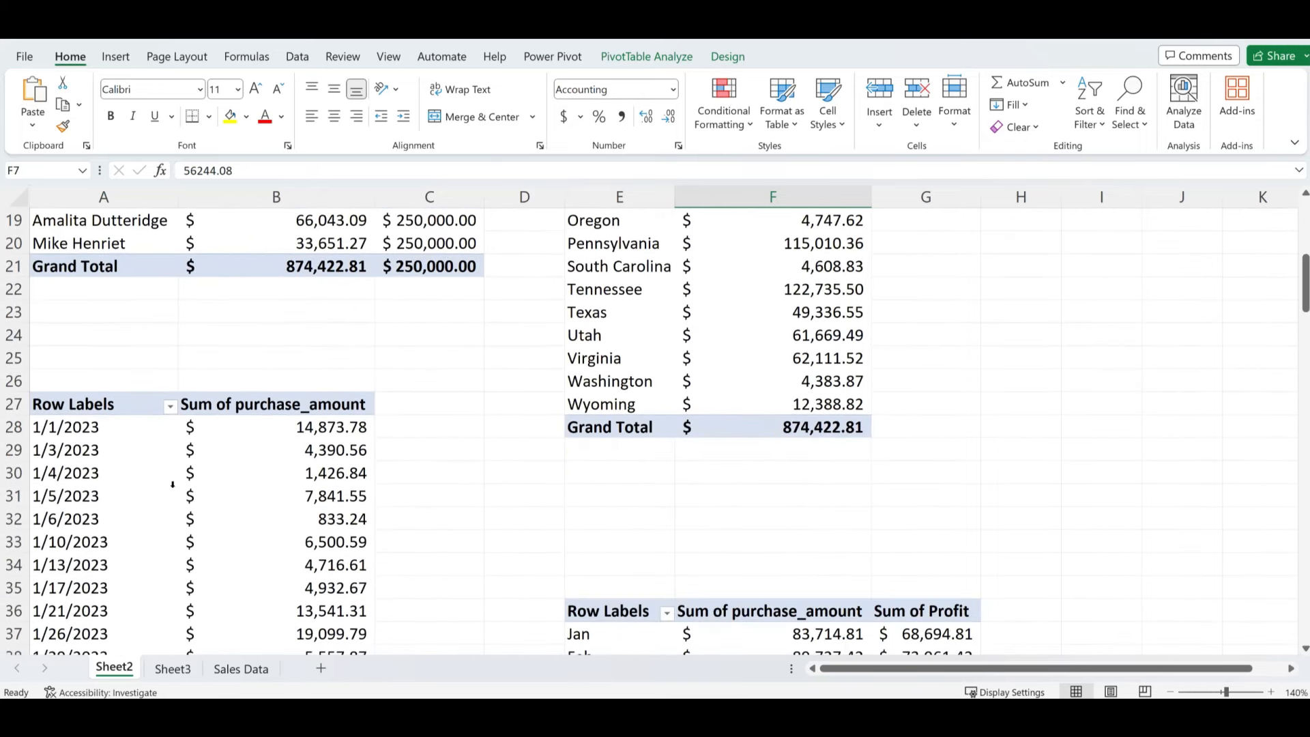
{"action": "left_click", "coordinate": [172, 488]}
{"action": "left_click", "coordinate": [284, 468]}
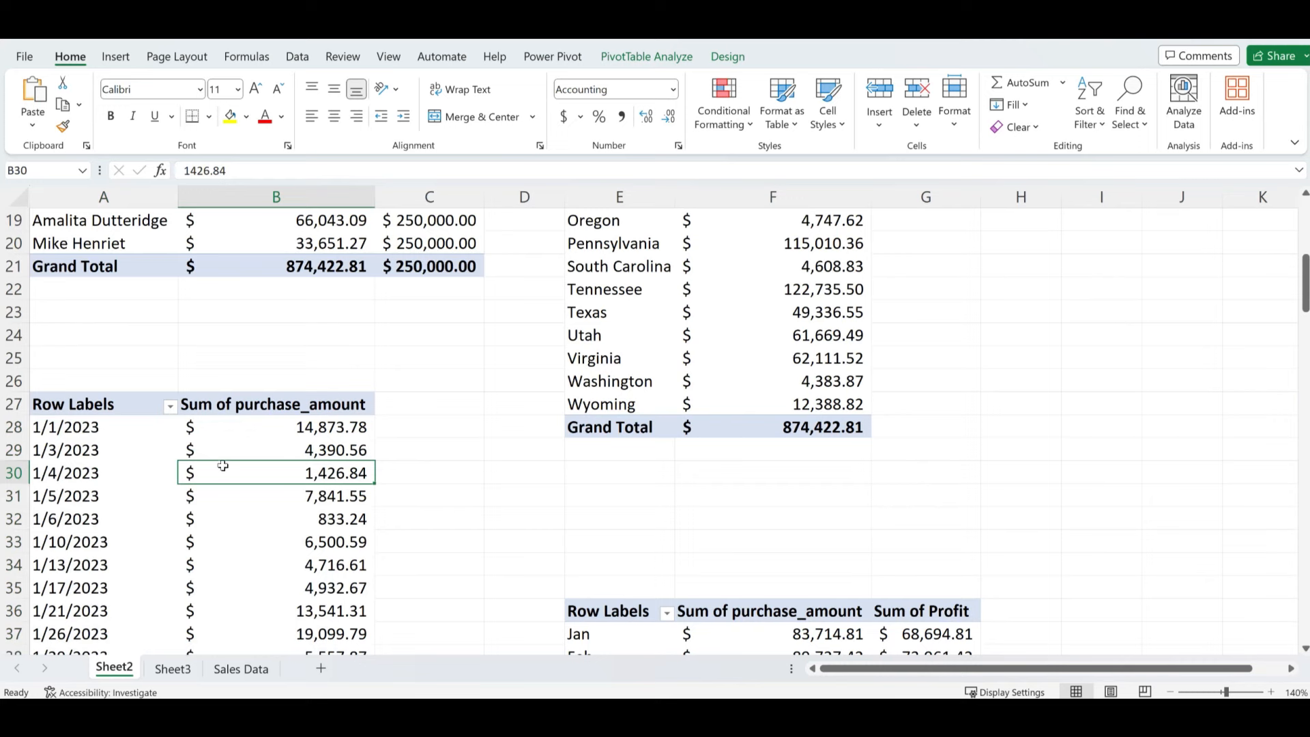
{"action": "left_click", "coordinate": [116, 59]}
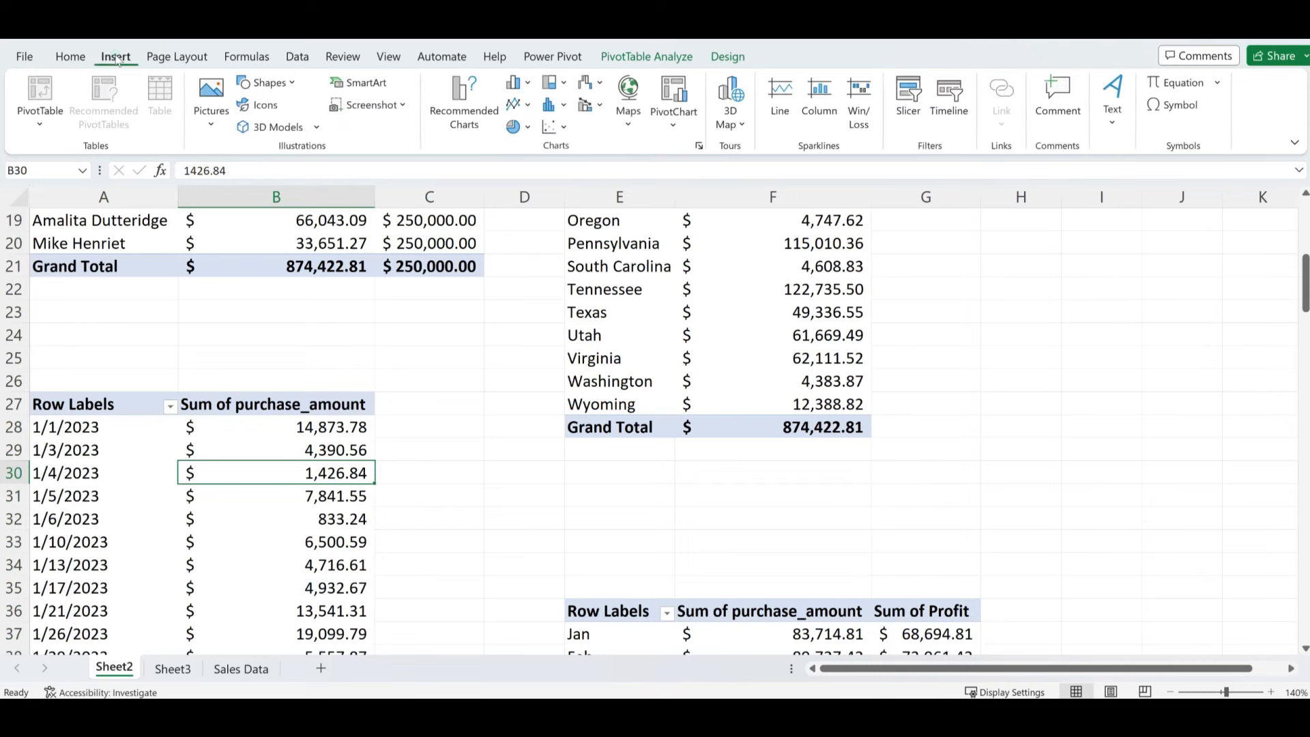
{"action": "left_click", "coordinate": [455, 102]}
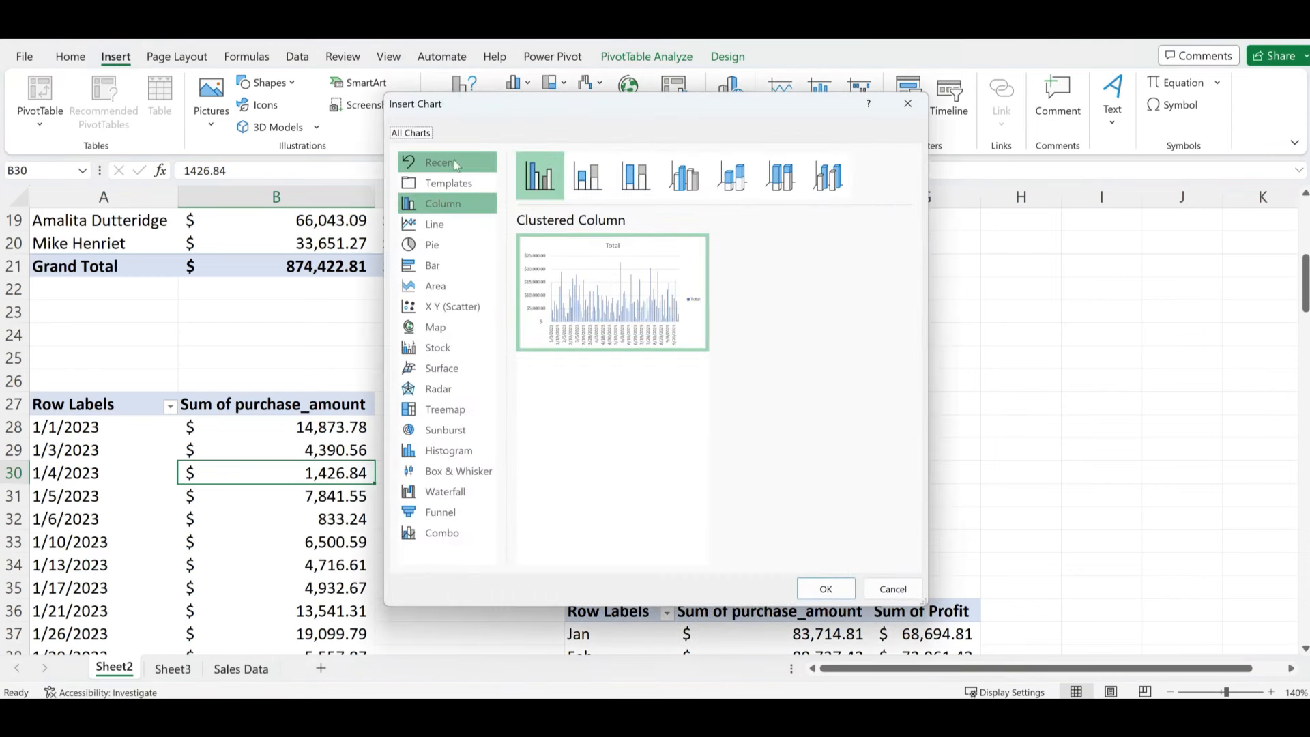
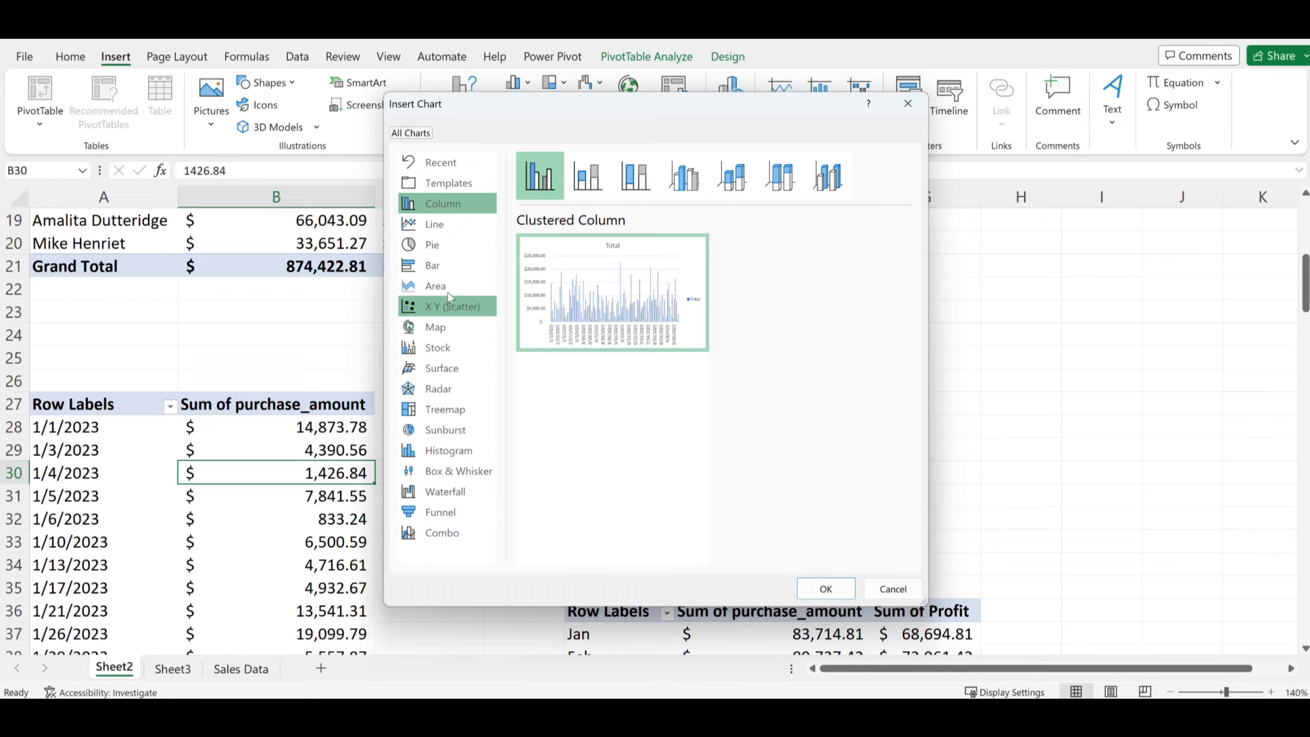
- Pick the Area chart type, previewing 2023 daily purchase-amount totals
{"action": "left_click", "coordinate": [449, 294]}
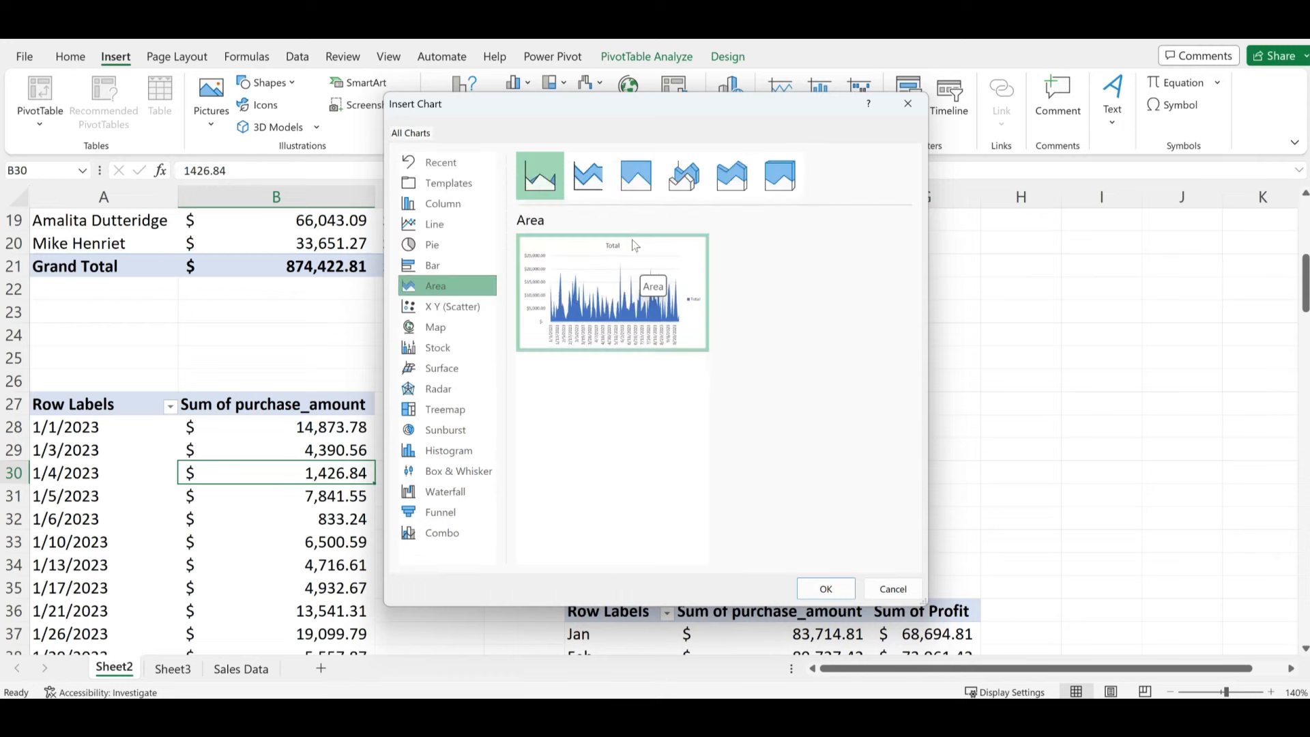
{"action": "mouse_move", "coordinate": [633, 249]}
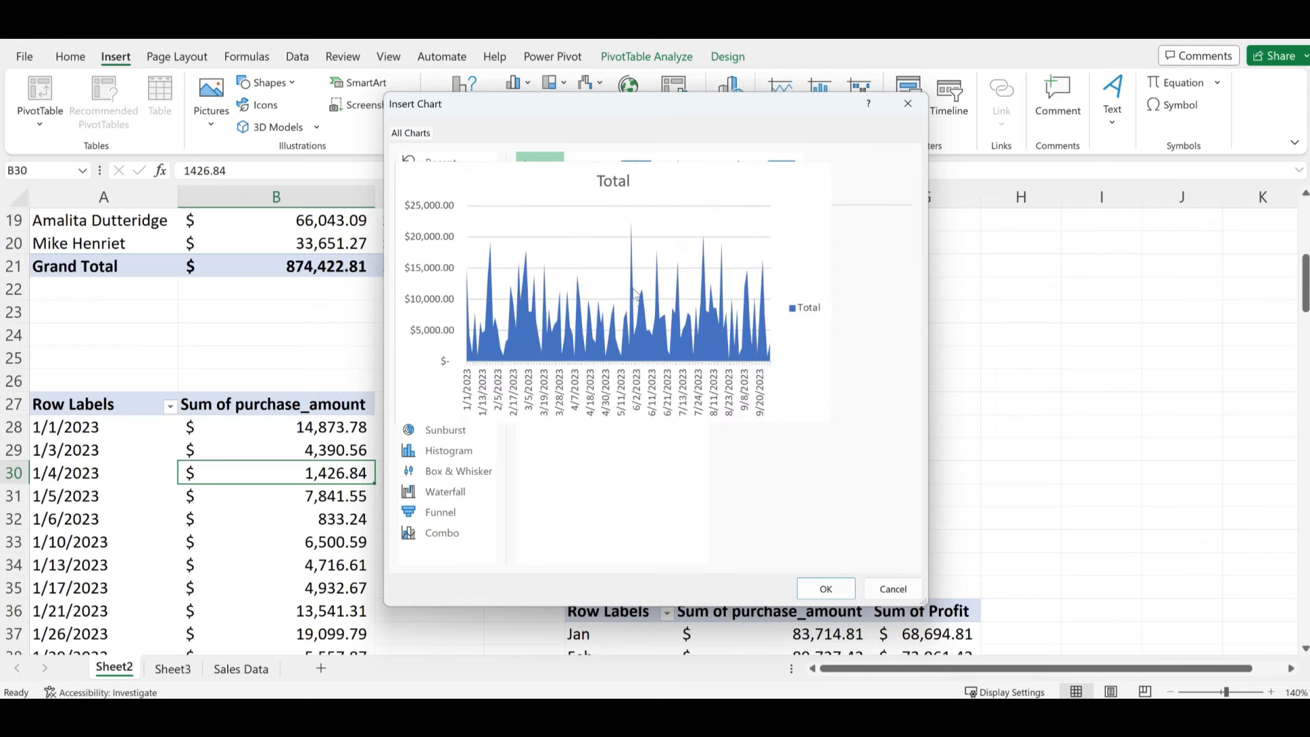
- Insert the area PivotChart, widen it, and hide all its field buttons
{"action": "left_click", "coordinate": [824, 589]}
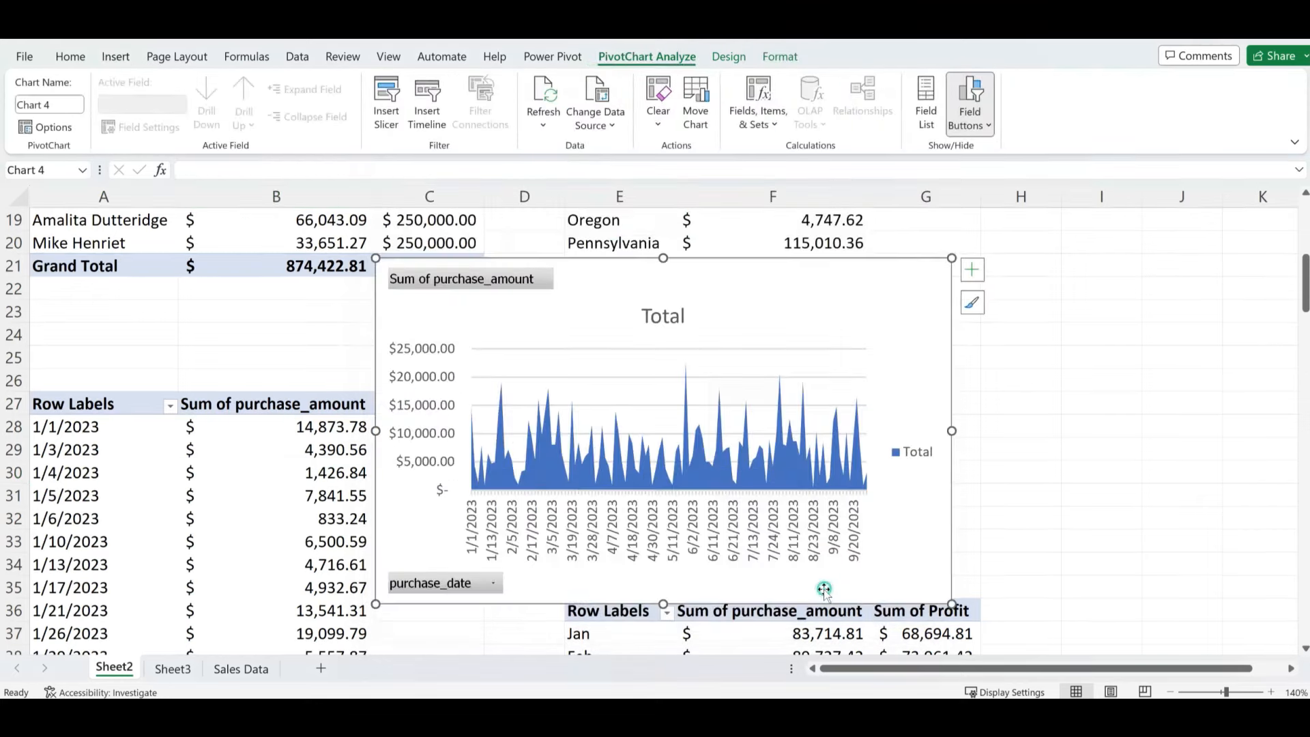
{"action": "left_click_drag", "start_coordinate": [952, 604], "coordinate": [1125, 608]}
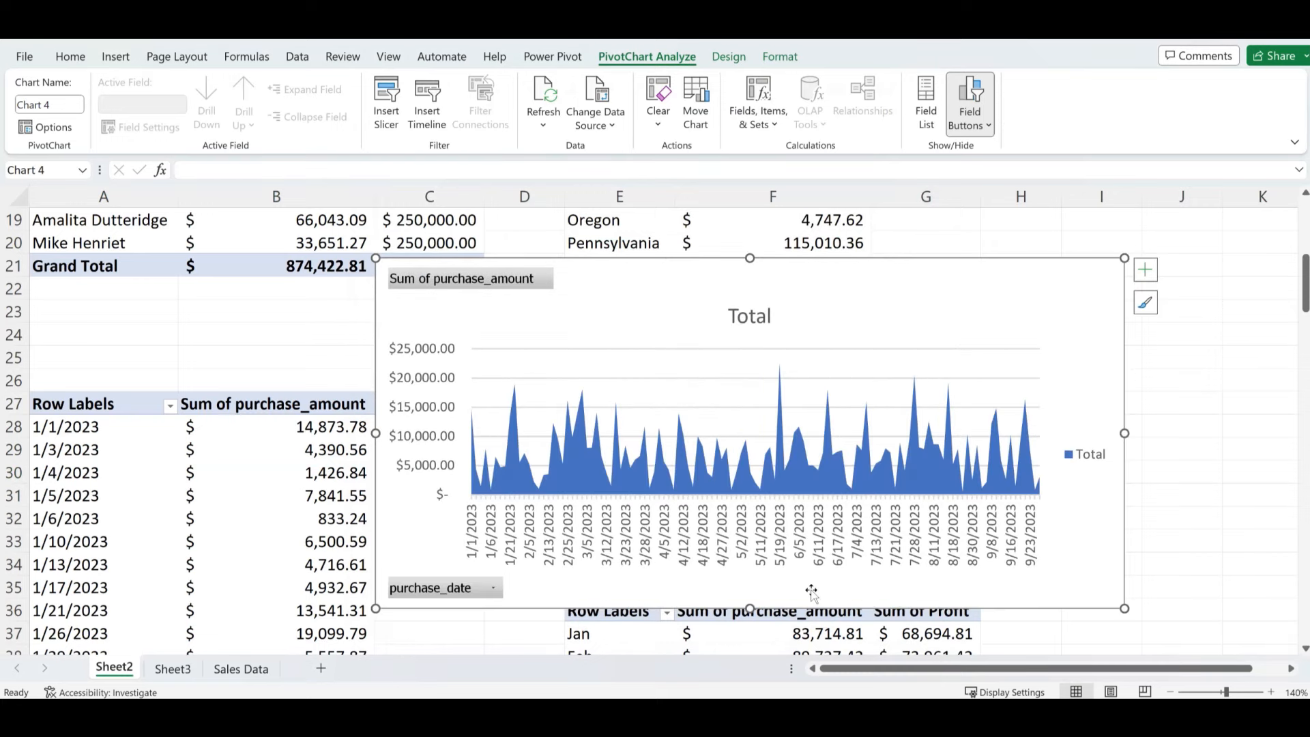
{"action": "right_click", "coordinate": [461, 591]}
{"action": "left_click", "coordinate": [500, 534]}
- Delete the Total legend and retitle the chart 'DAILY SALES'
{"action": "left_click", "coordinate": [1094, 460]}
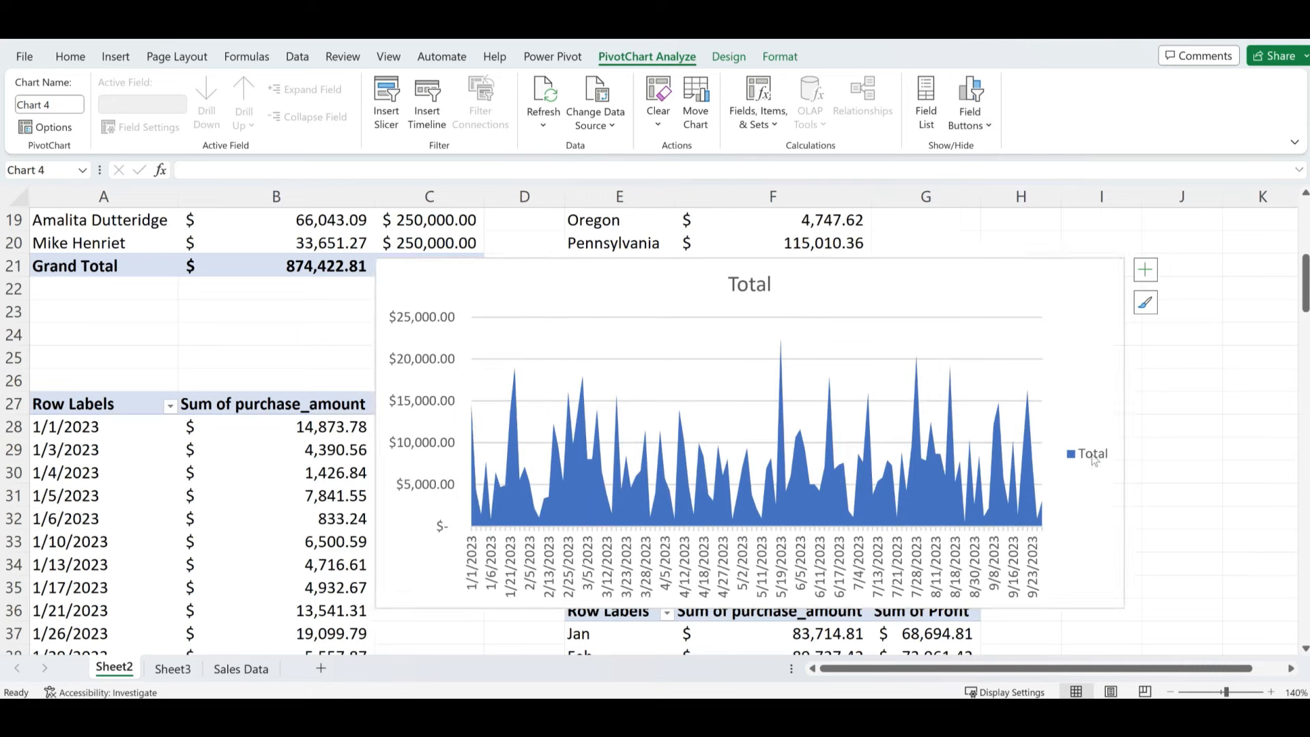
{"action": "key", "text": "Delete"}
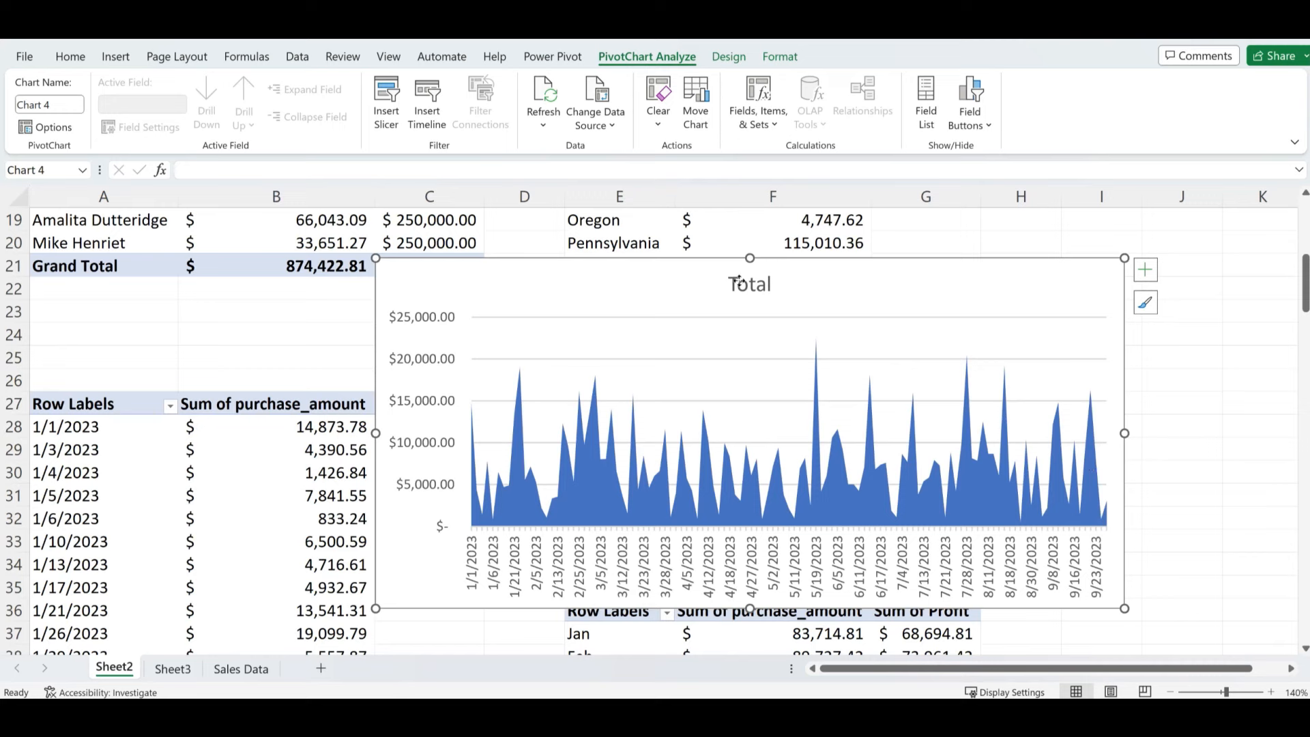
{"action": "double_click", "coordinate": [737, 281]}
{"action": "double_click", "coordinate": [741, 287]}
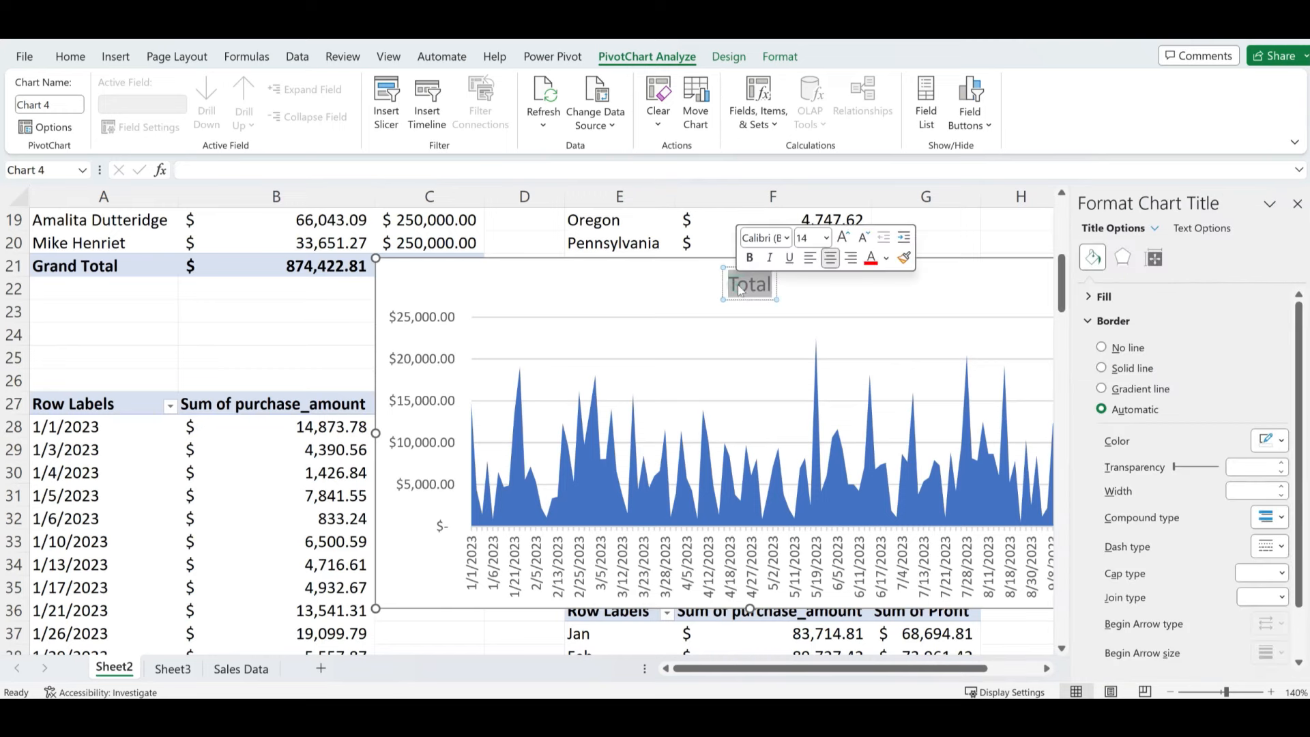
{"action": "type", "text": "DA"}
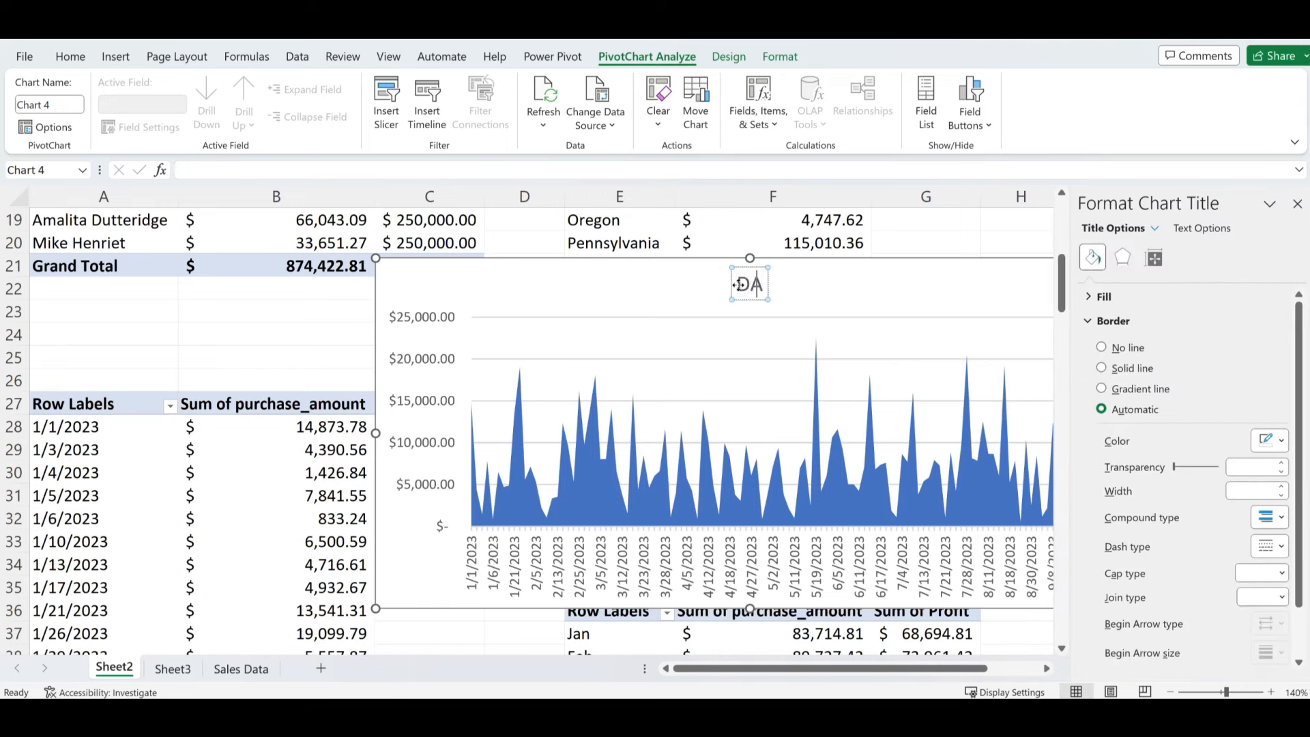
{"action": "type", "text": "ILY SALES"}
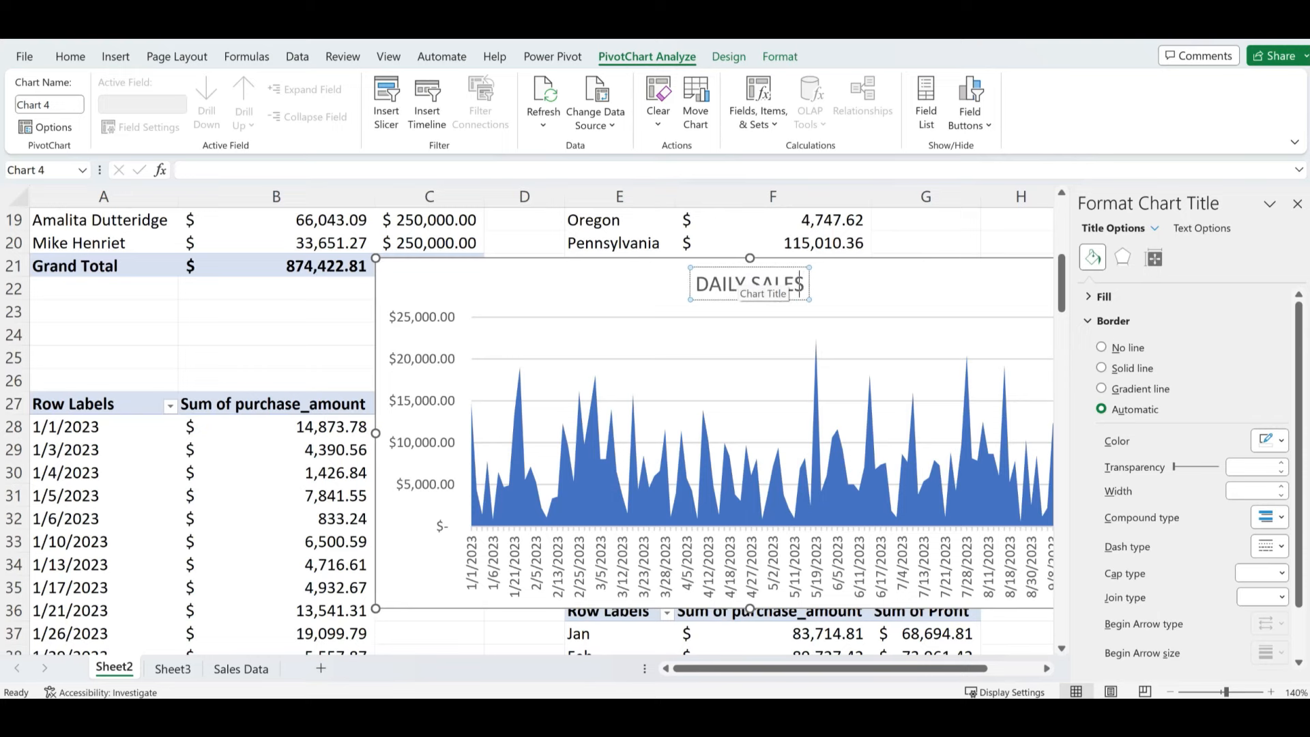
{"action": "left_click", "coordinate": [918, 224]}
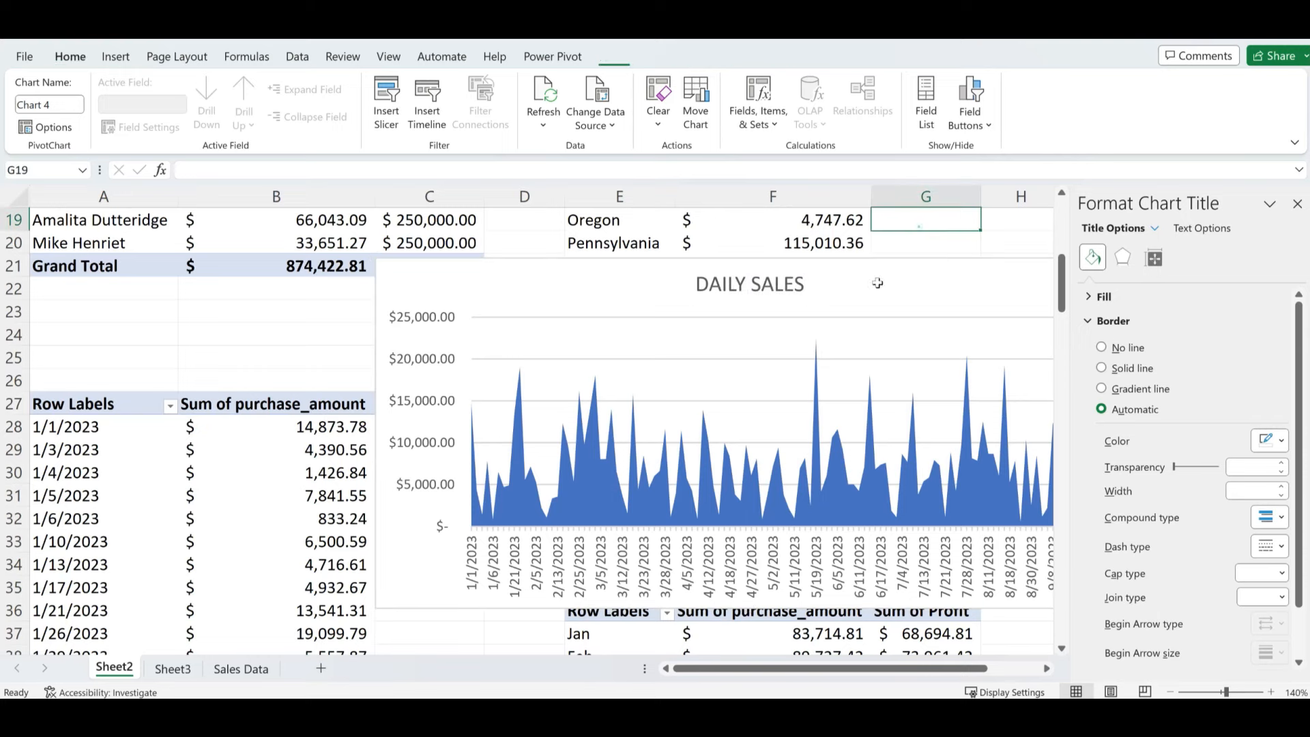
- Adjust the DAILY SALES chart's elements and shift it slightly left
{"action": "left_click", "coordinate": [778, 290]}
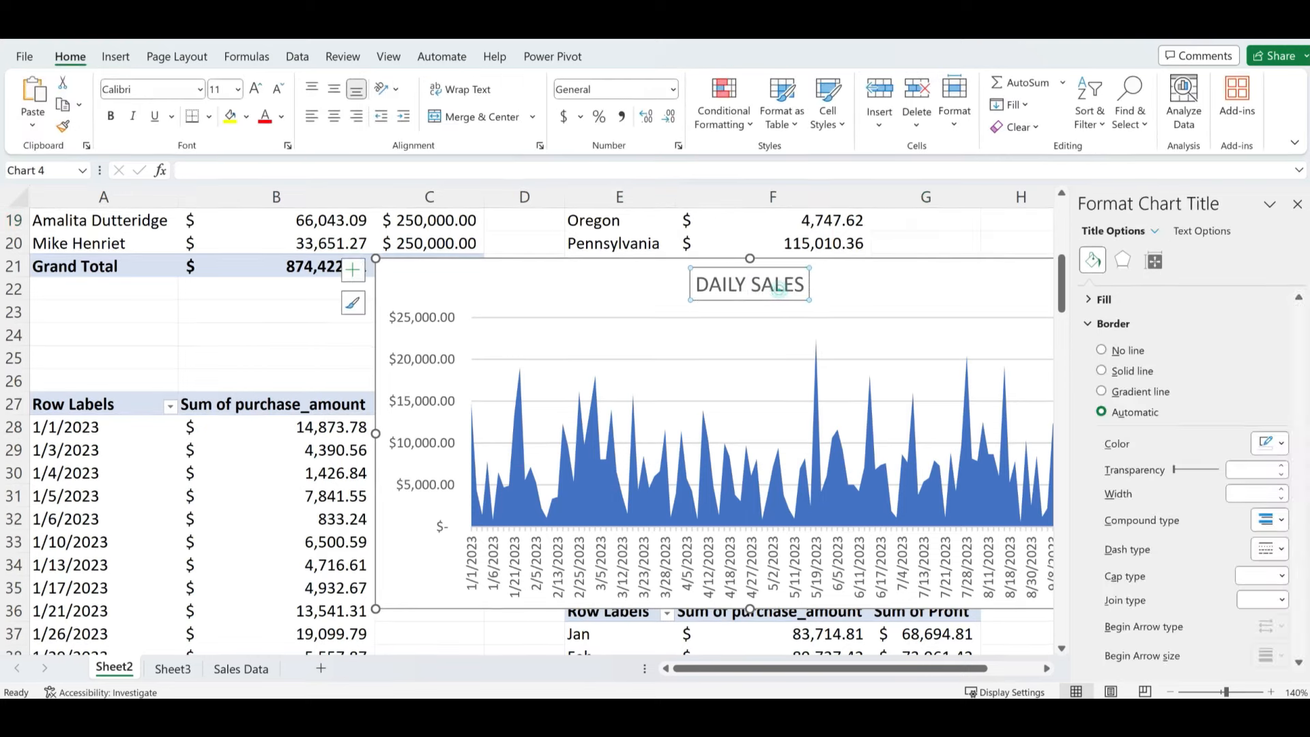
{"action": "left_click", "coordinate": [935, 245]}
{"action": "left_click", "coordinate": [885, 281]}
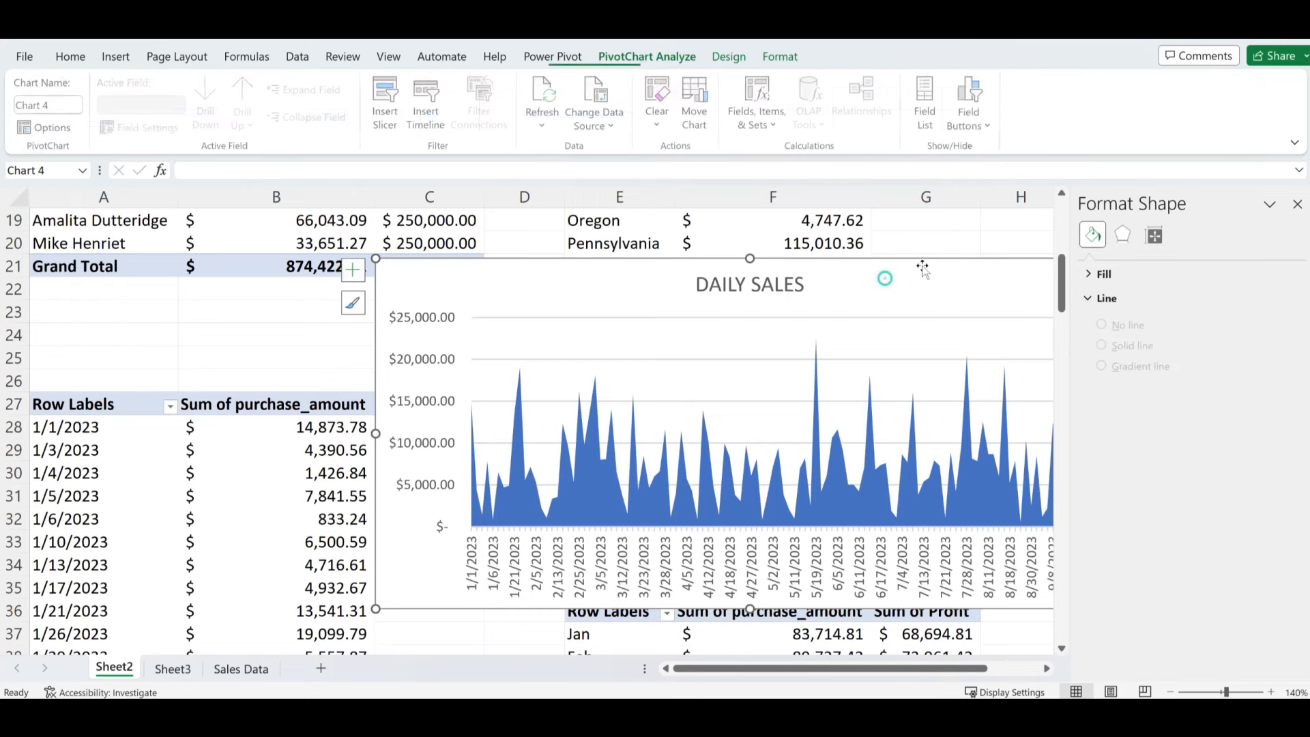
{"action": "left_click", "coordinate": [354, 272]}
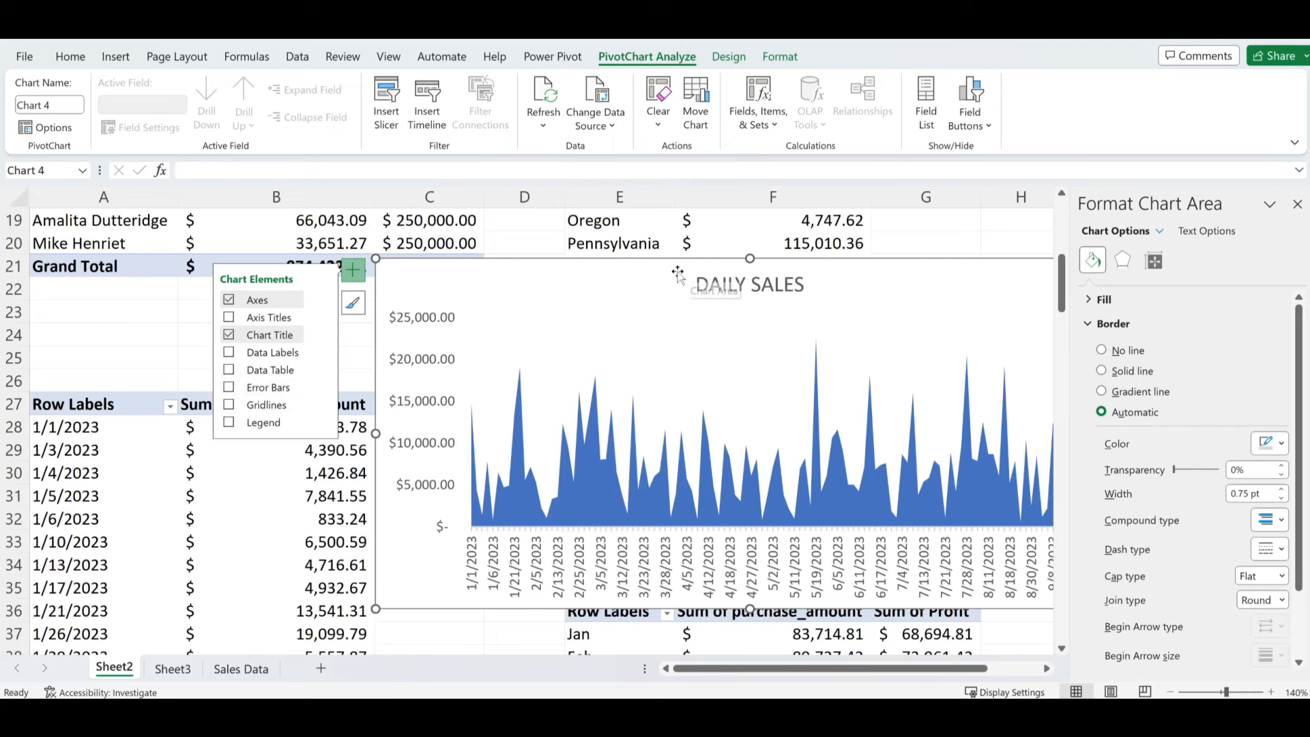
{"action": "left_click_drag", "start_coordinate": [678, 273], "coordinate": [653, 272]}
- Move the DAILY SALES chart onto Sheet3, below the SALES BY PRODUCT chart
{"action": "key", "text": "Delete"}
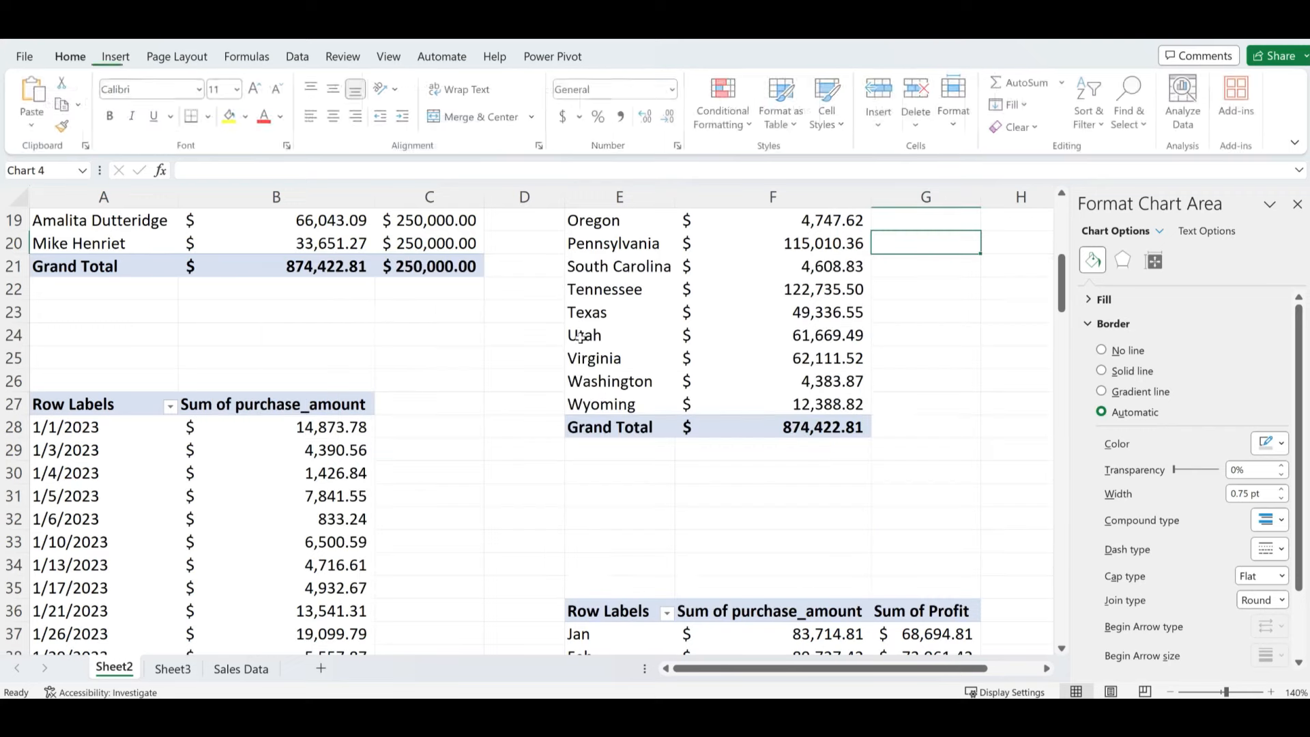
{"action": "left_click", "coordinate": [172, 668]}
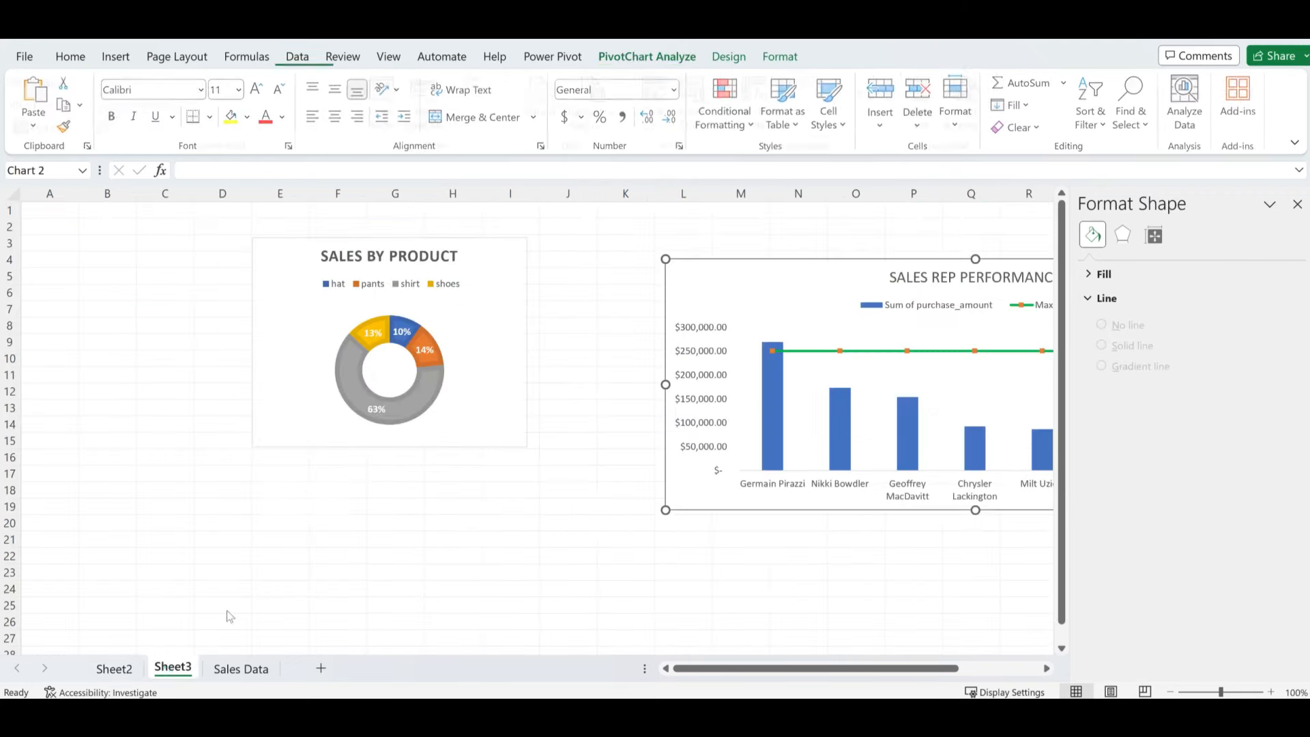
{"action": "left_click", "coordinate": [379, 520]}
{"action": "key", "text": "ctrl+v"}
{"action": "left_click_drag", "start_coordinate": [472, 535], "coordinate": [218, 522]}
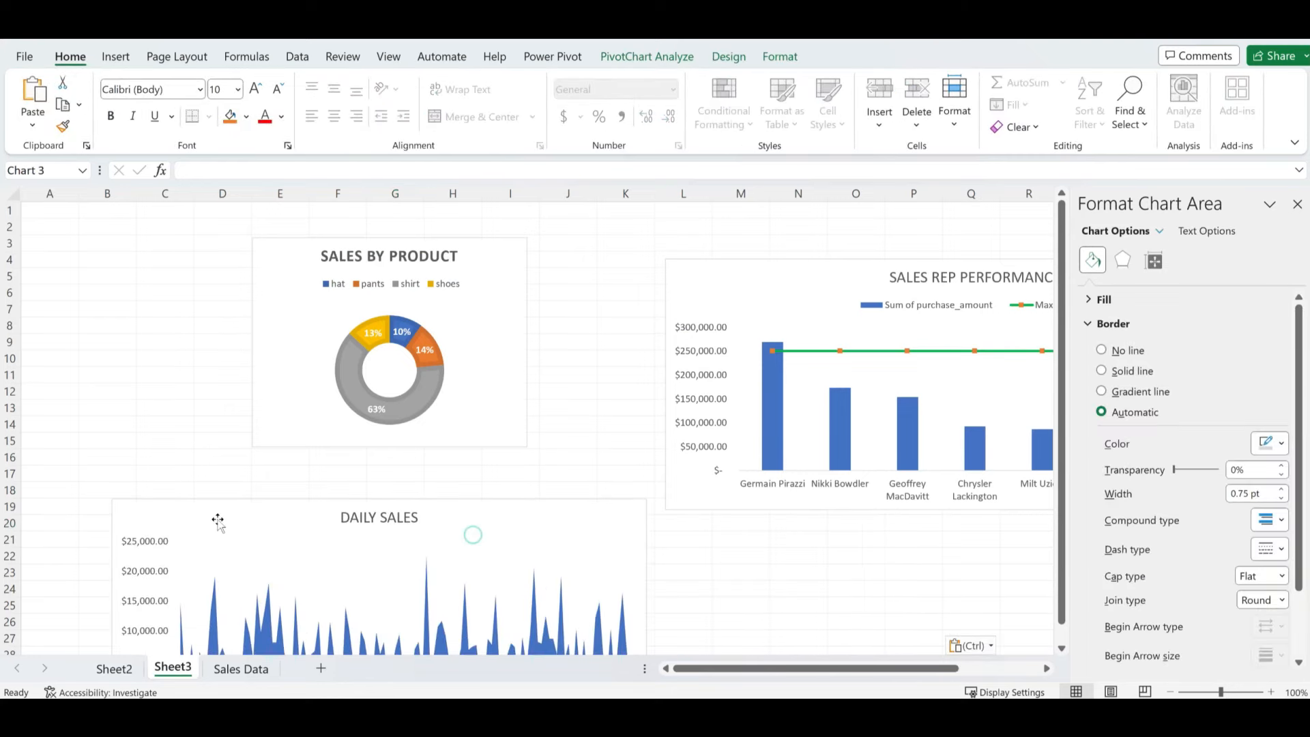
- Back on Sheet2, select a cell in the monthly purchase and profit pivot table
{"action": "left_click", "coordinate": [114, 668]}
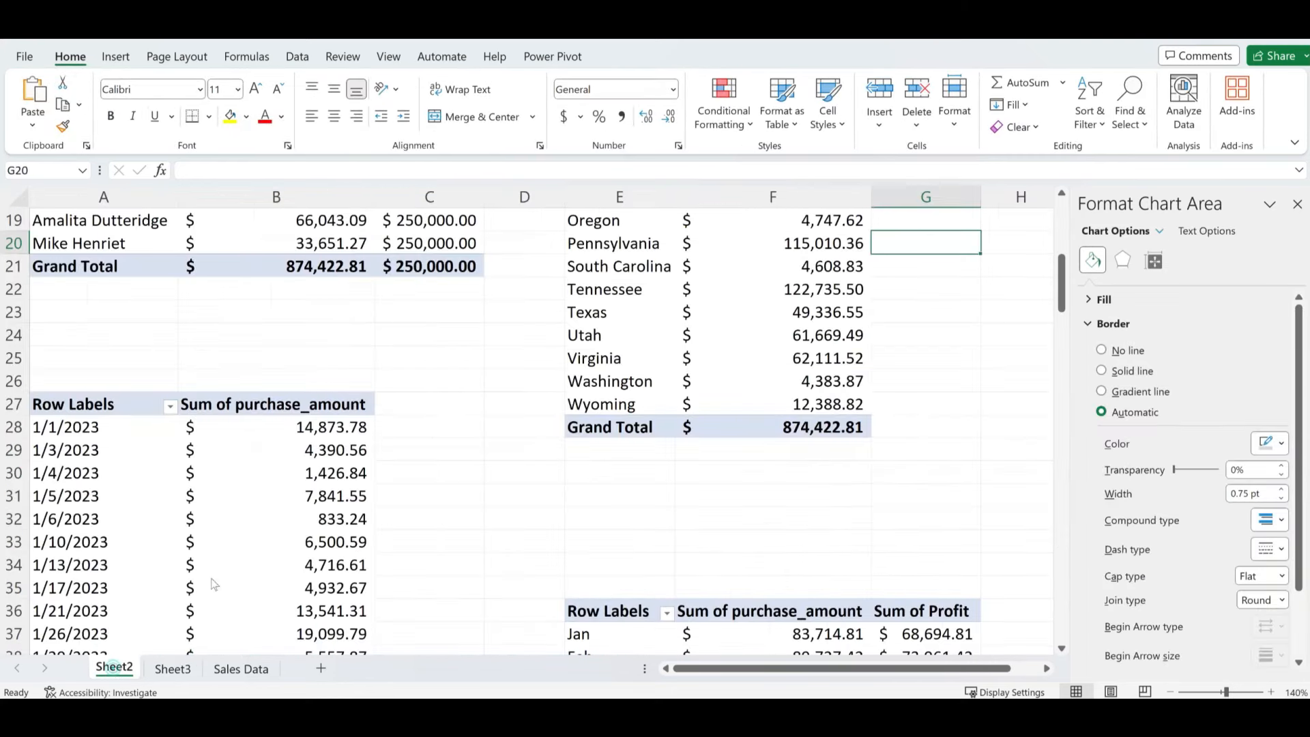
{"action": "scroll", "coordinate": [248, 511], "scroll_direction": "up", "scroll_amount": 6}
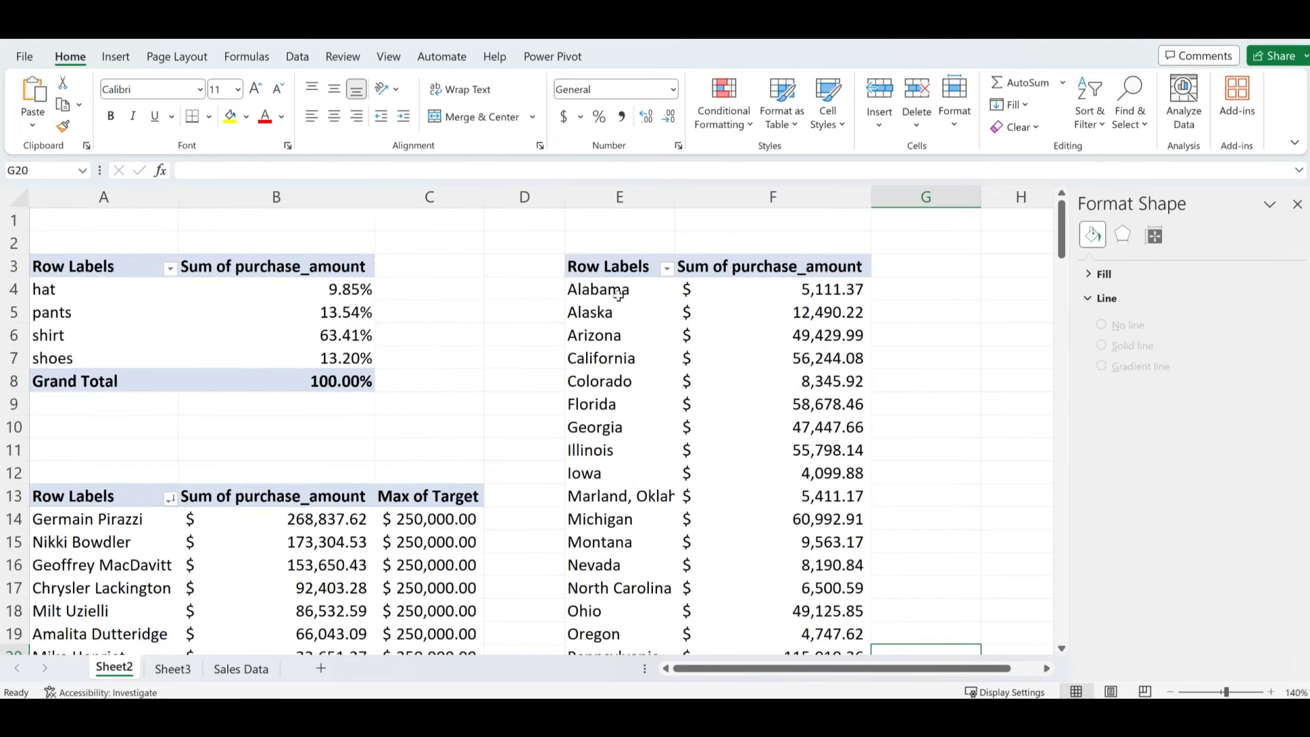
{"action": "left_click", "coordinate": [709, 341]}
{"action": "scroll", "coordinate": [699, 517], "scroll_direction": "down", "scroll_amount": 2}
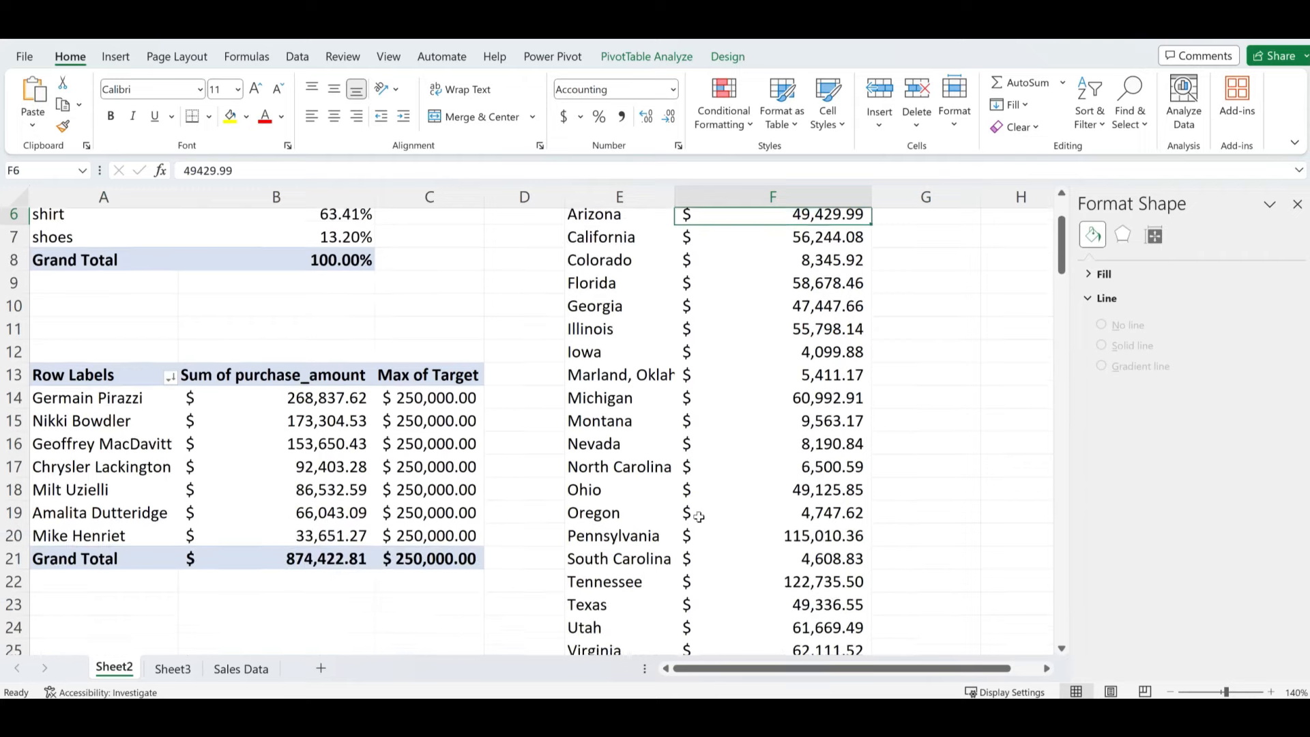
{"action": "scroll", "coordinate": [699, 517], "scroll_direction": "down", "scroll_amount": 9}
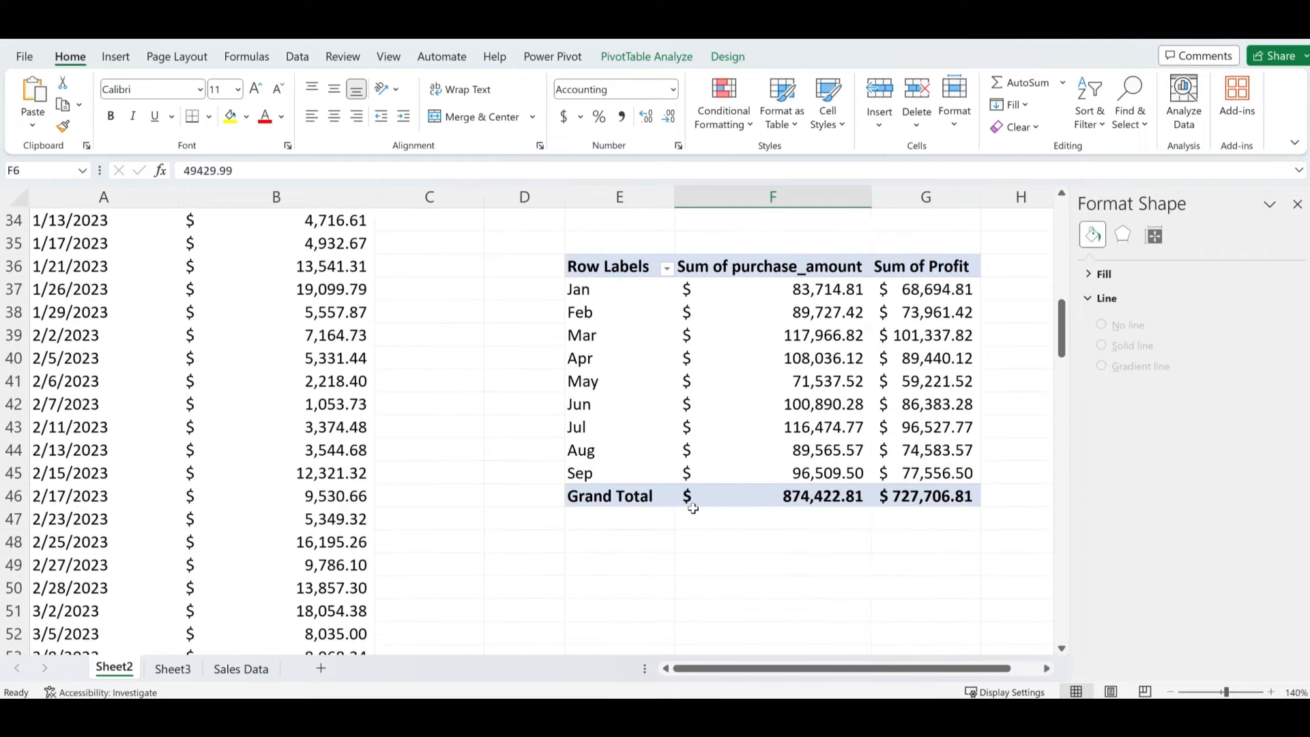
{"action": "scroll", "coordinate": [694, 508], "scroll_direction": "down", "scroll_amount": 1}
{"action": "scroll", "coordinate": [731, 514], "scroll_direction": "up", "scroll_amount": 2}
{"action": "left_click", "coordinate": [748, 412]}
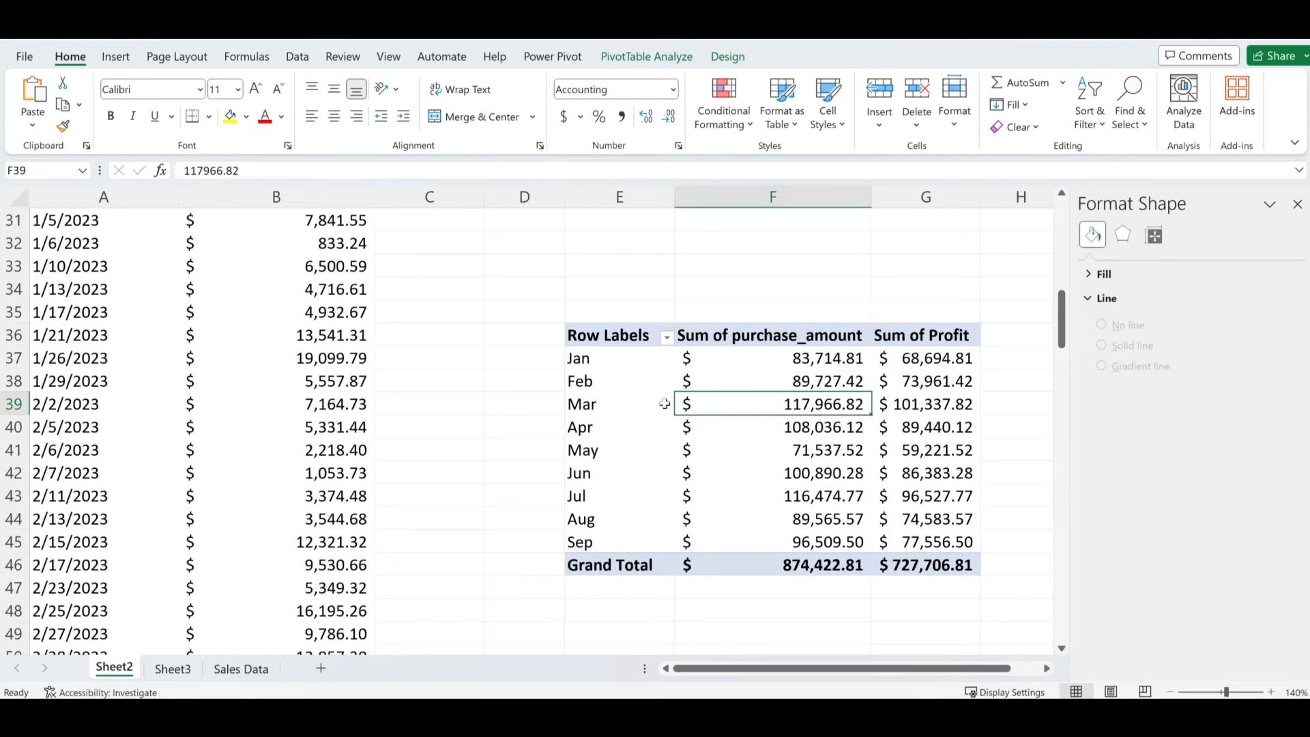
{"action": "left_click", "coordinate": [907, 335]}
{"action": "left_click", "coordinate": [922, 420]}
{"action": "left_click", "coordinate": [742, 387]}
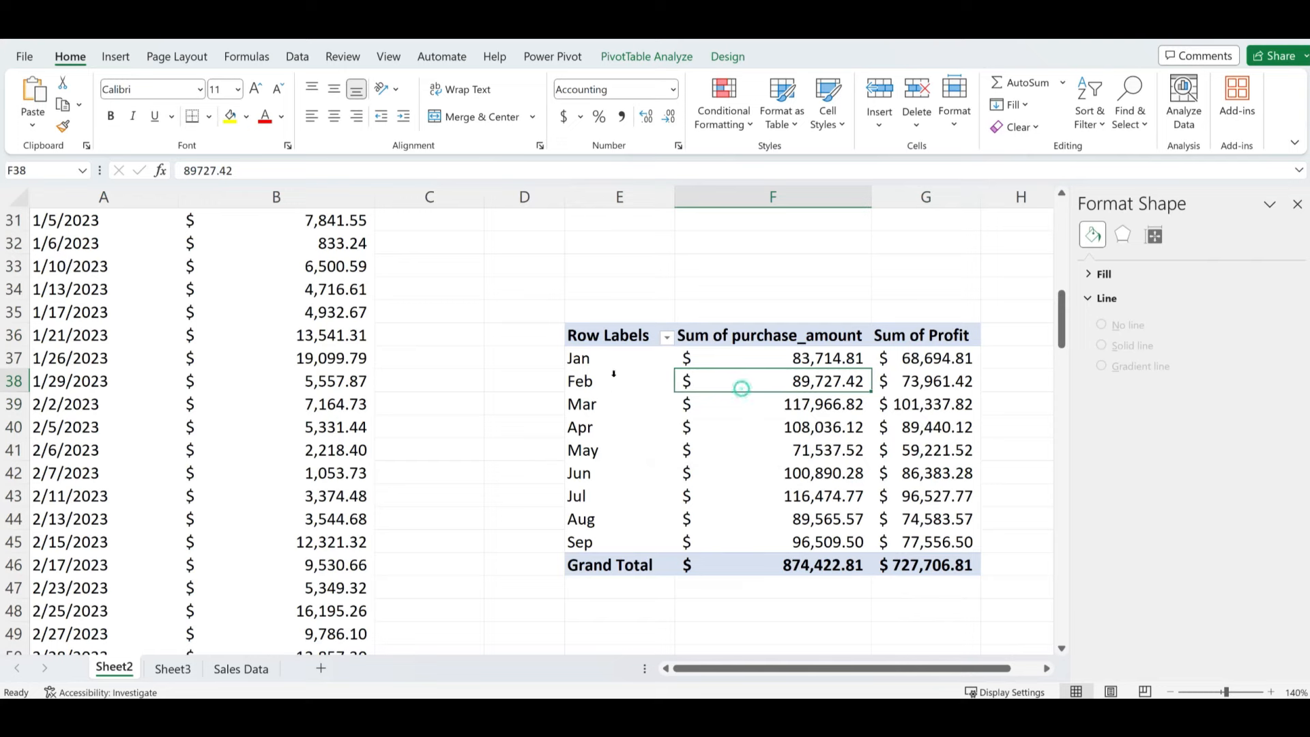
{"action": "left_click", "coordinate": [116, 57]}
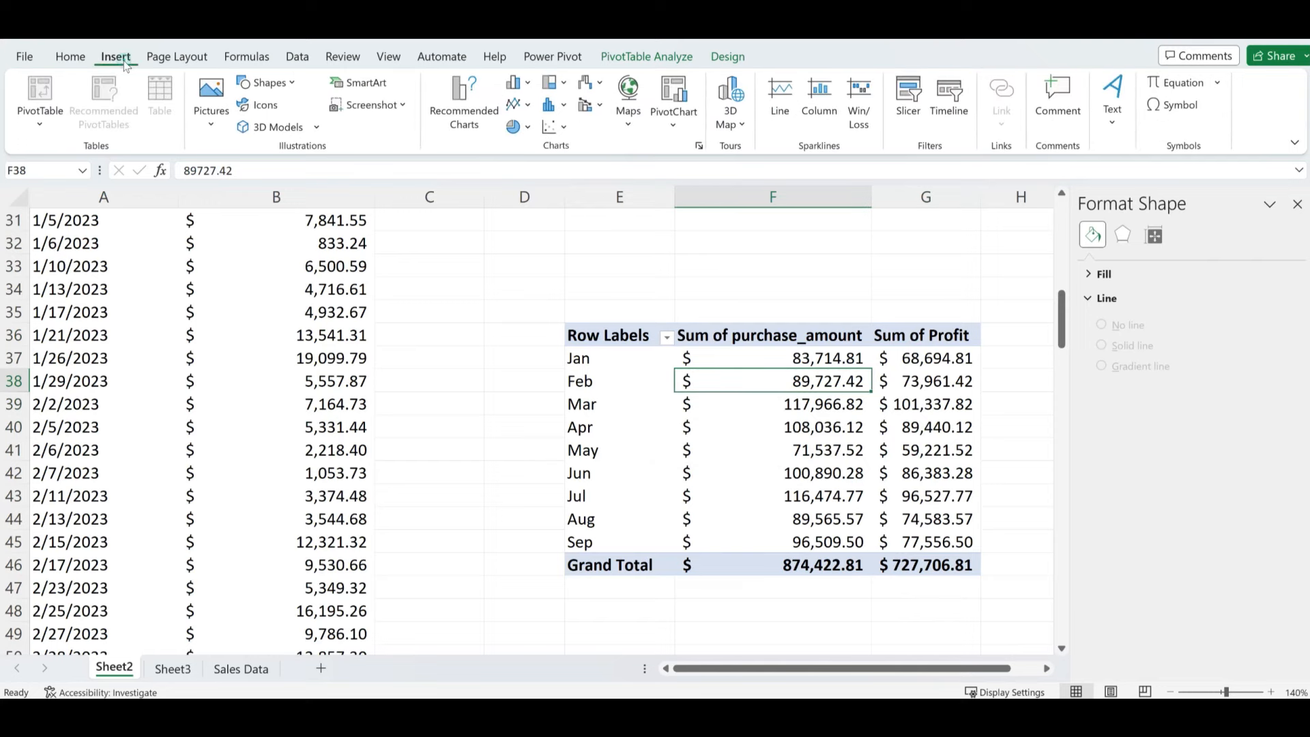
- Insert a Combo PivotChart of monthly sales with Sum of Profit on a secondary axis
{"action": "left_click", "coordinate": [472, 122]}
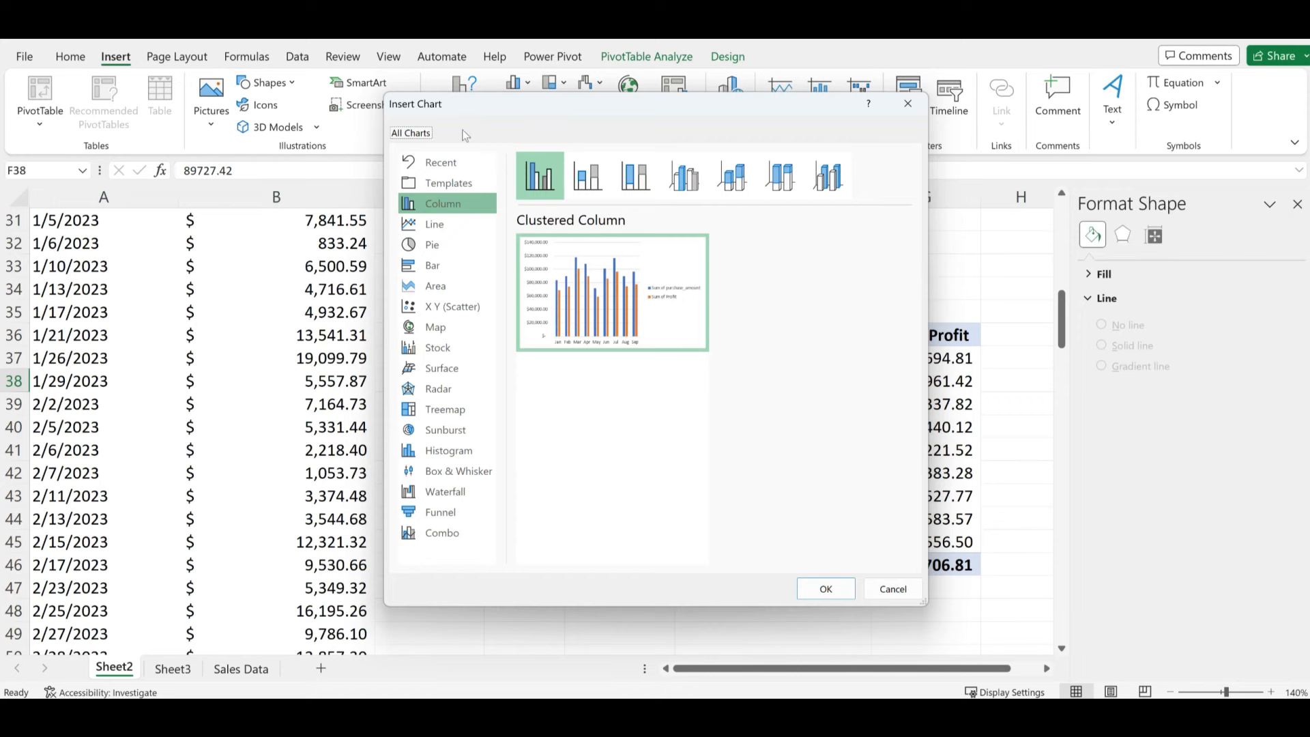
{"action": "left_click", "coordinate": [436, 539]}
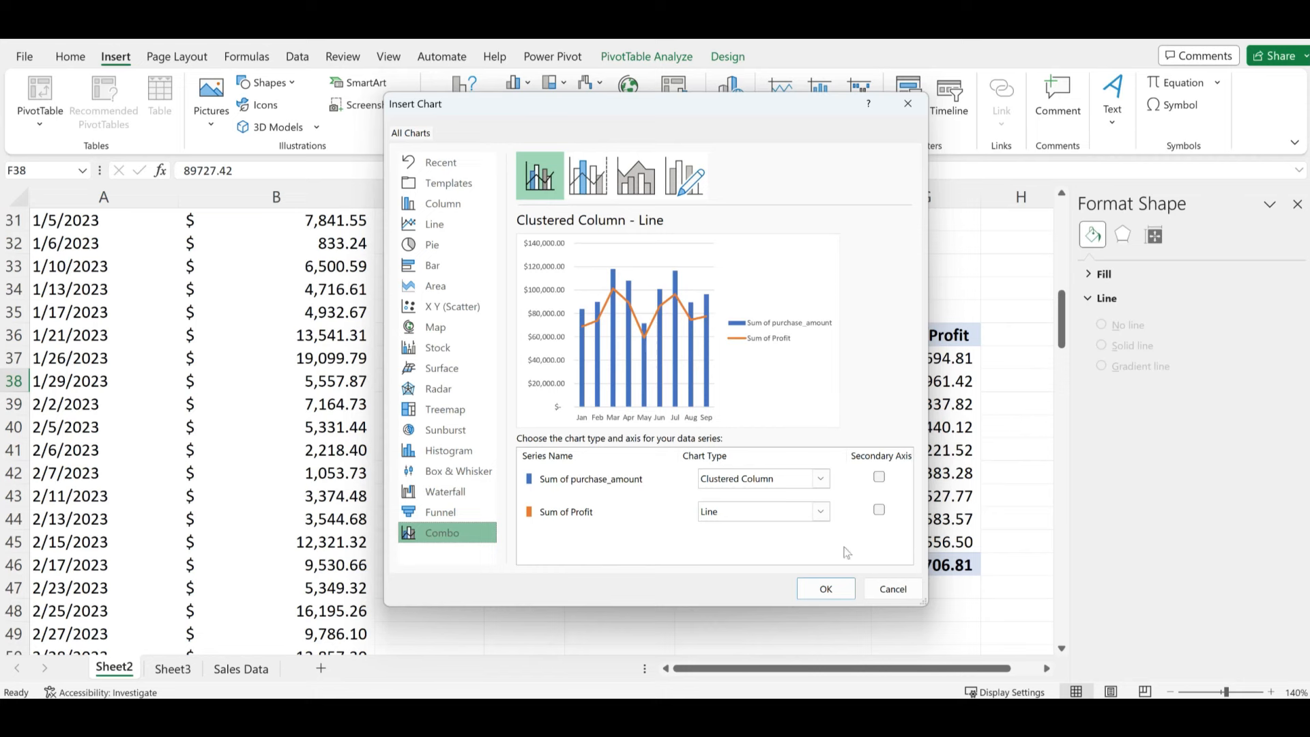
{"action": "left_click", "coordinate": [879, 511]}
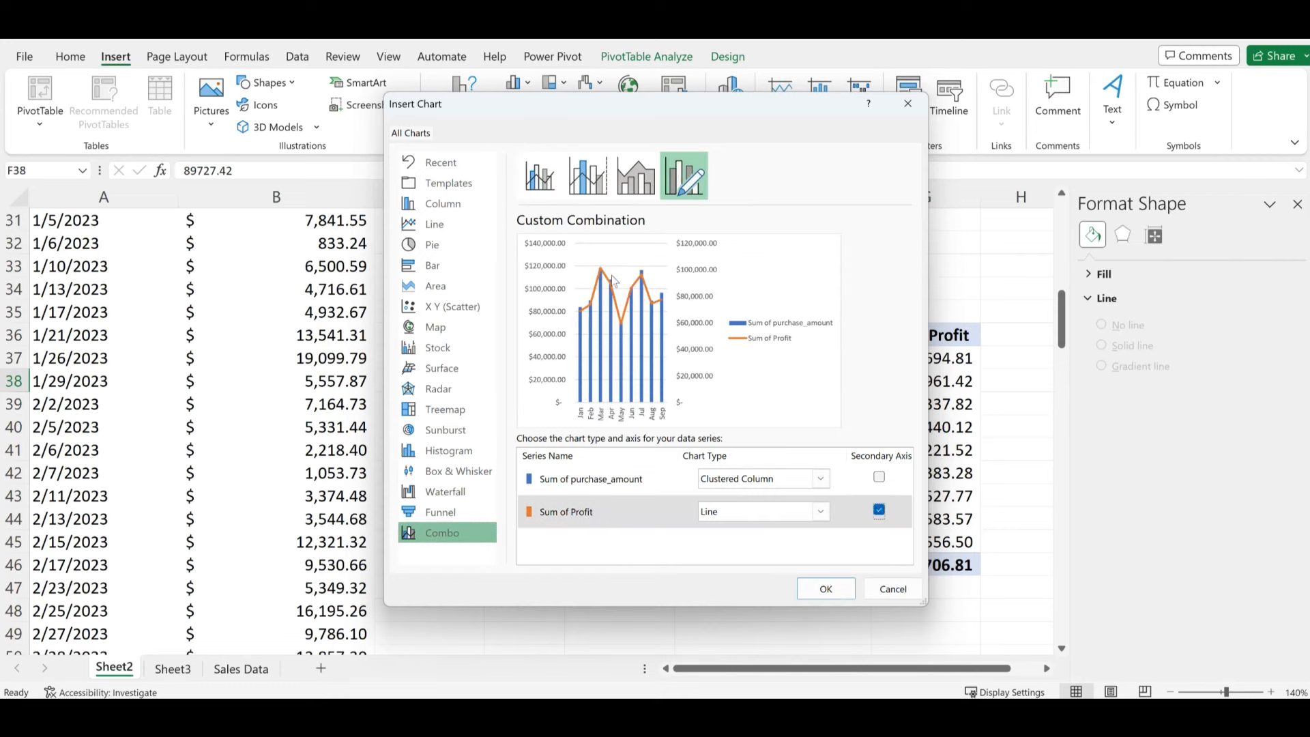
{"action": "left_click", "coordinate": [826, 589]}
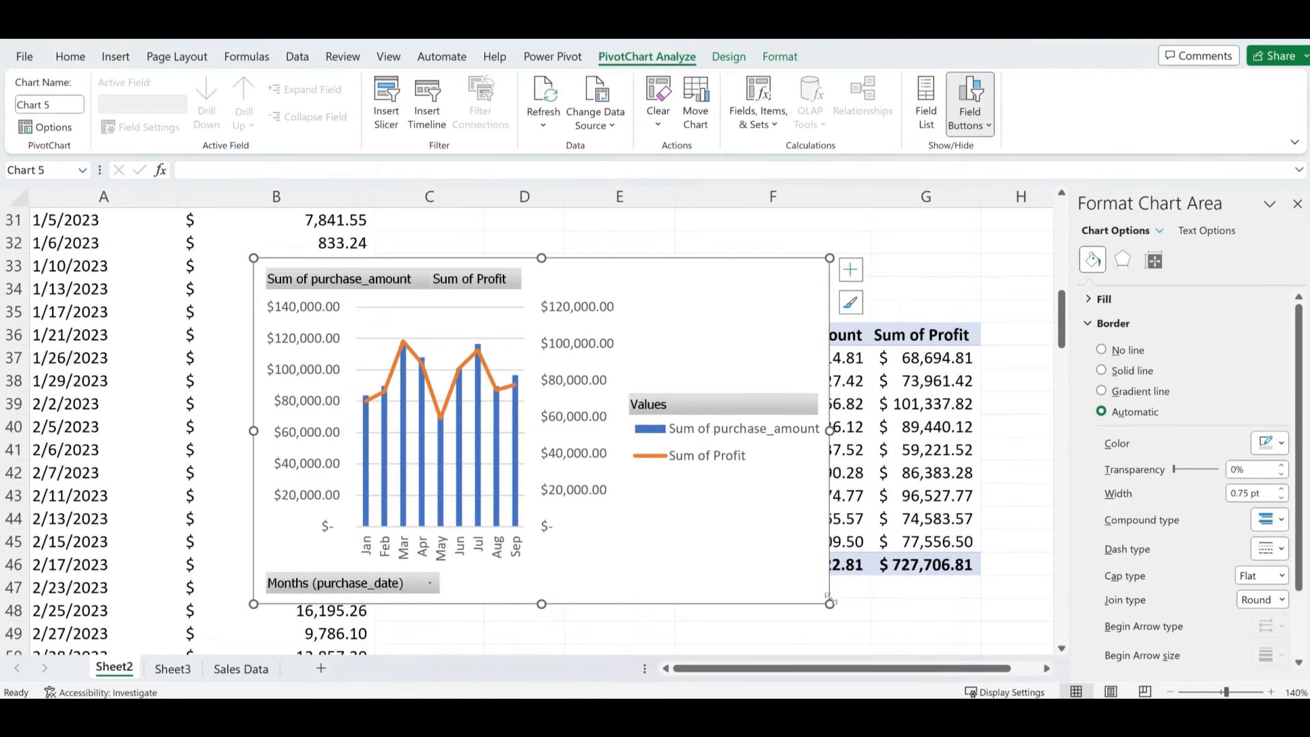
- Enlarge the combo chart and hide all its field buttons
{"action": "left_click_drag", "start_coordinate": [830, 606], "coordinate": [992, 640]}
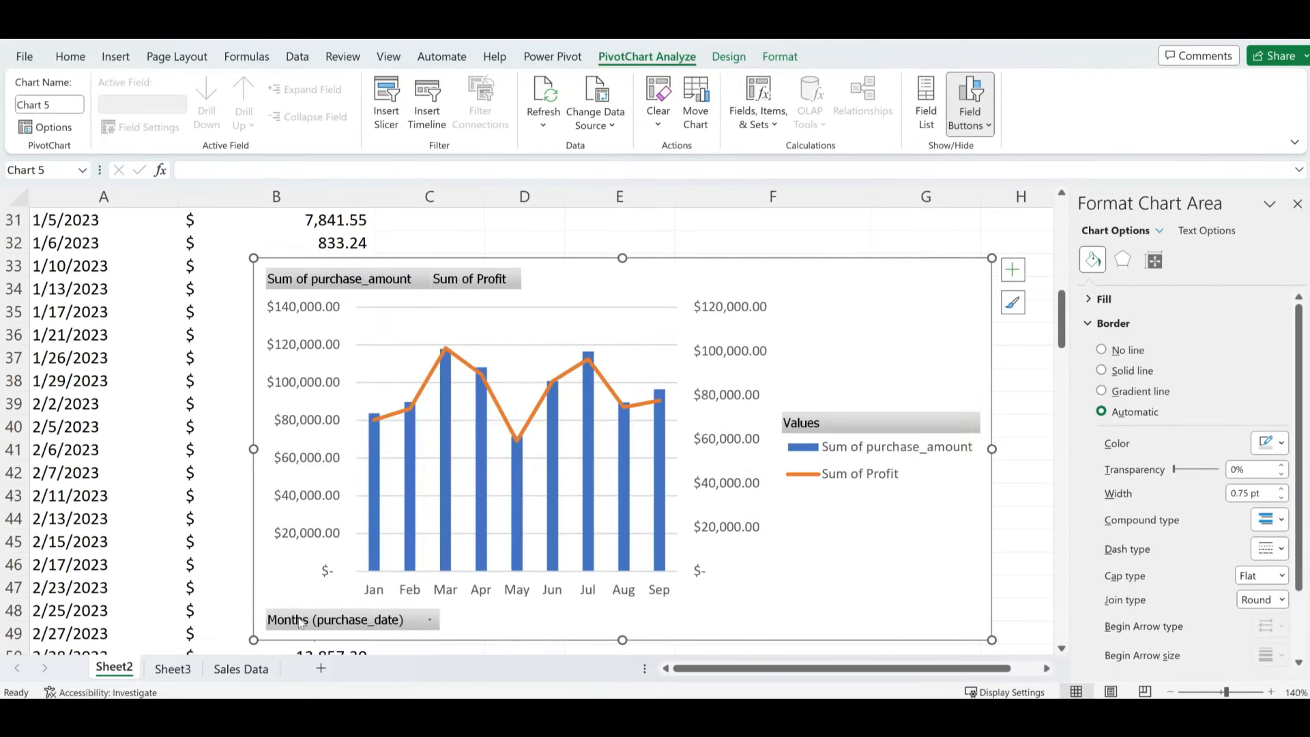
{"action": "left_click_drag", "start_coordinate": [253, 640], "coordinate": [143, 617]}
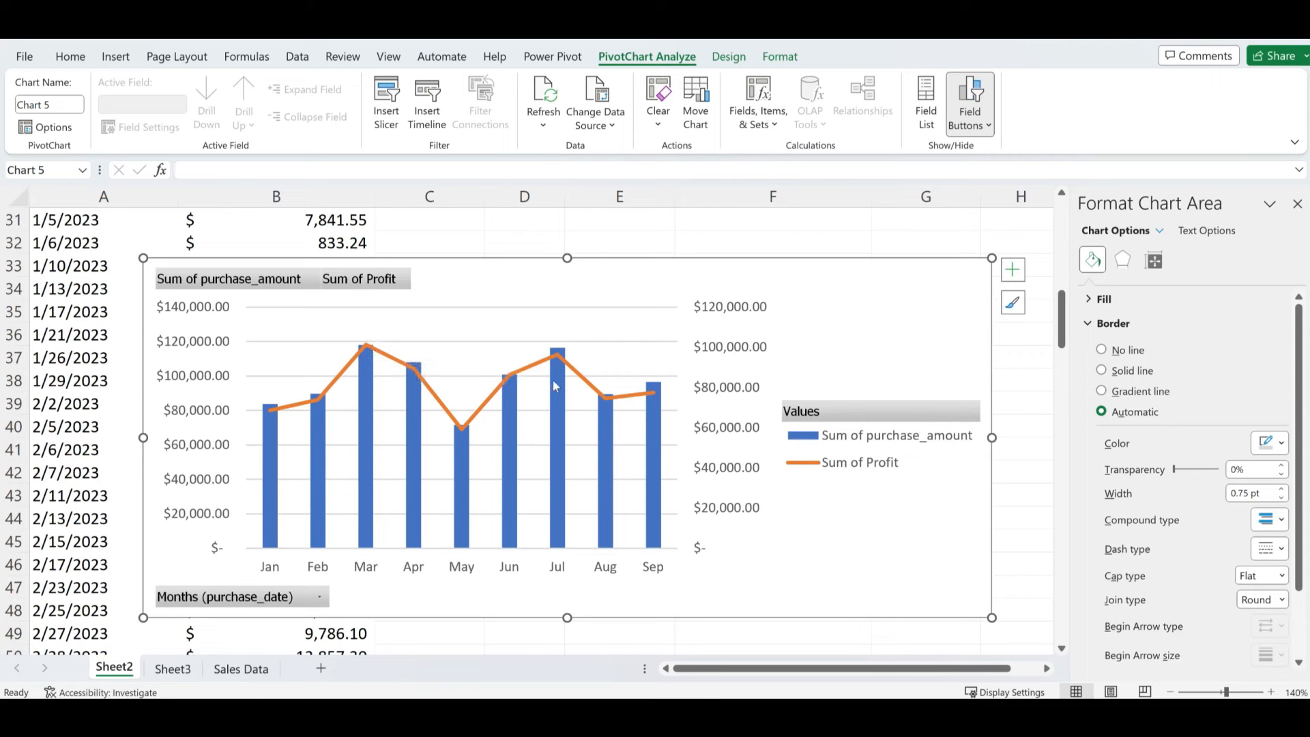
{"action": "right_click", "coordinate": [262, 598]}
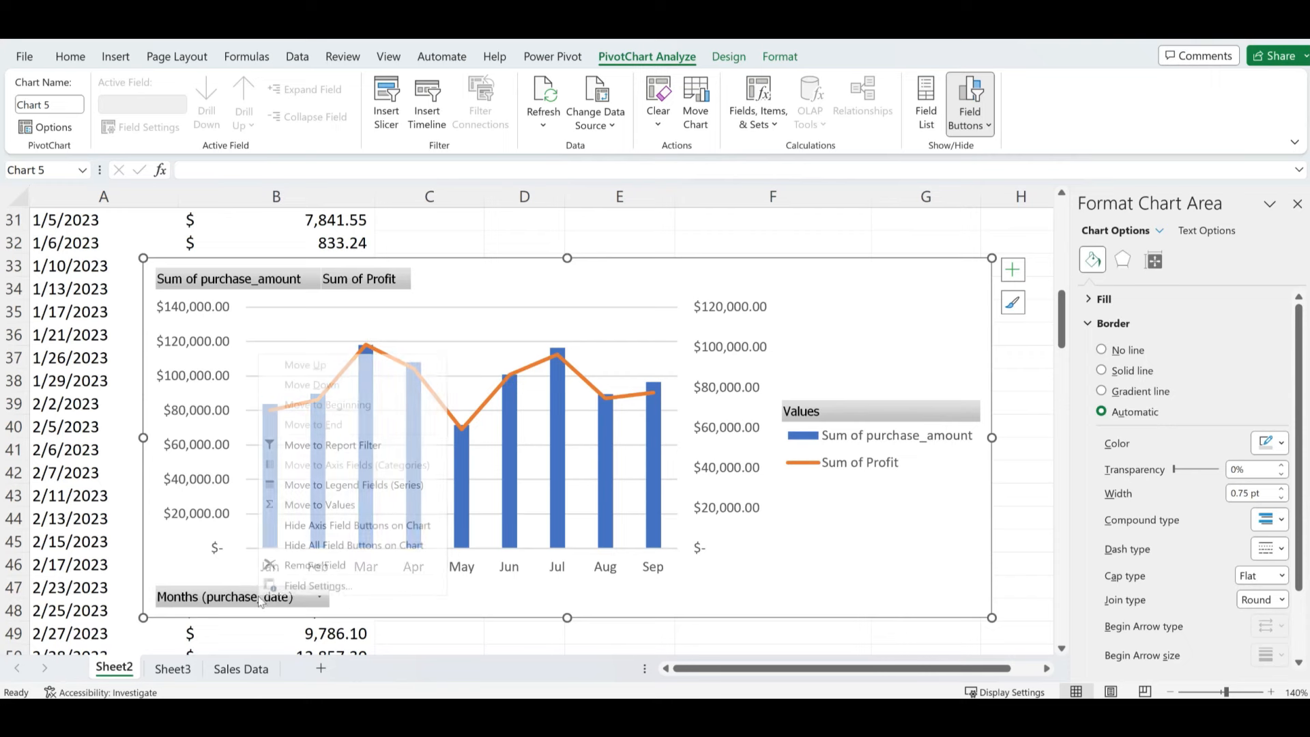
{"action": "left_click", "coordinate": [335, 546]}
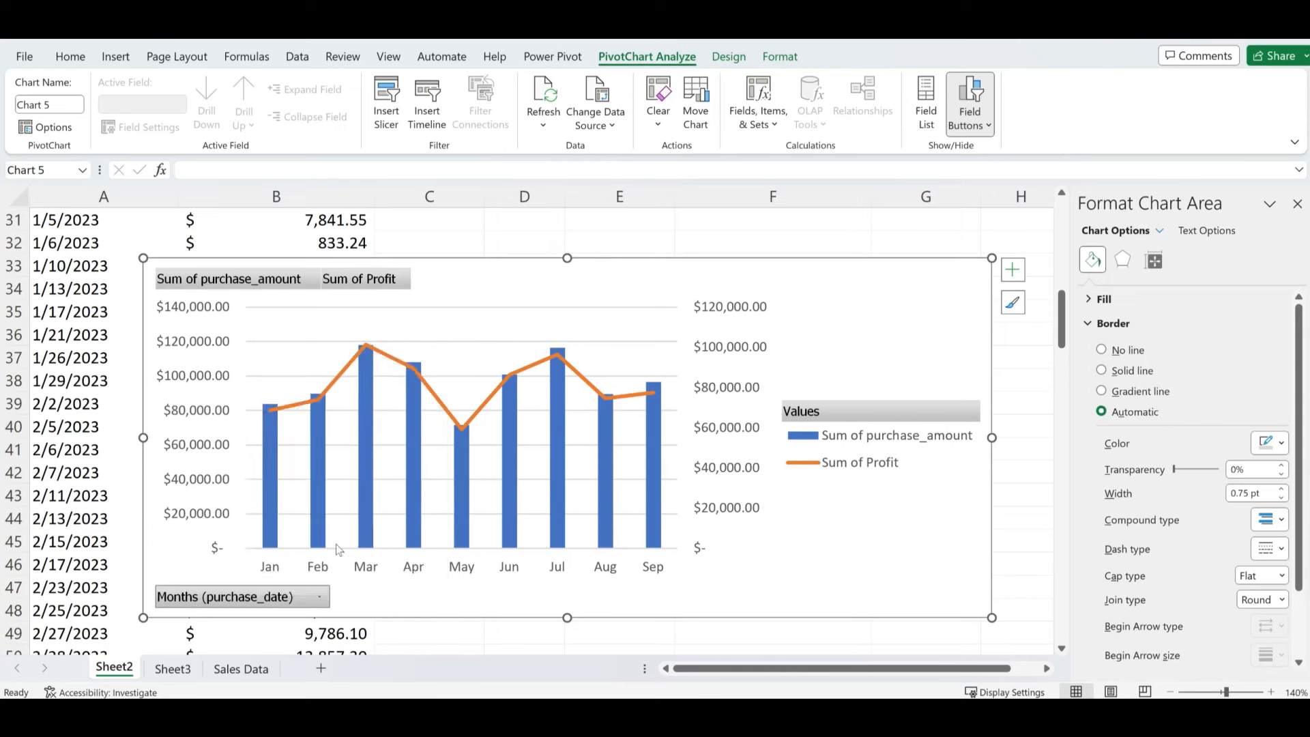
- Remove the combo chart's gridlines and place its legend at the top
{"action": "left_click", "coordinate": [1012, 270]}
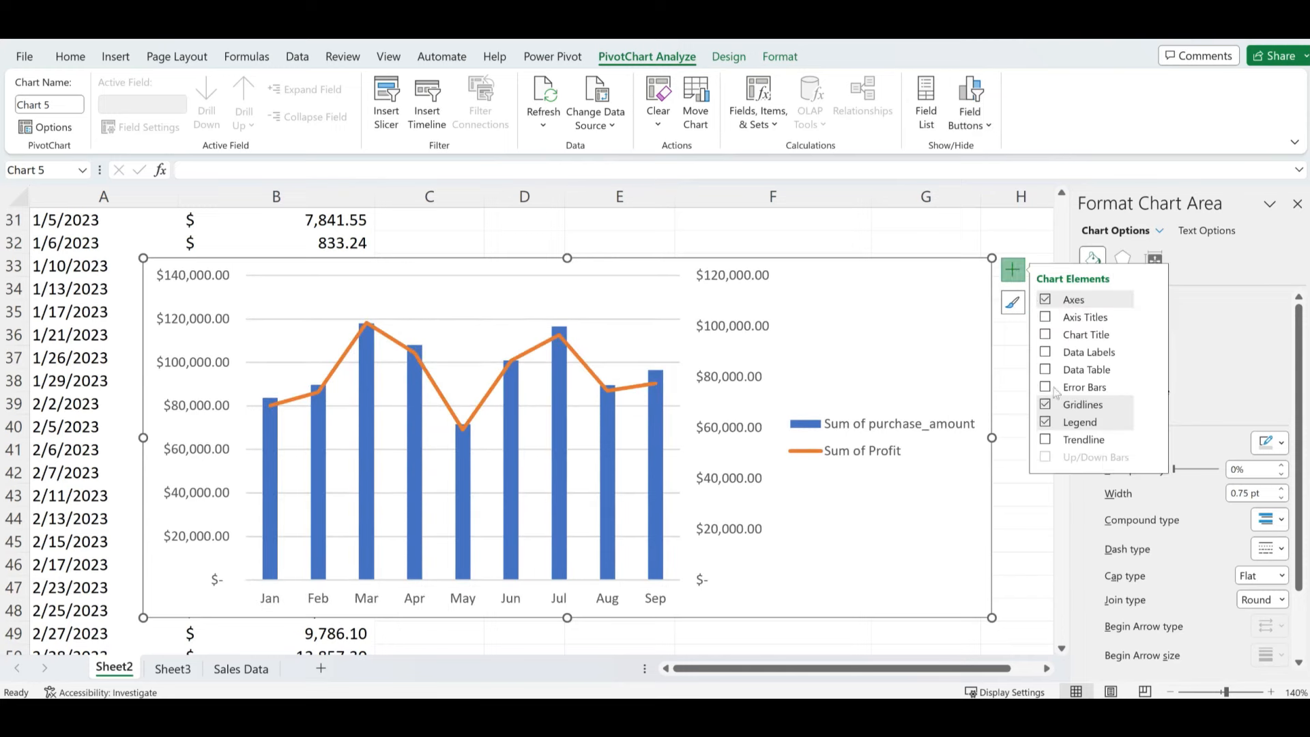
{"action": "left_click", "coordinate": [1045, 405]}
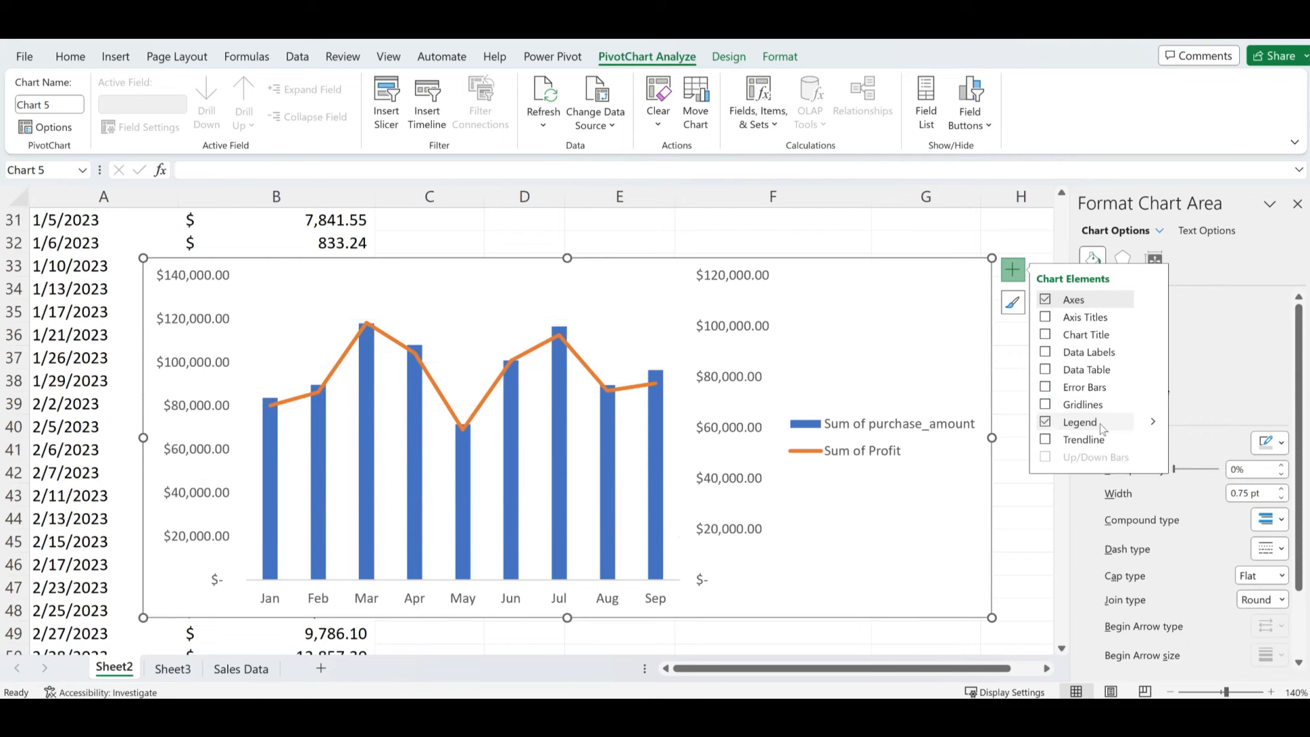
{"action": "left_click", "coordinate": [1154, 421]}
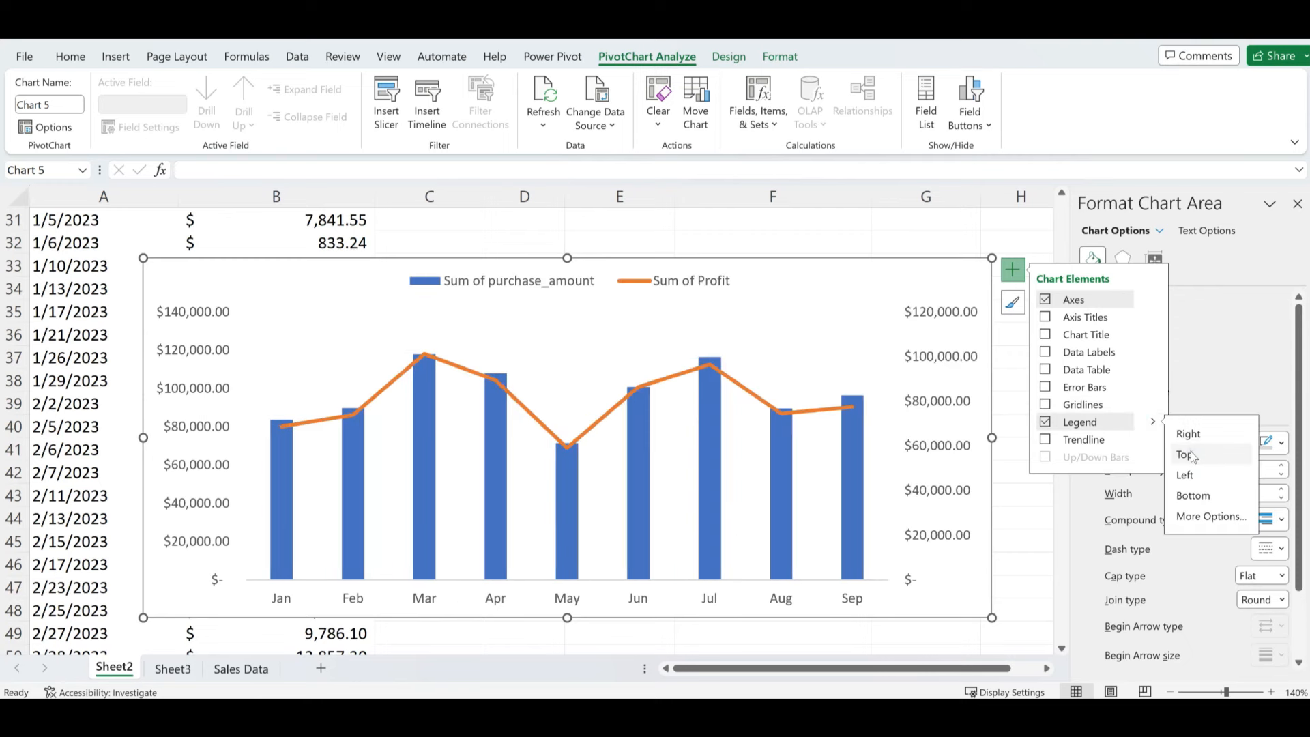
{"action": "left_click", "coordinate": [1192, 455]}
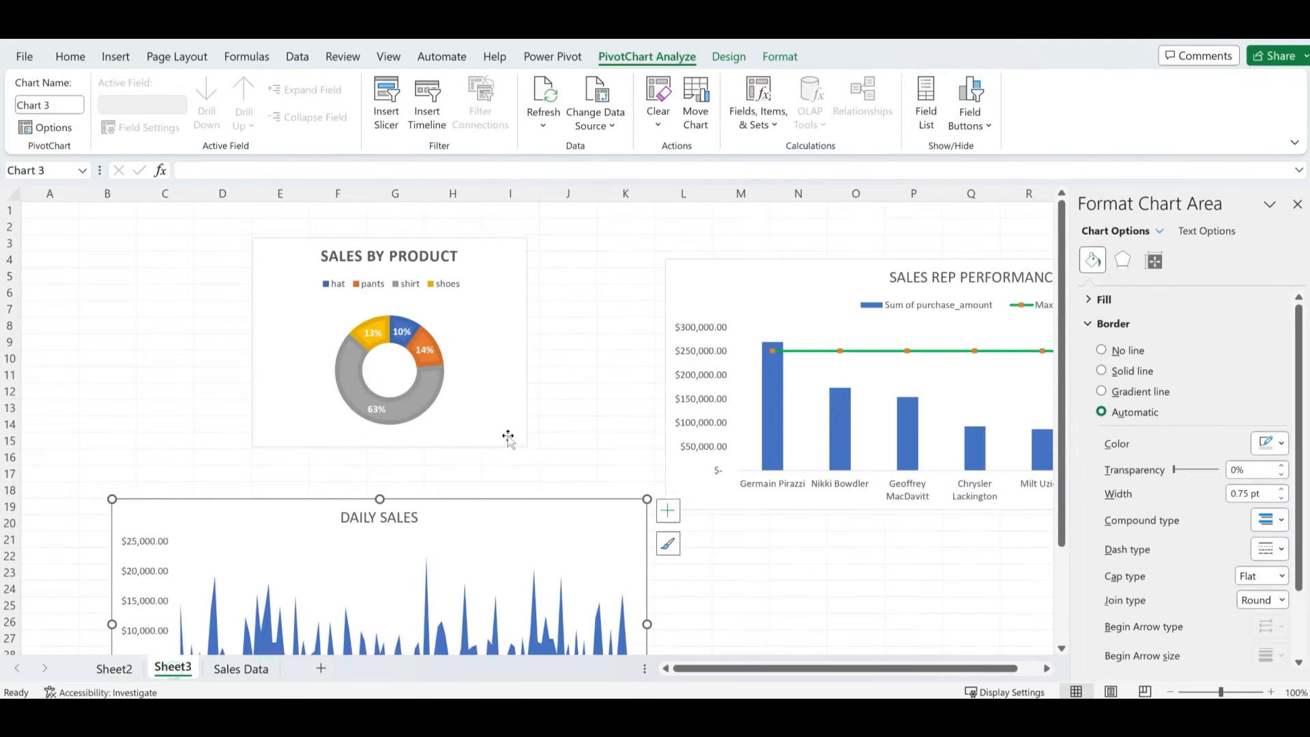
- Paste the combo chart at N23 on Sheet3, then return to Sheet2
{"action": "left_click", "coordinate": [797, 574]}
{"action": "key", "text": "ctrl+v"}
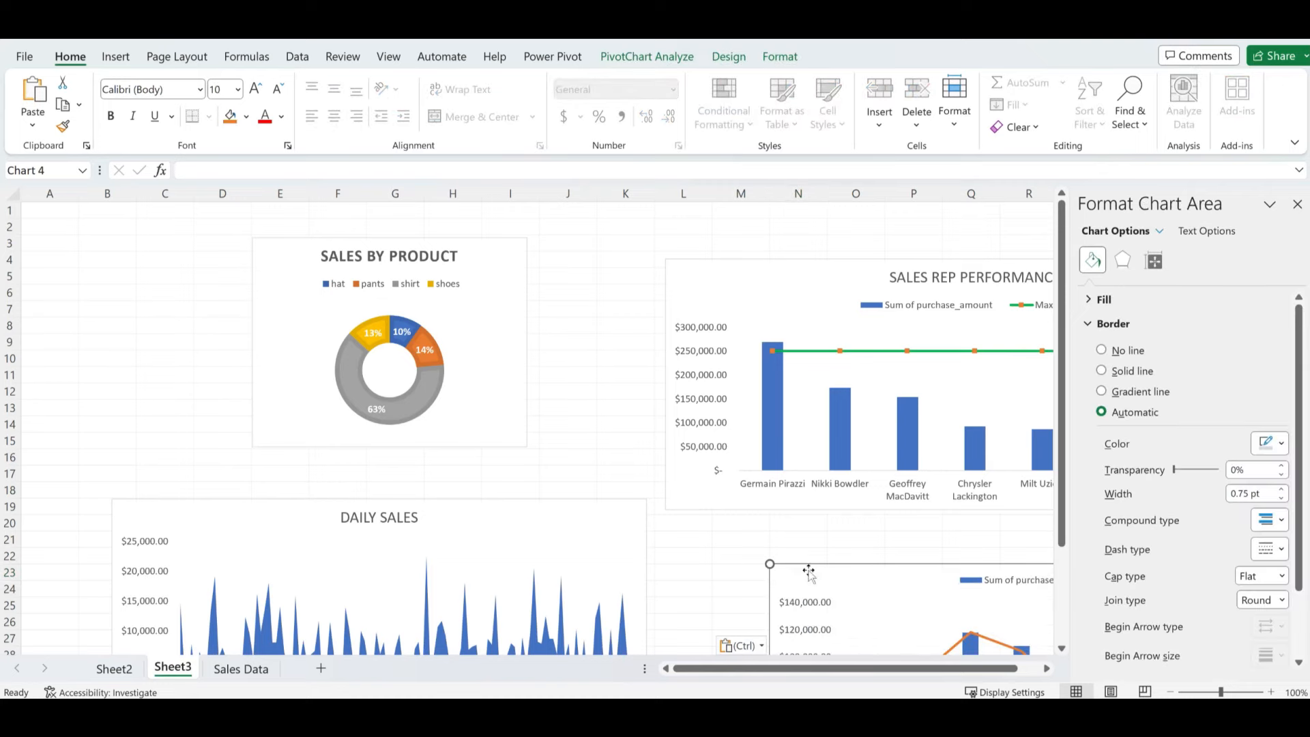
{"action": "left_click", "coordinate": [120, 670]}
{"action": "scroll", "coordinate": [489, 471], "scroll_direction": "up", "scroll_amount": 10}
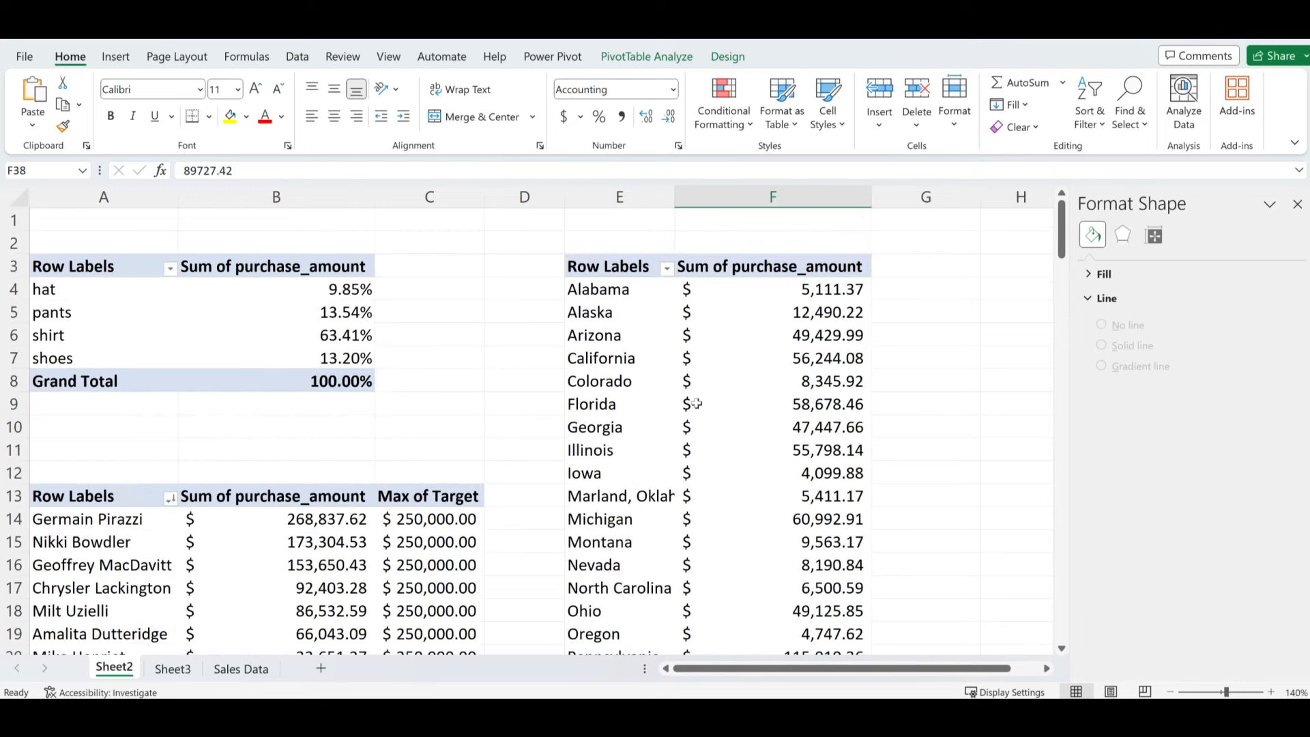
- Attempt a Filled Map from the state pivot table and dismiss the pivot-data warning
{"action": "left_click", "coordinate": [756, 399]}
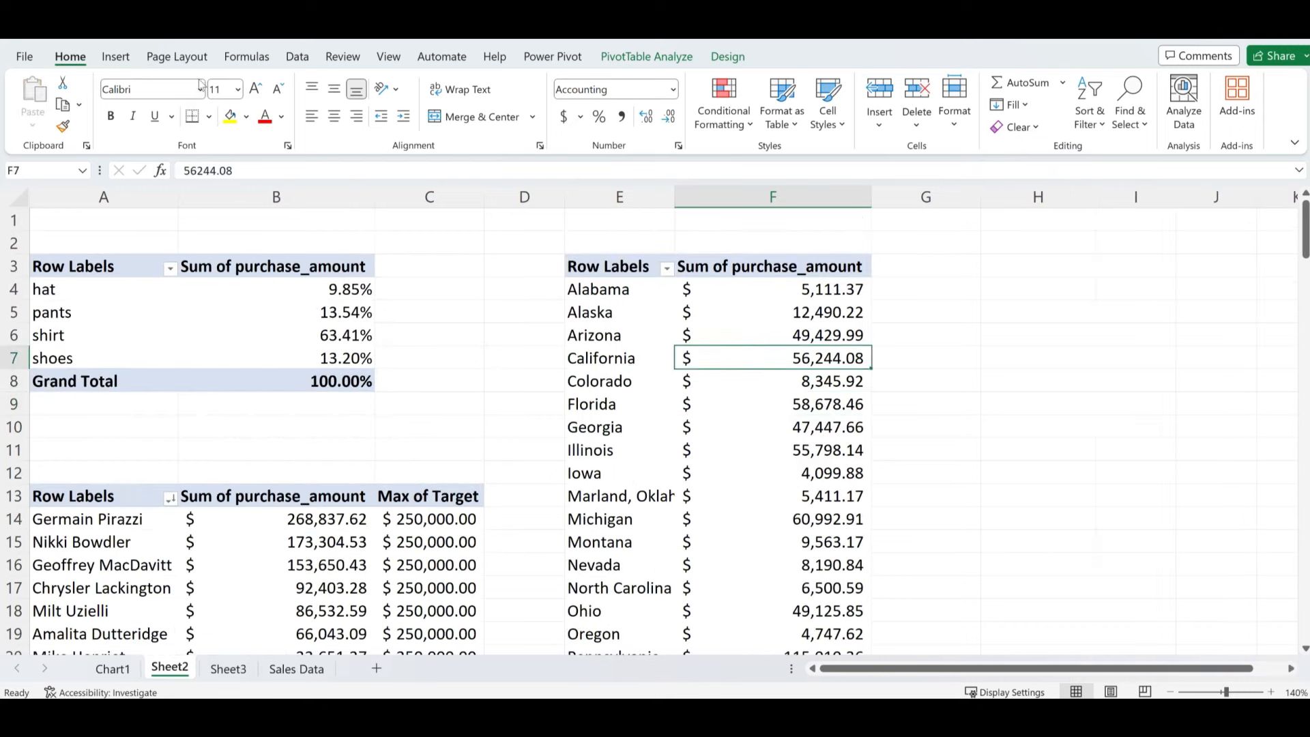
{"action": "left_click", "coordinate": [114, 56]}
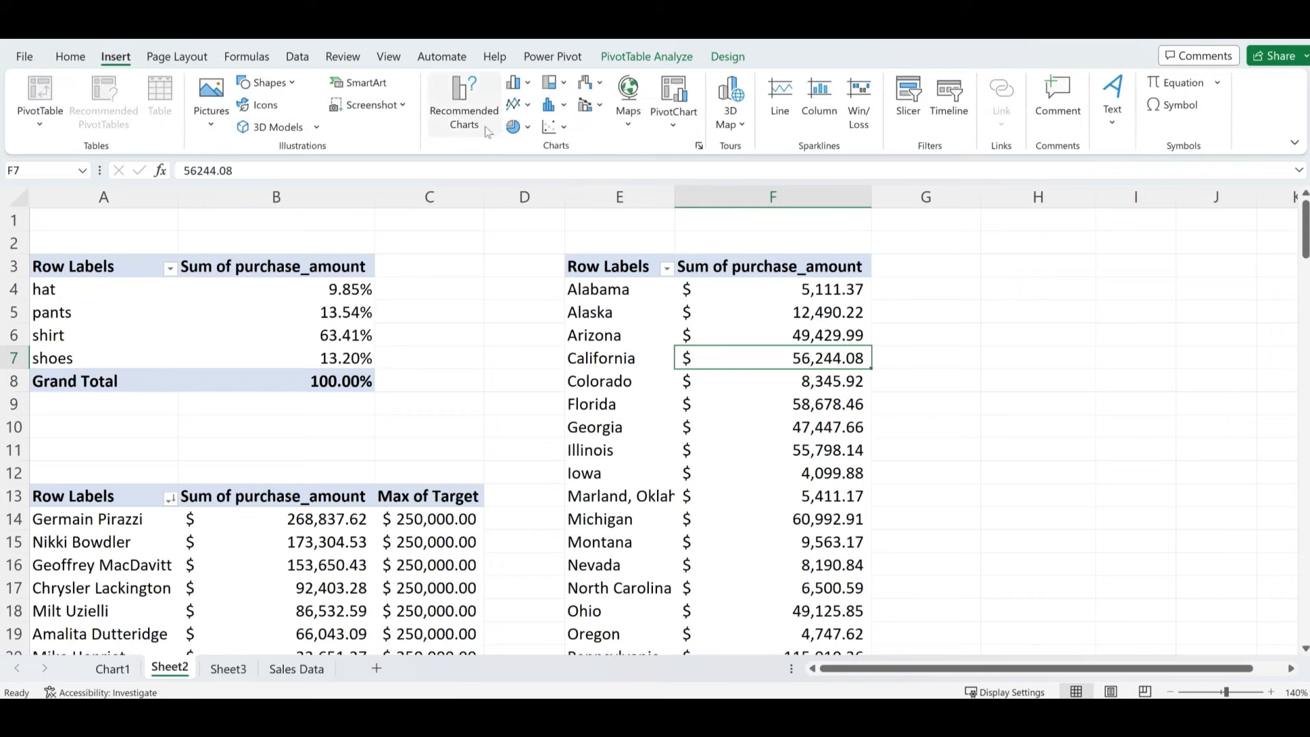
{"action": "left_click", "coordinate": [628, 99]}
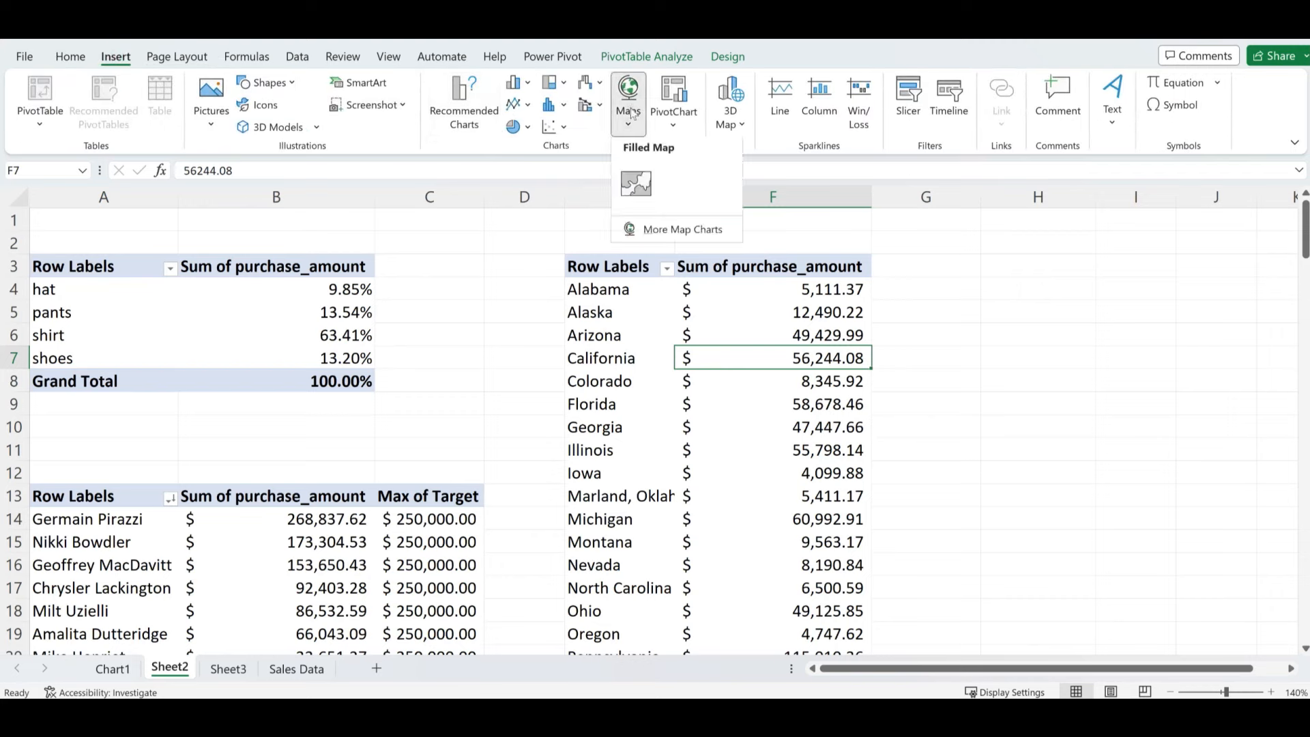
{"action": "left_click", "coordinate": [638, 186]}
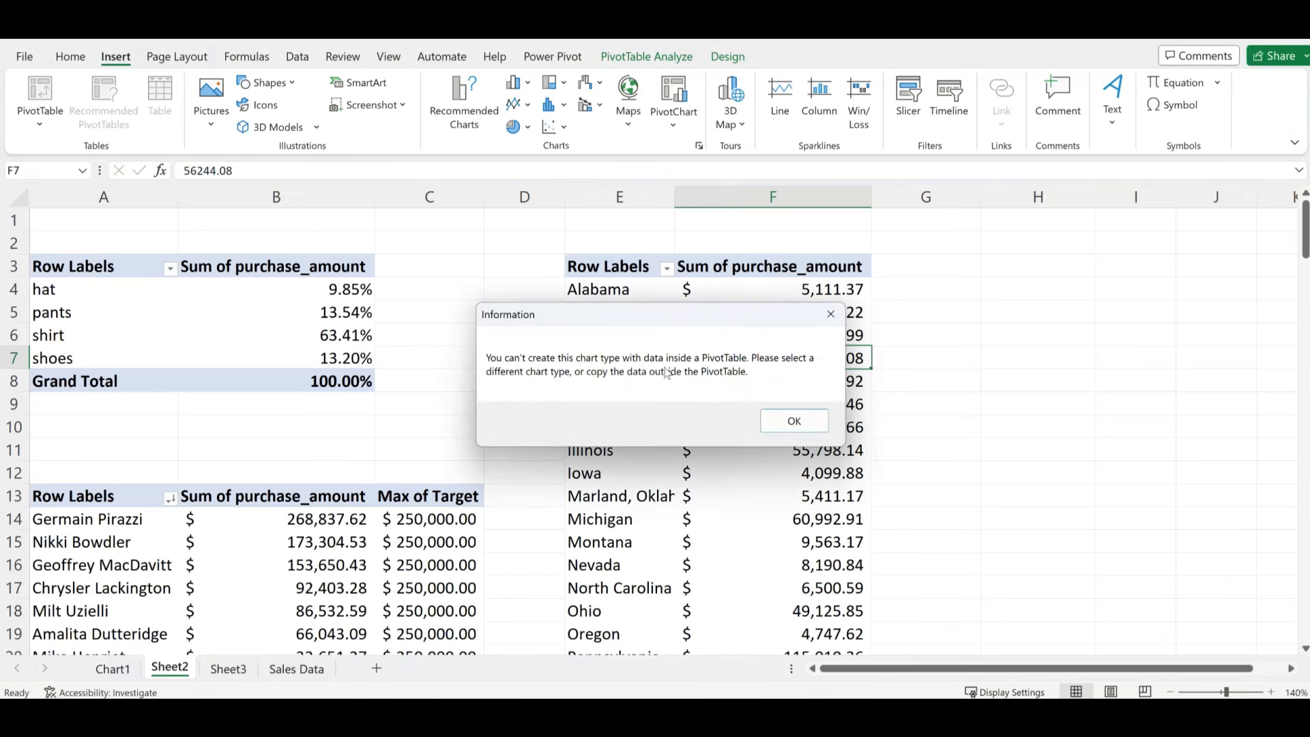
{"action": "left_click", "coordinate": [830, 314]}
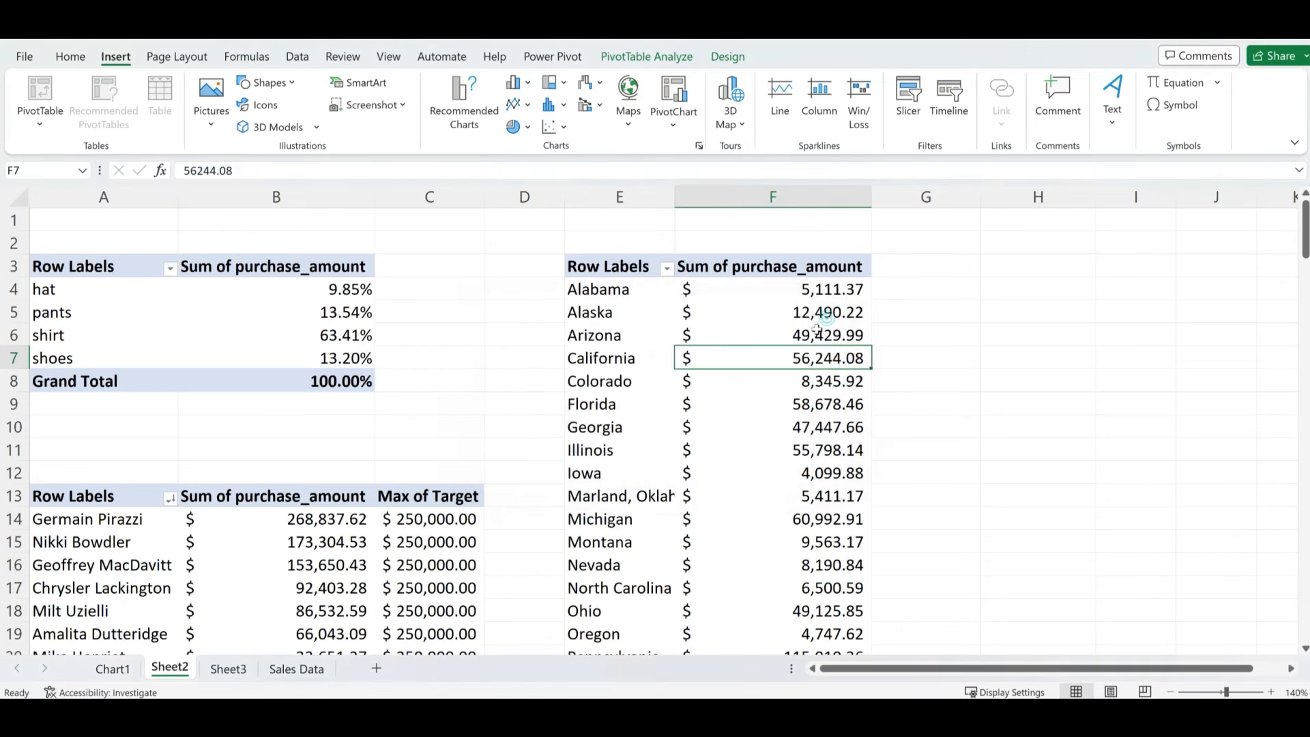
- Copy the state names and sales in E4:F27 and paste them at G4
{"action": "left_click_drag", "start_coordinate": [618, 295], "coordinate": [784, 578]}
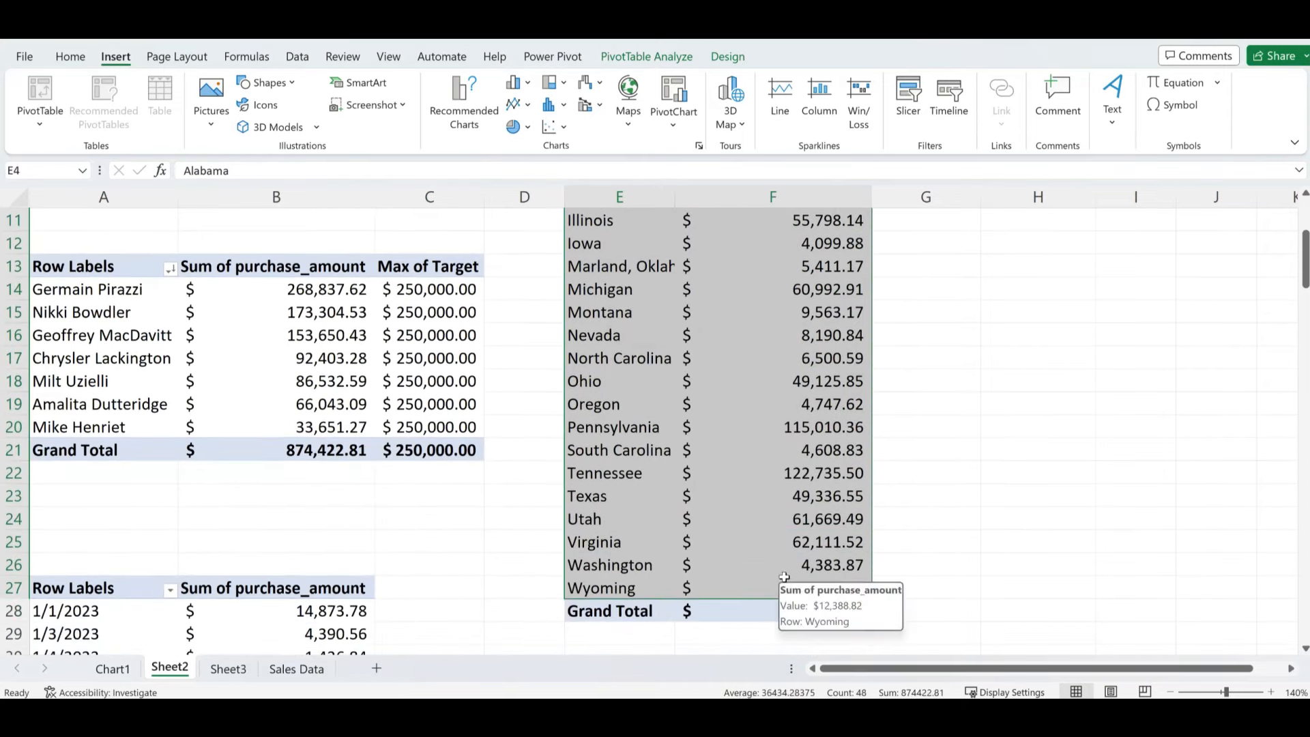
{"action": "key", "text": "ctrl+c"}
{"action": "scroll", "coordinate": [928, 232], "scroll_direction": "up", "scroll_amount": 4}
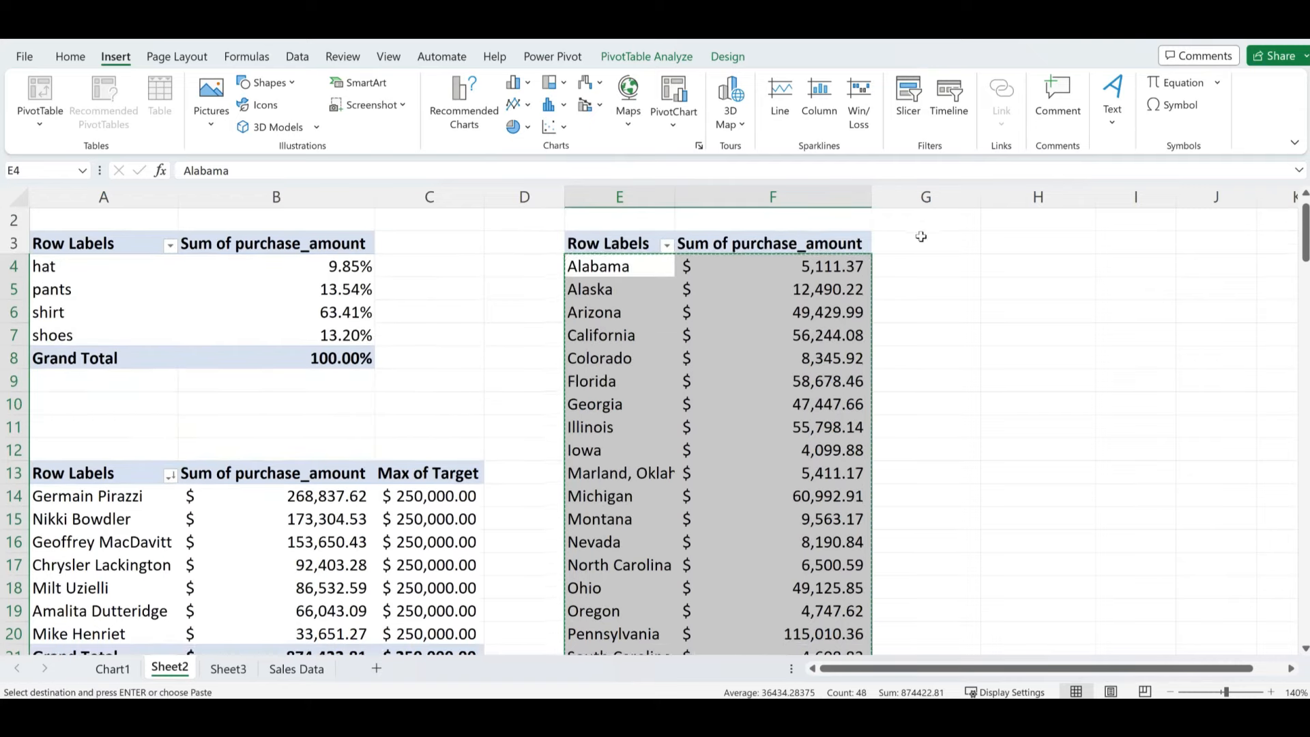
{"action": "left_click", "coordinate": [950, 290]}
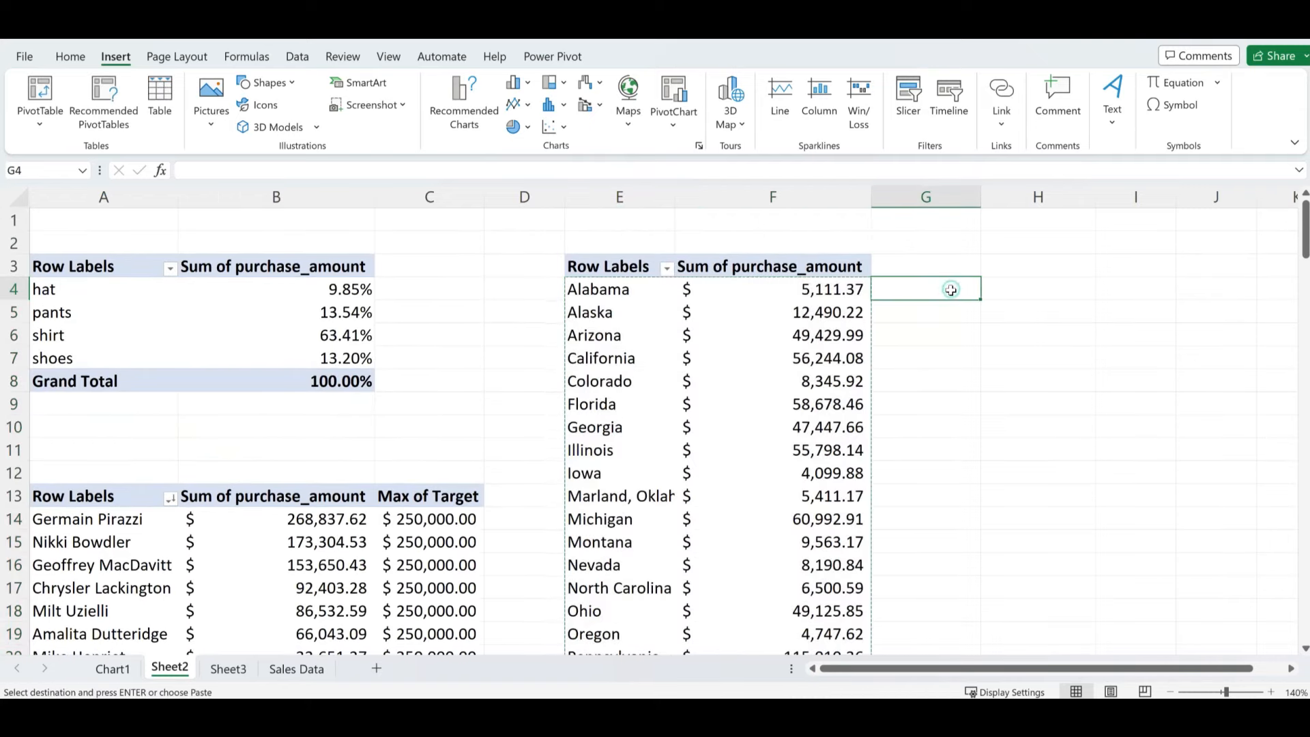
{"action": "key", "text": "ctrl+v"}
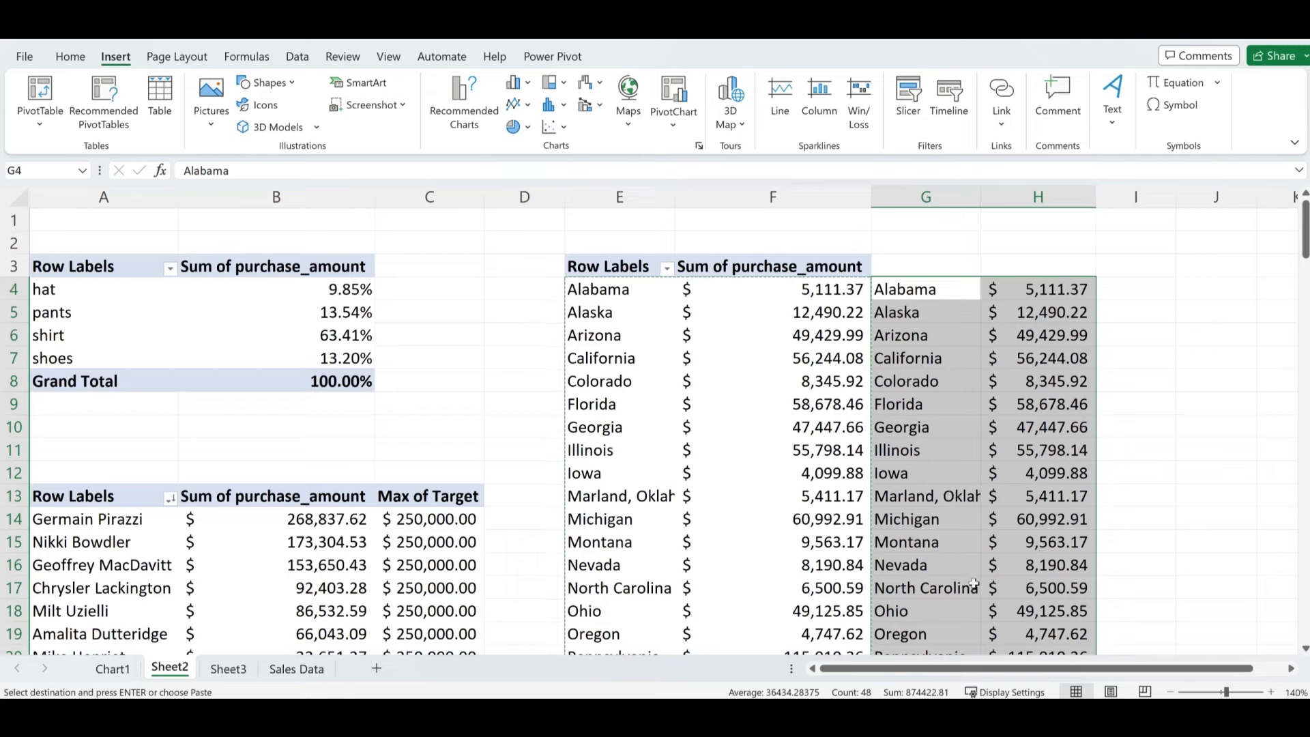
{"action": "scroll", "coordinate": [975, 585], "scroll_direction": "down", "scroll_amount": 3}
{"action": "scroll", "coordinate": [969, 512], "scroll_direction": "up", "scroll_amount": 3}
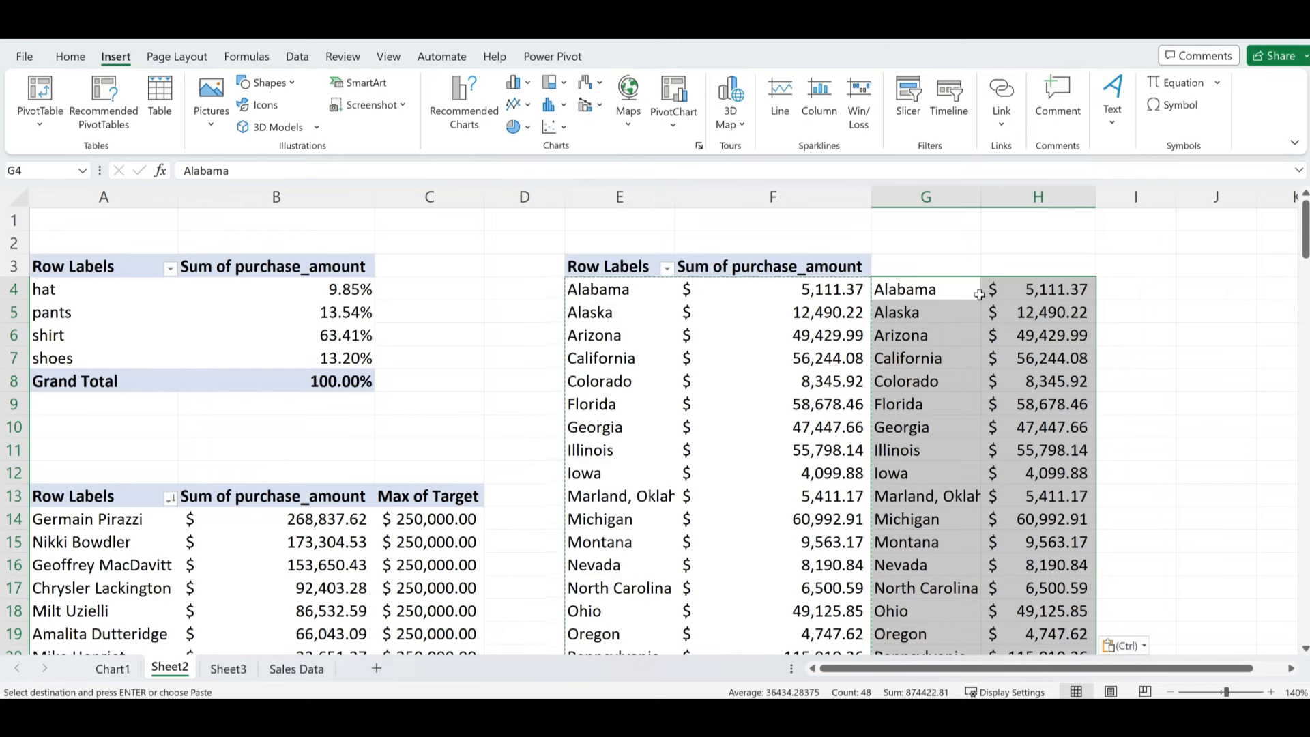
- Insert a Filled Map from G4:H27, move it left over columns A–E, and shrink it
{"action": "left_click", "coordinate": [628, 110]}
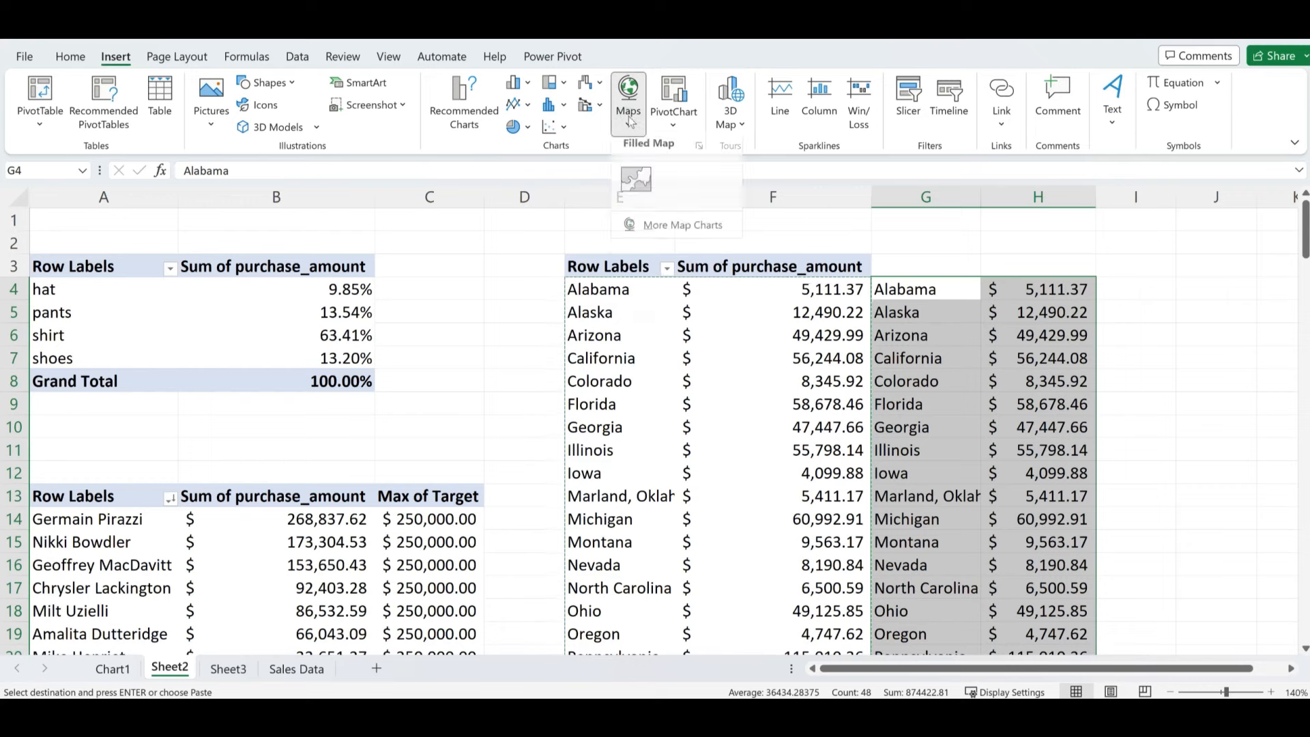
{"action": "left_click", "coordinate": [637, 185]}
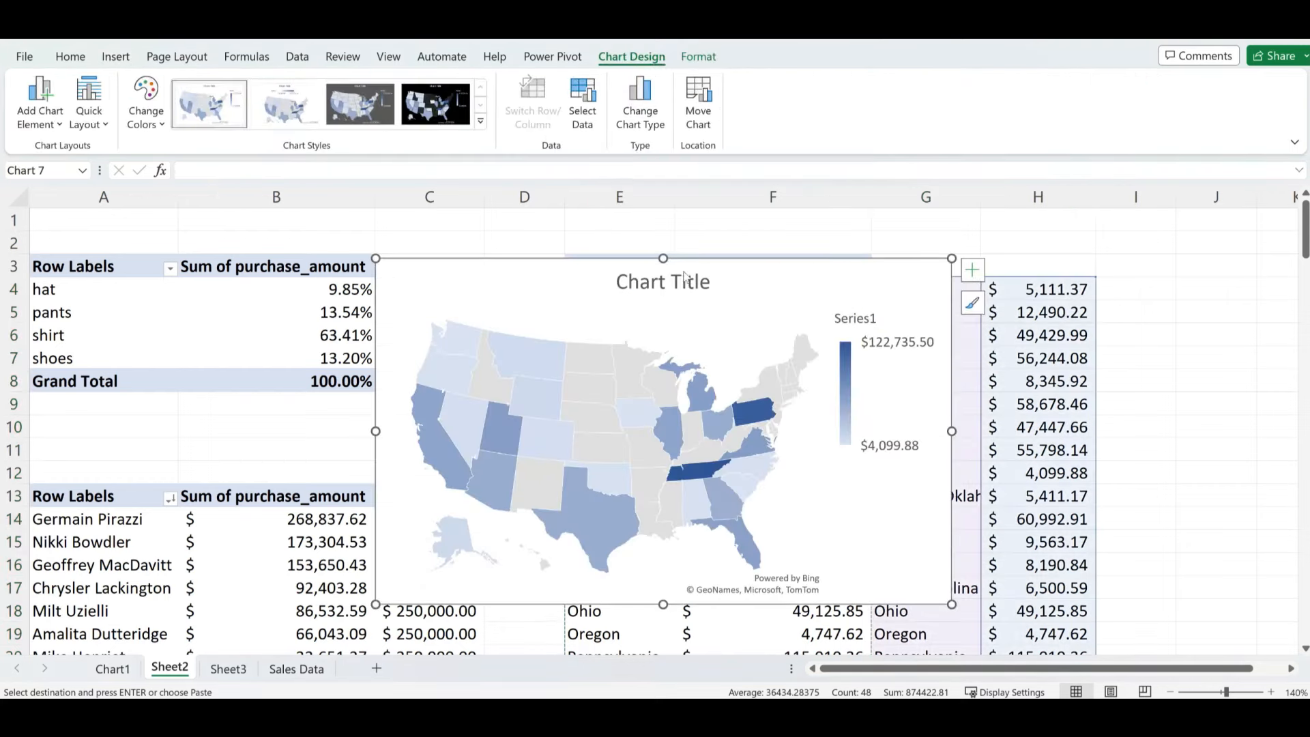
{"action": "left_click_drag", "start_coordinate": [743, 273], "coordinate": [458, 275]}
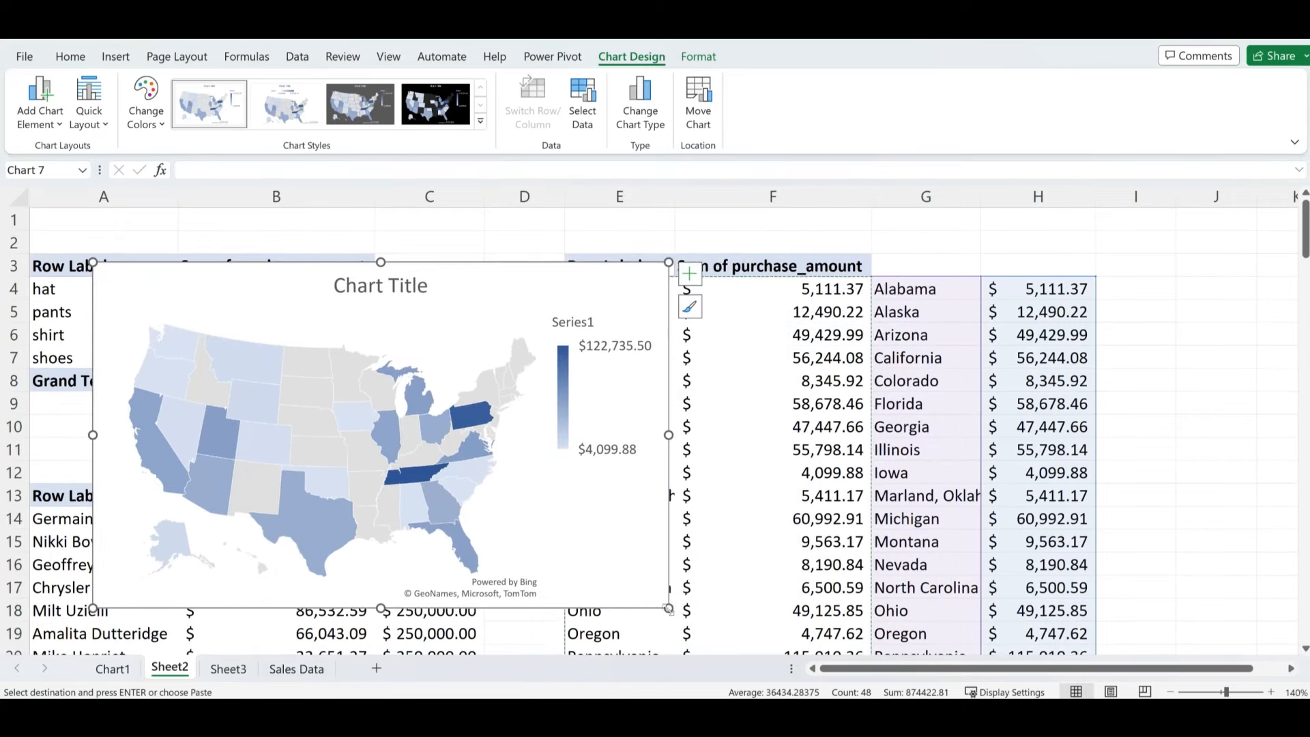
{"action": "left_click_drag", "start_coordinate": [669, 609], "coordinate": [557, 589]}
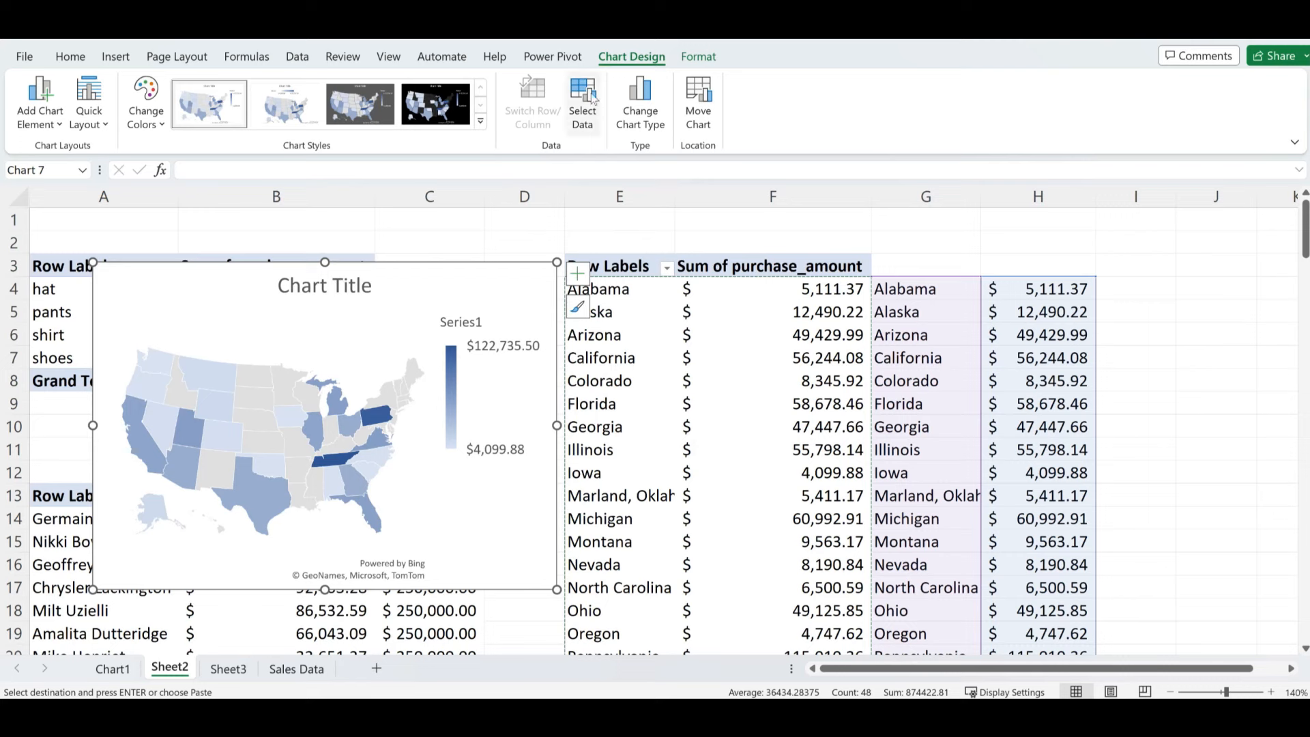
- Repoint the map chart's data range to Sheet2!$E$4:$F$27 in Select Data Source
{"action": "left_click", "coordinate": [591, 128]}
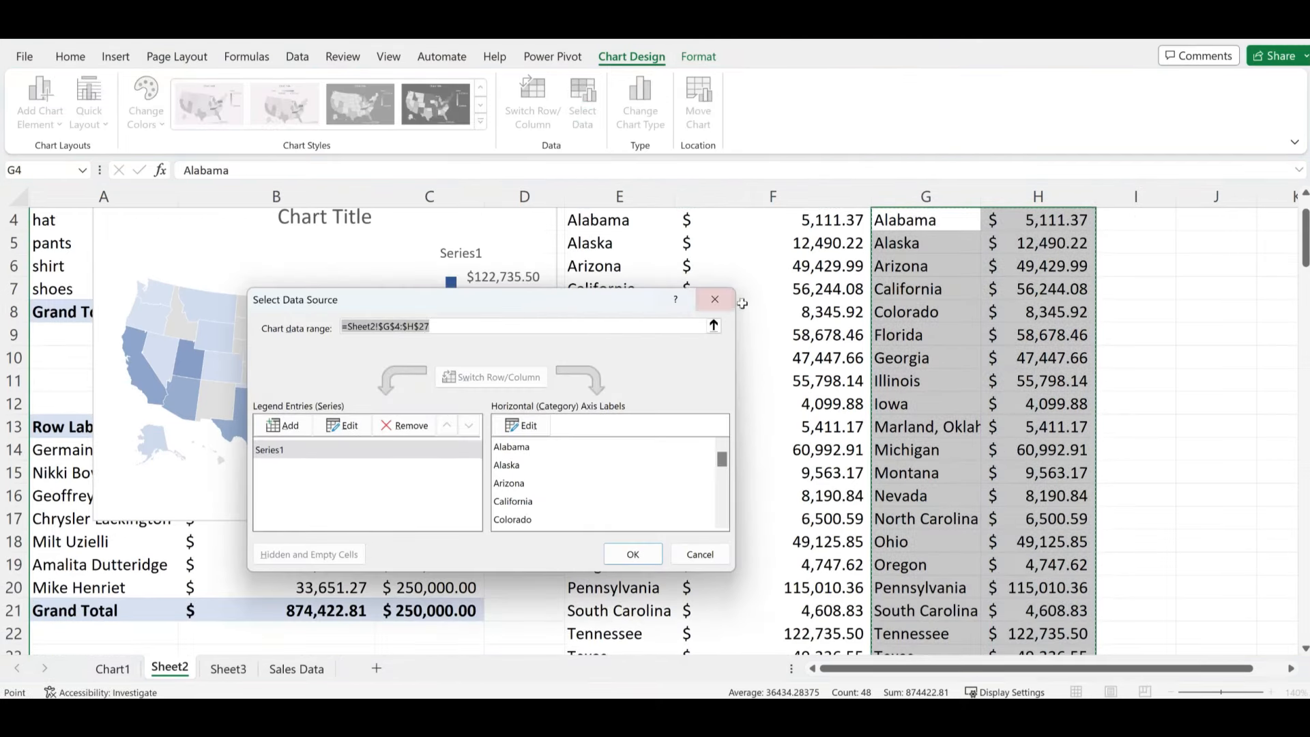
{"action": "left_click", "coordinate": [638, 326]}
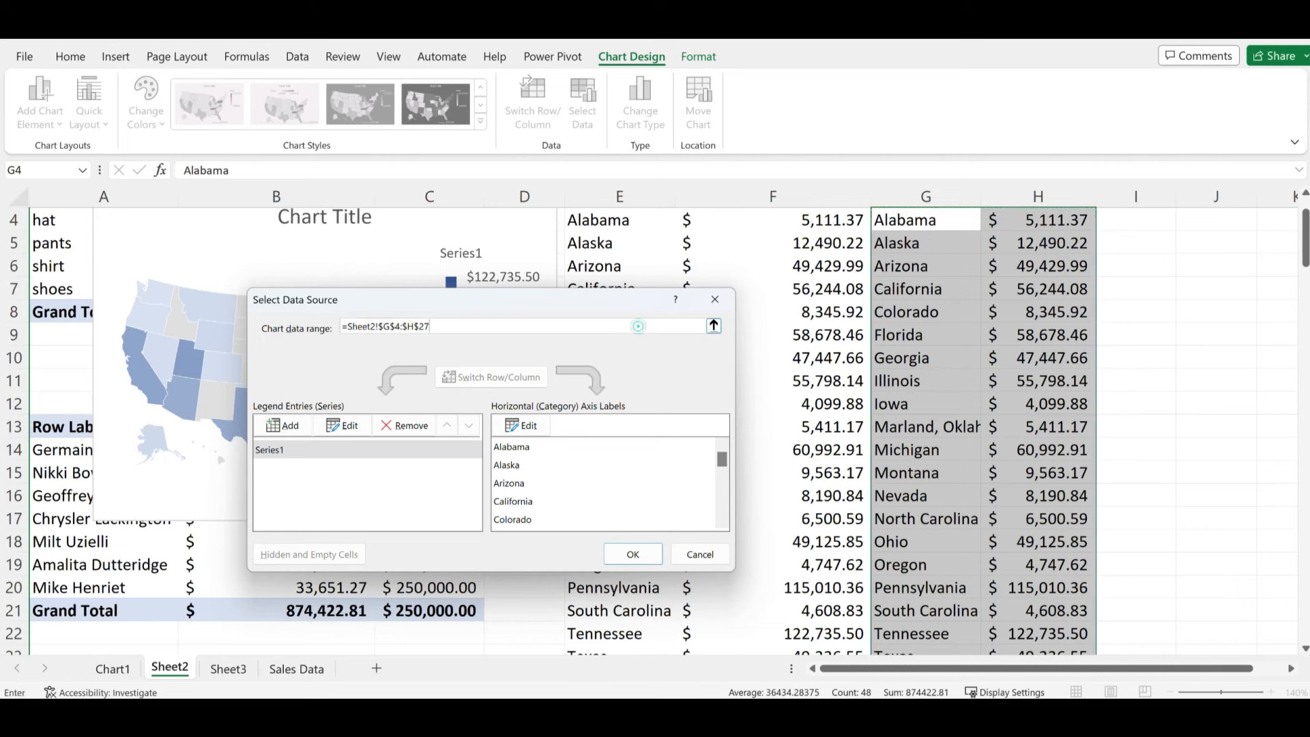
{"action": "key", "text": "BackSpace"}
{"action": "key", "text": "BackSpace"}
{"action": "key", "text": "BackSpace"}
{"action": "key", "text": "BackSpace"}
{"action": "key", "text": "BackSpace"}
{"action": "key", "text": "BackSpace"}
{"action": "key", "text": "BackSpace"}
{"action": "key", "text": "BackSpace"}
{"action": "key", "text": "BackSpace"}
{"action": "key", "text": "BackSpace"}
{"action": "key", "text": "BackSpace"}
{"action": "key", "text": "BackSpace"}
{"action": "key", "text": "BackSpace"}
{"action": "key", "text": "BackSpace"}
{"action": "key", "text": "BackSpace"}
{"action": "key", "text": "BackSpace"}
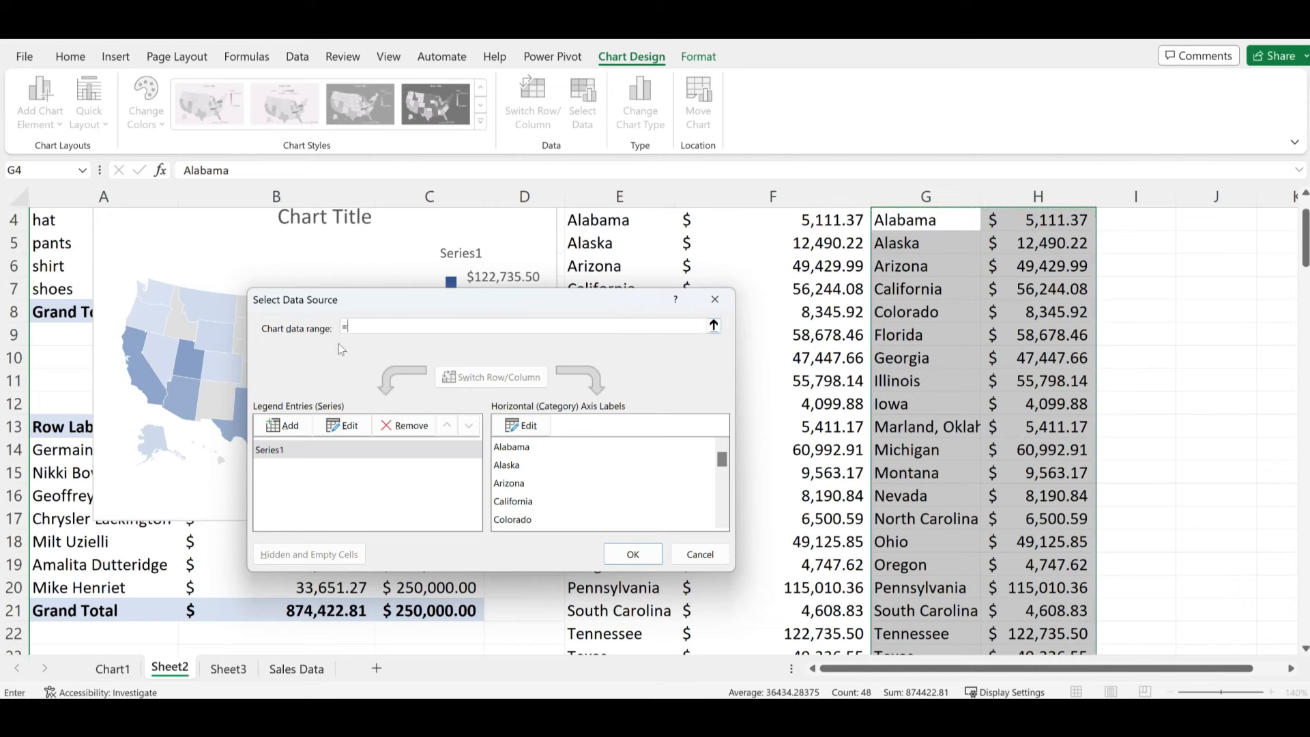
{"action": "left_click", "coordinate": [713, 325]}
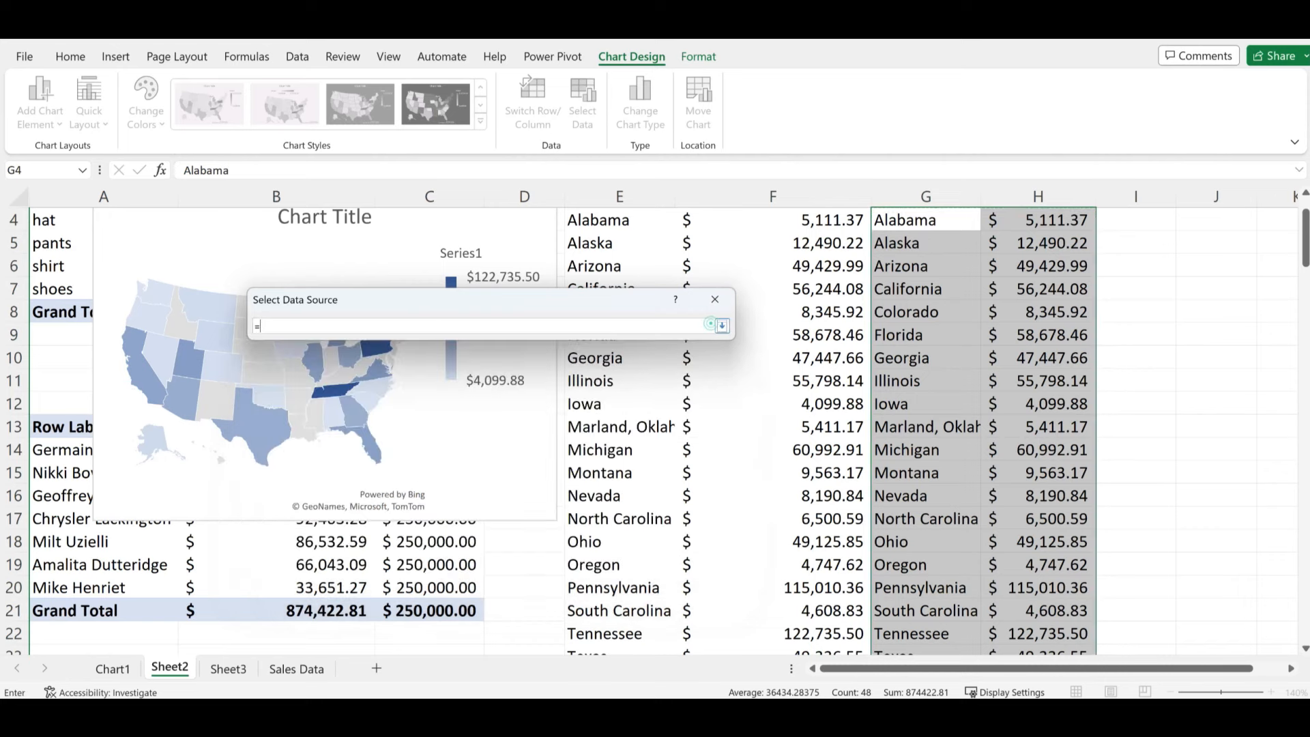
{"action": "scroll", "coordinate": [709, 256], "scroll_direction": "up", "scroll_amount": 1}
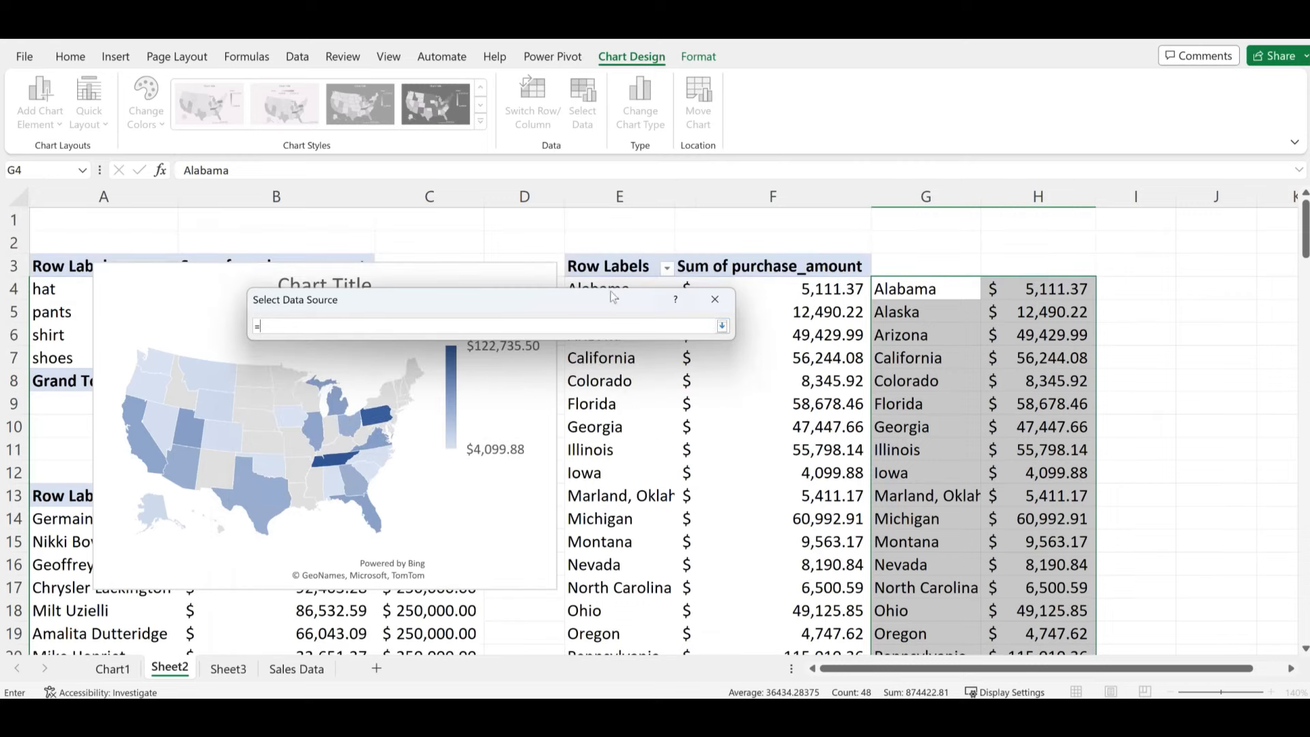
{"action": "scroll", "coordinate": [638, 248], "scroll_direction": "down", "scroll_amount": 1}
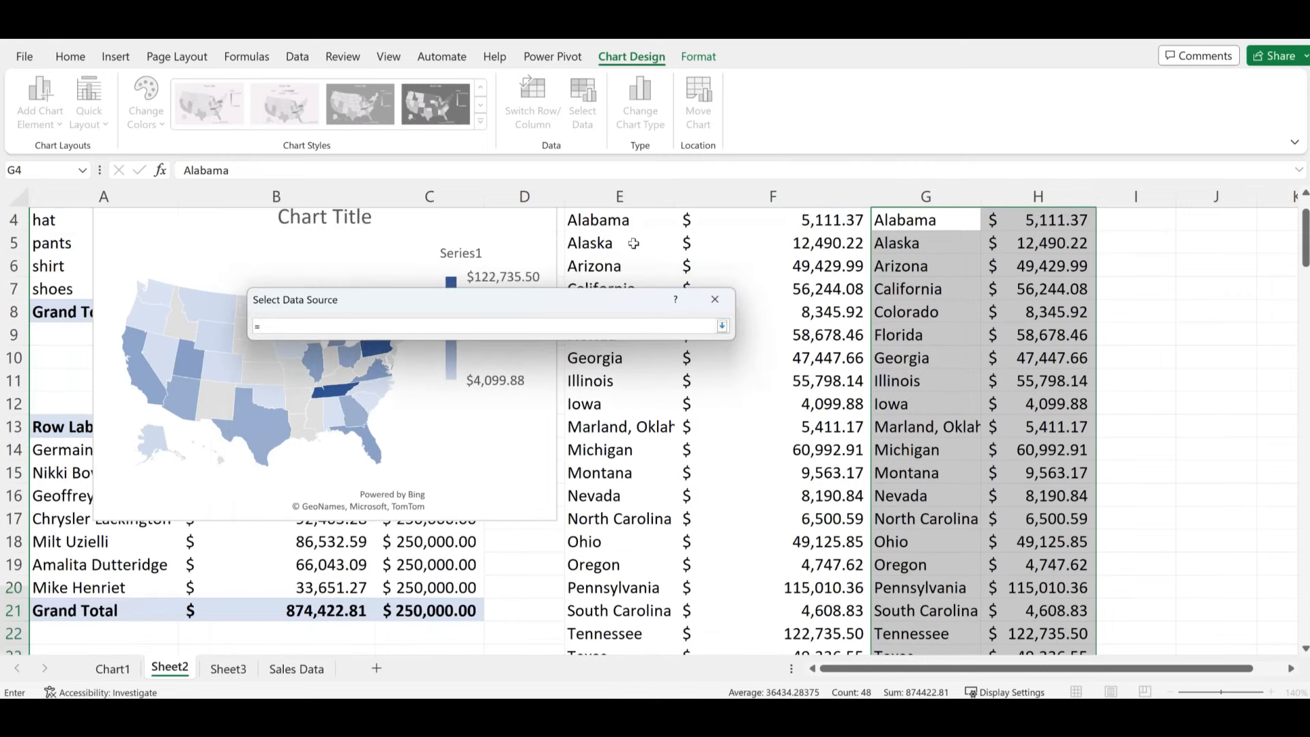
{"action": "left_click_drag", "start_coordinate": [601, 215], "coordinate": [790, 585]}
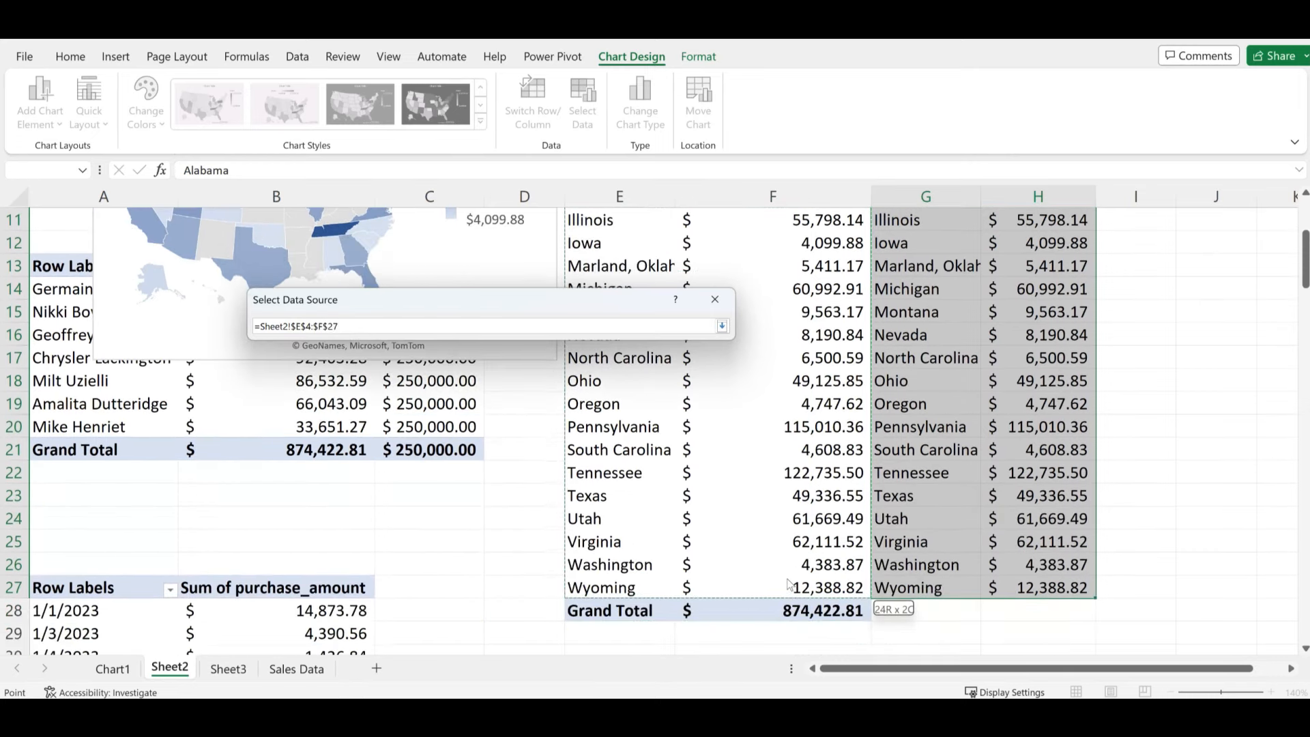
{"action": "left_click_drag", "start_coordinate": [788, 584], "coordinate": [789, 585]}
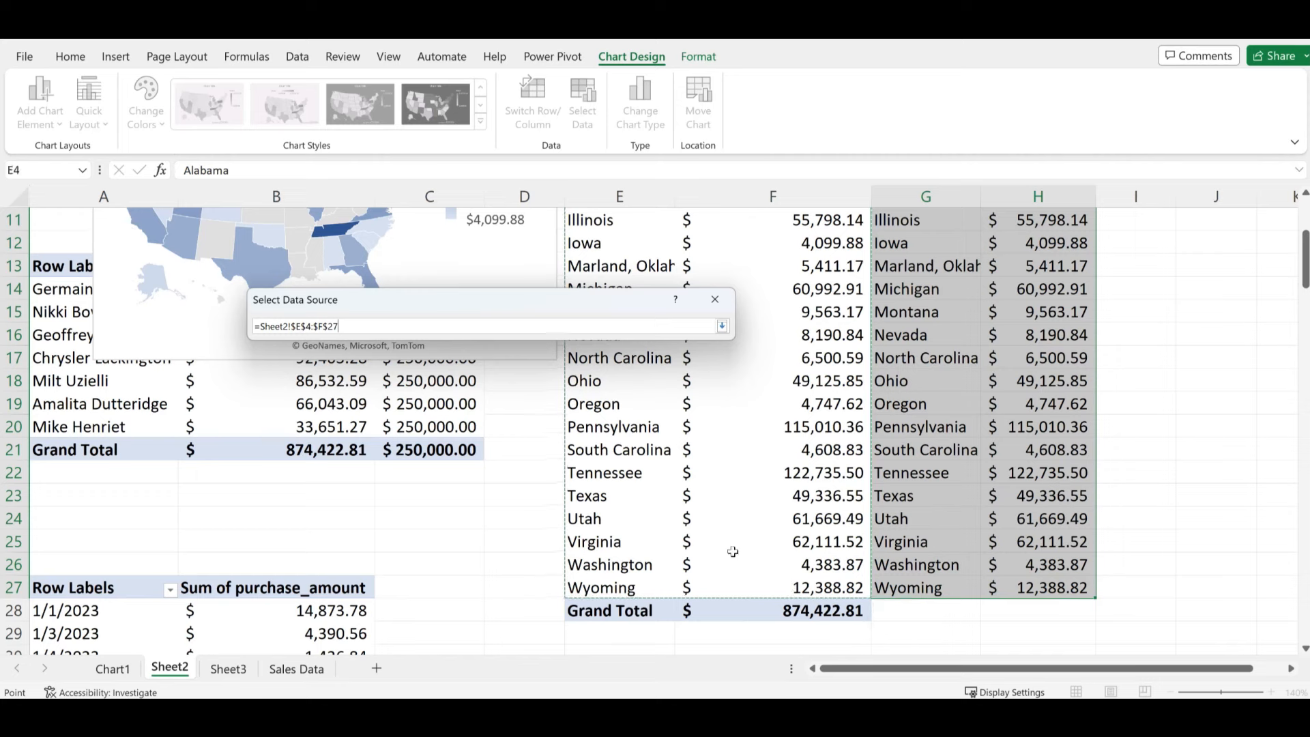
{"action": "left_click", "coordinate": [722, 327]}
{"action": "left_click", "coordinate": [648, 555]}
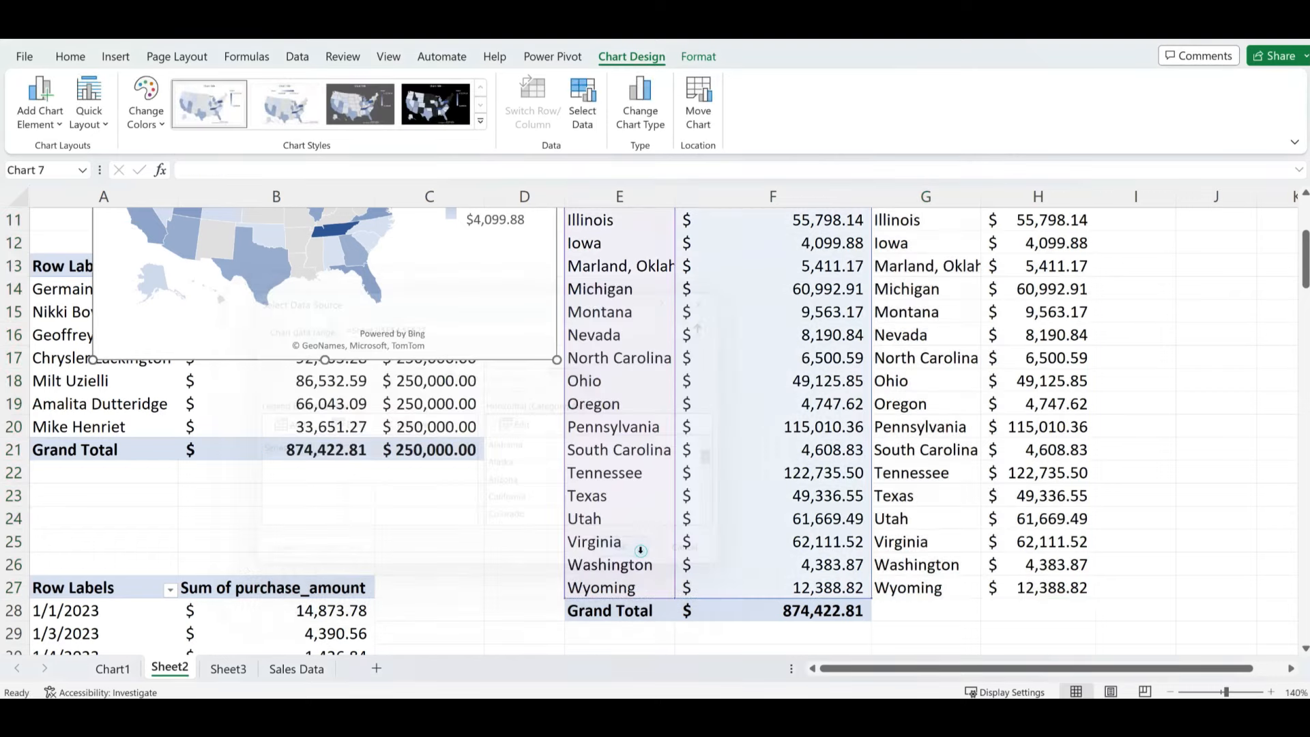
{"action": "scroll", "coordinate": [515, 463], "scroll_direction": "up", "scroll_amount": 3}
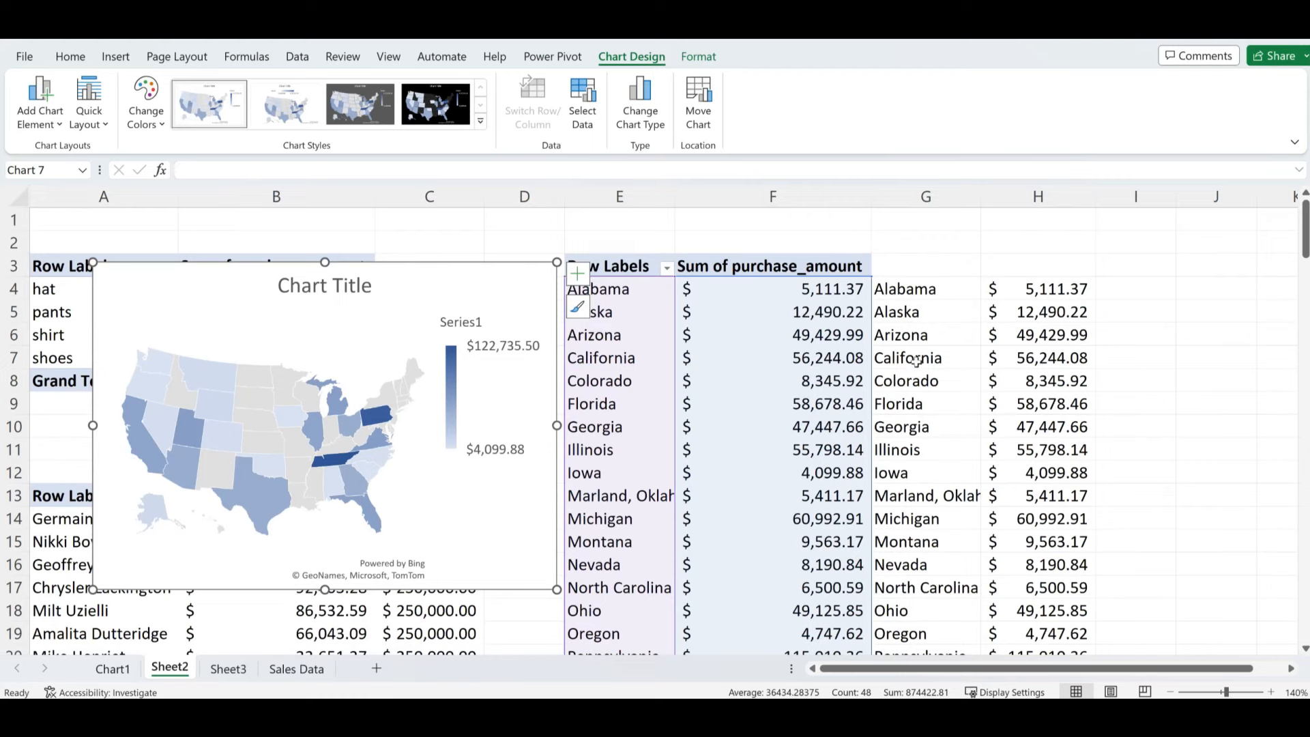
{"action": "left_click", "coordinate": [979, 405]}
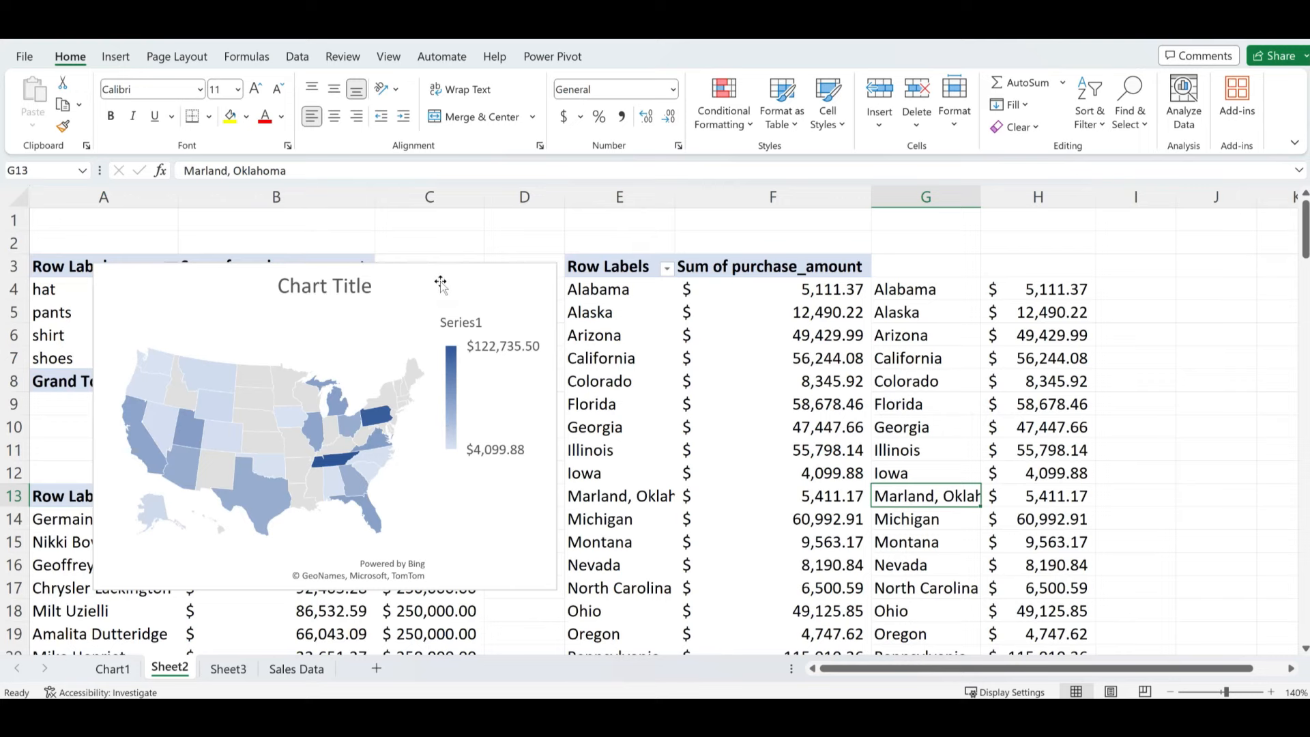
- Delete the copied totals in G4:H26 and drag the map right over columns C–F
{"action": "left_click_drag", "start_coordinate": [928, 289], "coordinate": [1003, 574]}
{"action": "key", "text": "Delete"}
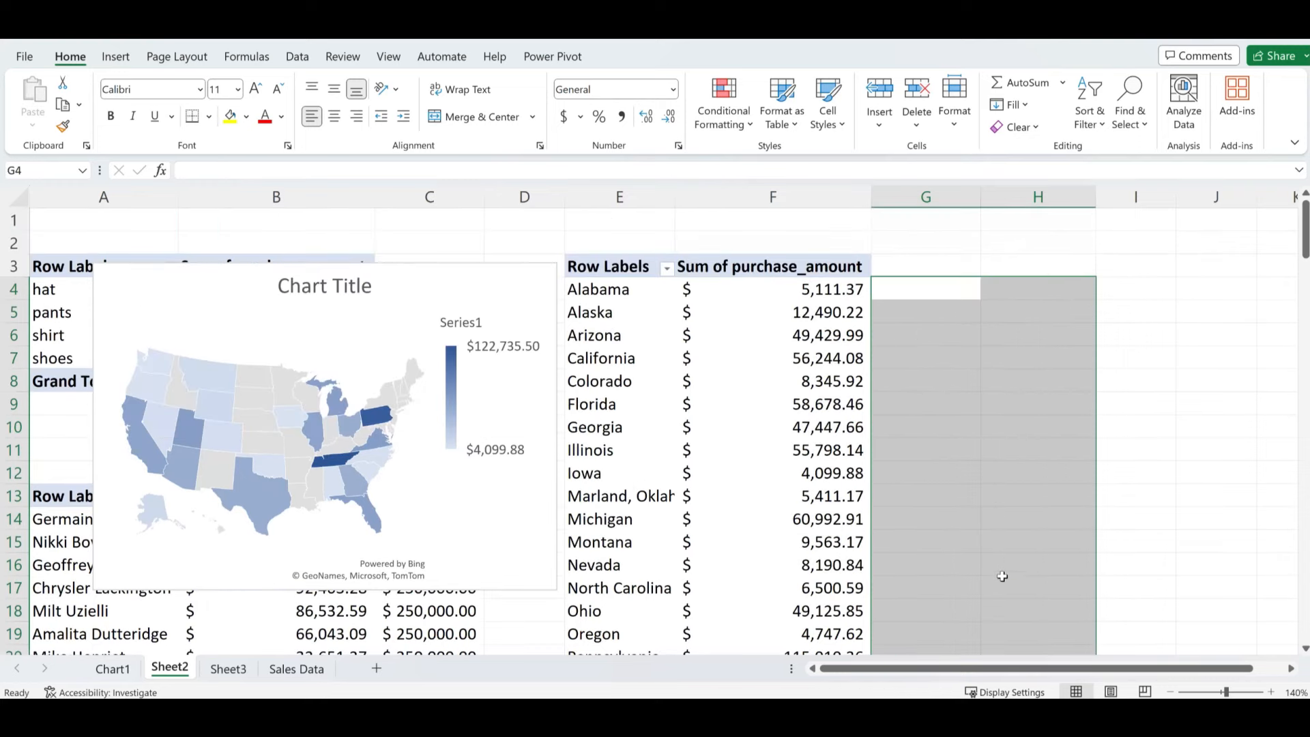
{"action": "left_click", "coordinate": [1010, 513]}
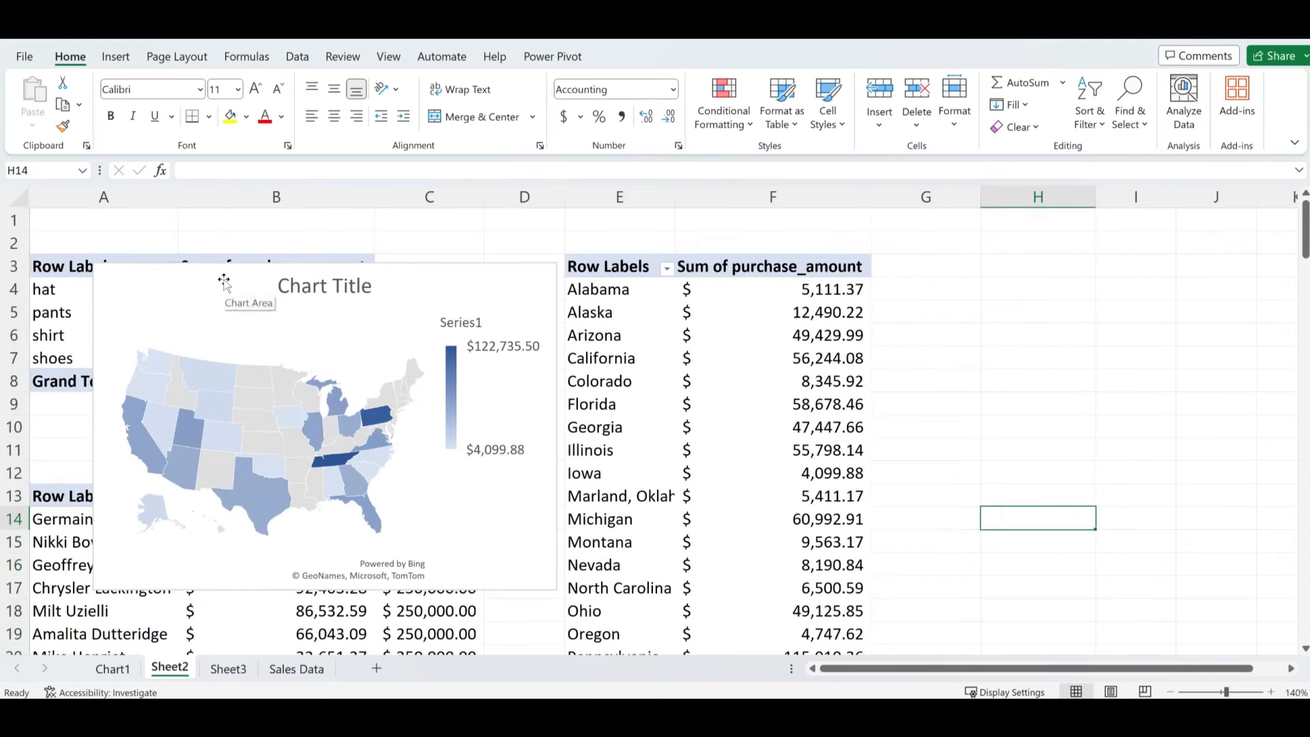
{"action": "left_click_drag", "start_coordinate": [224, 280], "coordinate": [571, 284]}
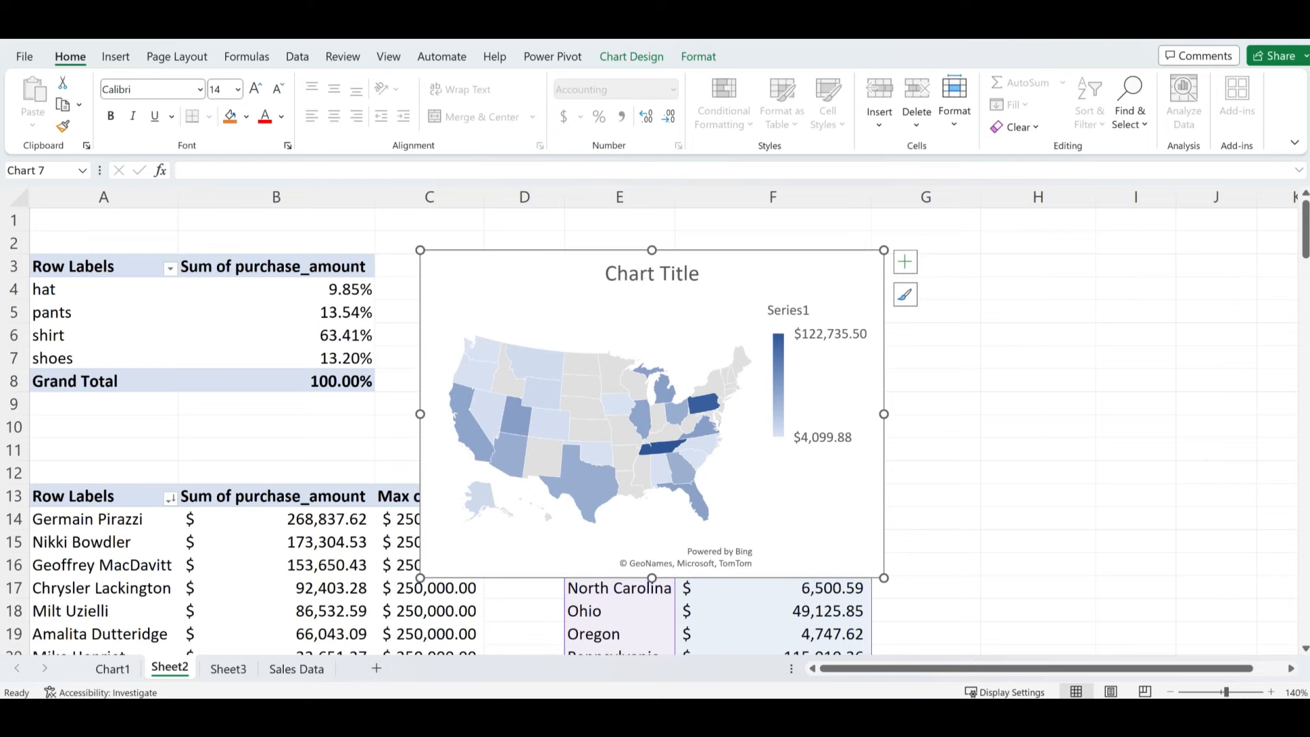
- Replace the default chart title with NATIONWIDE SALES, then reselect the map chart
{"action": "double_click", "coordinate": [631, 274]}
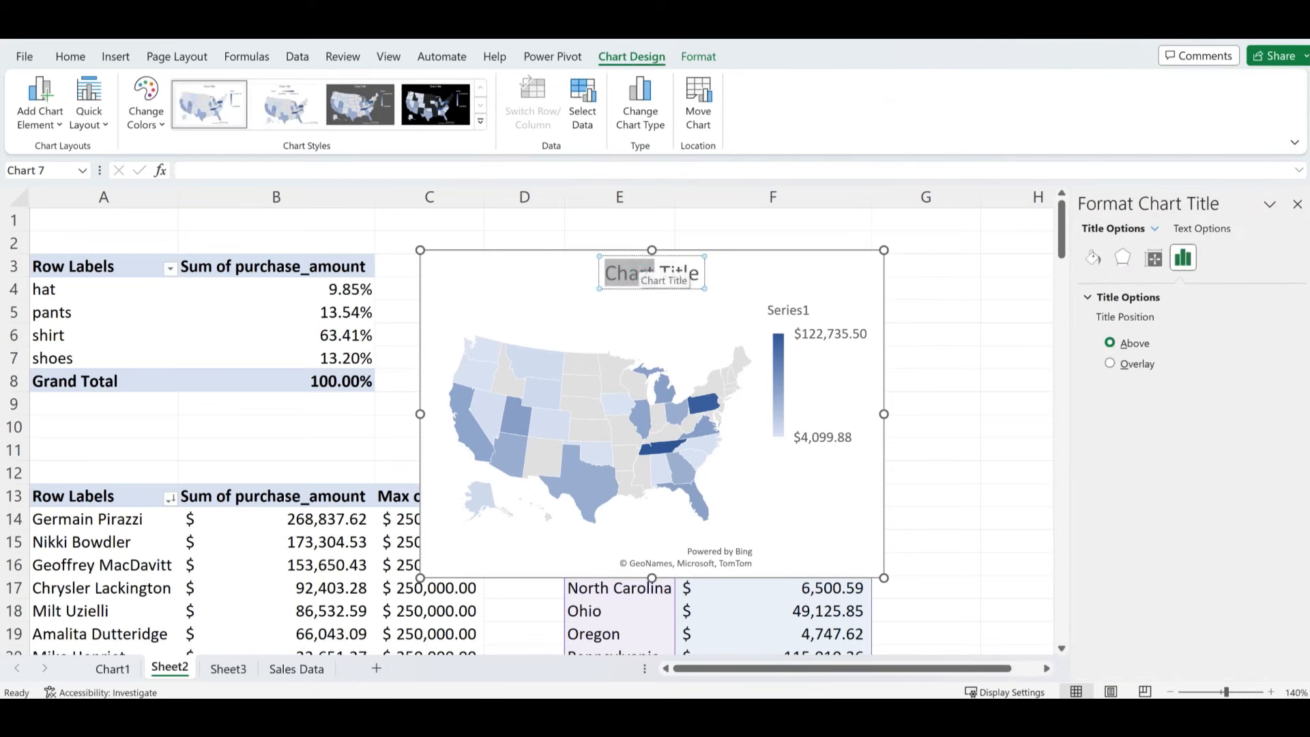
{"action": "triple_click", "coordinate": [638, 271]}
{"action": "key", "text": "BackSpace"}
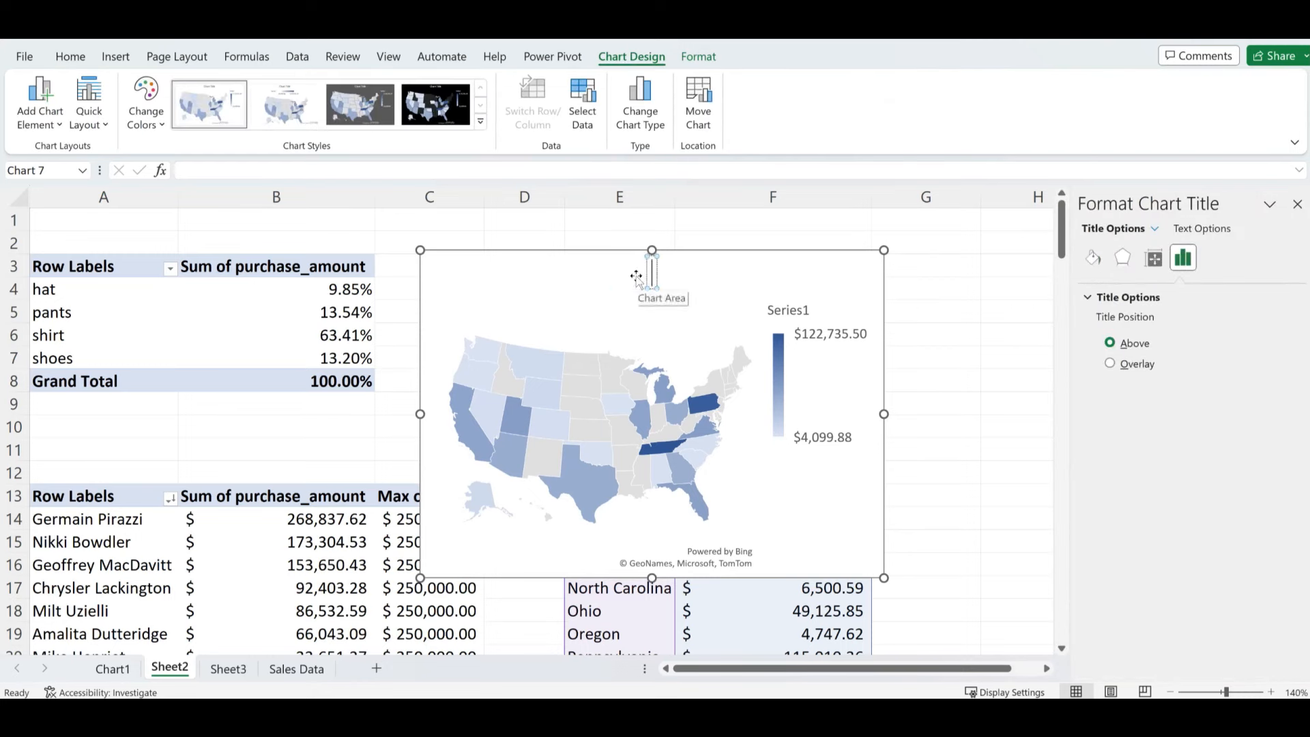
{"action": "type", "text": "NATIONS"}
{"action": "key", "text": "BackSpace"}
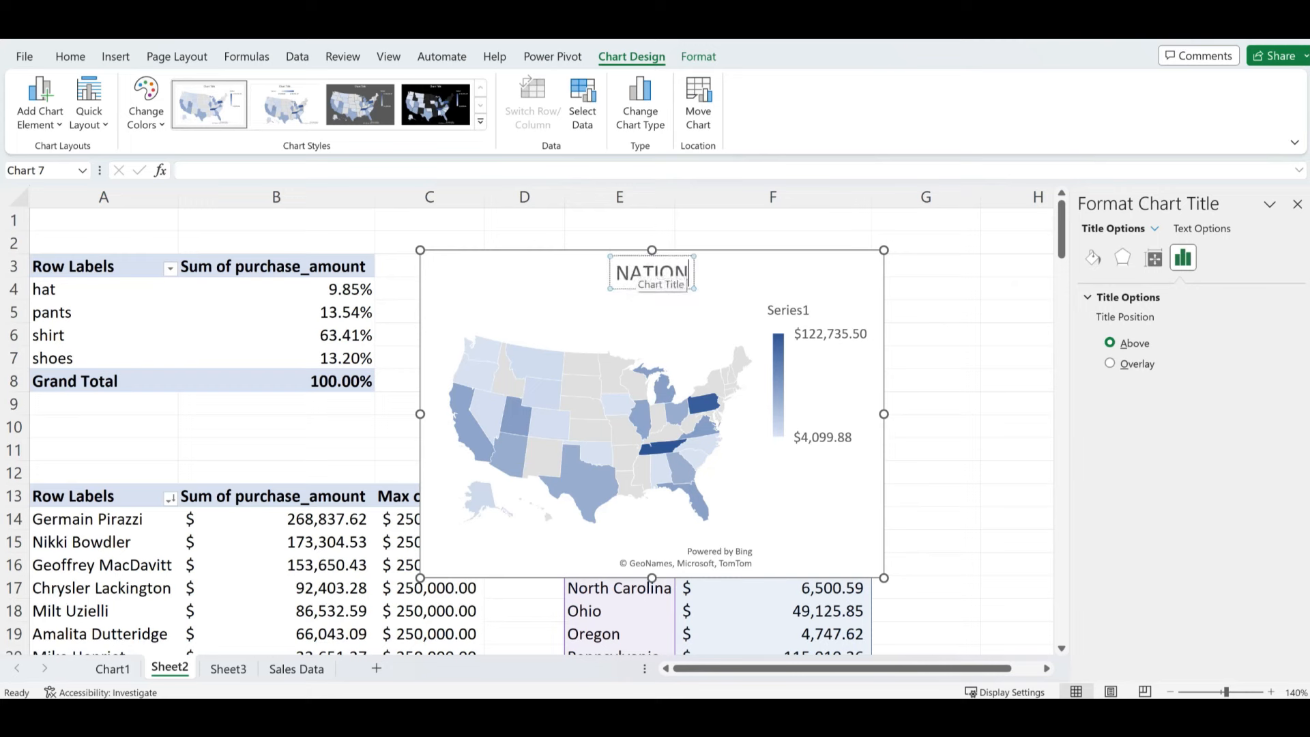
{"action": "type", "text": "WIDE ASL"}
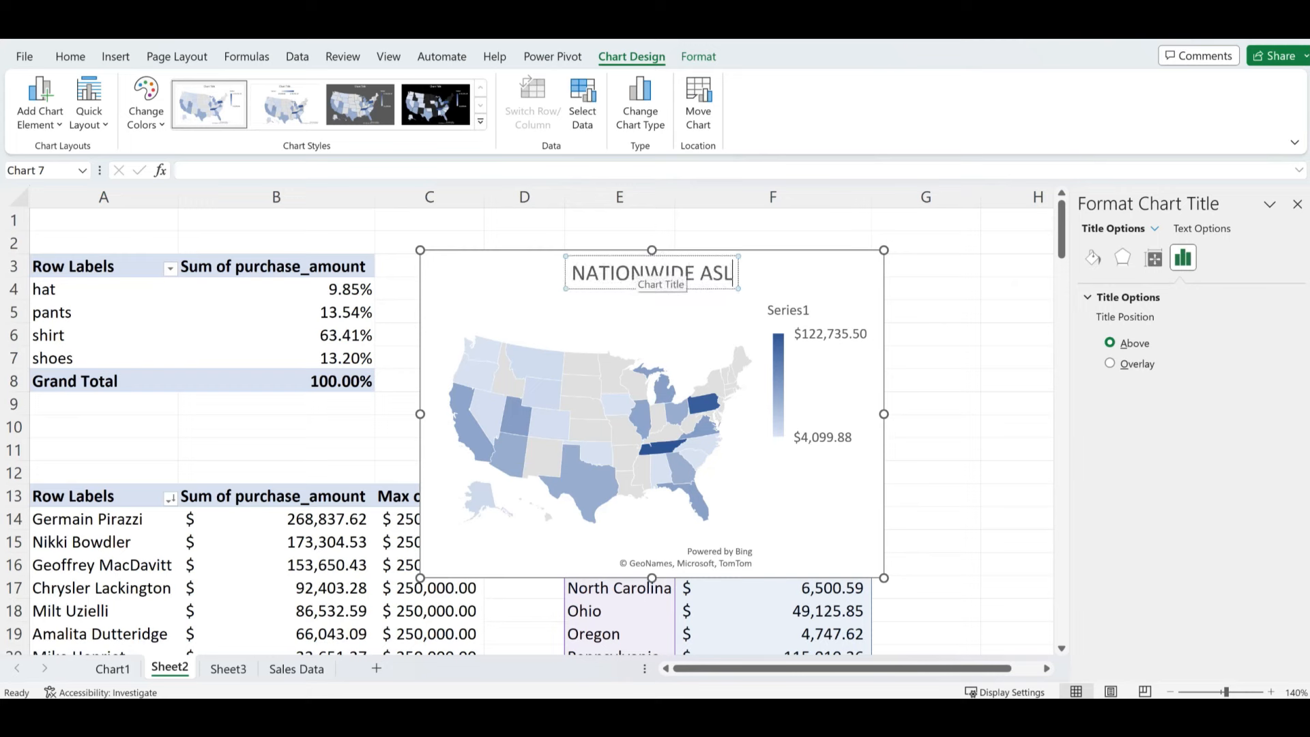
{"action": "key", "text": "BackSpace"}
{"action": "key", "text": "BackSpace"}
{"action": "type", "text": "SALES"}
{"action": "left_click", "coordinate": [930, 287]}
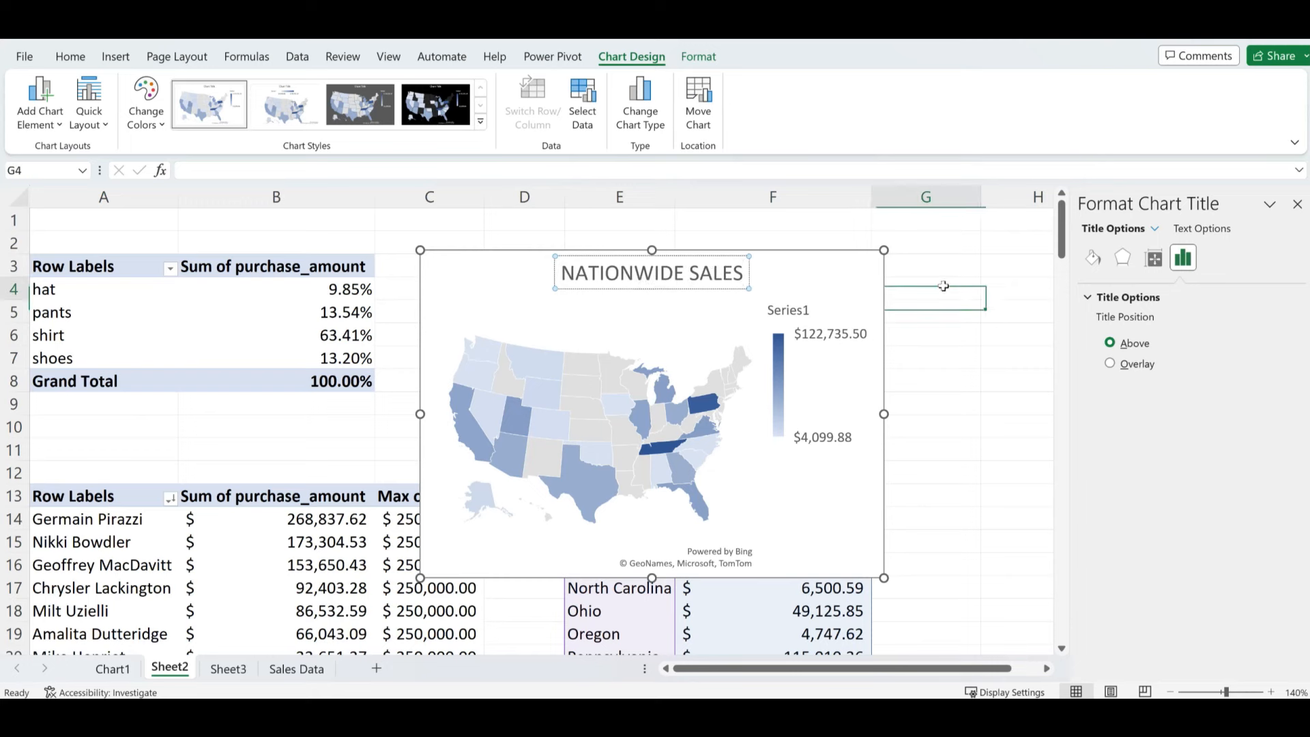
{"action": "left_click", "coordinate": [843, 261]}
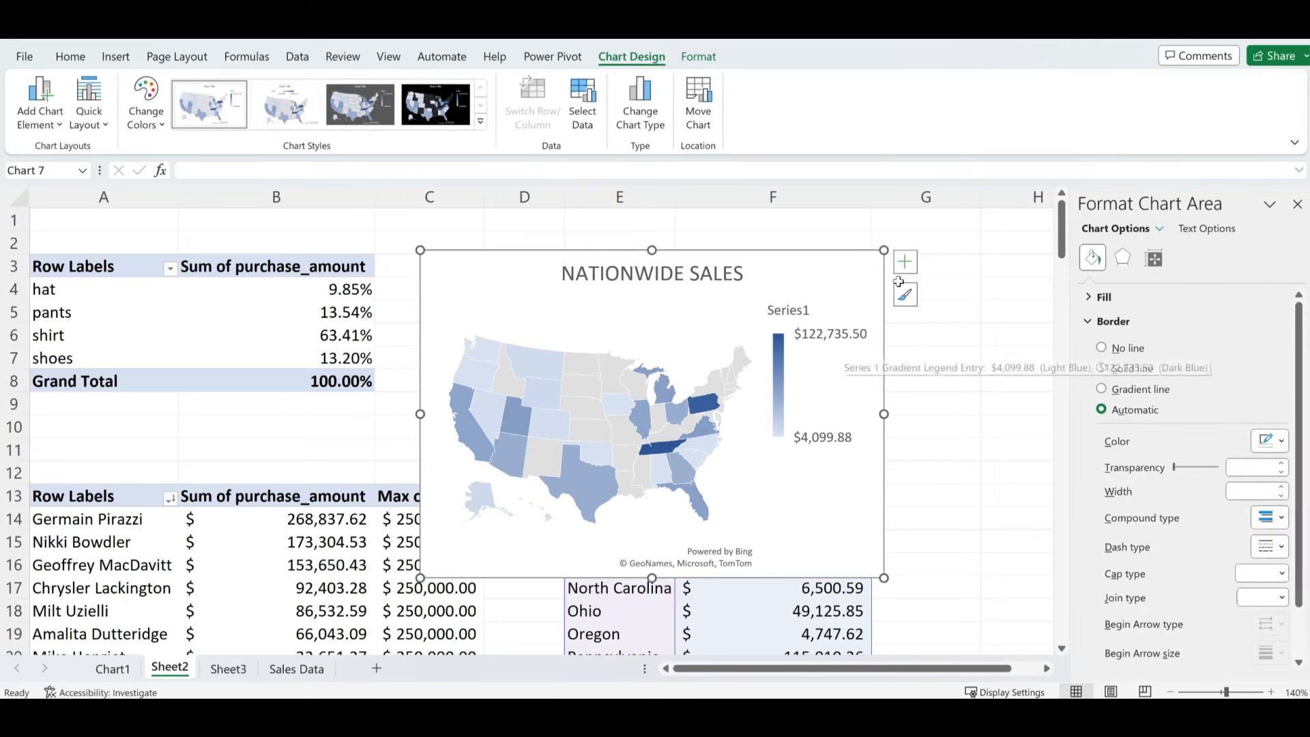
- Move the map legend to the top, enlarge the chart, then cut it and go to Sheet3
{"action": "left_click", "coordinate": [904, 261]}
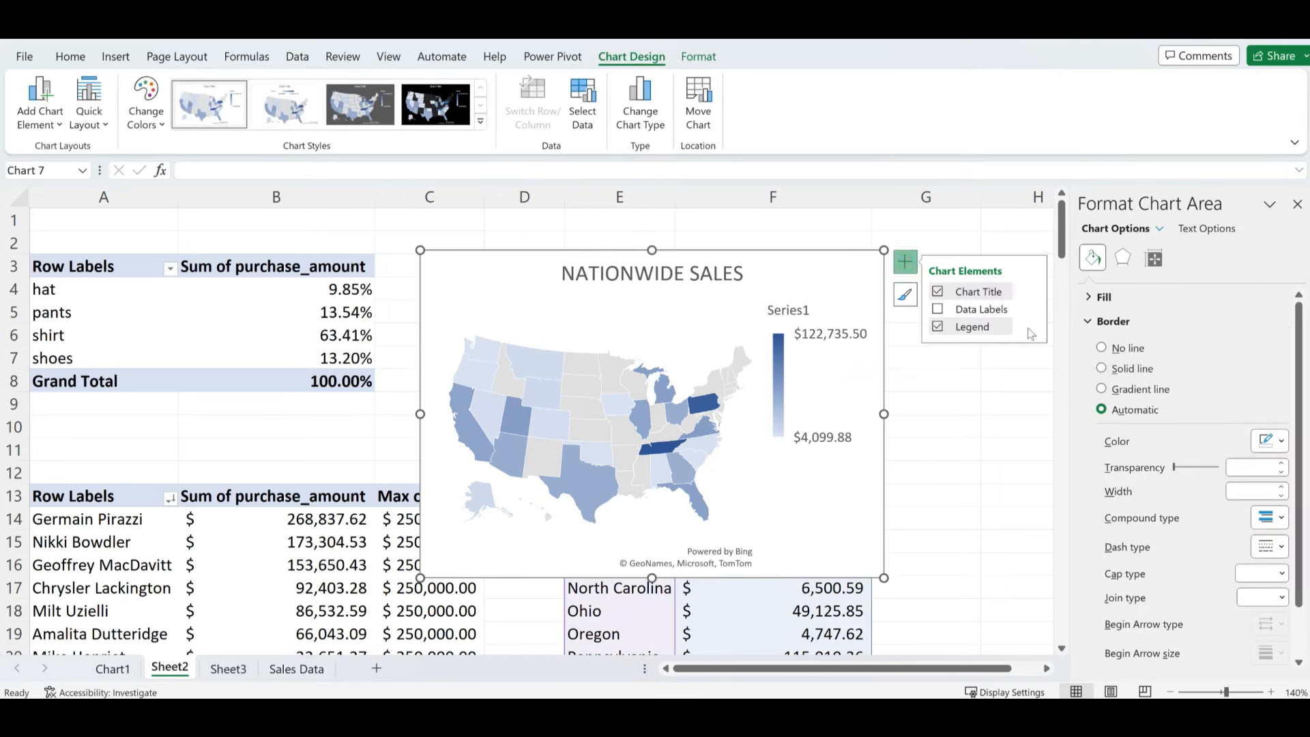
{"action": "mouse_move", "coordinate": [1032, 326]}
{"action": "left_click", "coordinate": [1063, 359]}
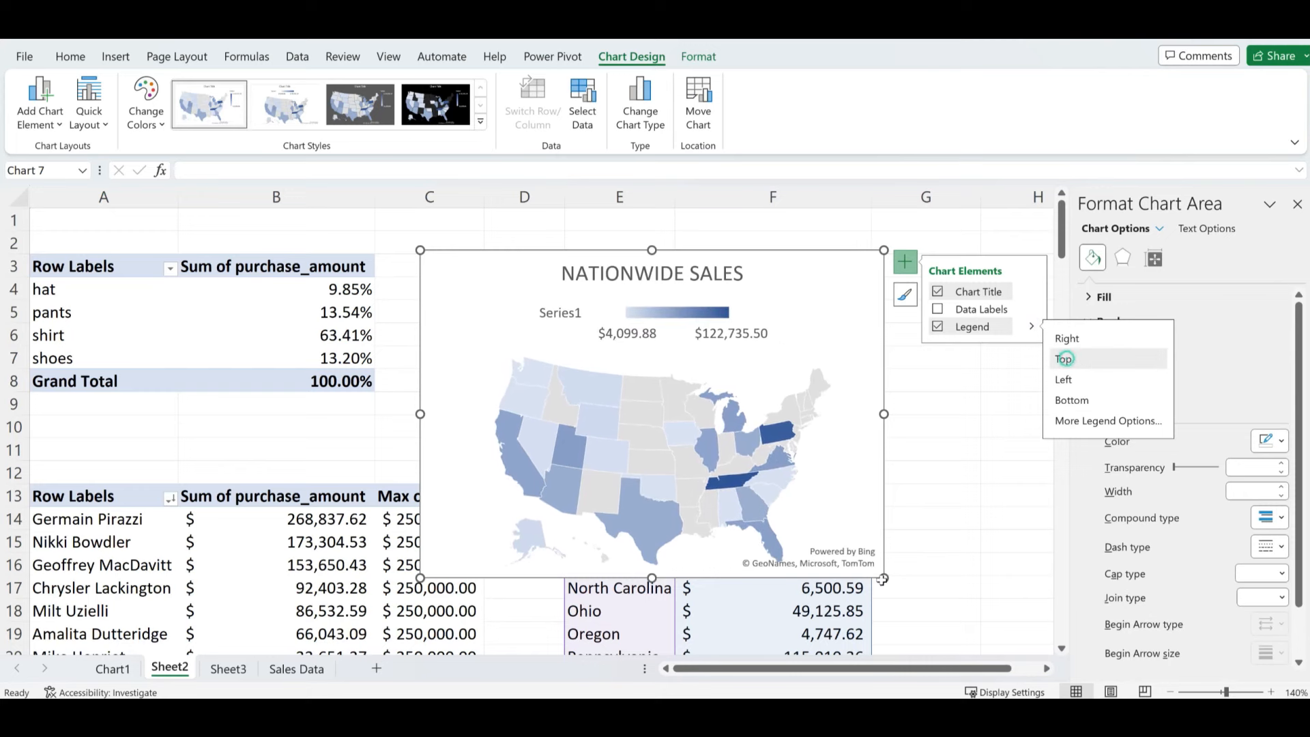
{"action": "left_click_drag", "start_coordinate": [885, 578], "coordinate": [938, 606]}
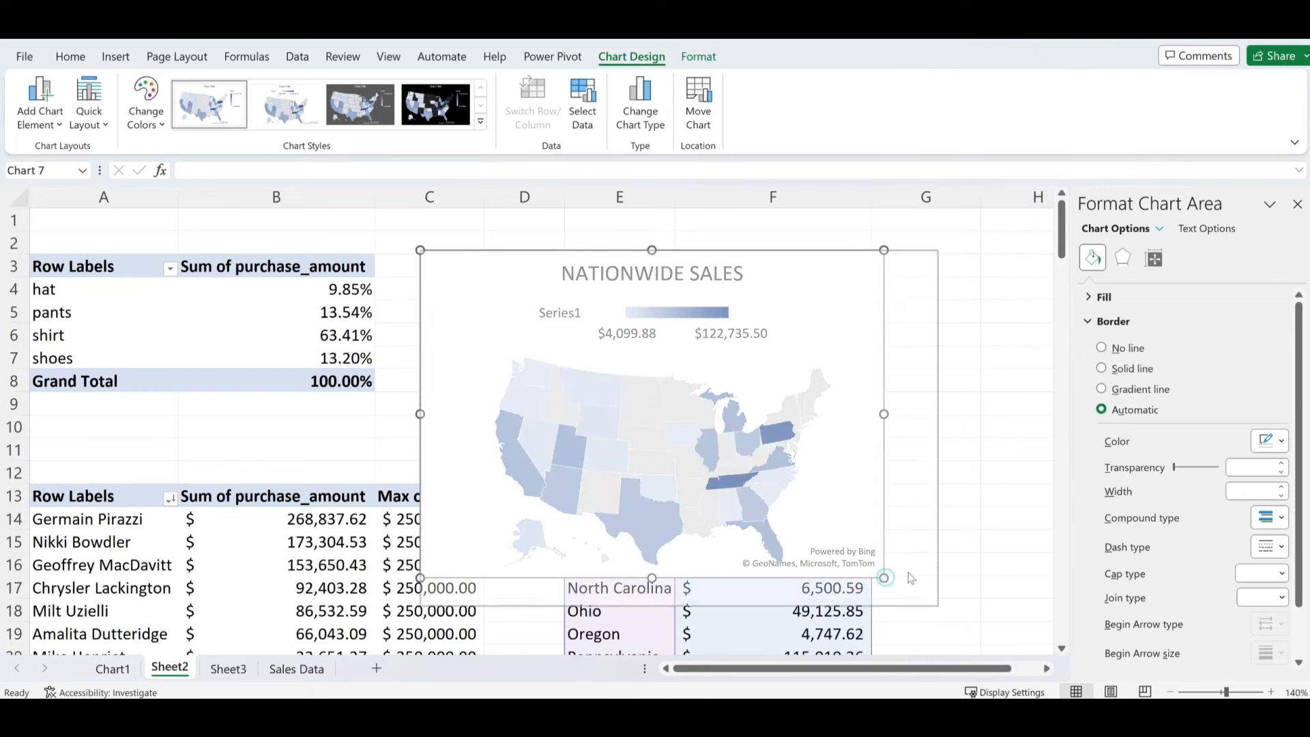
{"action": "key", "text": "ctrl+x"}
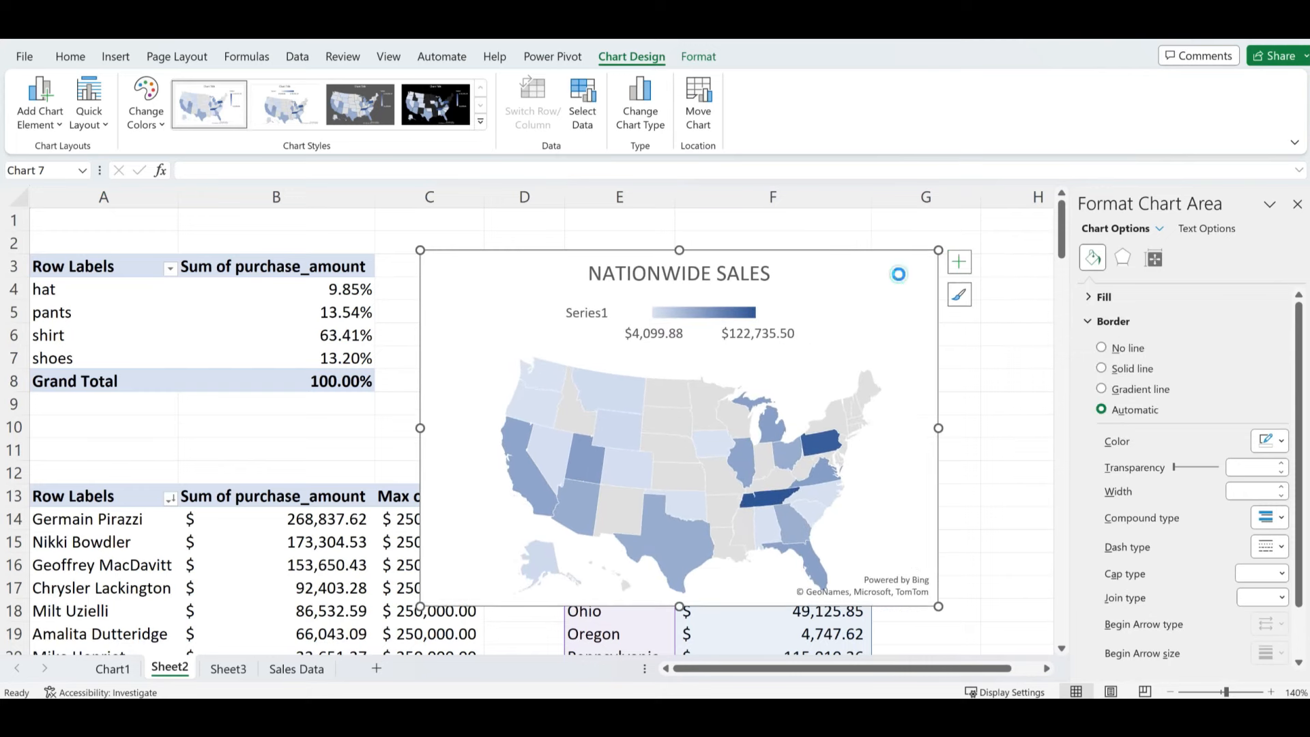
{"action": "left_click", "coordinate": [235, 672]}
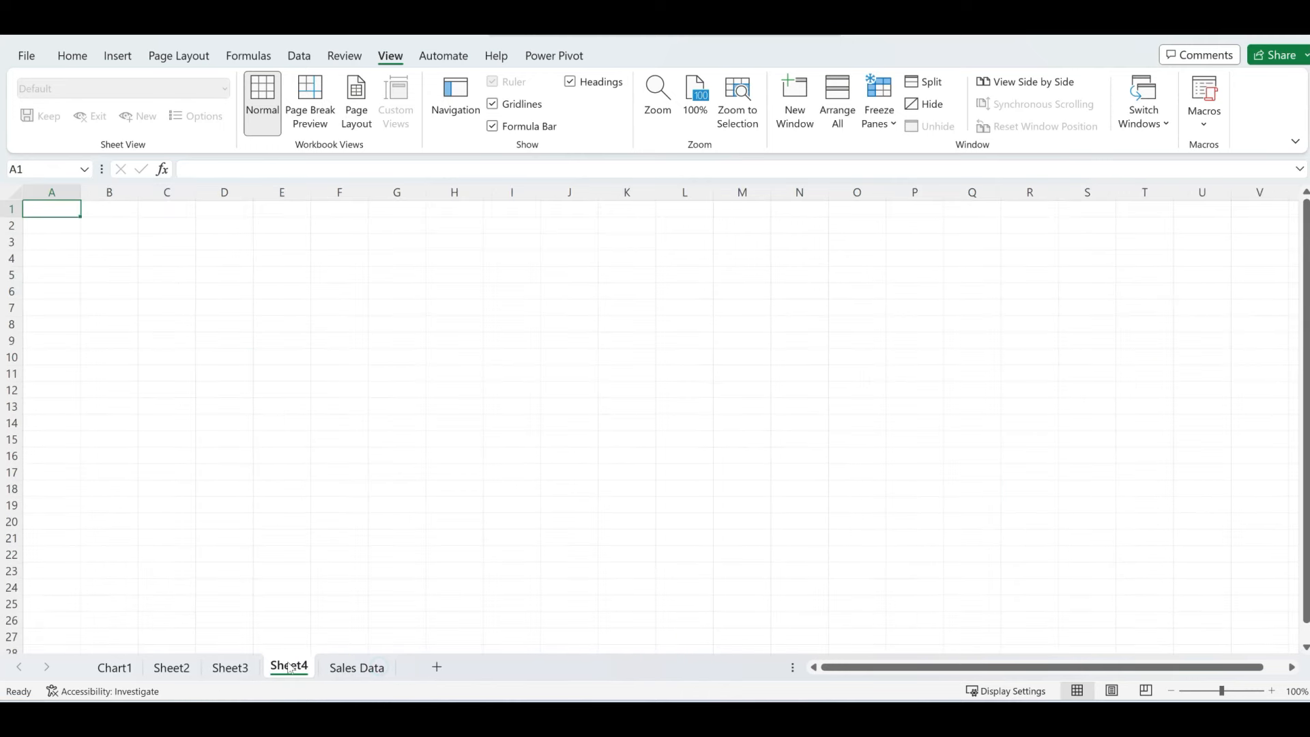
- Rename the Sheet4 tab to Dashboard
{"action": "double_click", "coordinate": [289, 666]}
{"action": "type", "text": "Dashboard"}
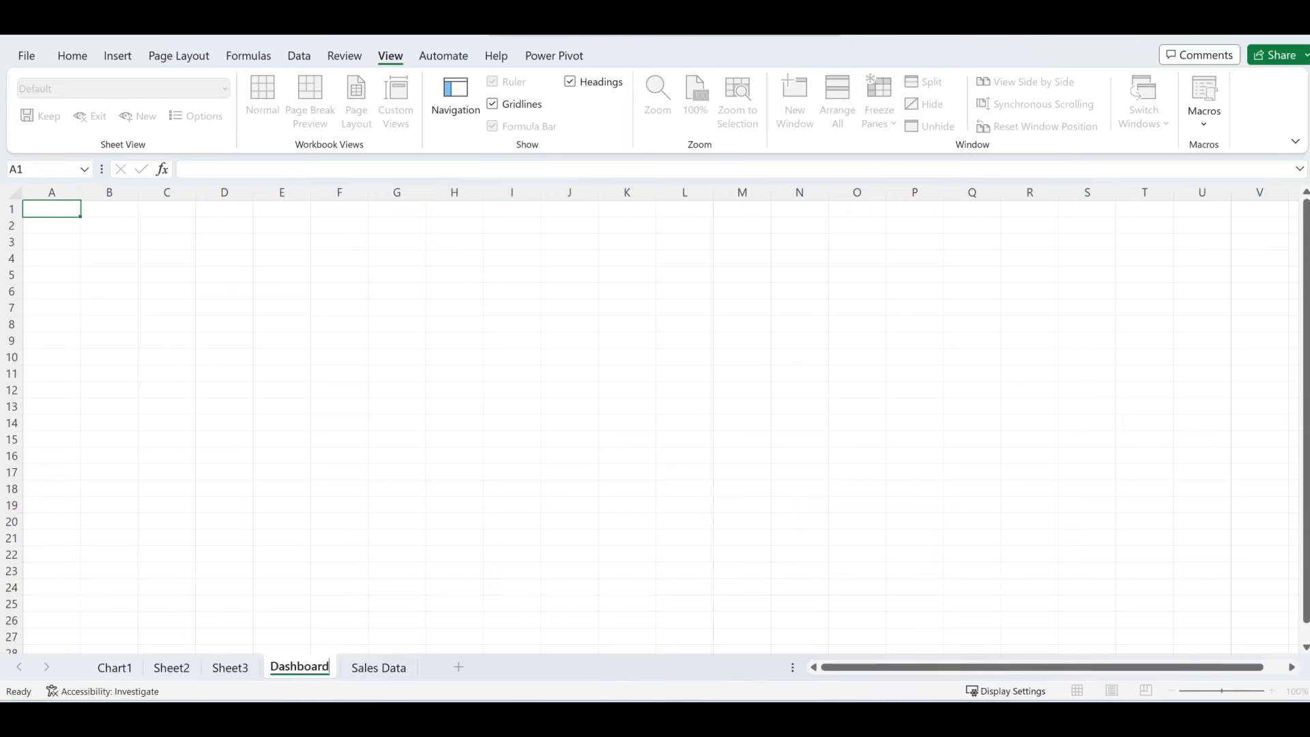
{"action": "key", "text": "Return"}
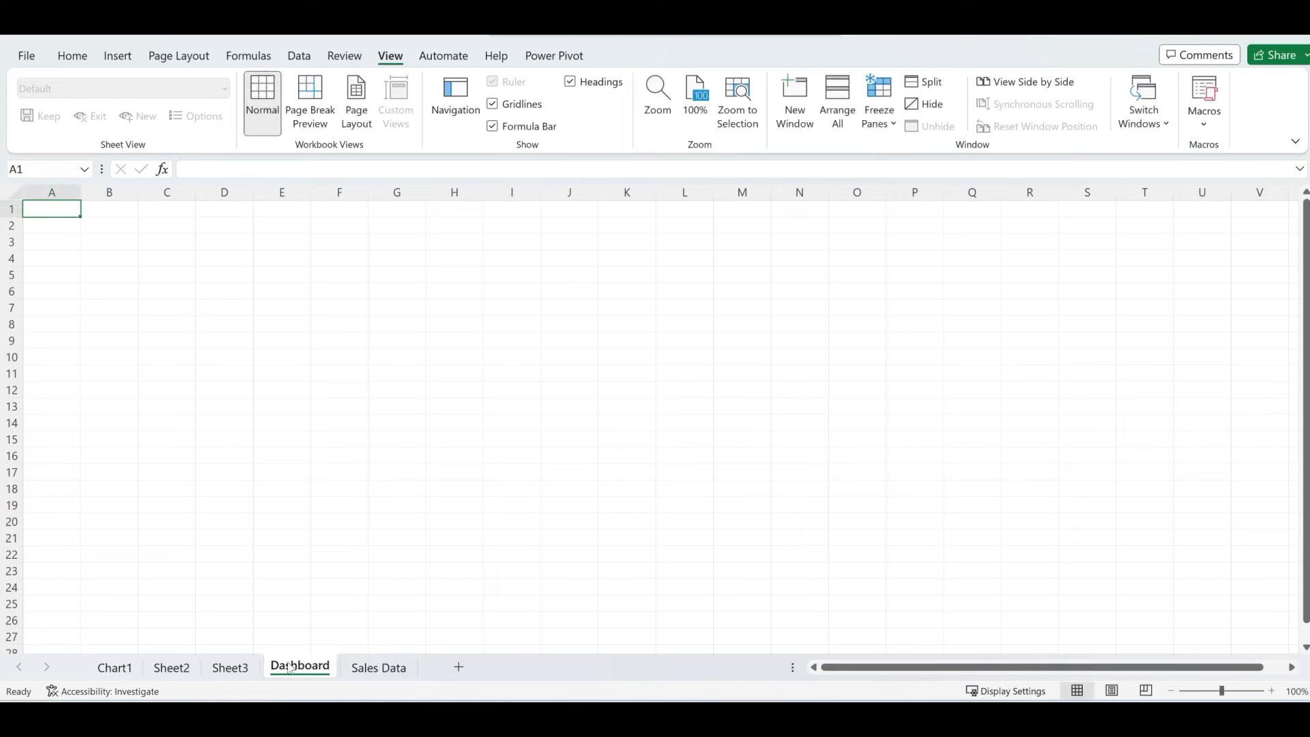
- Hide the gridlines on the Dashboard sheet from the View ribbon
{"action": "left_click", "coordinate": [114, 288]}
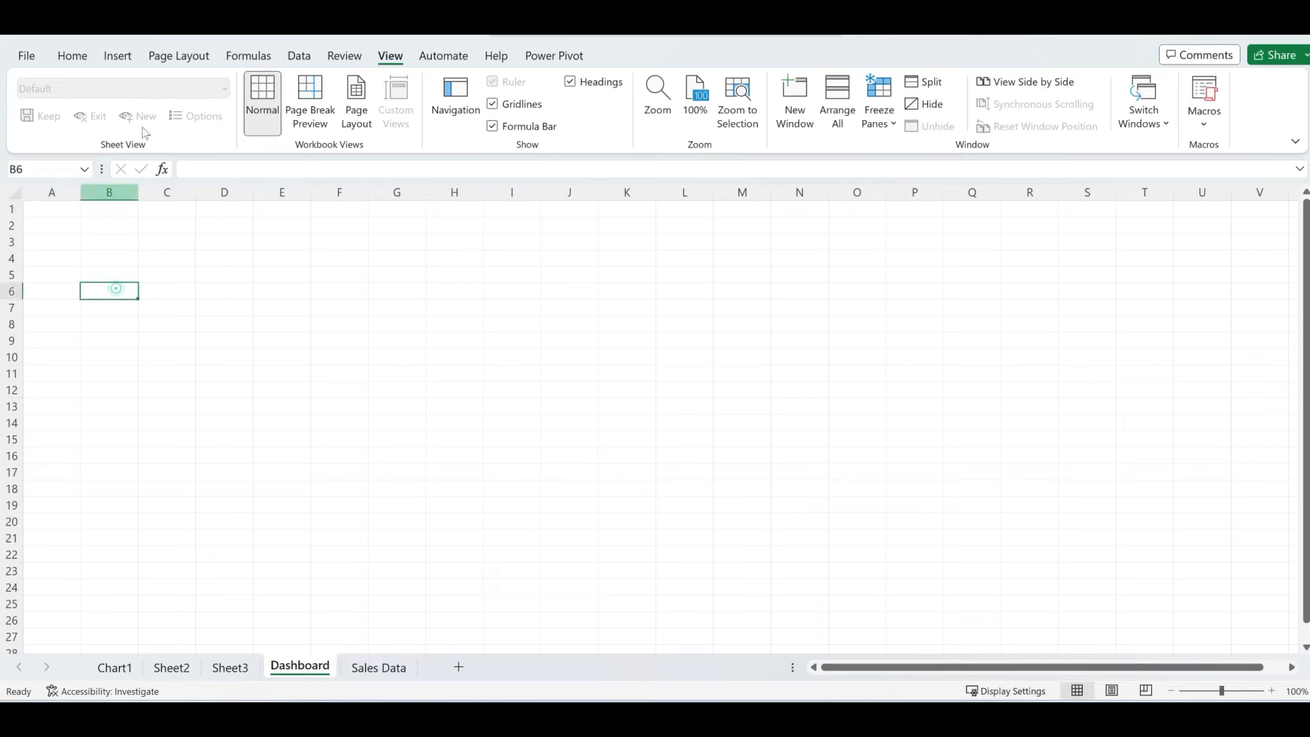
{"action": "left_click", "coordinate": [379, 60]}
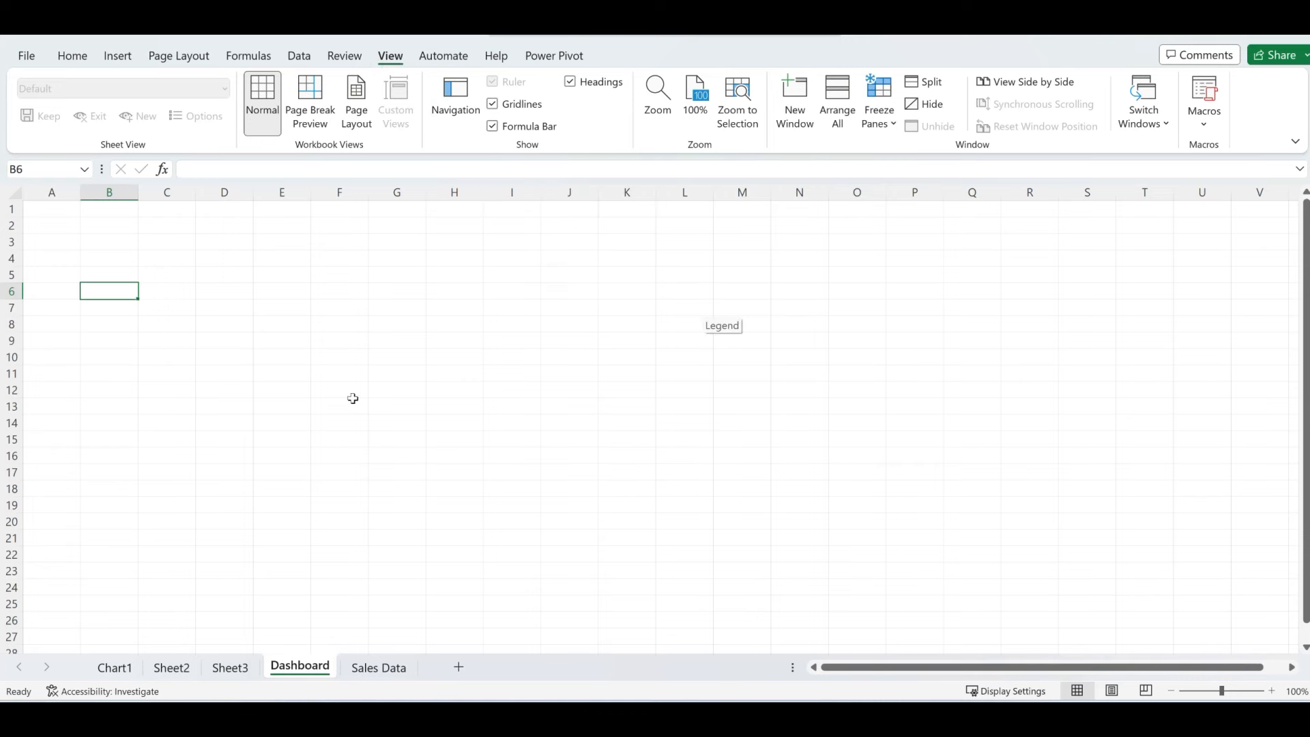
{"action": "left_click", "coordinate": [493, 104]}
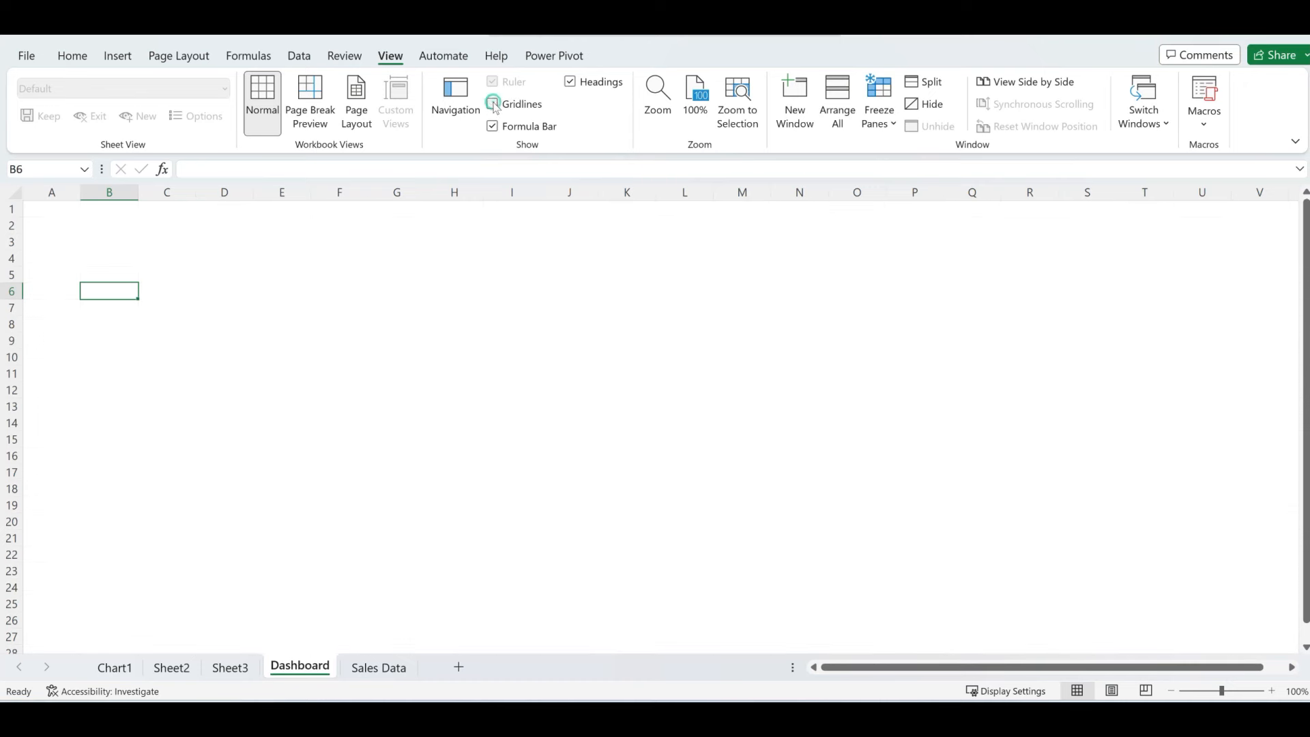
{"action": "left_click", "coordinate": [376, 356]}
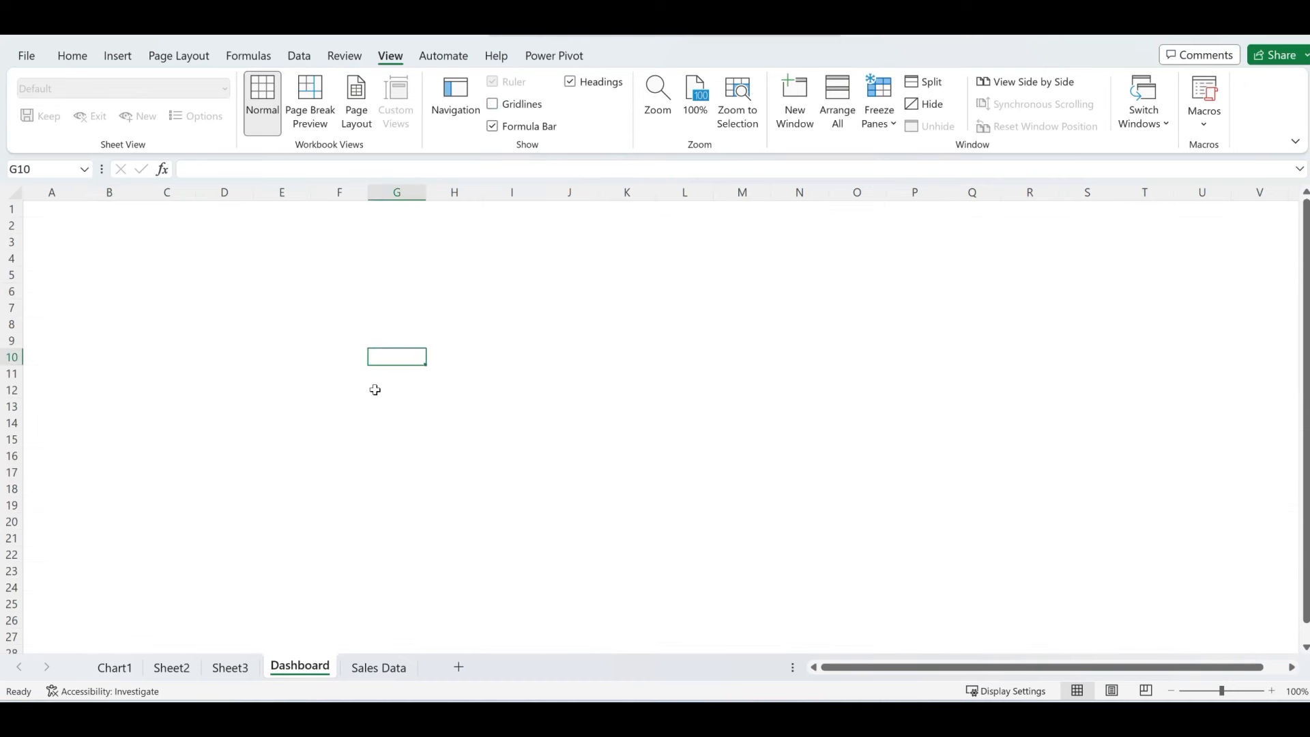
- Fill rows 1–9 across the Dashboard sheet with a dark grey colour
{"action": "left_click_drag", "start_coordinate": [32, 206], "coordinate": [1296, 335]}
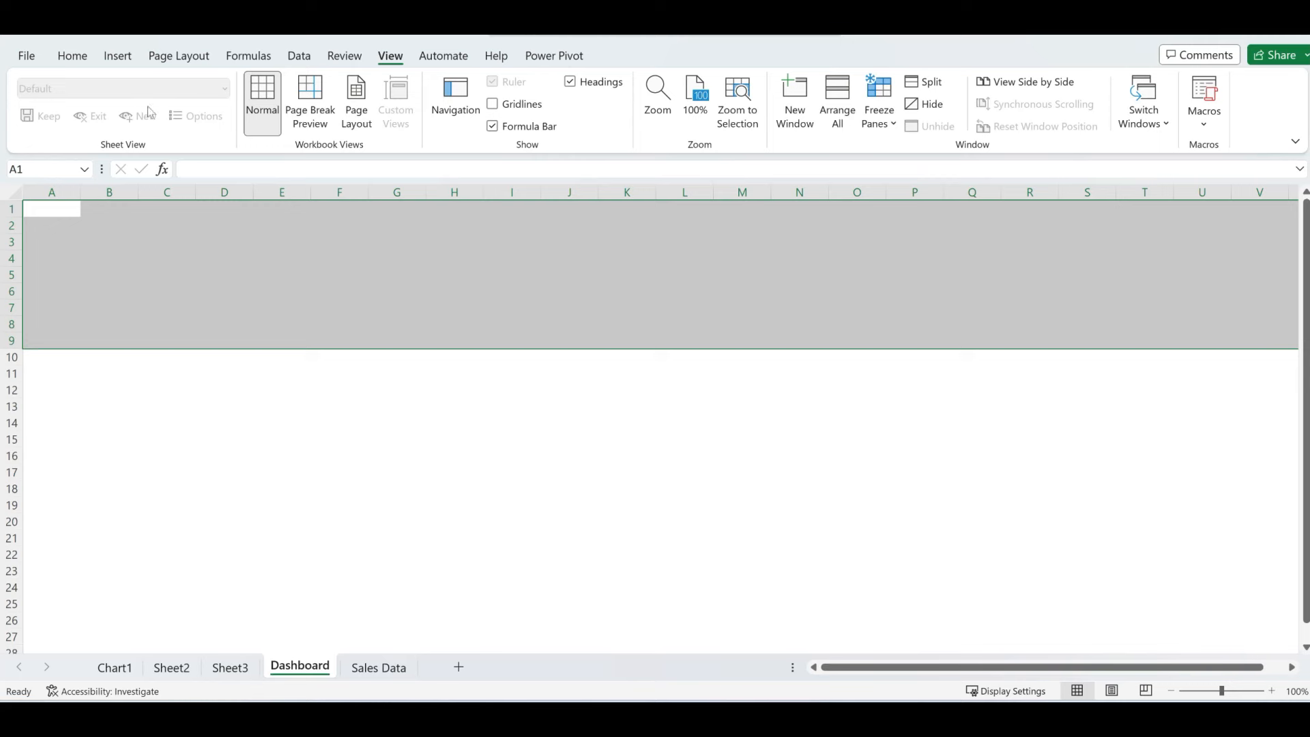
{"action": "left_click", "coordinate": [72, 56]}
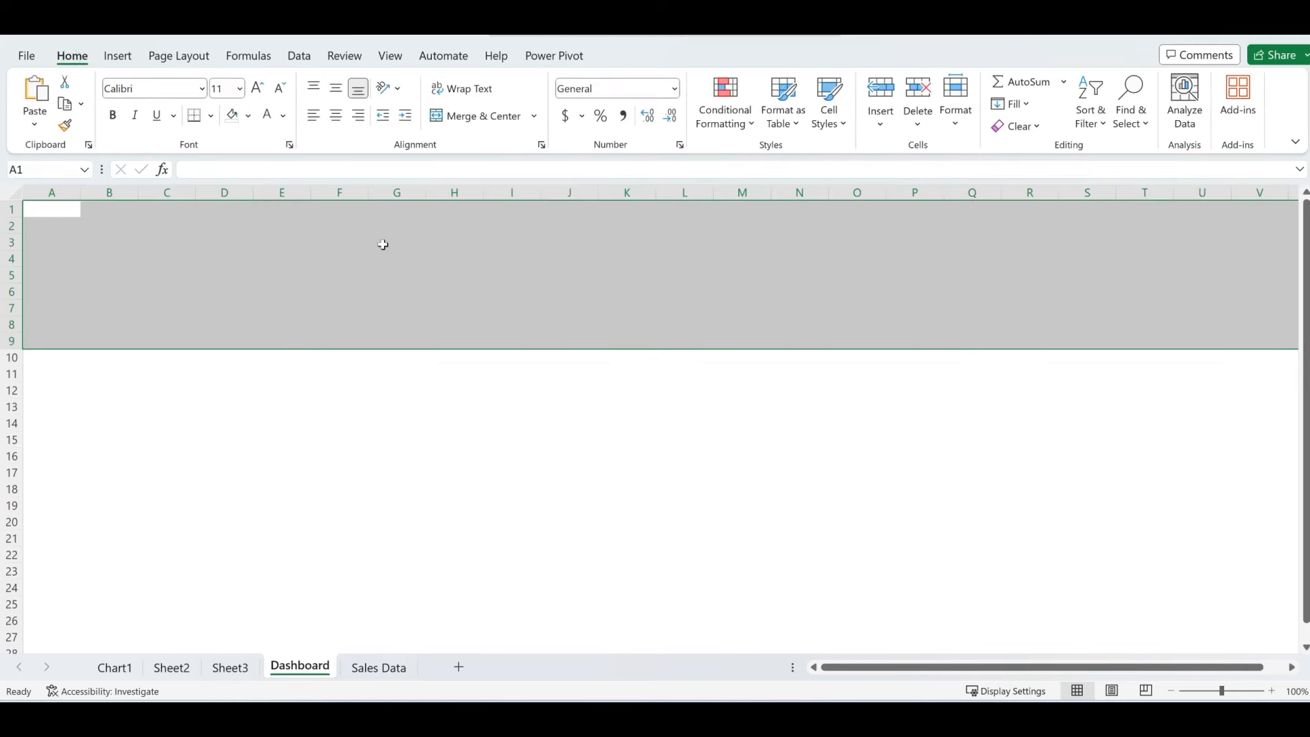
{"action": "left_click", "coordinate": [251, 117]}
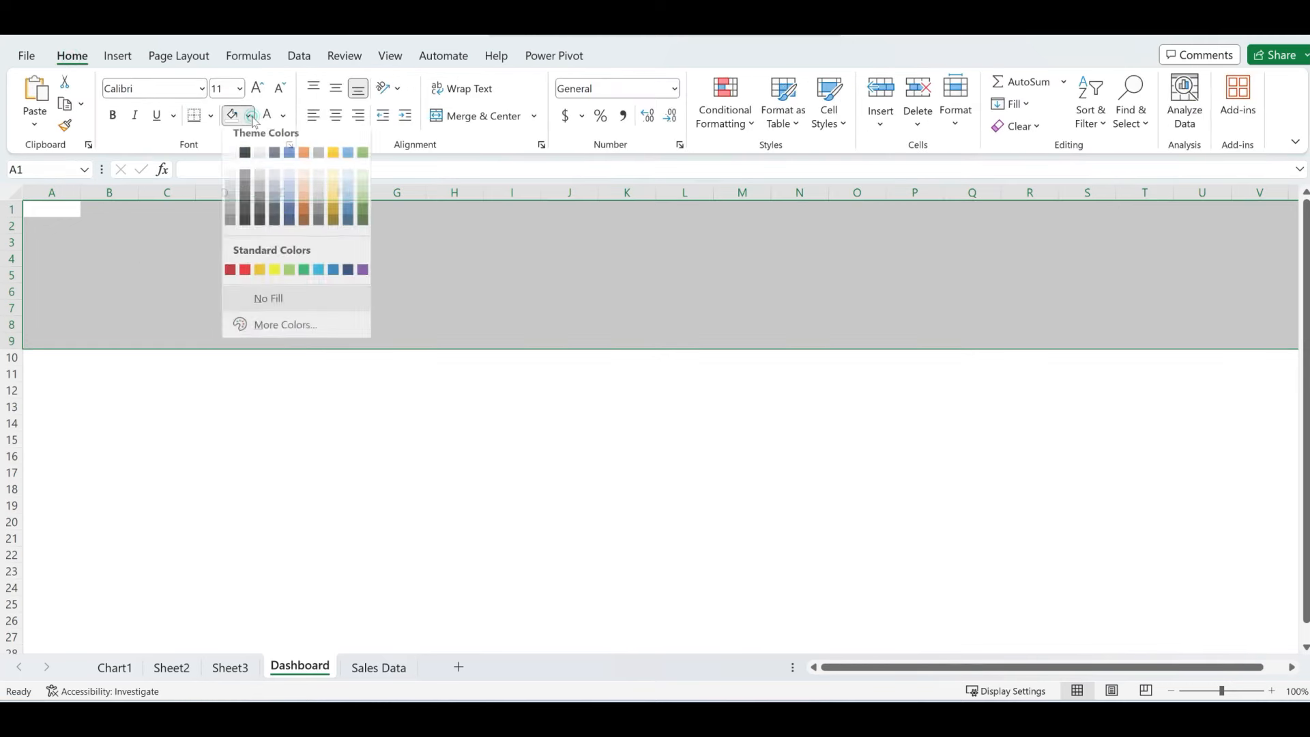
{"action": "left_click", "coordinate": [260, 222]}
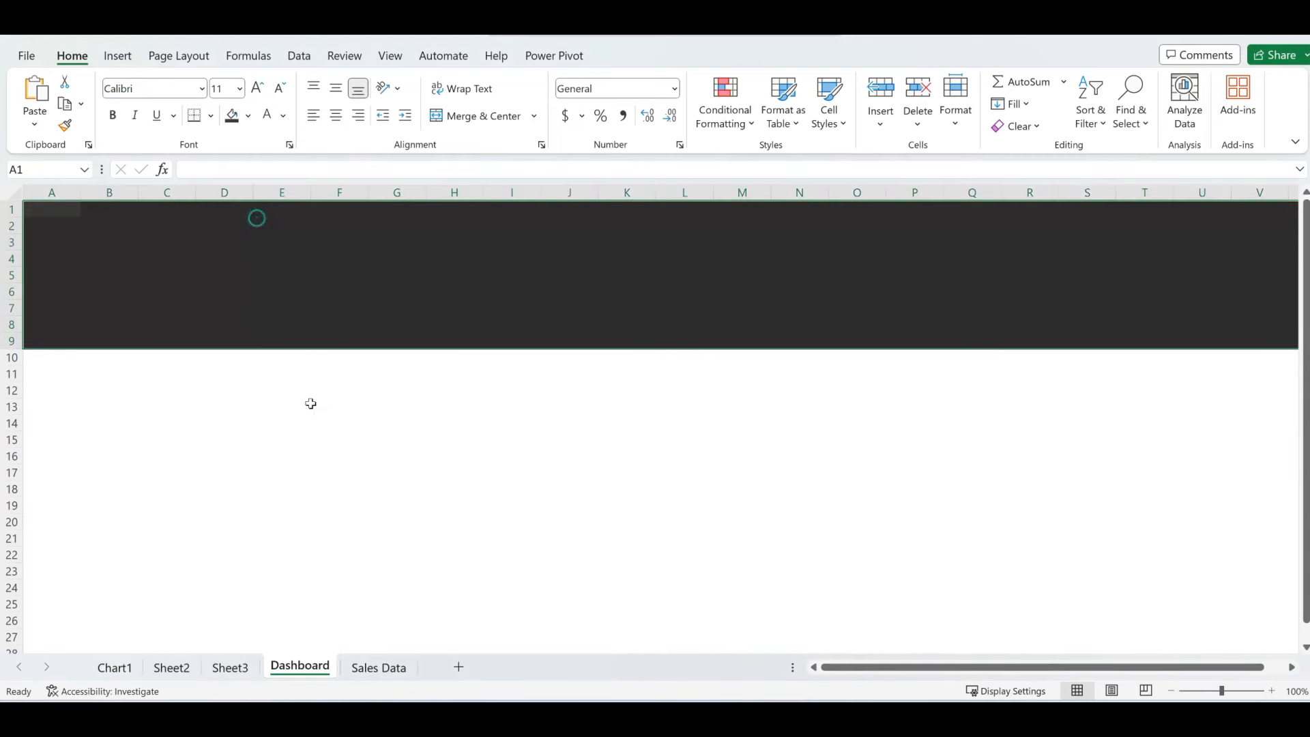
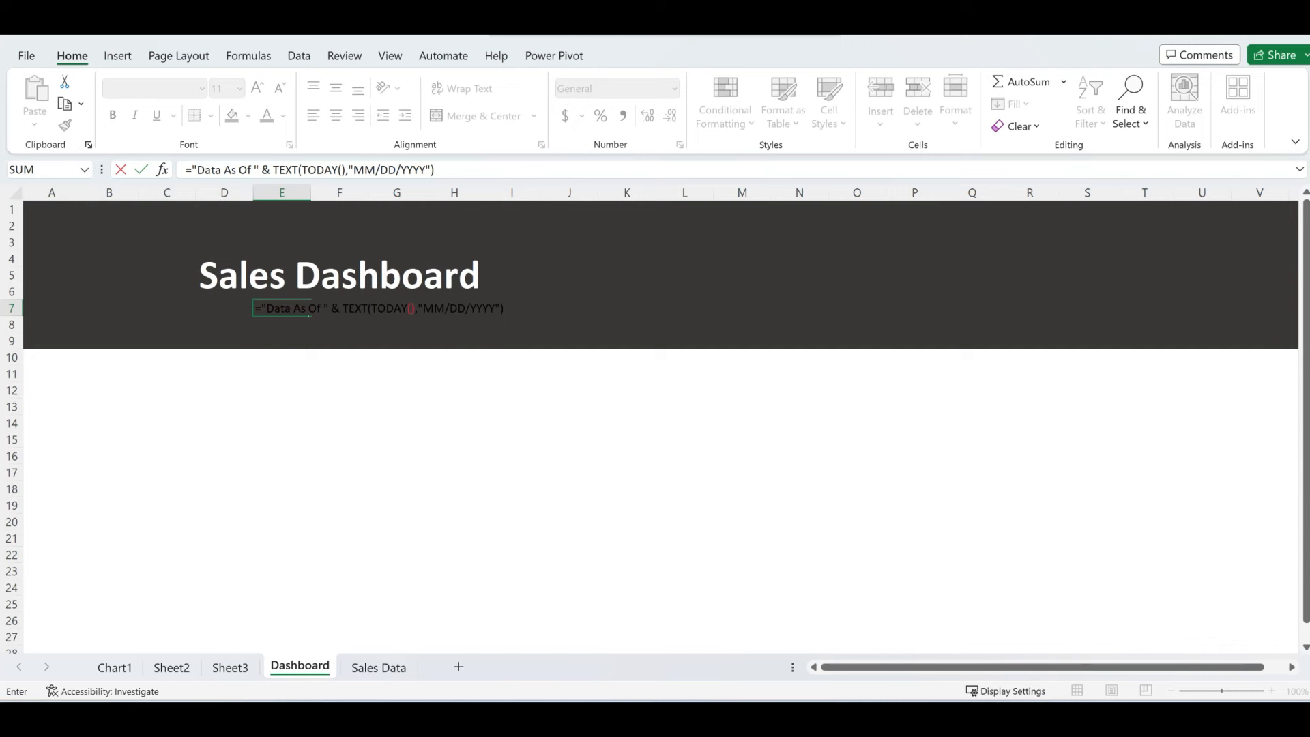
- Commit the ="Data As Of "&TEXT(TODAY(),"MM/DD/YYYY") formula in E7 and reselect that cell
{"action": "key", "text": "Return"}
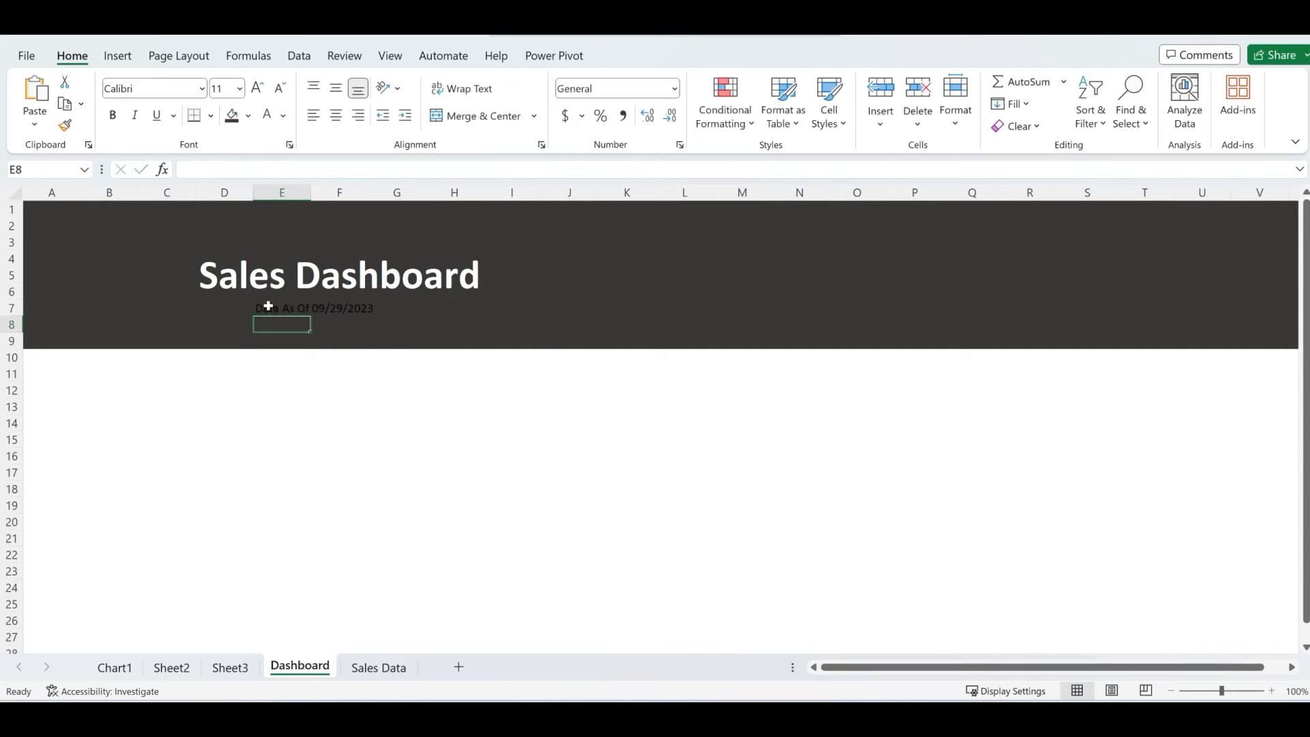
{"action": "left_click", "coordinate": [285, 306]}
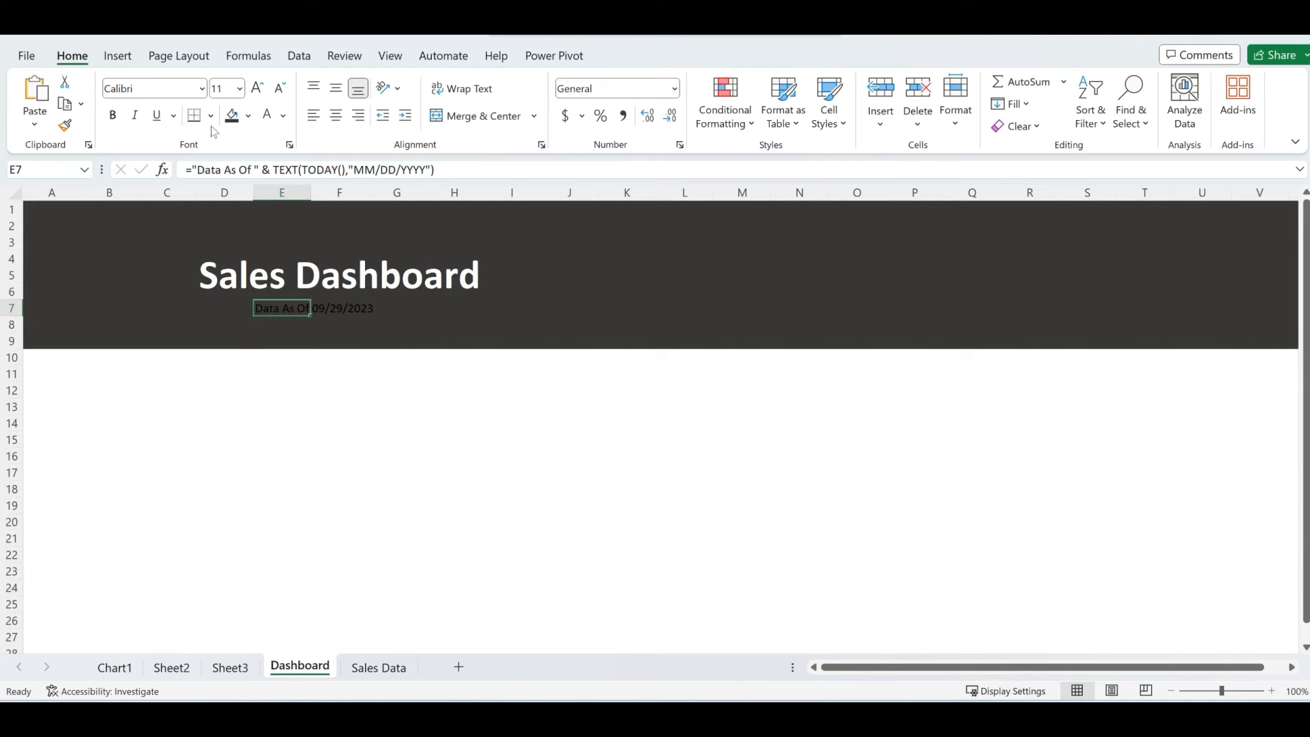
- Make the Data As Of date line in E7 bold yellow text
{"action": "left_click", "coordinate": [250, 117]}
{"action": "left_click", "coordinate": [285, 117]}
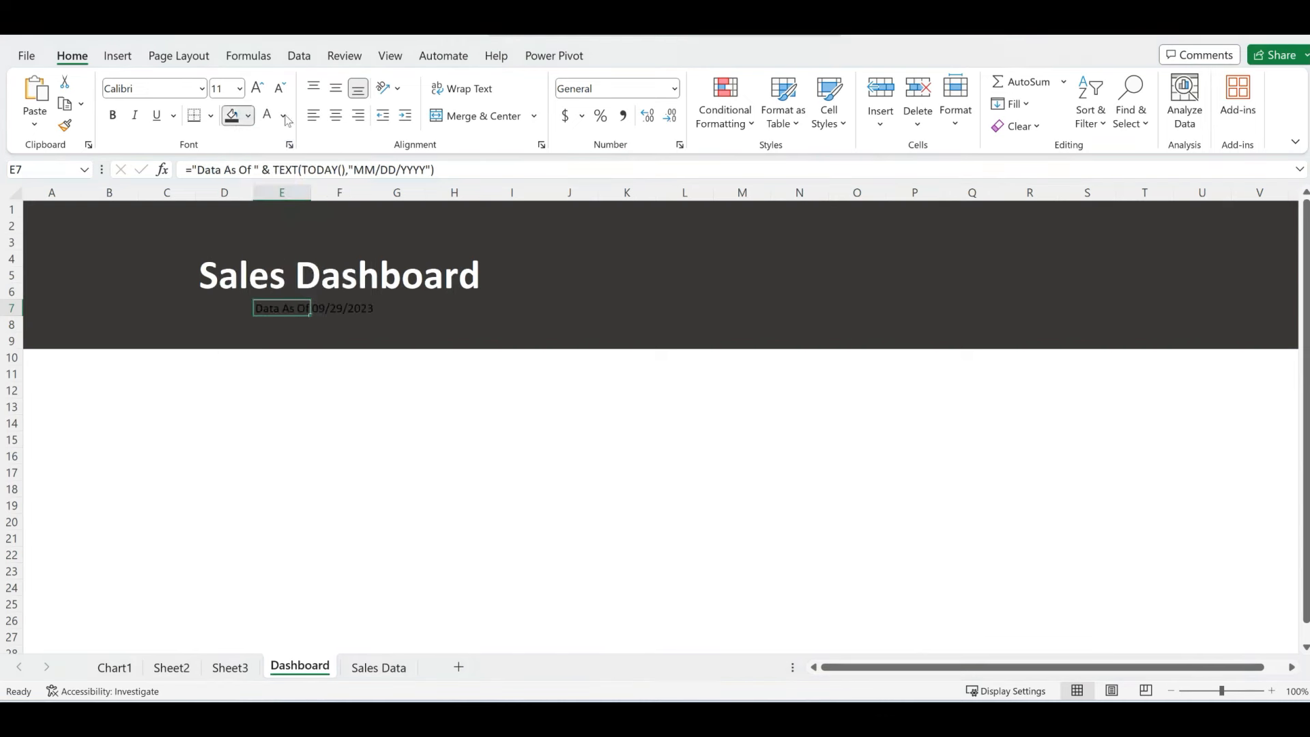
{"action": "left_click", "coordinate": [284, 118]}
{"action": "left_click", "coordinate": [308, 303]}
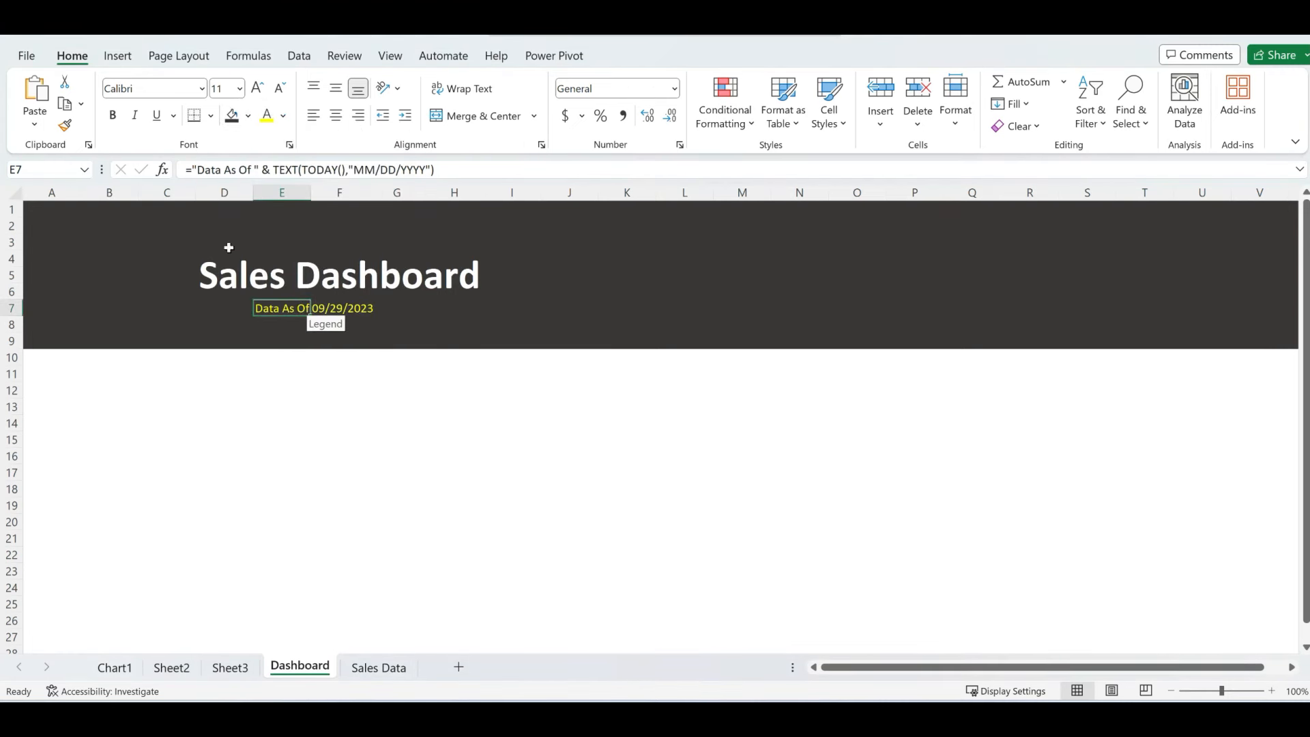
{"action": "left_click", "coordinate": [112, 115]}
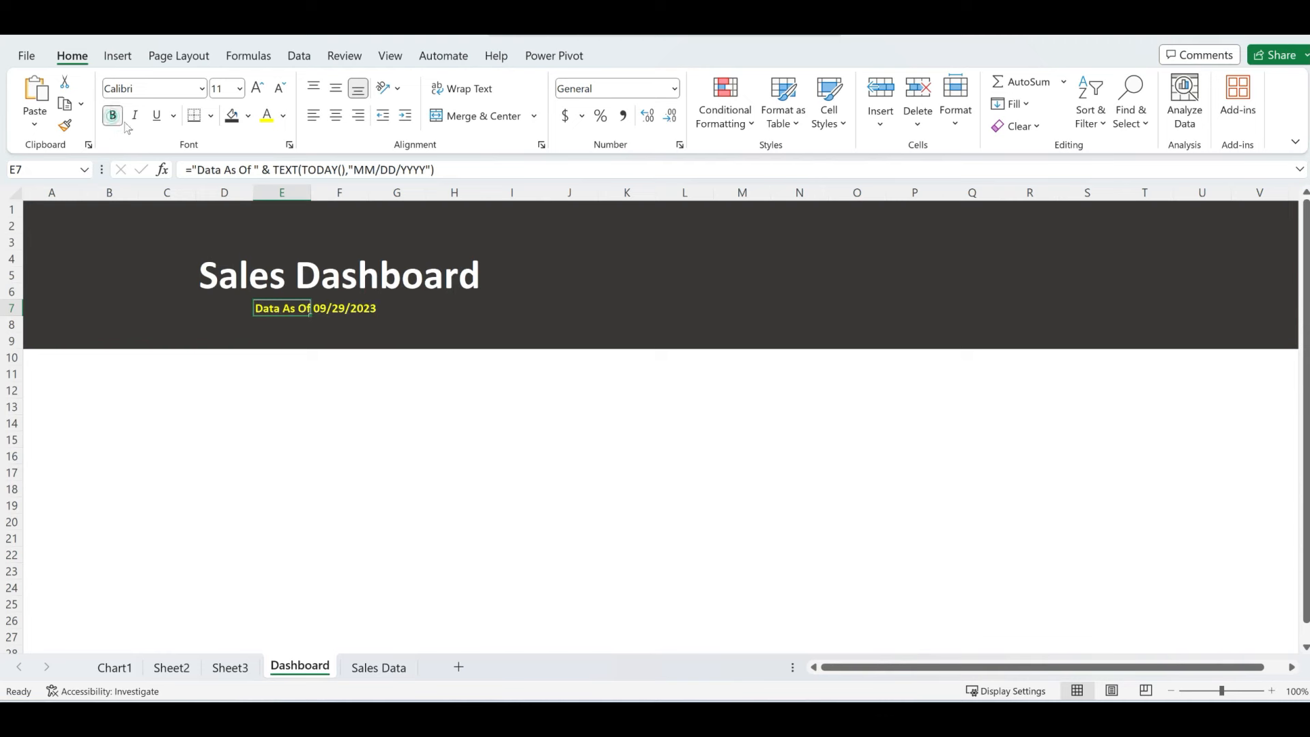
{"action": "left_click", "coordinate": [473, 360]}
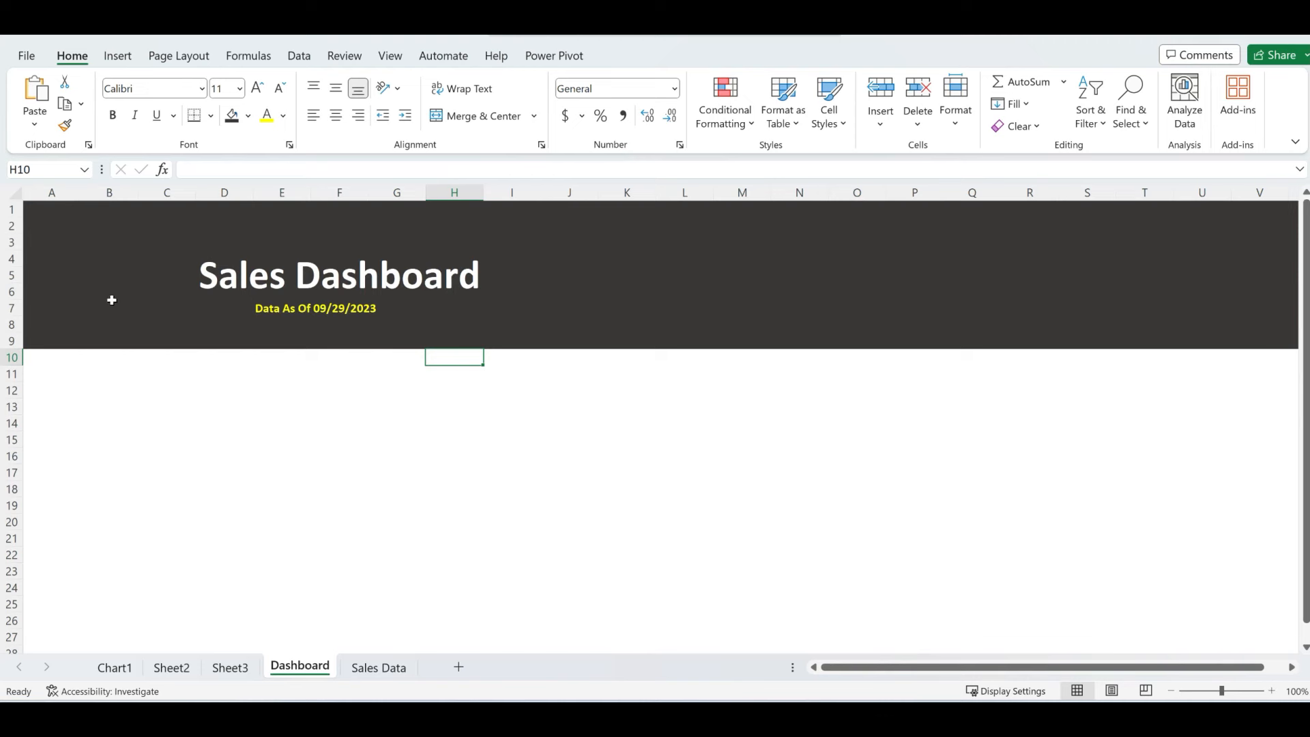
- Insert the Jewilearn Logo picture from Desktop\Teaching and place it left of the title
{"action": "left_click", "coordinate": [131, 290]}
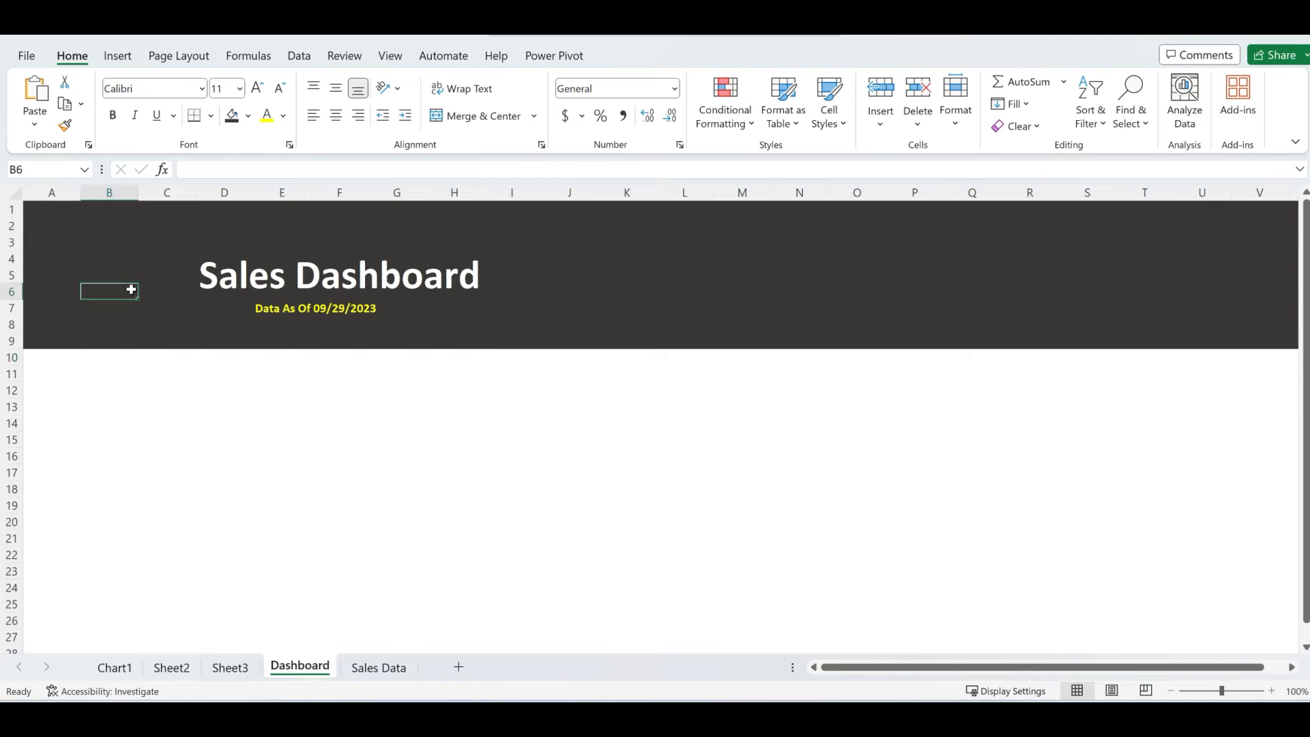
{"action": "left_click", "coordinate": [117, 58]}
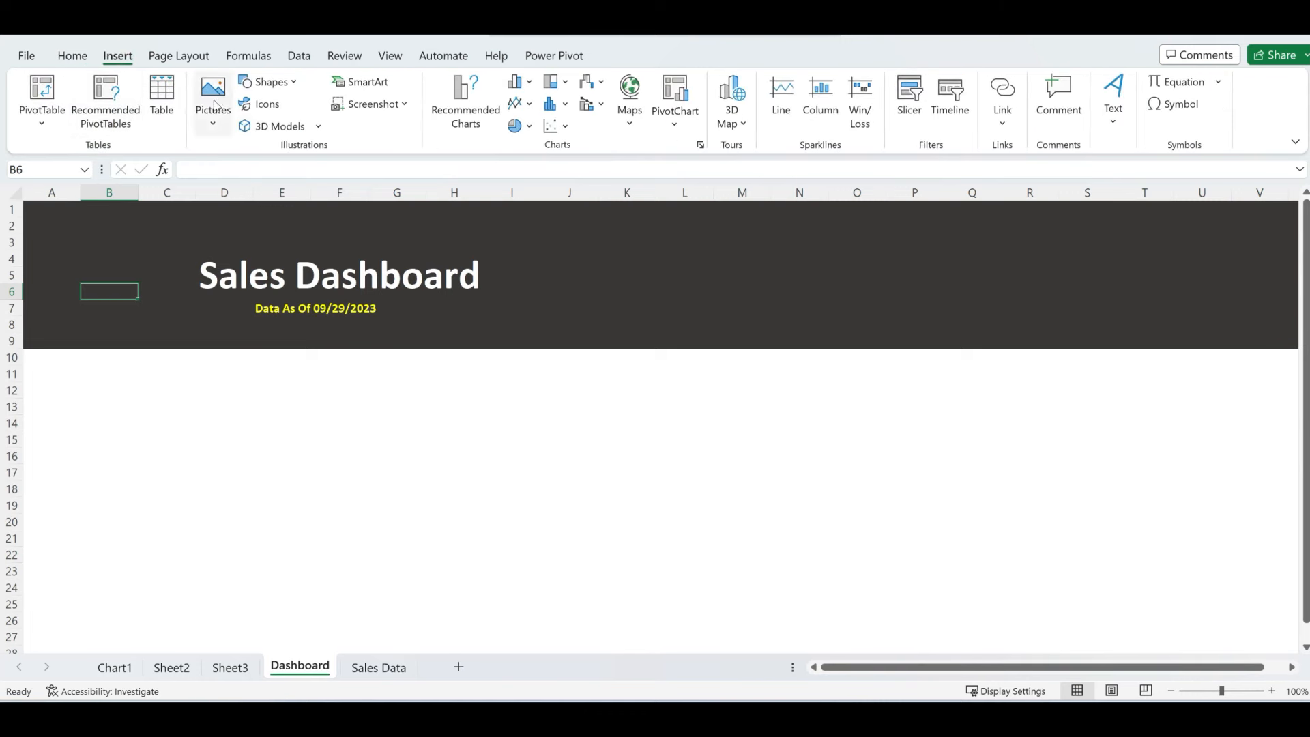
{"action": "left_click", "coordinate": [209, 123]}
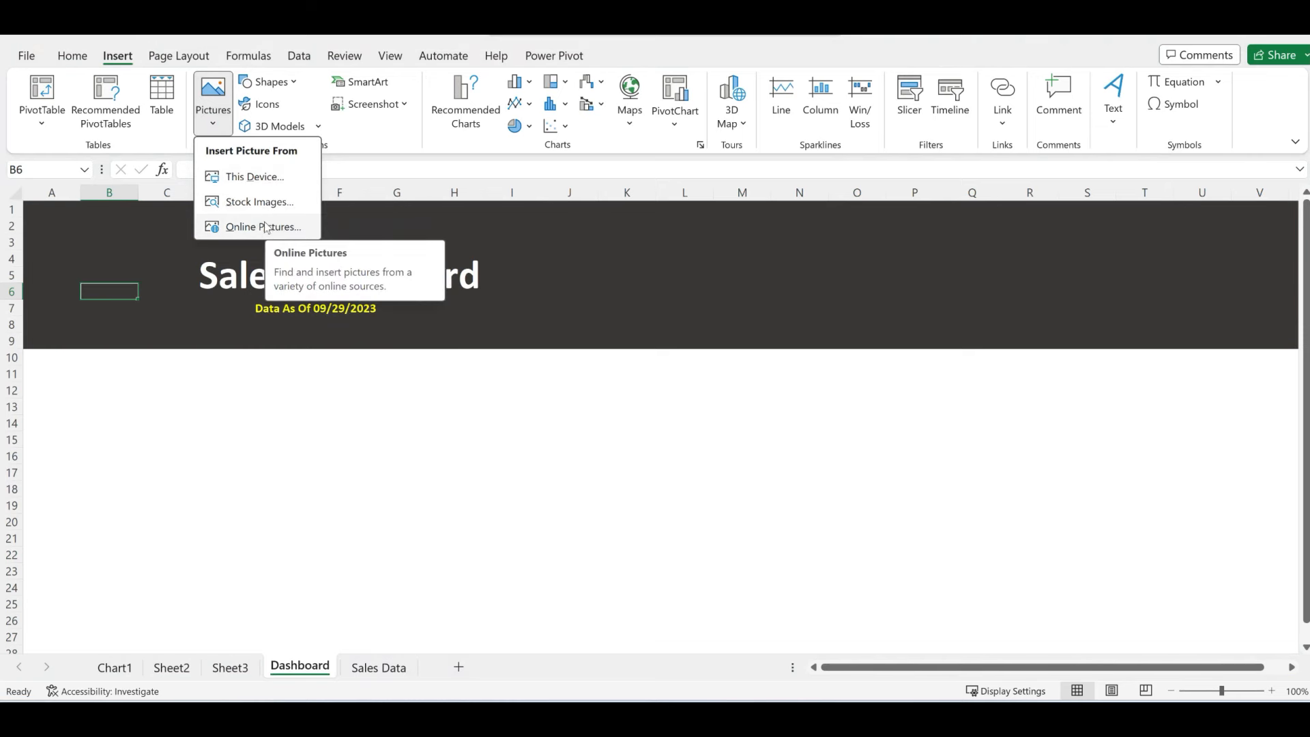
{"action": "left_click", "coordinate": [253, 176]}
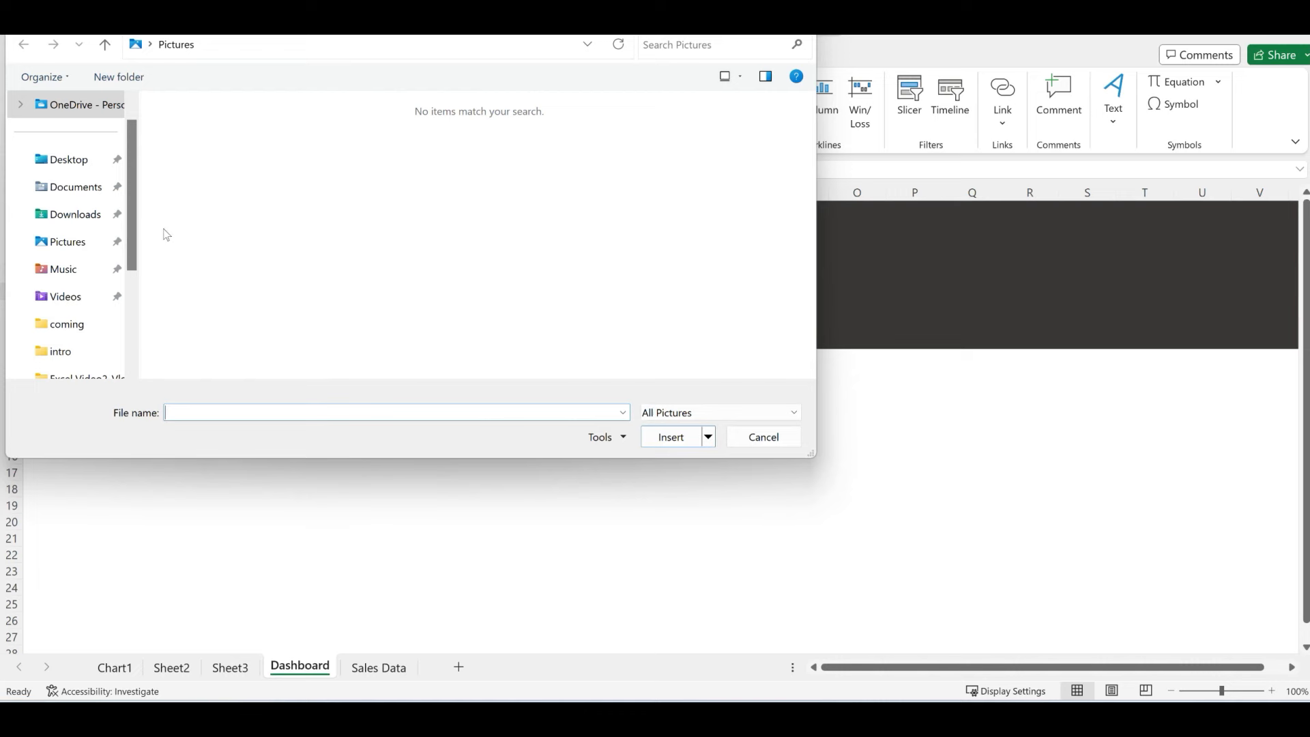
{"action": "left_click", "coordinate": [69, 161]}
{"action": "left_click", "coordinate": [209, 158]}
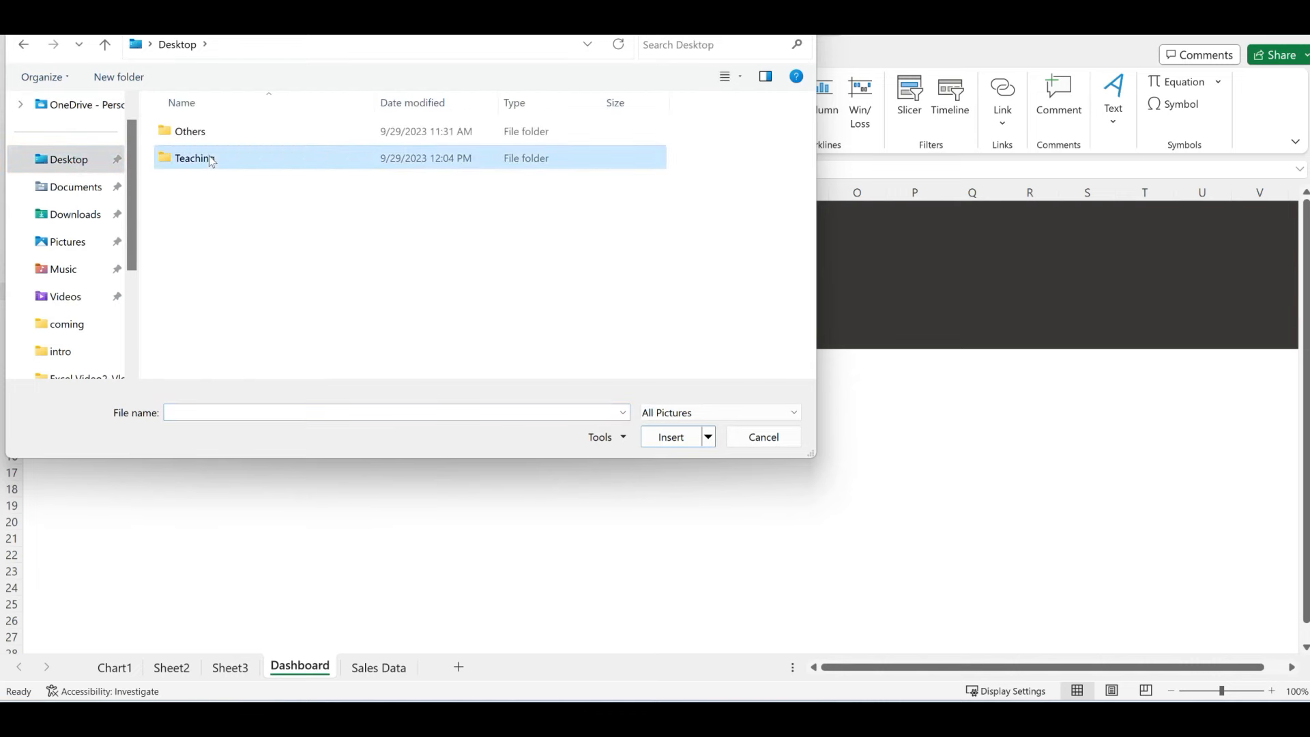
{"action": "double_click", "coordinate": [209, 158]}
{"action": "left_click", "coordinate": [242, 172]}
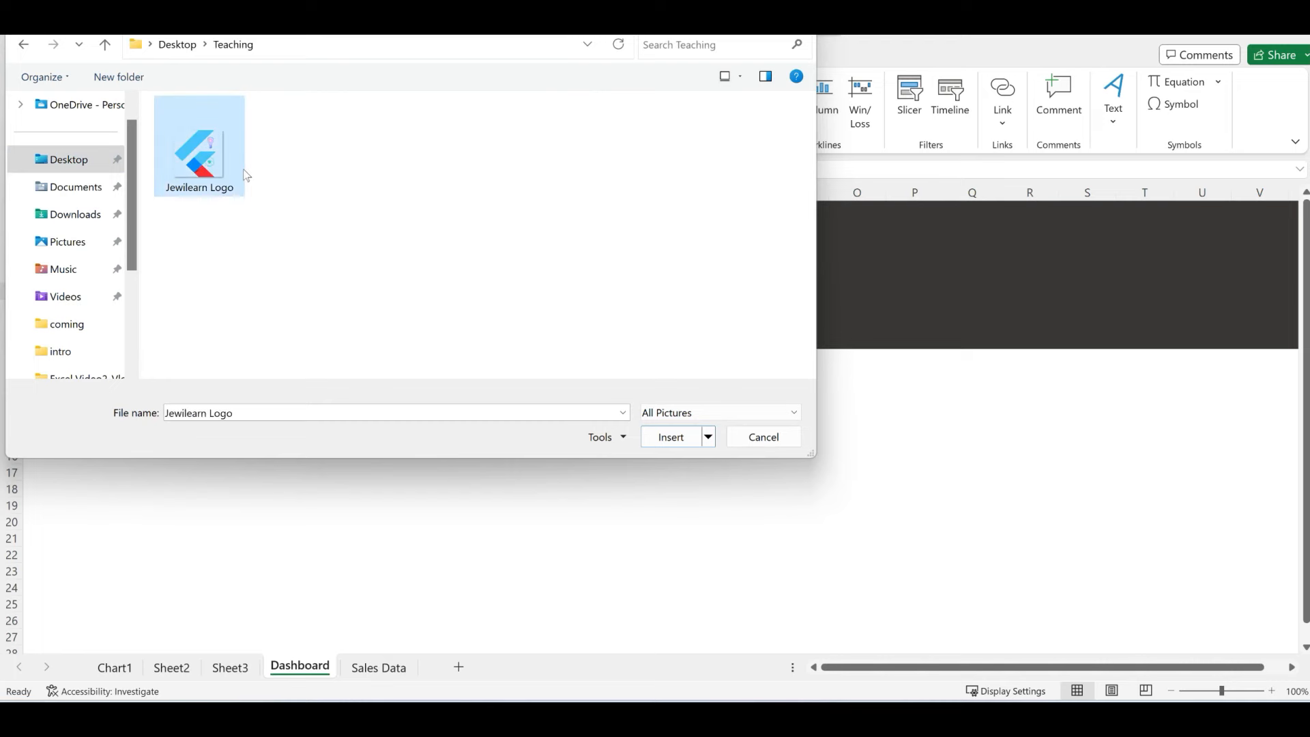
{"action": "left_click", "coordinate": [671, 437]}
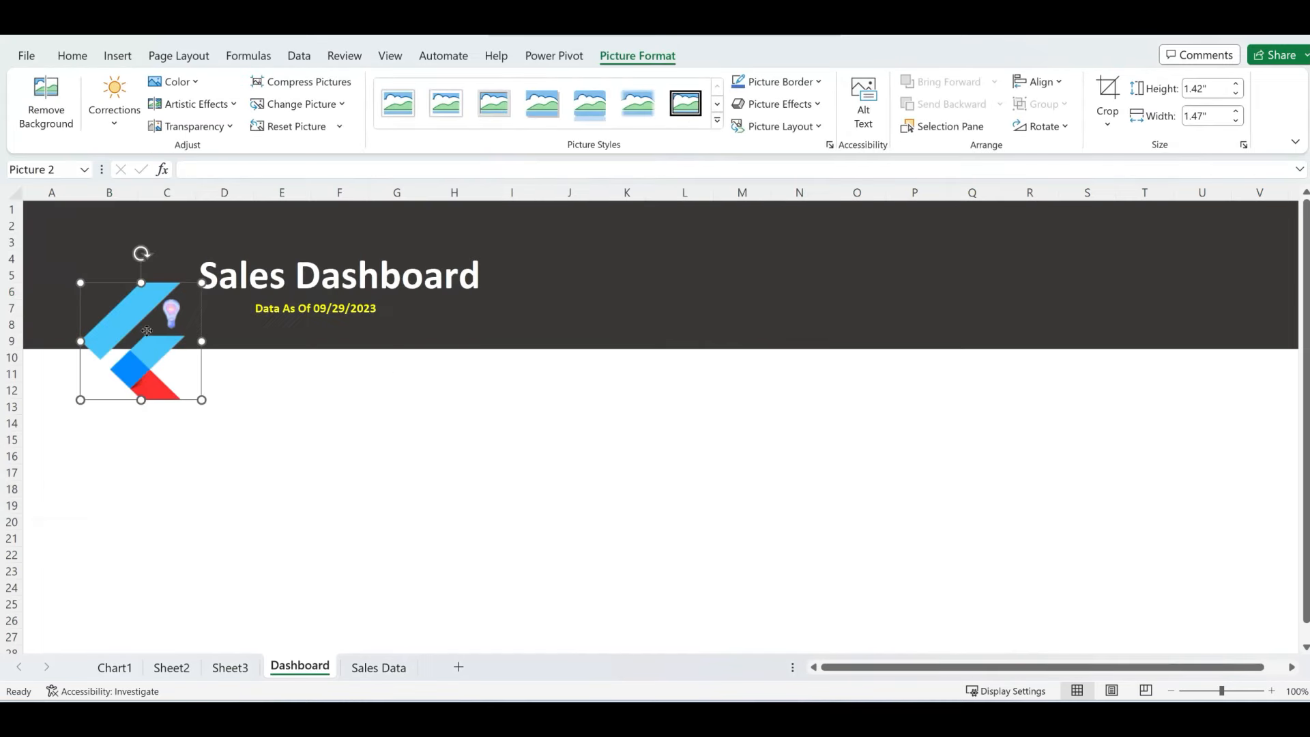
{"action": "left_click_drag", "start_coordinate": [147, 331], "coordinate": [143, 264]}
{"action": "left_click", "coordinate": [492, 451]}
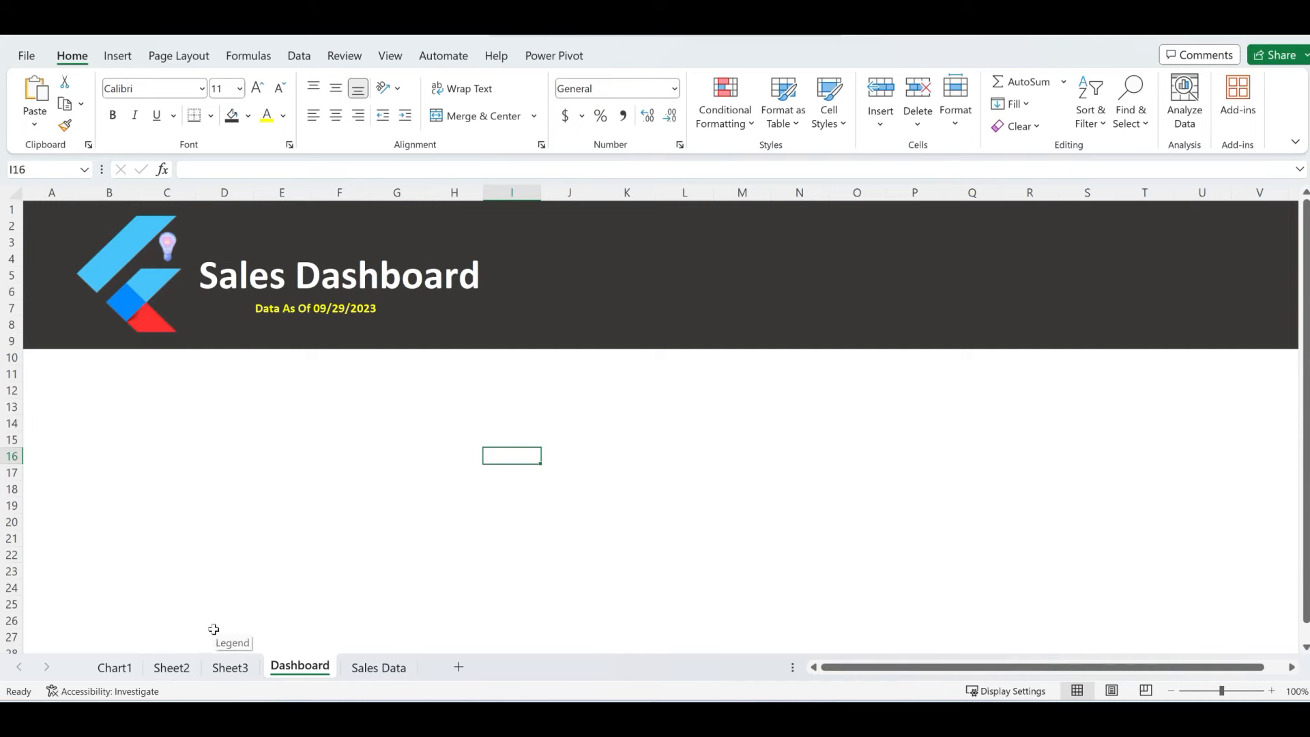
- Rename the Sheet3 tab to Charts
{"action": "left_click", "coordinate": [174, 669]}
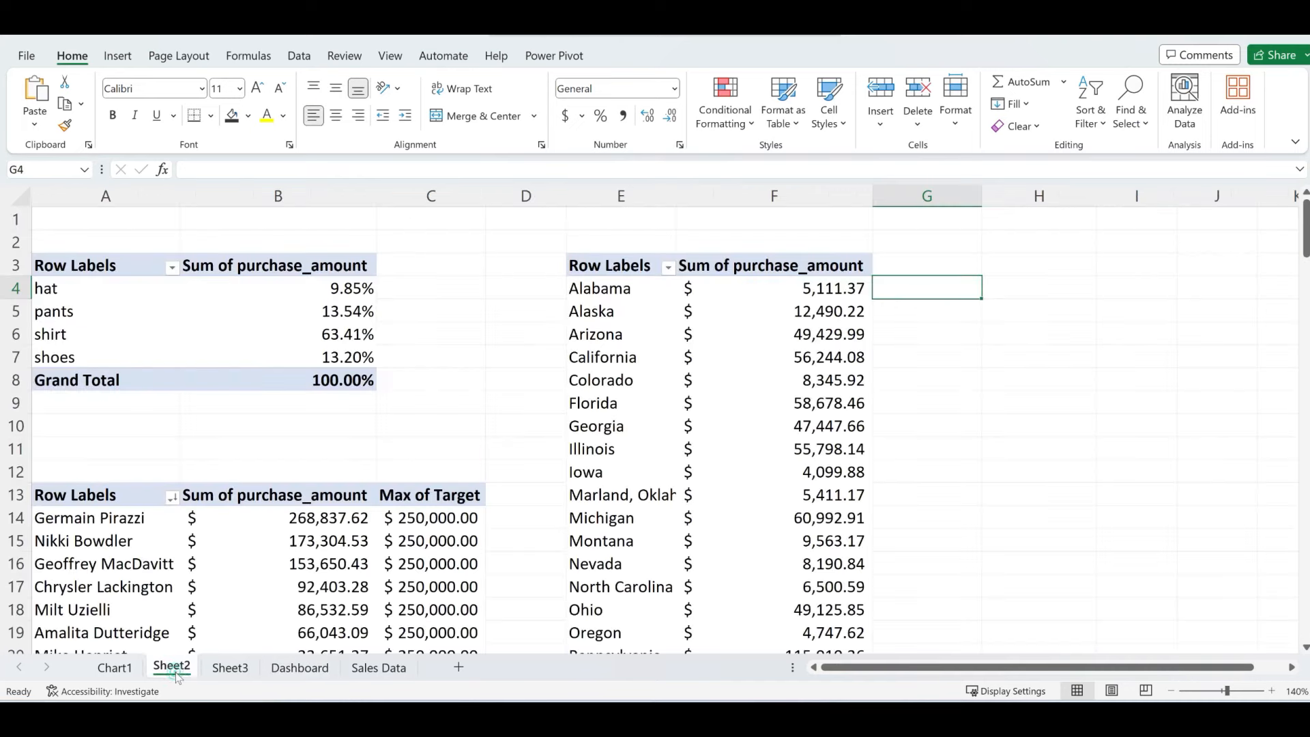
{"action": "left_click", "coordinate": [221, 672]}
{"action": "double_click", "coordinate": [231, 670]}
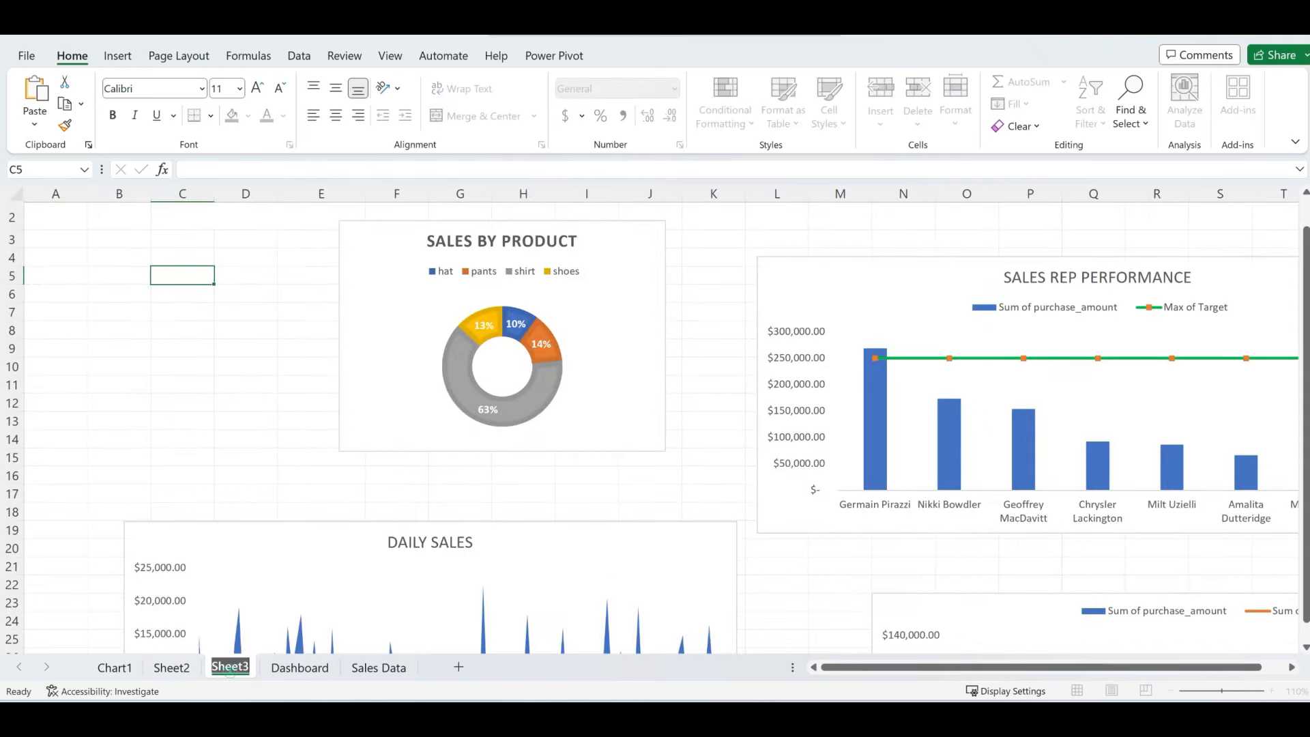
{"action": "type", "text": "Chartd"}
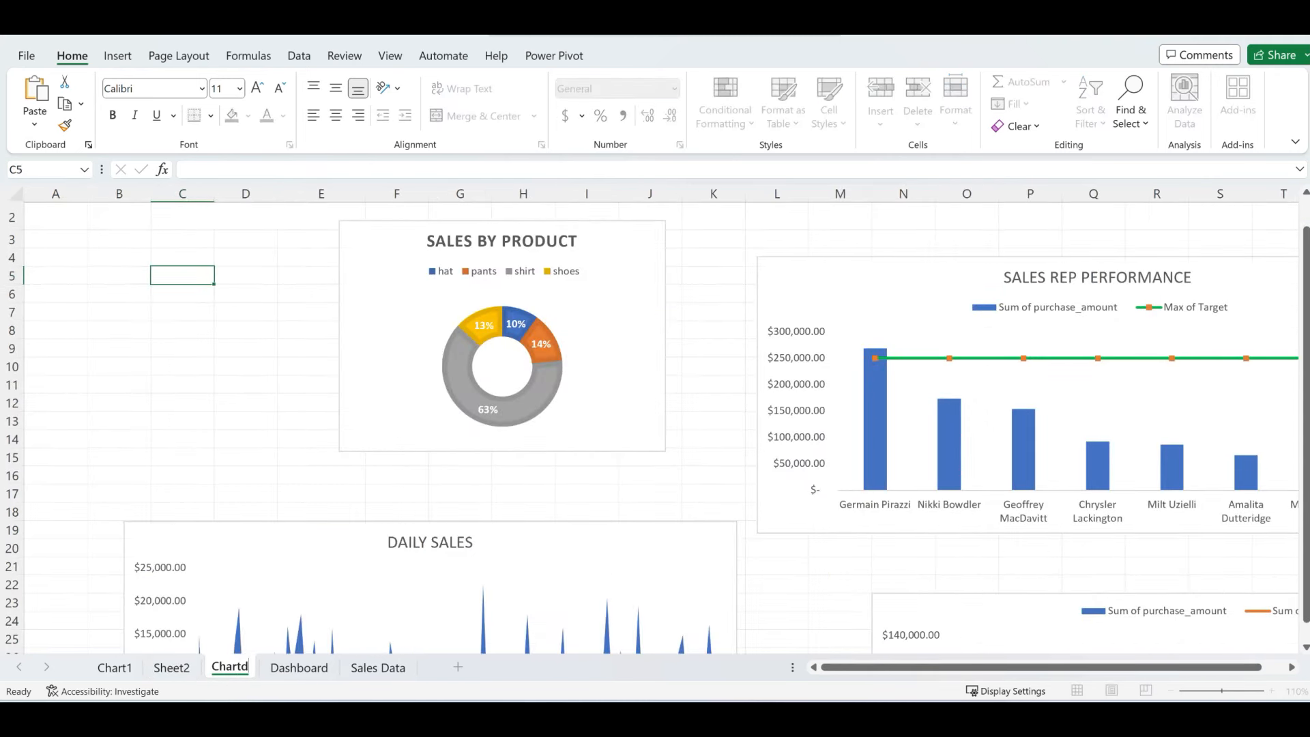
{"action": "key", "text": "BackSpace"}
{"action": "type", "text": "s"}
{"action": "key", "text": "Return"}
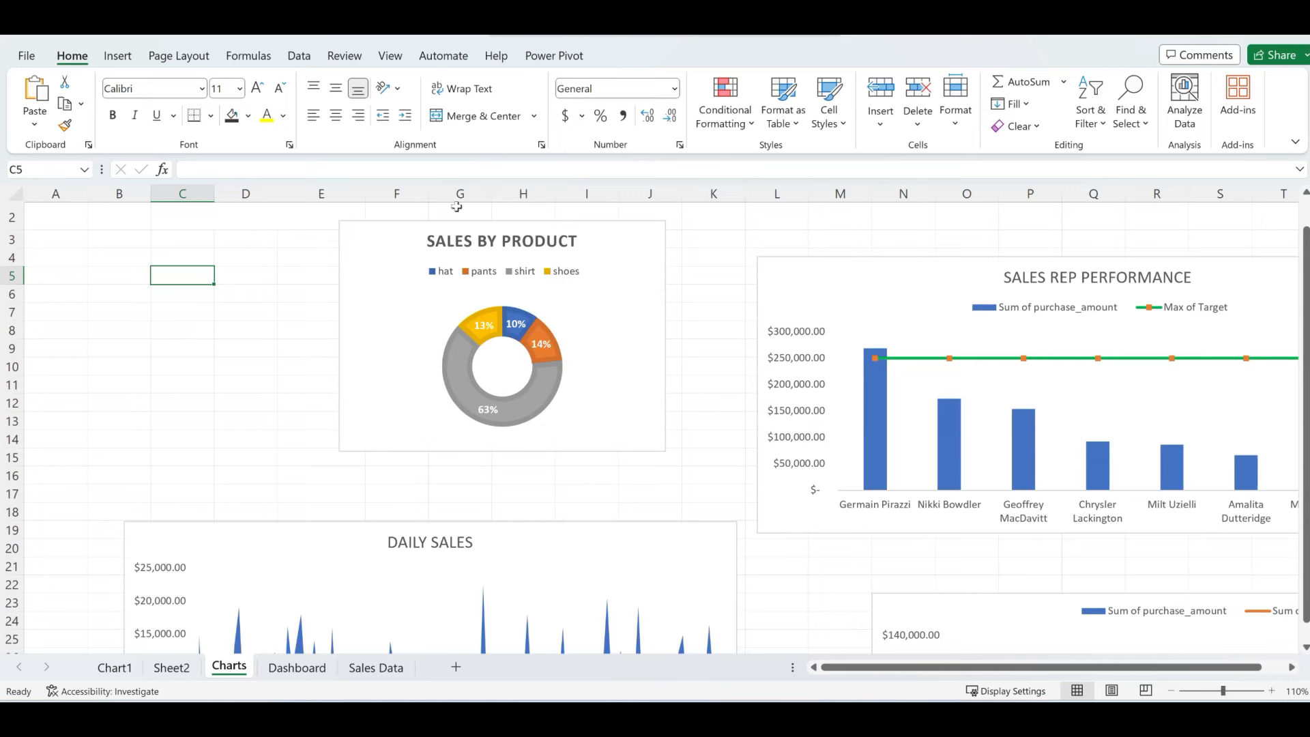
- Move the Sales by Product chart onto the Dashboard under the banner and enlarge it
{"action": "left_click", "coordinate": [380, 237]}
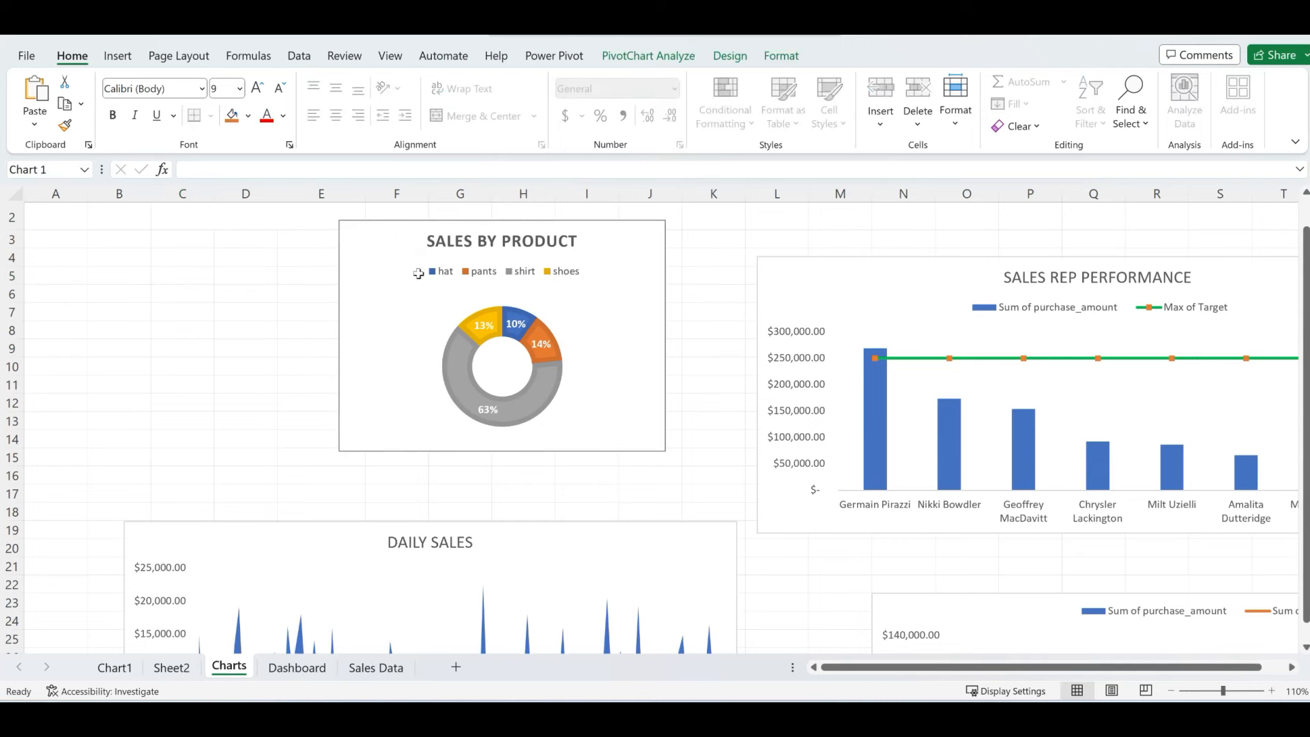
{"action": "key", "text": "ctrl+x"}
{"action": "left_click", "coordinate": [297, 667]}
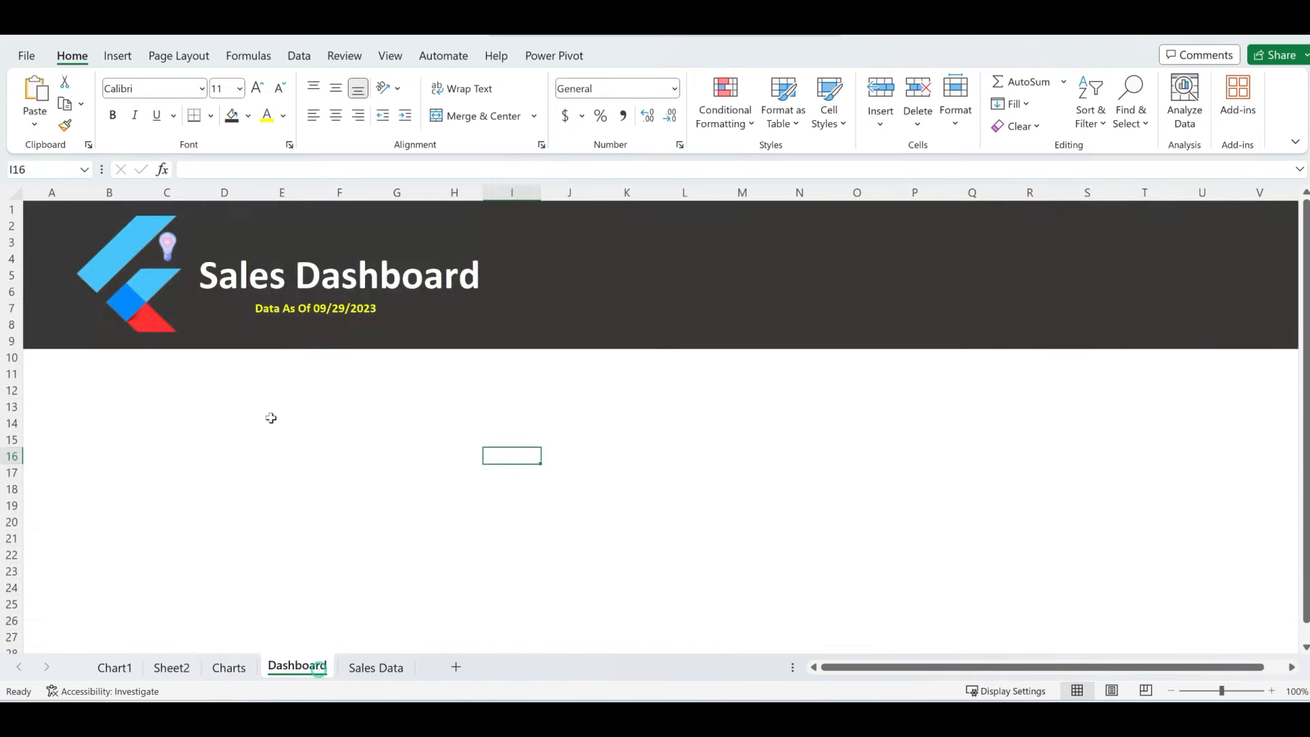
{"action": "key", "text": "ctrl+v"}
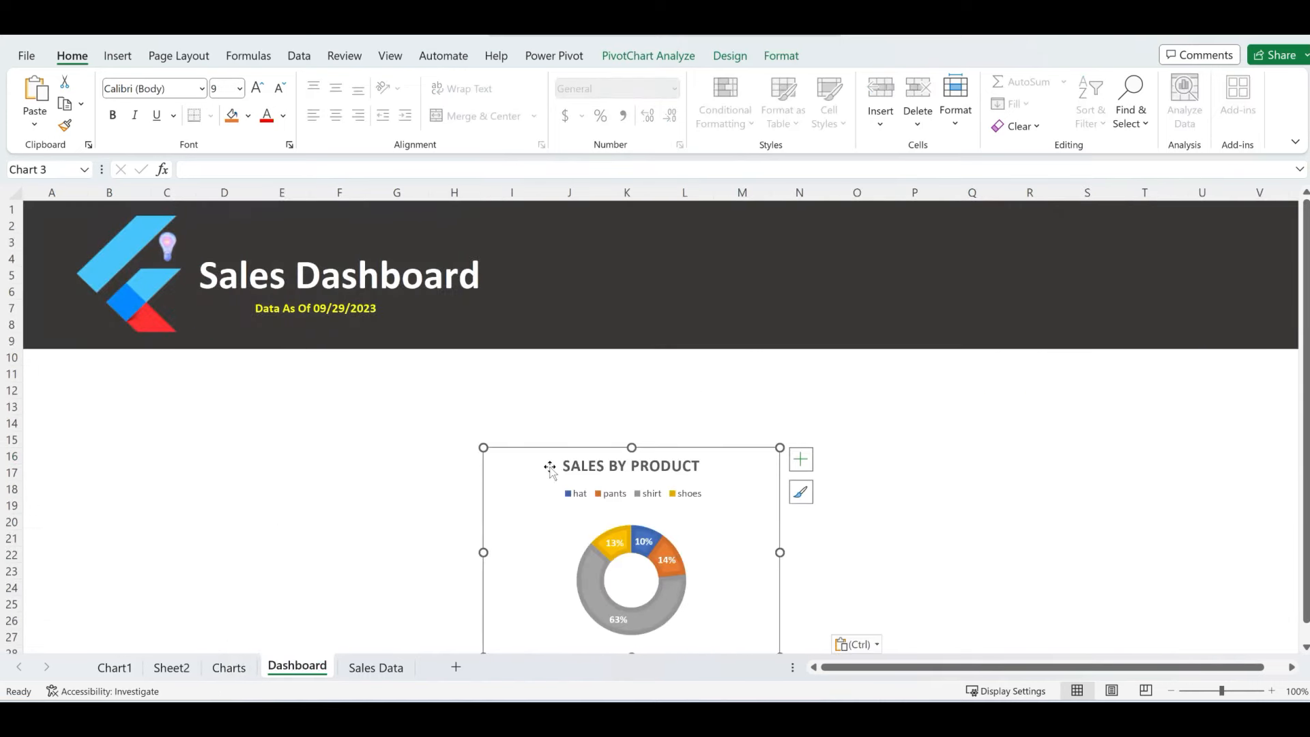
{"action": "left_click_drag", "start_coordinate": [535, 458], "coordinate": [321, 361]}
{"action": "left_click_drag", "start_coordinate": [574, 564], "coordinate": [649, 622]}
{"action": "left_click", "coordinate": [901, 523]}
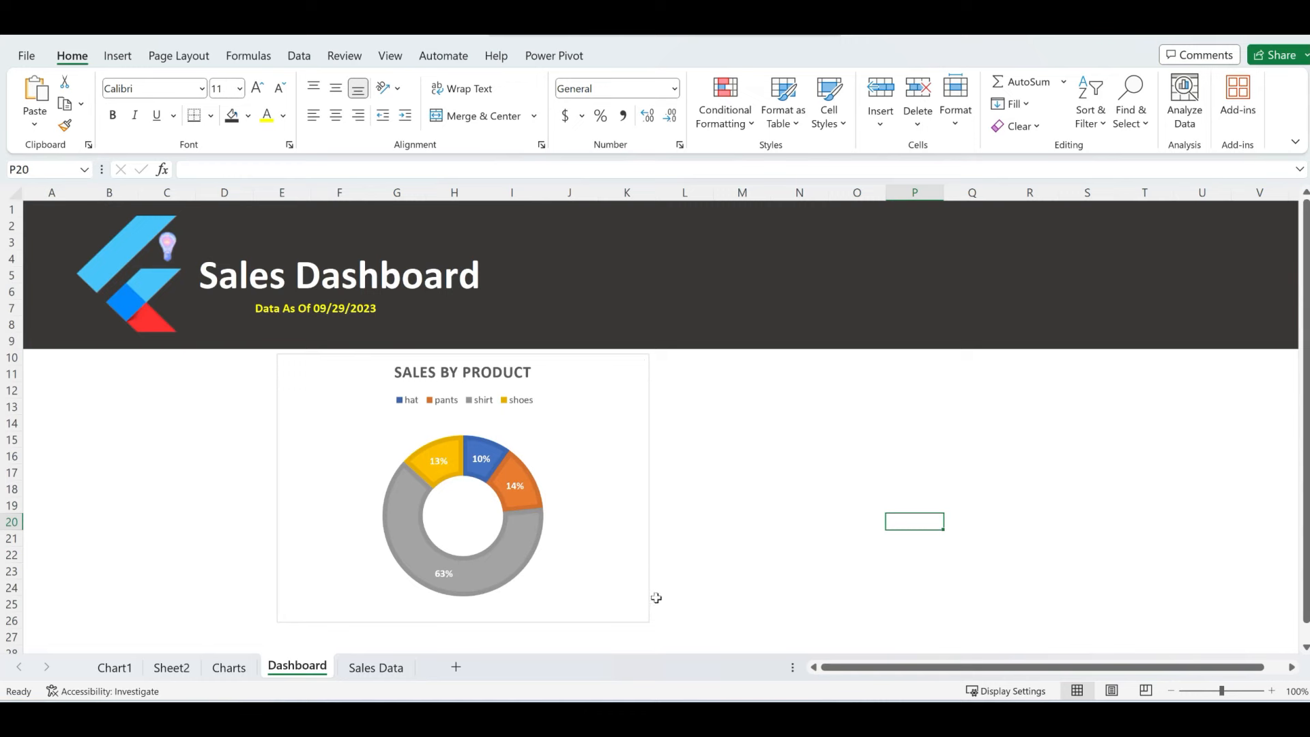
- Set the Sales by Product chart's border to No line in Format Chart Area
{"action": "left_click", "coordinate": [614, 381]}
{"action": "right_click", "coordinate": [614, 379]}
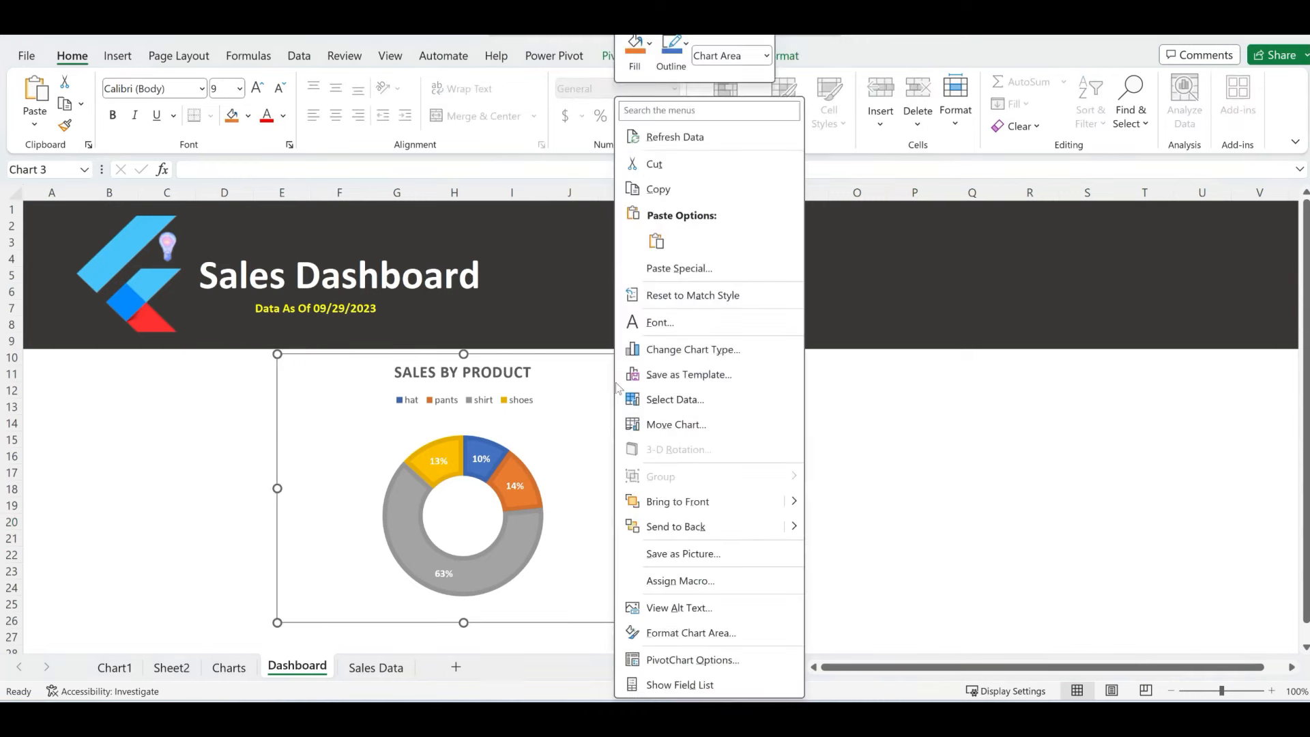
{"action": "left_click", "coordinate": [703, 631]}
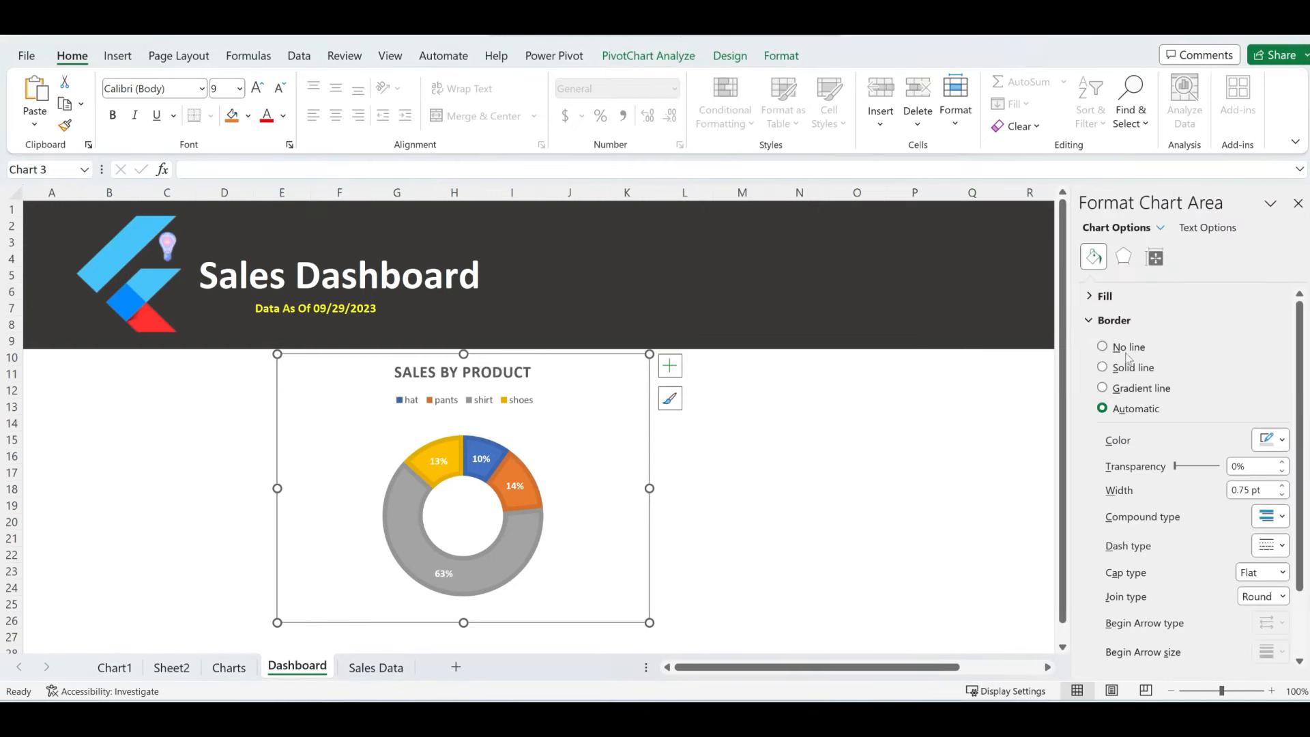
{"action": "left_click", "coordinate": [1104, 347]}
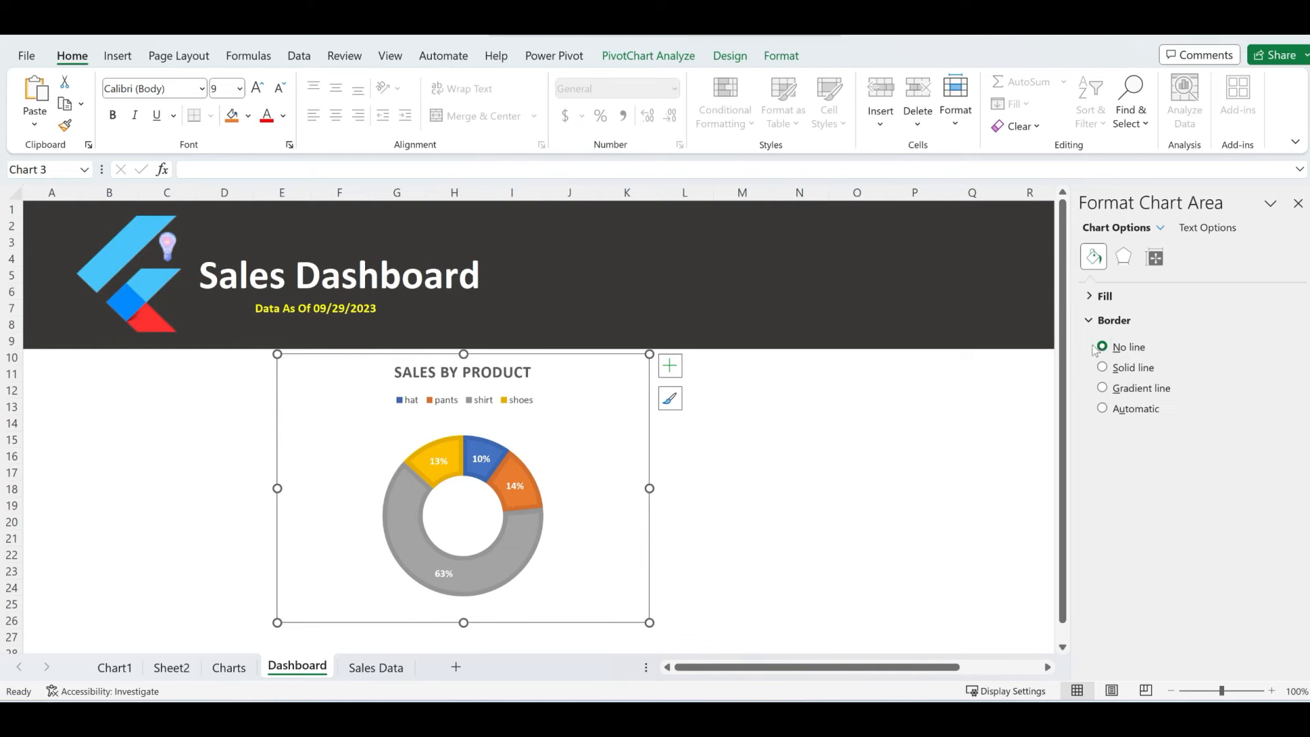
{"action": "left_click", "coordinate": [904, 453]}
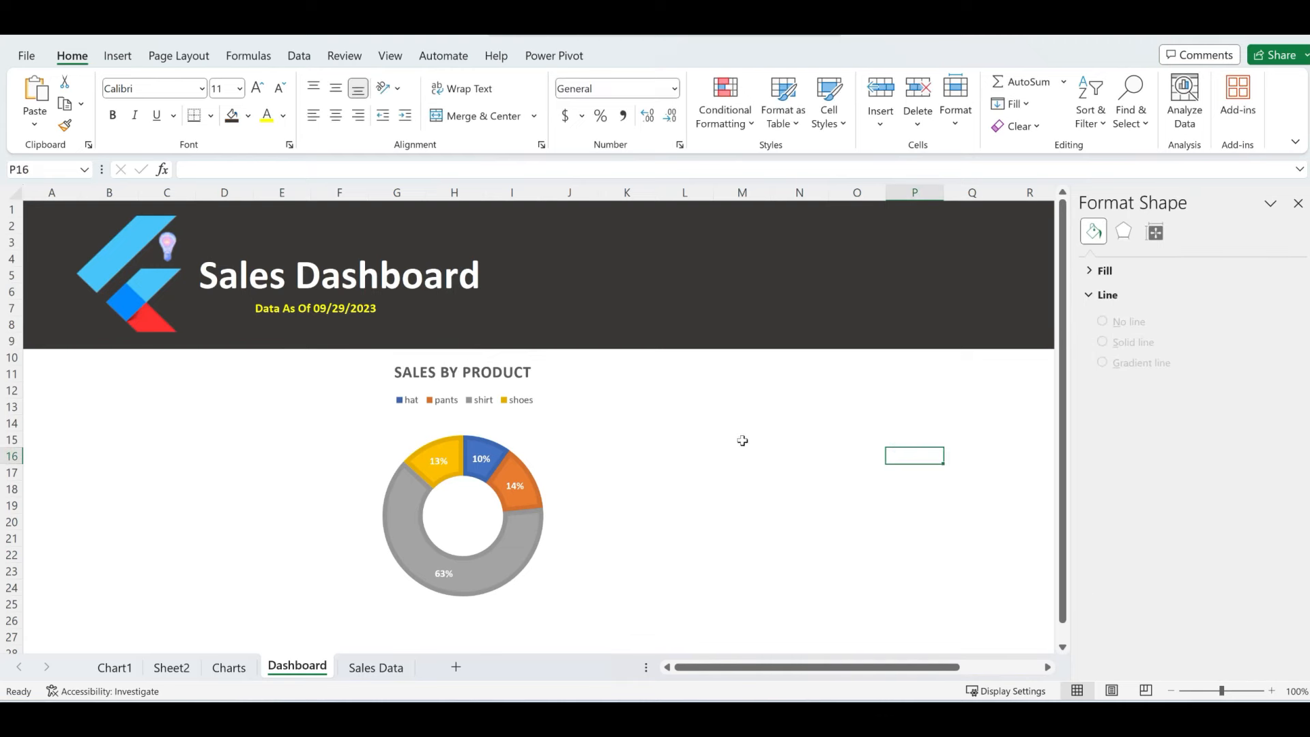
{"action": "left_click", "coordinate": [1298, 204]}
{"action": "left_click", "coordinate": [774, 508]}
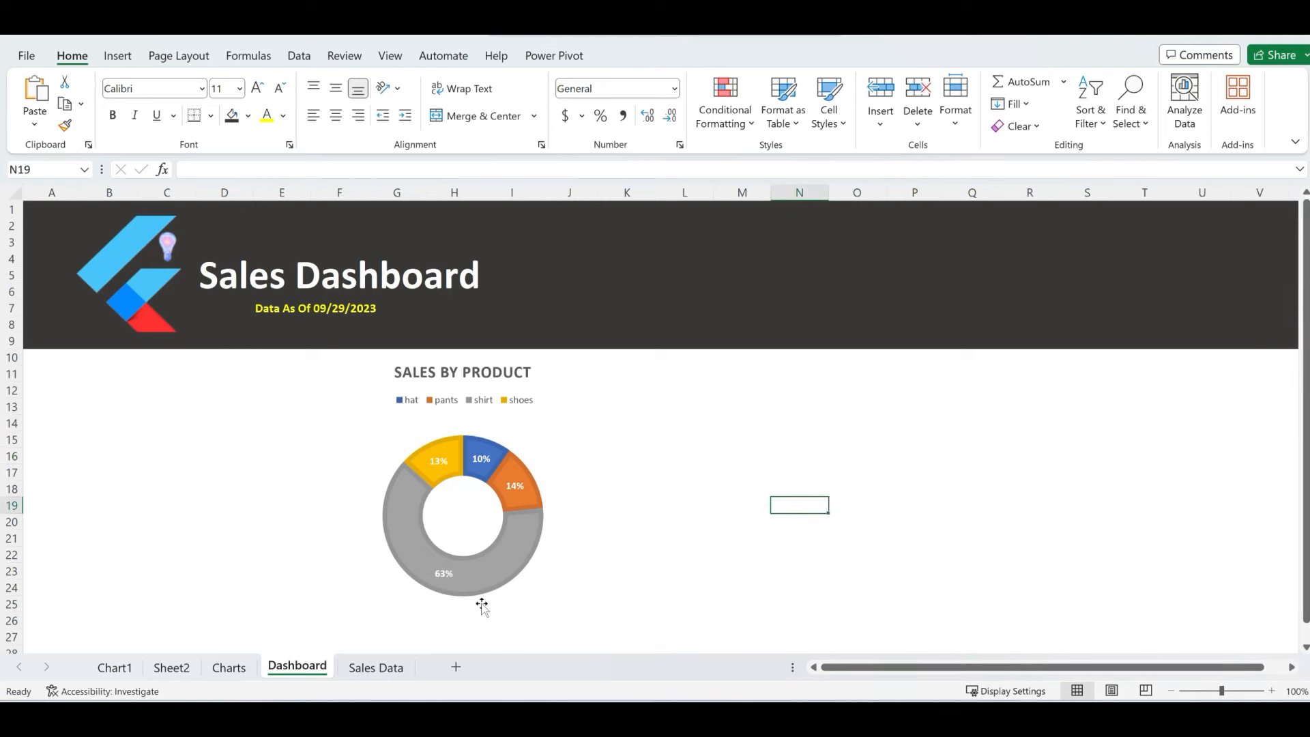
- Move the monthly sales-and-profit combo chart from Charts to beside the SALES BY PRODUCT donut
{"action": "left_click", "coordinate": [228, 668]}
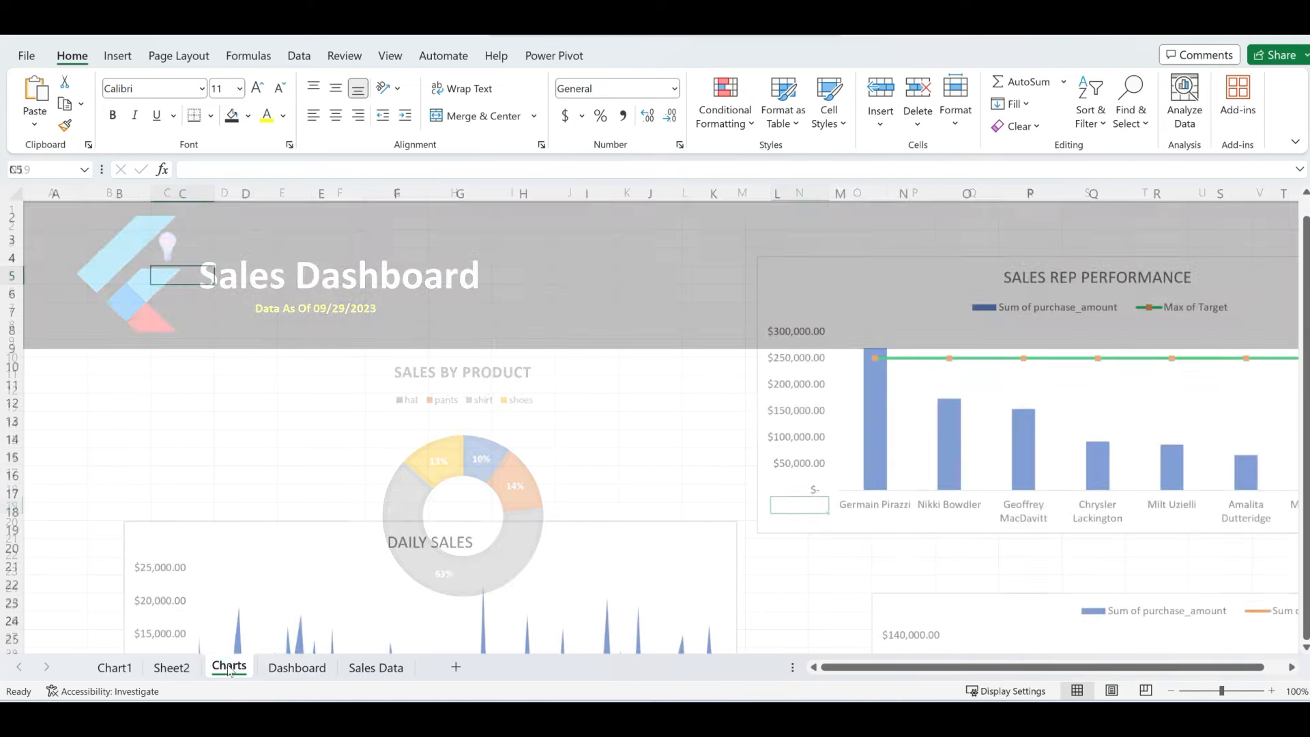
{"action": "scroll", "coordinate": [599, 499], "scroll_direction": "down", "scroll_amount": 2}
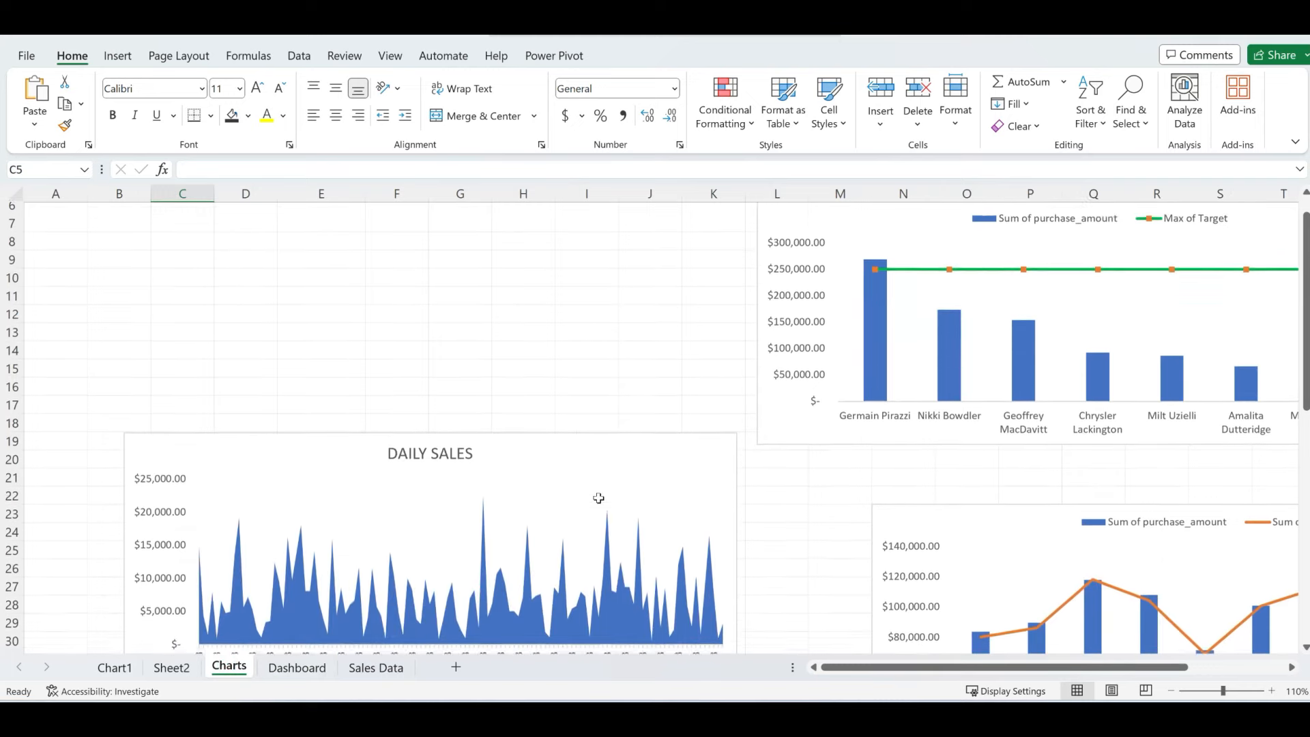
{"action": "scroll", "coordinate": [599, 499], "scroll_direction": "down", "scroll_amount": 3}
{"action": "left_click", "coordinate": [1000, 381]}
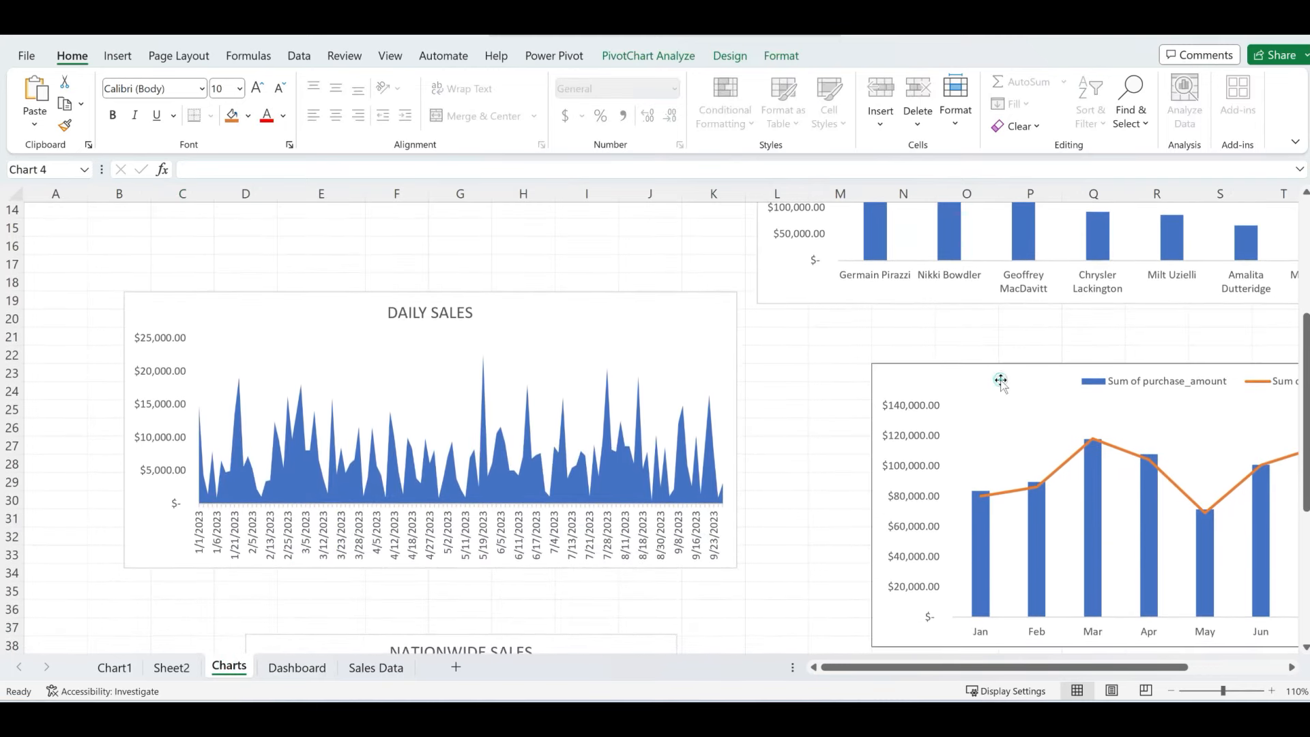
{"action": "key", "text": "Delete"}
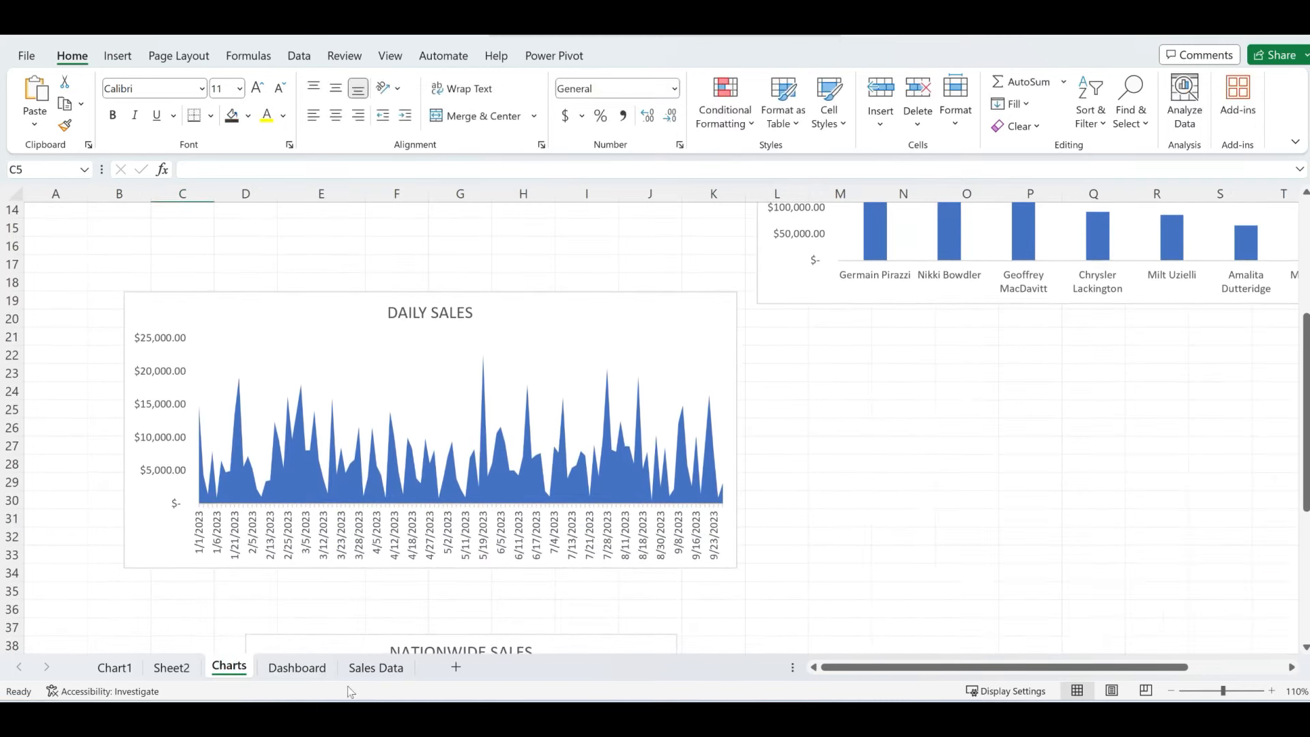
{"action": "left_click", "coordinate": [297, 668]}
{"action": "key", "text": "ctrl+v"}
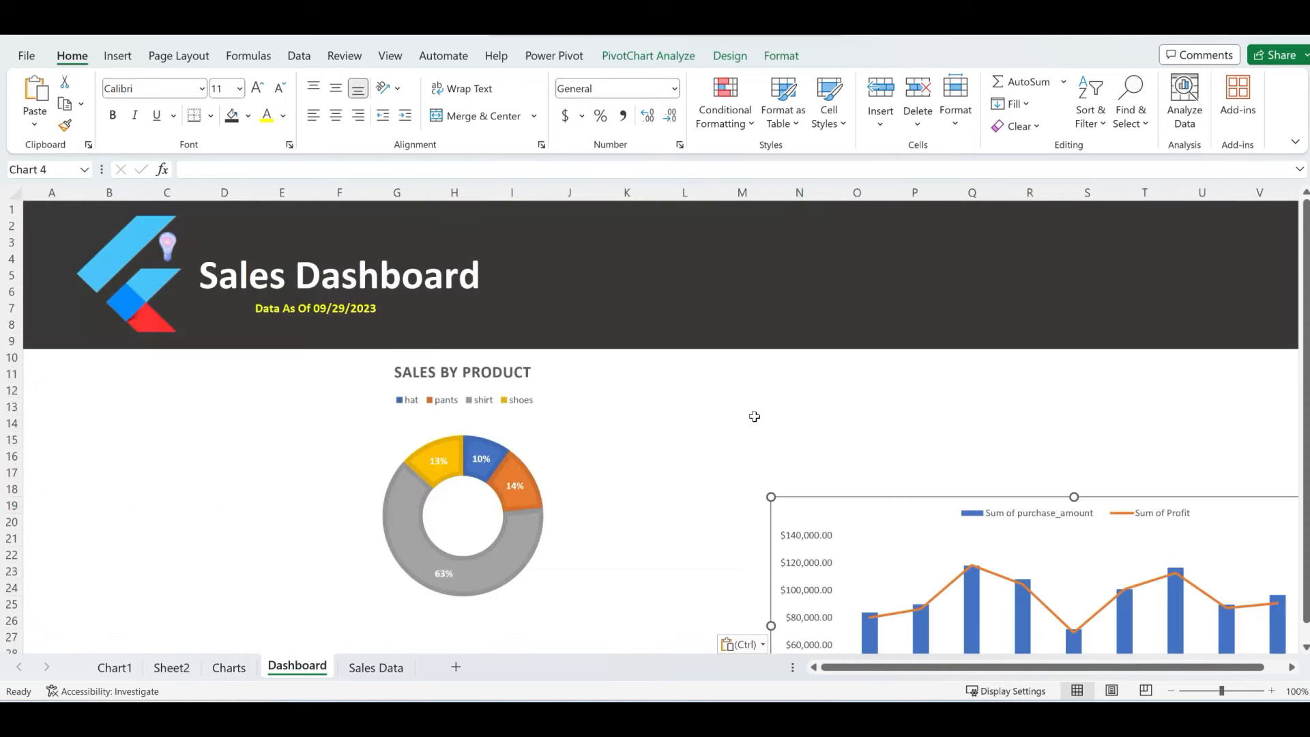
{"action": "left_click_drag", "start_coordinate": [853, 505], "coordinate": [676, 377]}
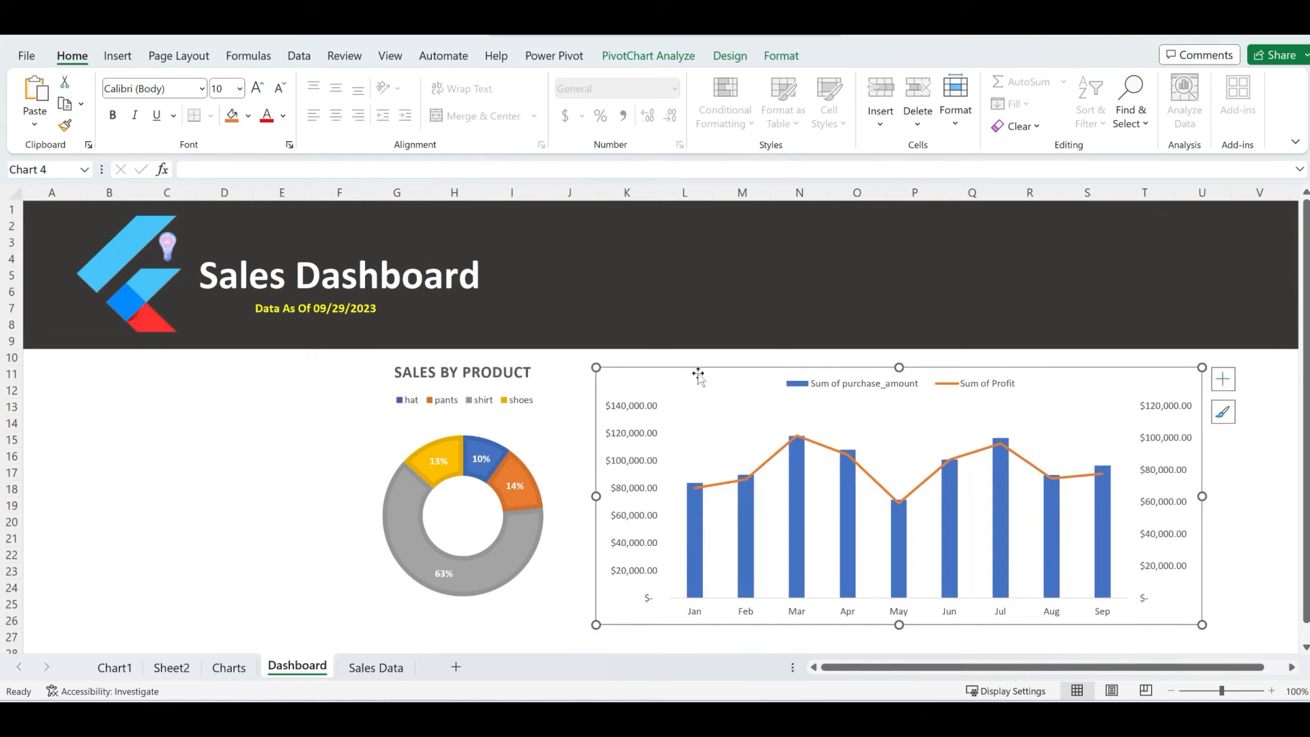
- Add a chart title reading MONTHLY SALES WITH PROFIT in bold to the combo chart
{"action": "left_click", "coordinate": [1223, 381]}
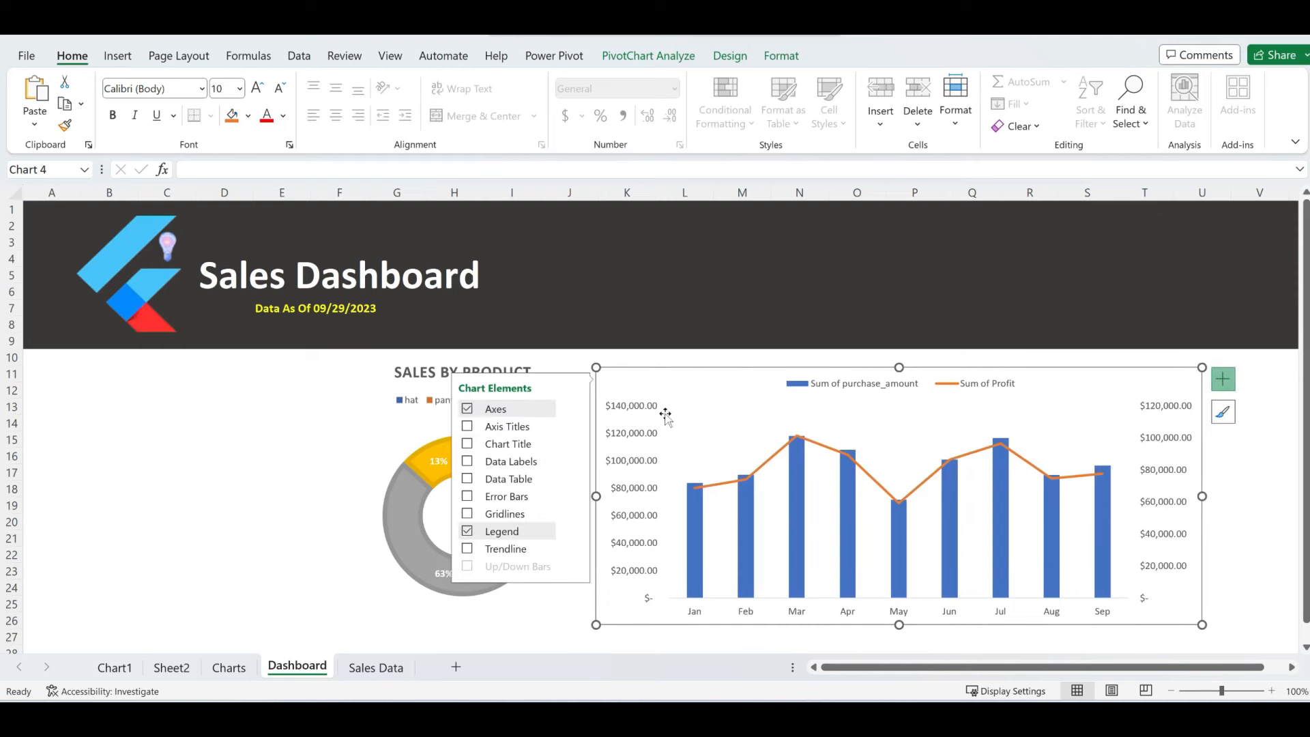
{"action": "left_click", "coordinate": [467, 444]}
{"action": "double_click", "coordinate": [898, 386]}
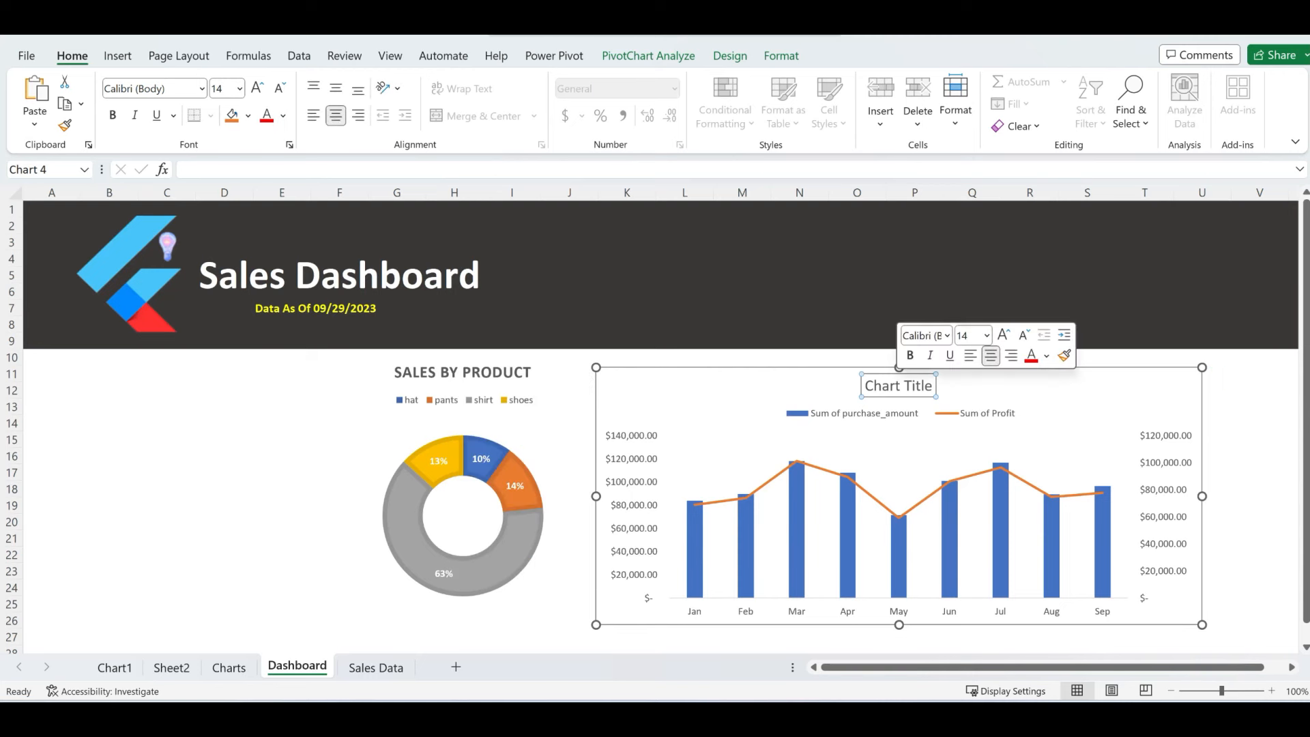
{"action": "key", "text": "ctrl+a"}
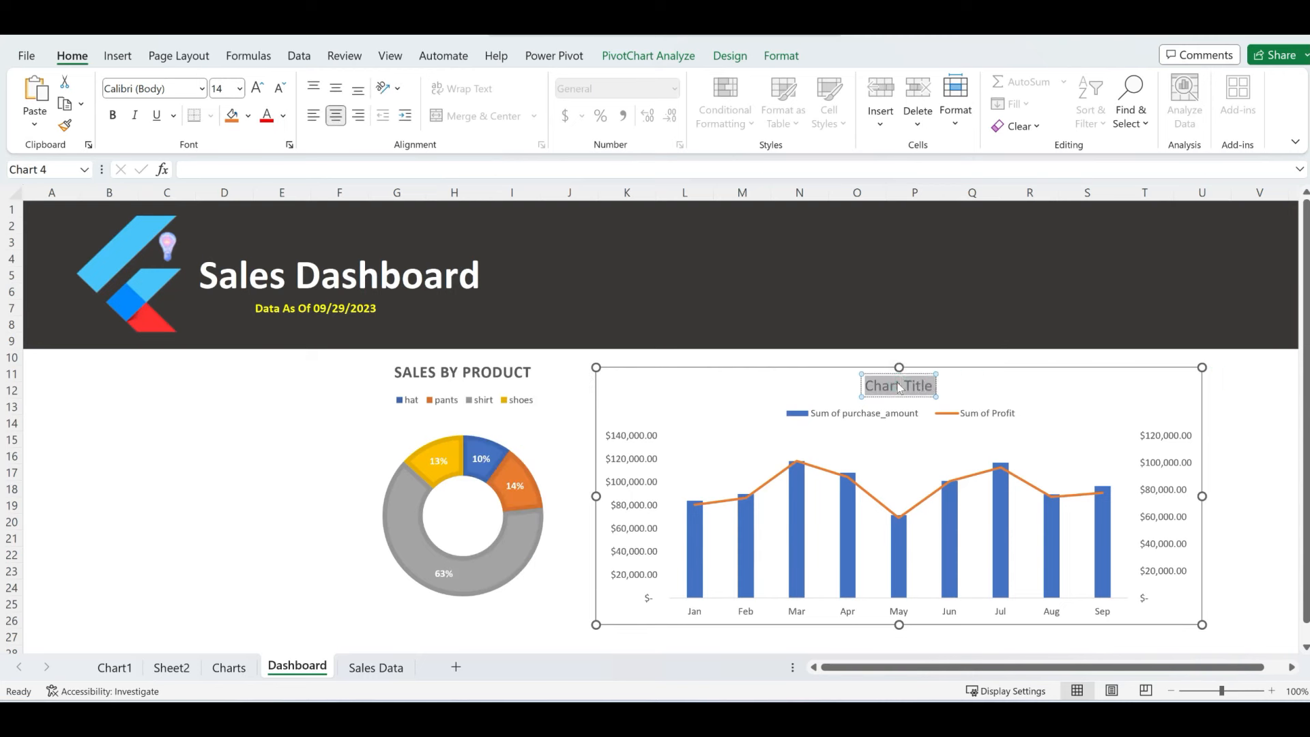
{"action": "type", "text": "MONT"}
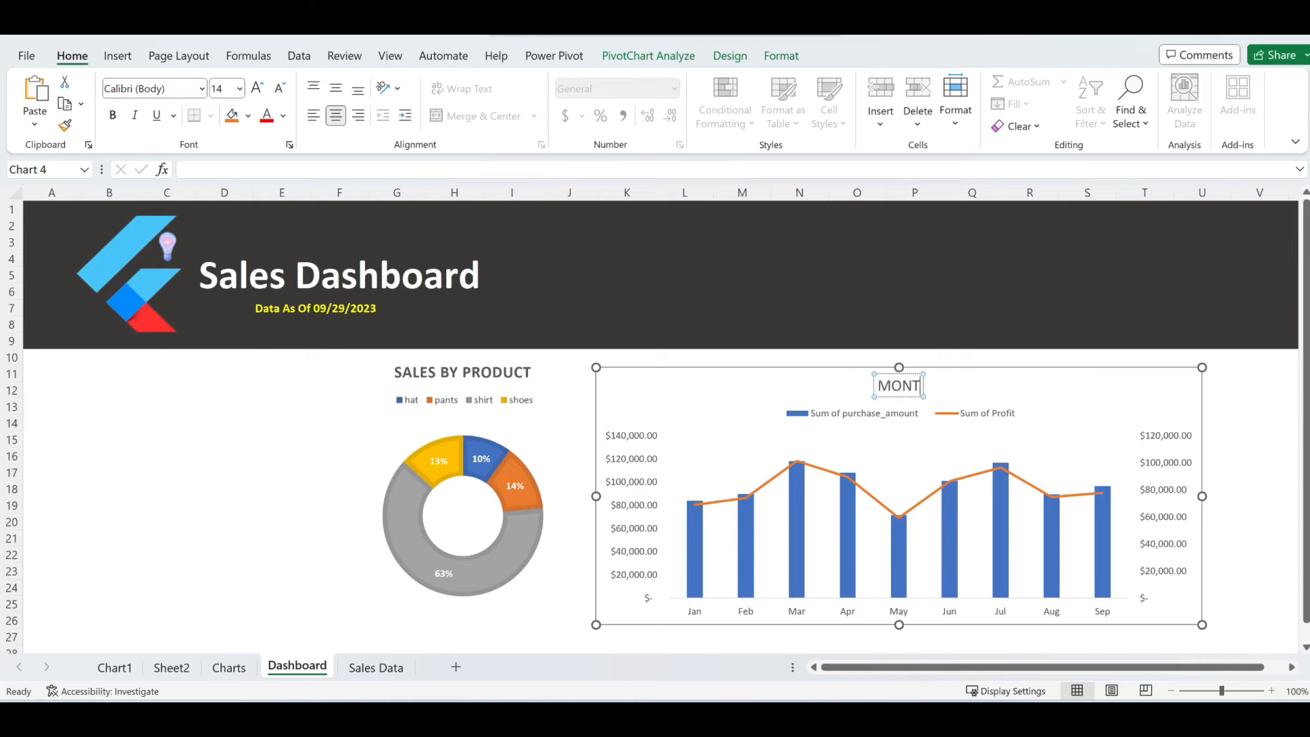
{"action": "type", "text": "HLY SALES"}
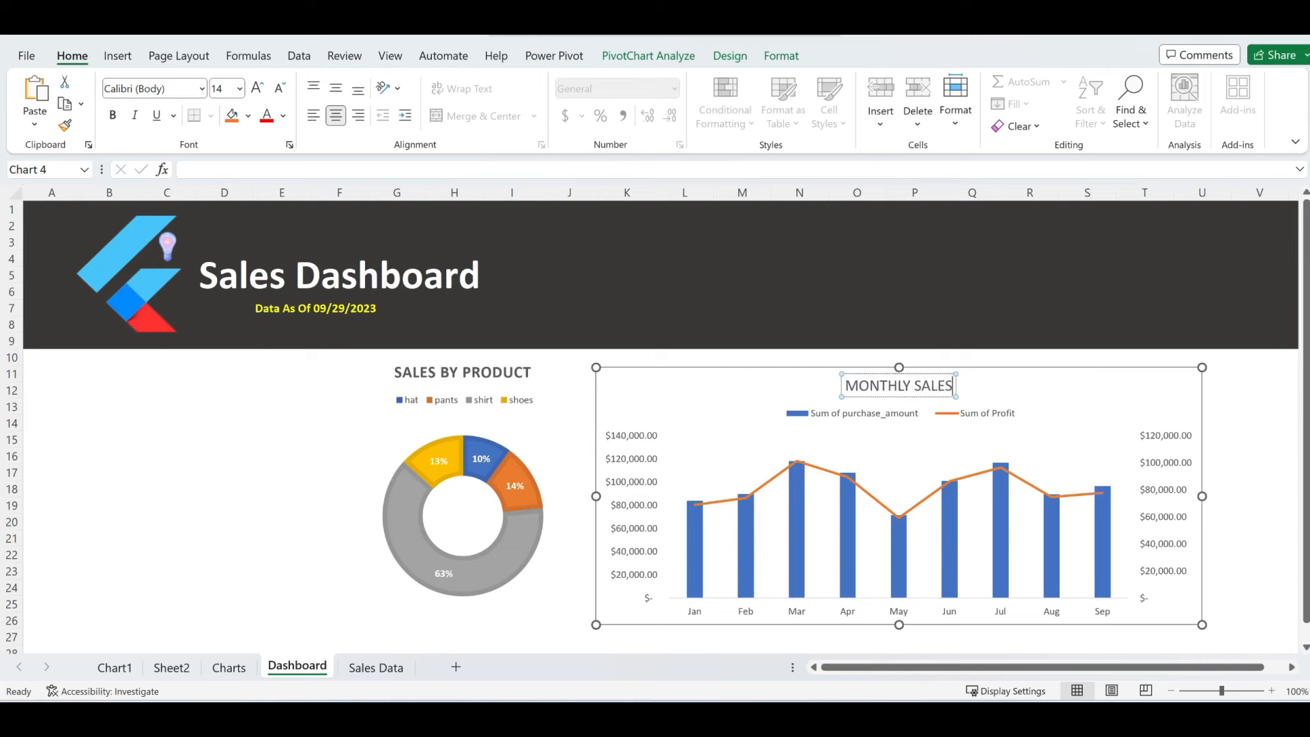
{"action": "type", "text": " WI"}
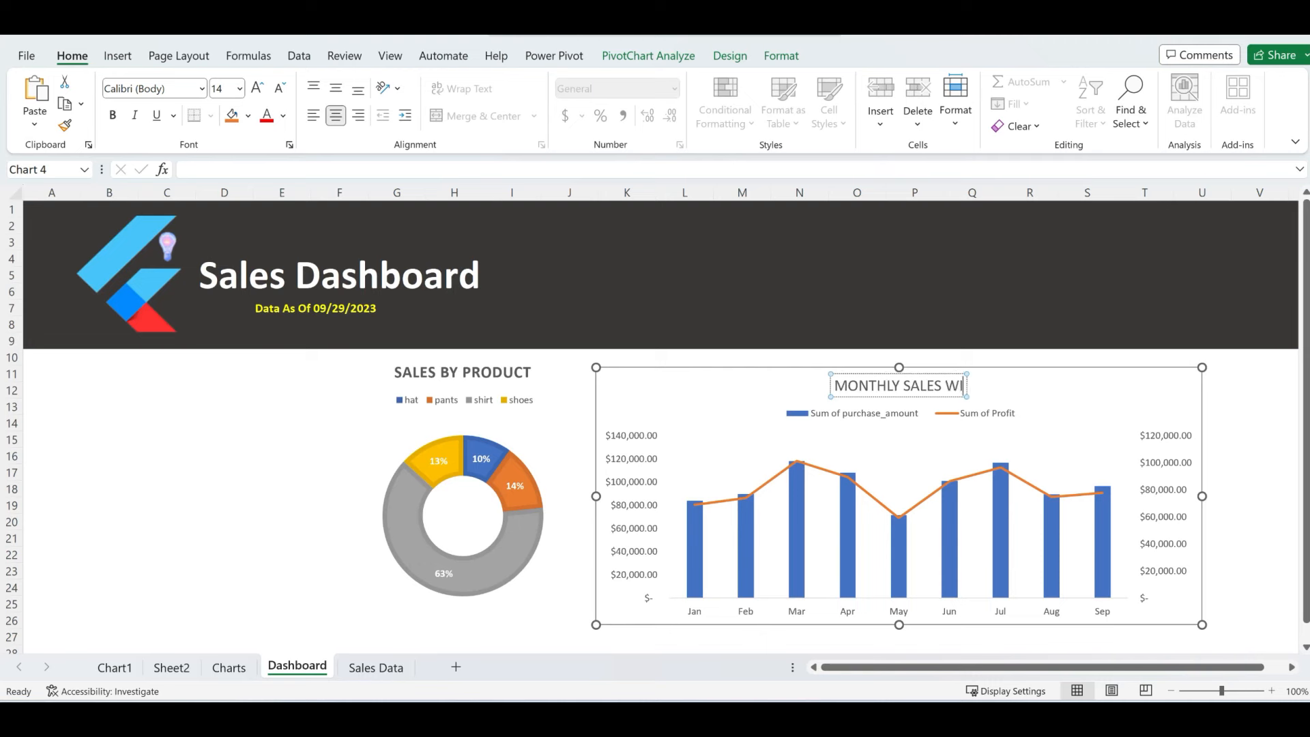
{"action": "type", "text": "TH PROFIT"}
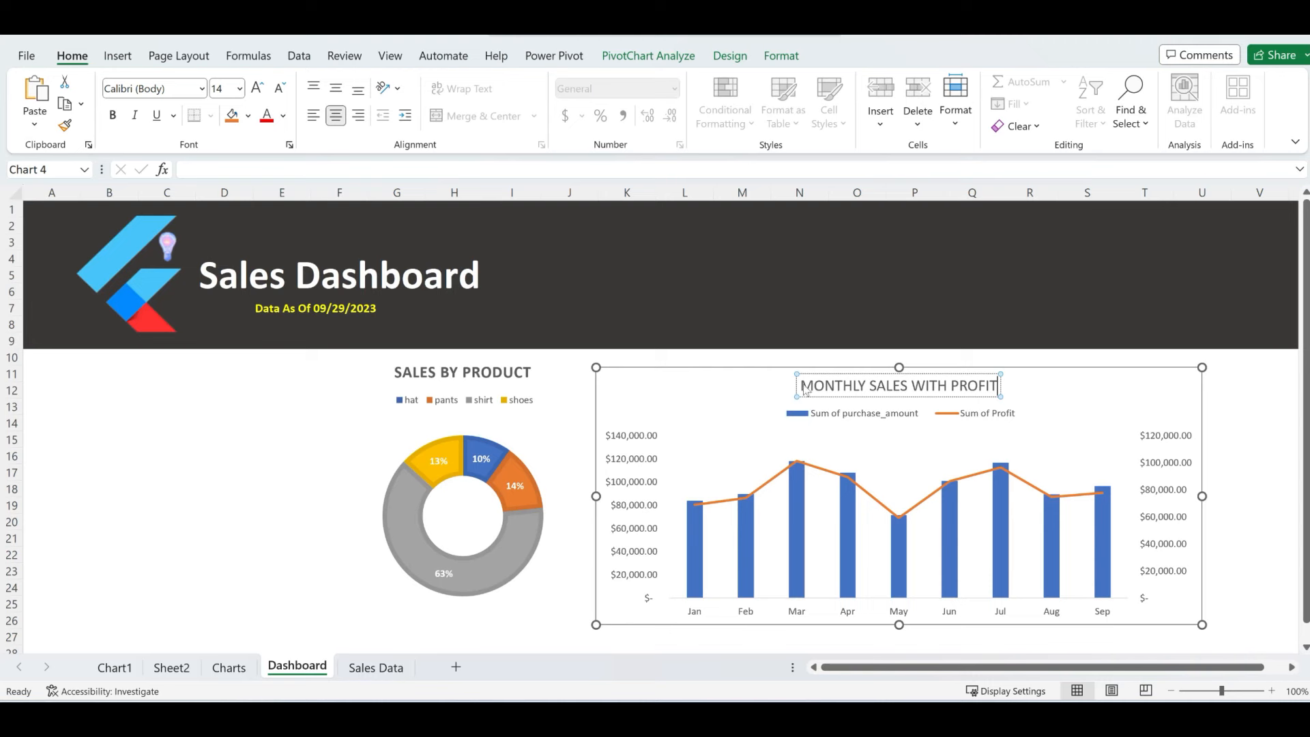
{"action": "key", "text": "ctrl+a"}
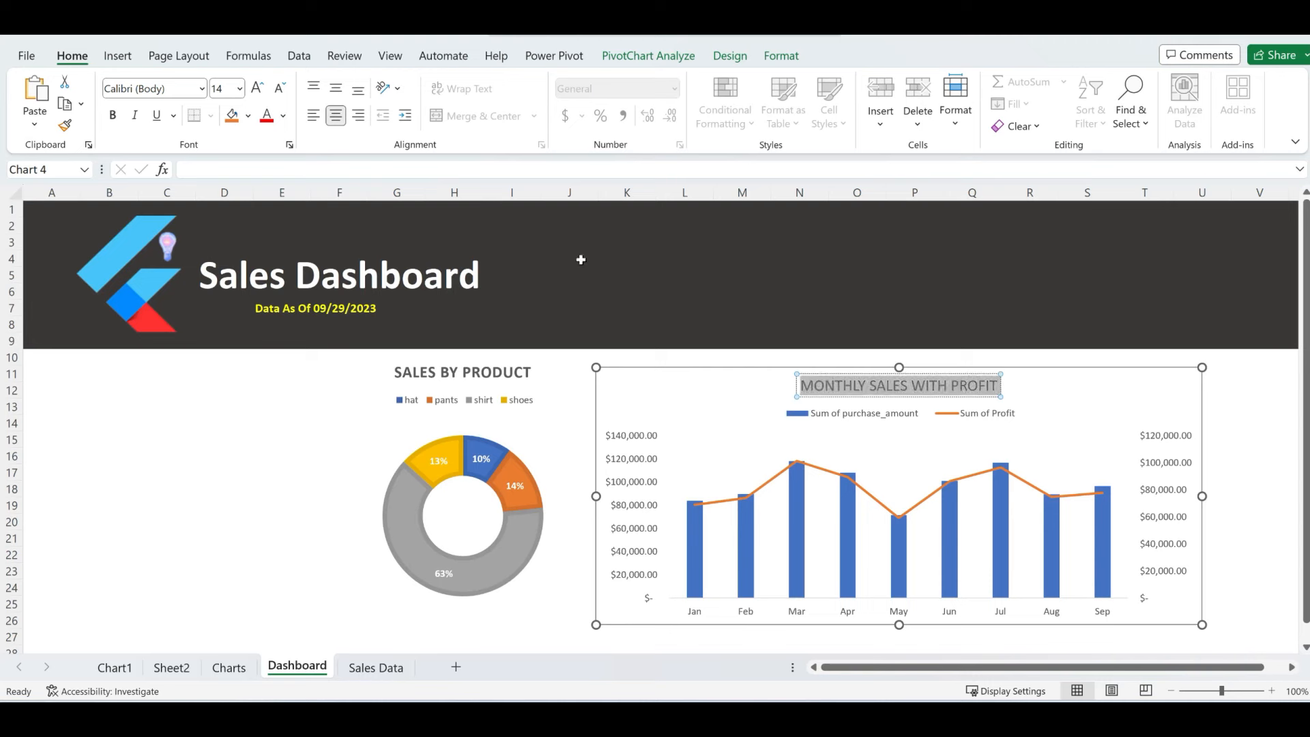
{"action": "left_click", "coordinate": [112, 116]}
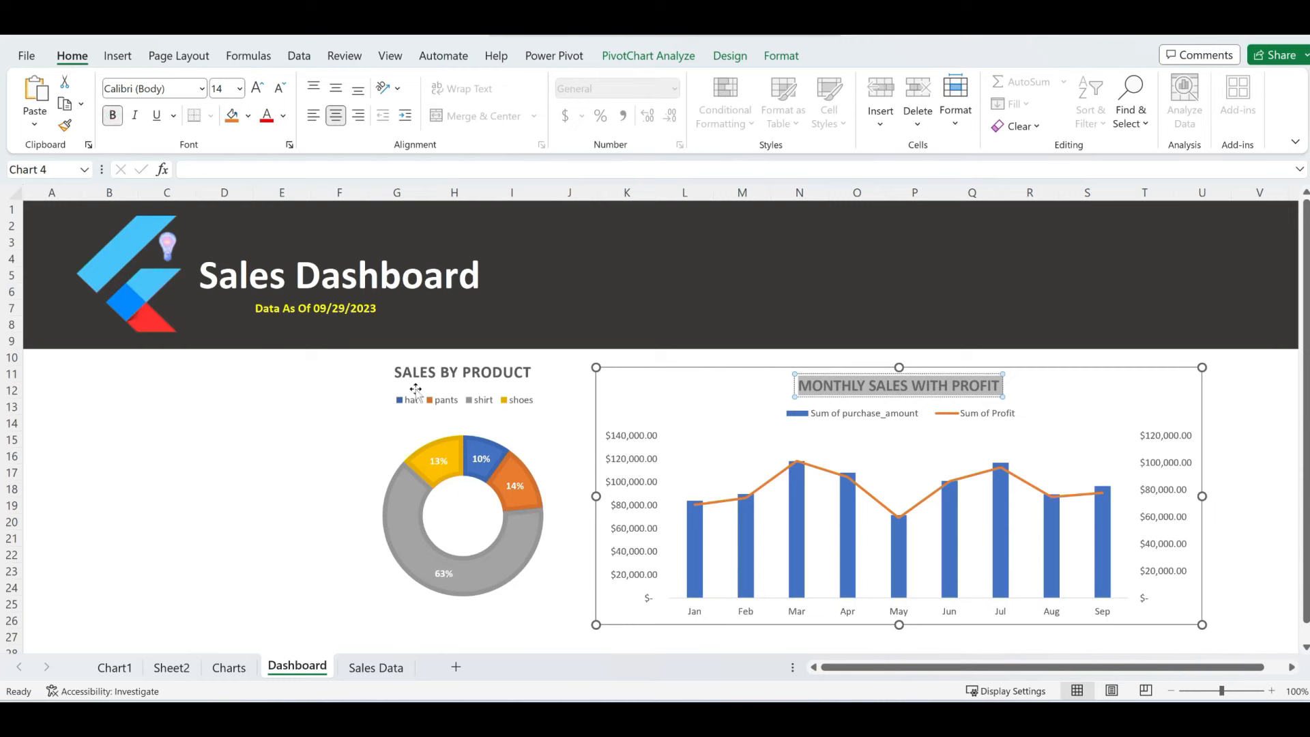
{"action": "left_click", "coordinate": [1234, 422]}
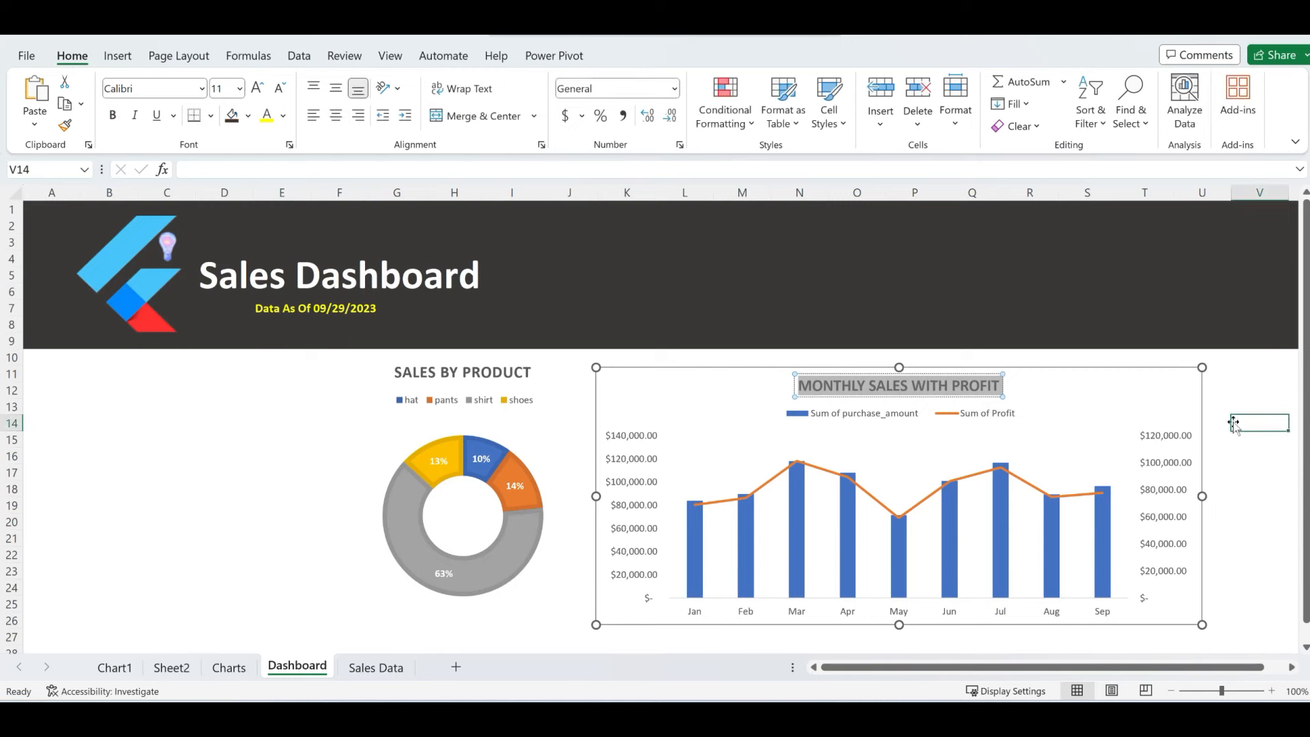
{"action": "left_click_drag", "start_coordinate": [1111, 384], "coordinate": [1102, 379]}
- Set the combo chart's border to No line in Format Chart Area
{"action": "right_click", "coordinate": [1102, 379]}
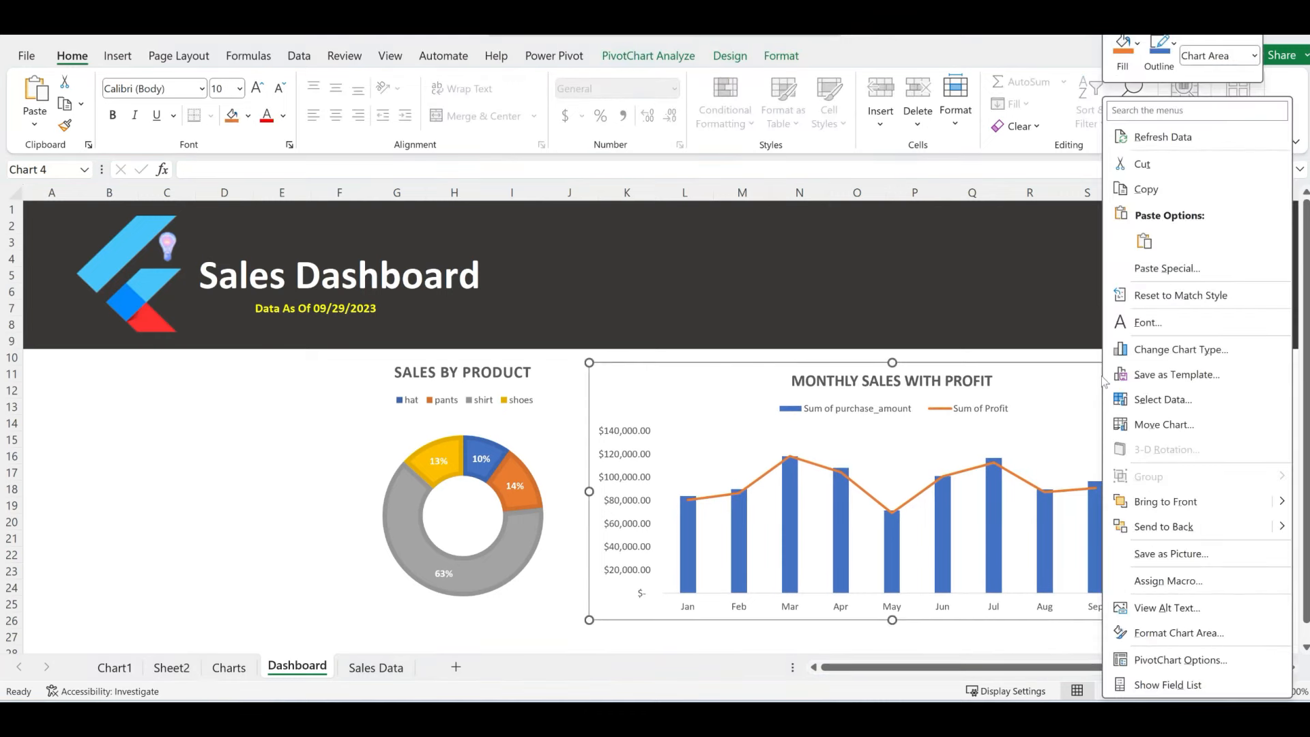
{"action": "left_click", "coordinate": [1173, 635]}
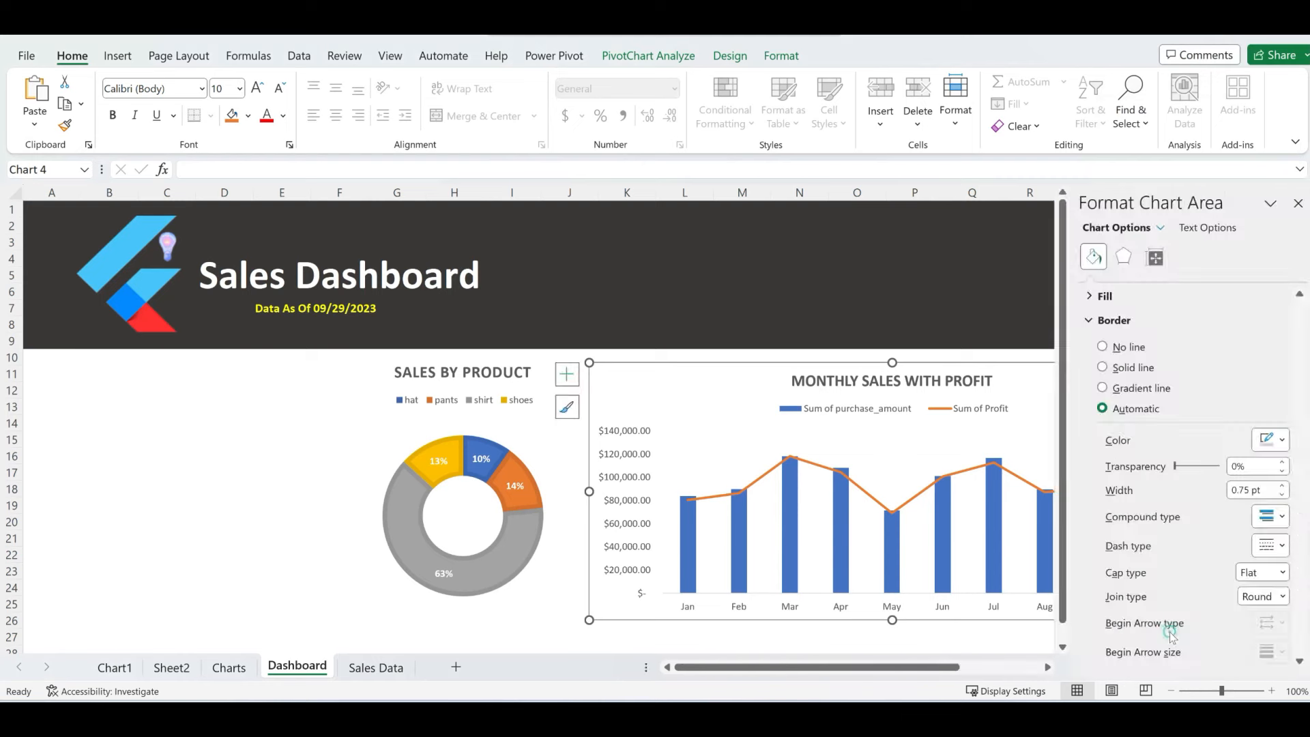
{"action": "left_click", "coordinate": [1103, 347]}
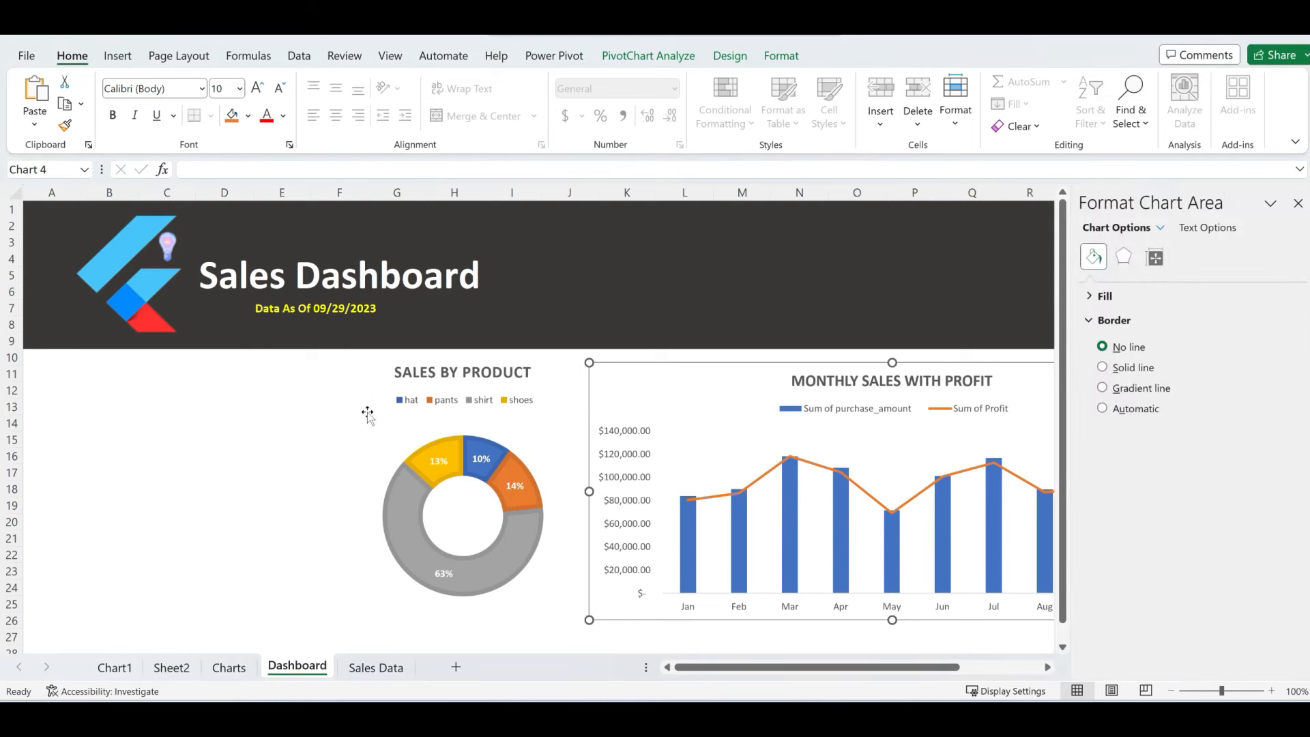
{"action": "left_click", "coordinate": [266, 408]}
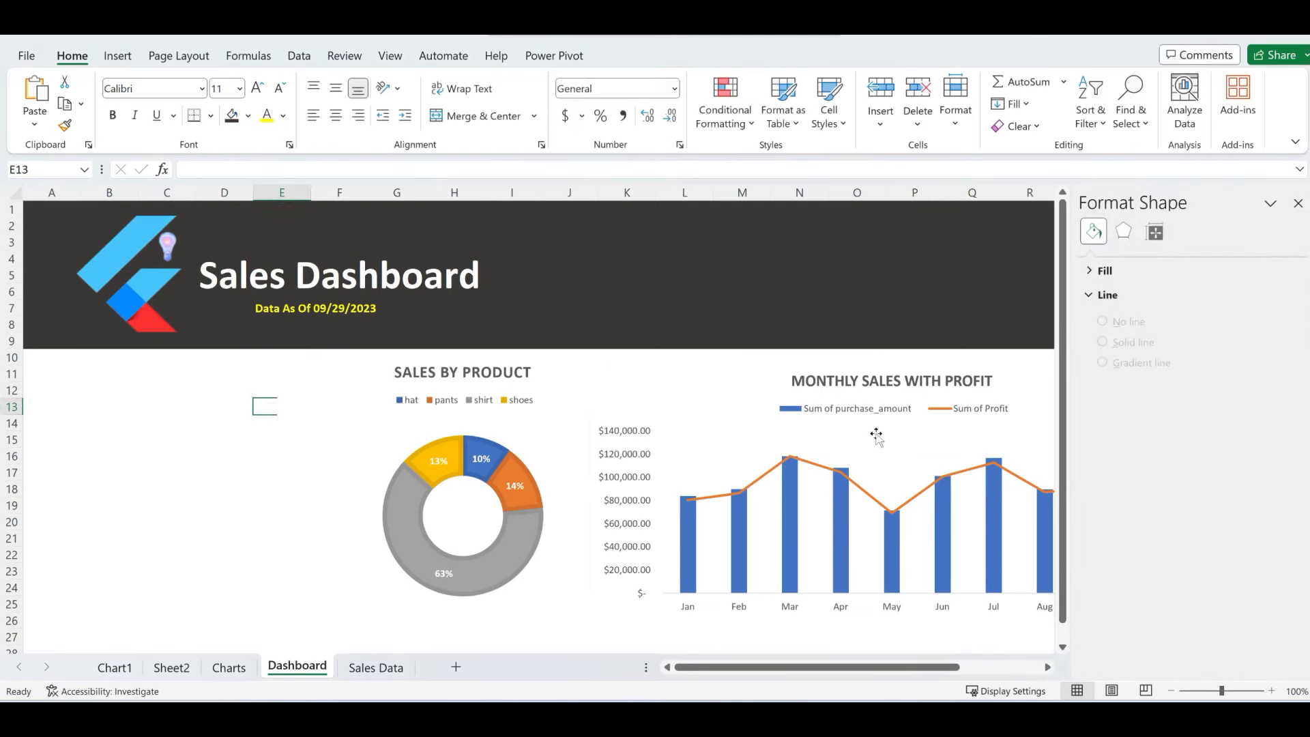
{"action": "left_click", "coordinate": [1299, 203]}
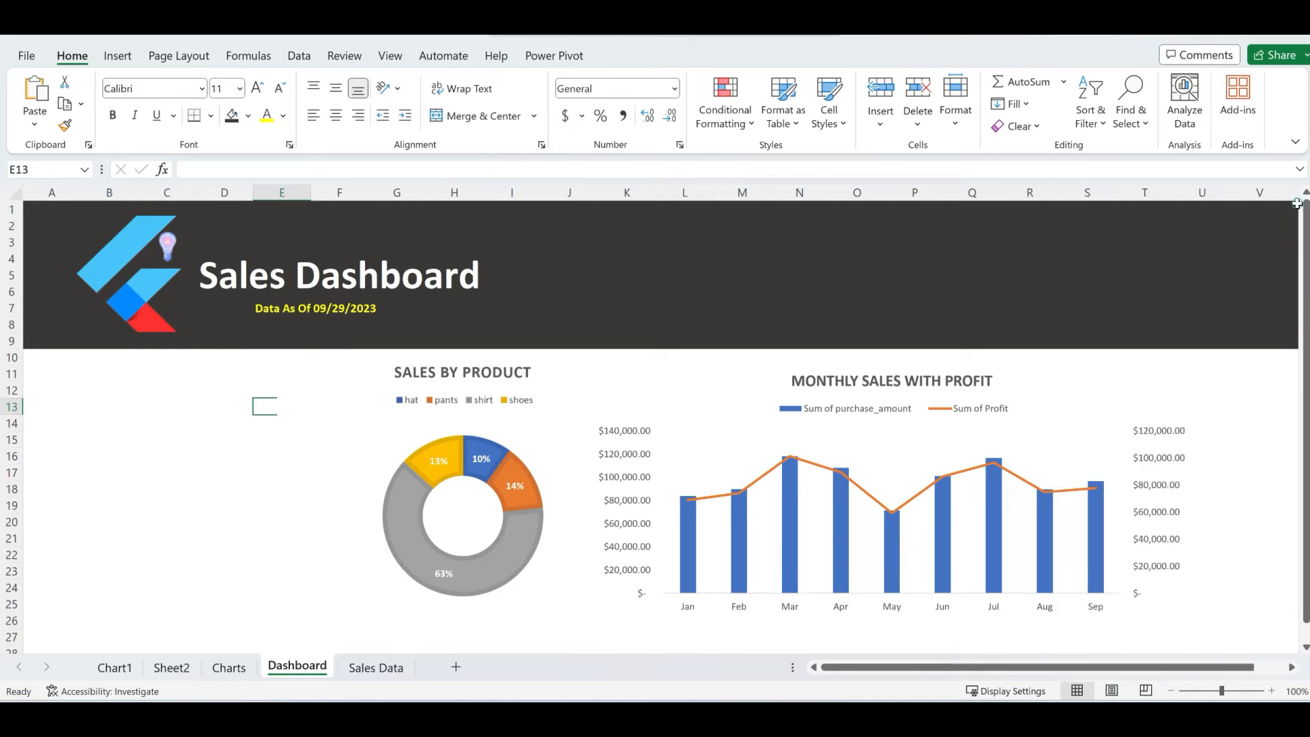
- Nudge the combo chart to line up with the donut chart's title
{"action": "left_click", "coordinate": [1060, 391]}
{"action": "left_click_drag", "start_coordinate": [1060, 391], "coordinate": [1051, 385]}
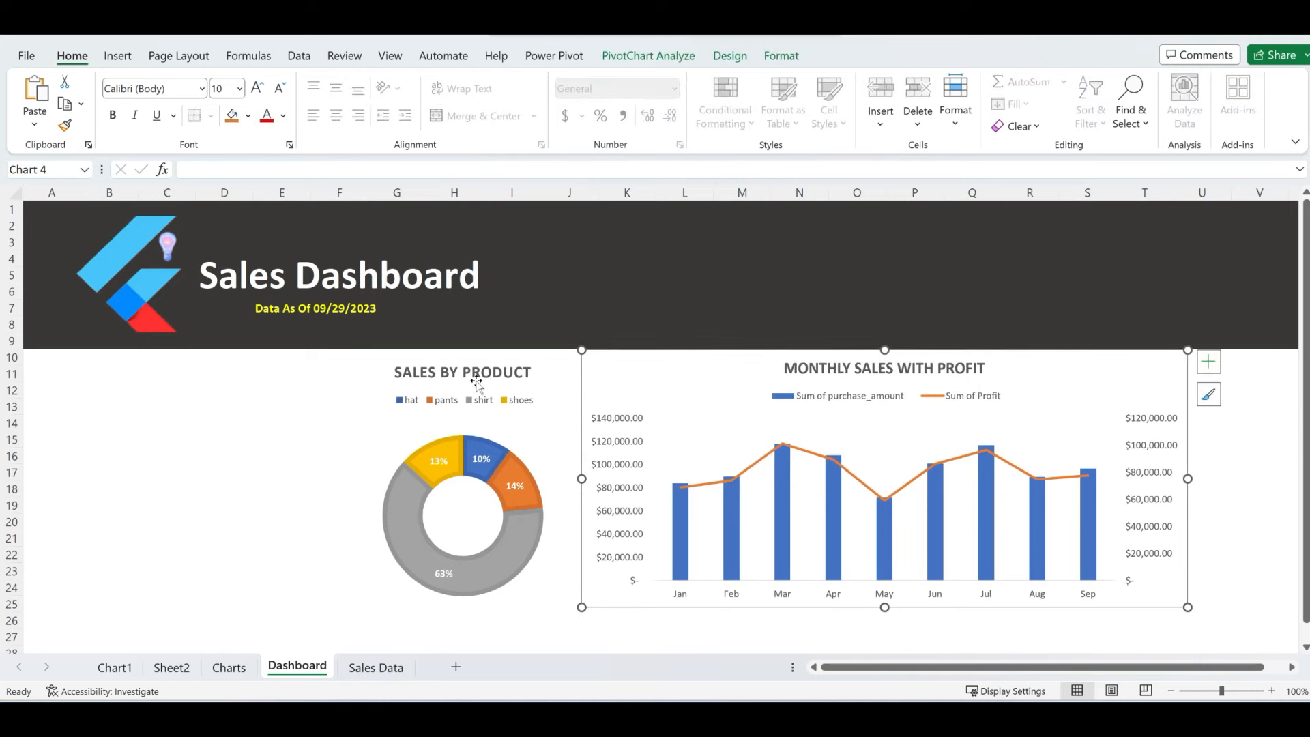
{"action": "left_click", "coordinate": [129, 452]}
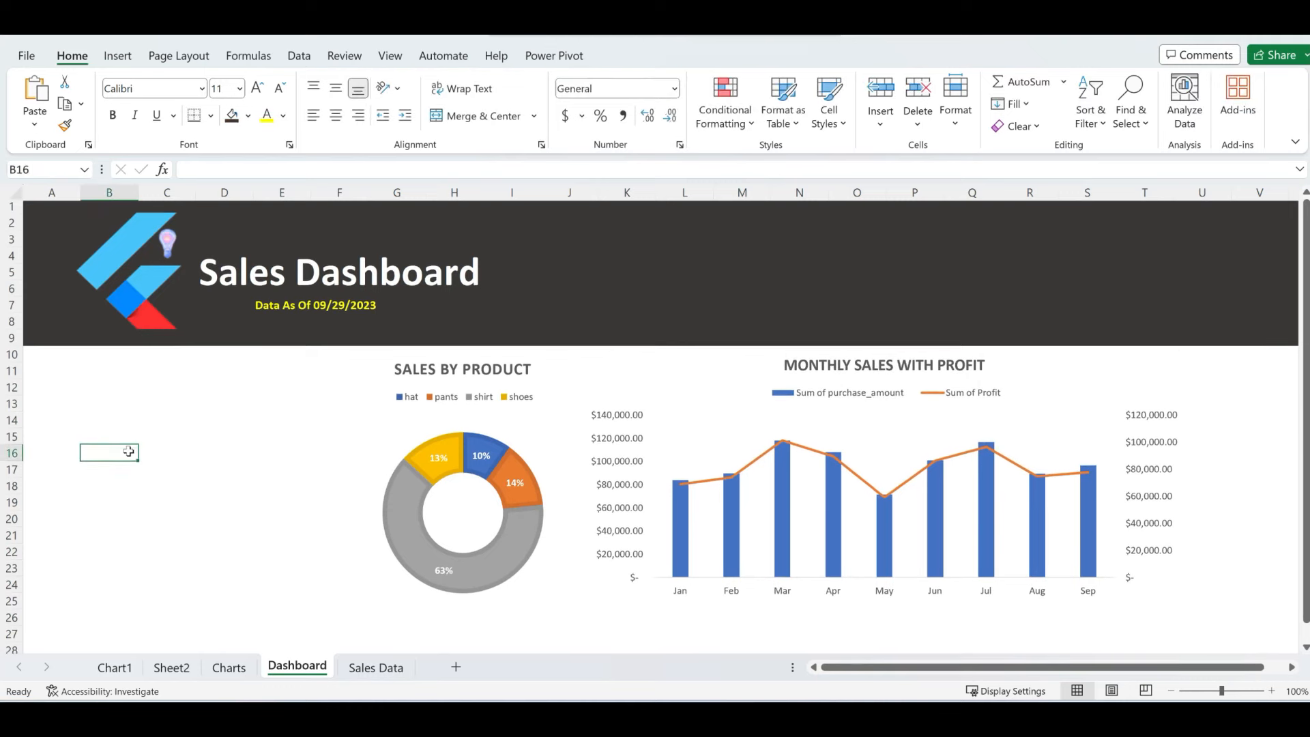
- Cut the SALES REP PERFORMANCE chart from the Charts sheet and return to the Dashboard
{"action": "scroll", "coordinate": [128, 451], "scroll_direction": "down", "scroll_amount": 3}
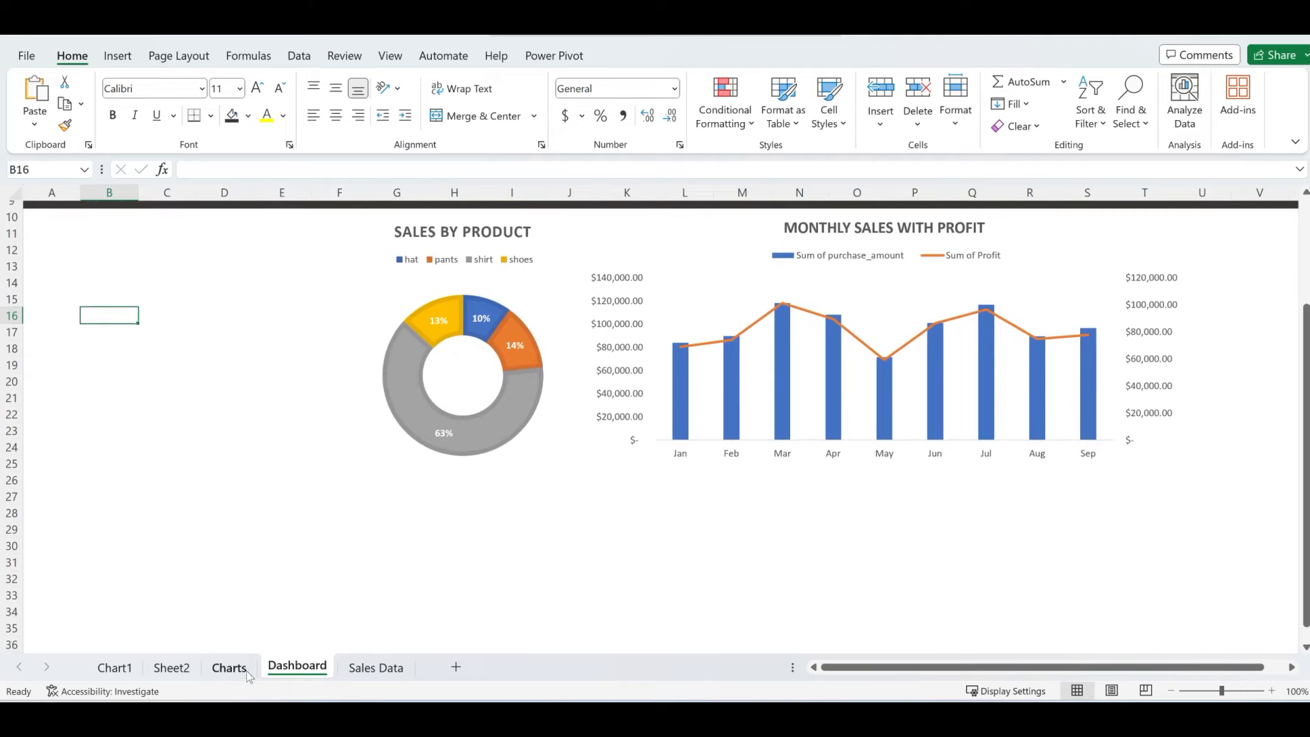
{"action": "left_click", "coordinate": [244, 669]}
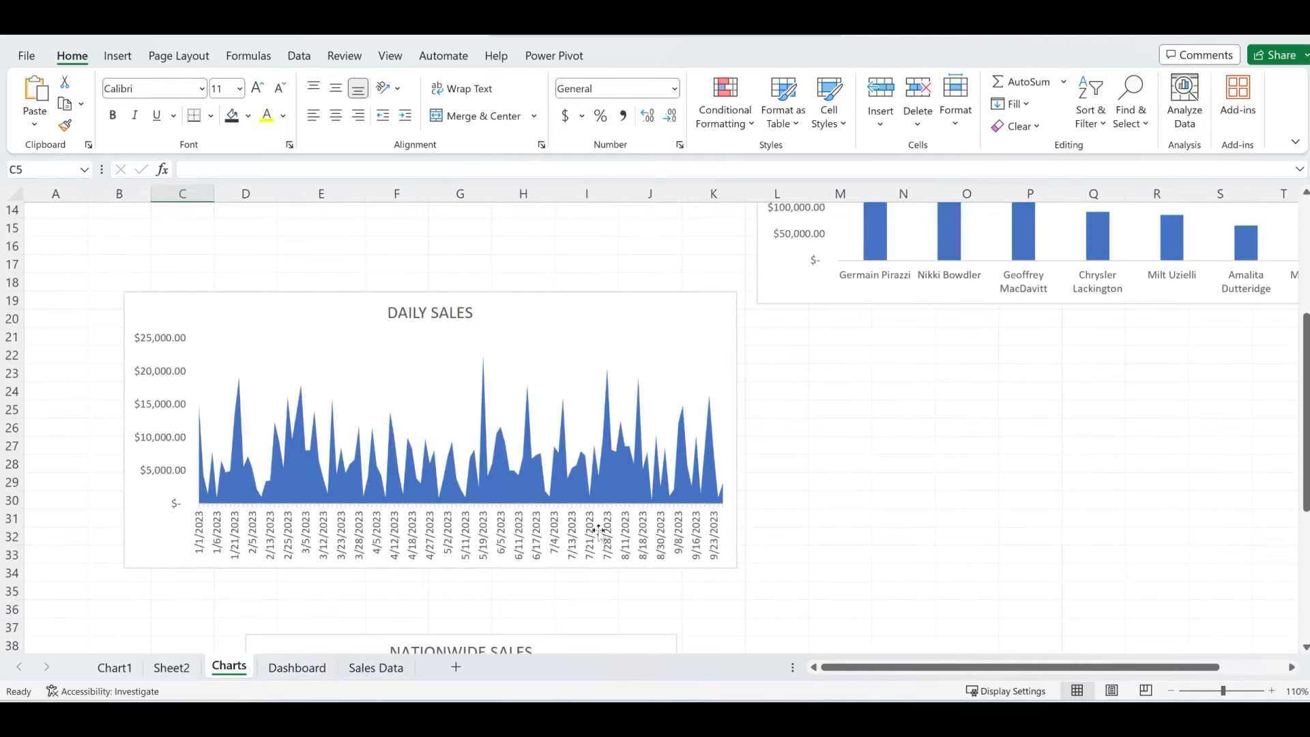
{"action": "scroll", "coordinate": [910, 477], "scroll_direction": "up", "scroll_amount": 5}
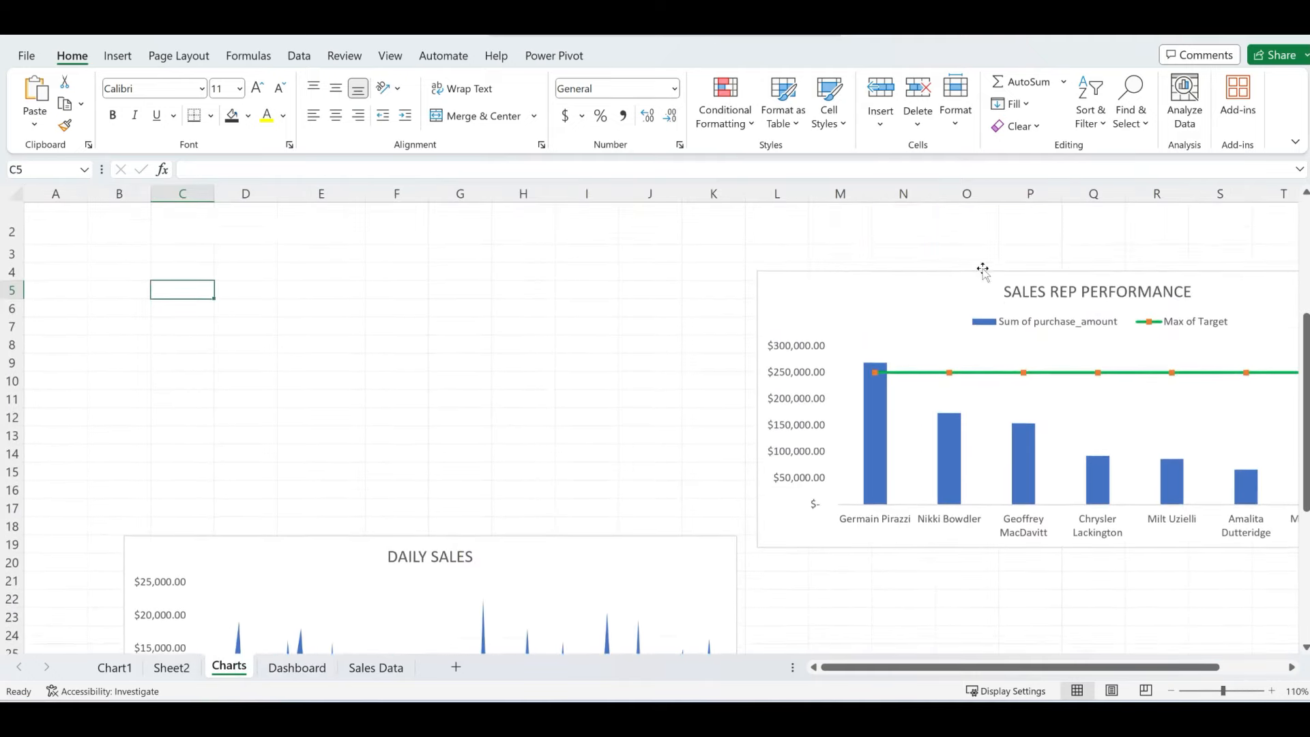
{"action": "left_click", "coordinate": [913, 302]}
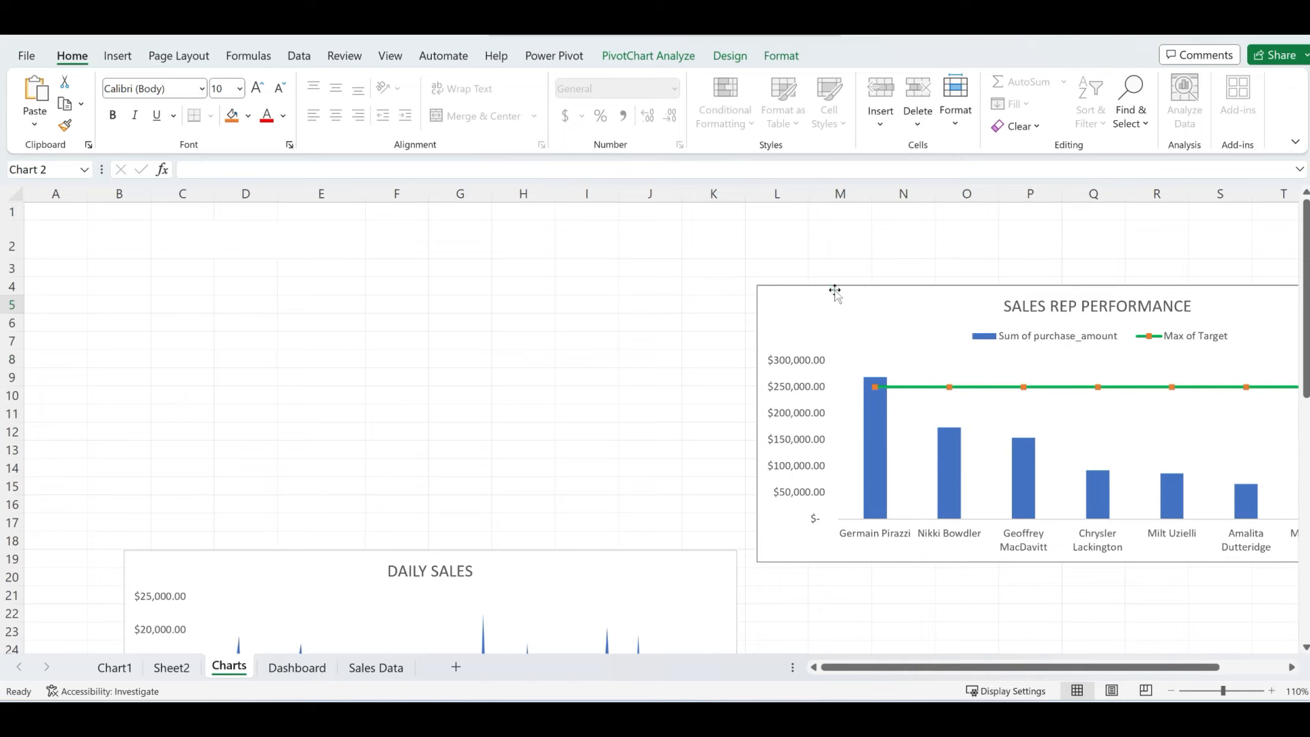
{"action": "left_click_drag", "start_coordinate": [805, 296], "coordinate": [608, 283]}
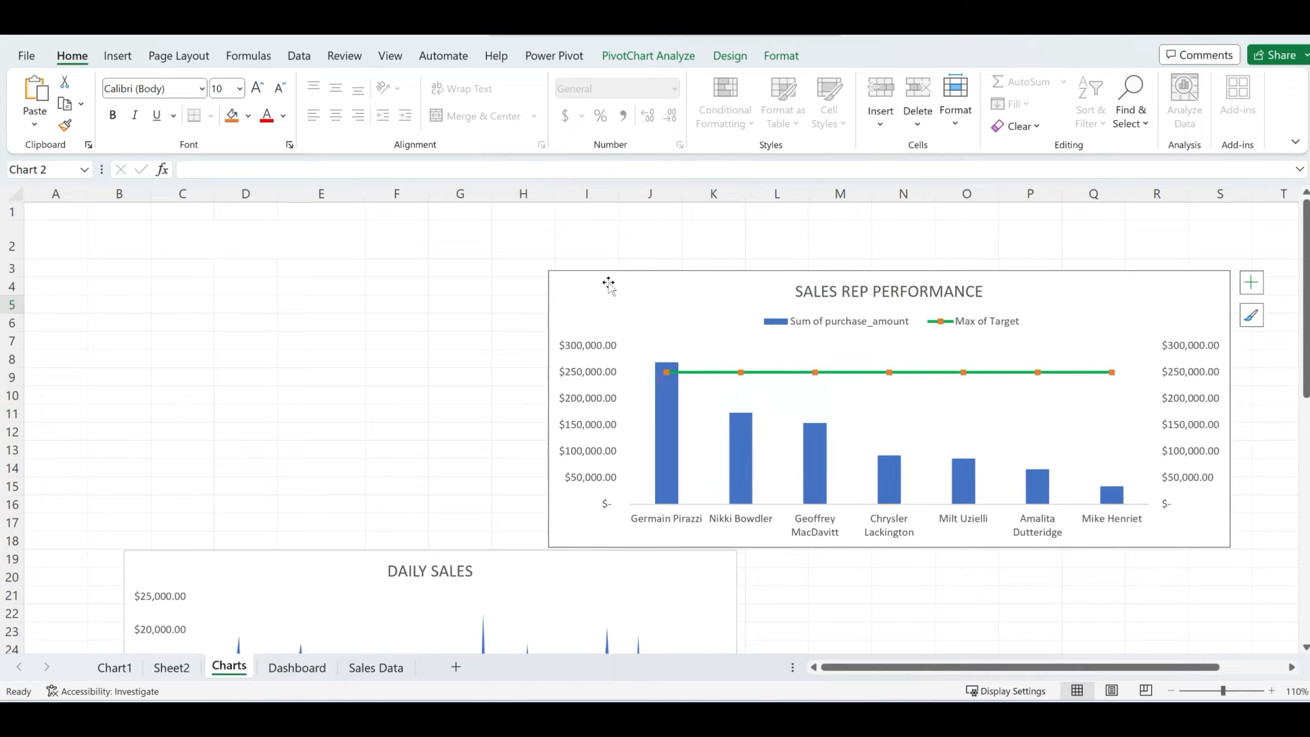
{"action": "key", "text": "ctrl+x"}
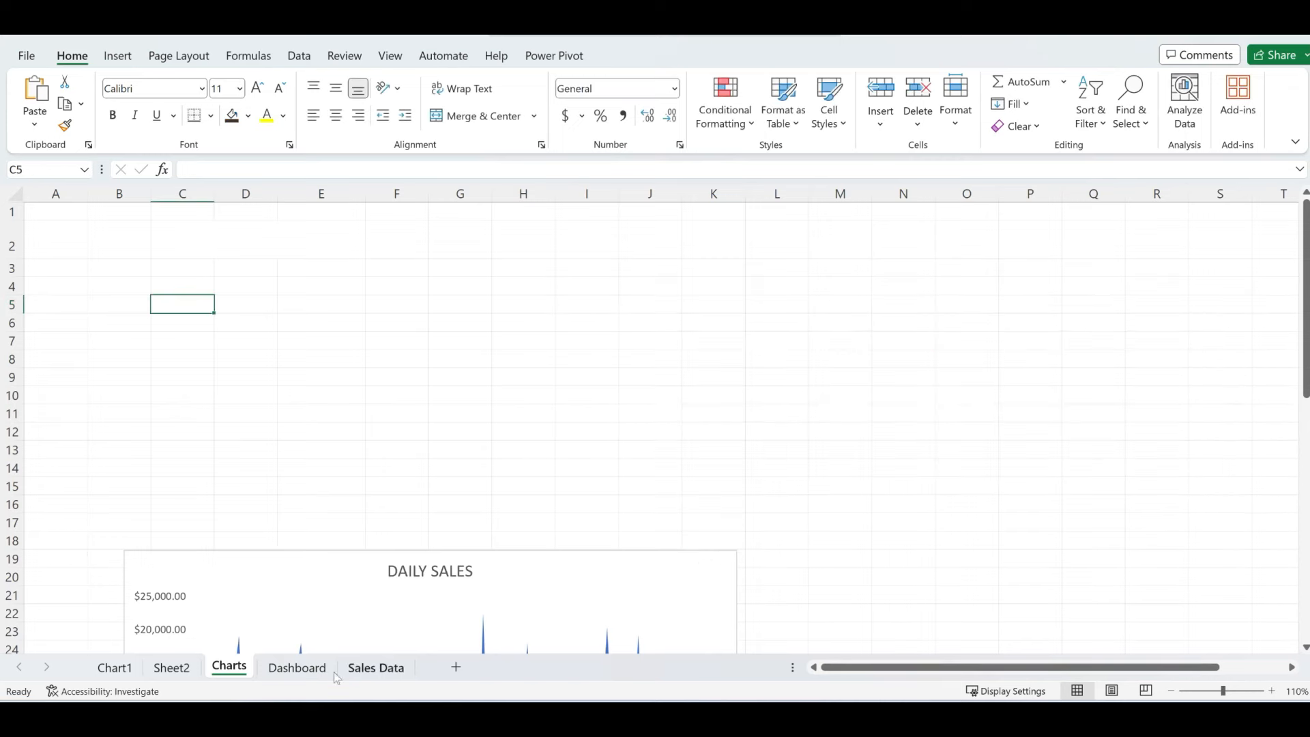
{"action": "left_click", "coordinate": [298, 668]}
- Paste the SALES REP PERFORMANCE chart below the others and shift the donut and monthly charts left
{"action": "key", "text": "ctrl+v"}
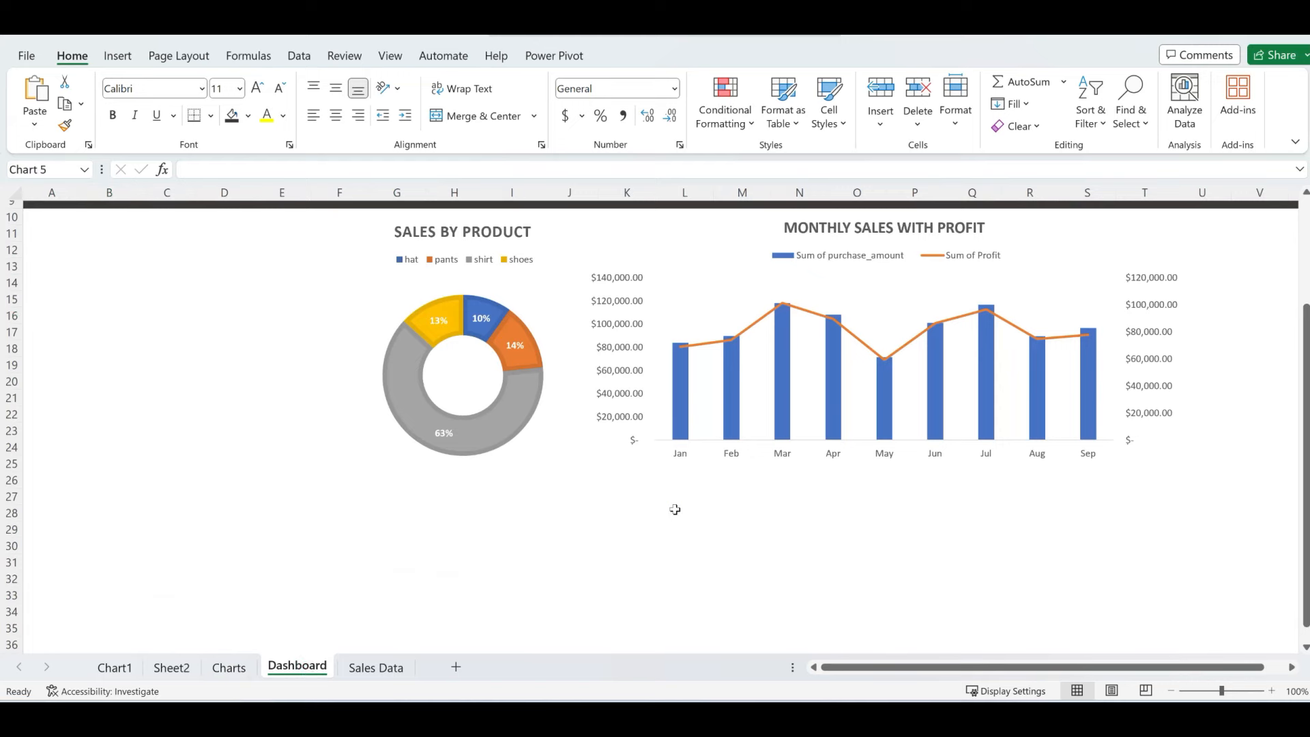
{"action": "left_click_drag", "start_coordinate": [535, 319], "coordinate": [820, 498]}
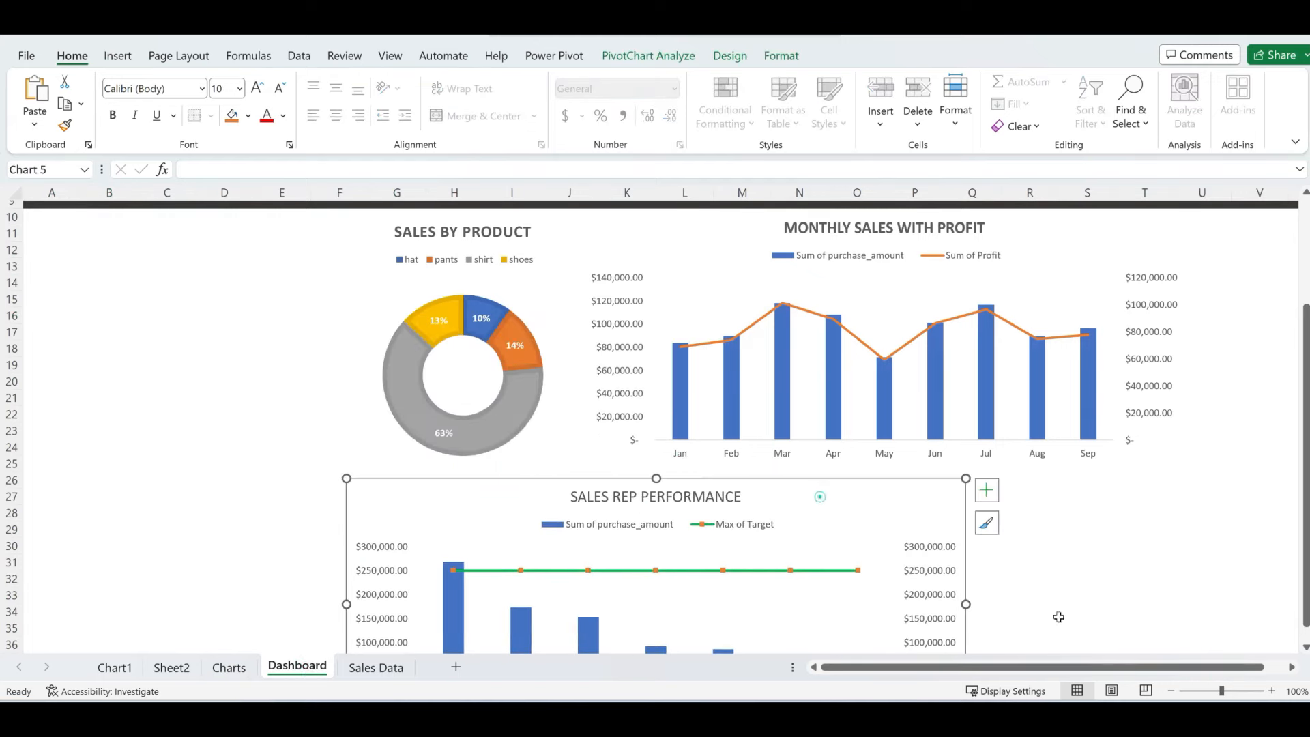
{"action": "left_click", "coordinate": [1172, 691]}
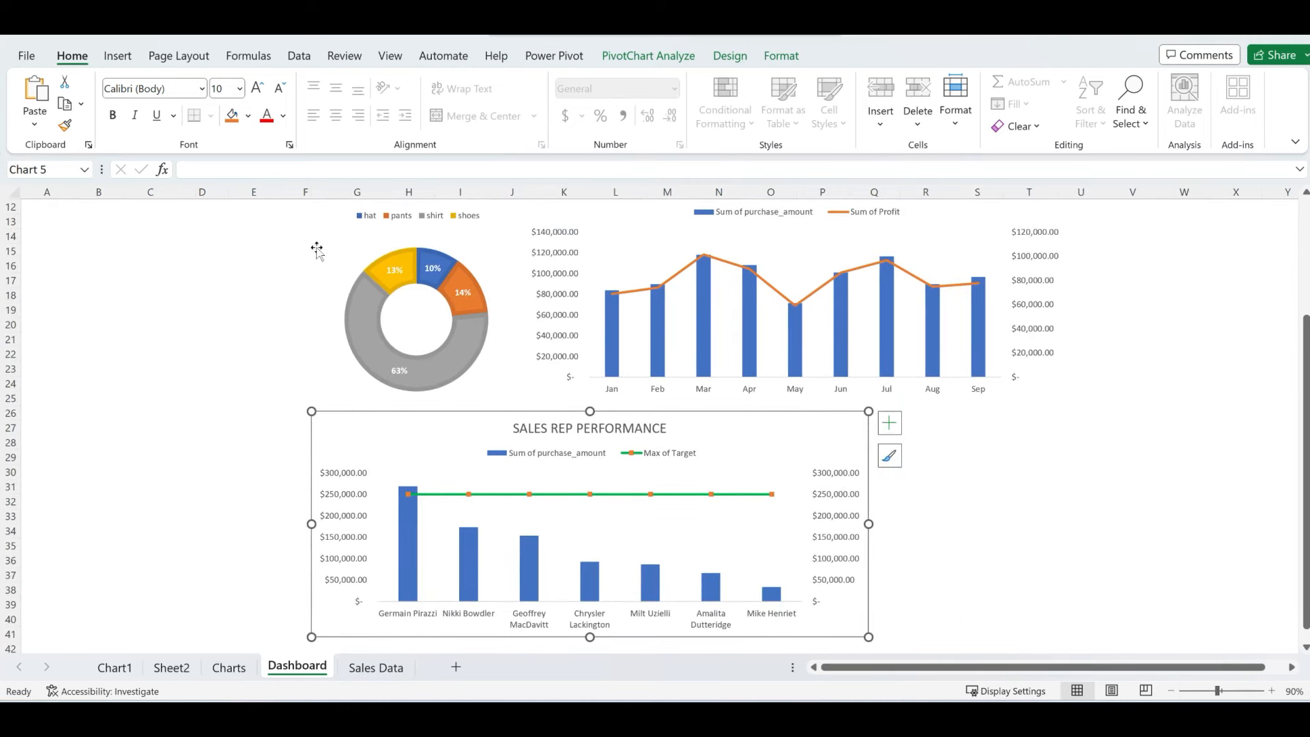
{"action": "left_click_drag", "start_coordinate": [348, 235], "coordinate": [225, 246]}
{"action": "left_click_drag", "start_coordinate": [617, 213], "coordinate": [535, 213]}
- Nudge the logo left, widen column H to fit the full title, and shift the monthly chart left
{"action": "scroll", "coordinate": [1156, 372], "scroll_direction": "up", "scroll_amount": 2}
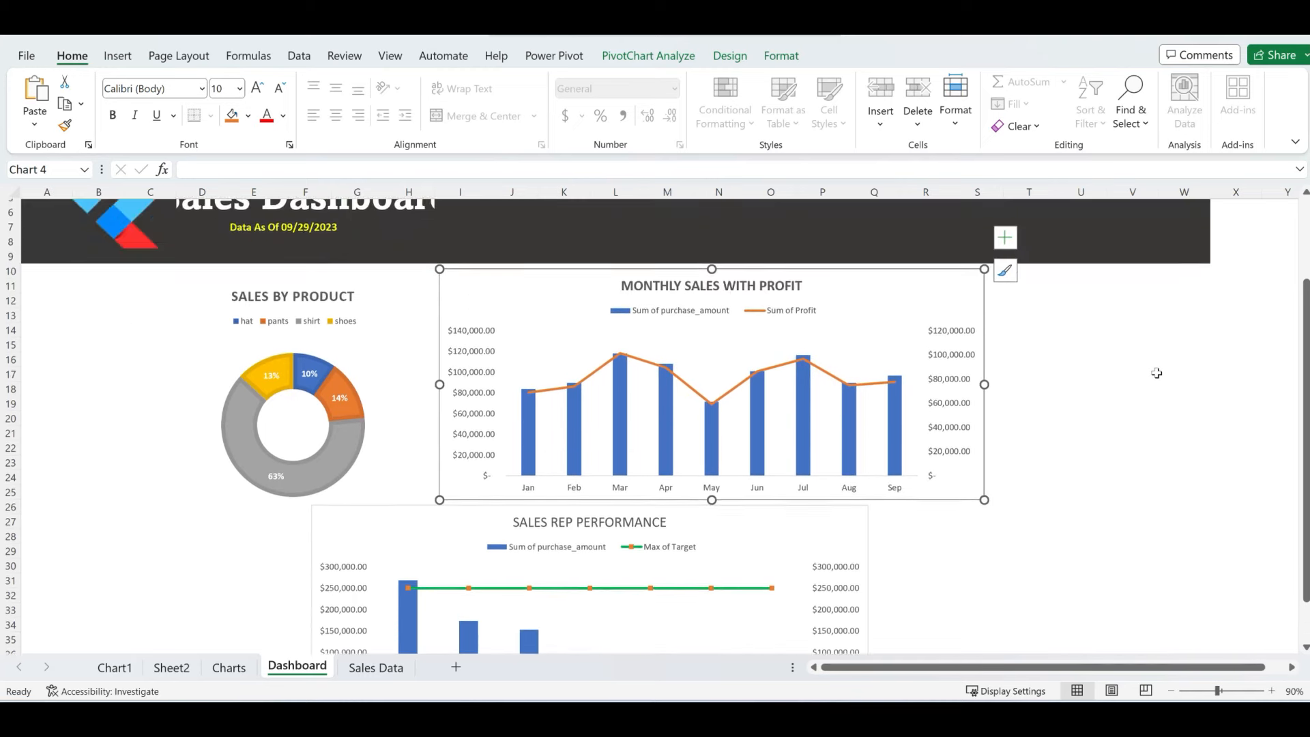
{"action": "scroll", "coordinate": [1156, 373], "scroll_direction": "up", "scroll_amount": 3}
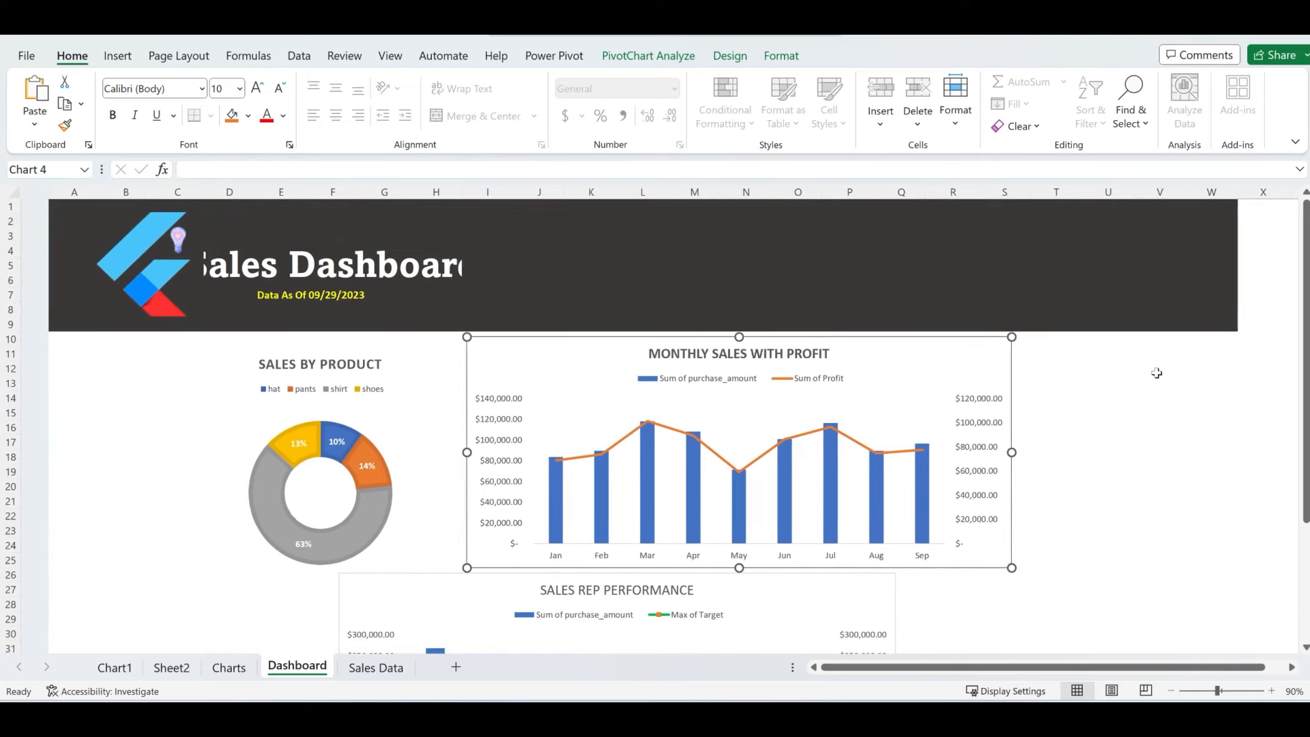
{"action": "scroll", "coordinate": [1156, 373], "scroll_direction": "right", "scroll_amount": 1}
{"action": "left_click_drag", "start_coordinate": [127, 265], "coordinate": [107, 263]}
{"action": "left_click", "coordinate": [201, 267]}
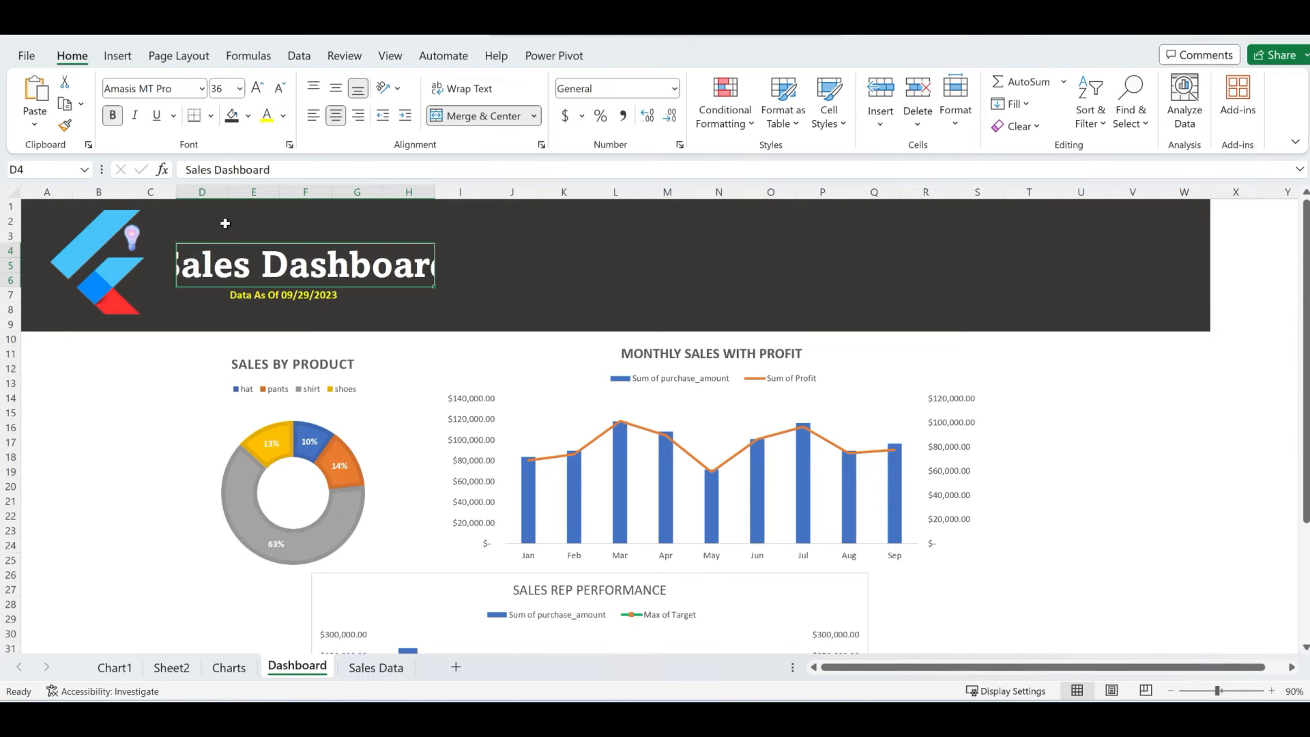
{"action": "left_click_drag", "start_coordinate": [432, 196], "coordinate": [463, 197]}
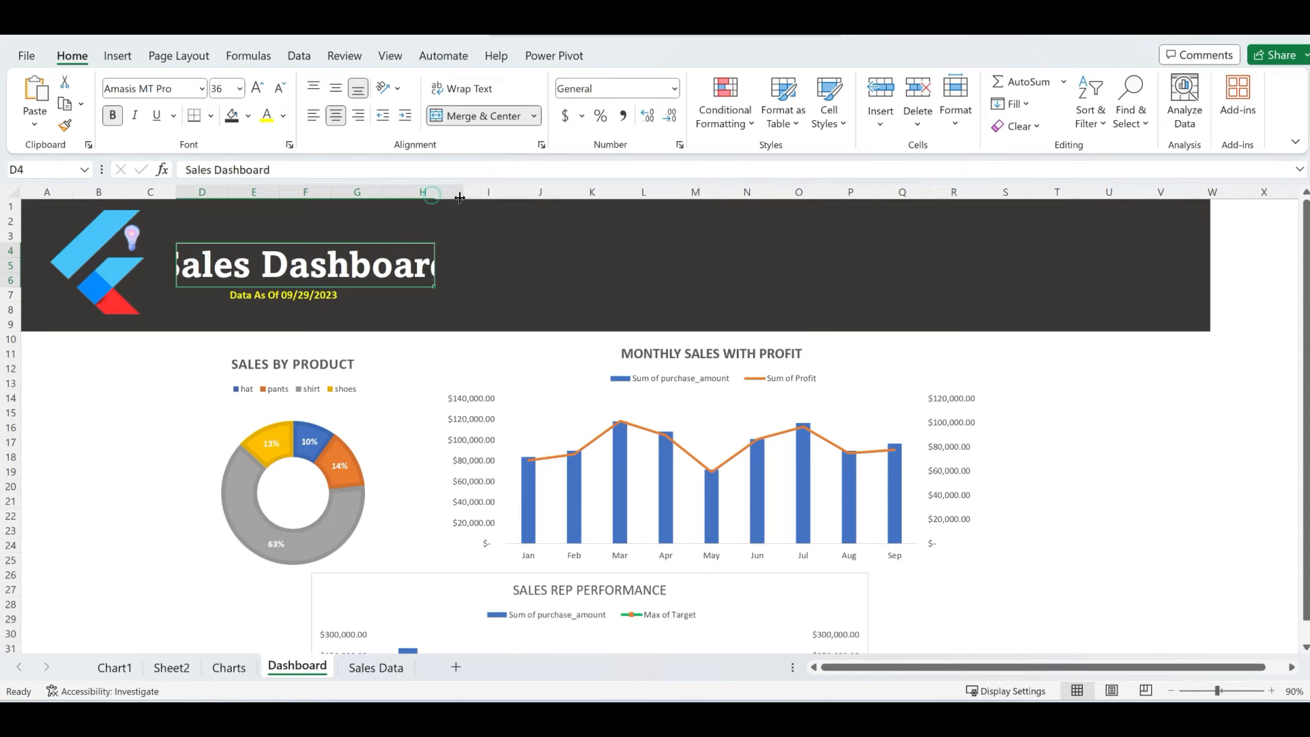
{"action": "left_click", "coordinate": [544, 357]}
{"action": "left_click_drag", "start_coordinate": [547, 358], "coordinate": [485, 366]}
- Move the Sales Rep Performance chart up beside the monthly chart and shrink it
{"action": "left_click_drag", "start_coordinate": [778, 581], "coordinate": [1182, 377]}
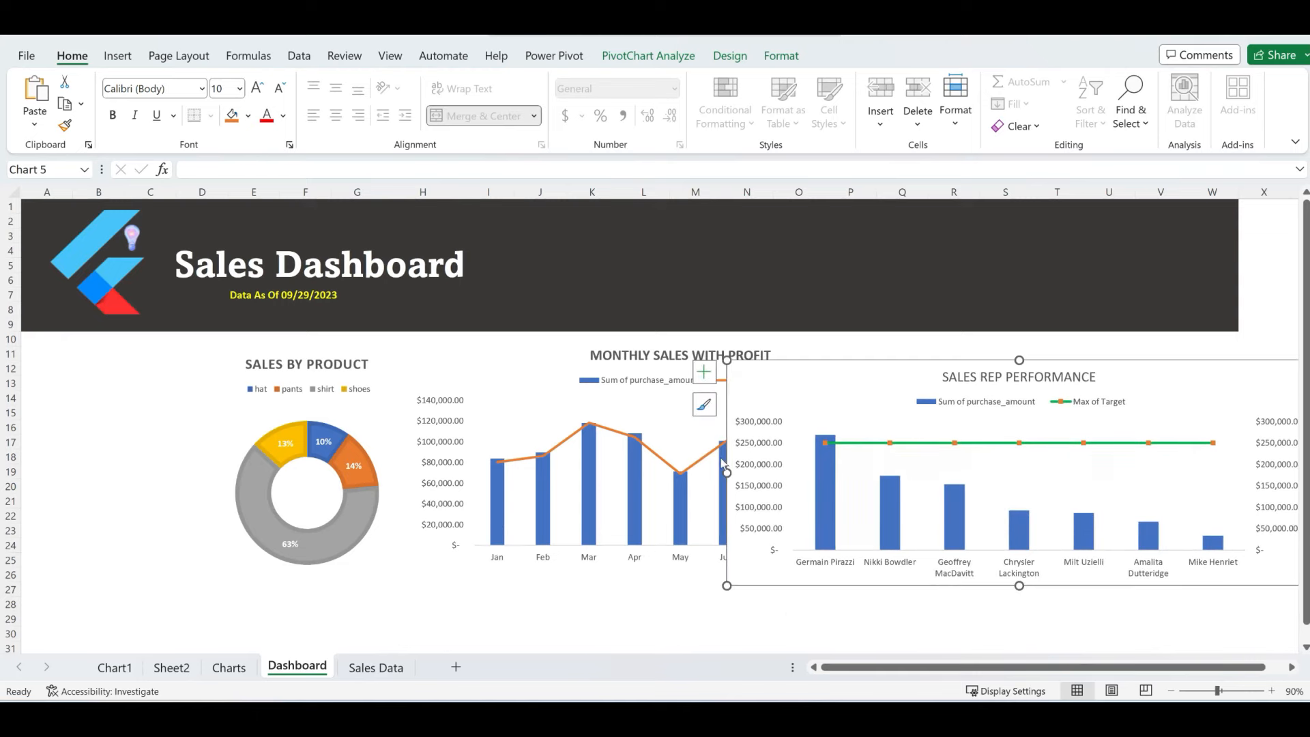
{"action": "left_click_drag", "start_coordinate": [908, 378], "coordinate": [758, 369]}
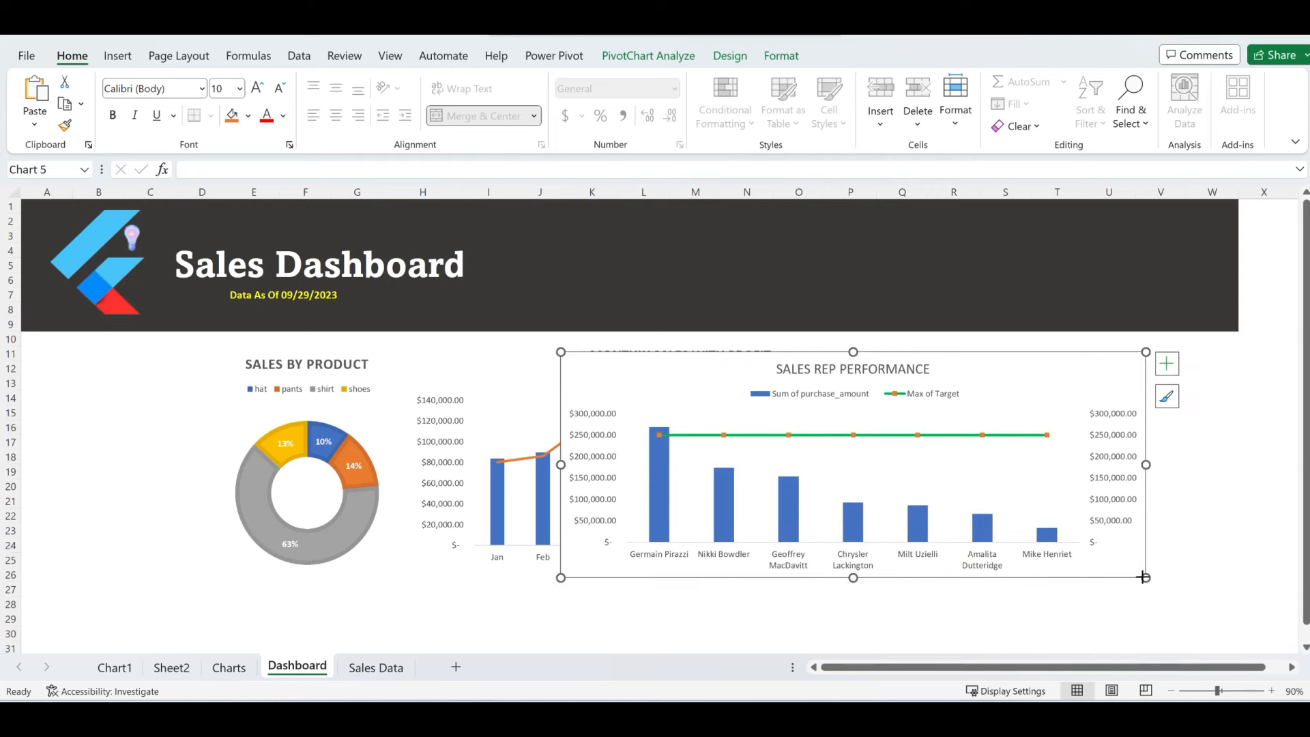
{"action": "left_click_drag", "start_coordinate": [1143, 577], "coordinate": [1060, 557]}
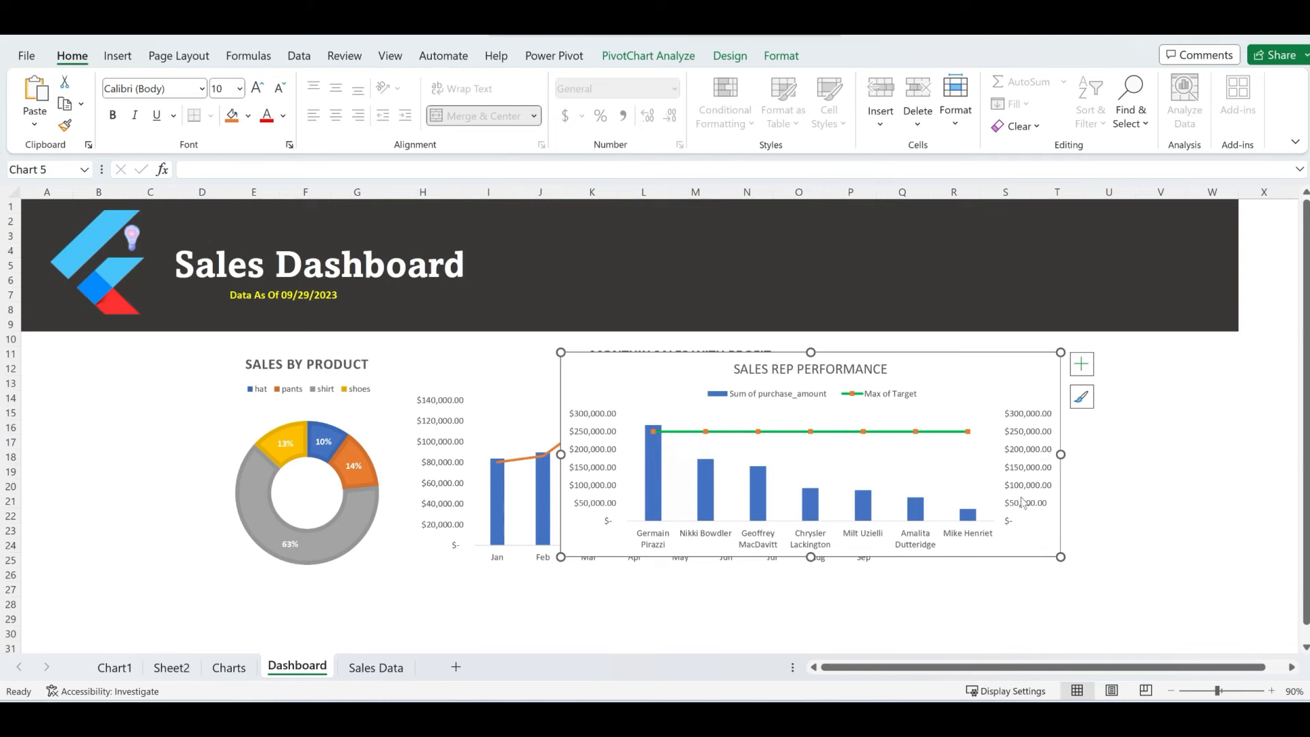
- Remove the chart's secondary vertical axis and place it right of the monthly chart
{"action": "left_click", "coordinate": [1081, 364]}
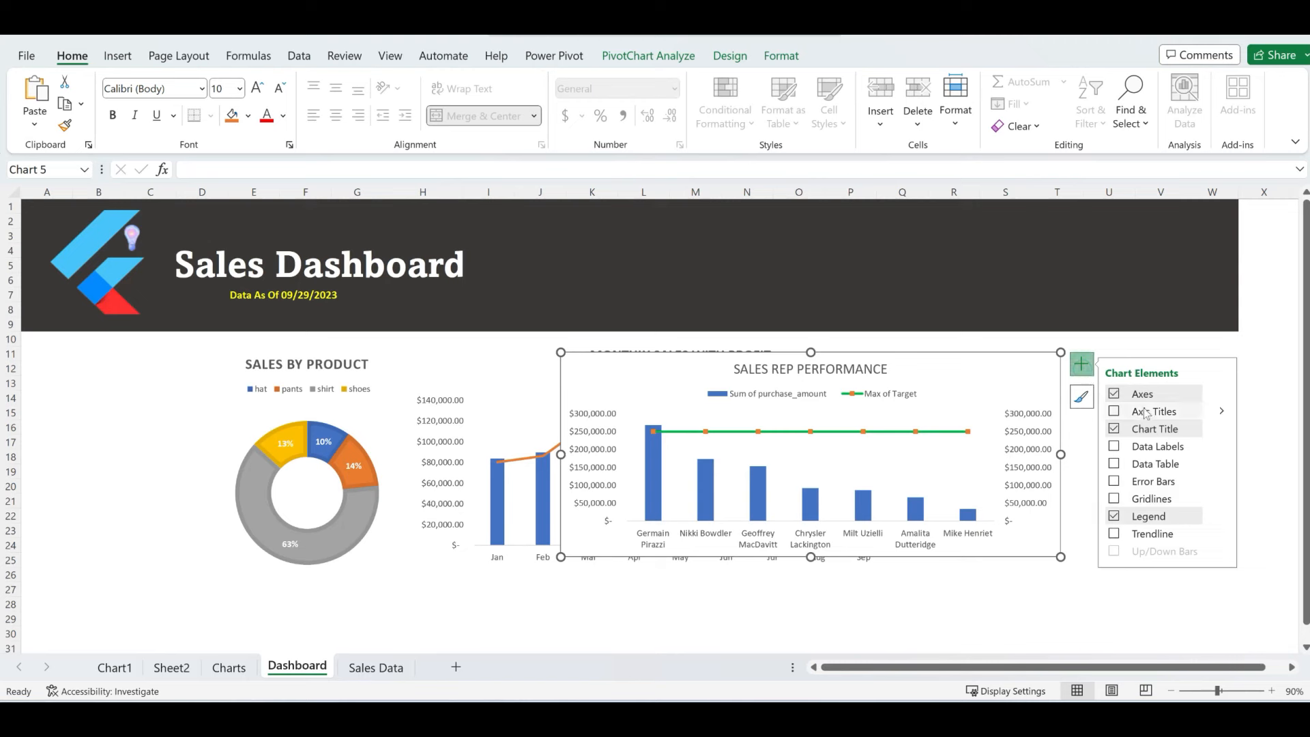
{"action": "left_click", "coordinate": [1221, 398]}
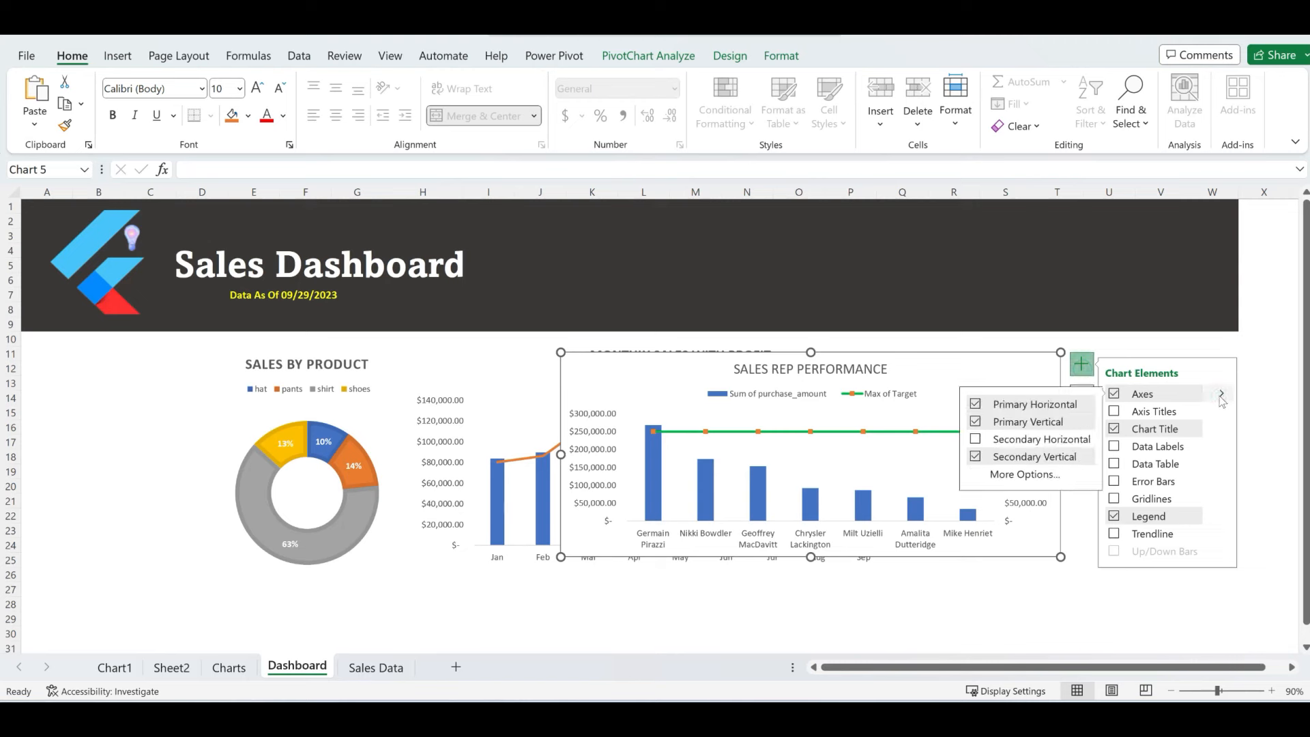
{"action": "left_click", "coordinate": [976, 457]}
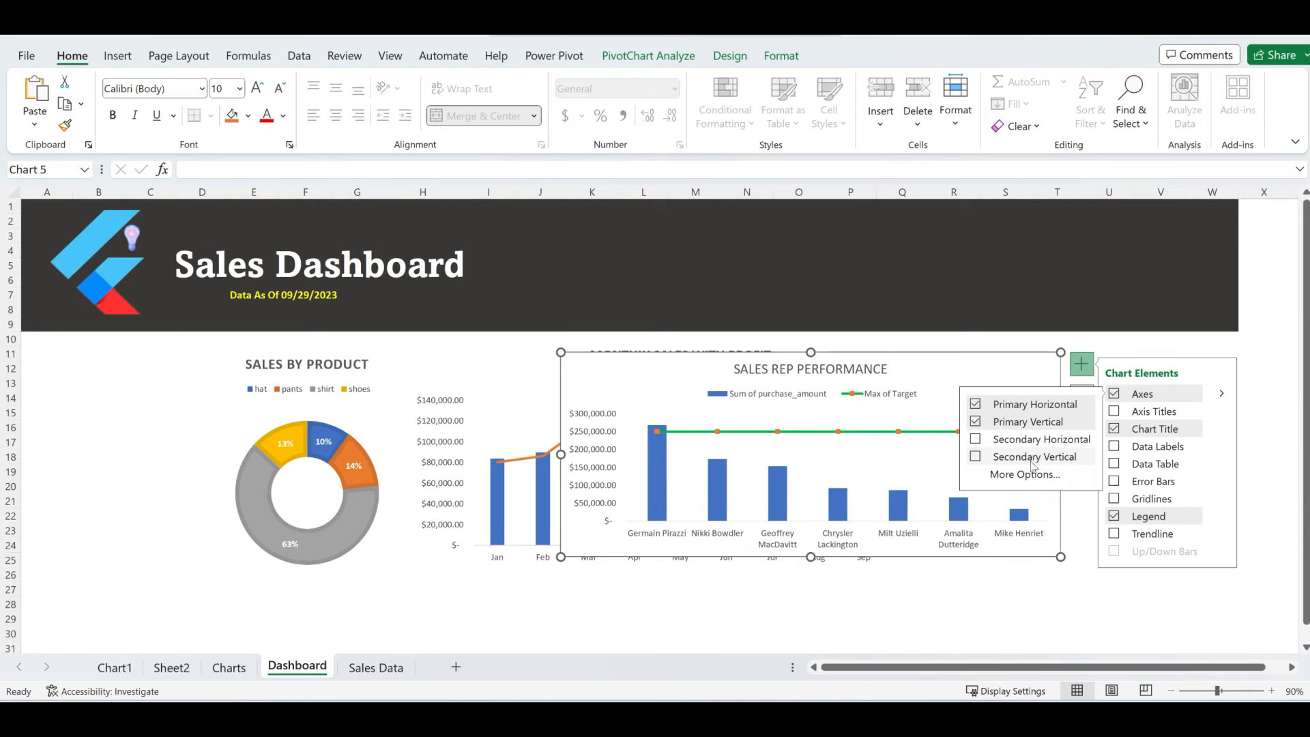
{"action": "left_click", "coordinate": [1056, 614]}
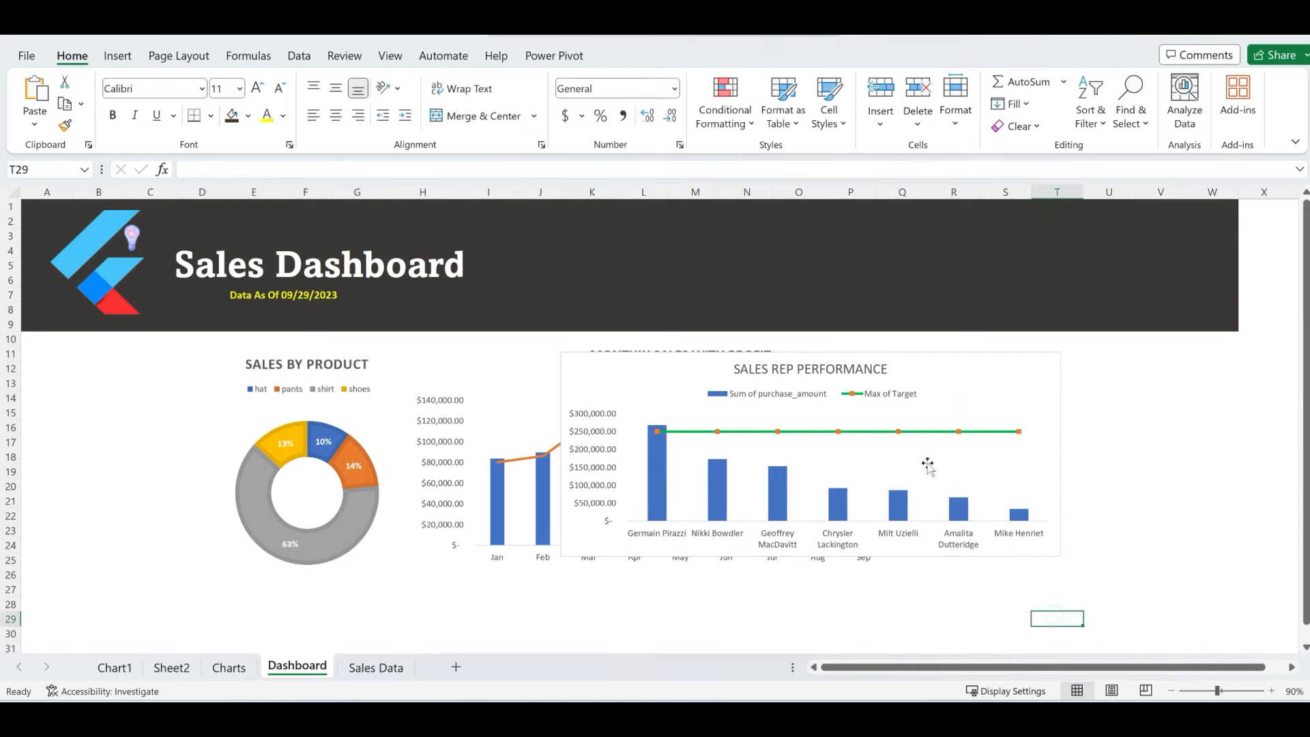
{"action": "left_click_drag", "start_coordinate": [915, 369], "coordinate": [1261, 360]}
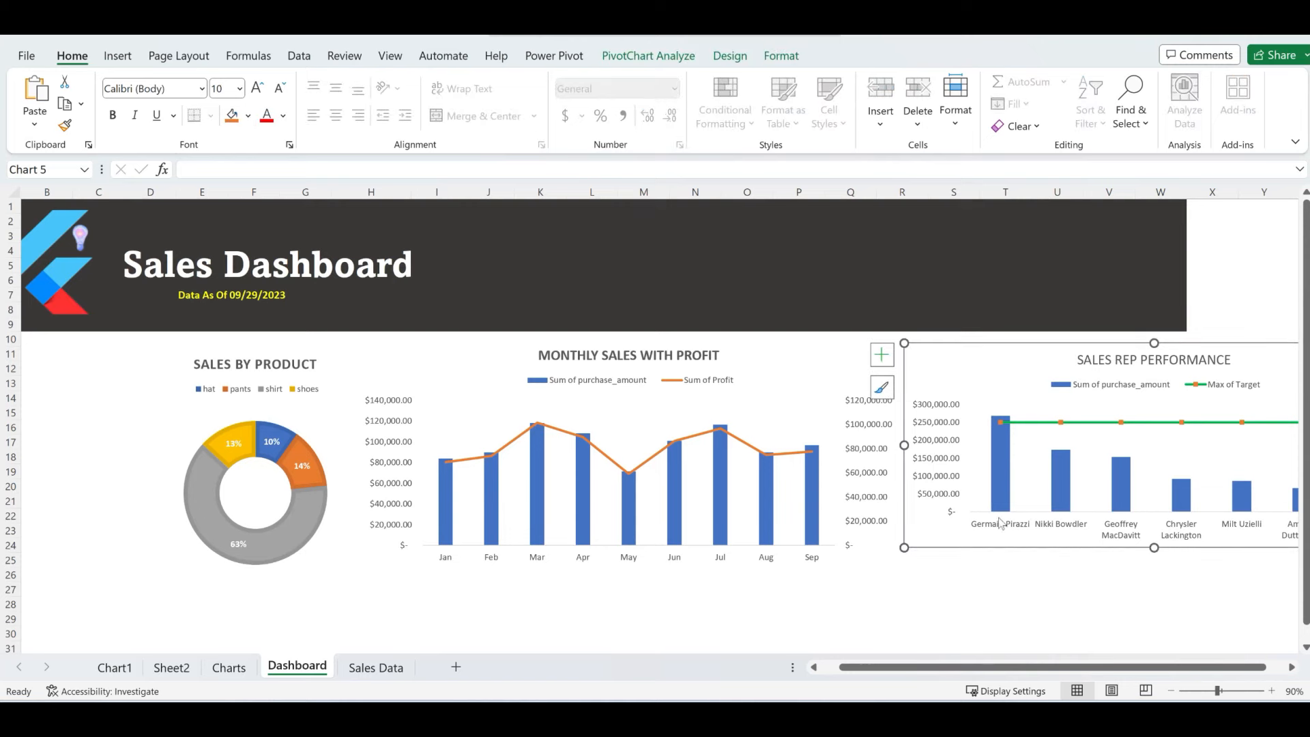
- Fill X1:Y9 with the banner's dark colour so the header spans columns X and Y
{"action": "left_click", "coordinate": [743, 638]}
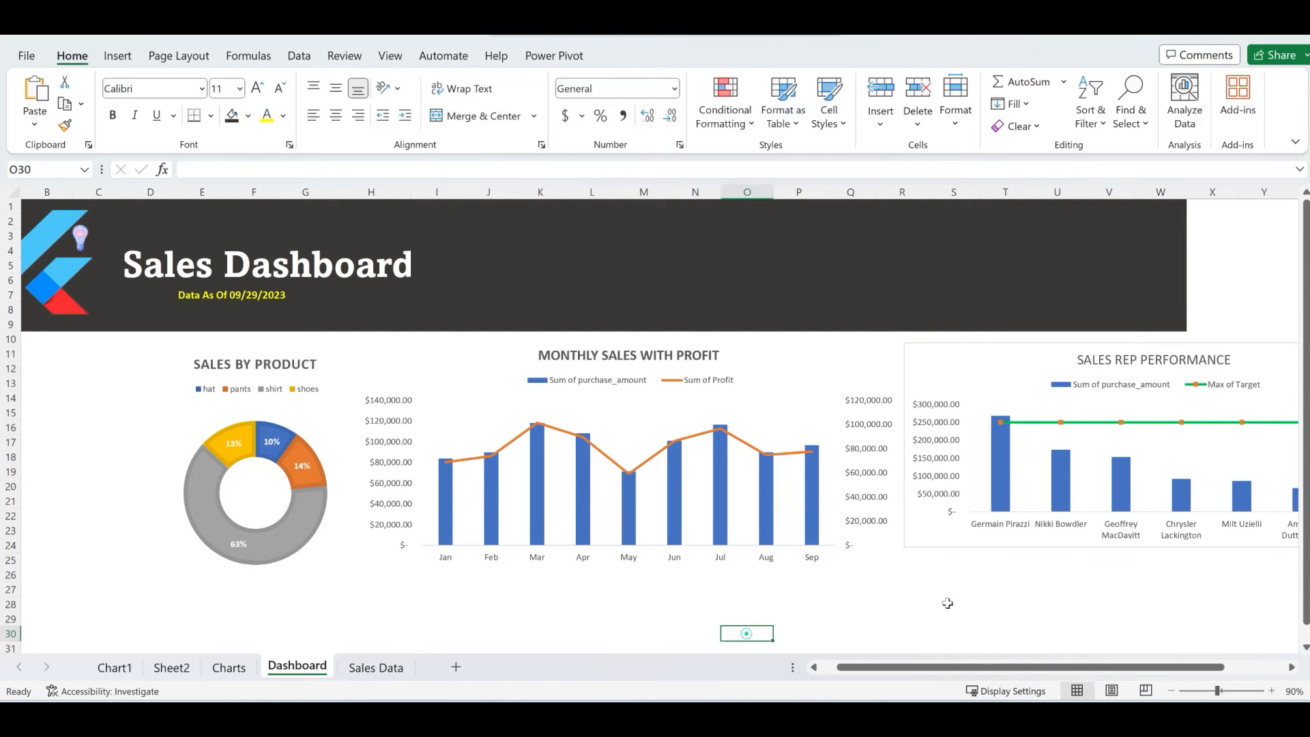
{"action": "scroll", "coordinate": [722, 299], "scroll_direction": "left", "scroll_amount": 2}
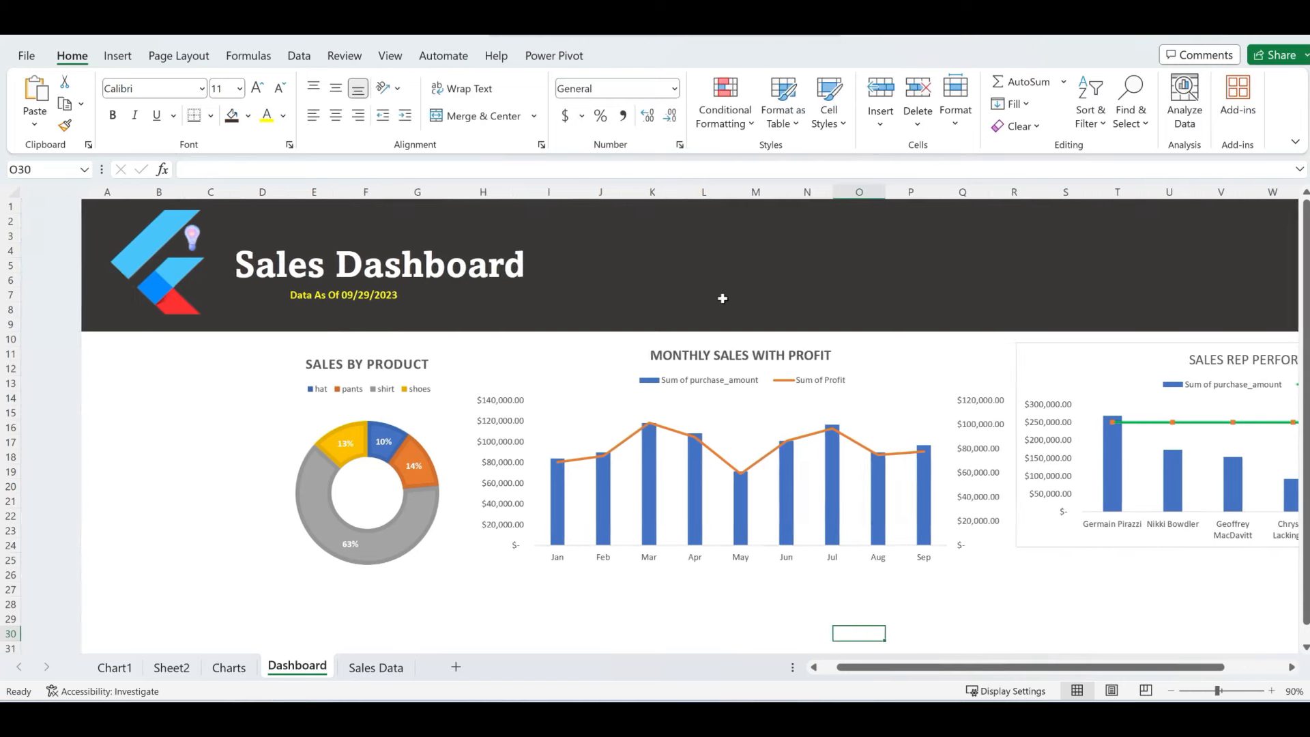
{"action": "scroll", "coordinate": [723, 299], "scroll_direction": "right", "scroll_amount": 2}
{"action": "left_click_drag", "start_coordinate": [1196, 207], "coordinate": [1250, 315]}
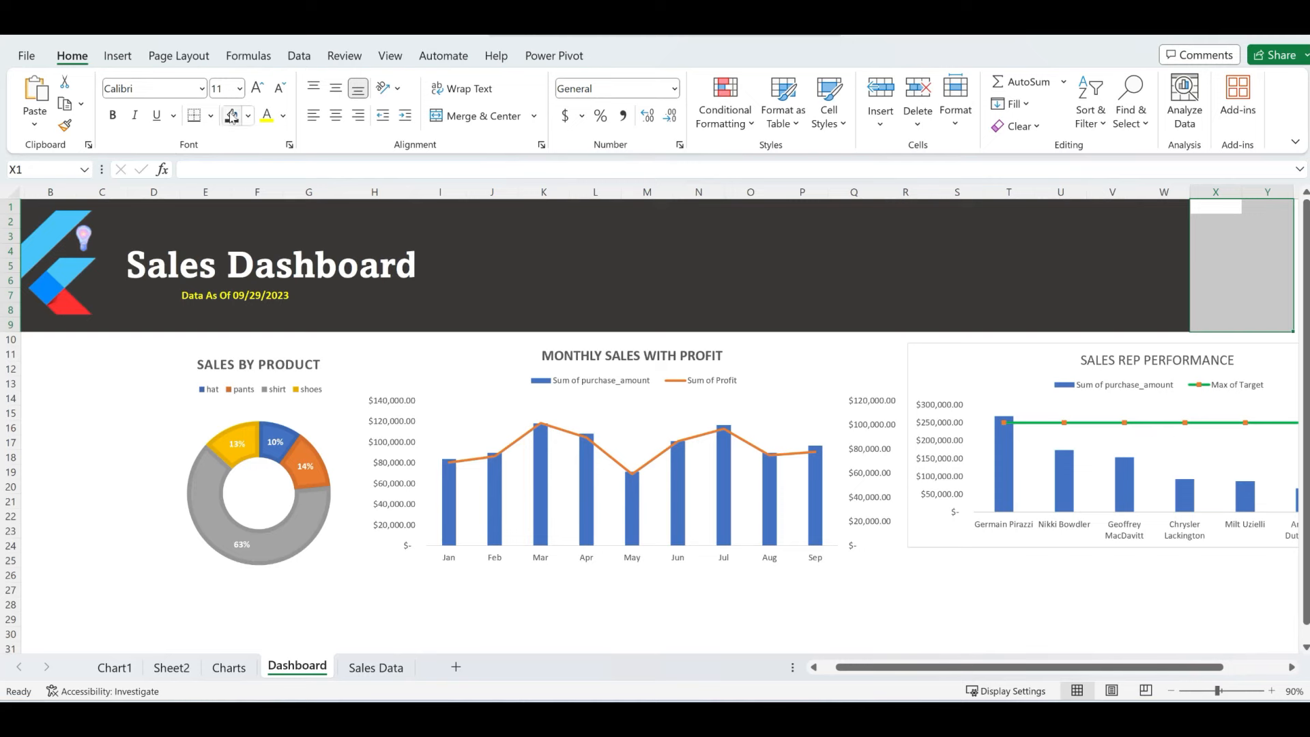
{"action": "left_click", "coordinate": [952, 276]}
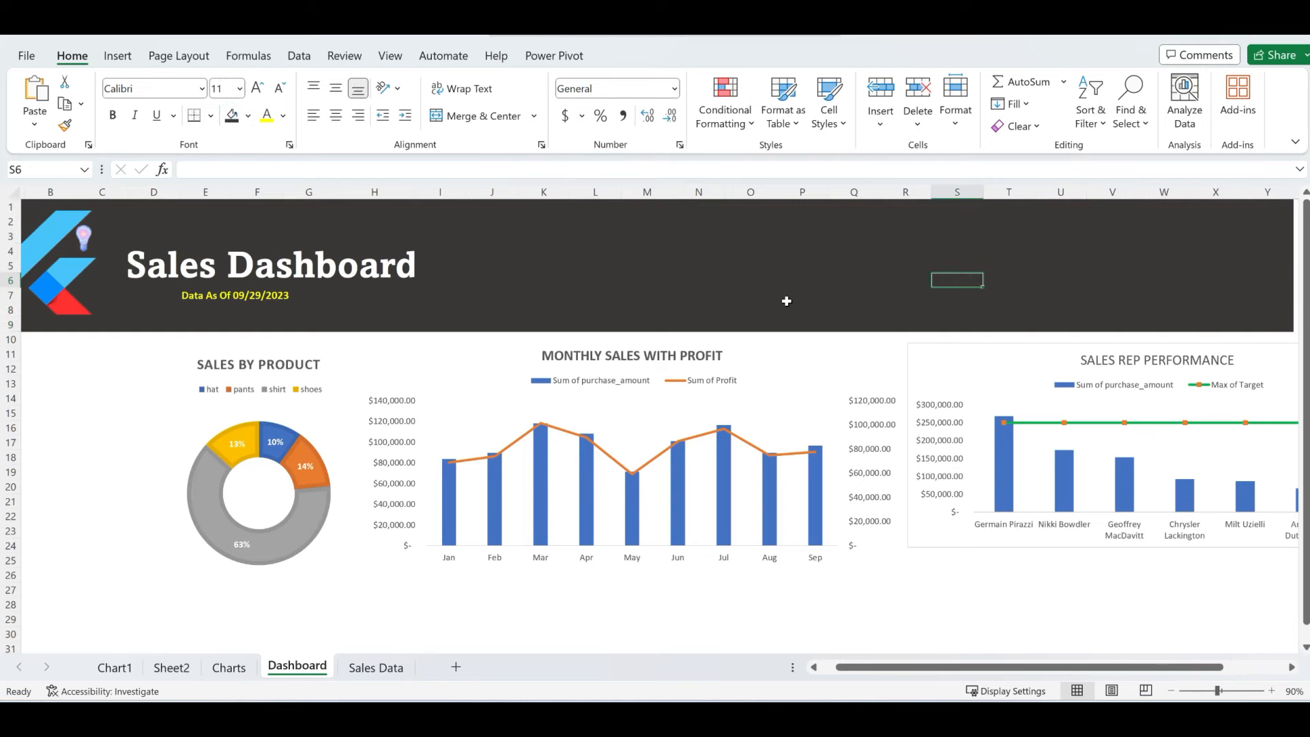
{"action": "scroll", "coordinate": [668, 433], "scroll_direction": "left", "scroll_amount": 1}
{"action": "scroll", "coordinate": [683, 443], "scroll_direction": "down", "scroll_amount": 2}
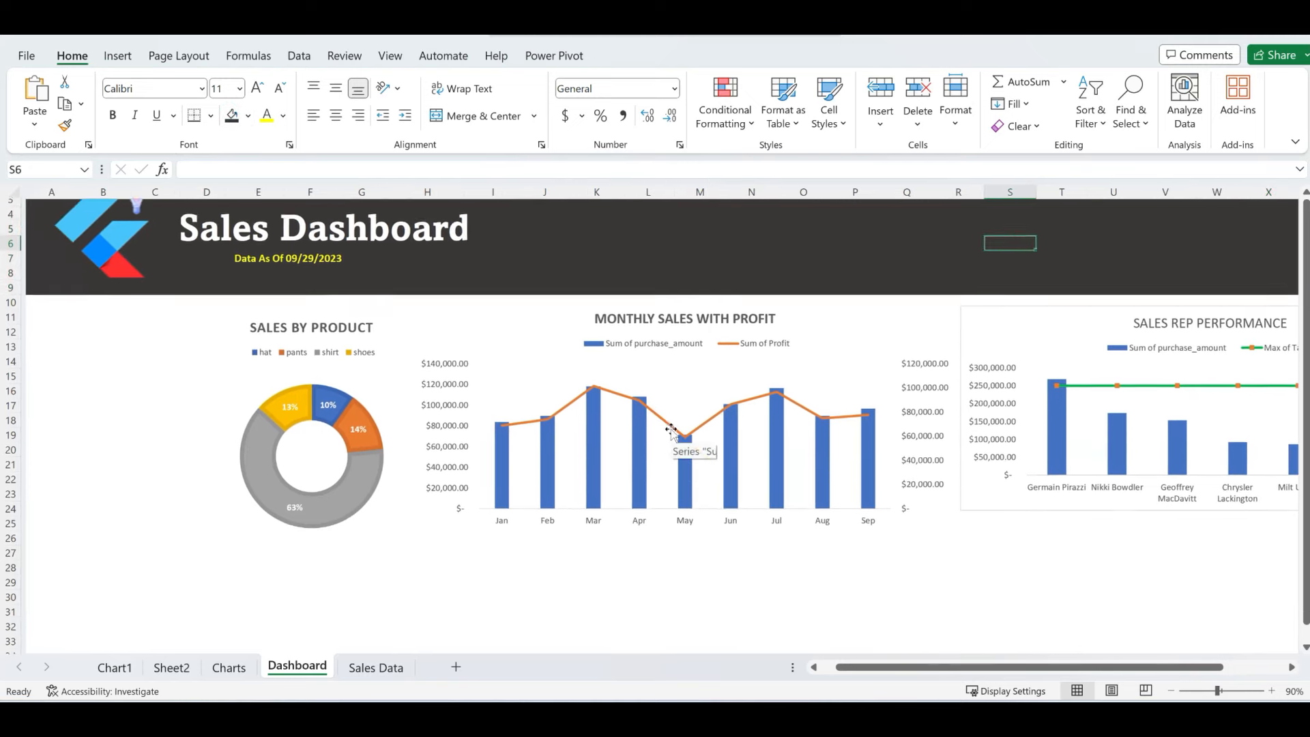
- Cut the DAILY SALES chart from the Charts sheet and paste it onto the Dashboard
{"action": "left_click", "coordinate": [232, 671]}
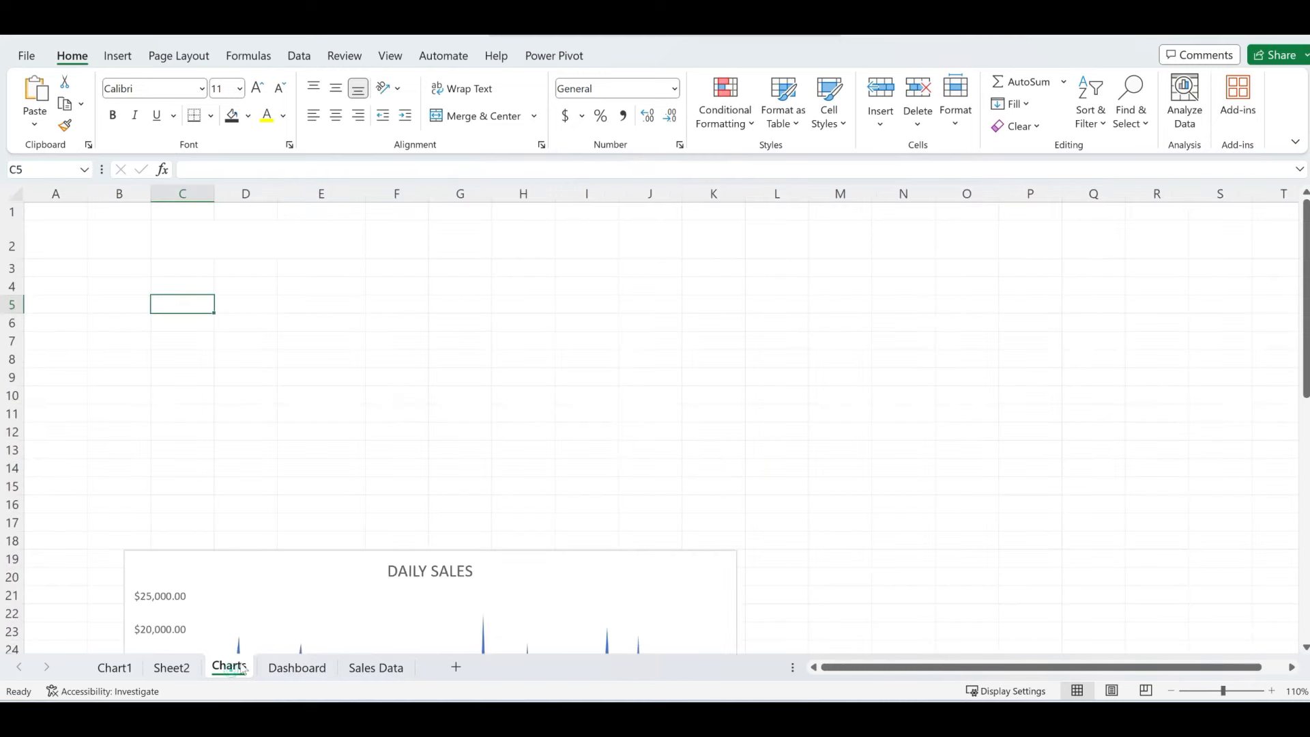
{"action": "scroll", "coordinate": [427, 430], "scroll_direction": "down", "scroll_amount": 3}
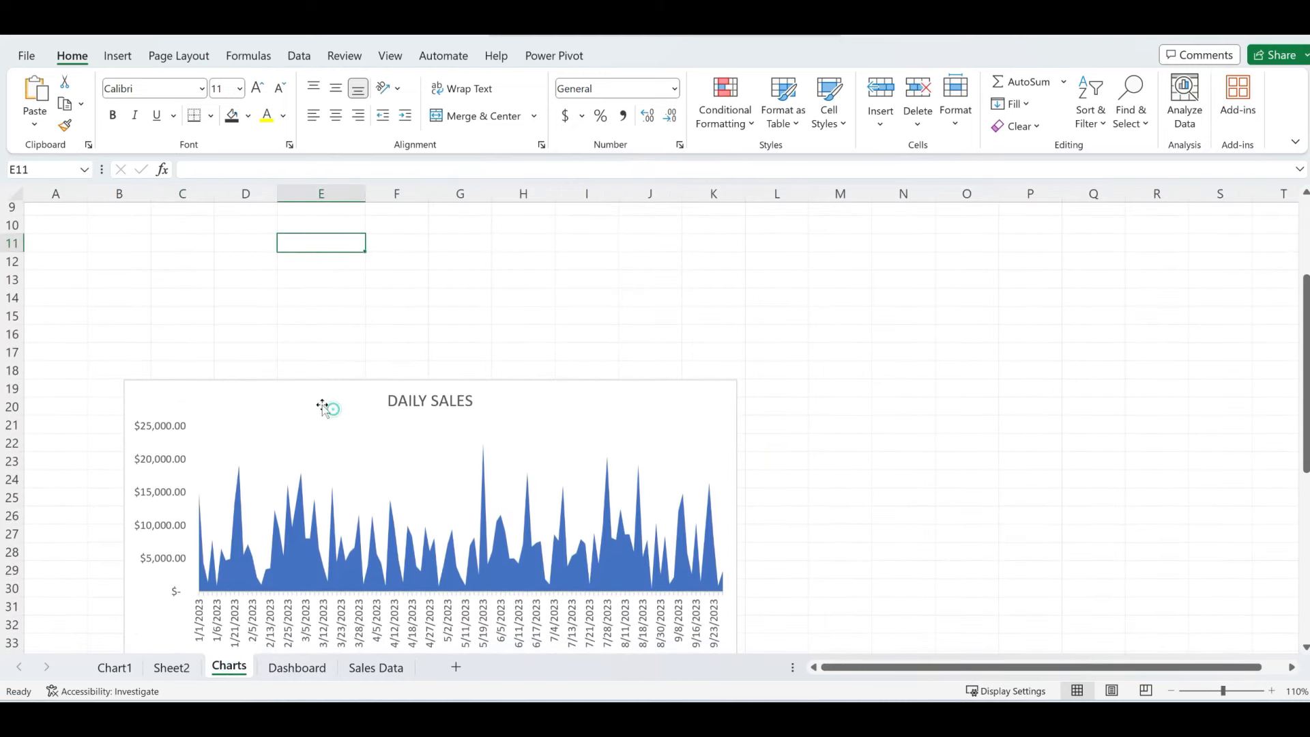
{"action": "left_click", "coordinate": [270, 391]}
{"action": "key", "text": "Delete"}
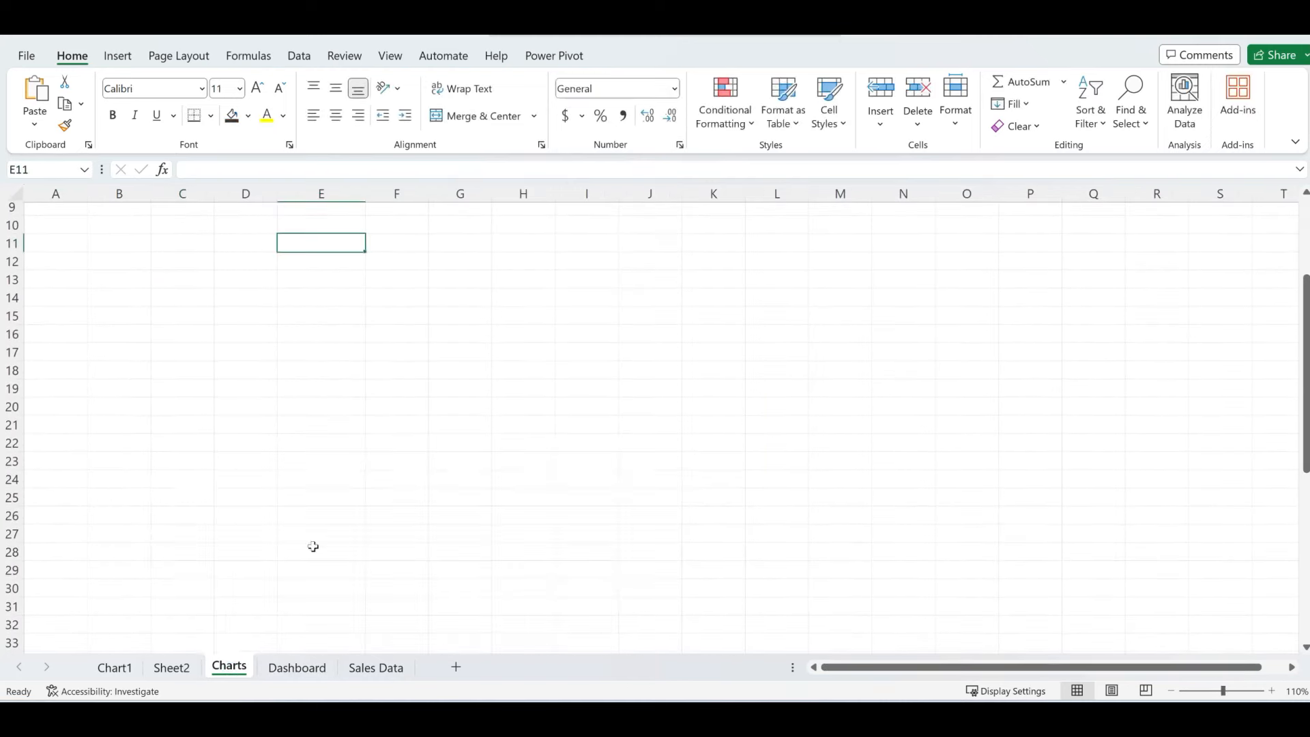
{"action": "left_click", "coordinate": [297, 669]}
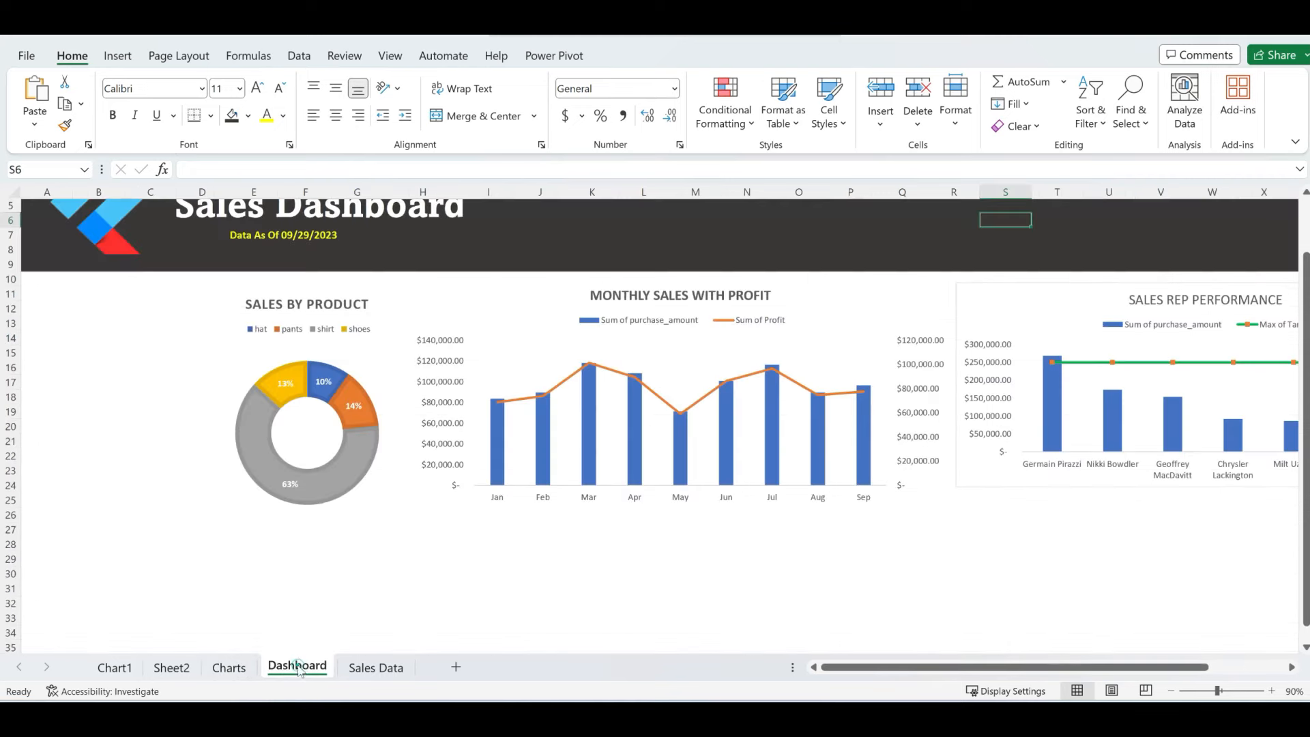
{"action": "key", "text": "ctrl+v"}
- Position the DAILY SALES chart beneath the other charts and stretch it wider
{"action": "scroll", "coordinate": [293, 566], "scroll_direction": "down", "scroll_amount": 2}
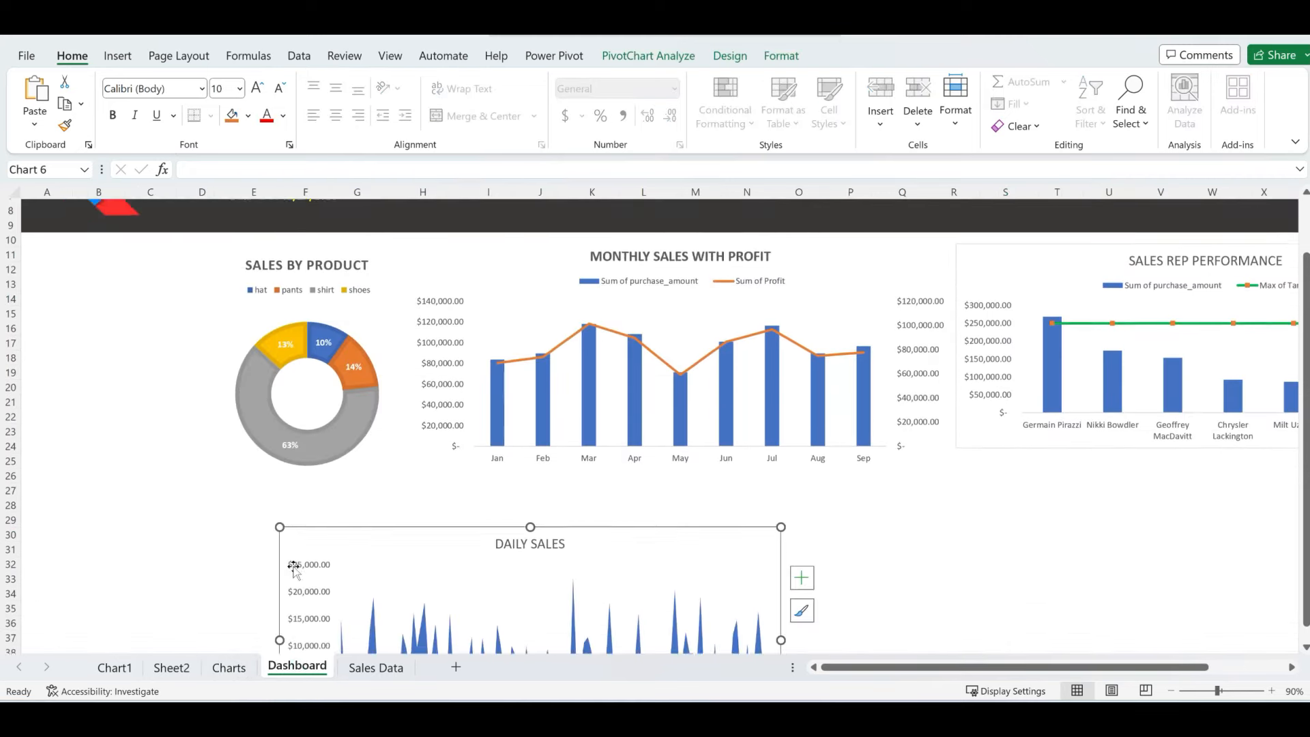
{"action": "left_click_drag", "start_coordinate": [341, 481], "coordinate": [284, 448]}
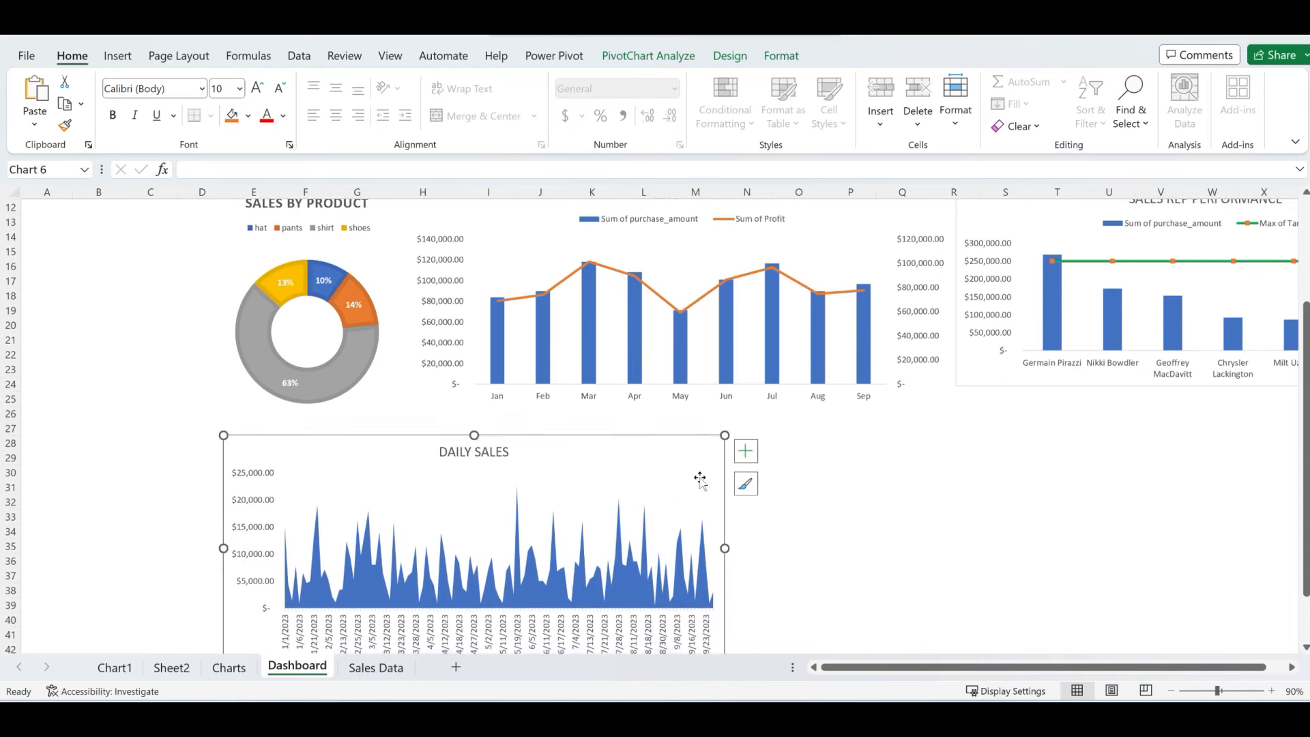
{"action": "scroll", "coordinate": [697, 473], "scroll_direction": "down", "scroll_amount": 2}
{"action": "left_click_drag", "start_coordinate": [724, 490], "coordinate": [943, 491]}
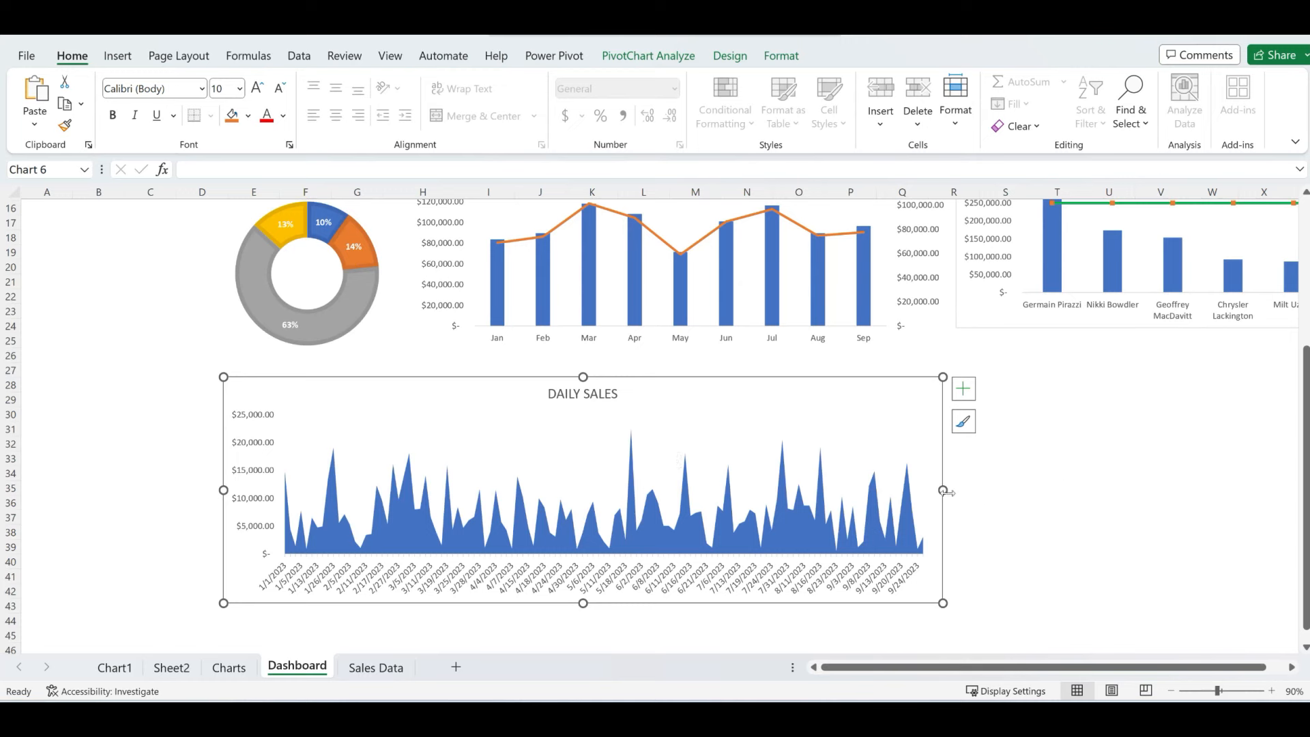
{"action": "left_click_drag", "start_coordinate": [944, 489], "coordinate": [949, 490]}
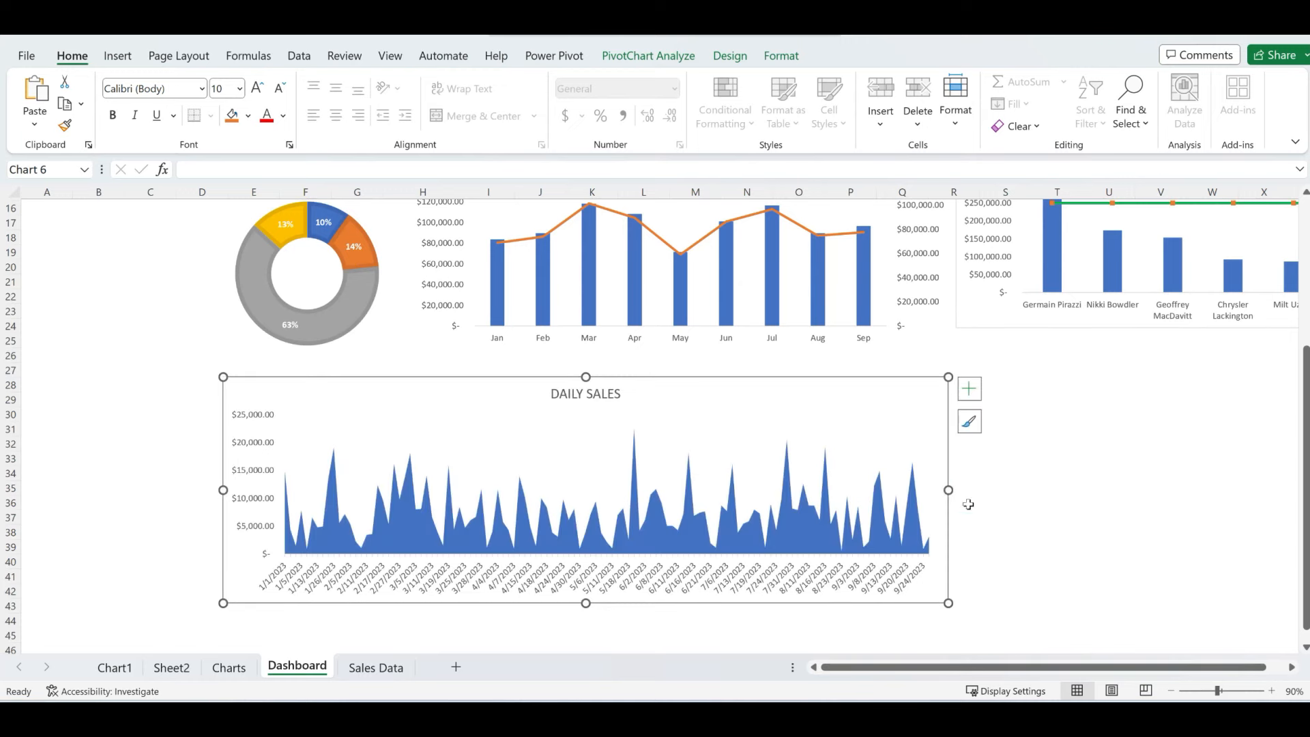
- Make the DAILY SALES chart title text bold
{"action": "left_click", "coordinate": [1005, 516]}
{"action": "double_click", "coordinate": [603, 396]}
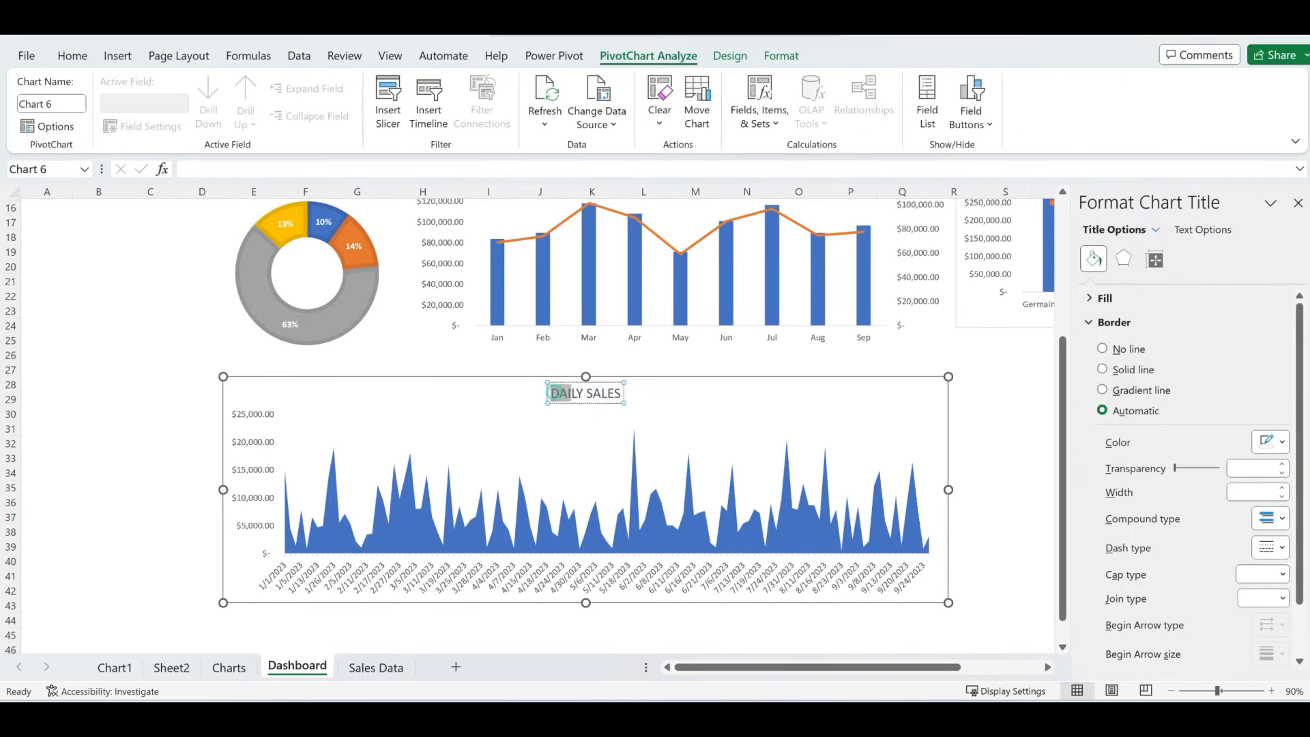
{"action": "left_click_drag", "start_coordinate": [561, 393], "coordinate": [622, 394]}
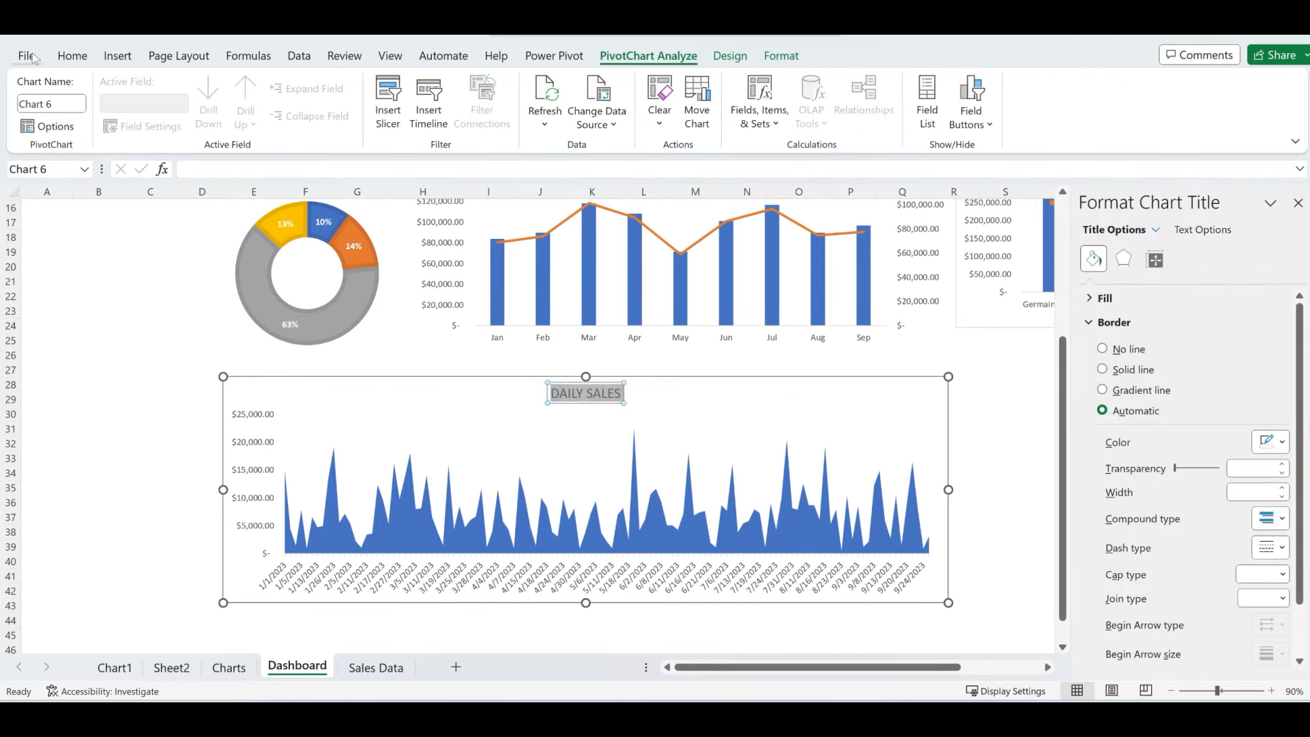
{"action": "left_click", "coordinate": [74, 60]}
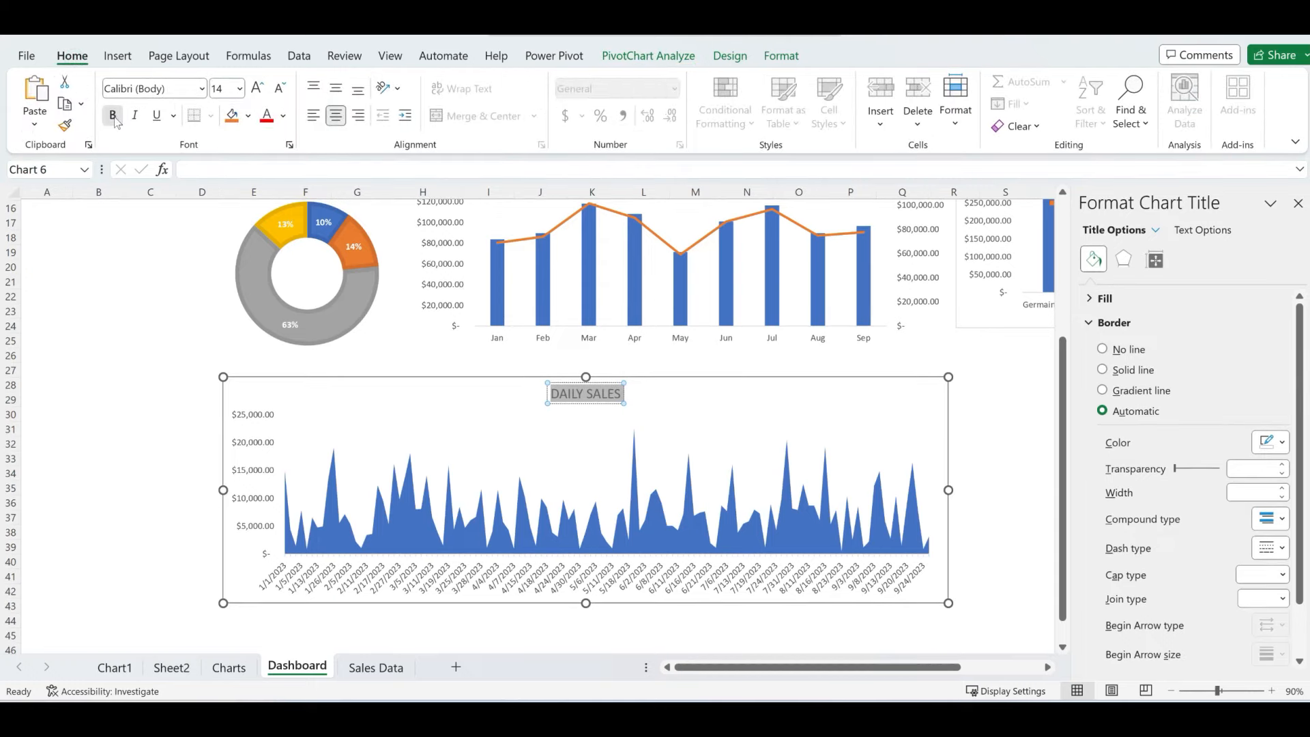
{"action": "left_click", "coordinate": [114, 115]}
- Switch through the Sales Data sheet to the Charts sheet showing the NATIONWIDE SALES map
{"action": "left_click", "coordinate": [125, 348]}
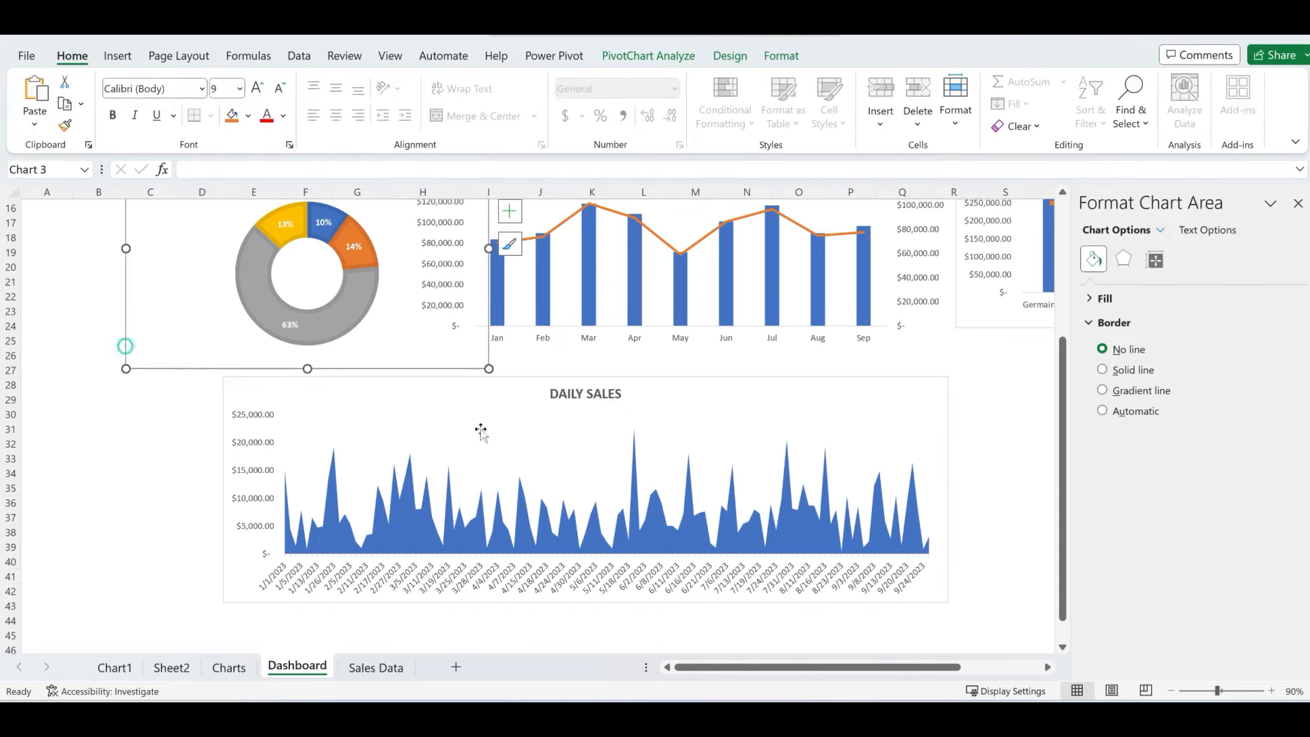
{"action": "left_click", "coordinate": [375, 670]}
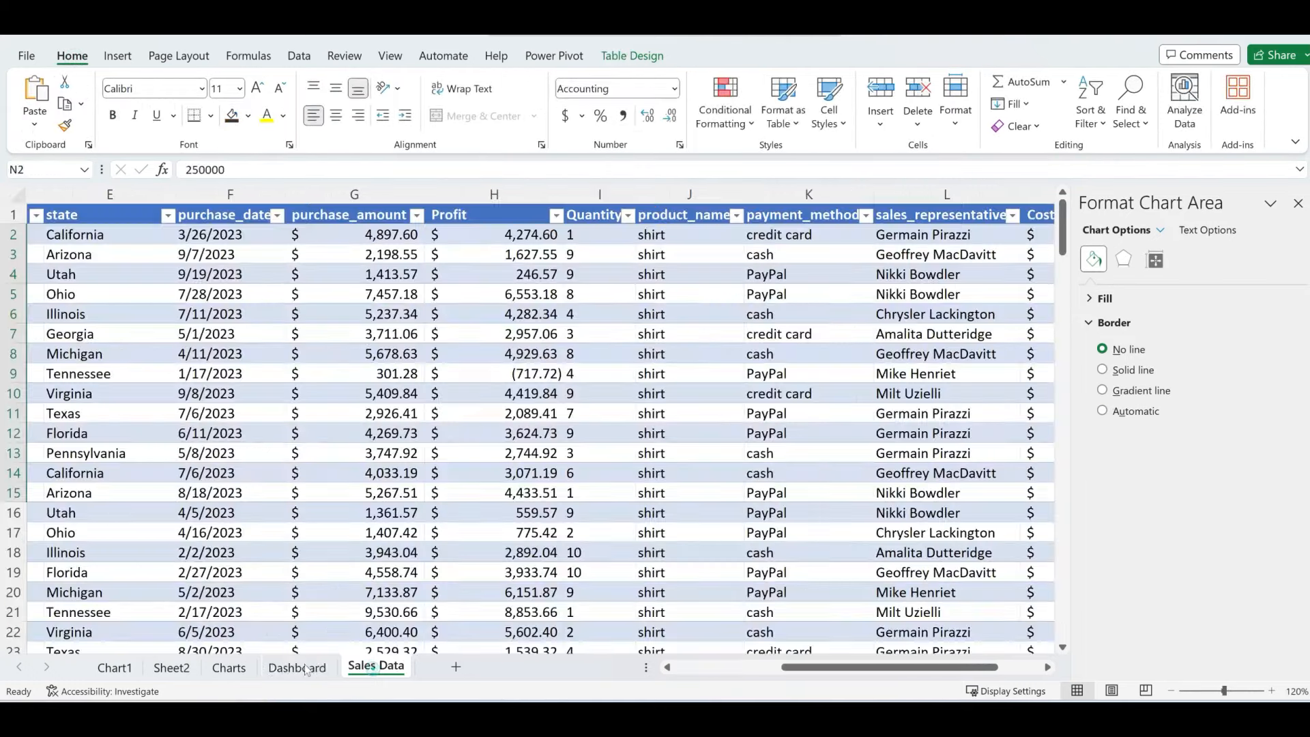
{"action": "left_click", "coordinate": [239, 665]}
{"action": "scroll", "coordinate": [310, 460], "scroll_direction": "down", "scroll_amount": 6}
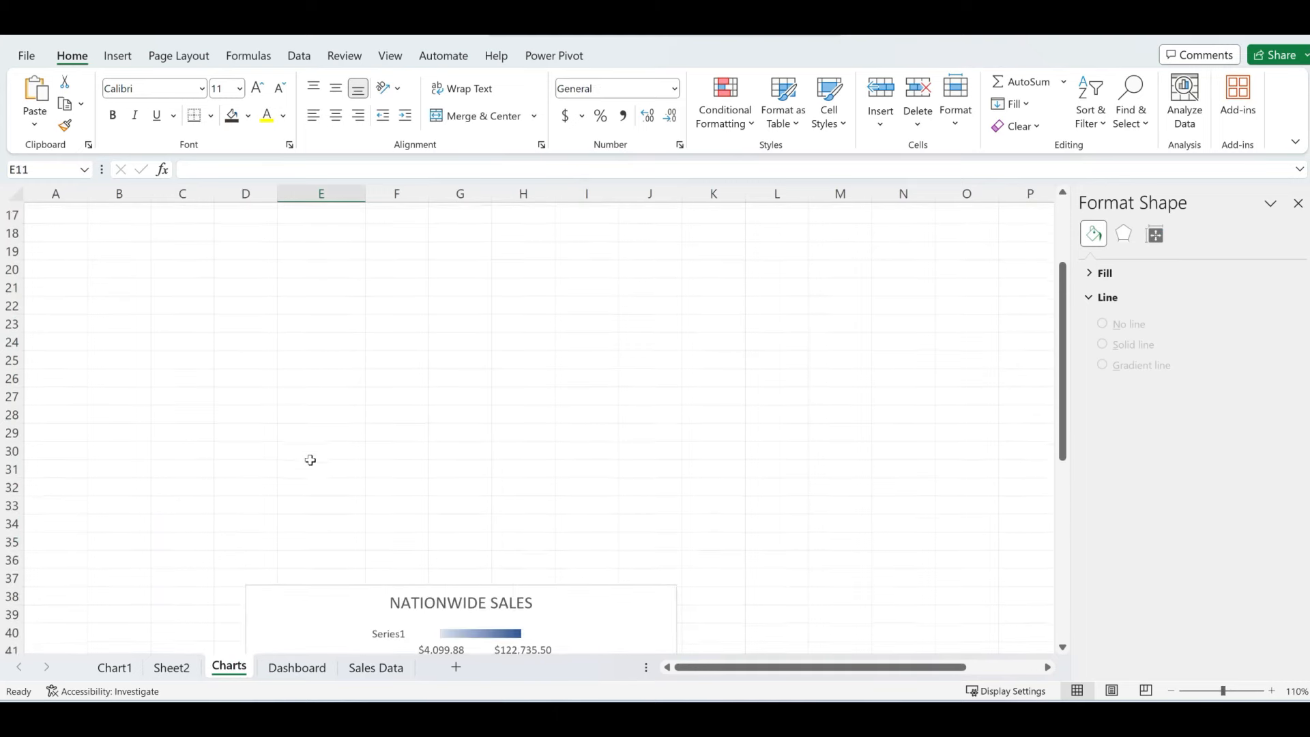
- Cut the NATIONWIDE SALES map chart from Charts and paste it onto the Dashboard
{"action": "left_click", "coordinate": [303, 402]}
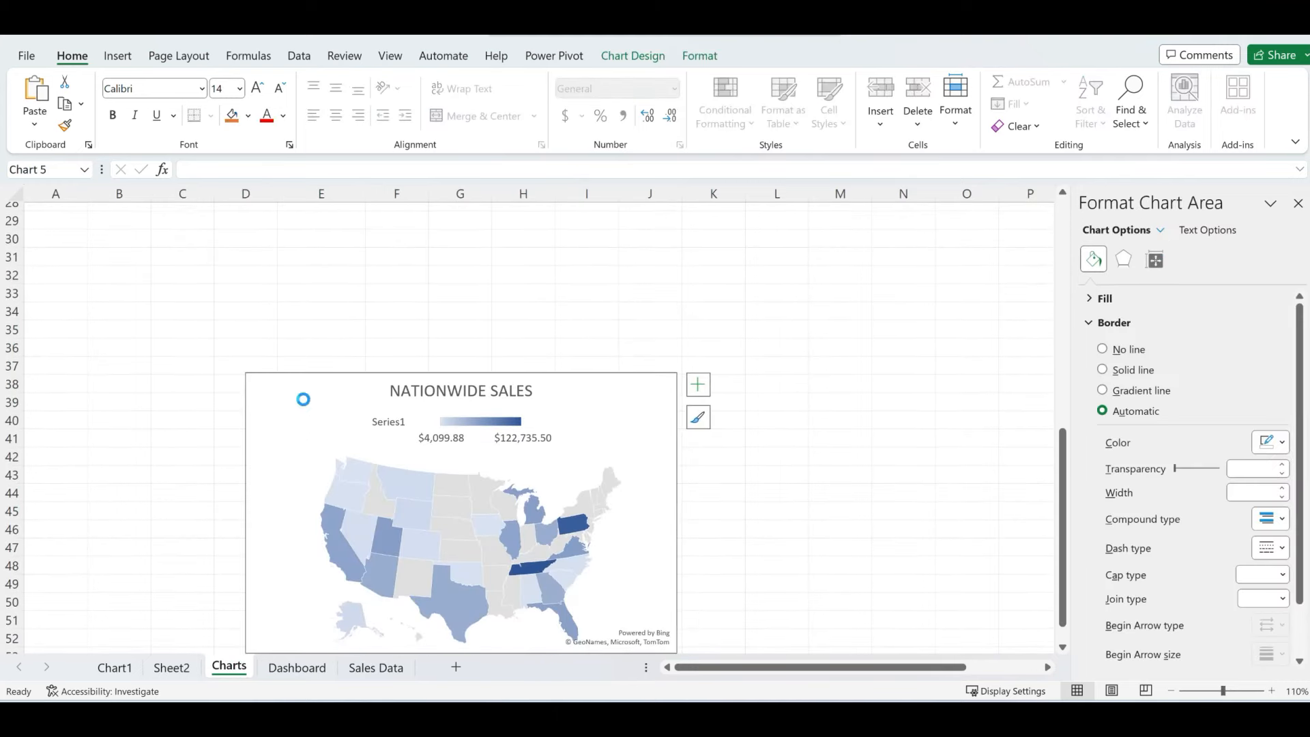
{"action": "key", "text": "Delete"}
{"action": "left_click", "coordinate": [292, 675]}
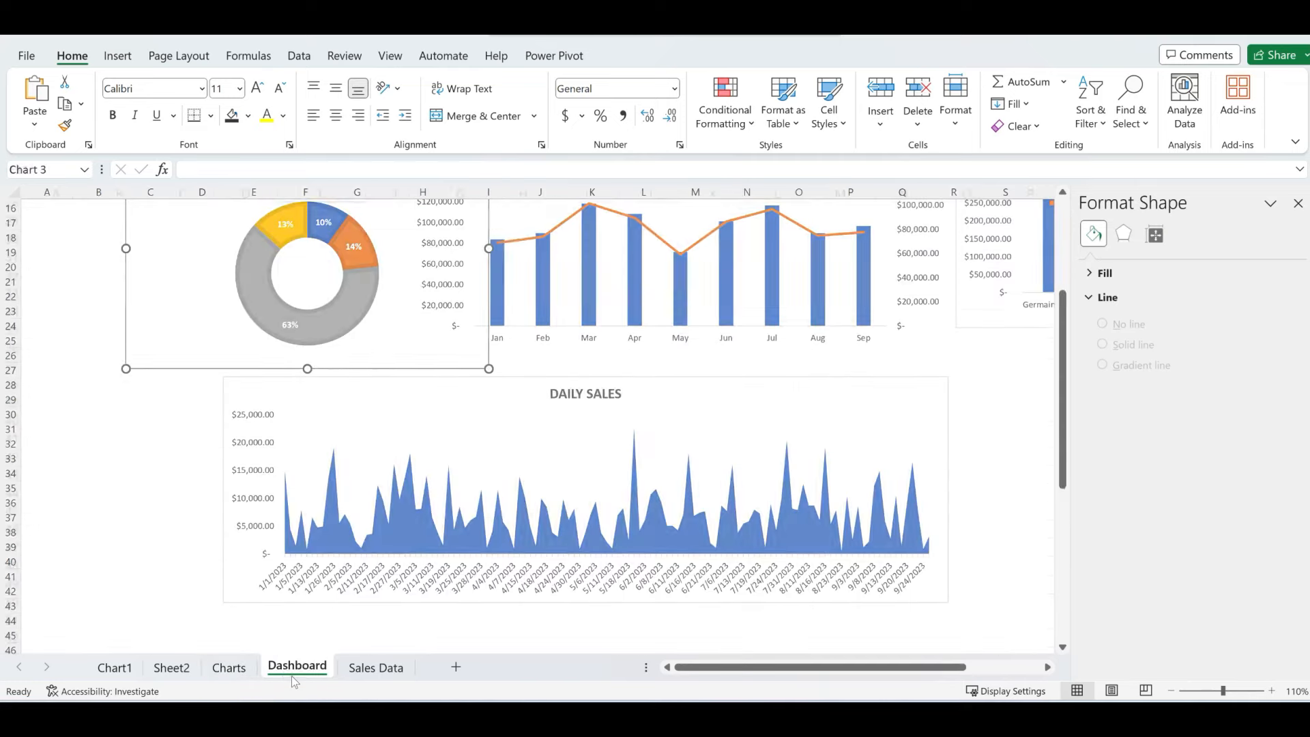
{"action": "scroll", "coordinate": [924, 485], "scroll_direction": "down", "scroll_amount": 2}
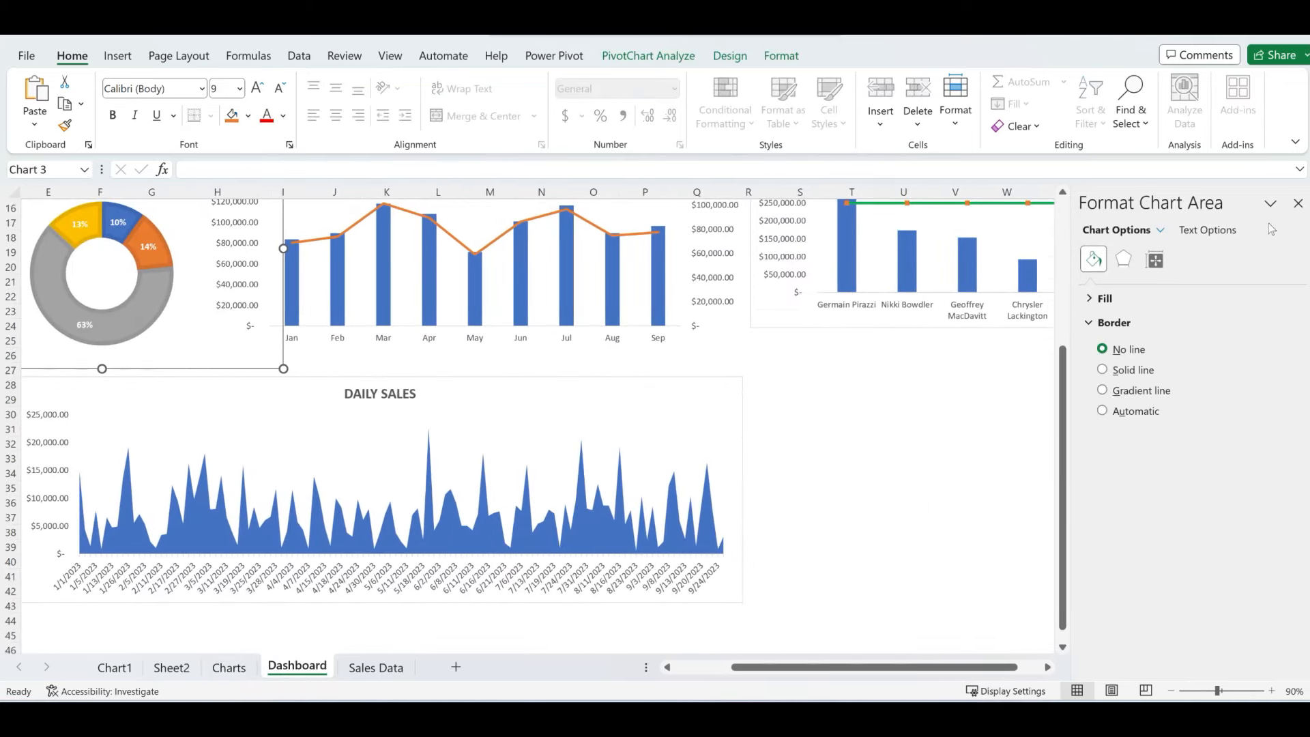
{"action": "left_click", "coordinate": [1298, 202]}
{"action": "left_click", "coordinate": [1292, 205]}
{"action": "left_click", "coordinate": [937, 404]}
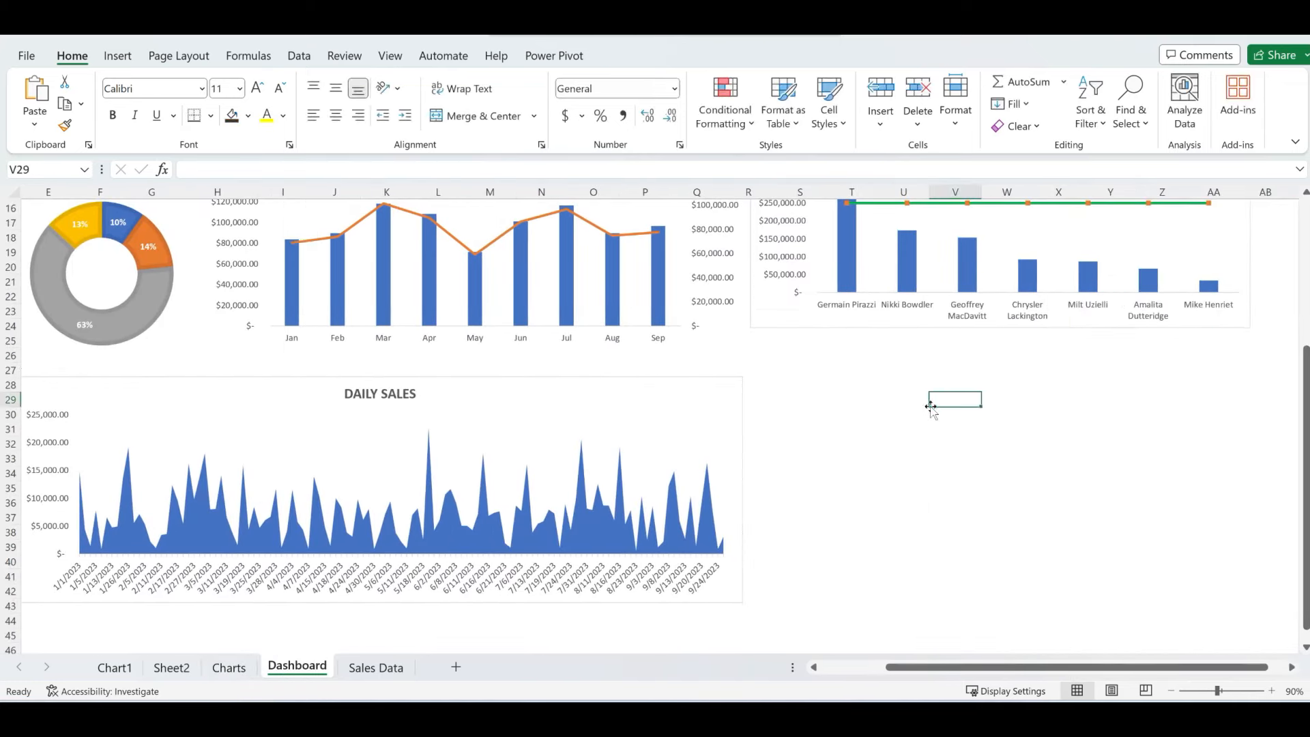
{"action": "key", "text": "ctrl+v"}
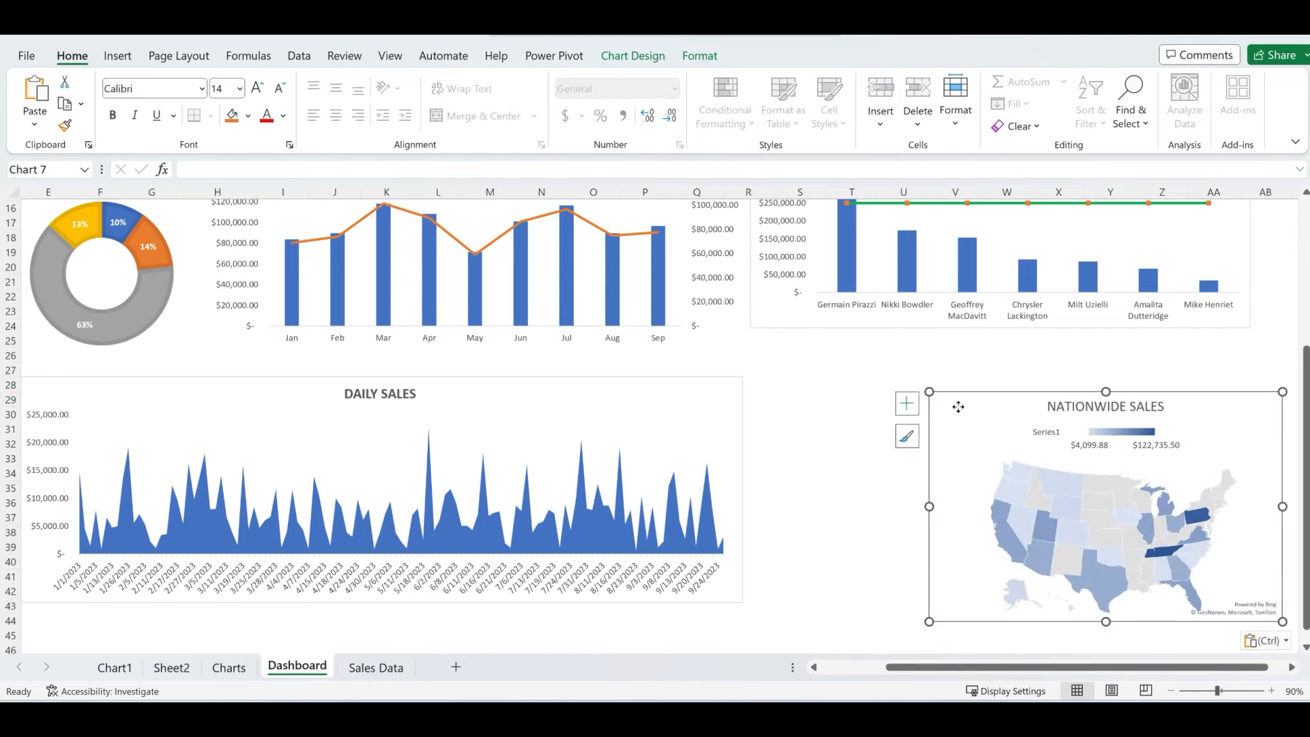
- Place the map chart beside DAILY SALES and enlarge it to fill the right side
{"action": "left_click_drag", "start_coordinate": [958, 407], "coordinate": [776, 379]}
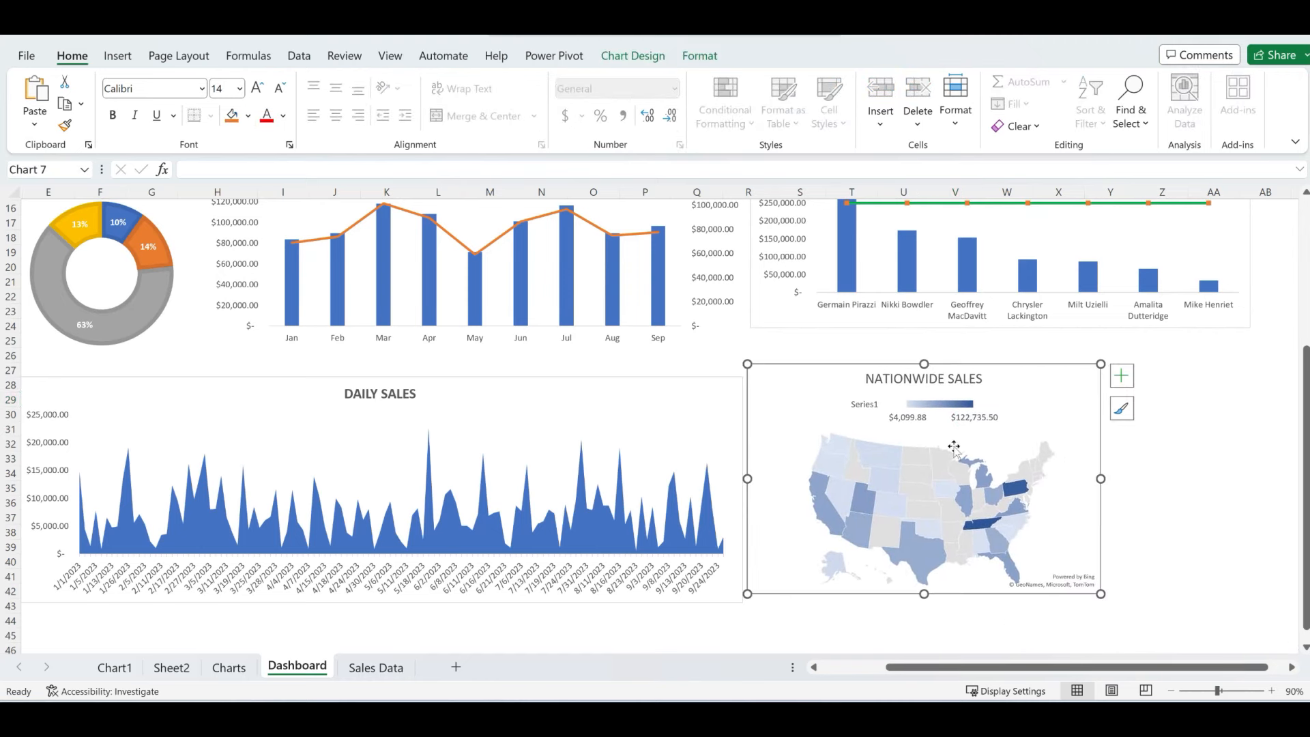
{"action": "left_click_drag", "start_coordinate": [1102, 596], "coordinate": [1251, 604]}
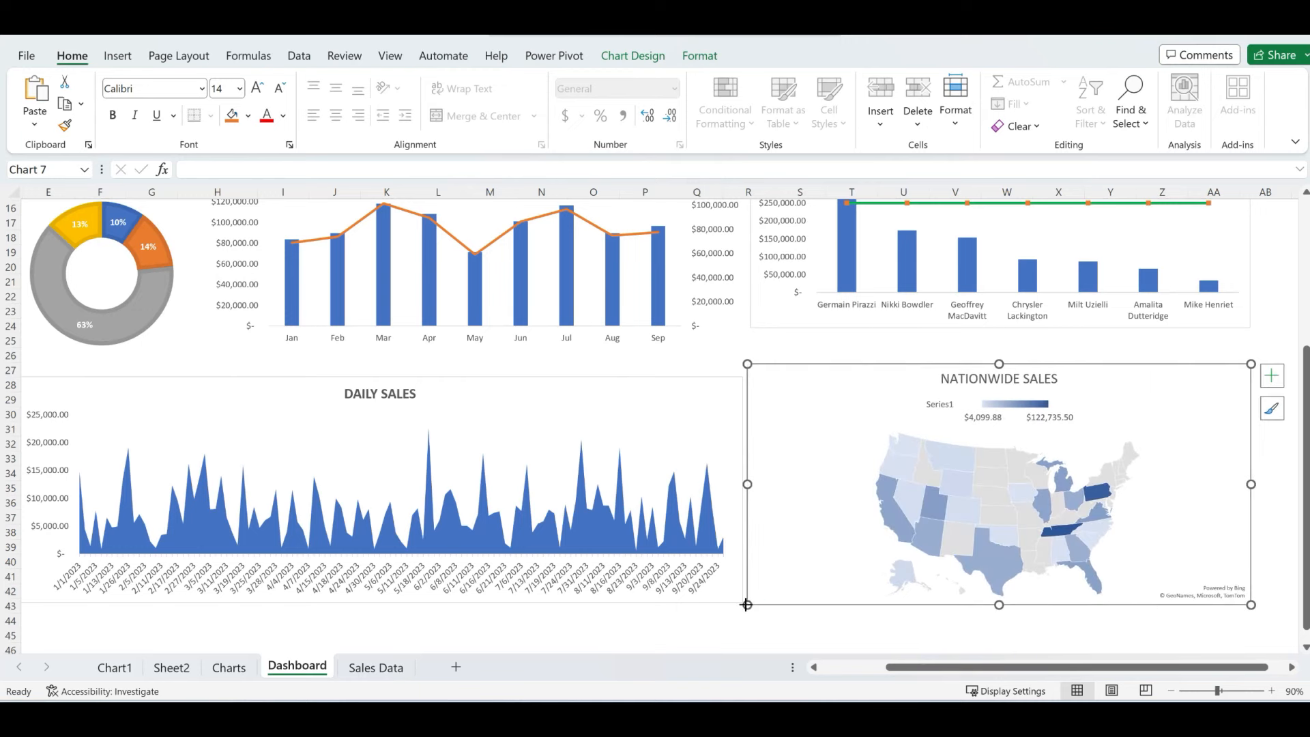
{"action": "left_click_drag", "start_coordinate": [747, 604], "coordinate": [743, 625]}
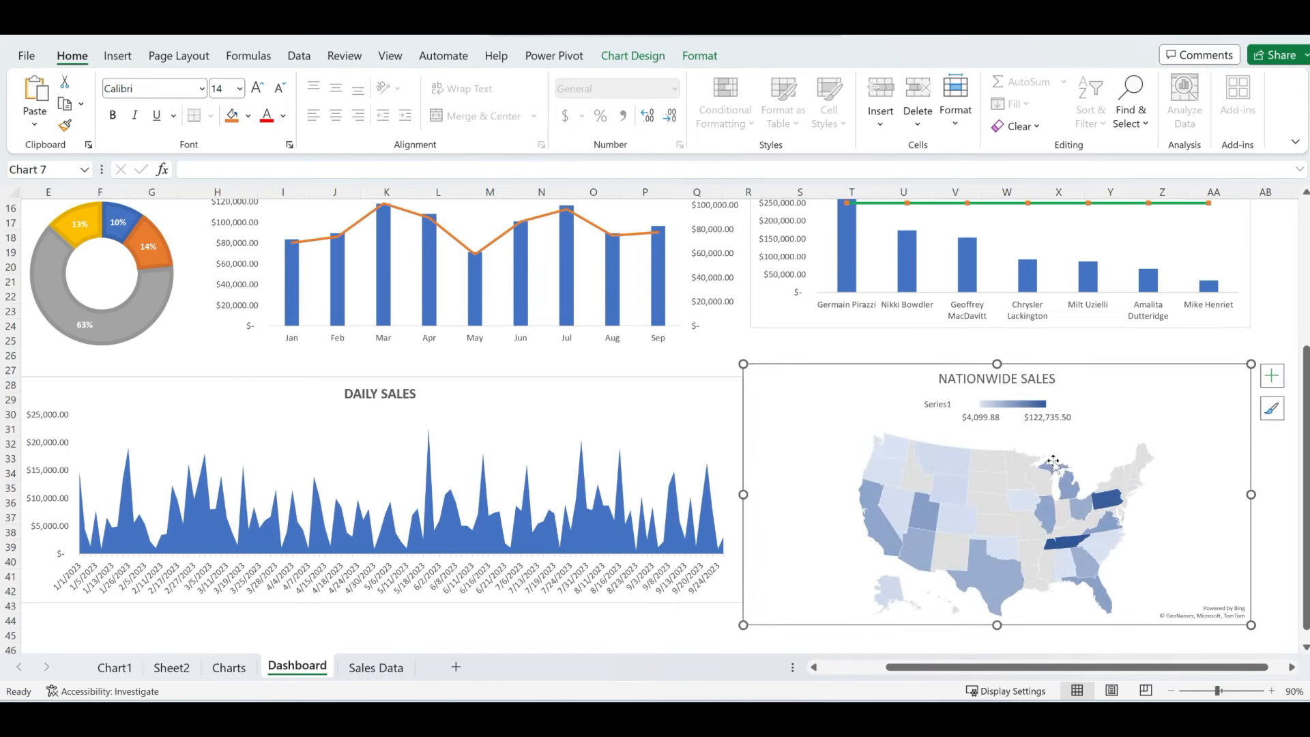
{"action": "left_click_drag", "start_coordinate": [1251, 363], "coordinate": [1263, 339]}
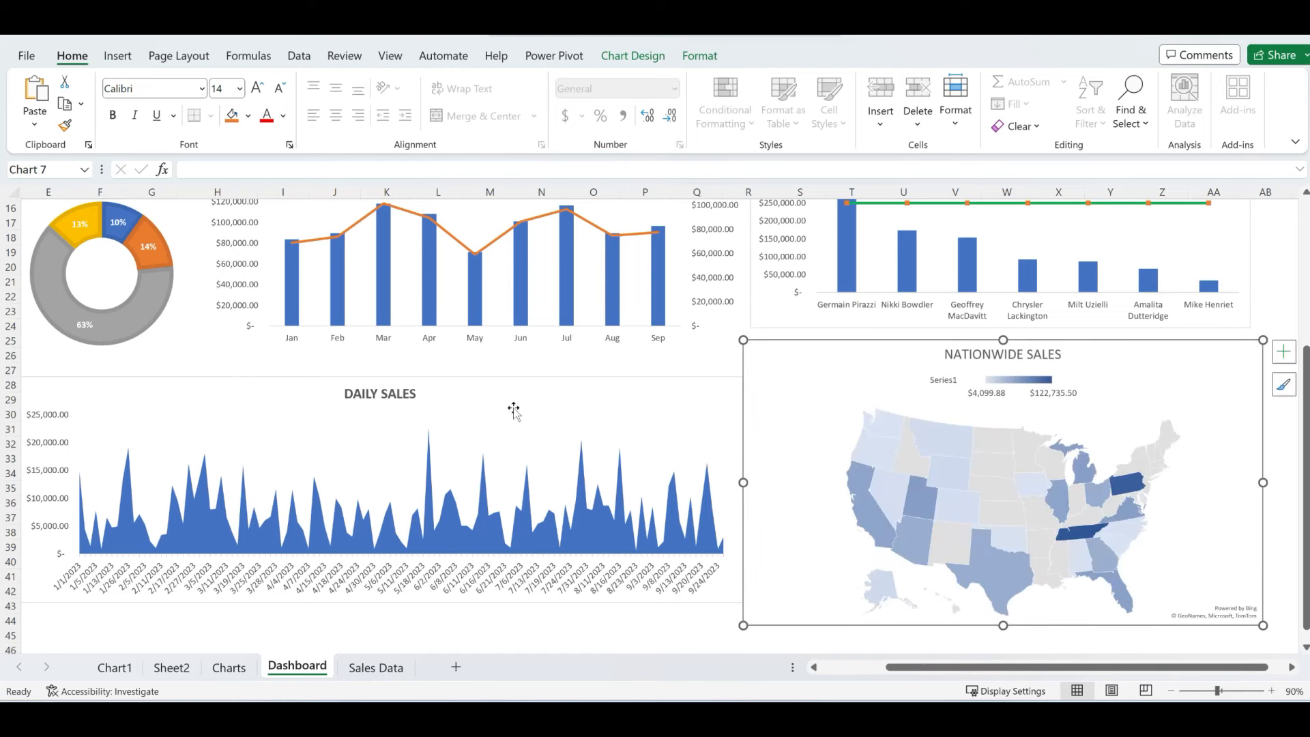
- Align the DAILY SALES and map charts and make DAILY SALES taller to match
{"action": "left_click_drag", "start_coordinate": [467, 389], "coordinate": [466, 363]}
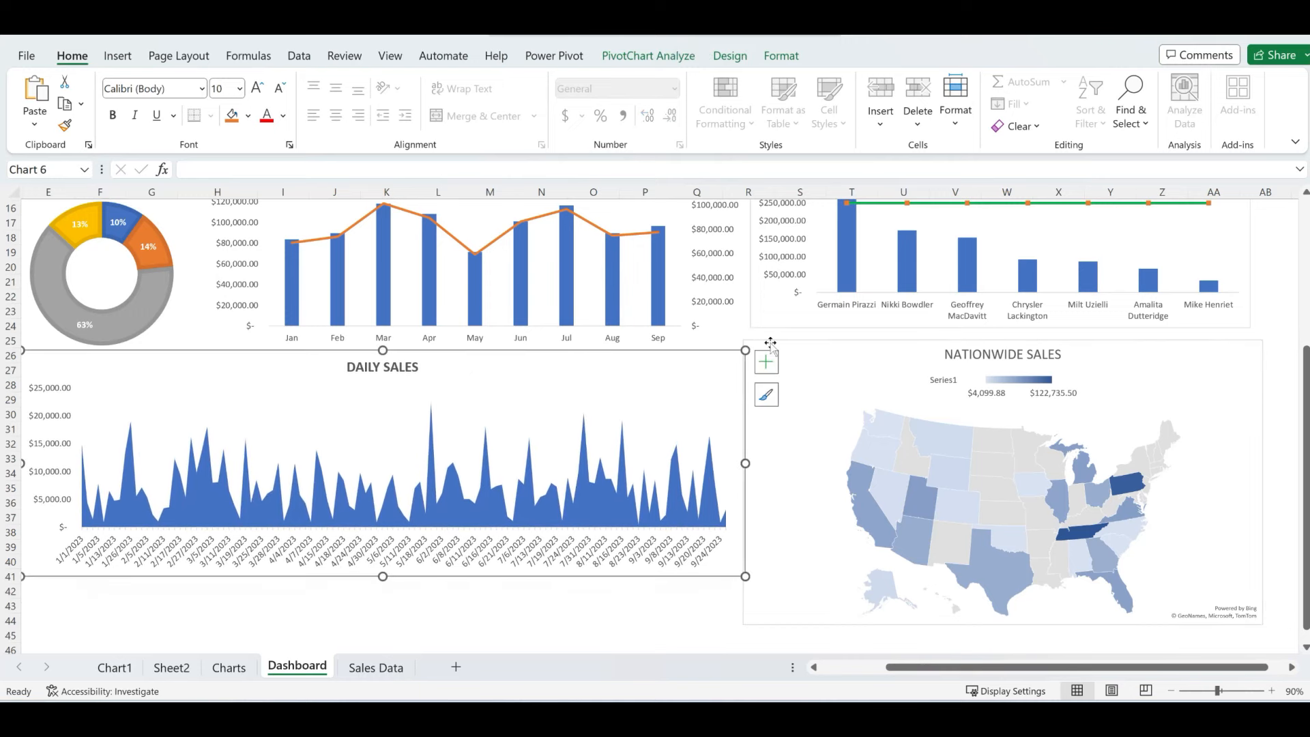
{"action": "left_click_drag", "start_coordinate": [811, 353], "coordinate": [813, 362]}
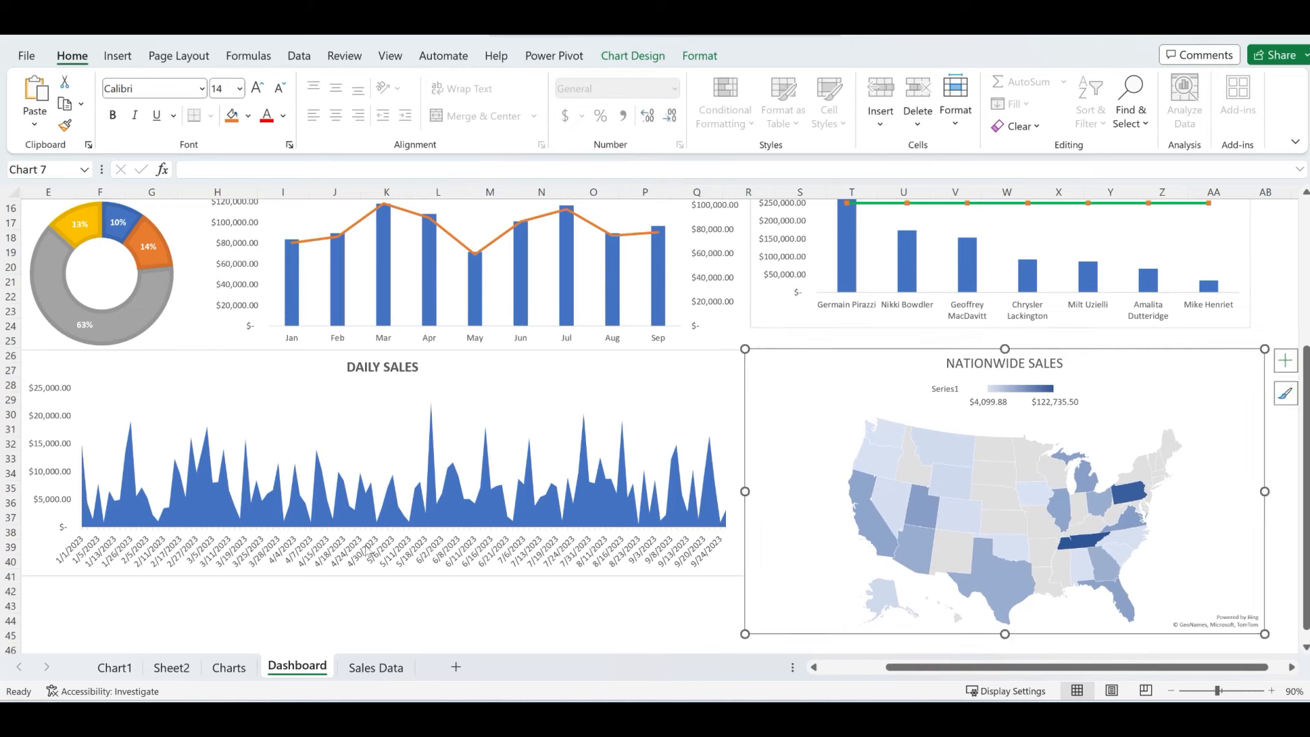
{"action": "left_click", "coordinate": [41, 563]}
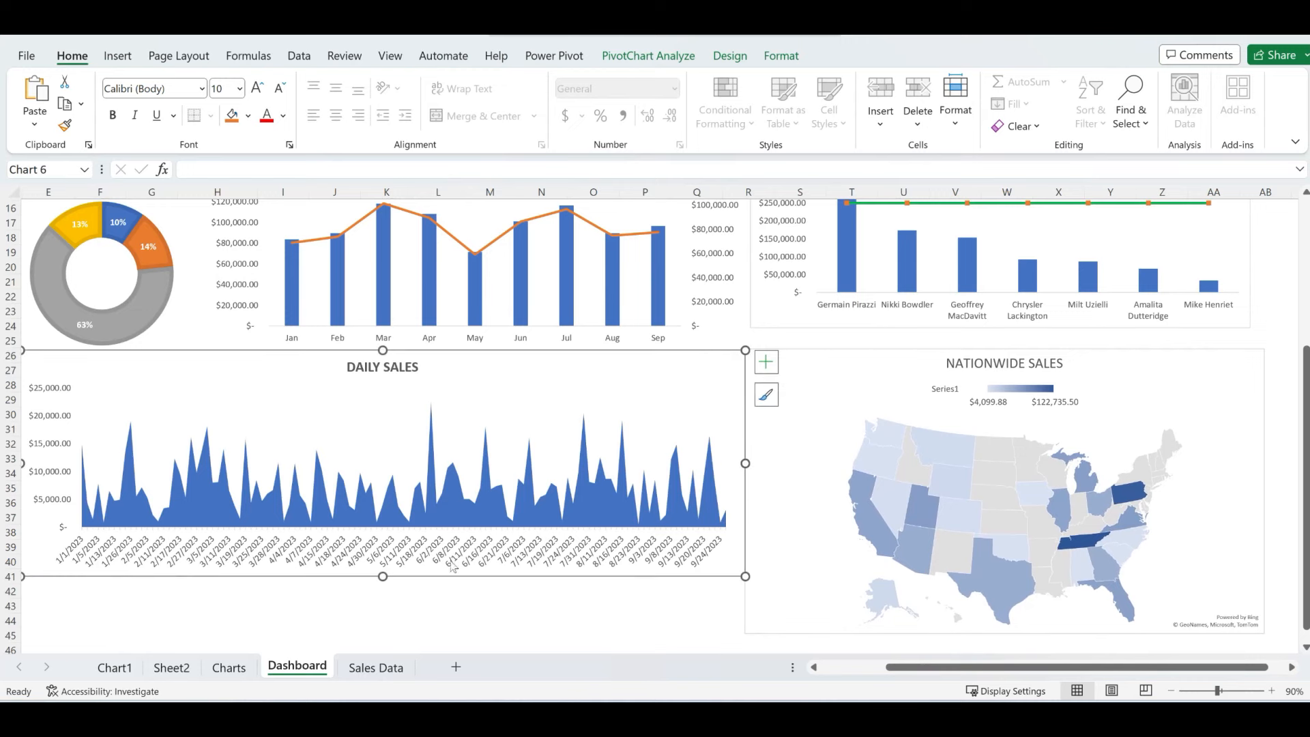
{"action": "left_click_drag", "start_coordinate": [382, 575], "coordinate": [398, 633]}
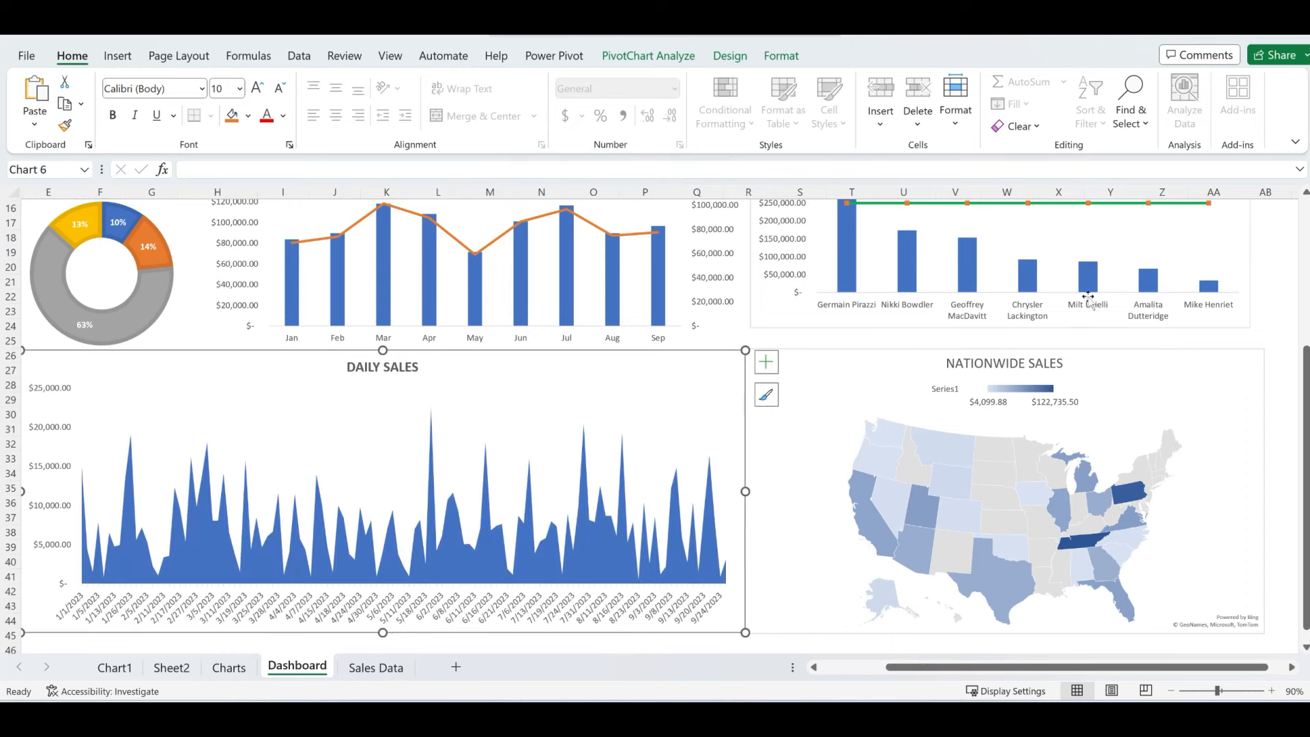
- Make the NATIONWIDE SALES map title bold
{"action": "left_click", "coordinate": [1072, 376]}
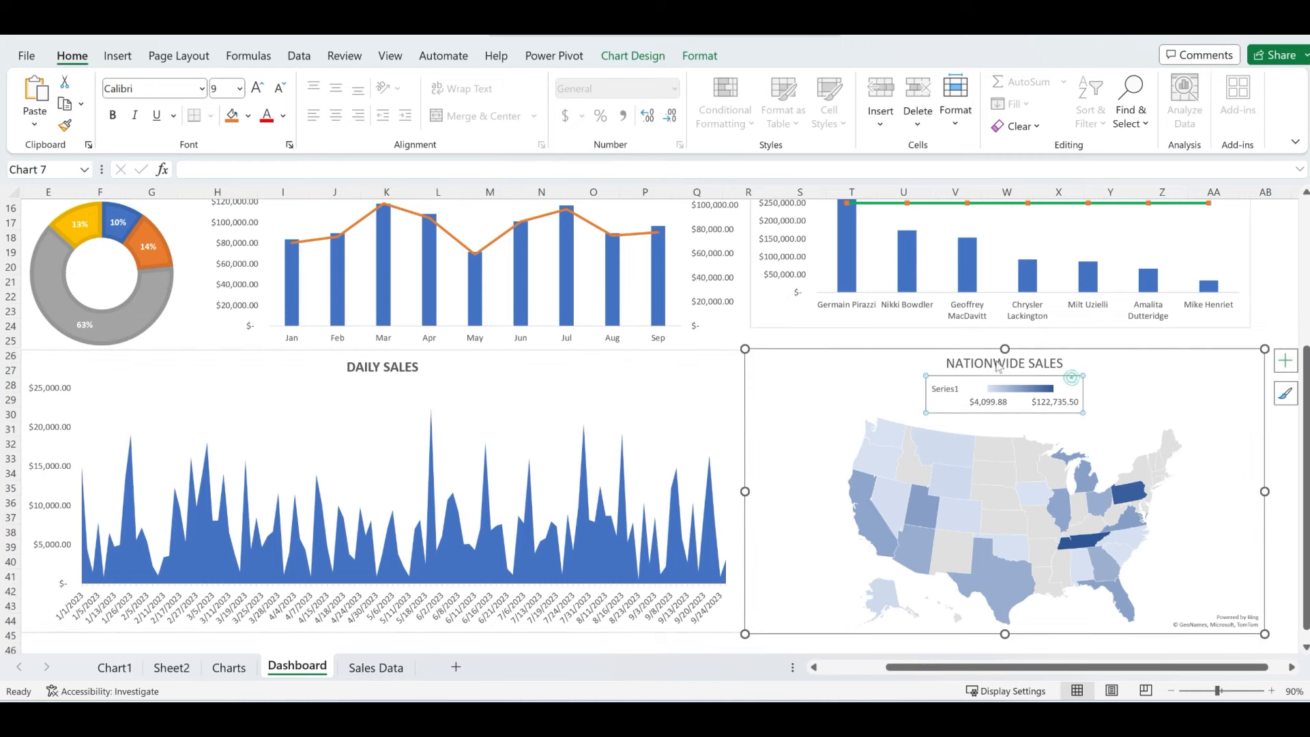
{"action": "left_click", "coordinate": [994, 362]}
{"action": "double_click", "coordinate": [983, 363]}
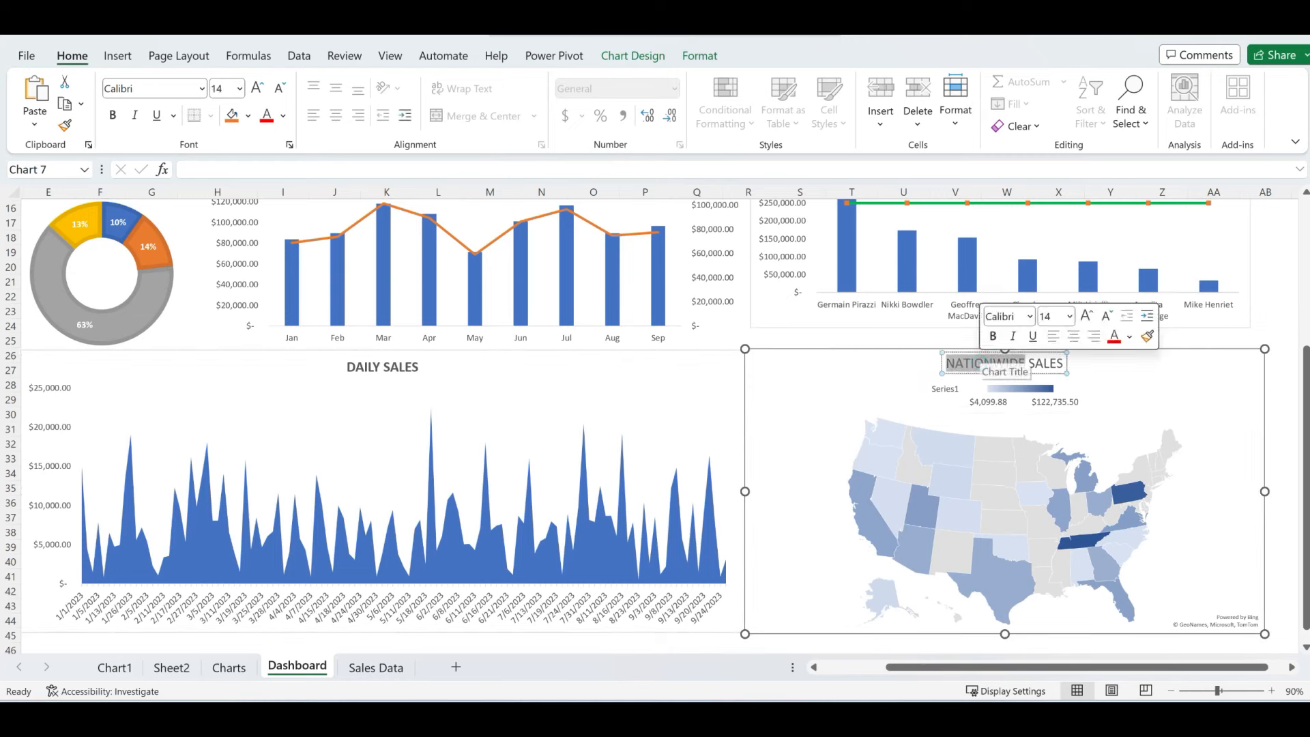
{"action": "key", "text": "ctrl+a"}
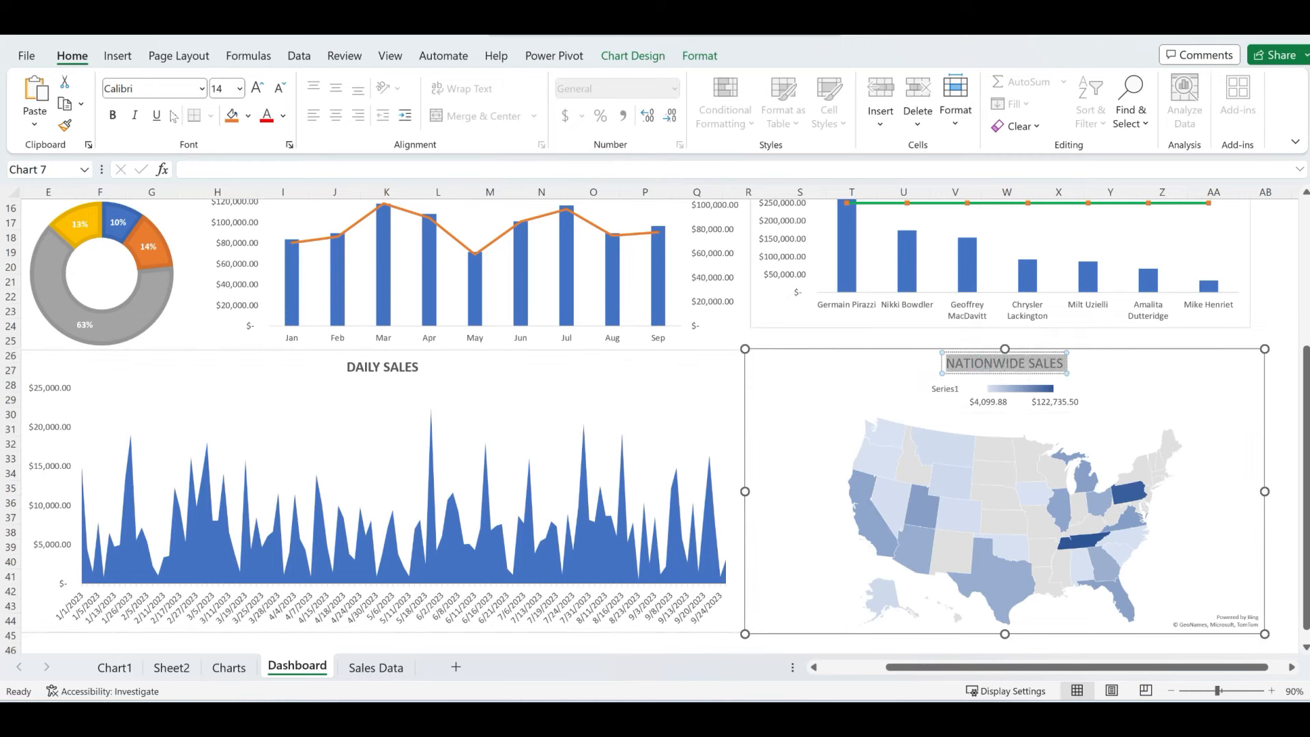
{"action": "left_click", "coordinate": [113, 116]}
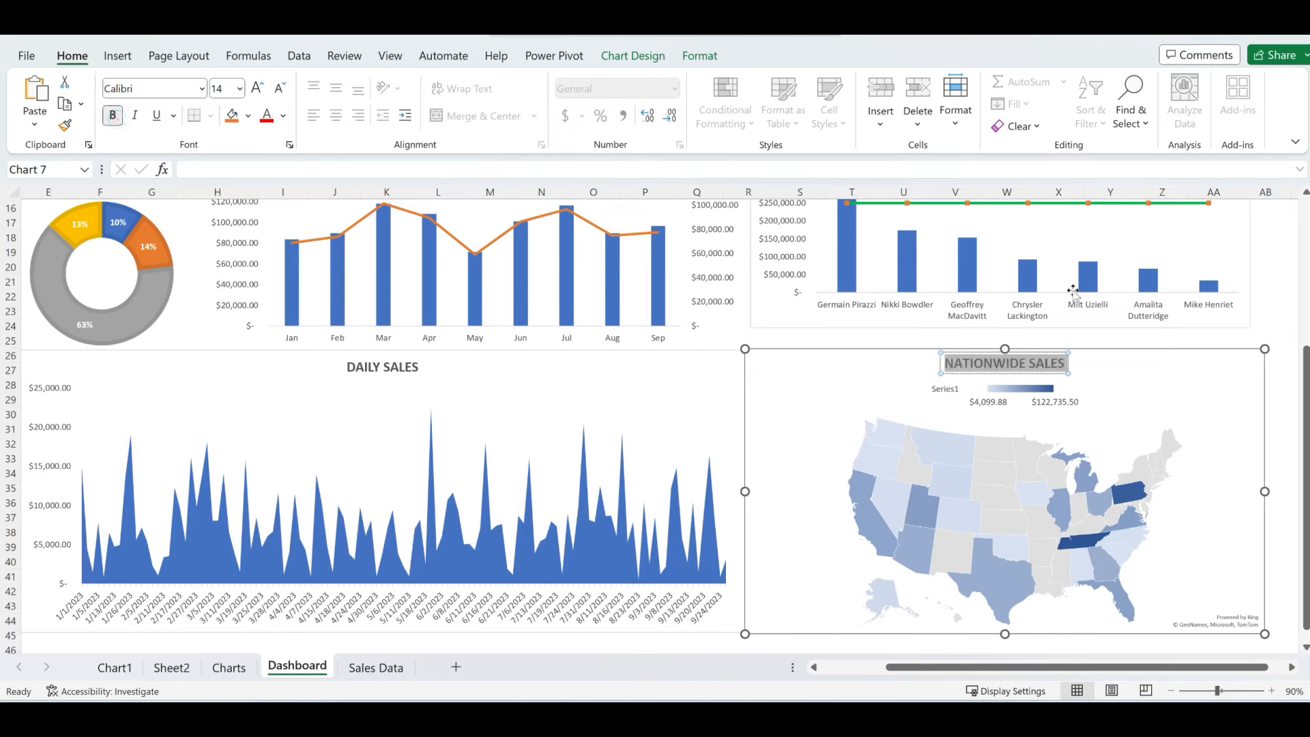
{"action": "left_click", "coordinate": [1266, 282]}
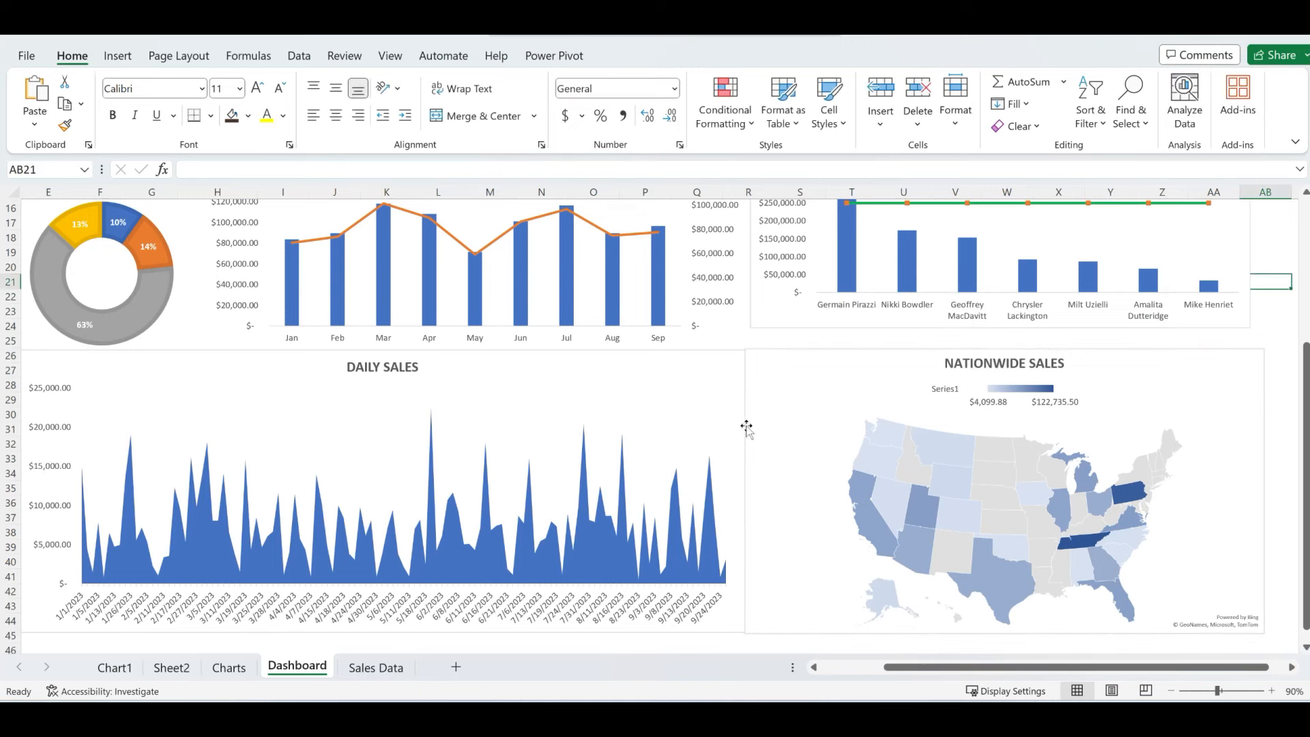
- Set No line borders on the map, DAILY SALES and sales rep charts via Format Chart Area
{"action": "left_click", "coordinate": [769, 364]}
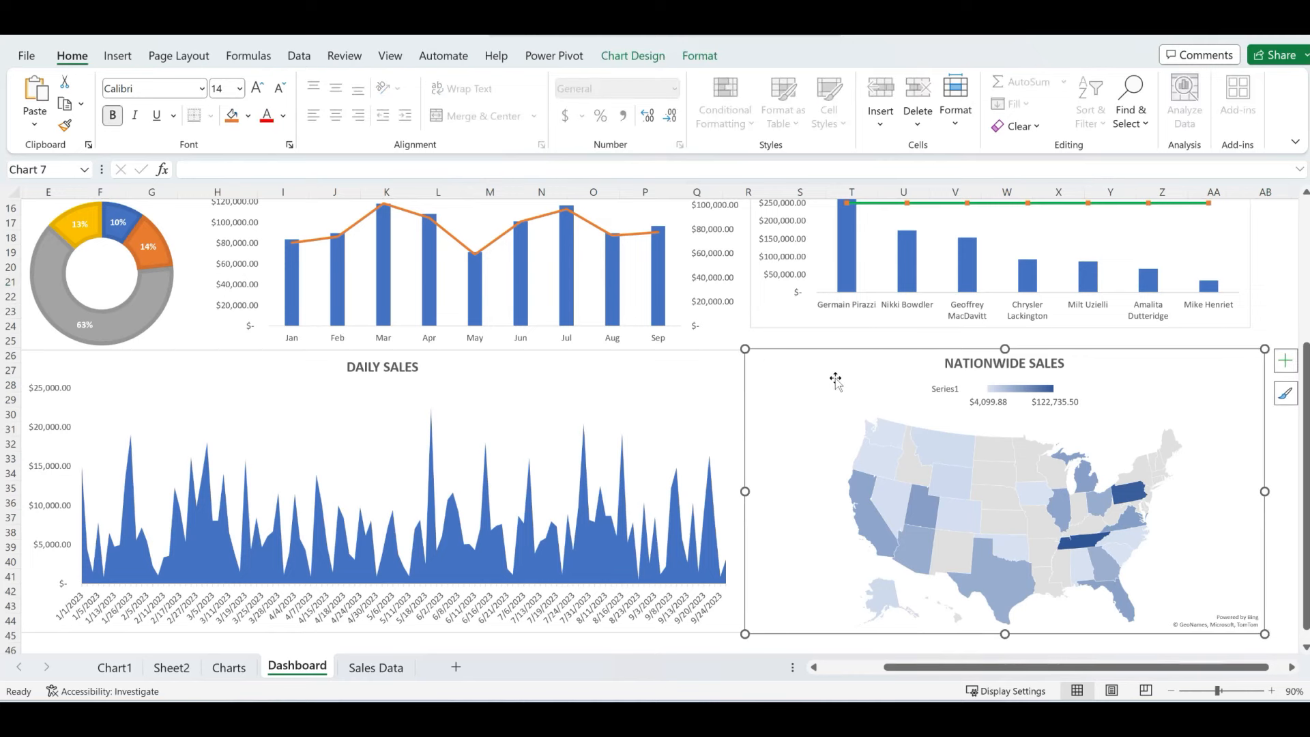
{"action": "right_click", "coordinate": [757, 380]}
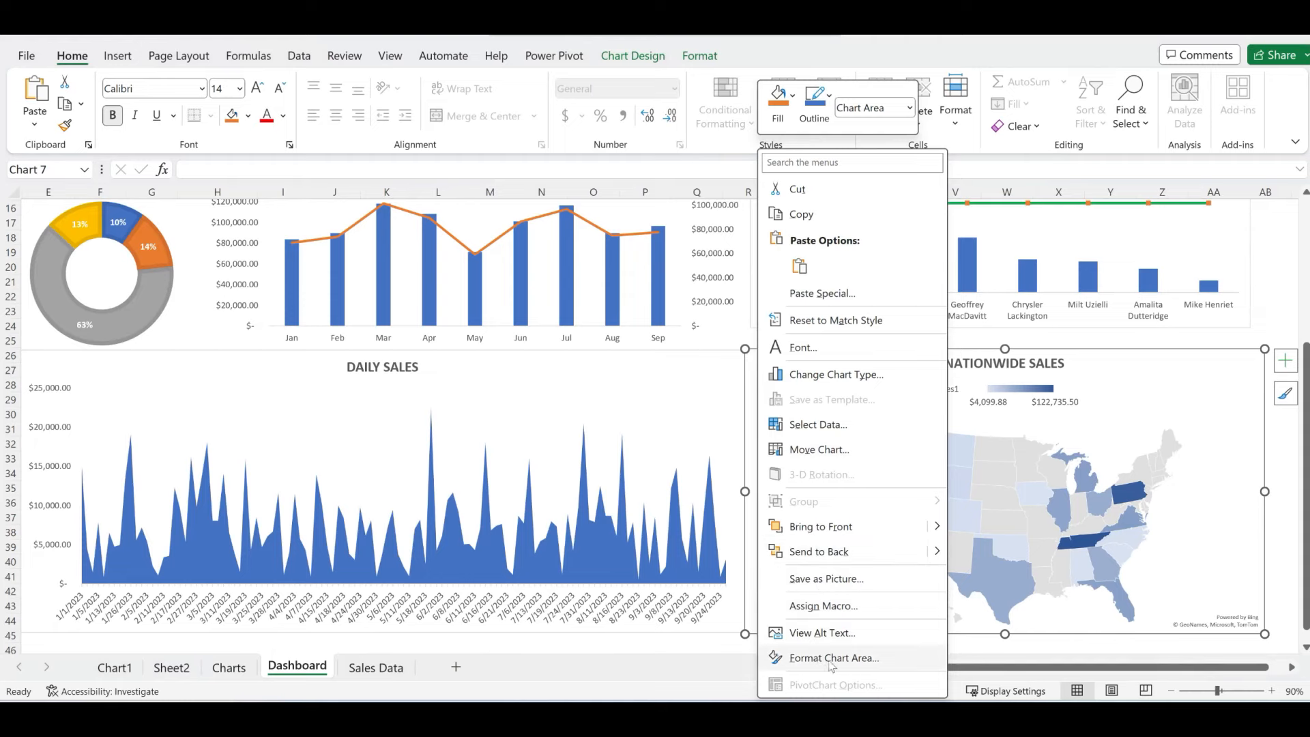
{"action": "left_click", "coordinate": [813, 661]}
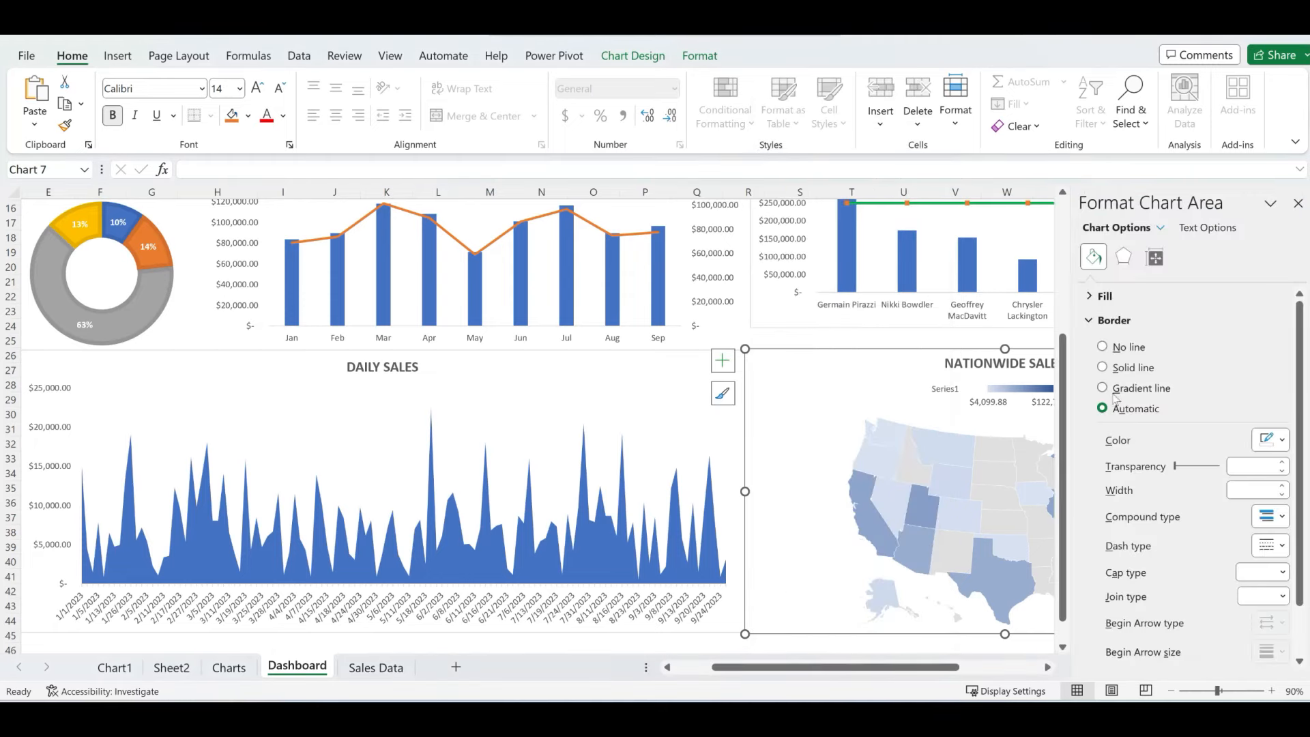
{"action": "left_click", "coordinate": [1102, 347]}
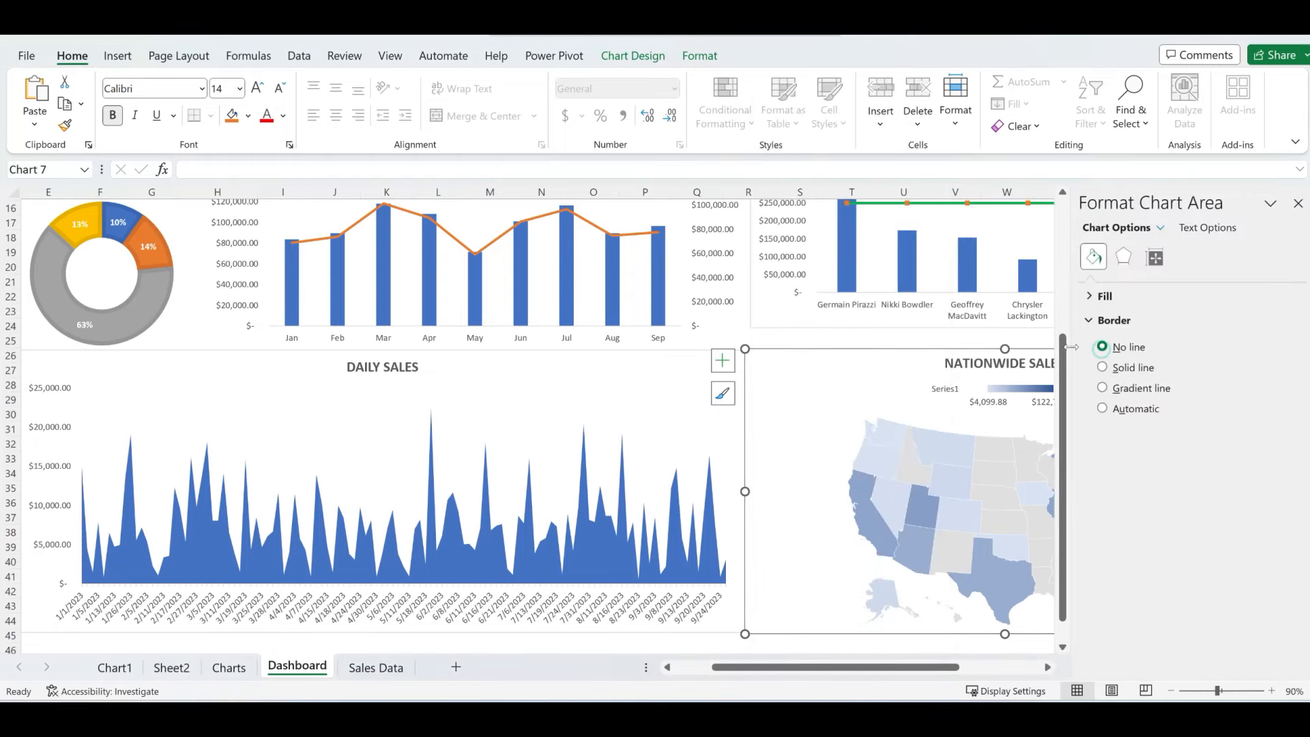
{"action": "left_click", "coordinate": [558, 380]}
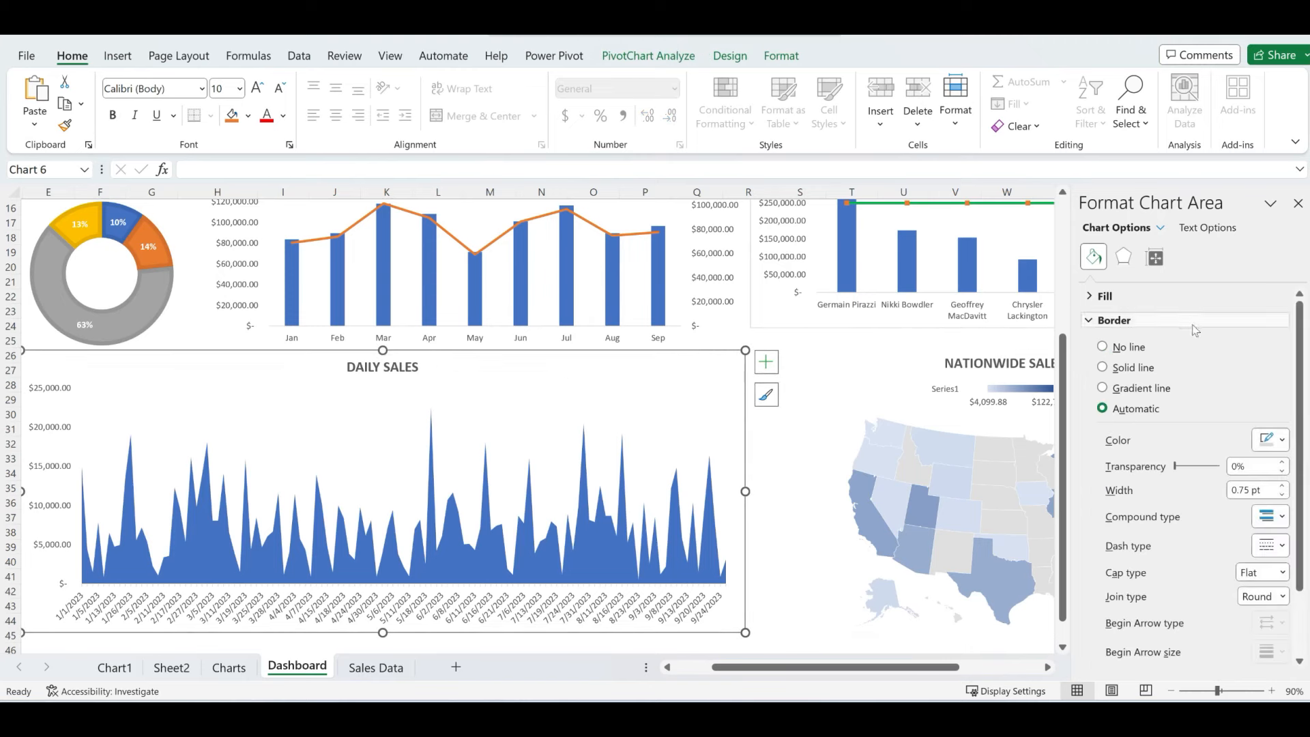
{"action": "left_click", "coordinate": [1103, 347]}
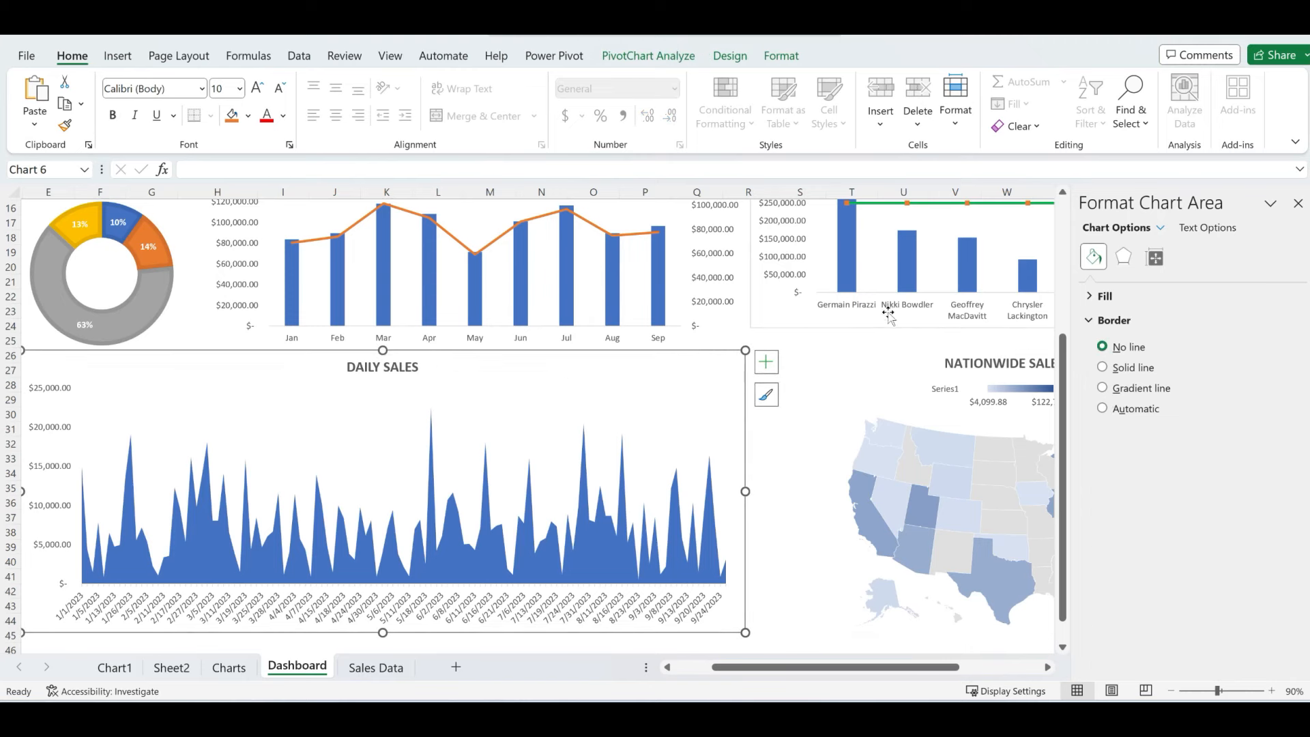
{"action": "left_click", "coordinate": [777, 310]}
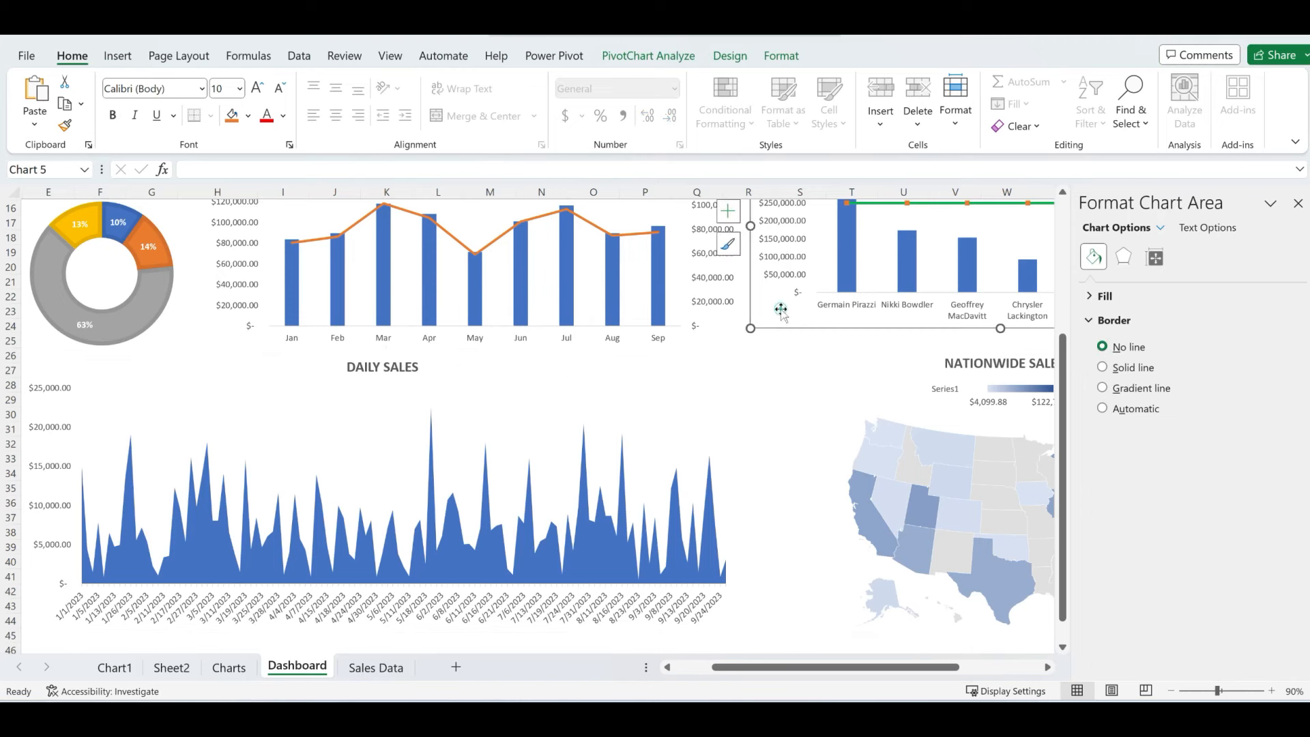
{"action": "left_click", "coordinate": [1103, 347]}
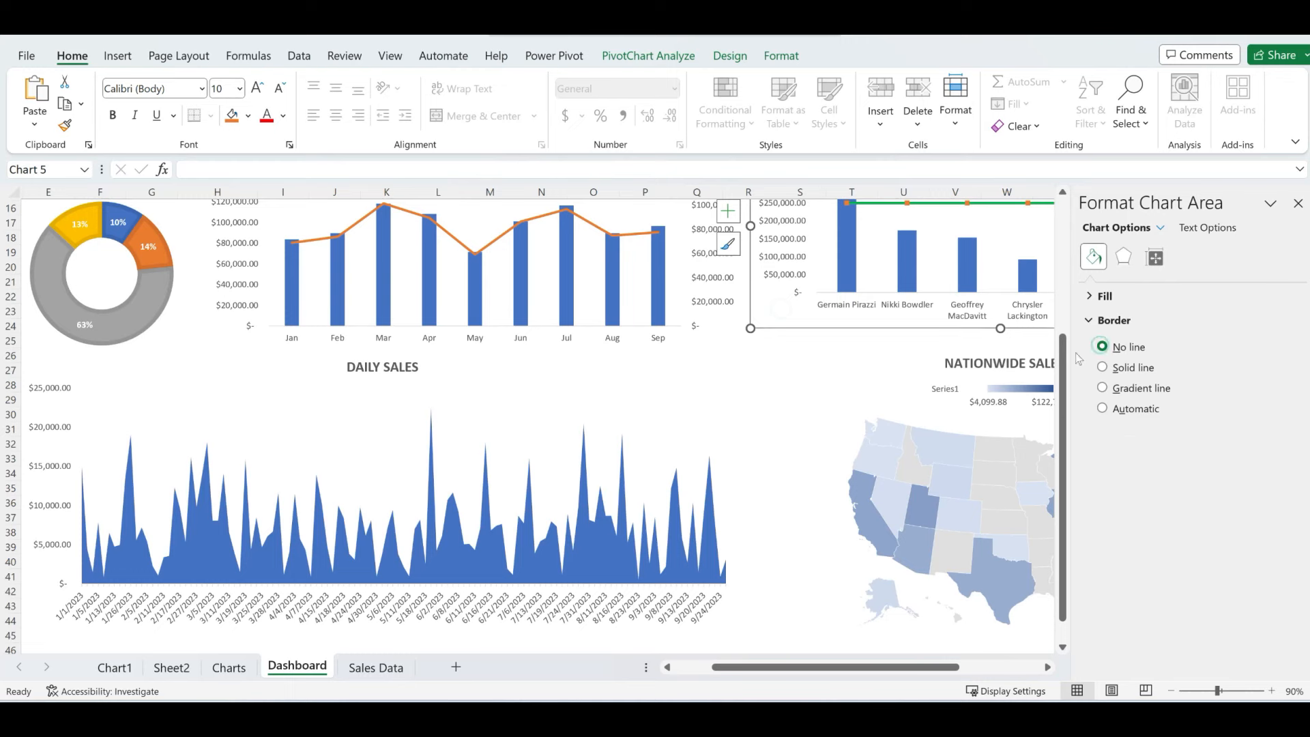
{"action": "left_click", "coordinate": [623, 638]}
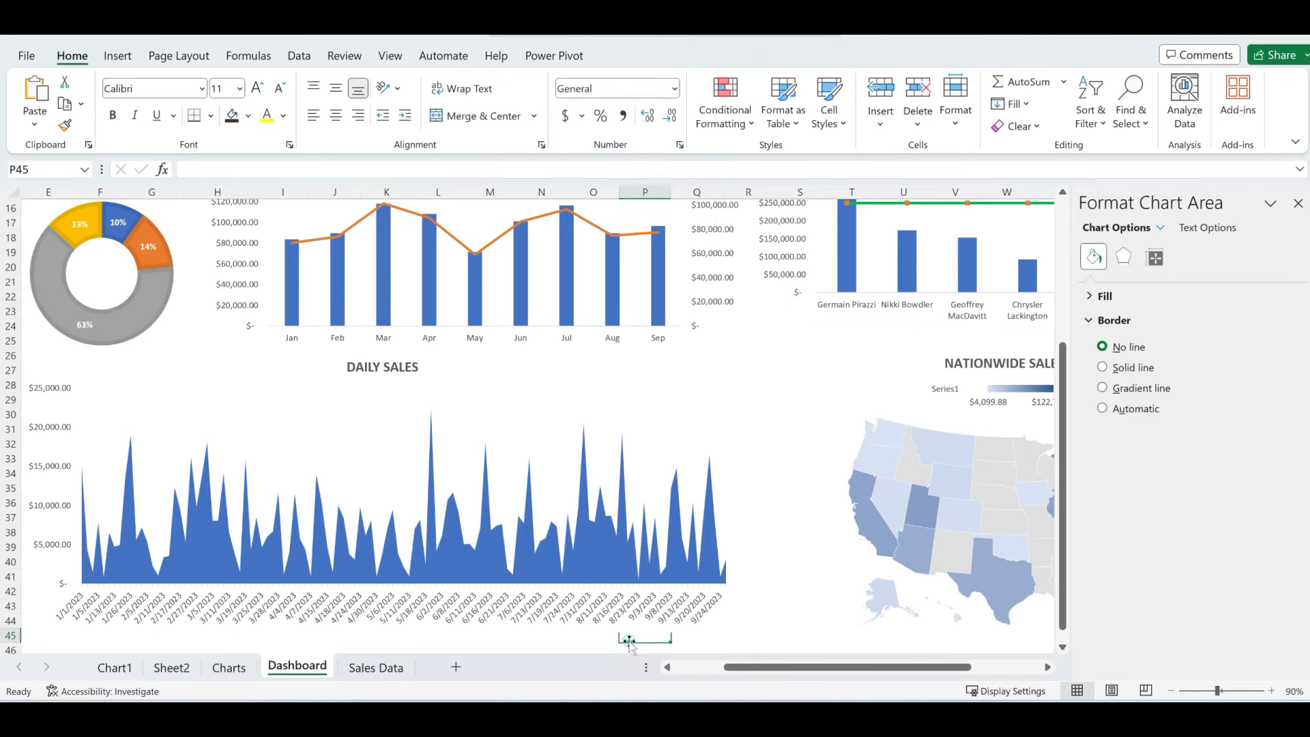
{"action": "left_click", "coordinate": [1299, 203]}
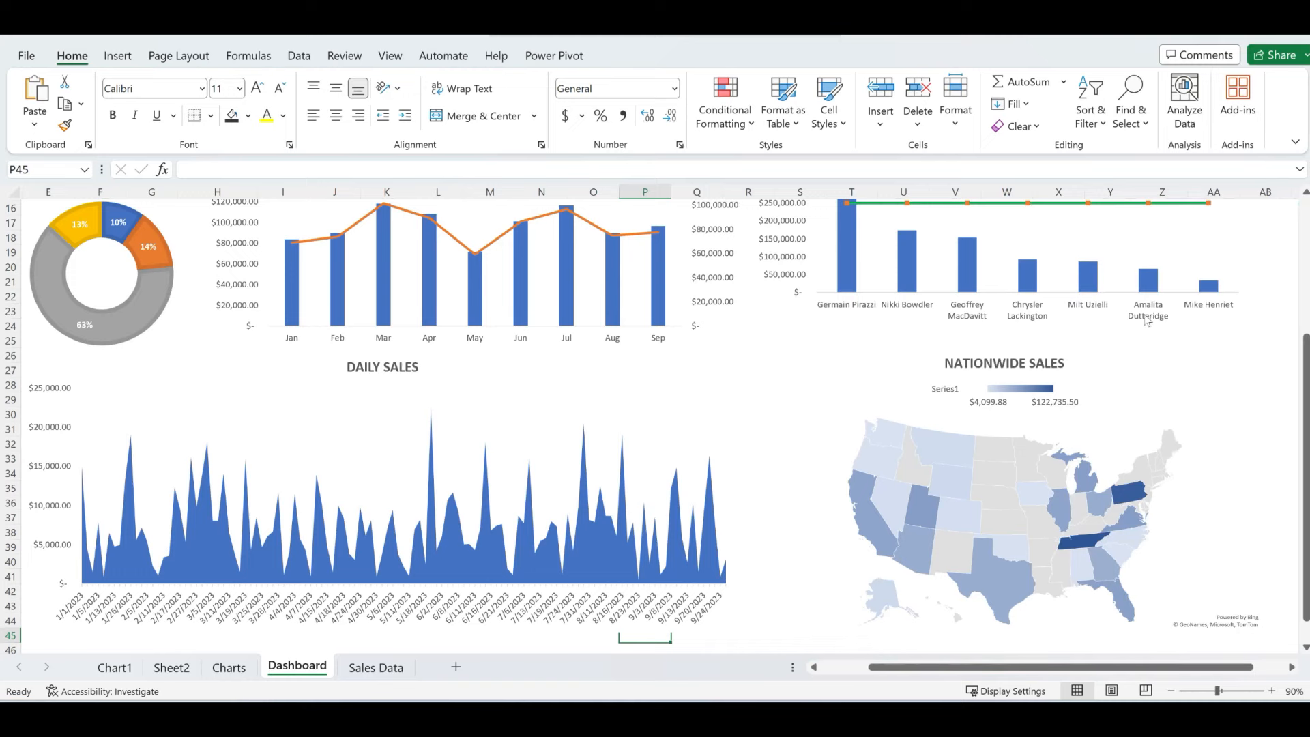
{"action": "scroll", "coordinate": [1146, 320], "scroll_direction": "up", "scroll_amount": 5}
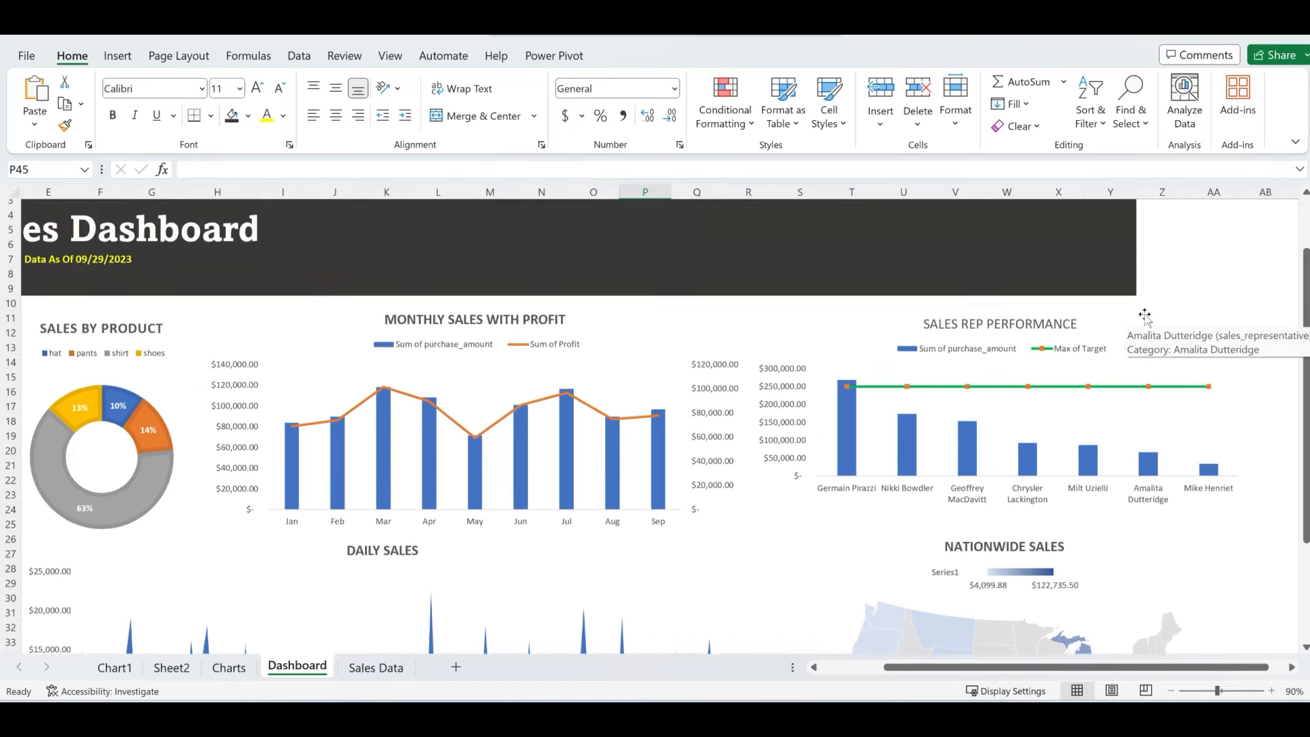
{"action": "scroll", "coordinate": [1145, 316], "scroll_direction": "up", "scroll_amount": 2}
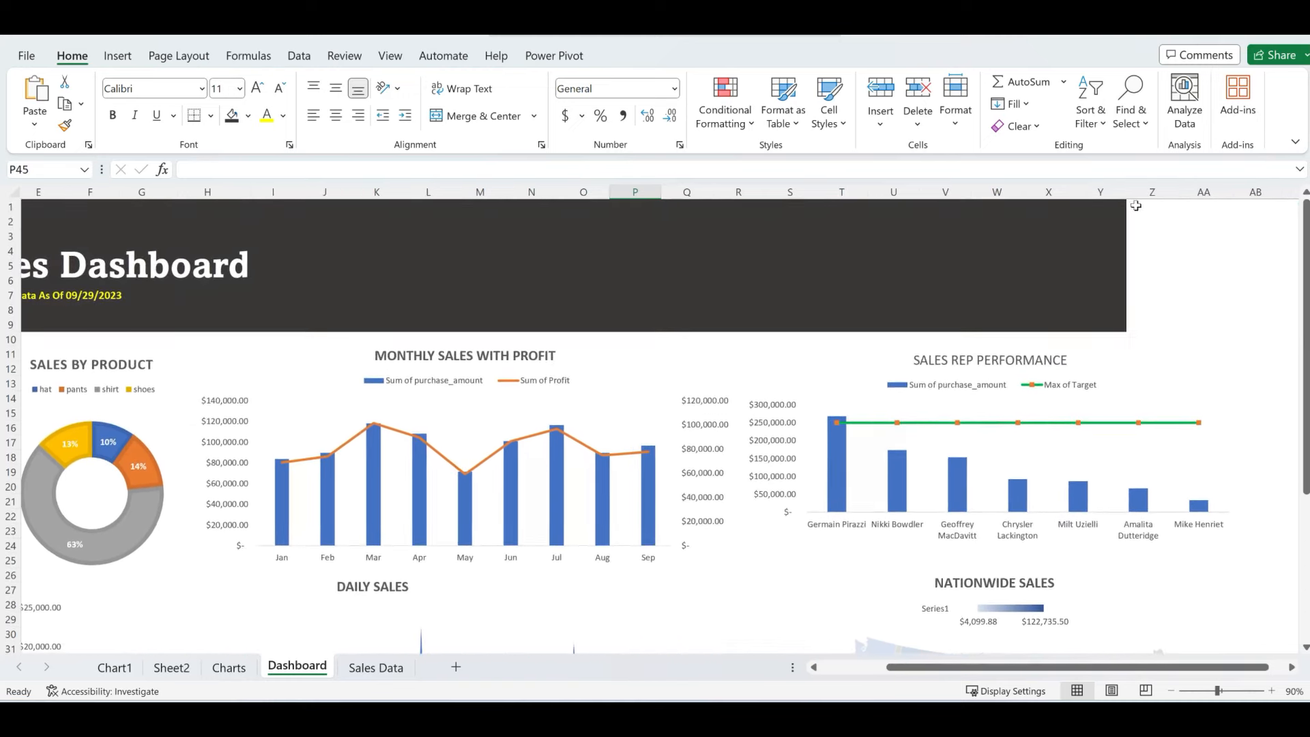
{"action": "left_click_drag", "start_coordinate": [1136, 205], "coordinate": [1288, 319]}
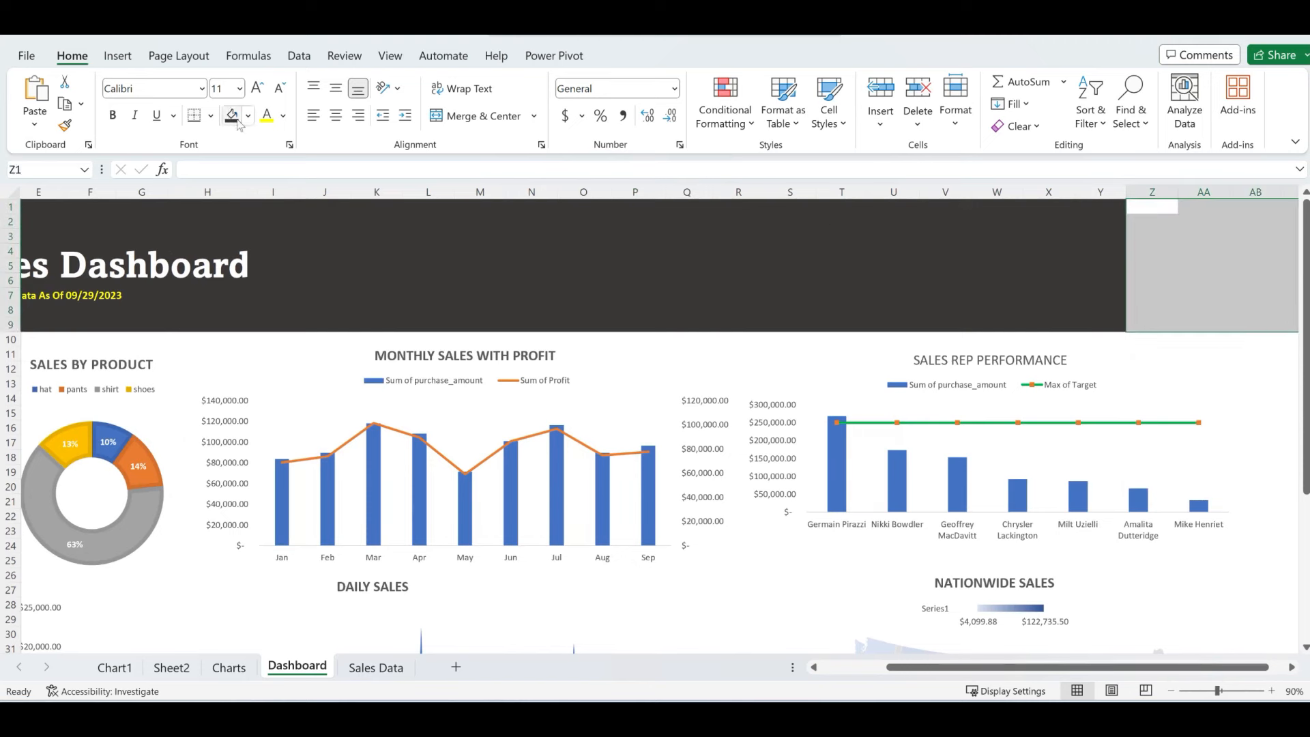
{"action": "left_click", "coordinate": [904, 237]}
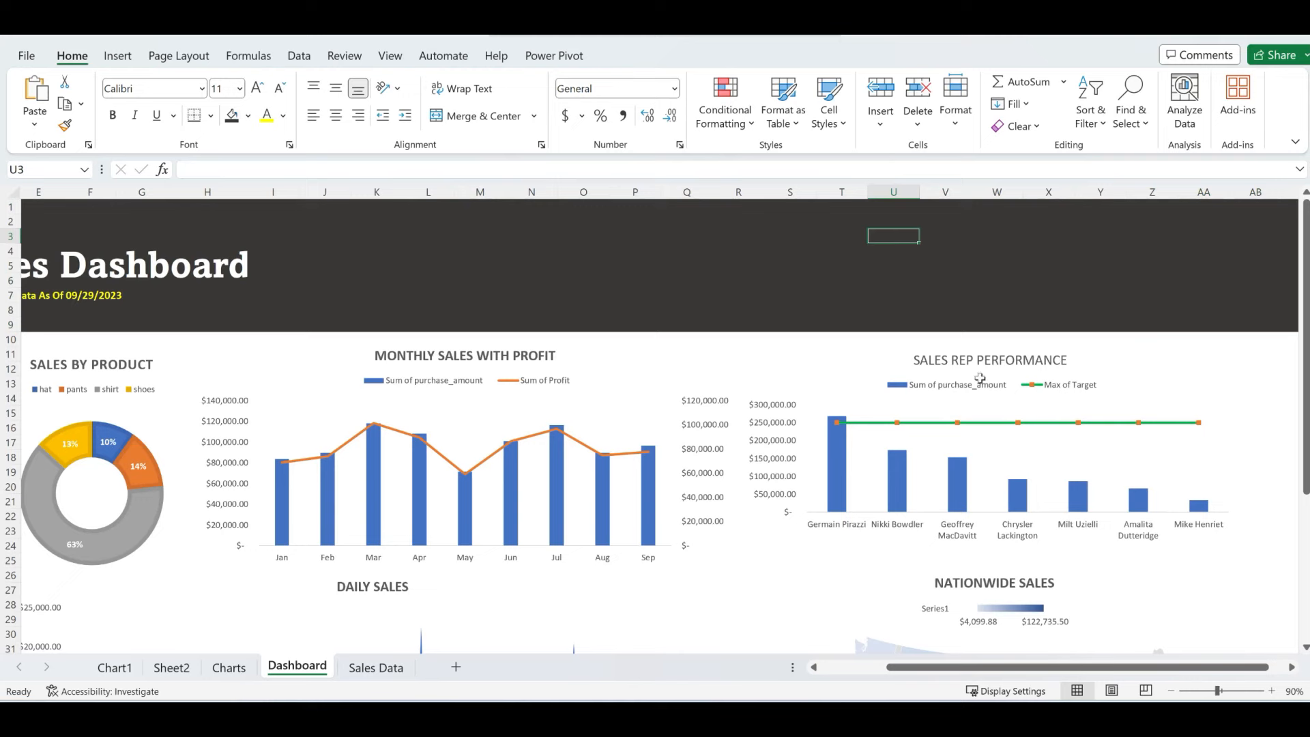
{"action": "scroll", "coordinate": [683, 456], "scroll_direction": "left", "scroll_amount": 4}
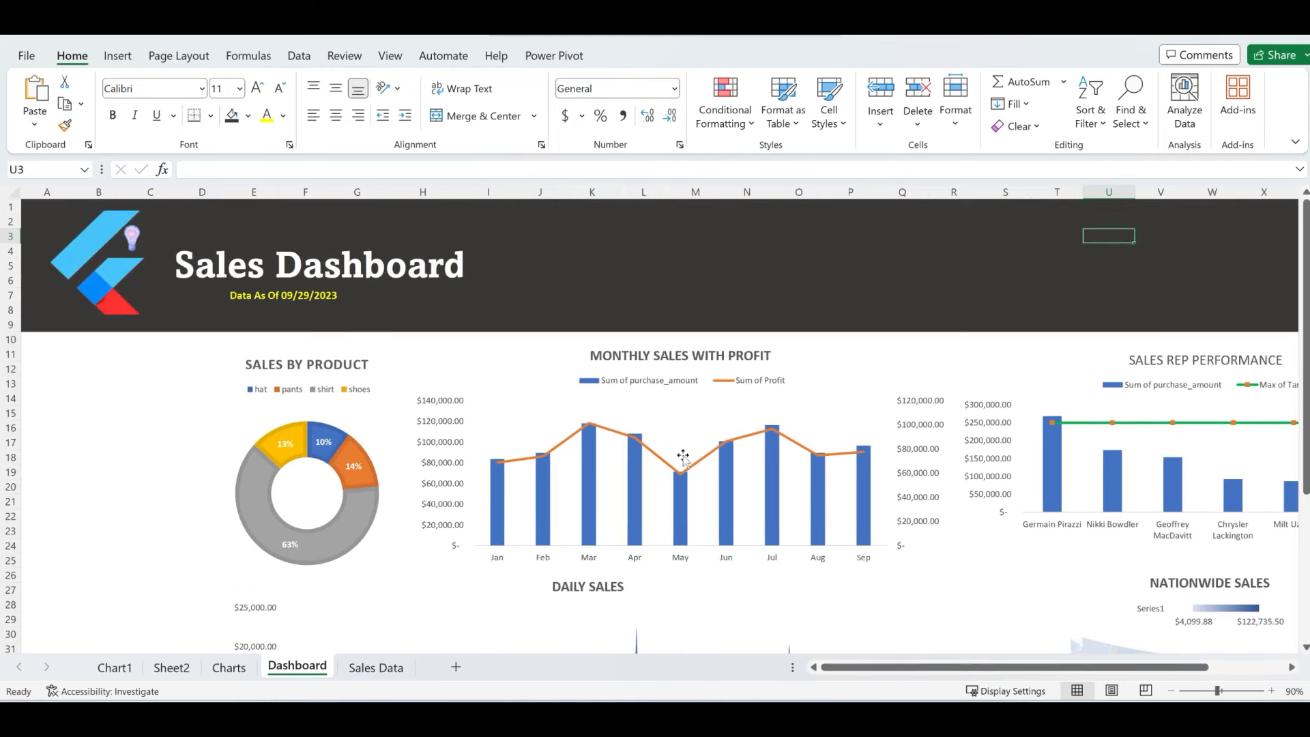
{"action": "scroll", "coordinate": [683, 456], "scroll_direction": "down", "scroll_amount": 5}
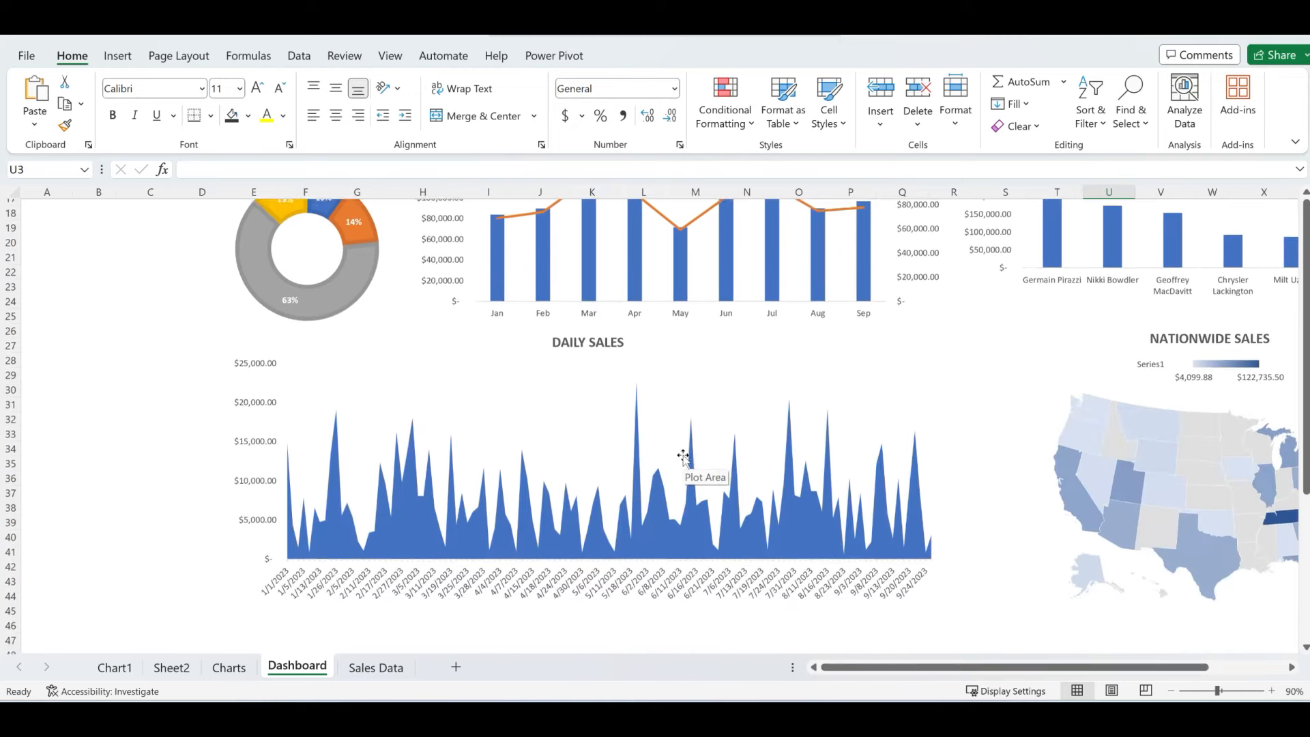
{"action": "scroll", "coordinate": [683, 456], "scroll_direction": "up", "scroll_amount": 3}
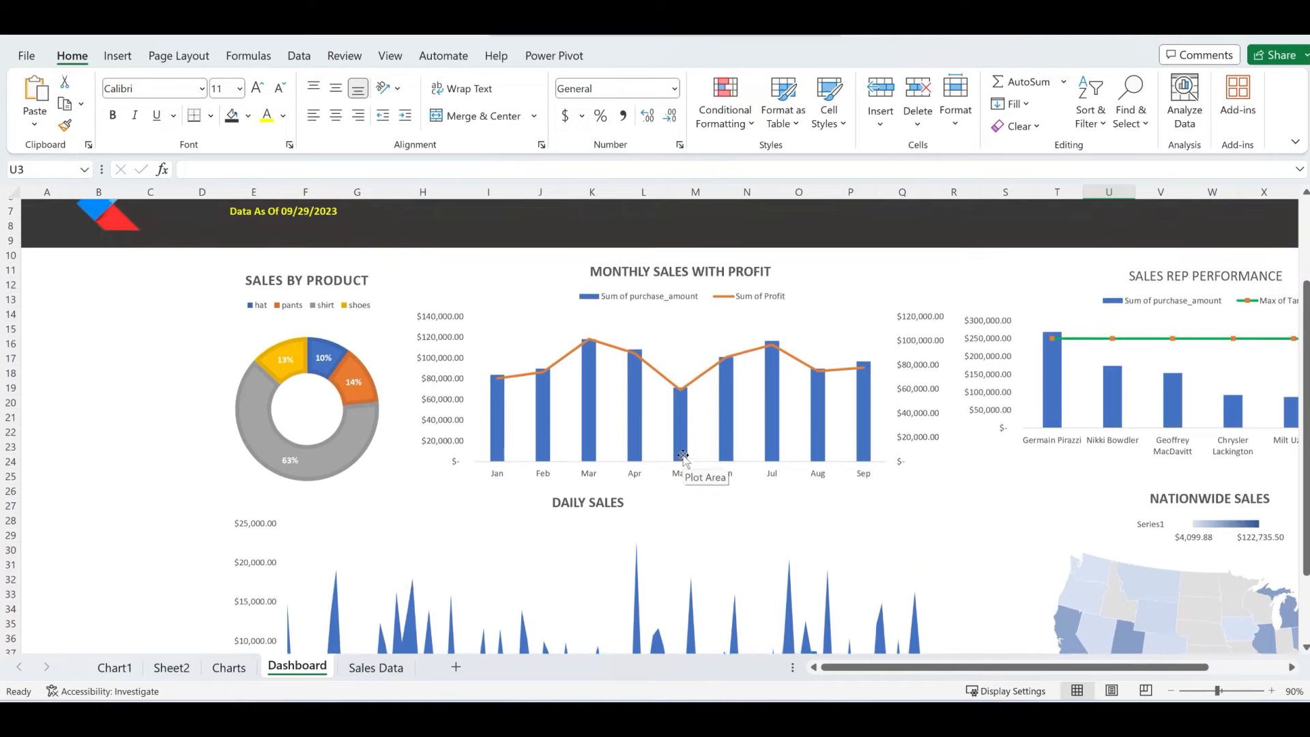
{"action": "scroll", "coordinate": [230, 365], "scroll_direction": "up", "scroll_amount": 1}
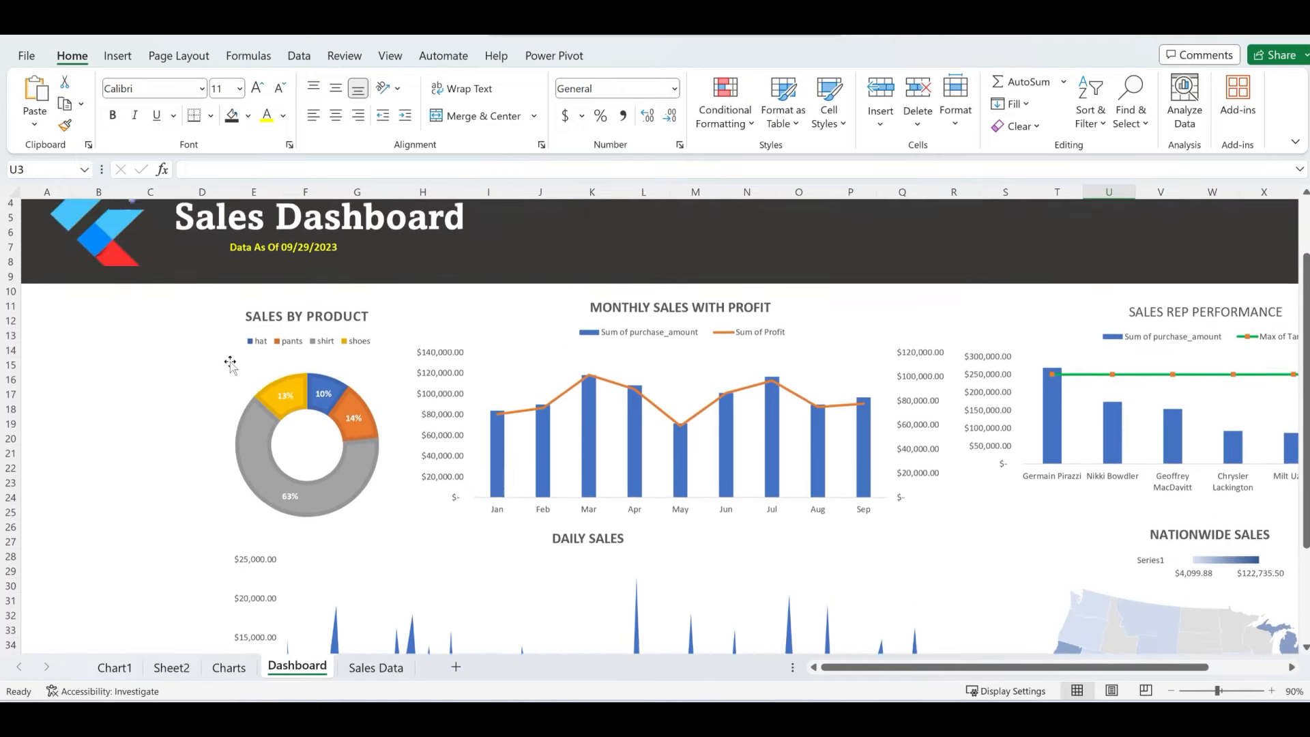
{"action": "scroll", "coordinate": [230, 365], "scroll_direction": "up", "scroll_amount": 2}
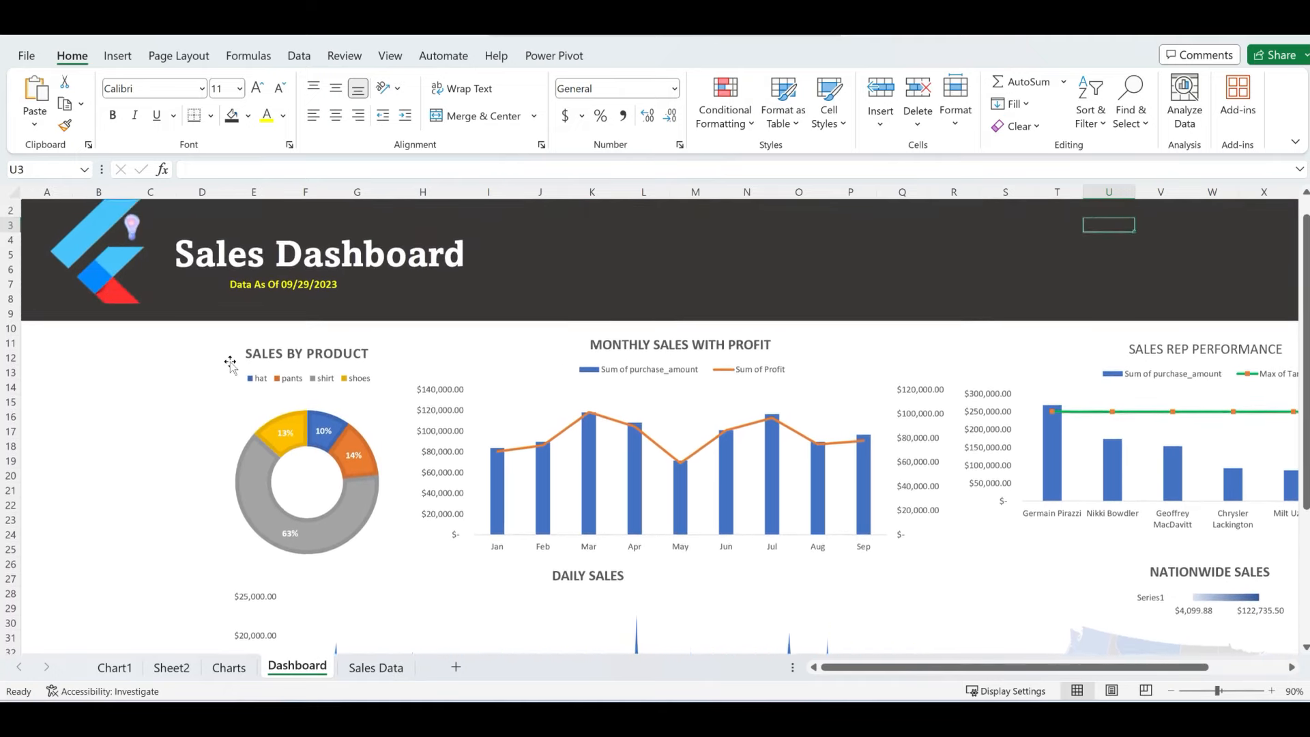
{"action": "scroll", "coordinate": [230, 365], "scroll_direction": "up", "scroll_amount": 1}
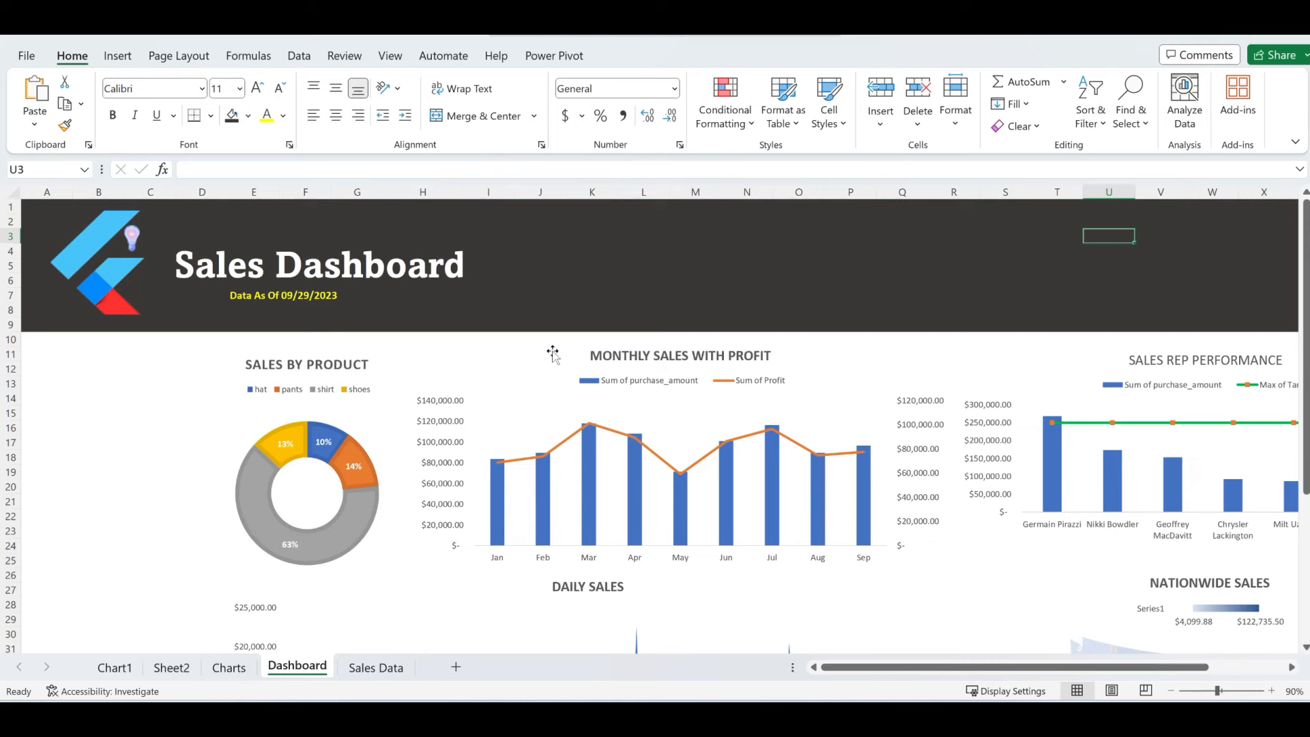
- From the monthly sales with profit chart, insert slicers for state, product_name and sales_representative
{"action": "left_click", "coordinate": [536, 401]}
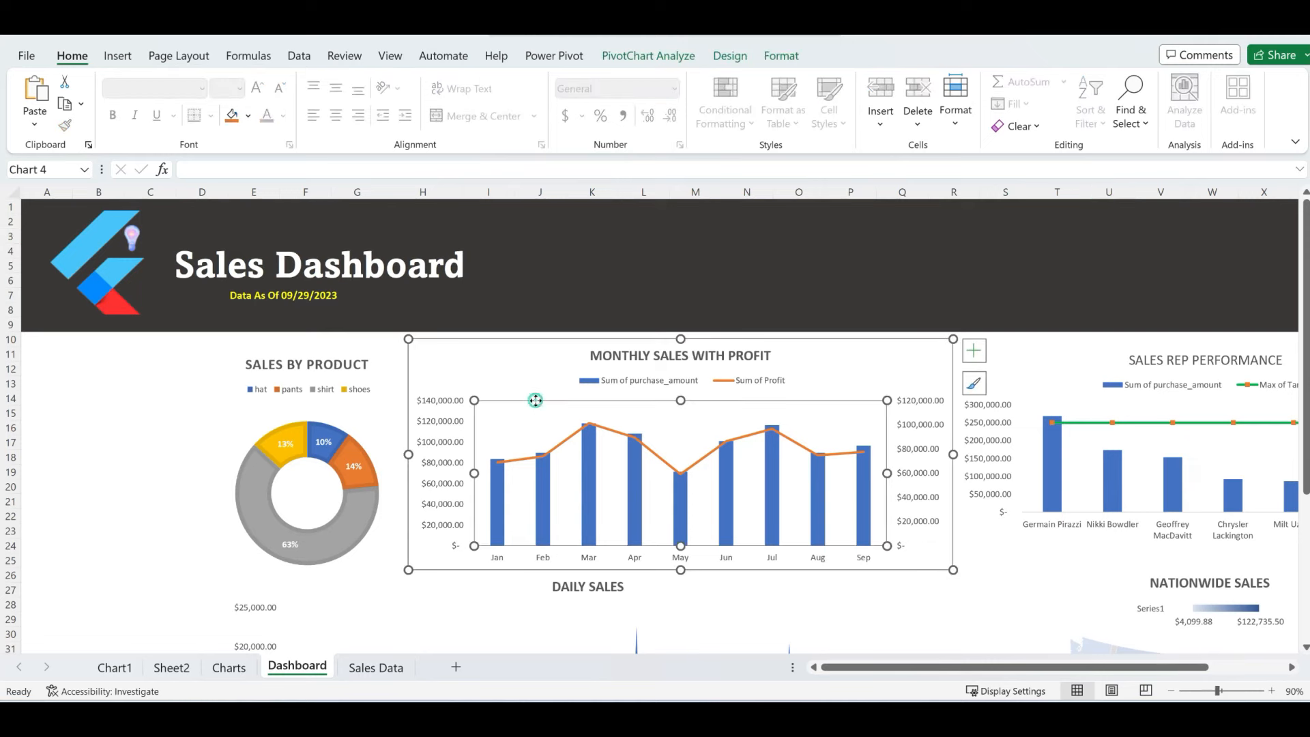
{"action": "left_click", "coordinate": [110, 60]}
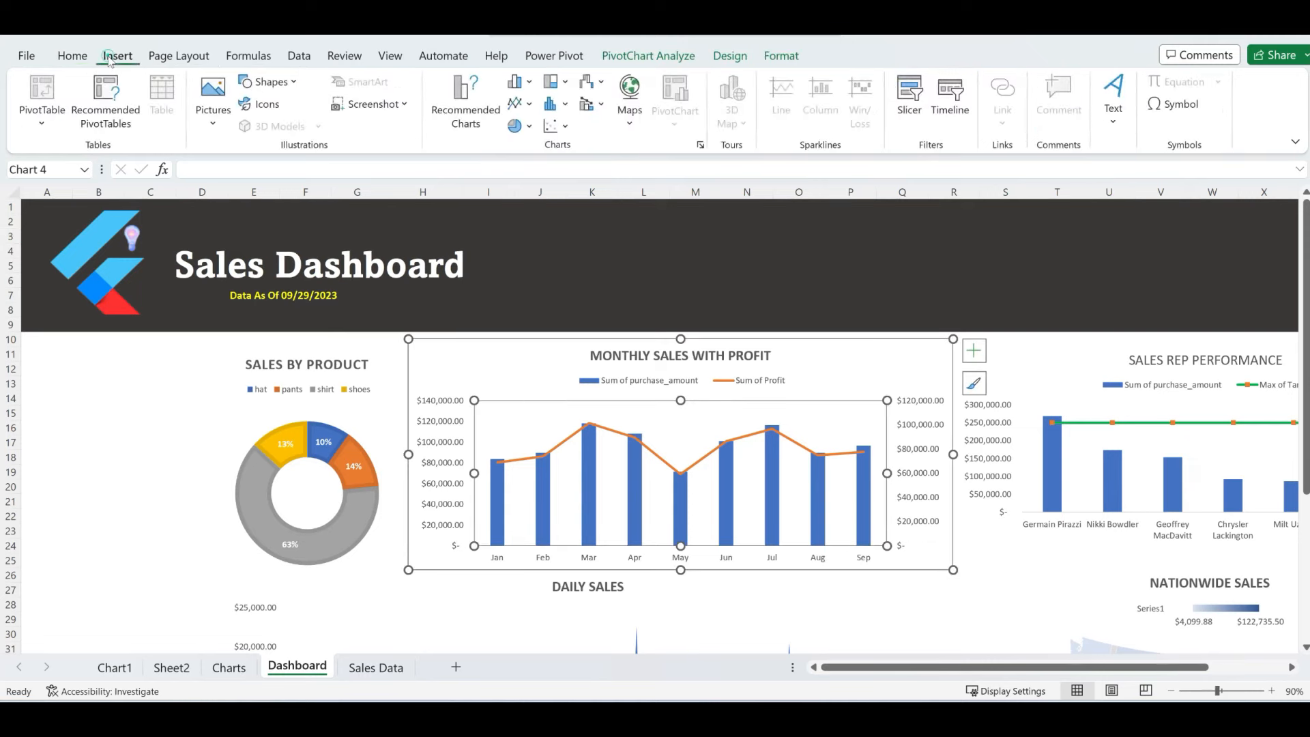
{"action": "left_click", "coordinate": [911, 103]}
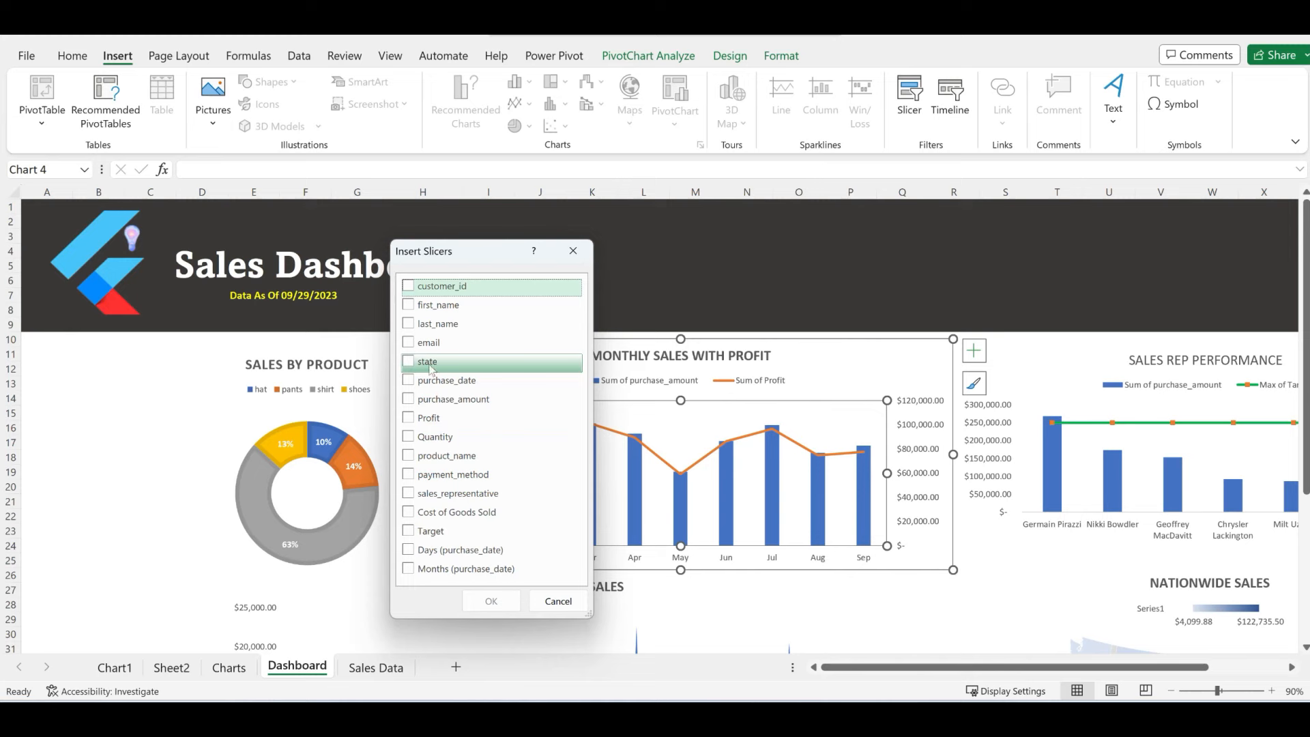
{"action": "left_click", "coordinate": [409, 362]}
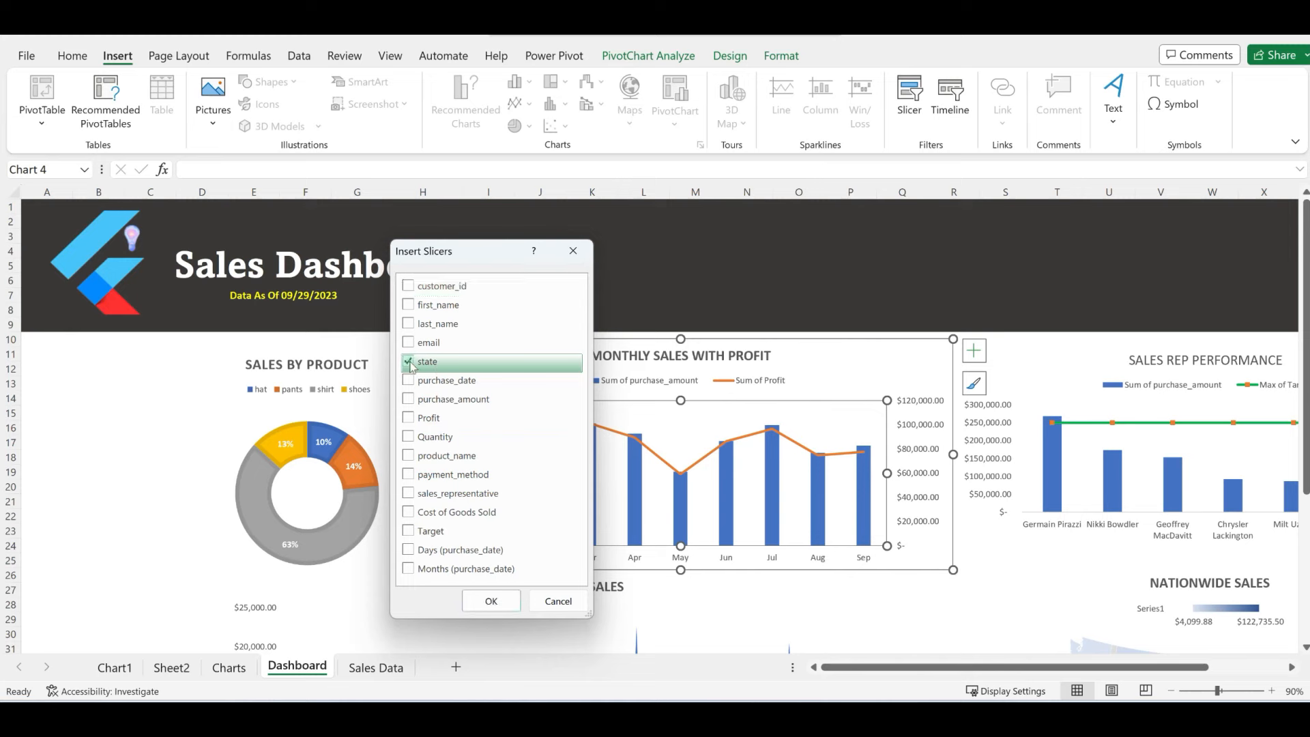
{"action": "left_click", "coordinate": [411, 457]}
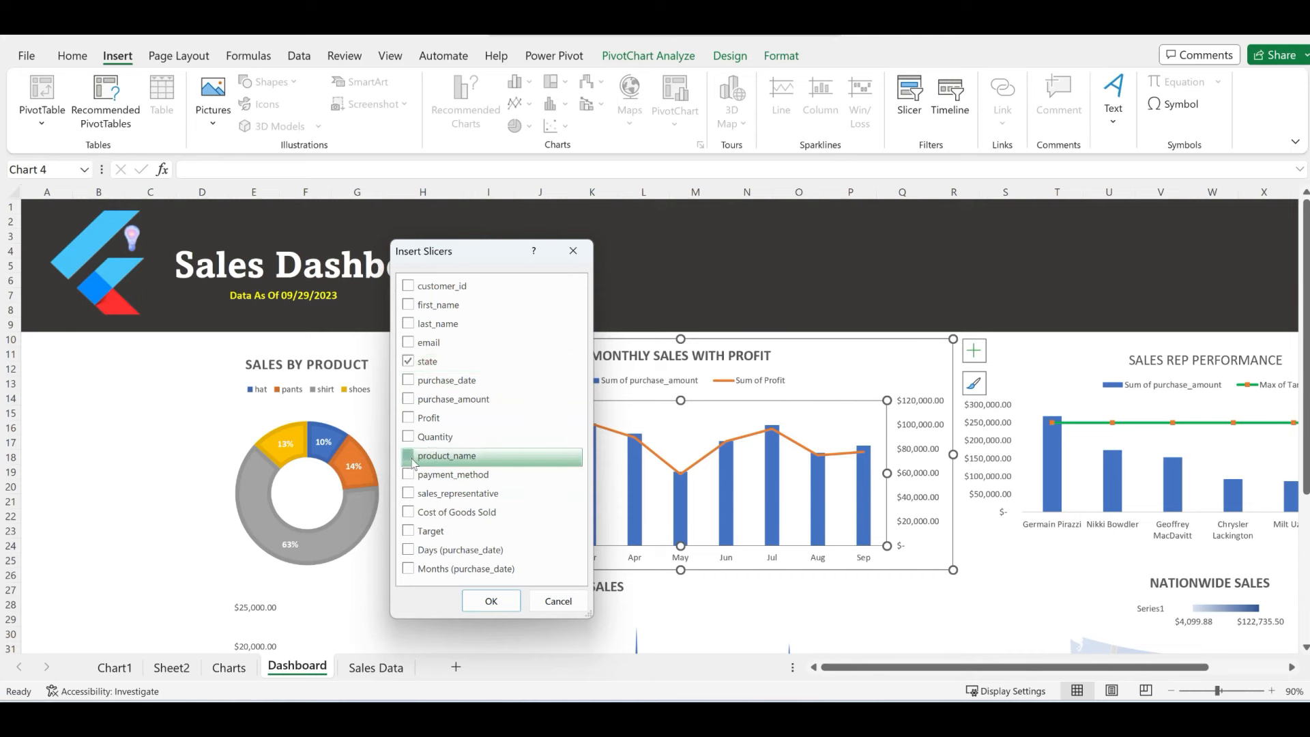
{"action": "left_click", "coordinate": [410, 497]}
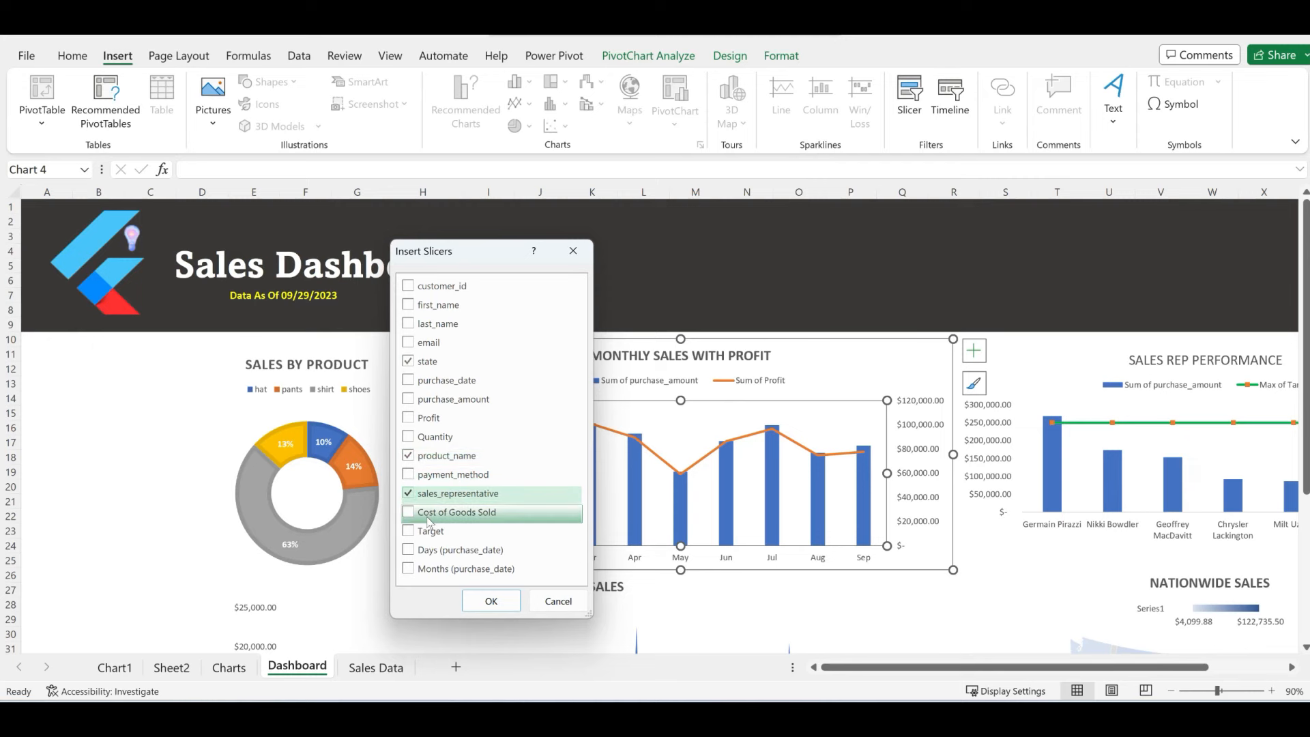
{"action": "left_click", "coordinate": [491, 601]}
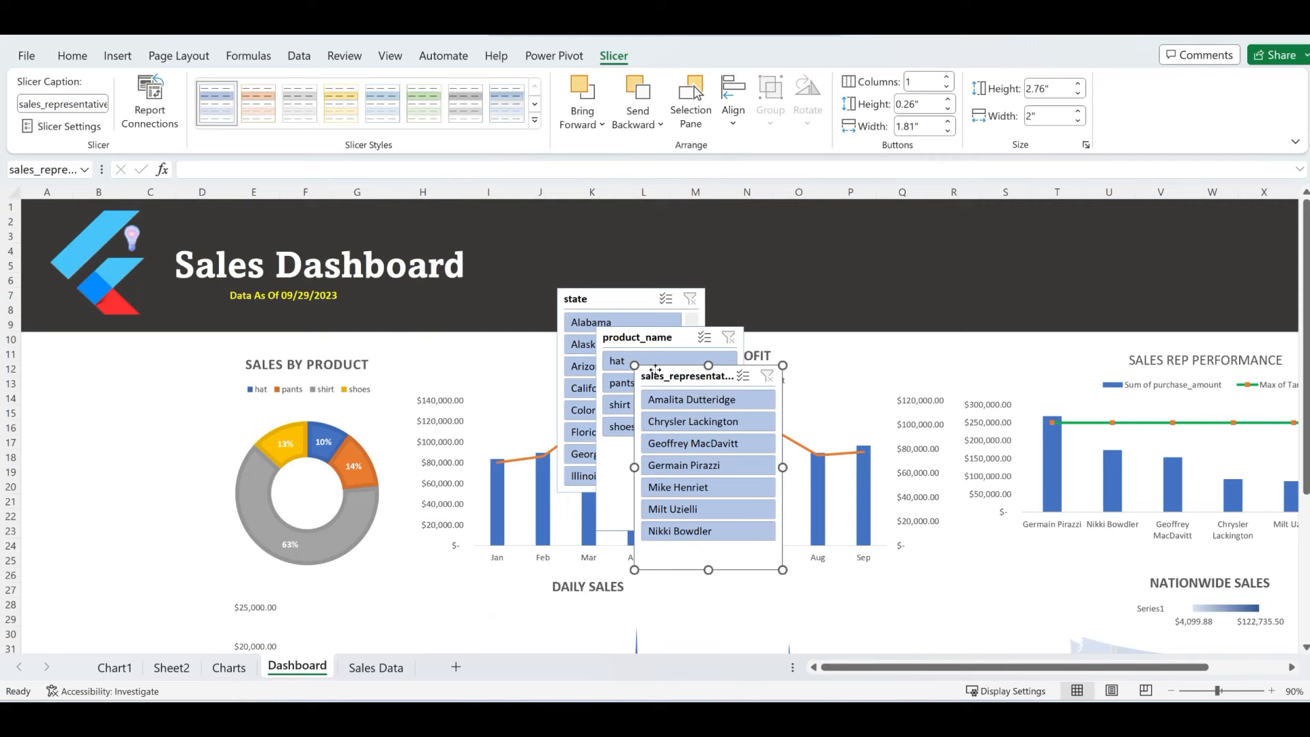
- Drag the sales_representative slicer to the lower left and product_name to the left edge
{"action": "left_click_drag", "start_coordinate": [655, 371], "coordinate": [69, 619]}
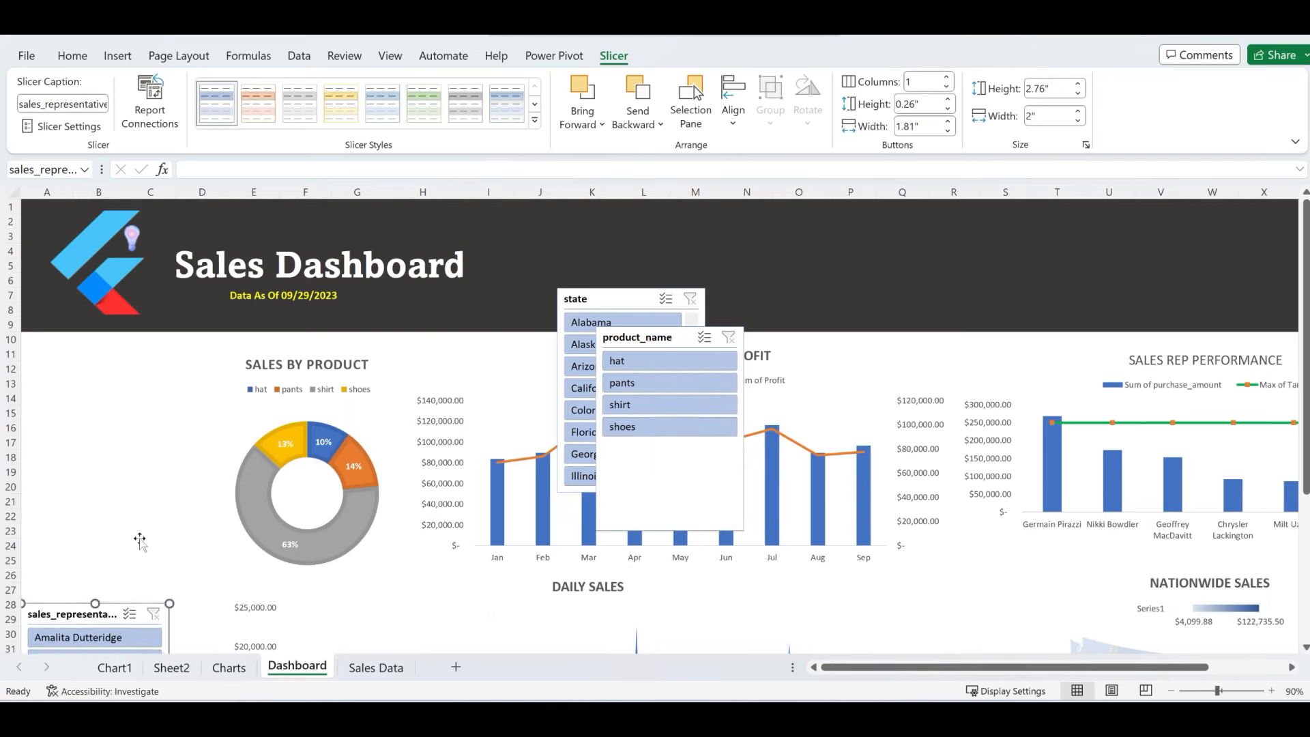
{"action": "left_click_drag", "start_coordinate": [603, 345], "coordinate": [64, 347]}
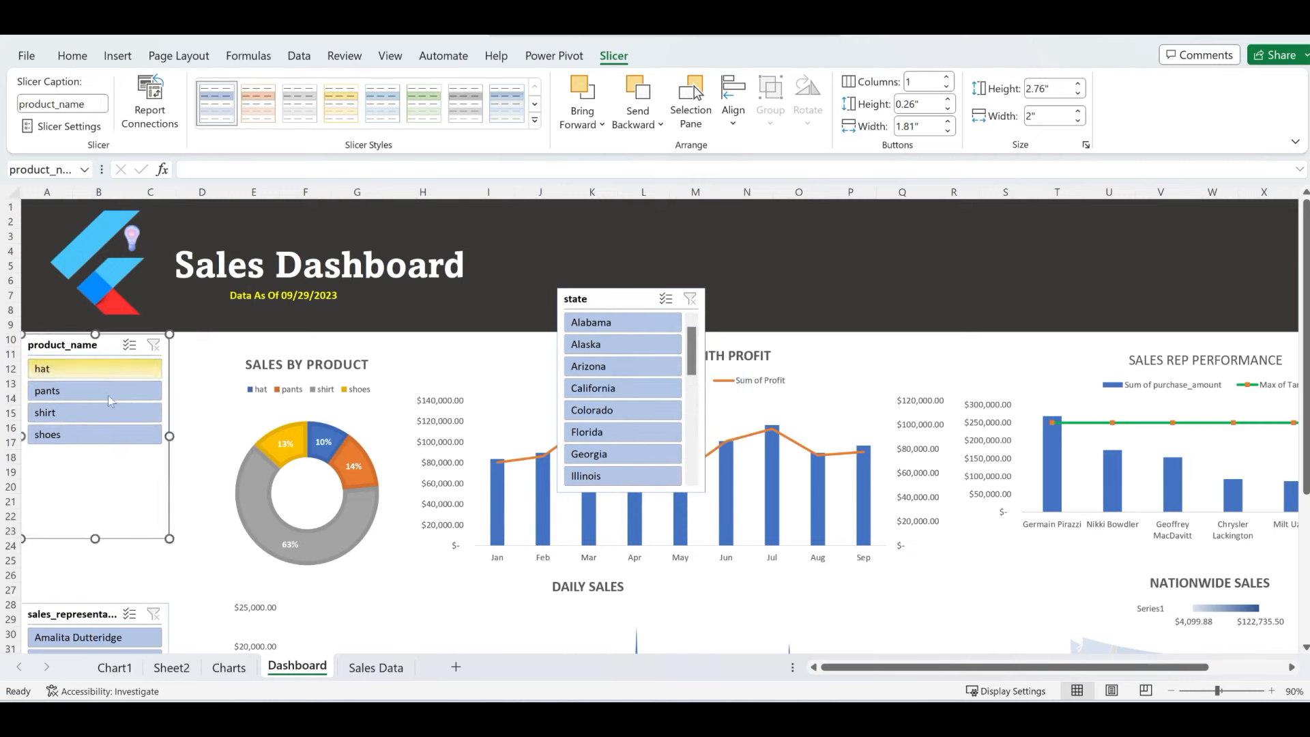
- Caption the product_name slicer 'Product', shorten it to row 18, and stack the state slicer below
{"action": "right_click", "coordinate": [93, 348]}
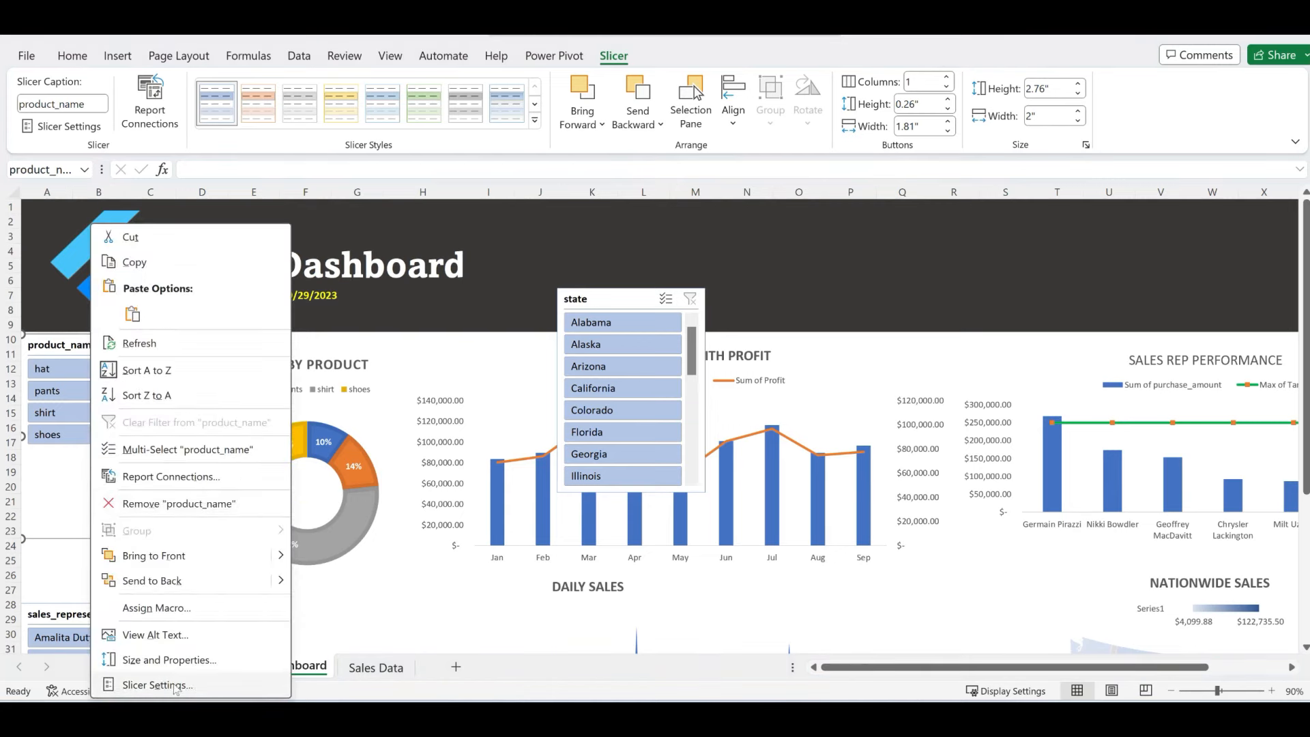
{"action": "left_click", "coordinate": [154, 684]}
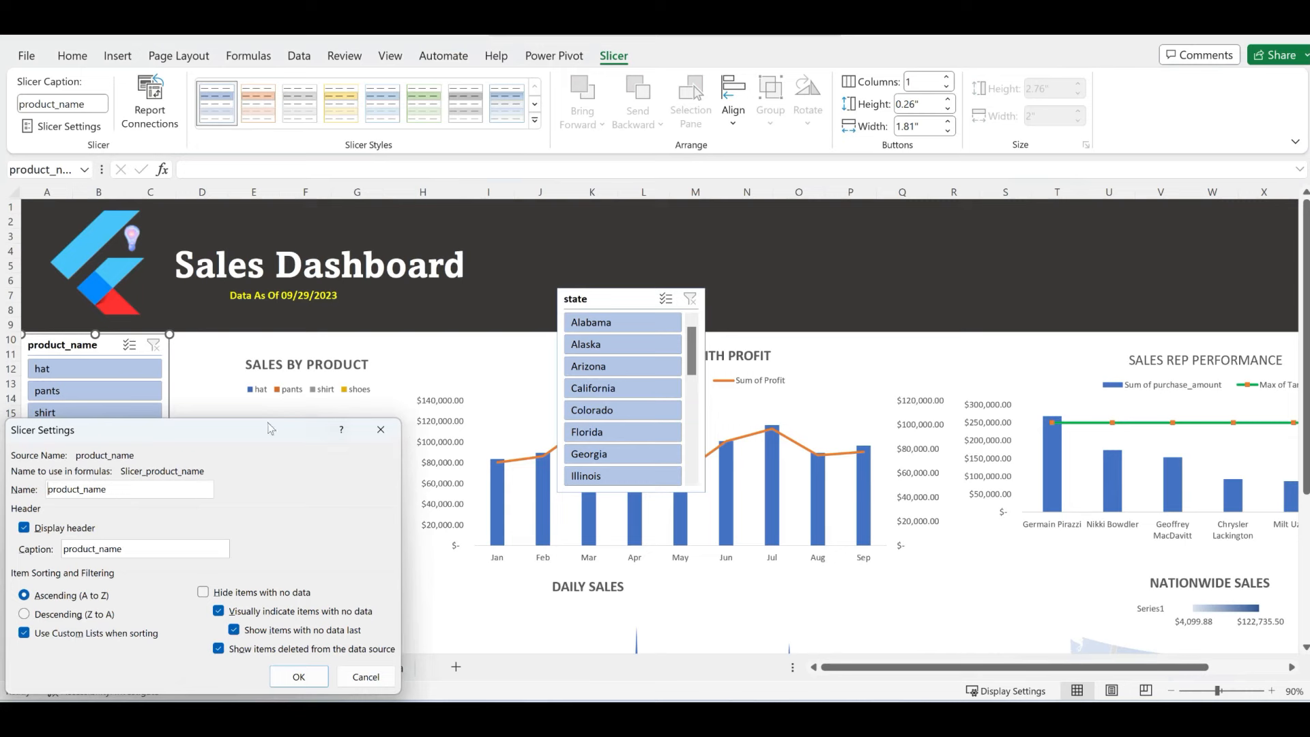
{"action": "left_click_drag", "start_coordinate": [271, 428], "coordinate": [464, 363]}
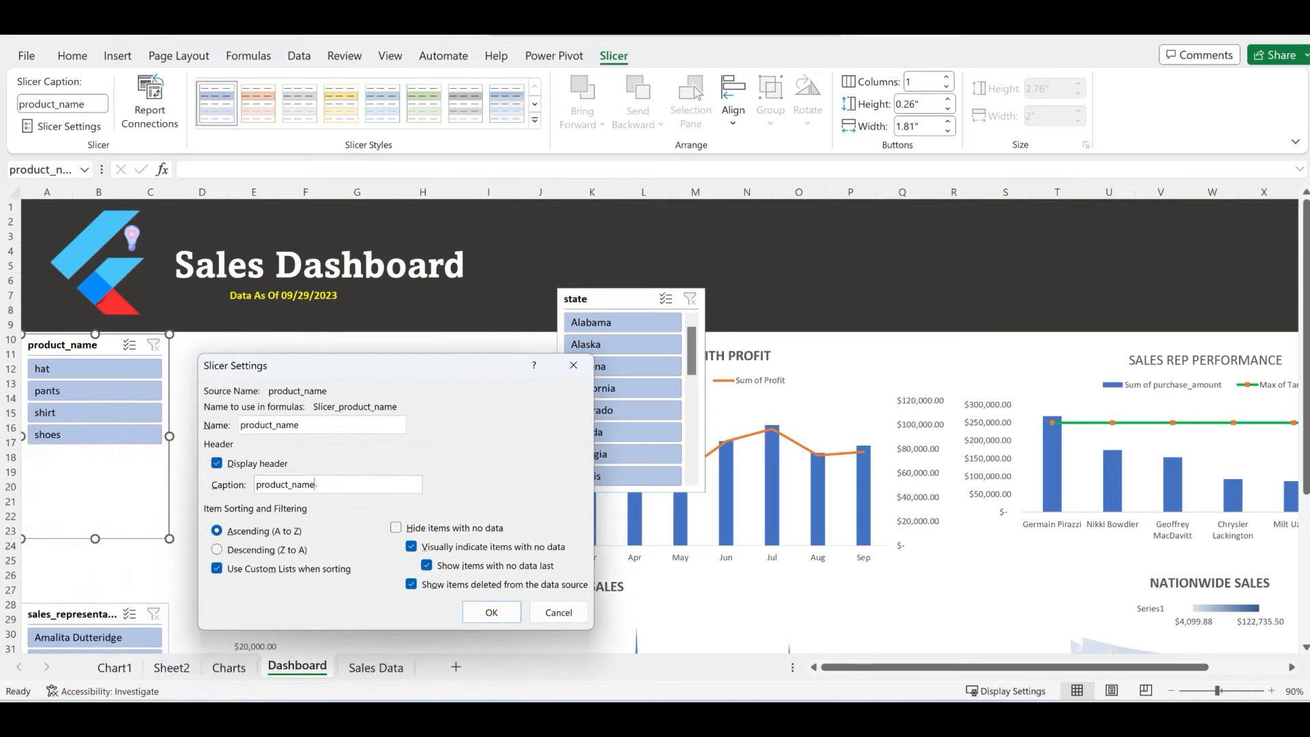
{"action": "left_click_drag", "start_coordinate": [316, 485], "coordinate": [248, 489]}
{"action": "type", "text": "P"}
{"action": "left_click", "coordinate": [497, 612]}
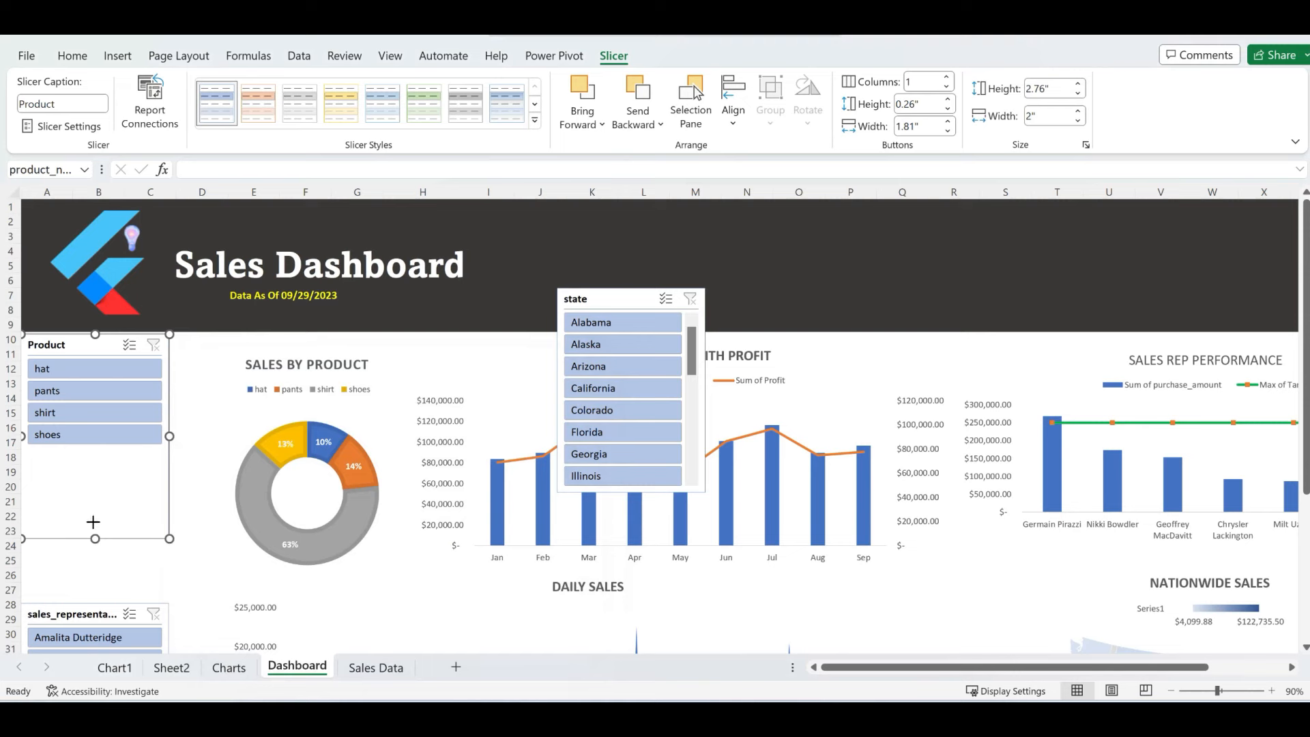
{"action": "left_click_drag", "start_coordinate": [95, 538], "coordinate": [102, 456]}
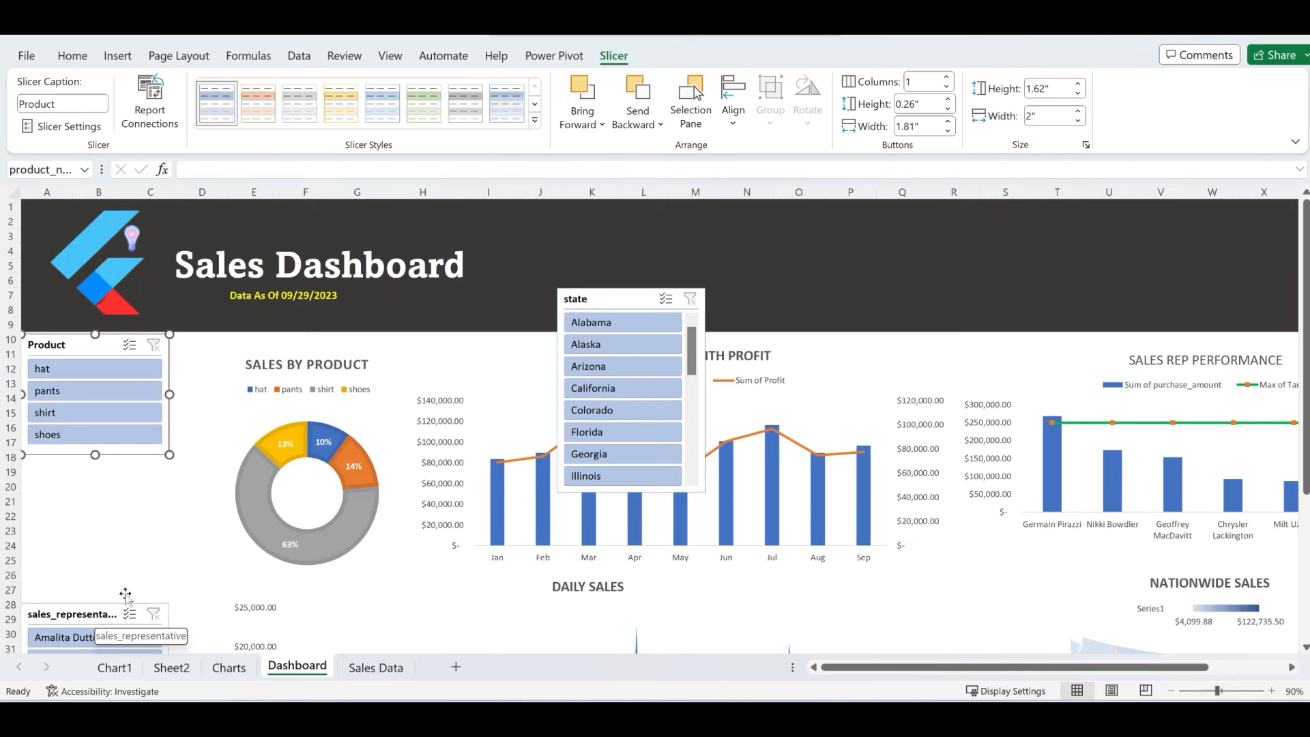
{"action": "left_click_drag", "start_coordinate": [606, 301], "coordinate": [59, 467]}
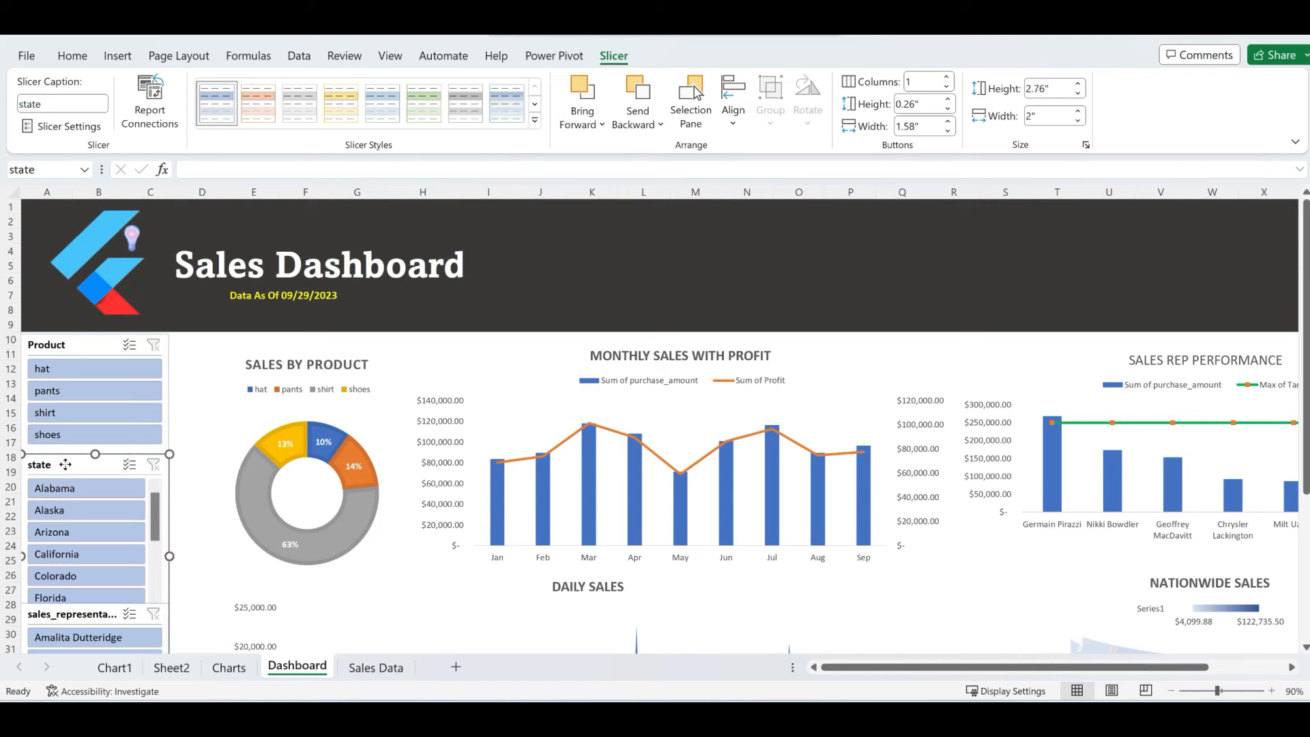
- Caption the state slicer 'State' and move sales_representative down to row 35
{"action": "right_click", "coordinate": [65, 464]}
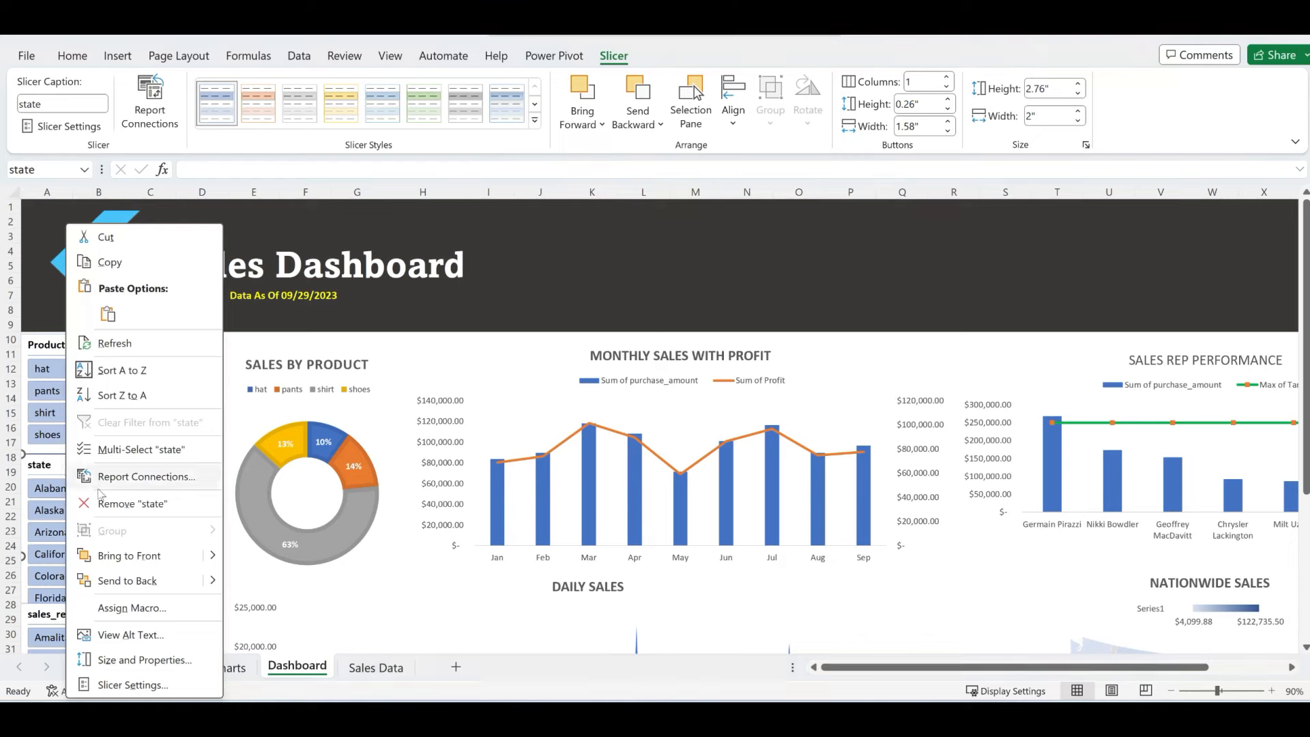
{"action": "left_click", "coordinate": [121, 686]}
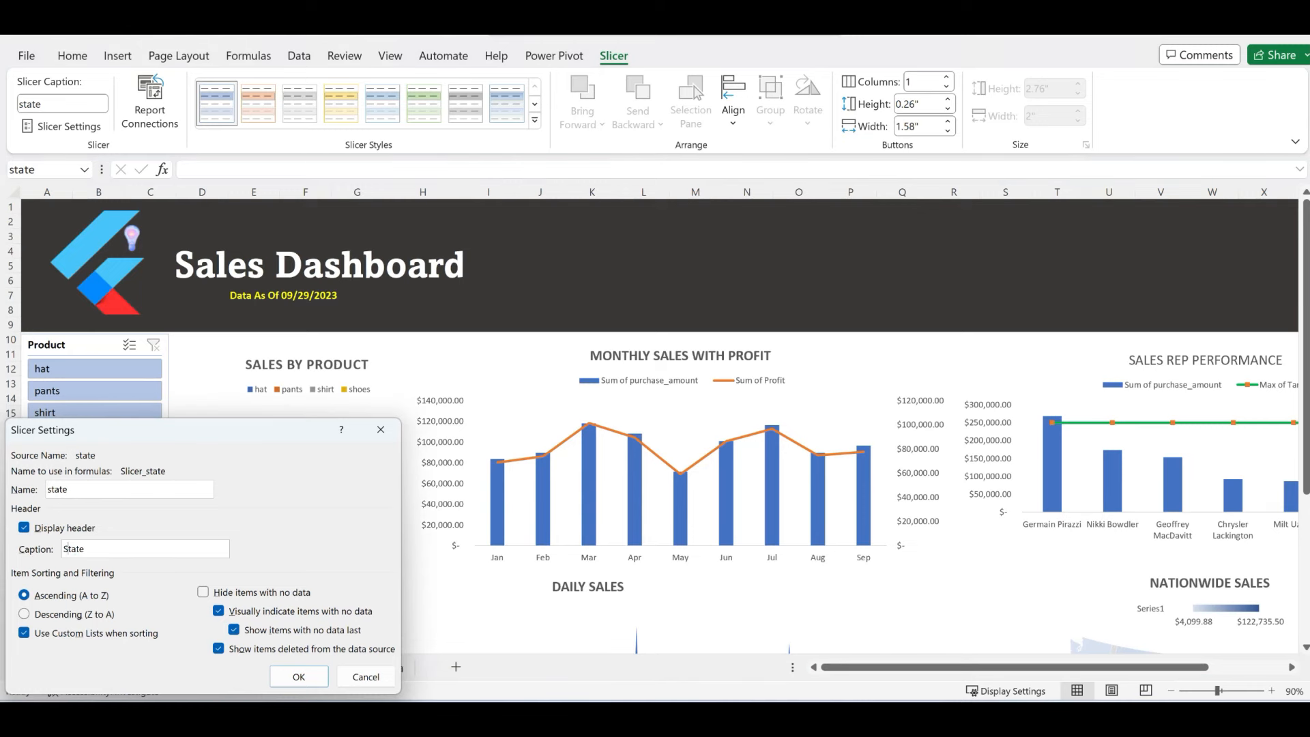
{"action": "left_click", "coordinate": [310, 677]}
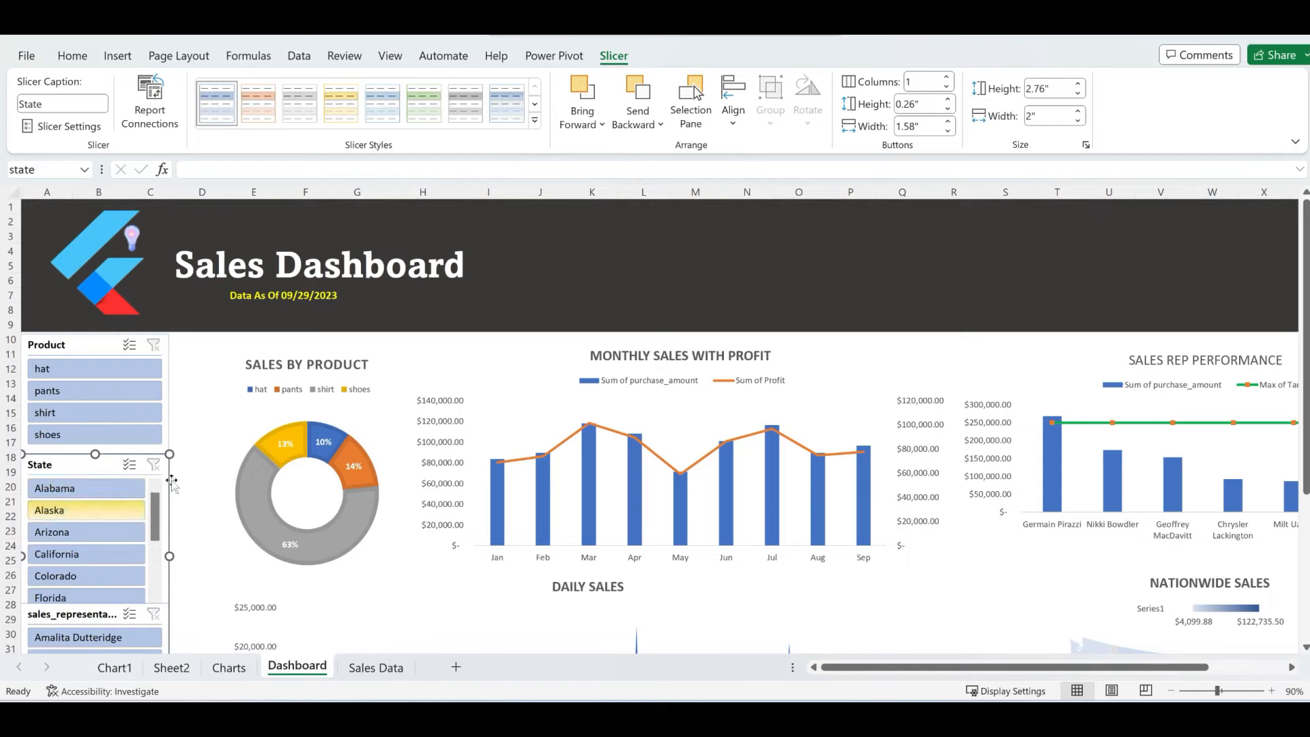
{"action": "scroll", "coordinate": [327, 455], "scroll_direction": "down", "scroll_amount": 3}
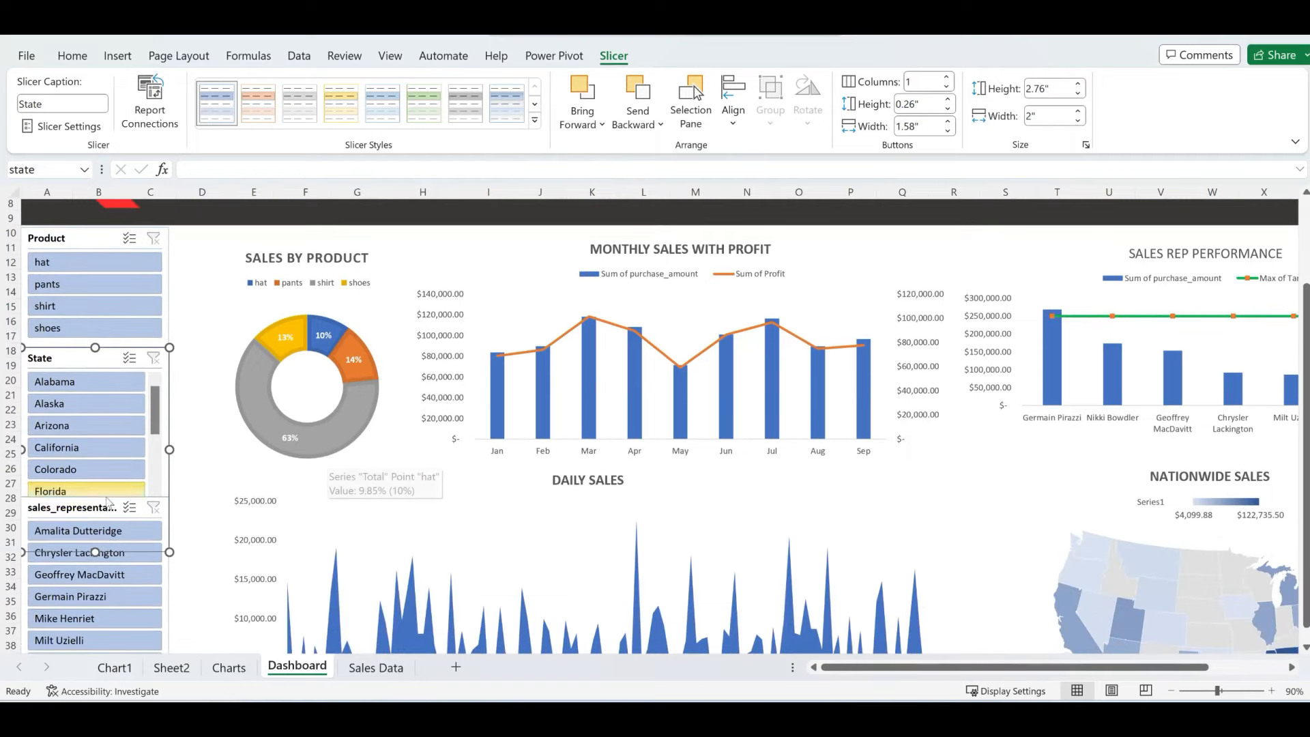
{"action": "left_click_drag", "start_coordinate": [82, 511], "coordinate": [66, 606]}
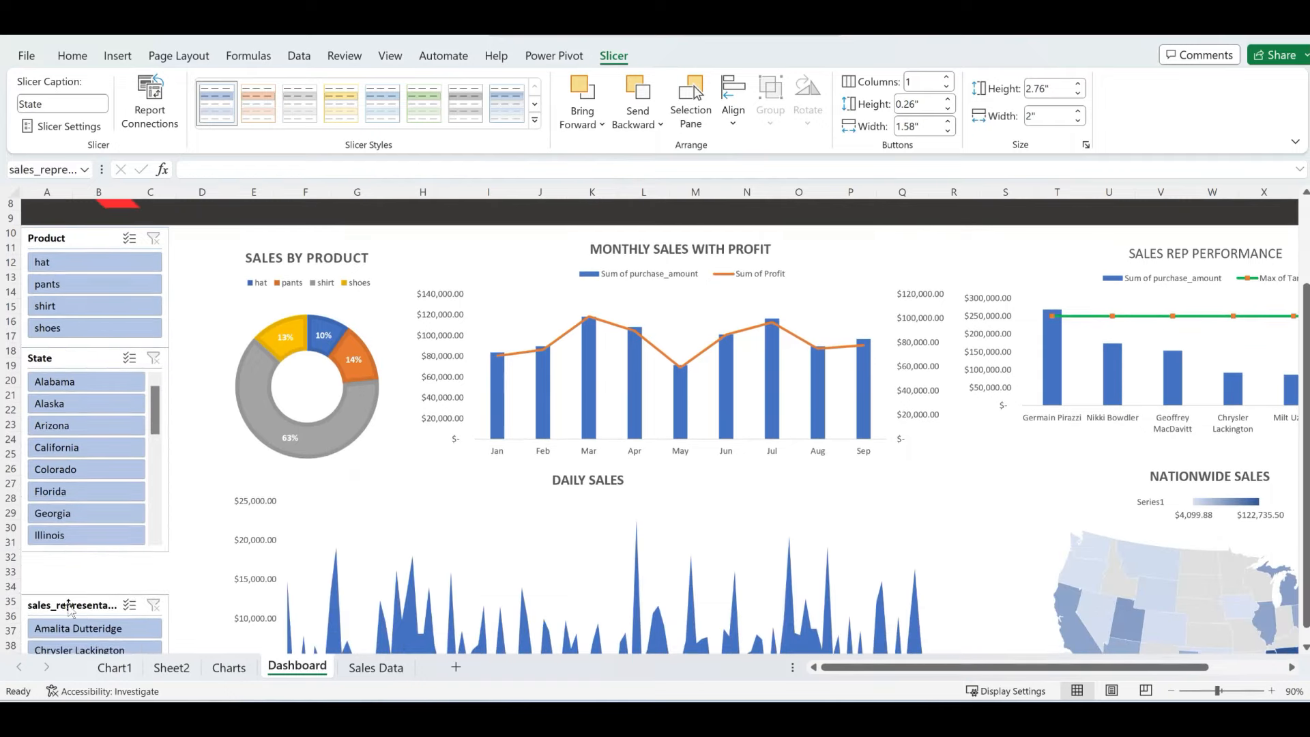
- Lengthen the State slicer to 3.04" and bring sales_representative up directly beneath it
{"action": "left_click", "coordinate": [104, 361]}
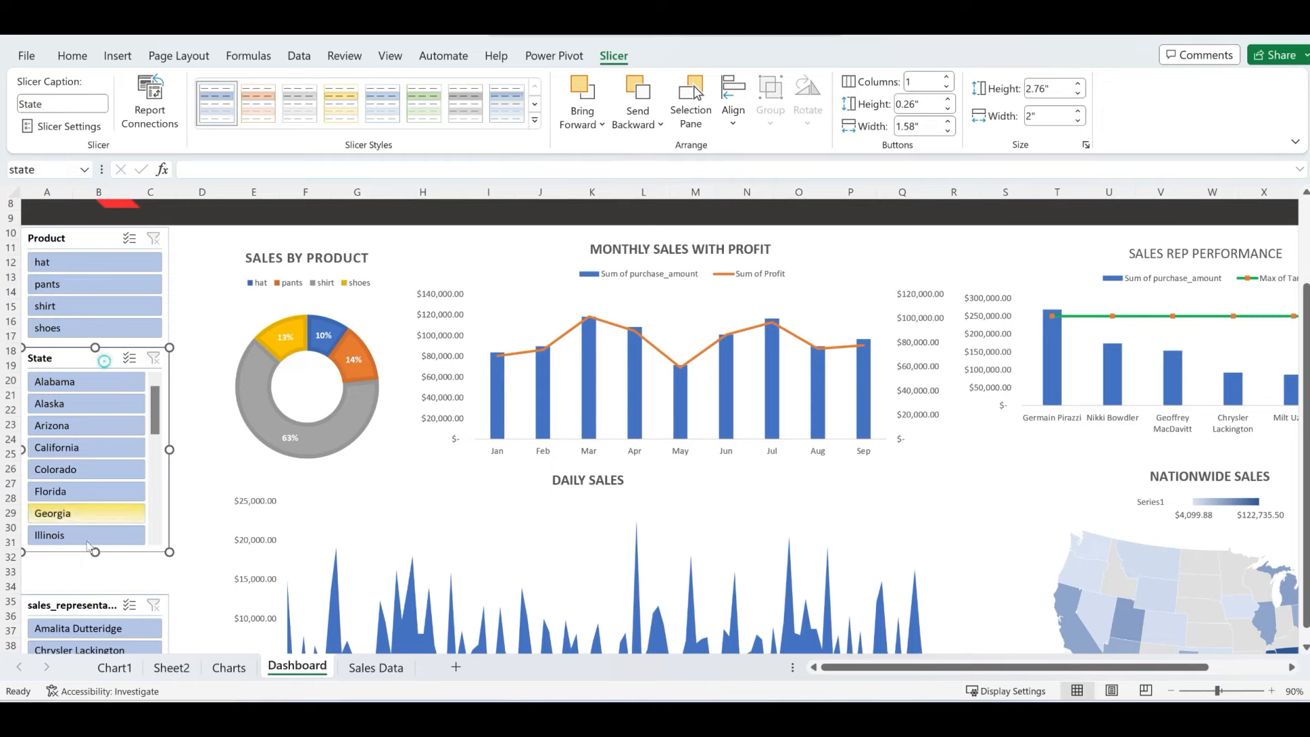
{"action": "left_click_drag", "start_coordinate": [93, 554], "coordinate": [94, 572]}
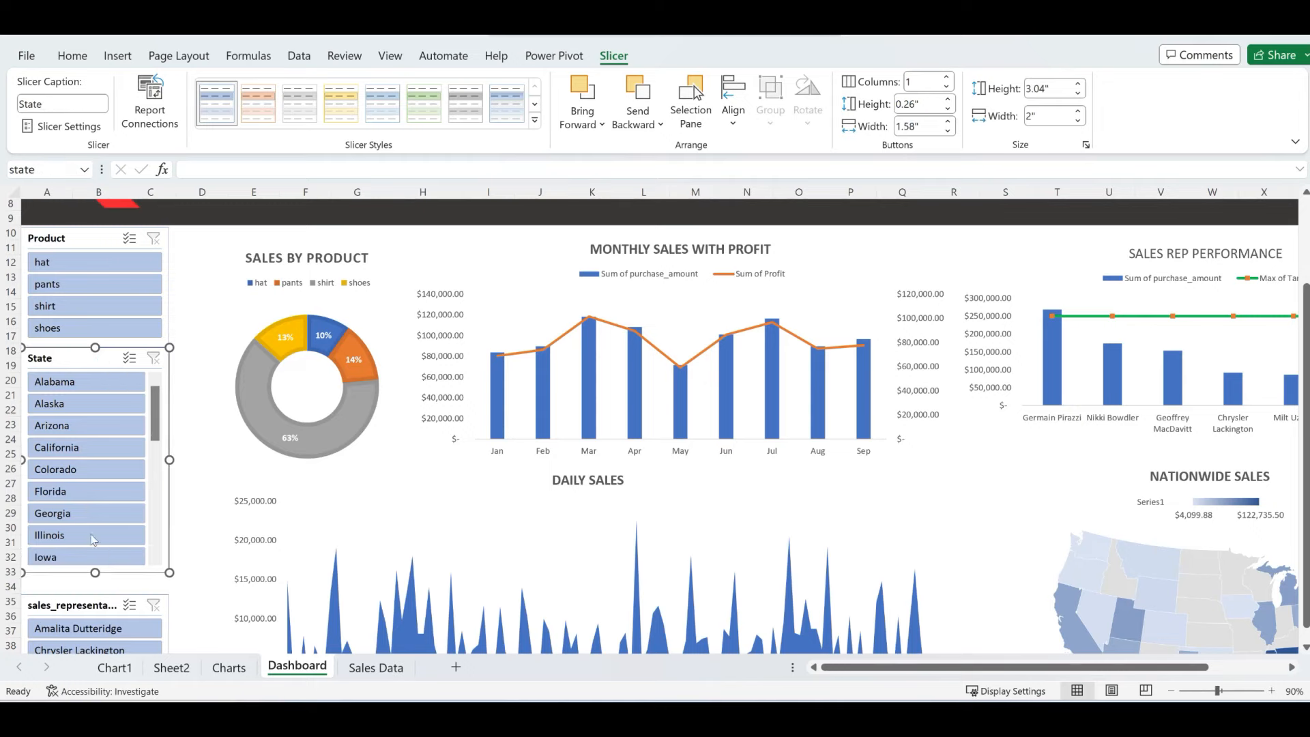
{"action": "scroll", "coordinate": [88, 502], "scroll_direction": "down", "scroll_amount": 3}
{"action": "scroll", "coordinate": [87, 509], "scroll_direction": "up", "scroll_amount": 1}
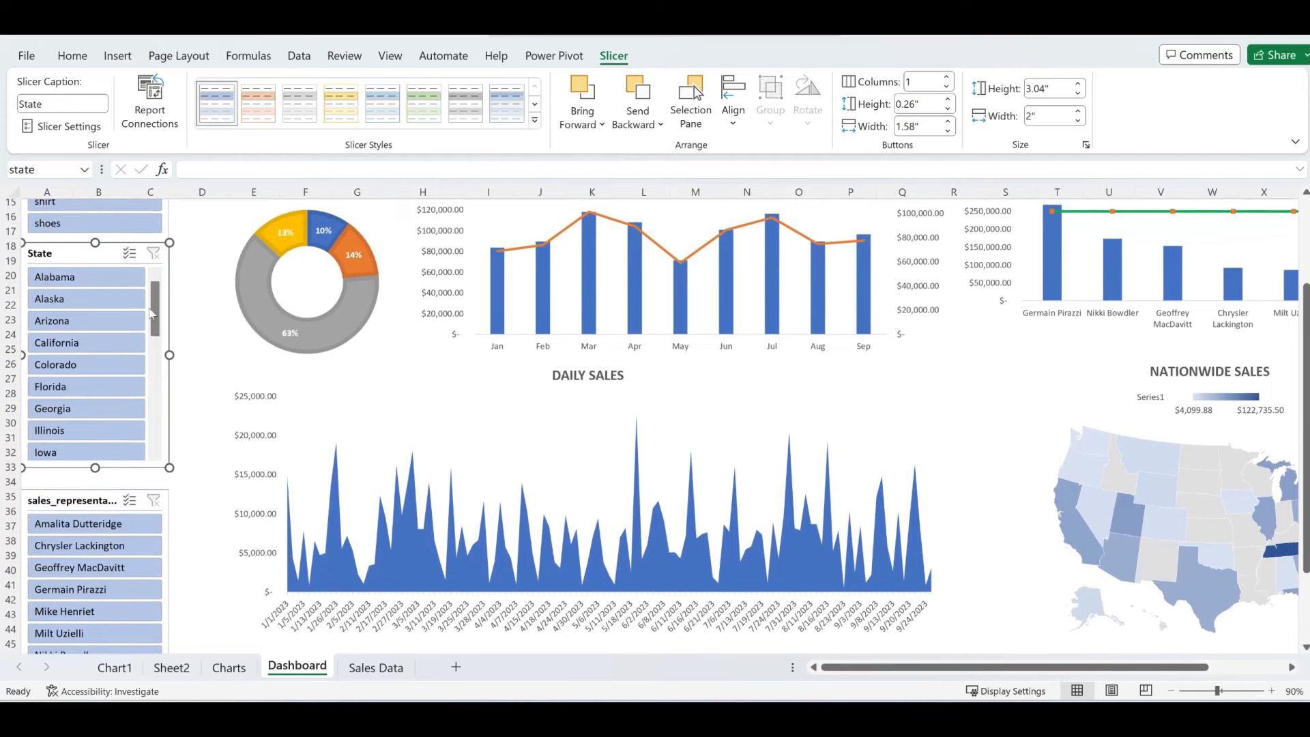
{"action": "mouse_move", "coordinate": [155, 308]}
{"action": "left_mouse_down"}
{"action": "mouse_move", "coordinate": [151, 360]}
{"action": "mouse_move", "coordinate": [150, 306]}
{"action": "left_mouse_up"}
{"action": "left_click_drag", "start_coordinate": [80, 503], "coordinate": [78, 490]}
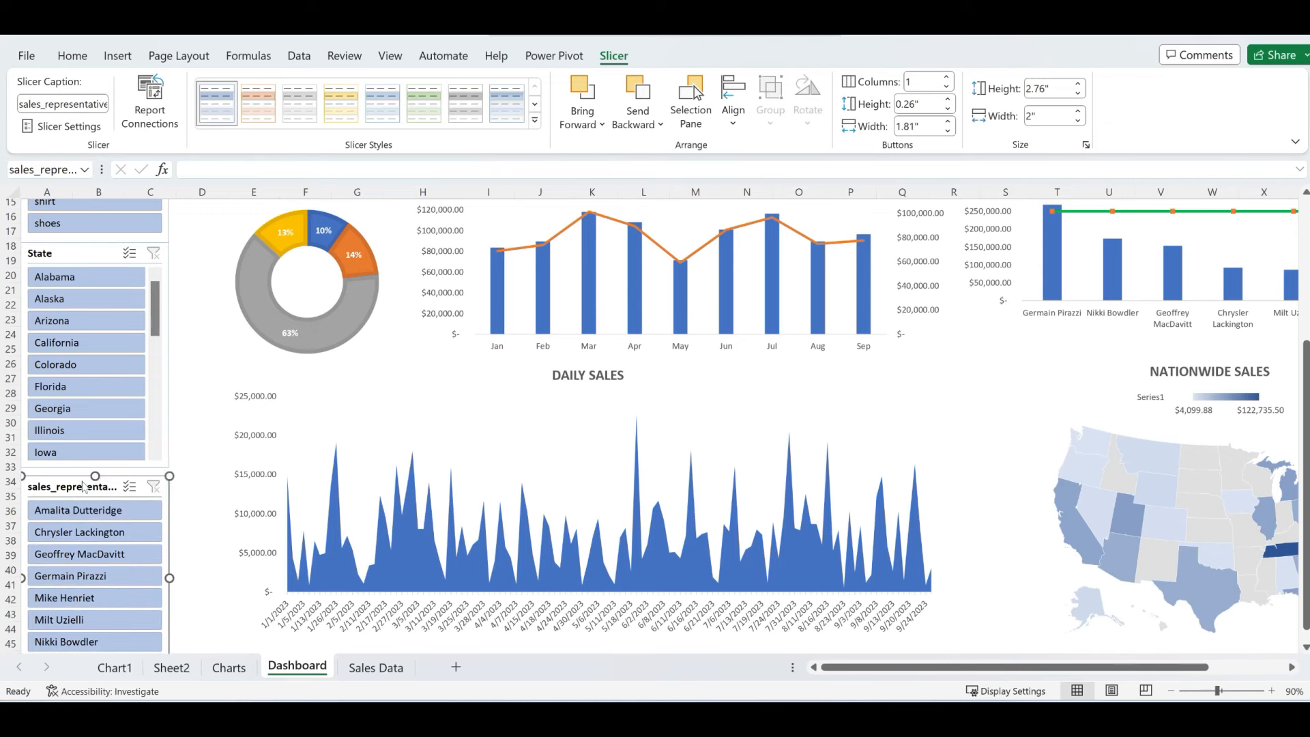
- Change the sales_representative slicer's caption to 'Sales Rep' in Slicer Settings
{"action": "right_click", "coordinate": [82, 486]}
{"action": "left_click", "coordinate": [152, 468]}
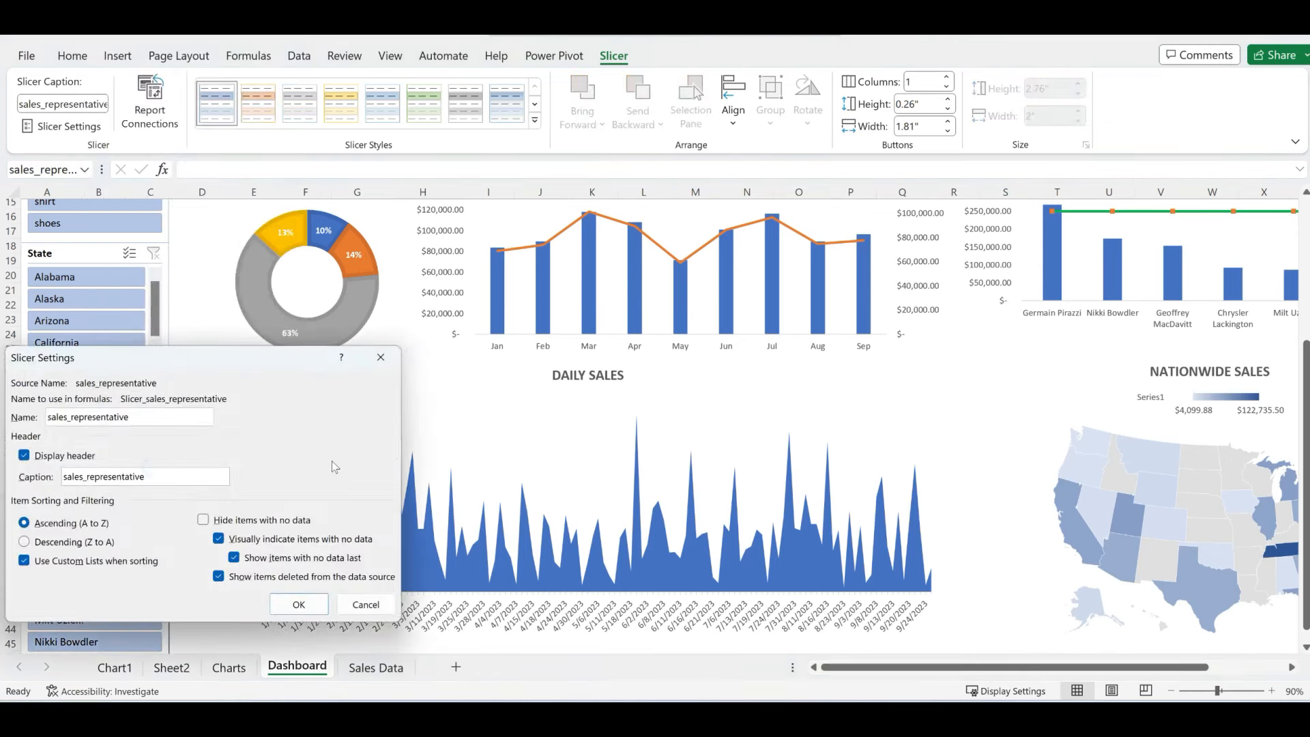
{"action": "left_click_drag", "start_coordinate": [100, 476], "coordinate": [146, 477]}
{"action": "type", "text": "Sales Rep"}
{"action": "left_click", "coordinate": [298, 605]}
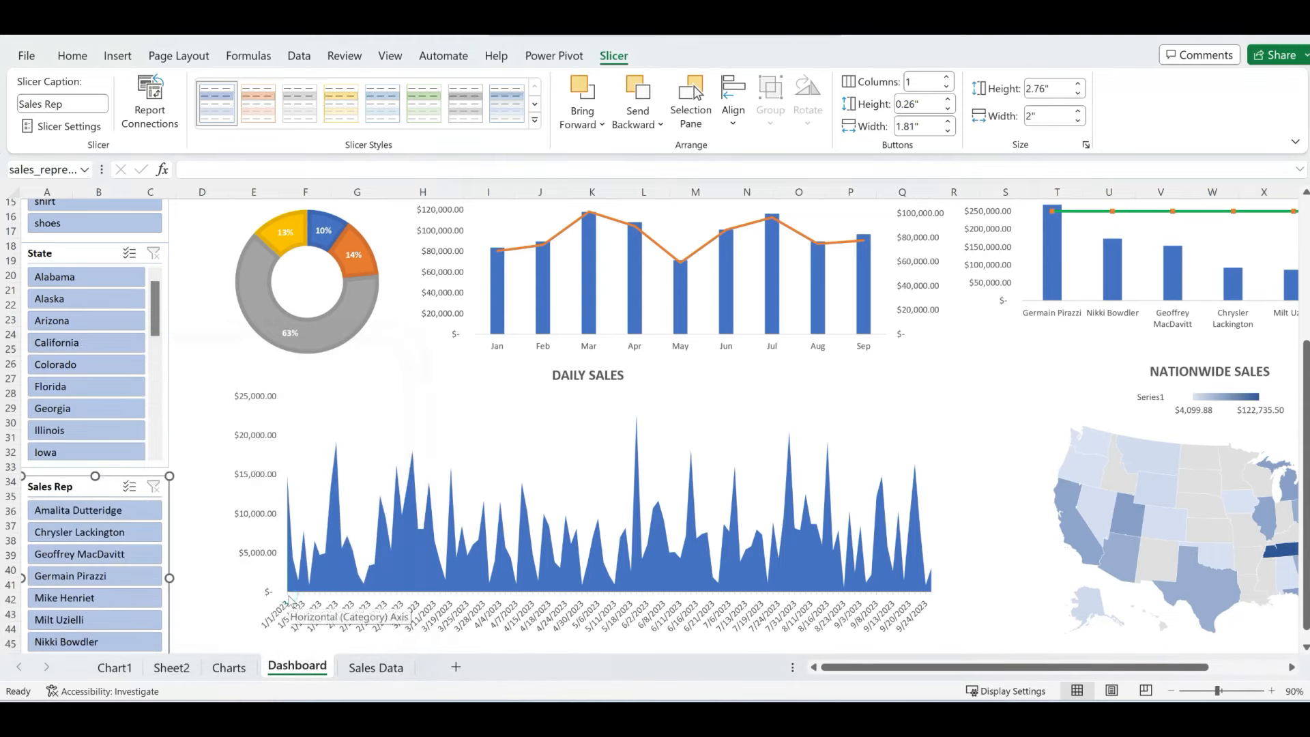
{"action": "scroll", "coordinate": [178, 473], "scroll_direction": "up", "scroll_amount": 5}
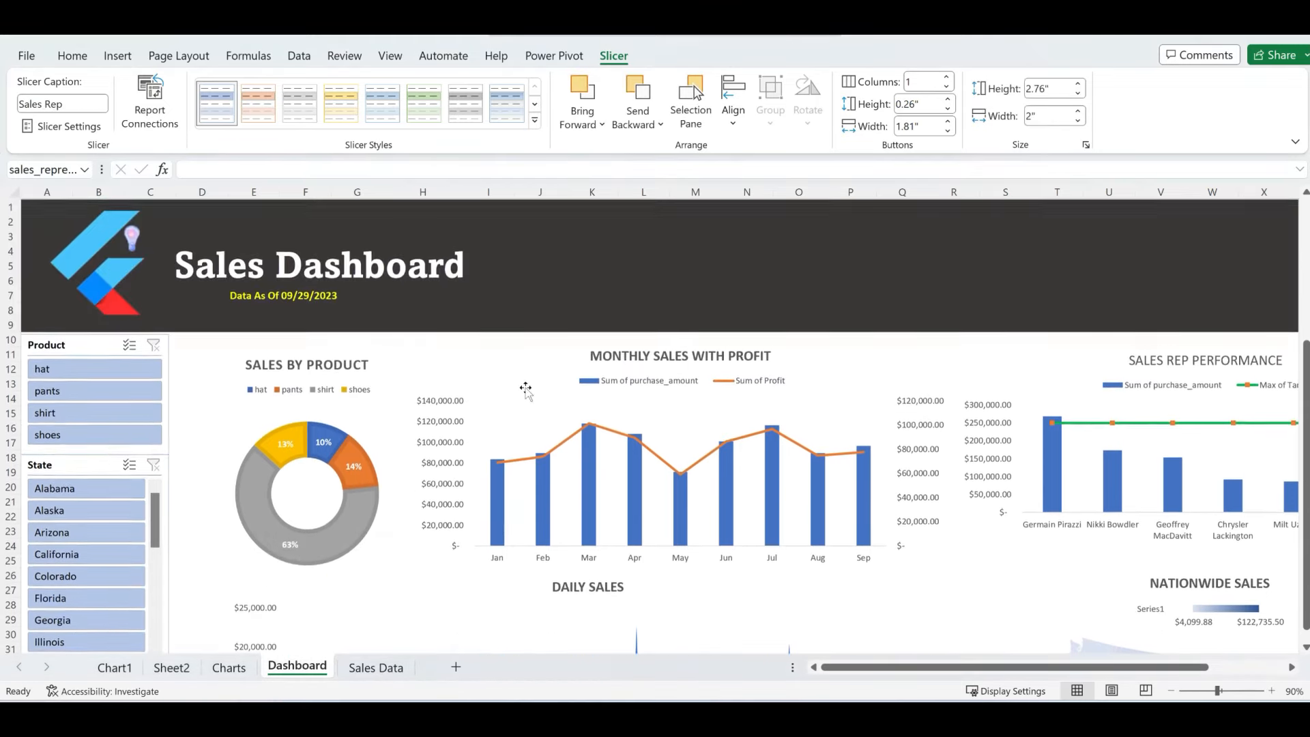
- Filter the Product slicer to hat, then pants, and select the Product slicer
{"action": "scroll", "coordinate": [973, 445], "scroll_direction": "down", "scroll_amount": 2}
{"action": "scroll", "coordinate": [972, 444], "scroll_direction": "up", "scroll_amount": 1}
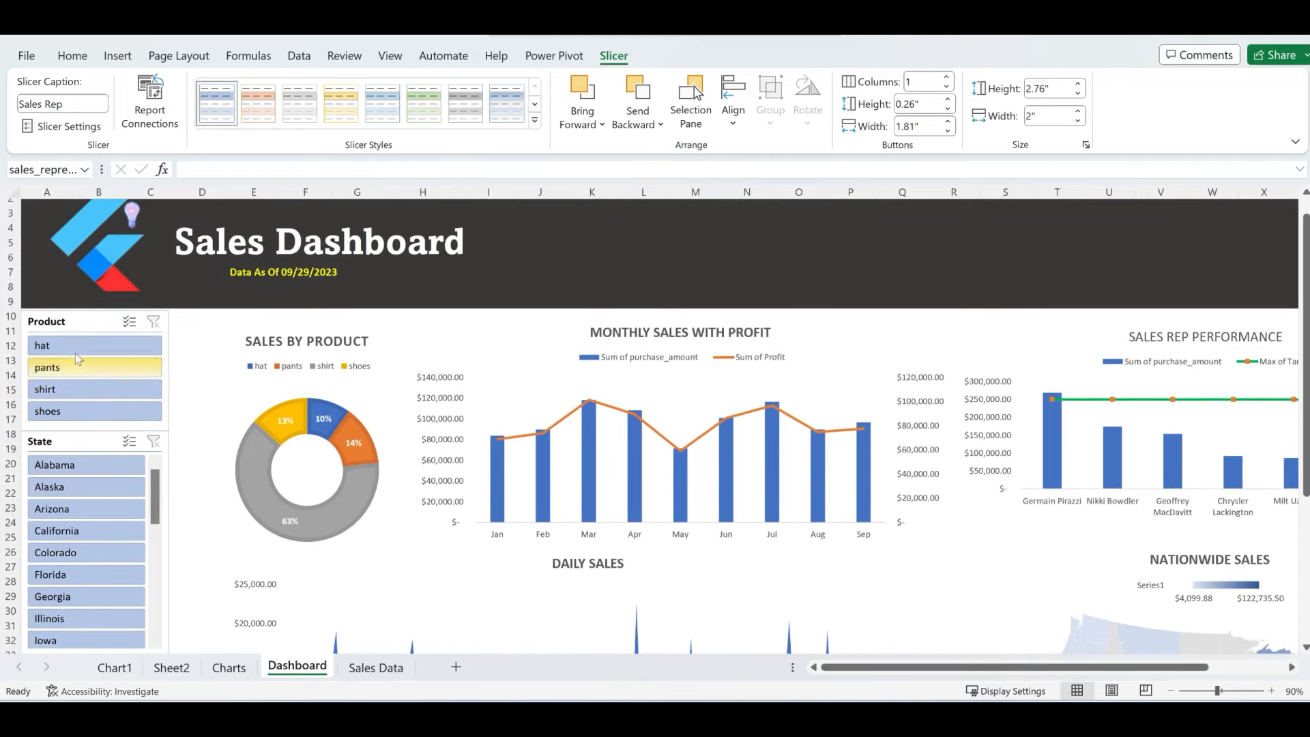
{"action": "left_click", "coordinate": [74, 346]}
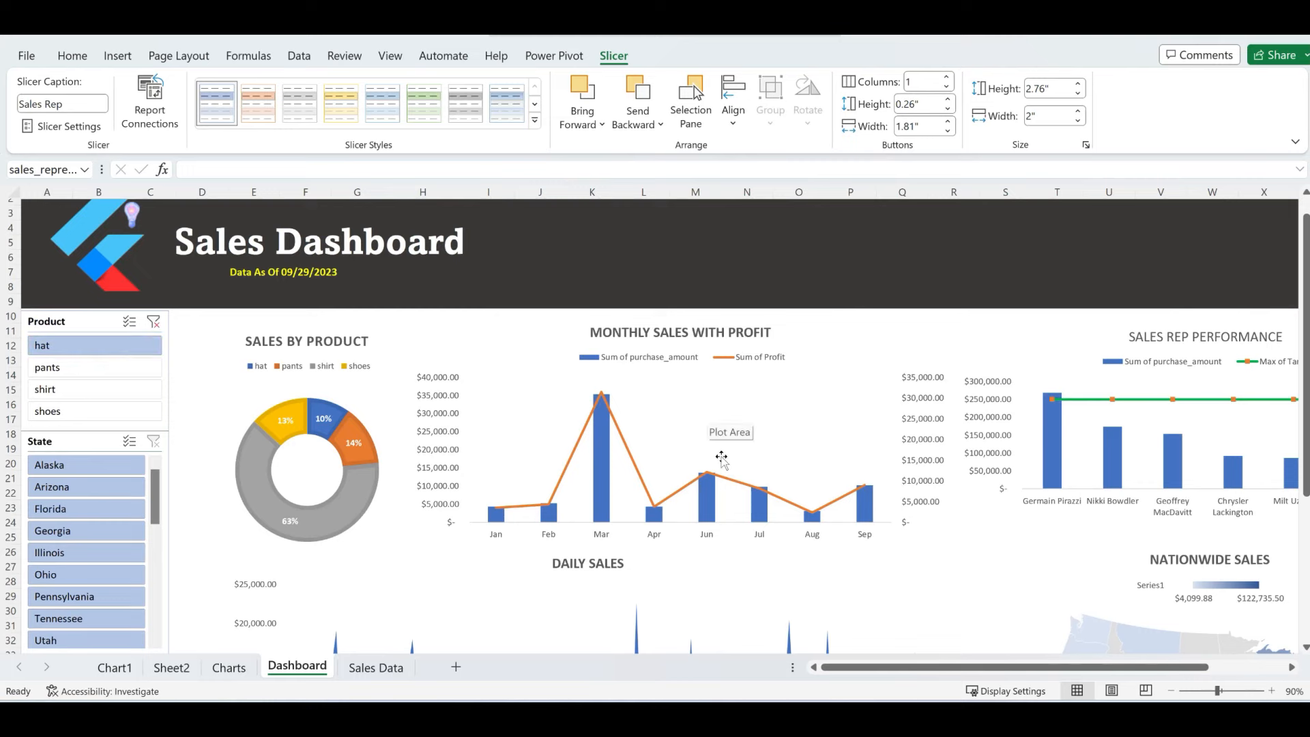
{"action": "scroll", "coordinate": [725, 439], "scroll_direction": "down", "scroll_amount": 5}
{"action": "scroll", "coordinate": [722, 457], "scroll_direction": "up", "scroll_amount": 3}
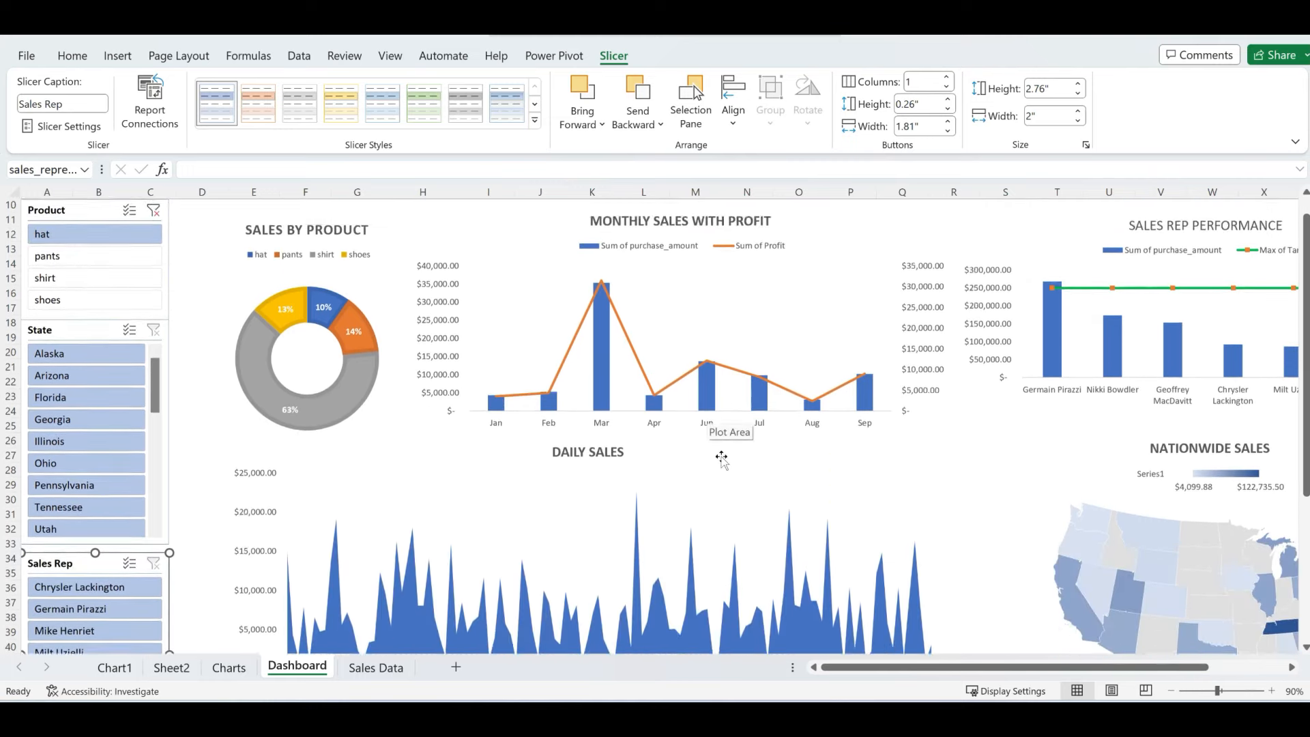
{"action": "left_click", "coordinate": [97, 301]}
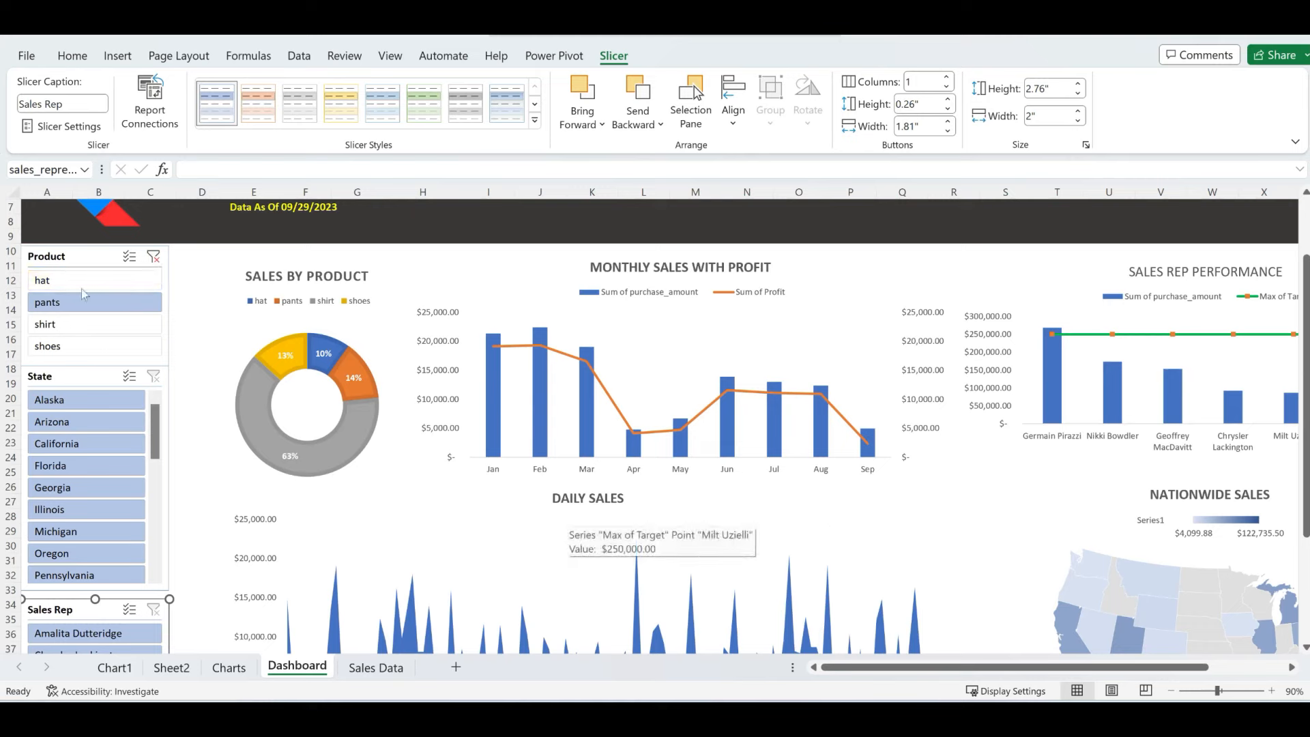
{"action": "left_click", "coordinate": [60, 257]}
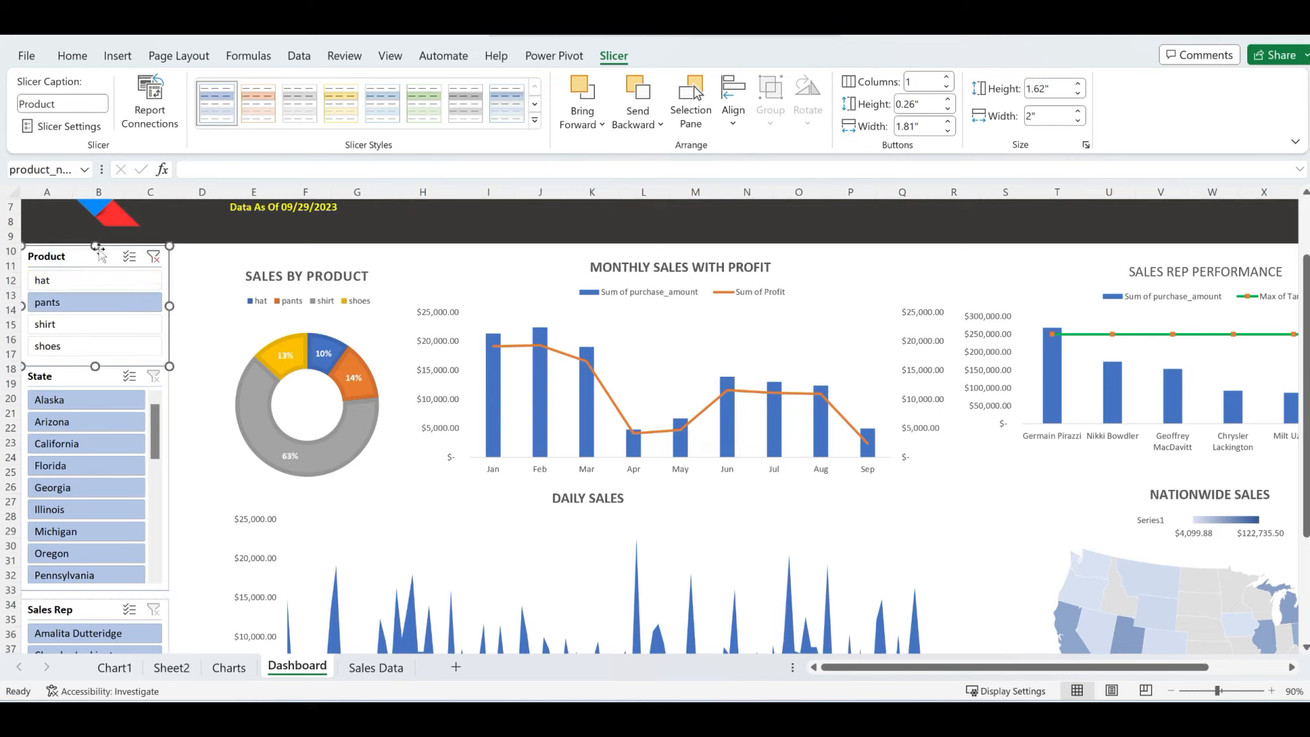
- Connect the Product slicer to the SalesByProduct, SalesBySalesRep and SalesByState pivot reports
{"action": "left_click", "coordinate": [151, 102]}
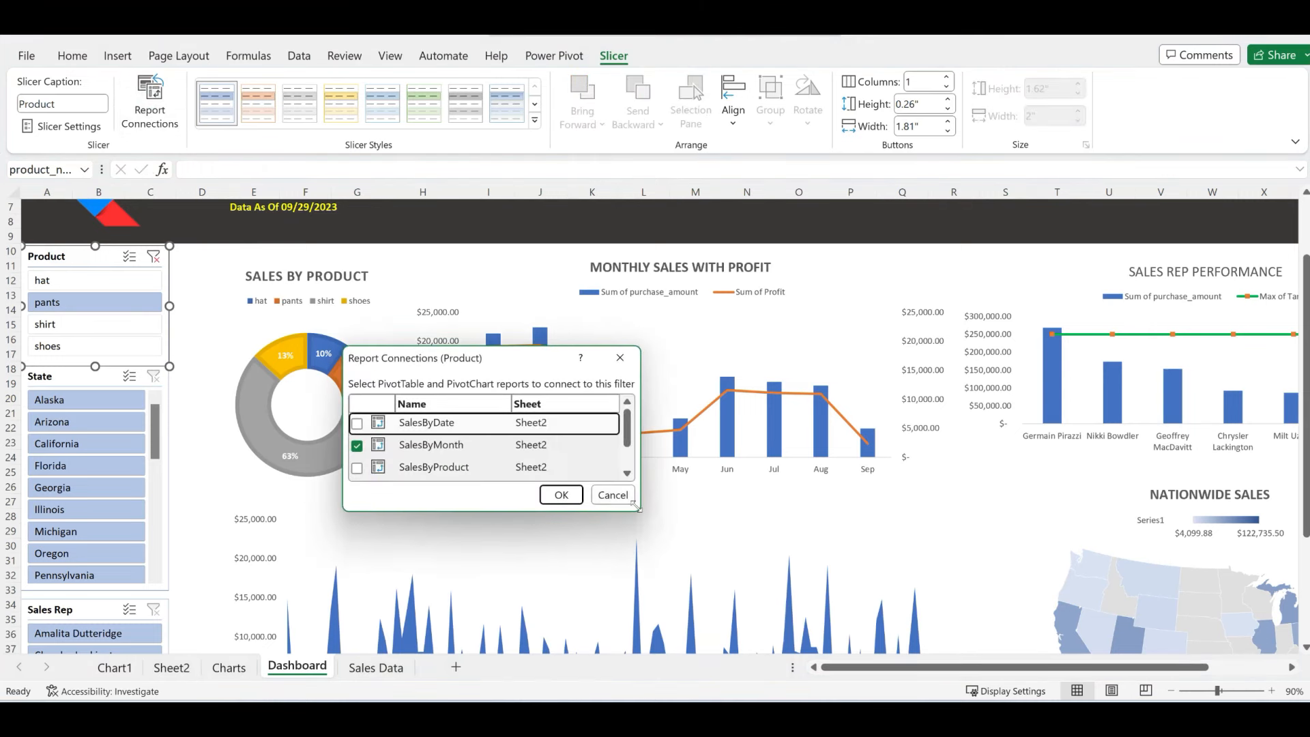
{"action": "left_click_drag", "start_coordinate": [635, 505], "coordinate": [733, 607]}
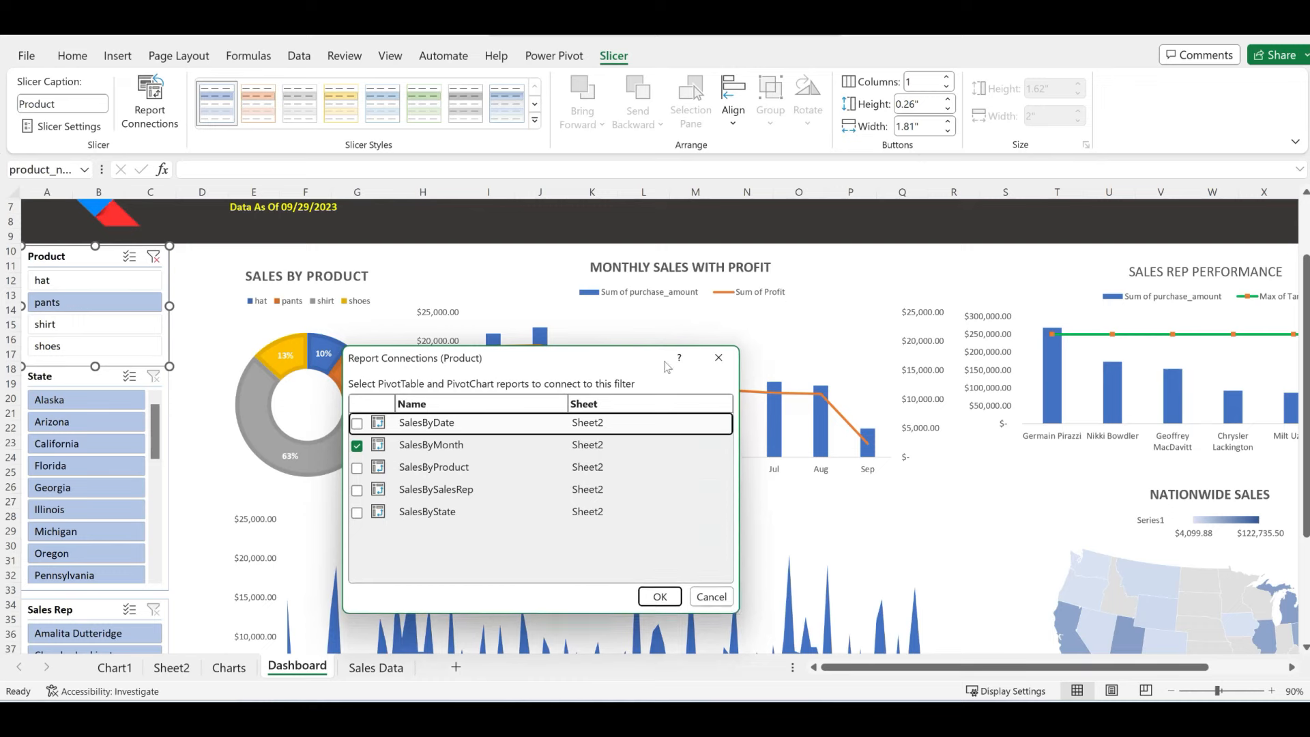
{"action": "left_click_drag", "start_coordinate": [548, 365], "coordinate": [522, 270]}
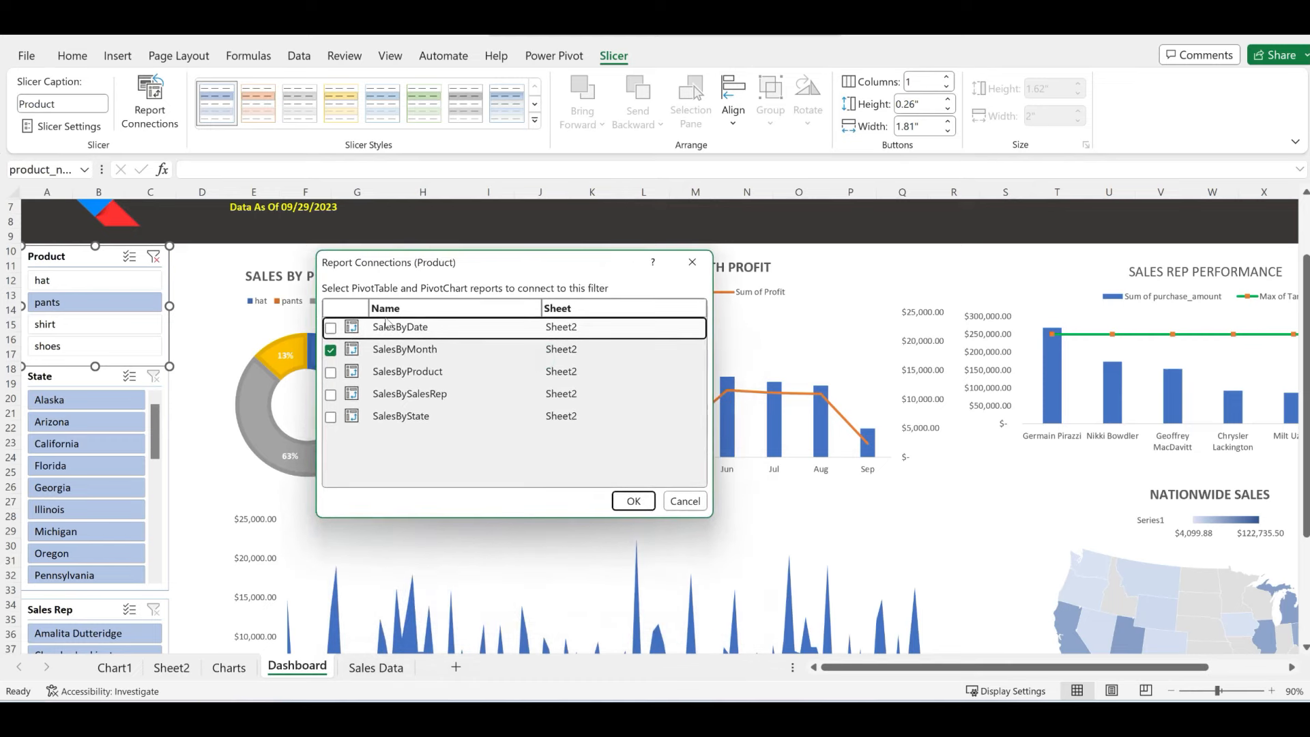
{"action": "left_click", "coordinate": [330, 372]}
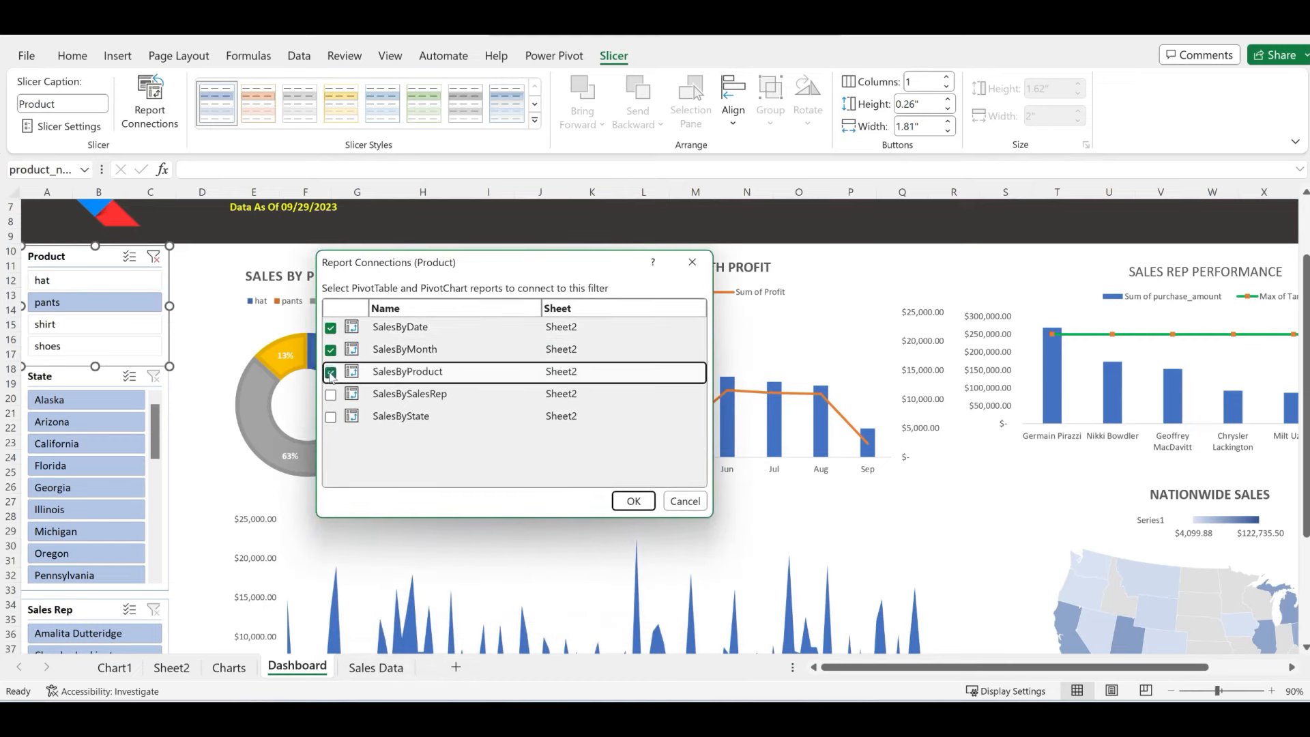
{"action": "left_click", "coordinate": [330, 395]}
{"action": "left_click", "coordinate": [330, 417]}
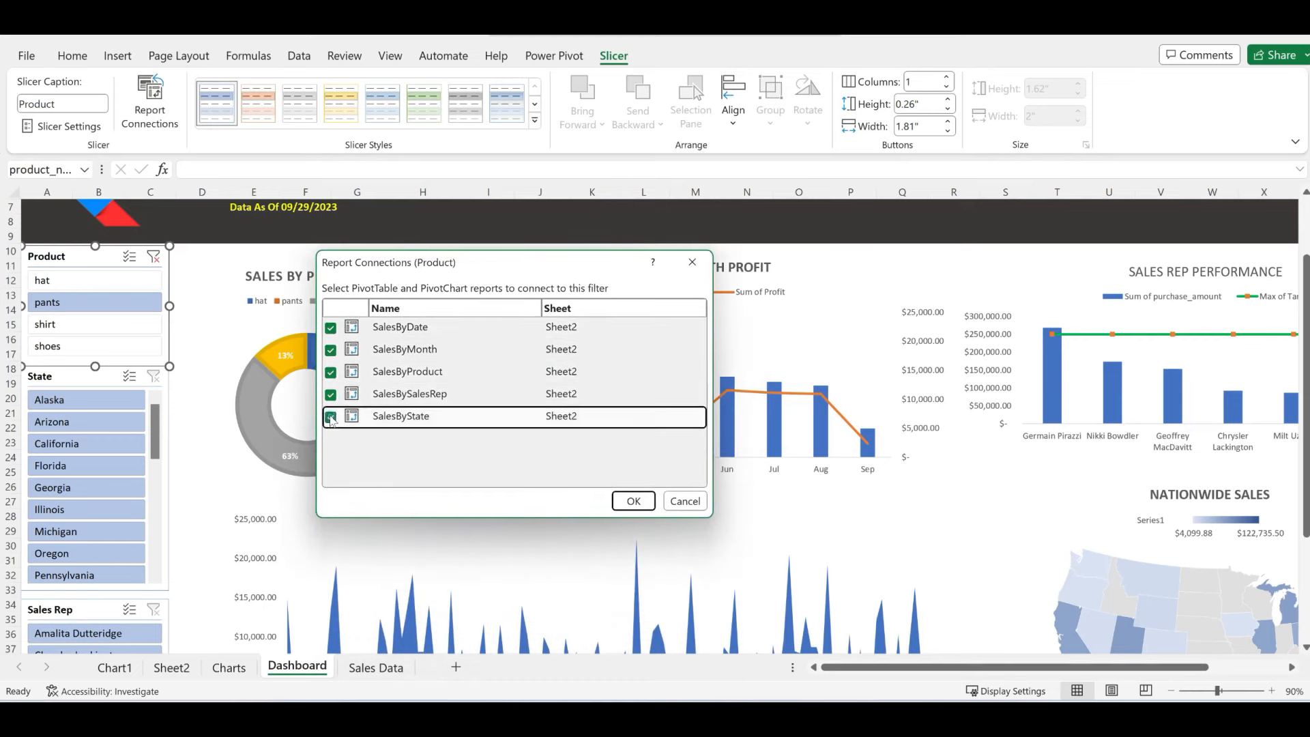
{"action": "left_click", "coordinate": [633, 502]}
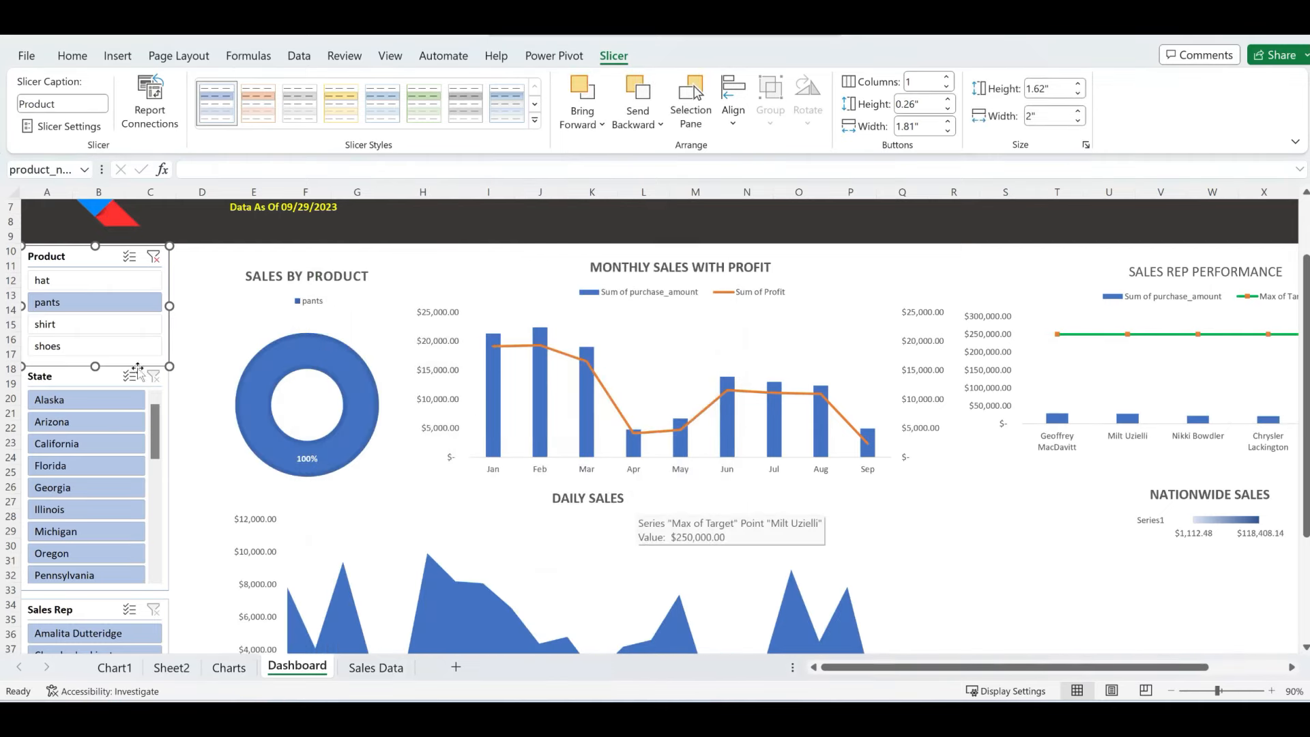
- Test product filters shirt, shoes and pants and state Alabama, then clear both filters
{"action": "left_click", "coordinate": [102, 333]}
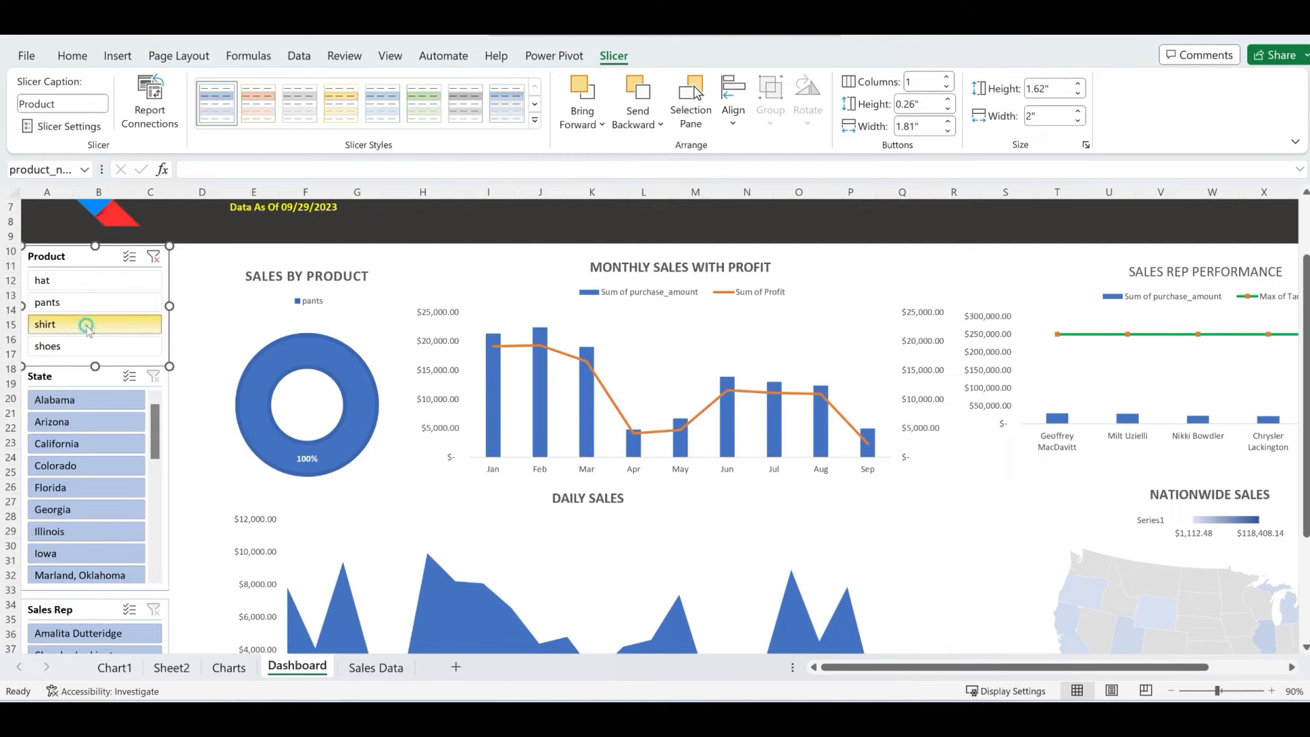
{"action": "left_click", "coordinate": [89, 347]}
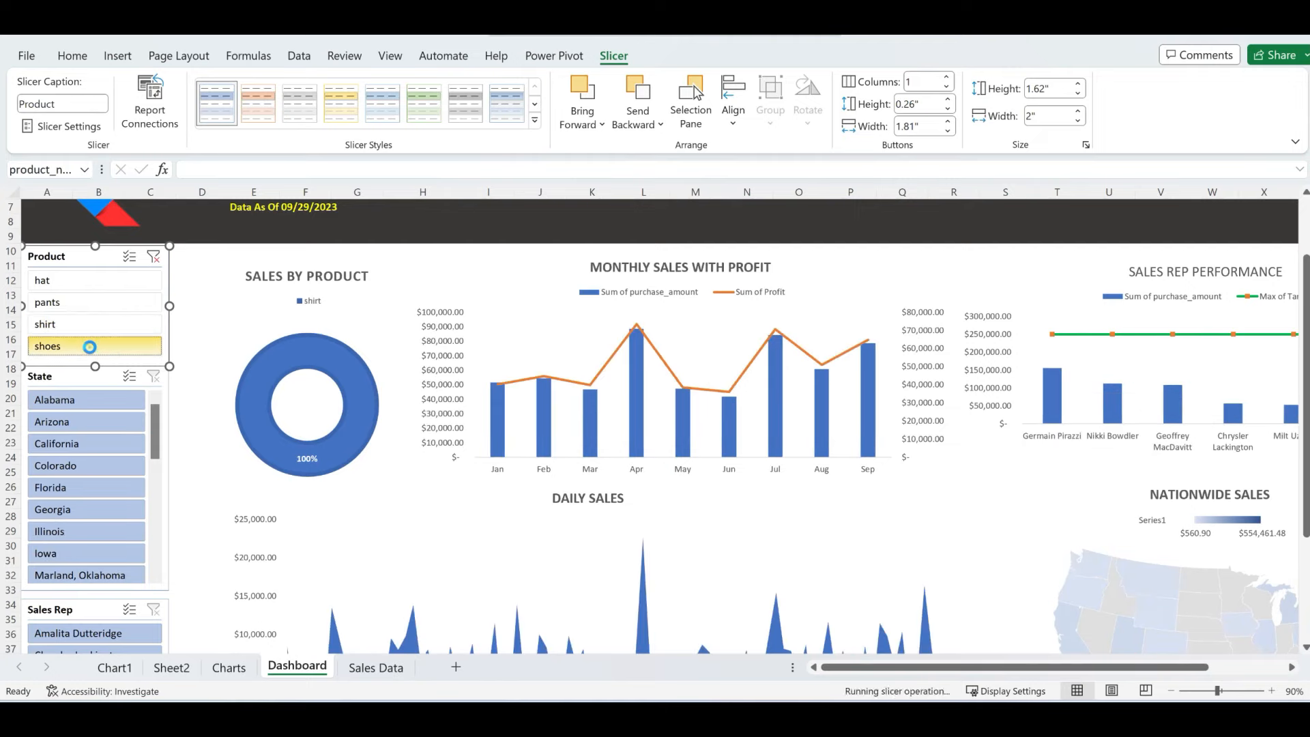
{"action": "scroll", "coordinate": [1202, 589], "scroll_direction": "down", "scroll_amount": 2}
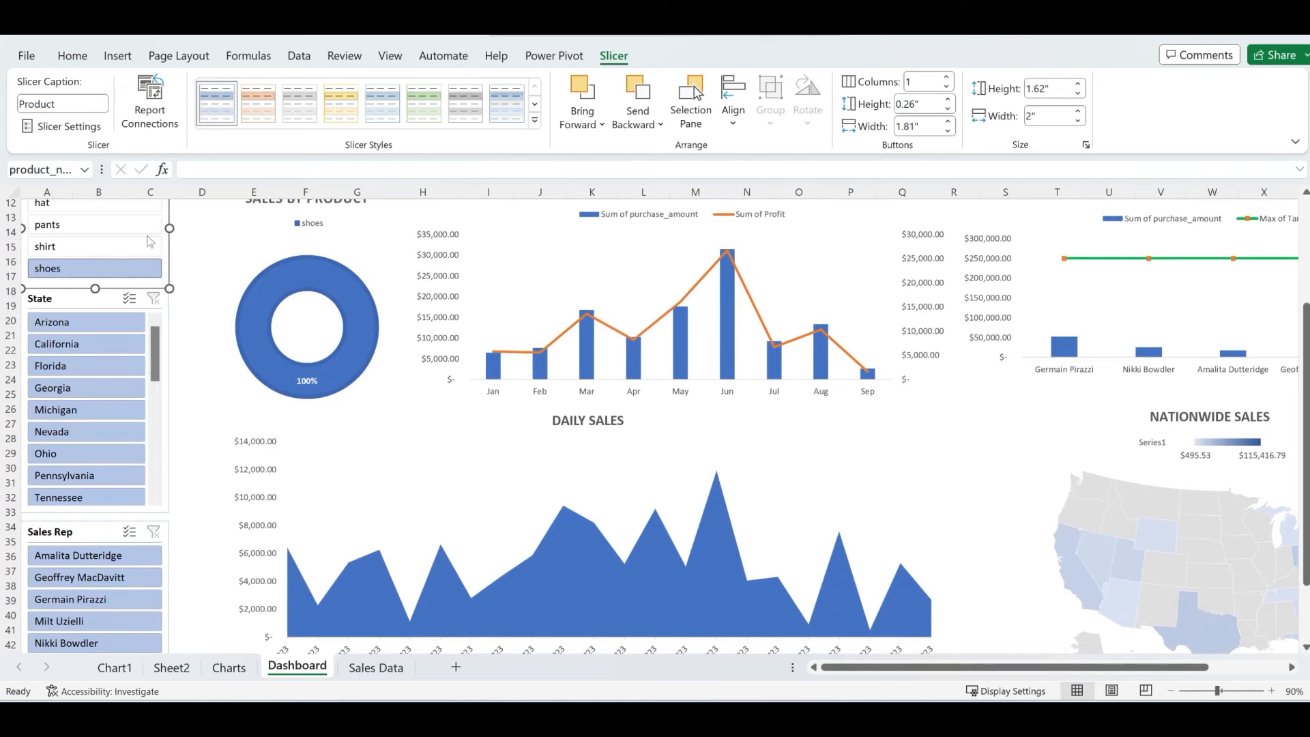
{"action": "left_click", "coordinate": [104, 225]}
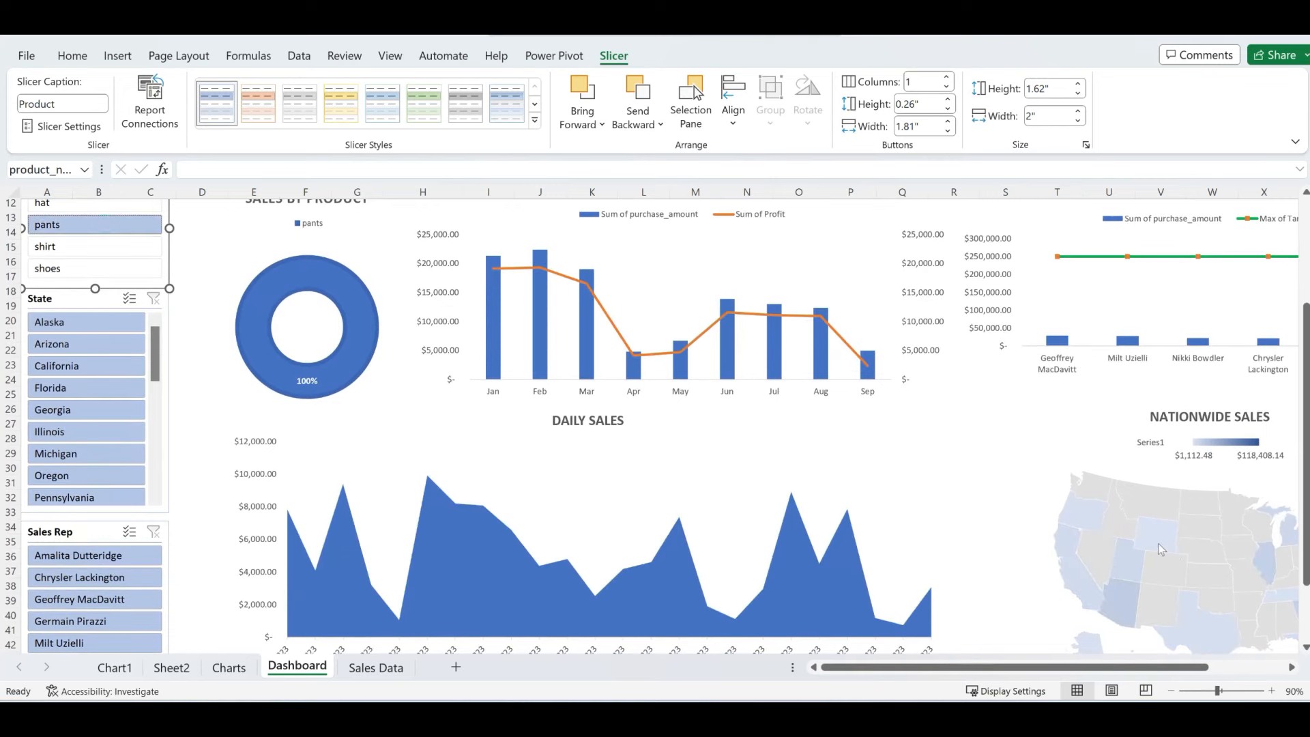
{"action": "left_click", "coordinate": [92, 247]}
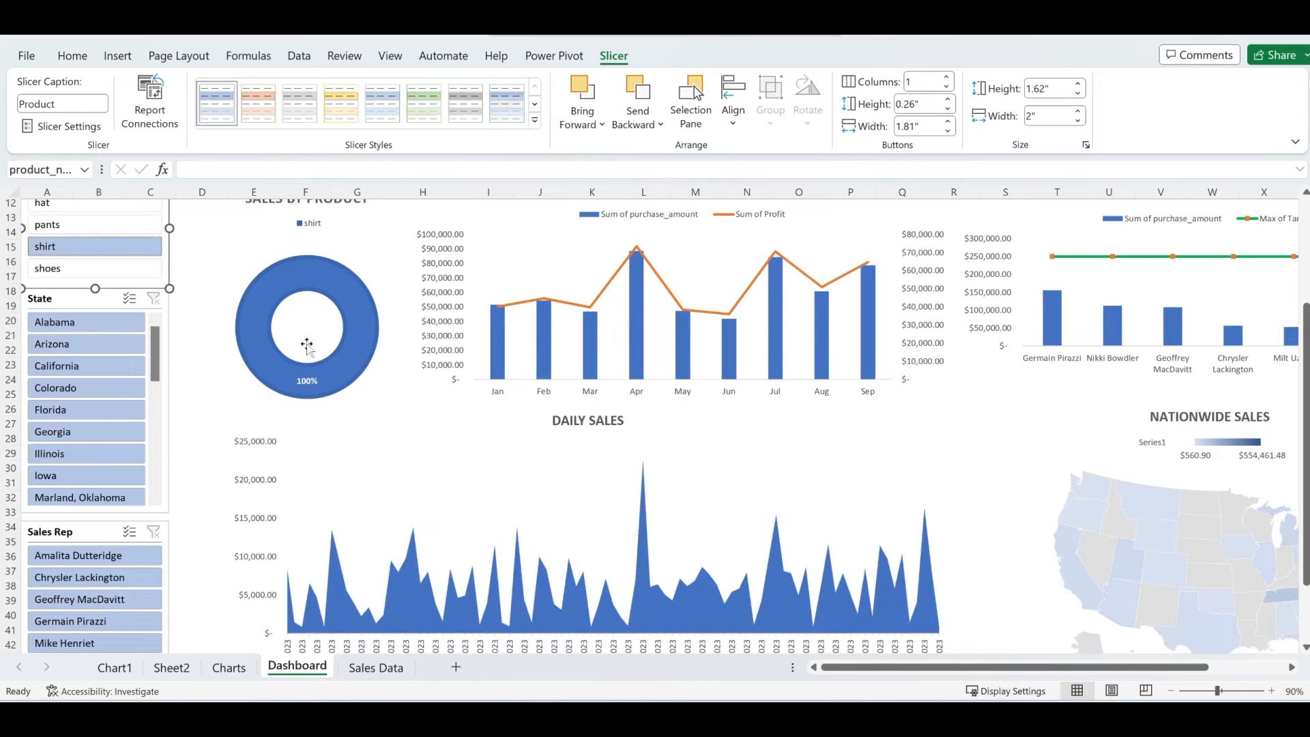
{"action": "scroll", "coordinate": [307, 346], "scroll_direction": "up", "scroll_amount": 3}
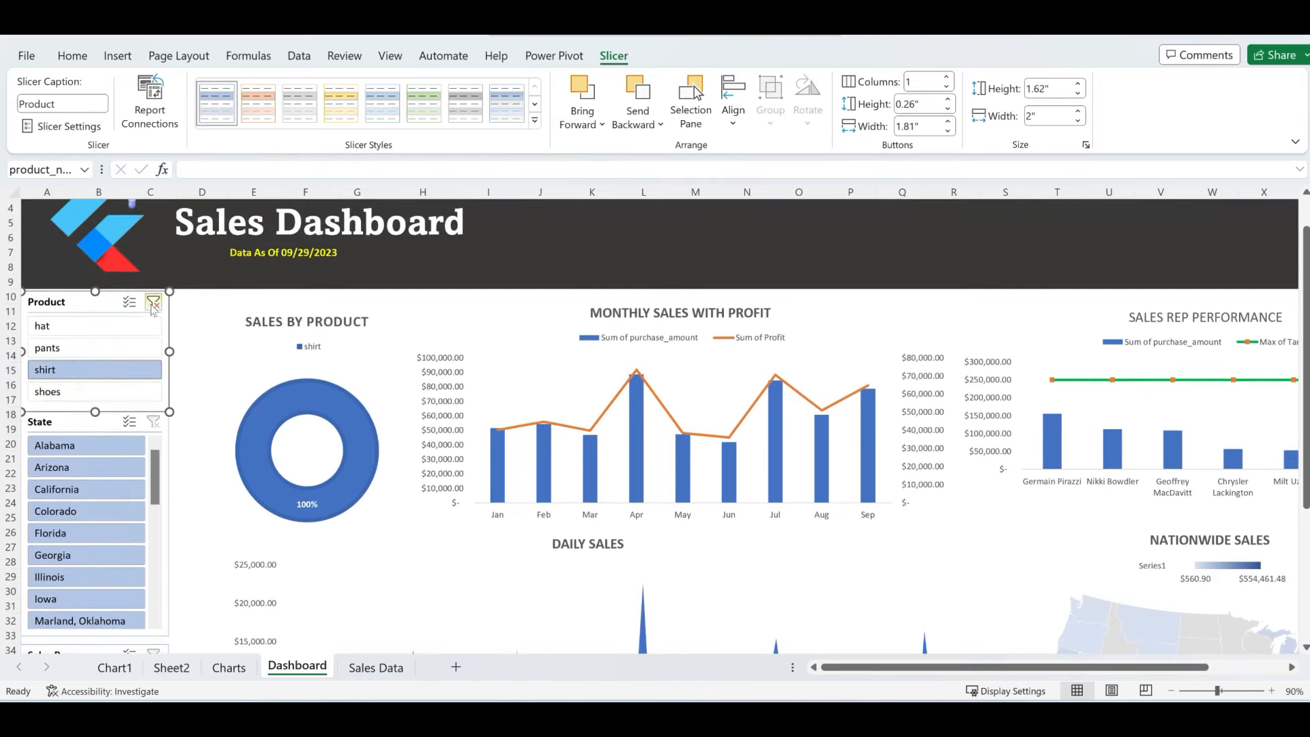
{"action": "left_click", "coordinate": [153, 303]}
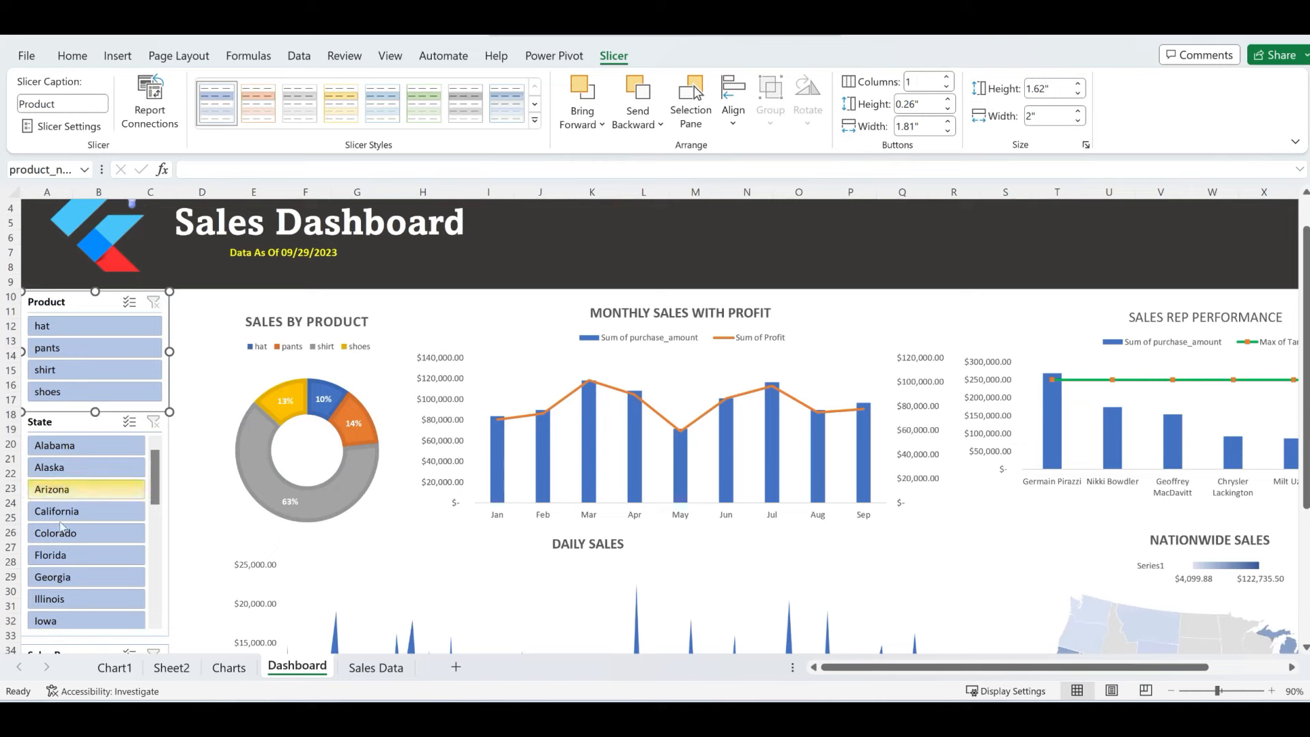
{"action": "left_click", "coordinate": [68, 445]}
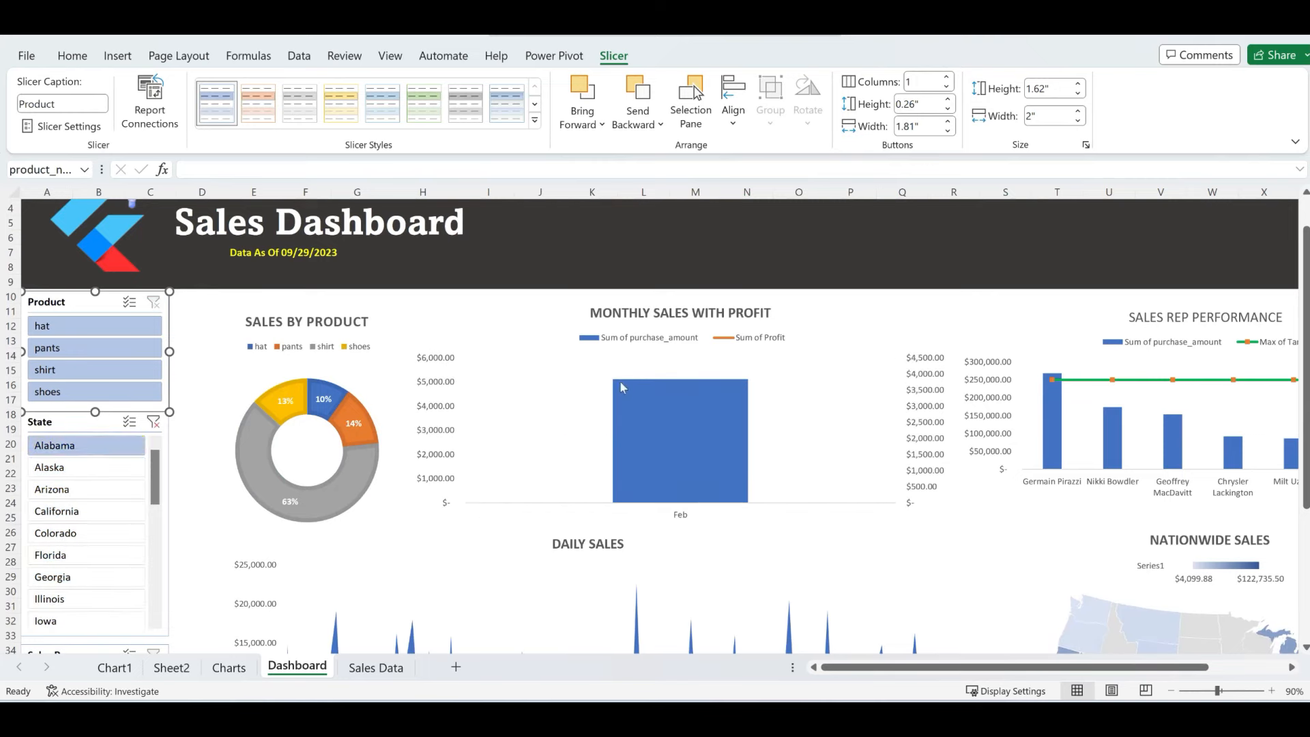
{"action": "left_click", "coordinate": [155, 423]}
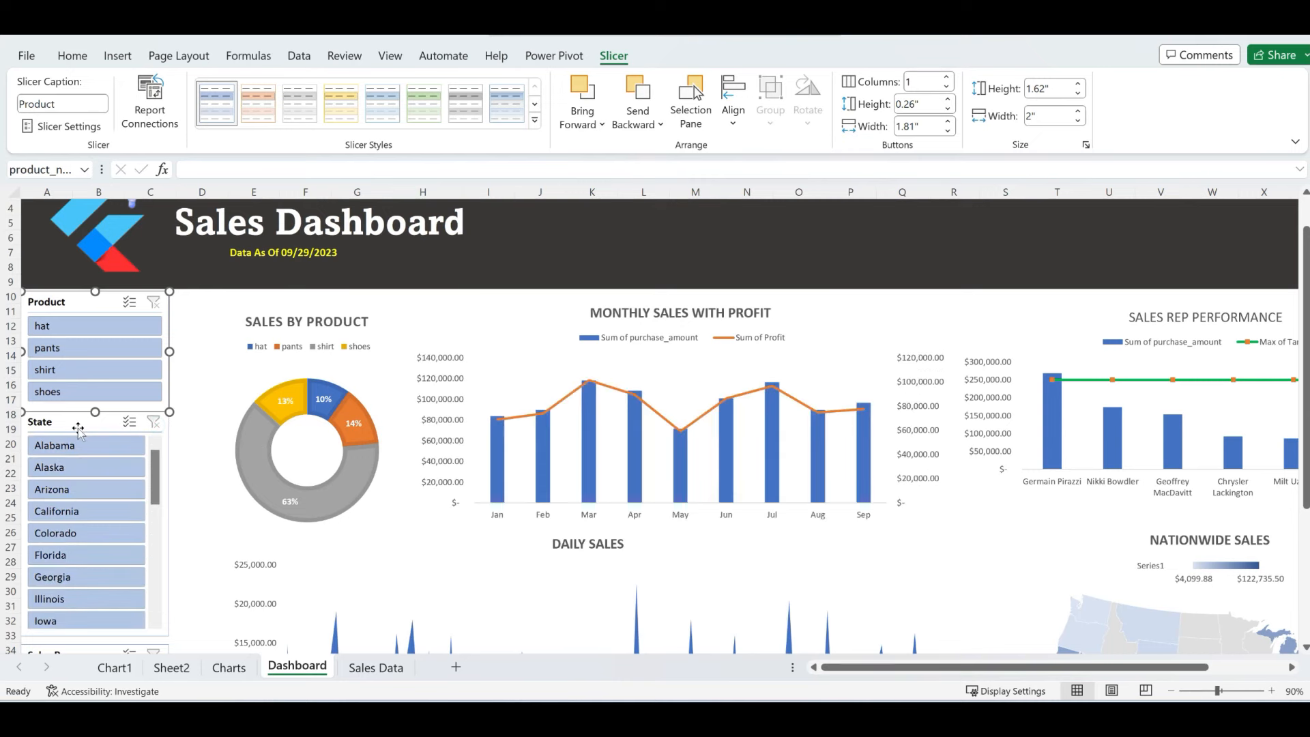
- Connect the State slicer to the SalesByProduct, SalesBySalesRep and SalesByState pivot reports
{"action": "left_click", "coordinate": [150, 102]}
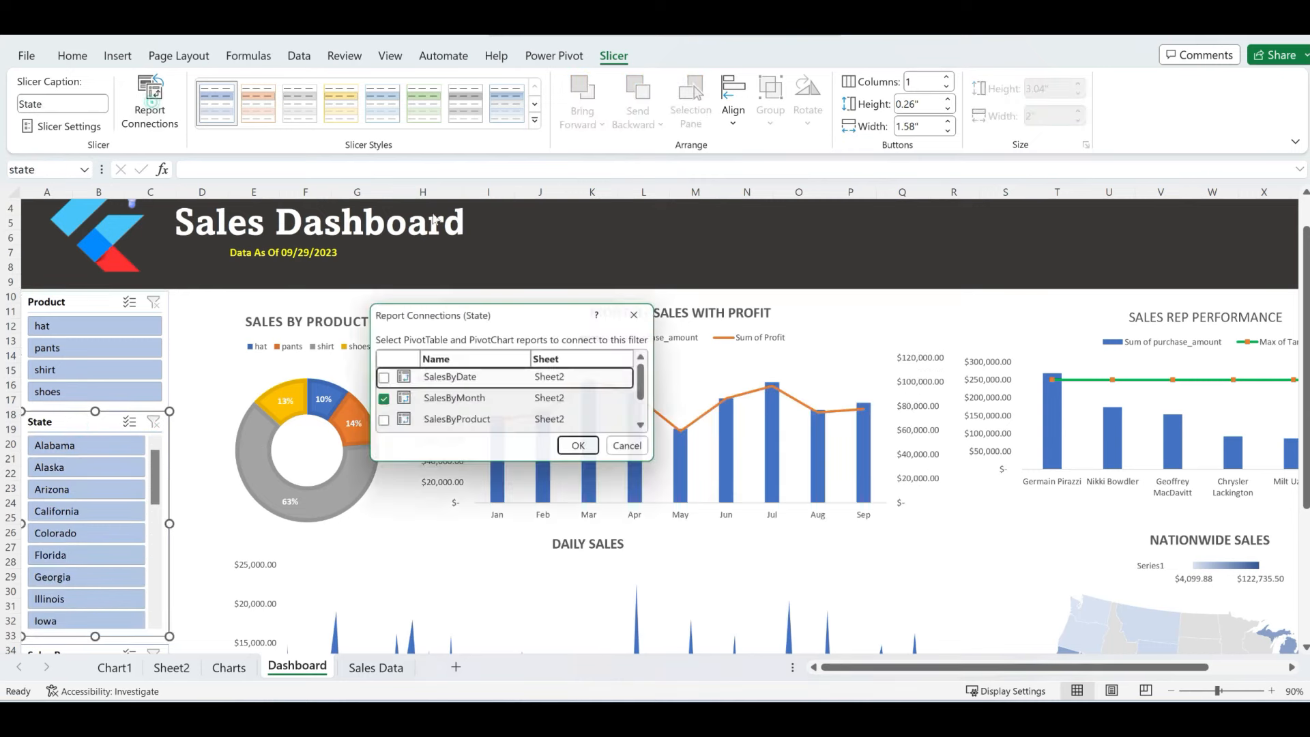
{"action": "left_click_drag", "start_coordinate": [659, 462], "coordinate": [771, 595]}
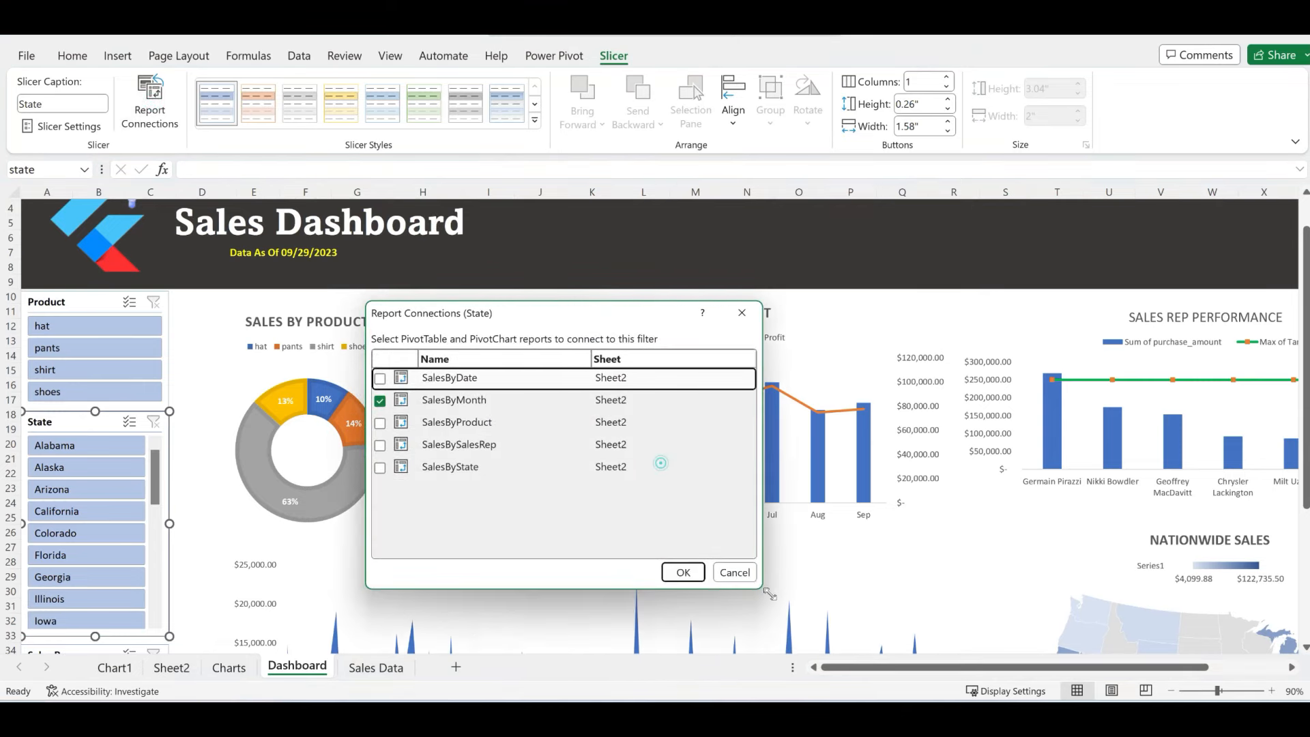
{"action": "left_click", "coordinate": [381, 422]}
{"action": "left_click", "coordinate": [380, 445]}
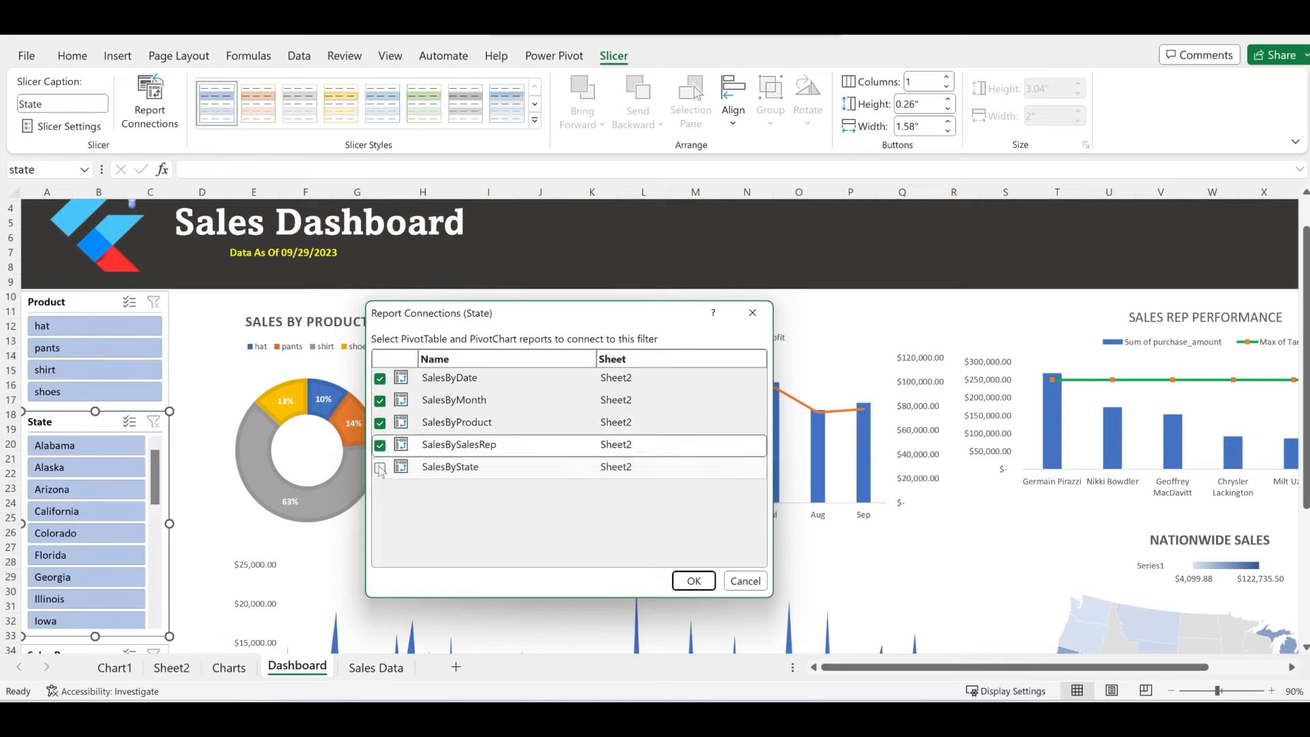
{"action": "left_click", "coordinate": [380, 468]}
{"action": "left_click", "coordinate": [694, 581]}
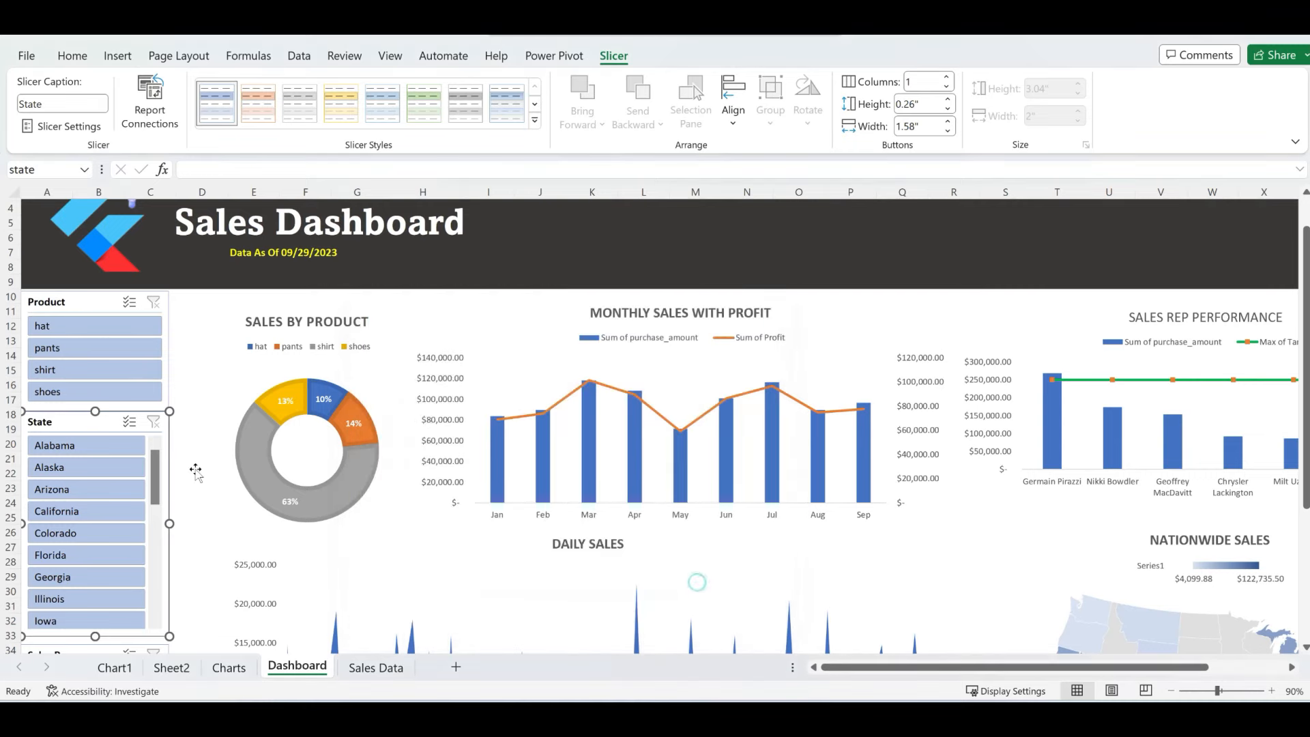
{"action": "scroll", "coordinate": [196, 471], "scroll_direction": "down", "scroll_amount": 3}
- Connect the Sales Rep slicer to the SalesByProduct, SalesBySalesRep and SalesByState reports
{"action": "left_click", "coordinate": [71, 537]}
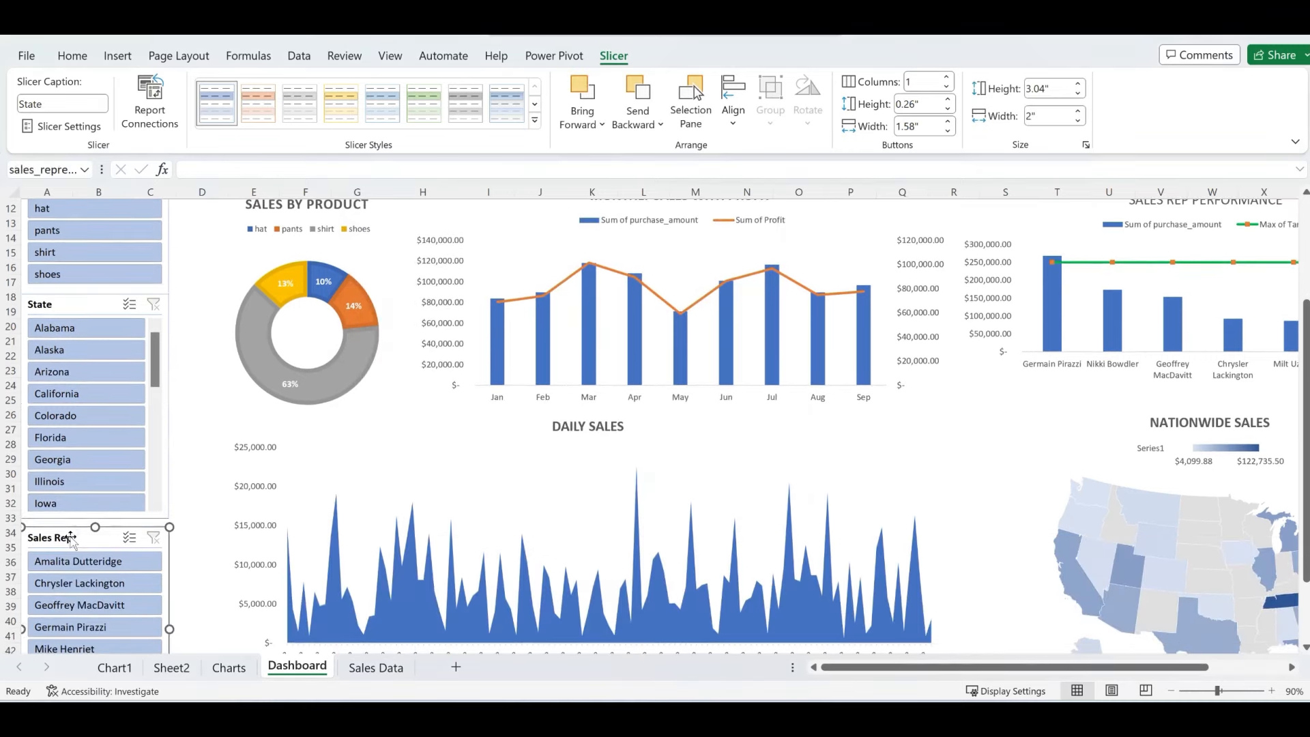
{"action": "left_click", "coordinate": [150, 102]}
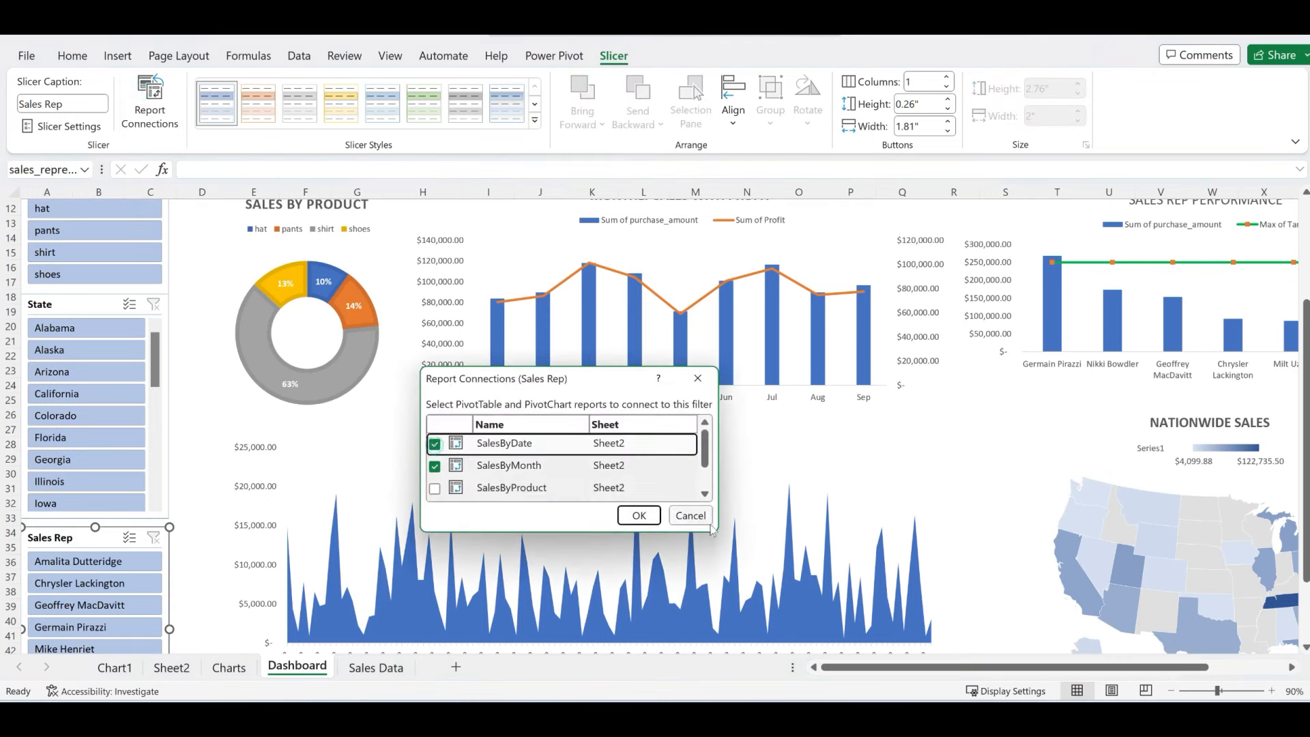
{"action": "left_click_drag", "start_coordinate": [713, 528], "coordinate": [756, 587]}
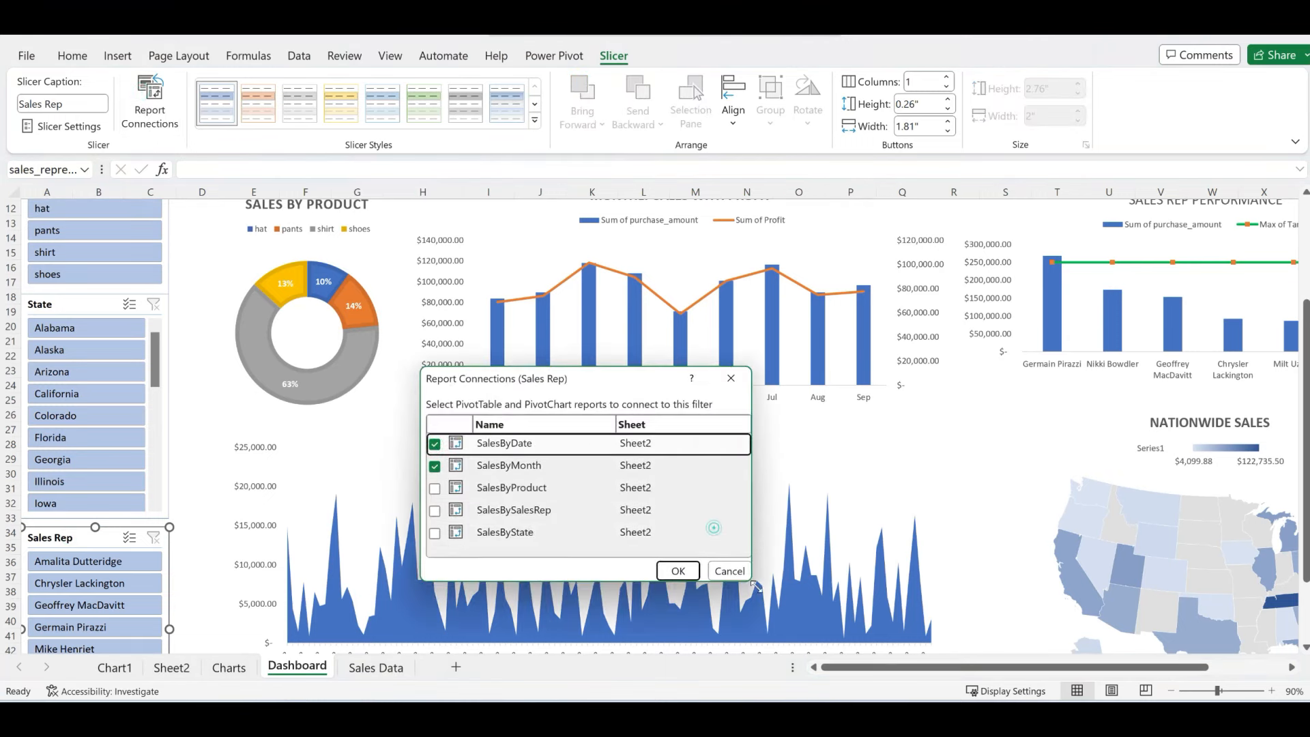
{"action": "left_click", "coordinate": [435, 488]}
{"action": "left_click", "coordinate": [434, 510]}
{"action": "left_click", "coordinate": [435, 532]}
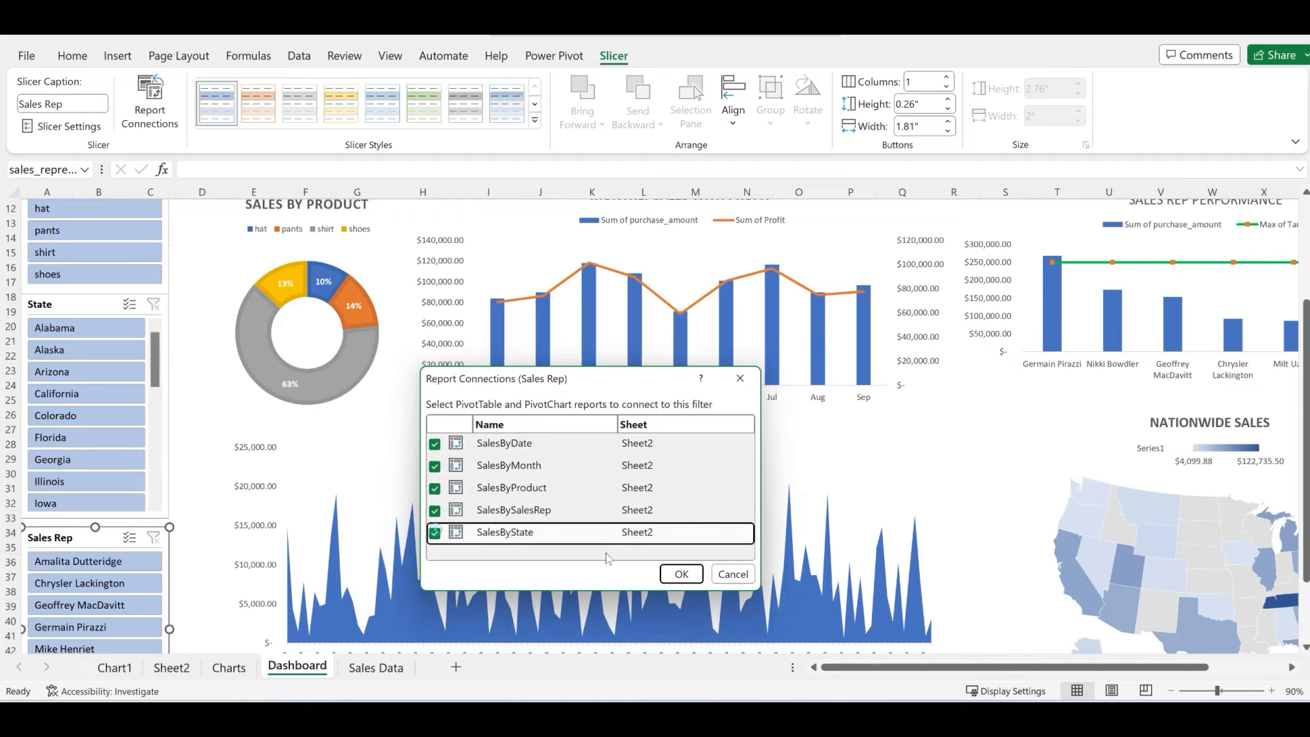
{"action": "left_click", "coordinate": [682, 574]}
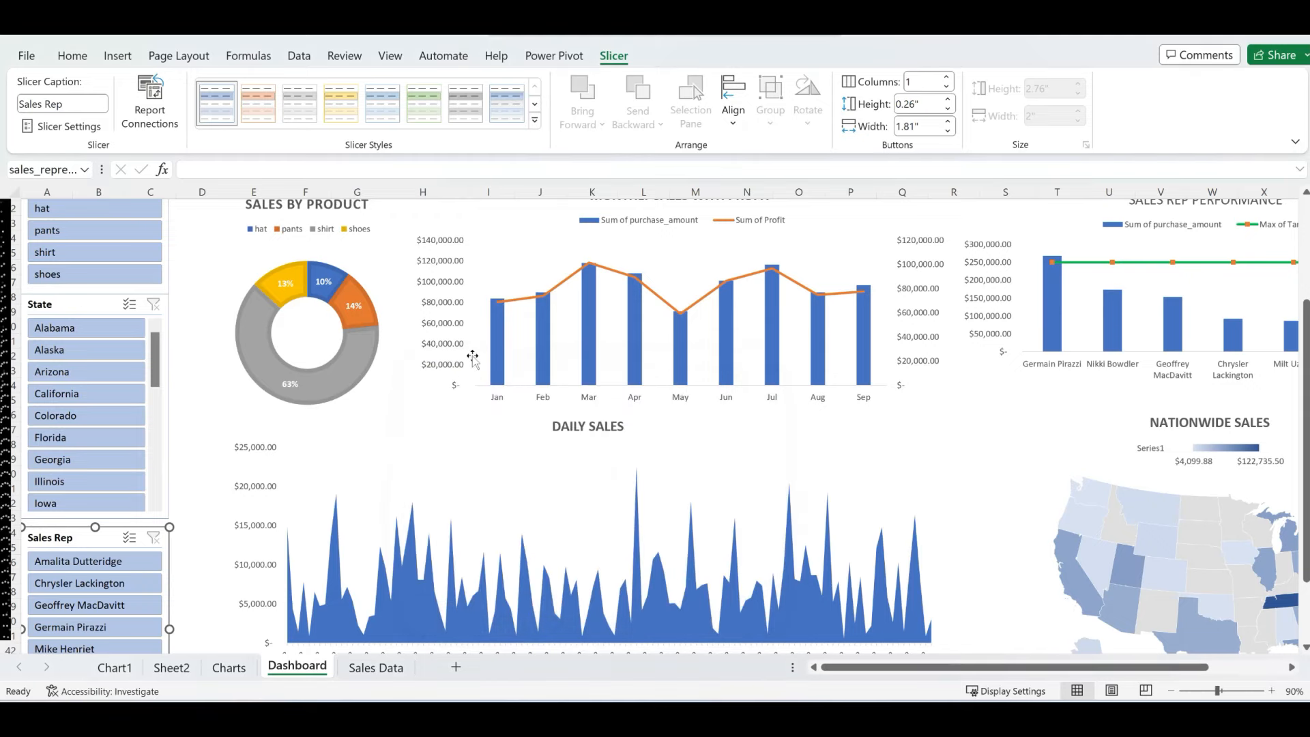
{"action": "scroll", "coordinate": [280, 253], "scroll_direction": "up", "scroll_amount": 3}
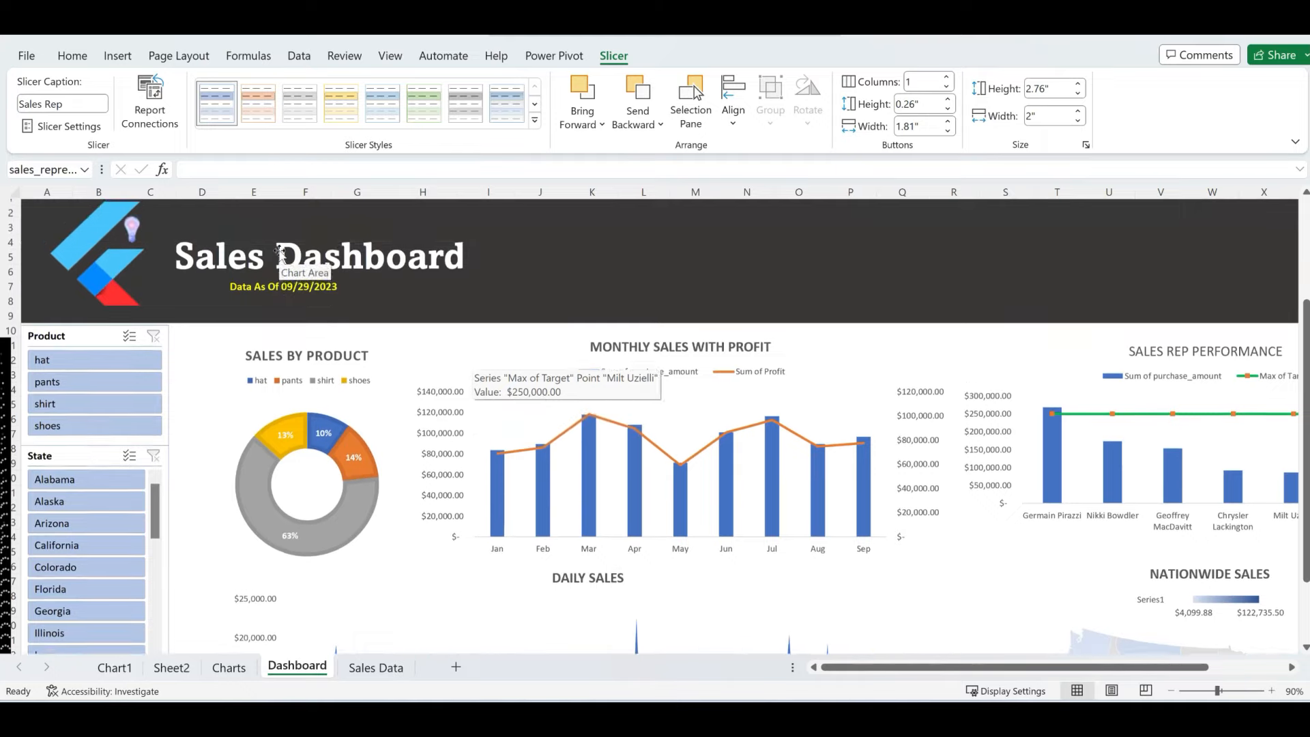
{"action": "scroll", "coordinate": [280, 253], "scroll_direction": "up", "scroll_amount": 1}
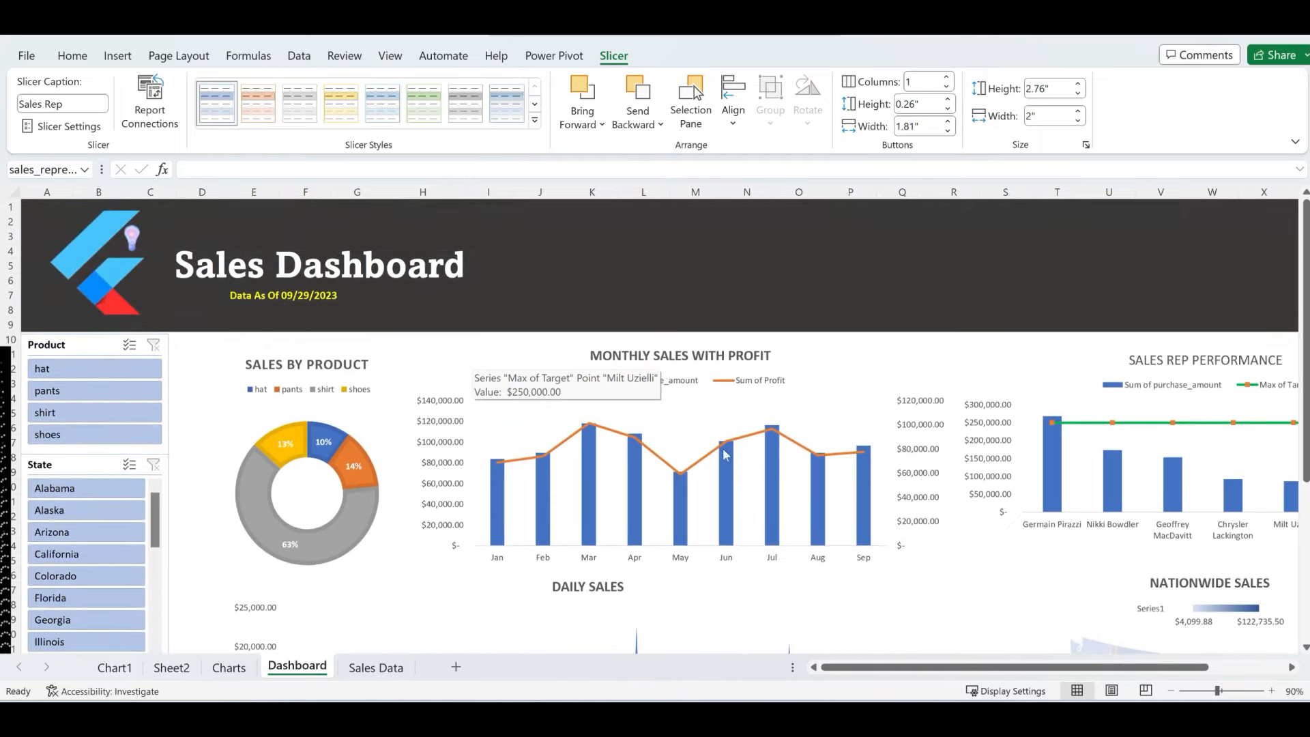
- Shrink the Sales by Product chart and nudge it slightly left
{"action": "left_click", "coordinate": [775, 440]}
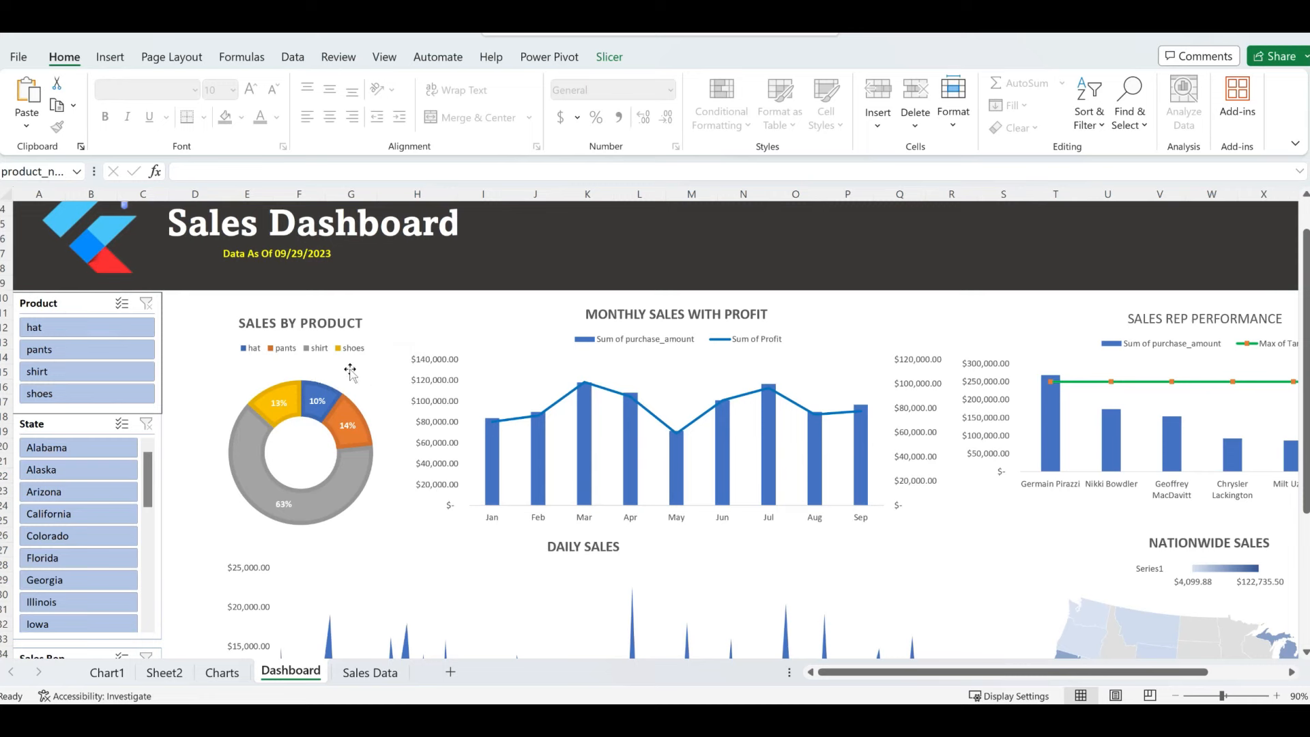
{"action": "left_click", "coordinate": [361, 325]}
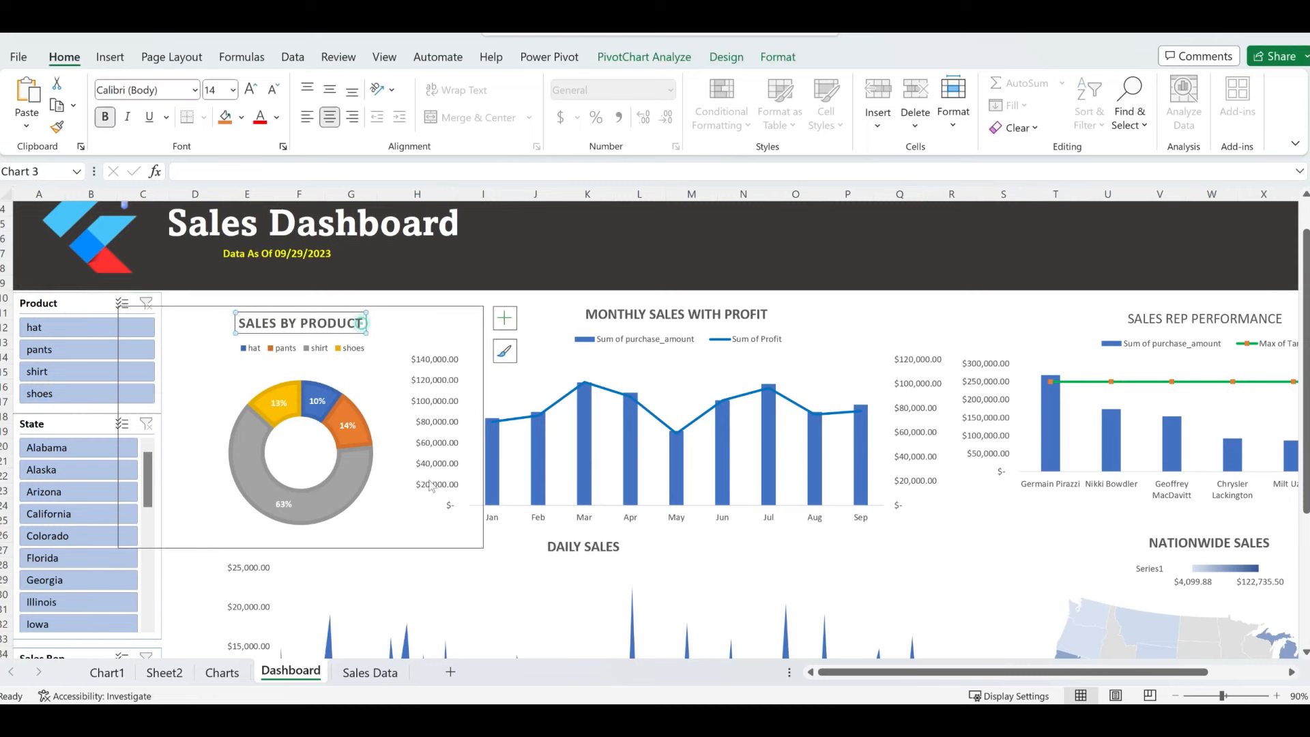
{"action": "left_click", "coordinate": [426, 539]}
{"action": "left_click", "coordinate": [381, 366]}
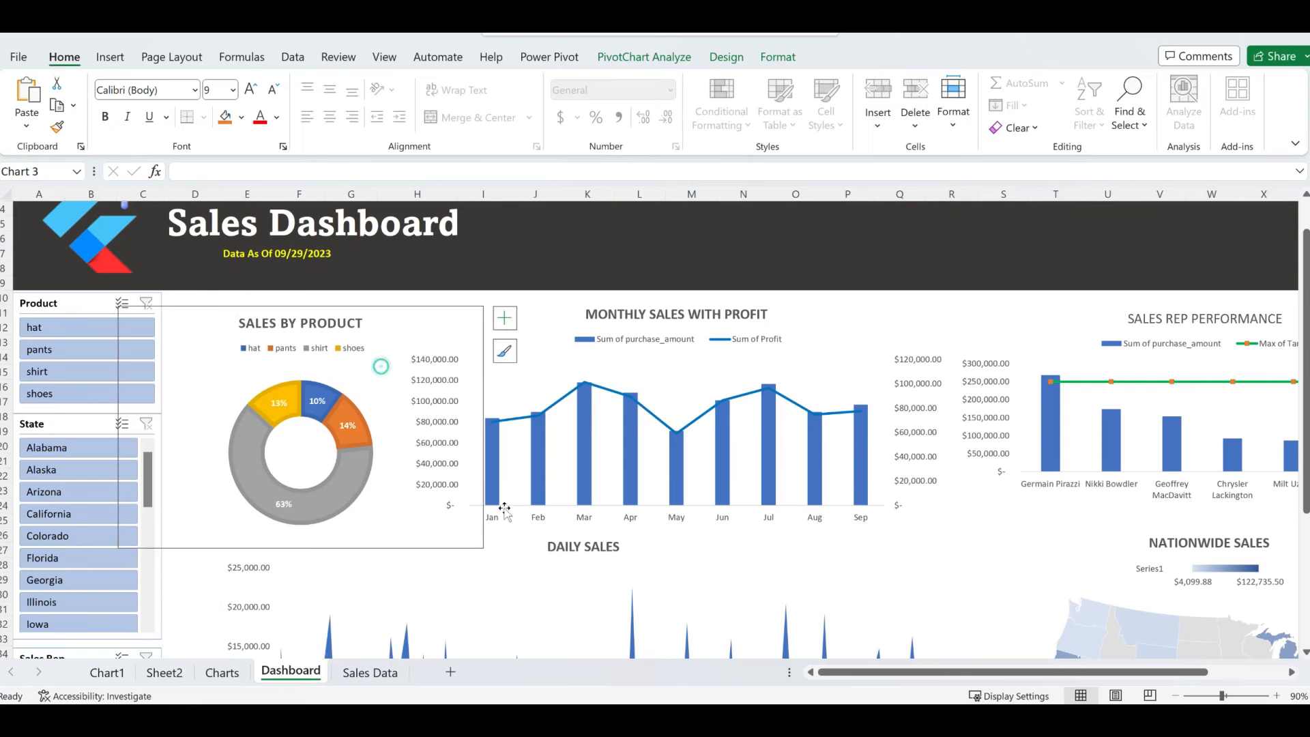
{"action": "left_click_drag", "start_coordinate": [484, 546], "coordinate": [399, 529]}
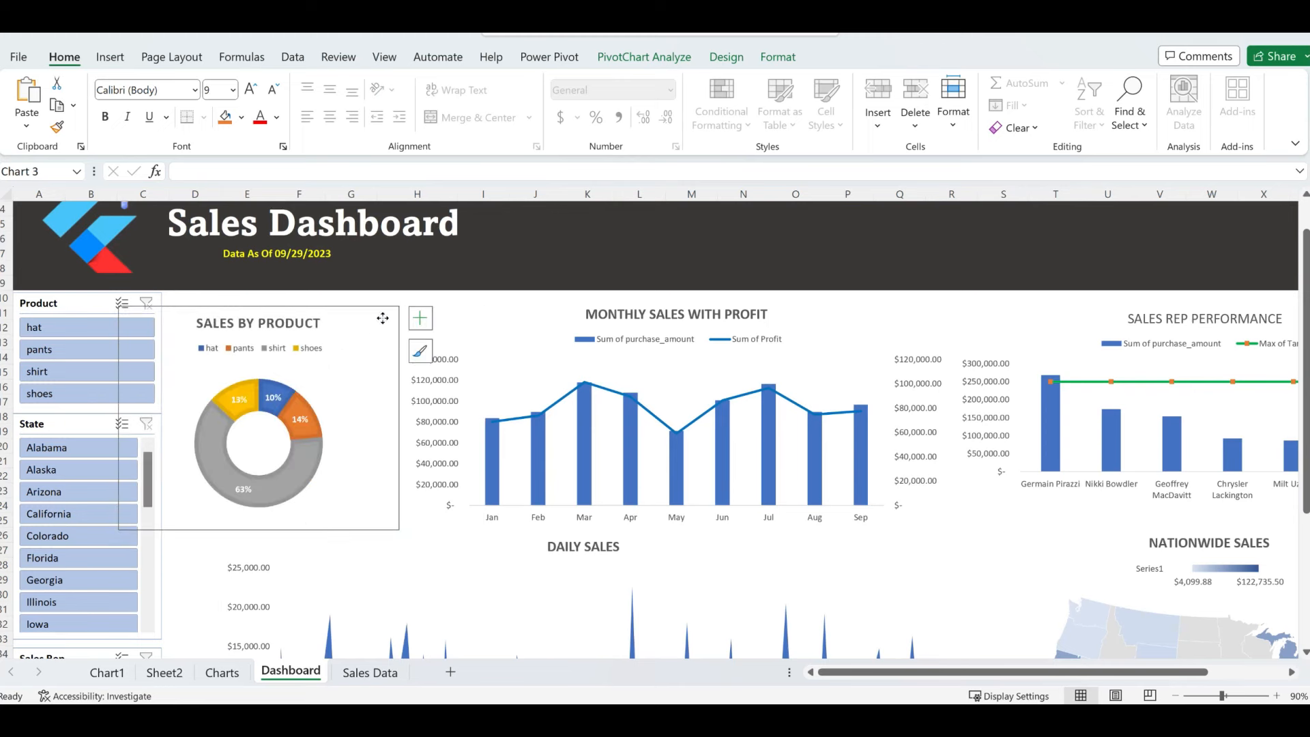
{"action": "key", "text": "Left"}
{"action": "key", "text": "Left"}
{"action": "key", "text": "Left"}
{"action": "key", "text": "Left"}
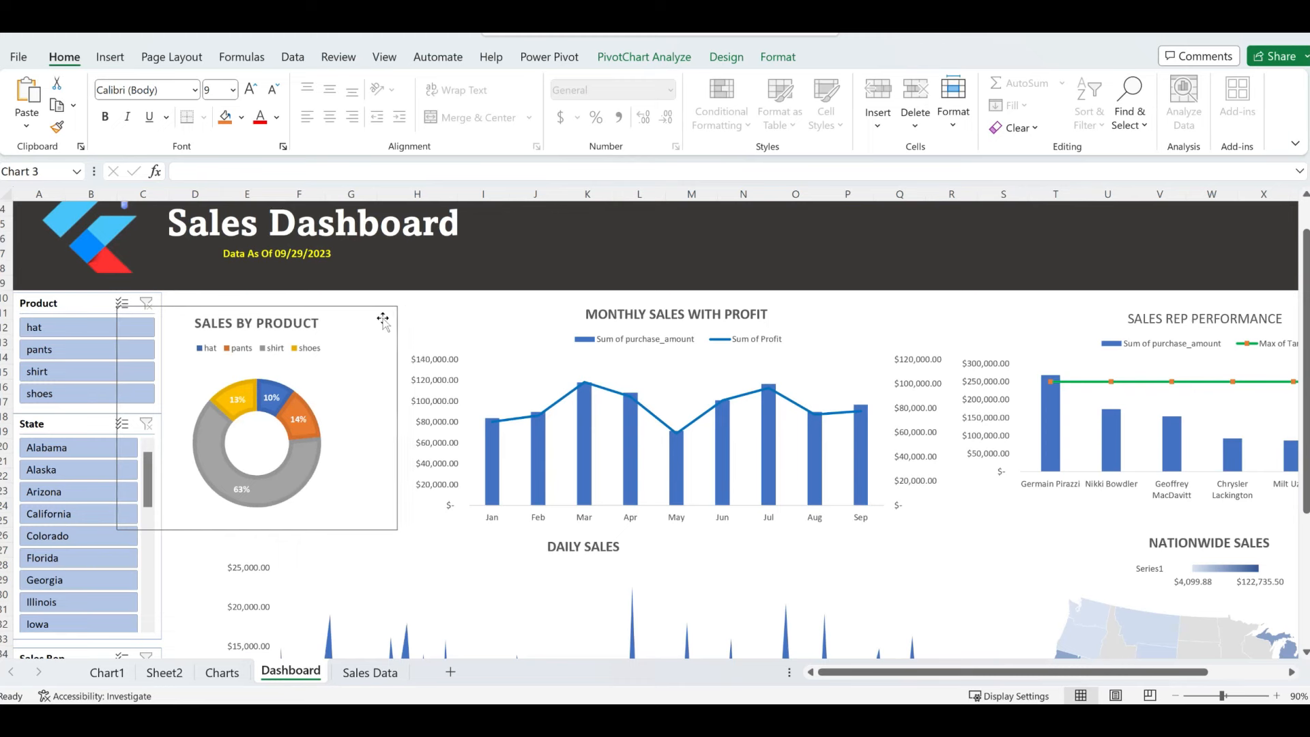
{"action": "key", "text": "Left"}
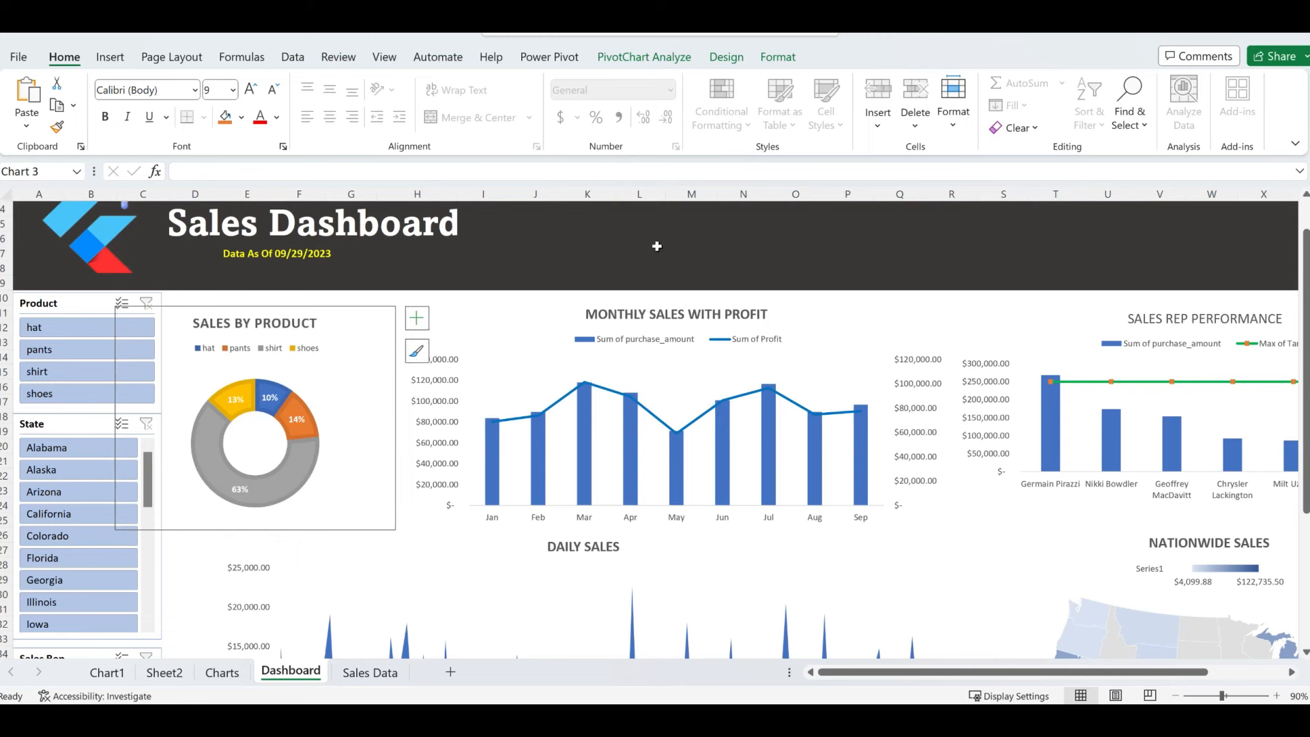
- Shrink Monthly Sales with Profit beside the donut, and move Sales Rep Performance left next to it
{"action": "left_click", "coordinate": [499, 318]}
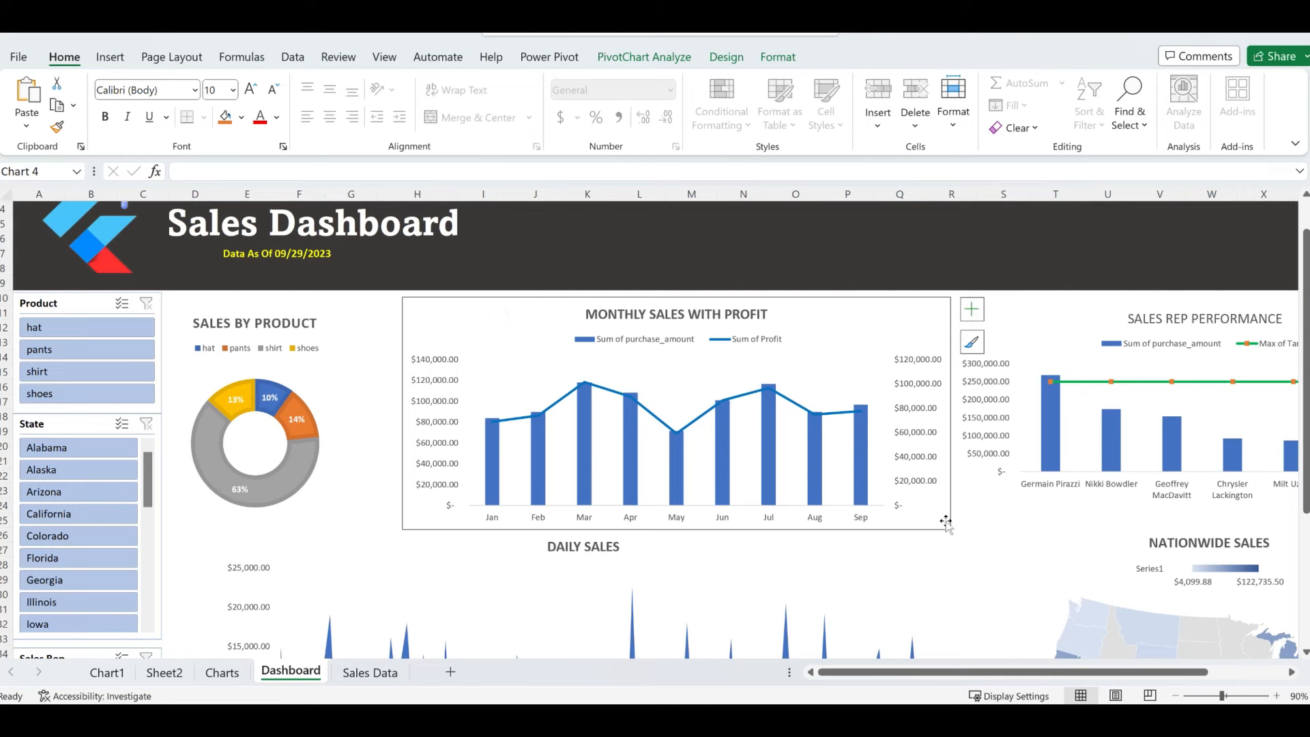
{"action": "left_click_drag", "start_coordinate": [950, 529], "coordinate": [867, 512]}
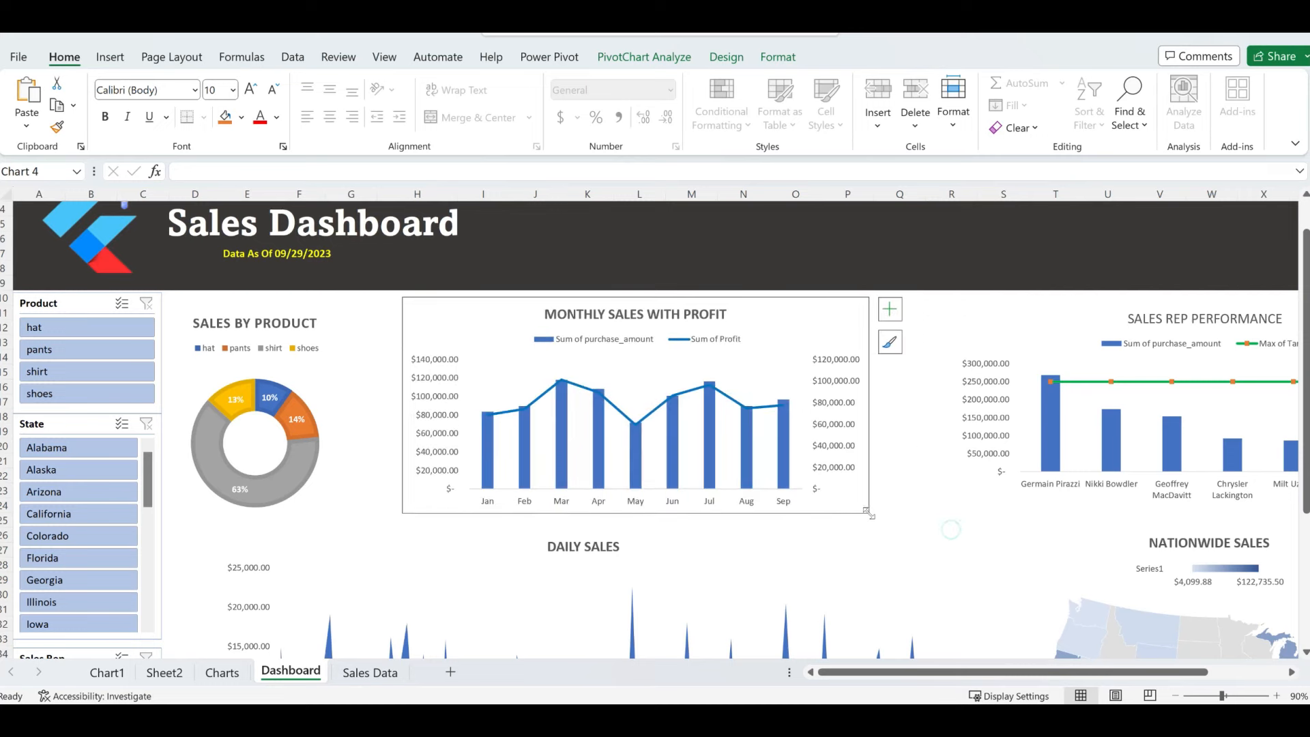
{"action": "left_click_drag", "start_coordinate": [789, 321], "coordinate": [741, 326]}
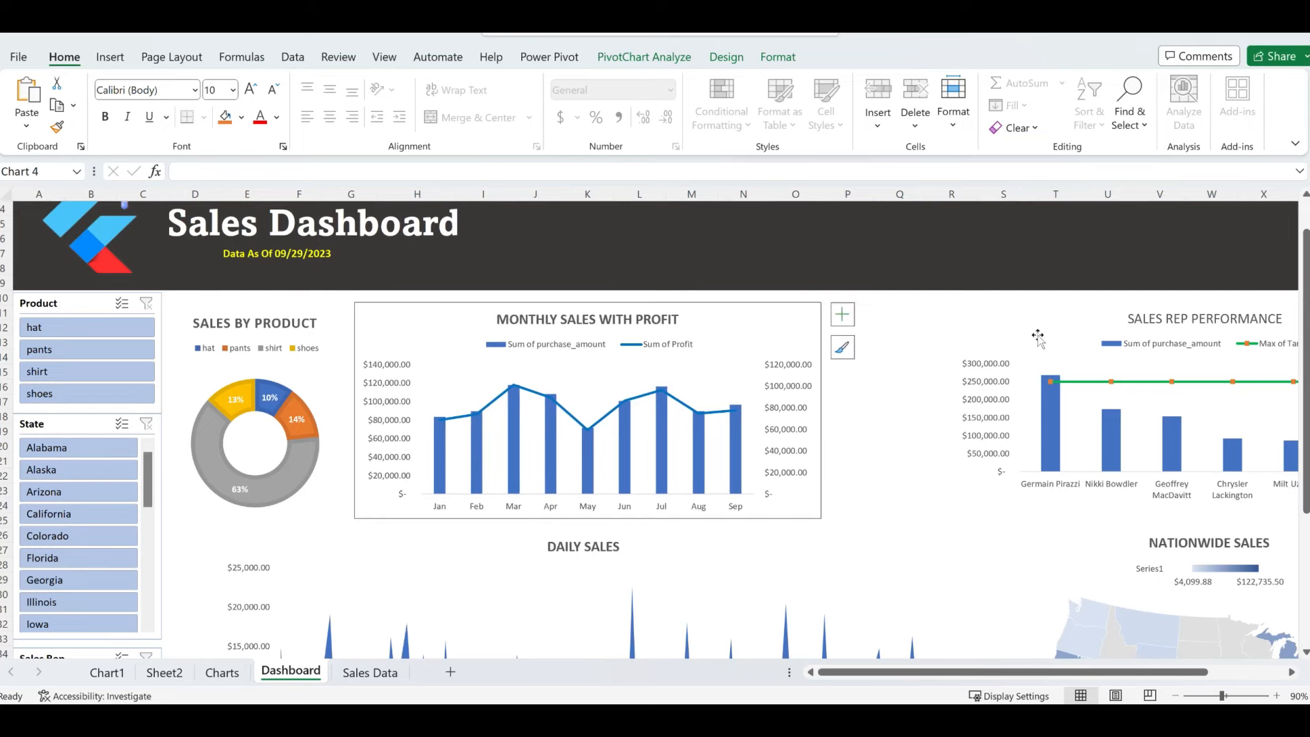
{"action": "left_click", "coordinate": [1066, 318]}
{"action": "left_click_drag", "start_coordinate": [1073, 312], "coordinate": [948, 326]}
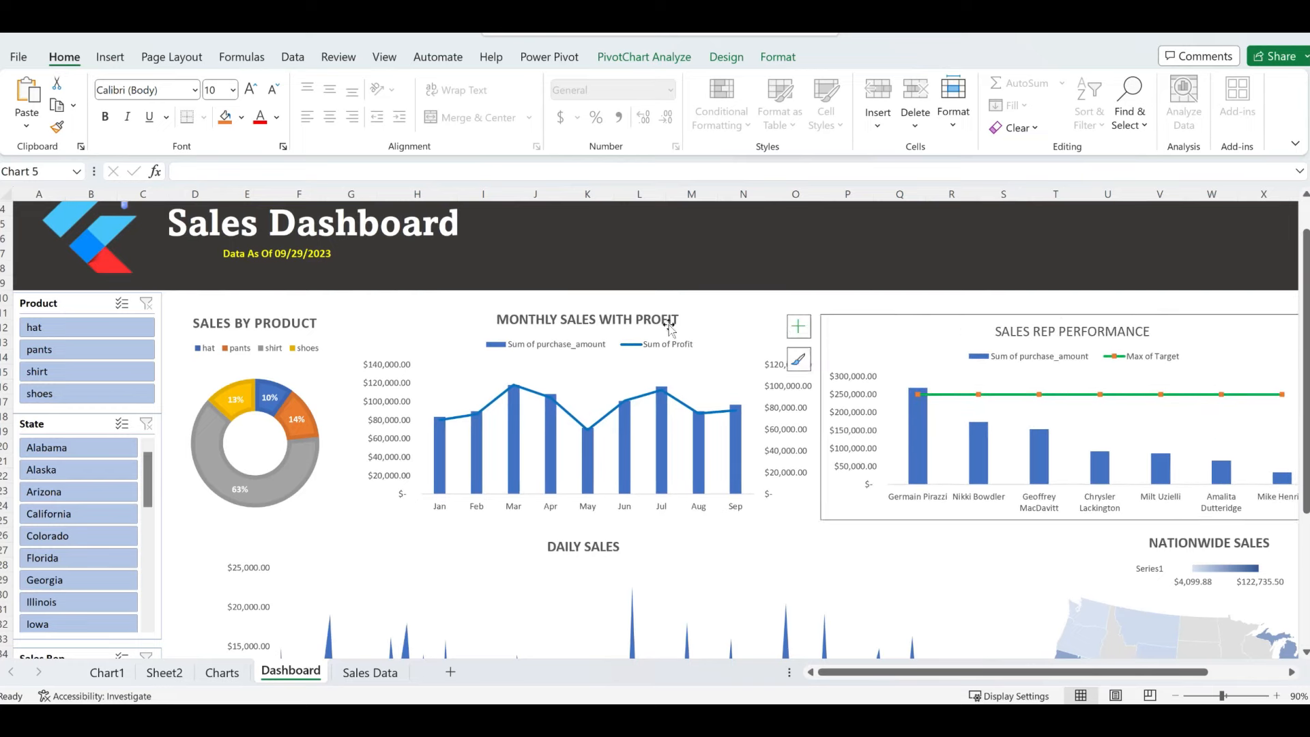
- Resize the Sales Rep Performance chart and move it up and left
{"action": "left_click", "coordinate": [810, 536]}
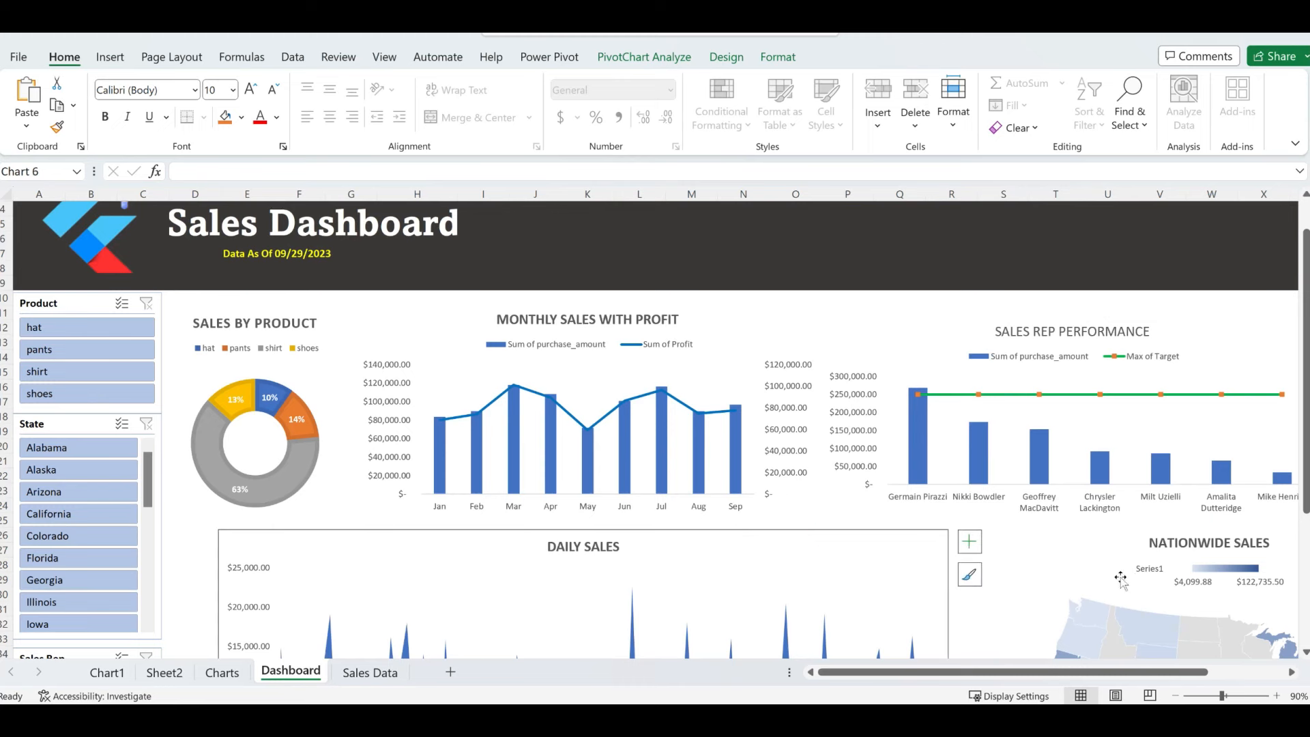
{"action": "left_click", "coordinate": [872, 673]}
{"action": "left_click", "coordinate": [1225, 347]}
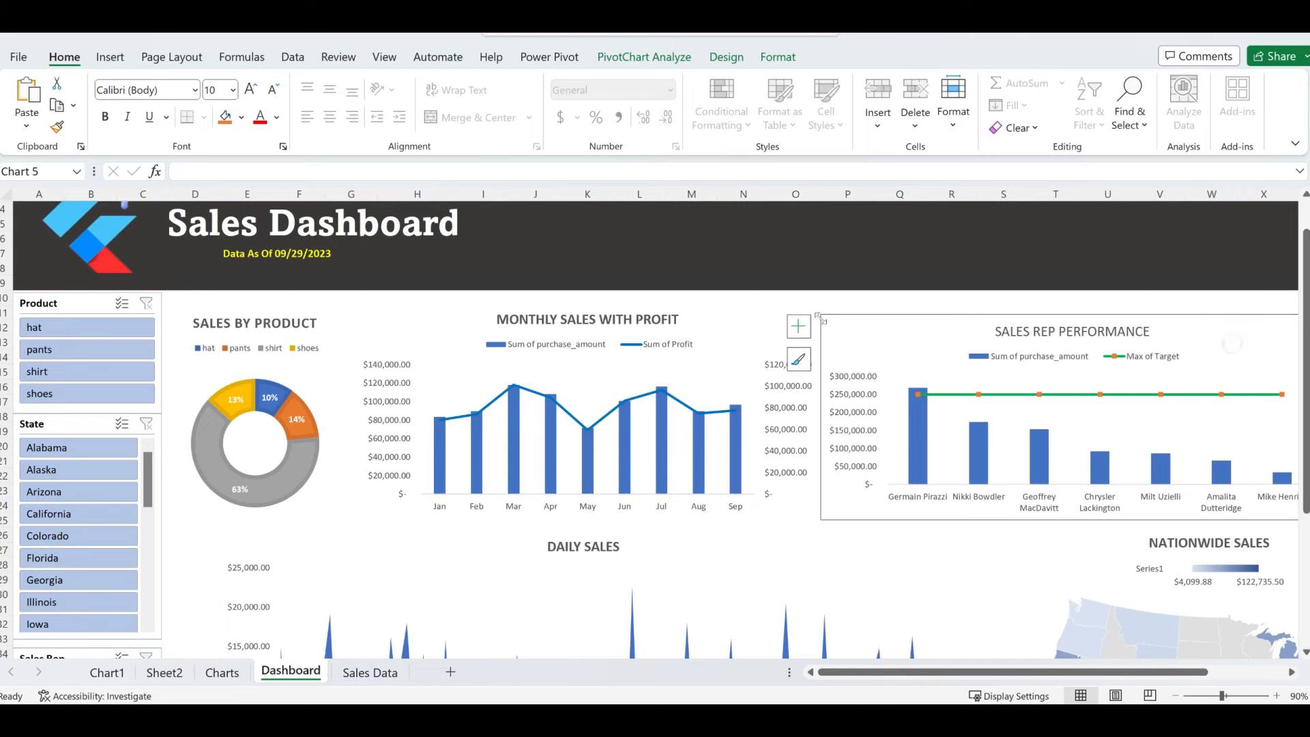
{"action": "left_click_drag", "start_coordinate": [822, 319], "coordinate": [877, 333]}
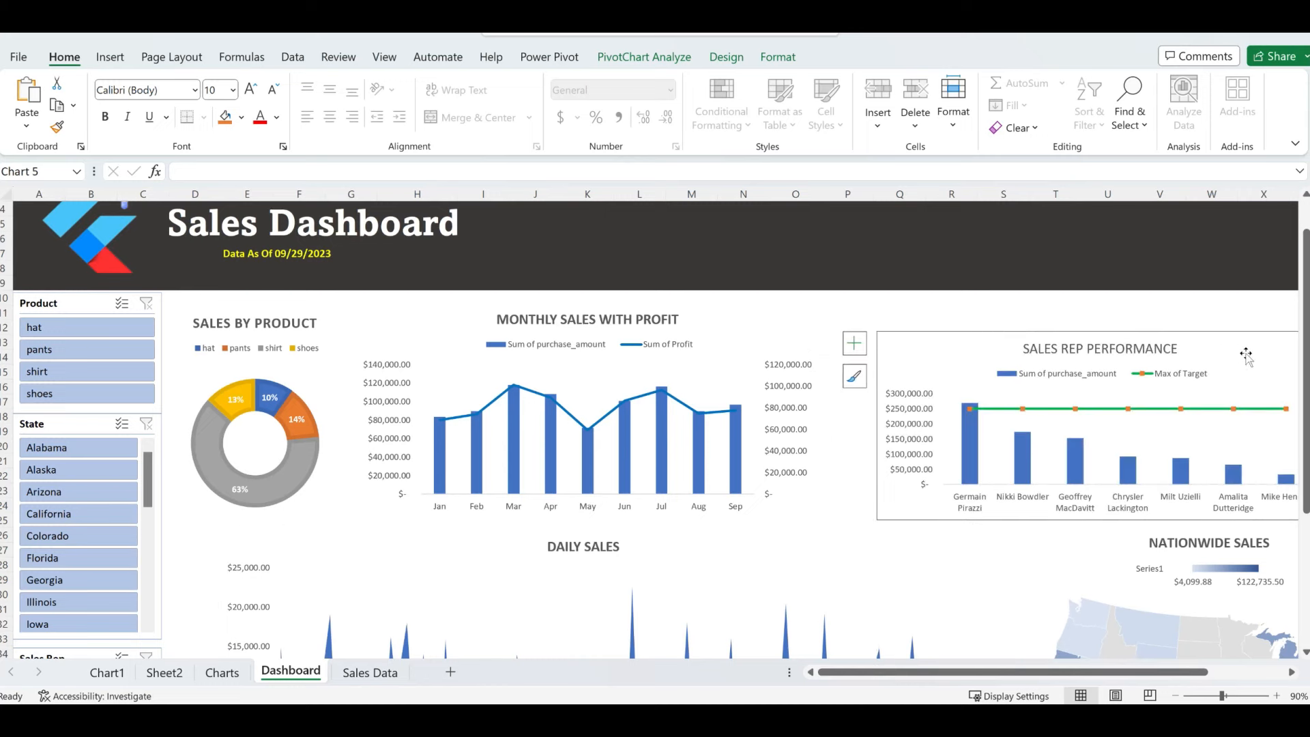
{"action": "left_click_drag", "start_coordinate": [1246, 353], "coordinate": [1195, 329]}
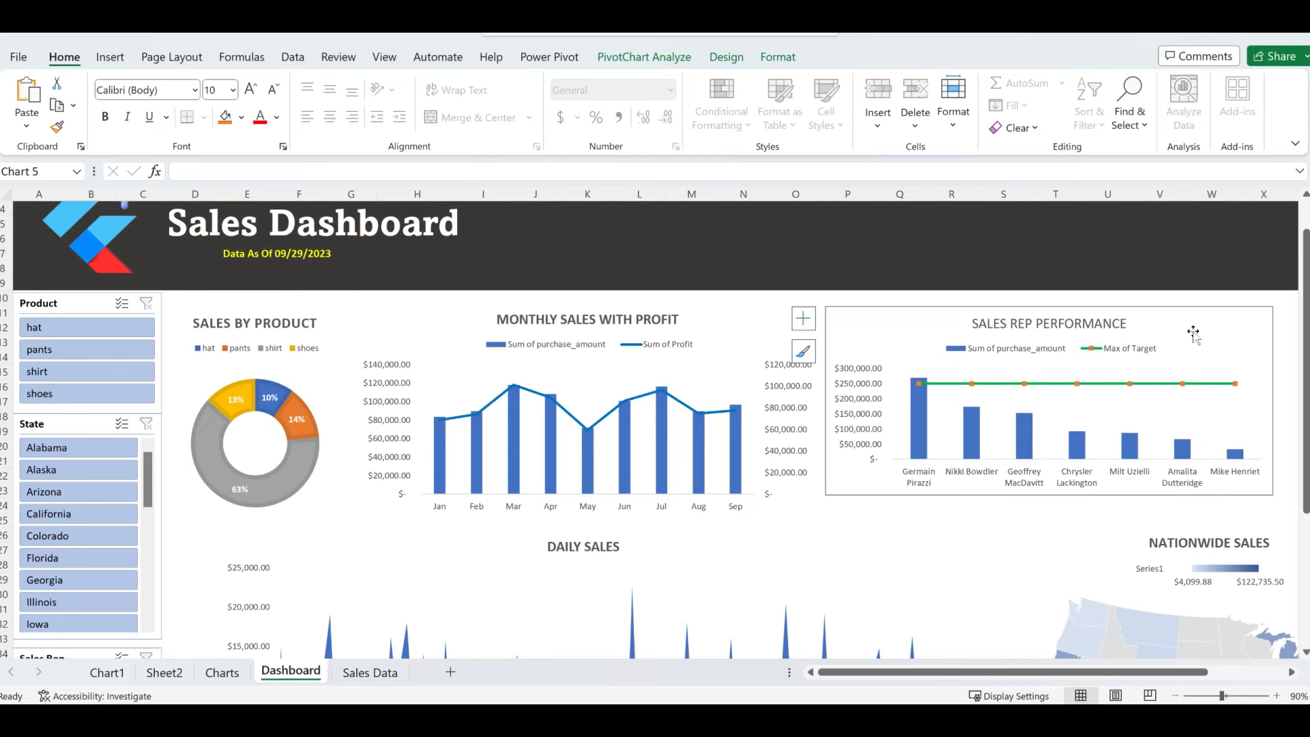
- Move the Daily Sales chart up and left and shrink it
{"action": "scroll", "coordinate": [577, 537], "scroll_direction": "down", "scroll_amount": 1}
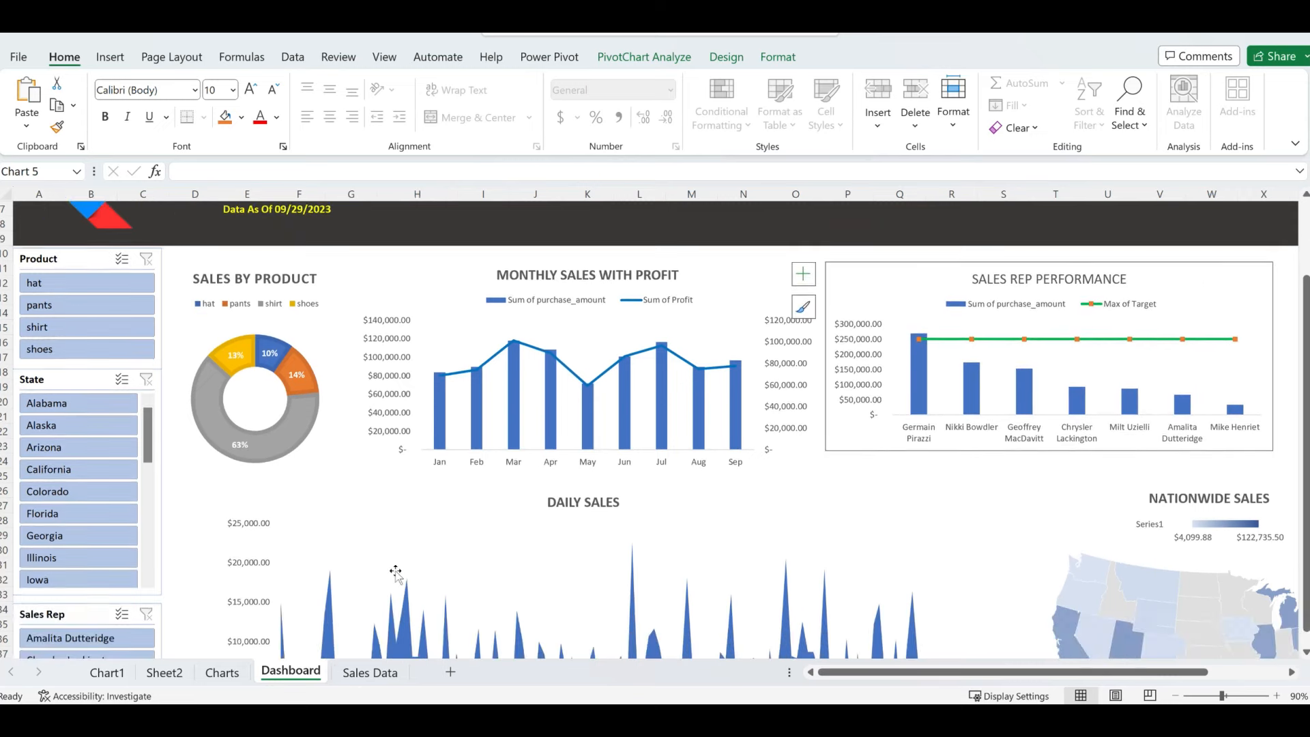
{"action": "left_click", "coordinate": [533, 529]}
{"action": "left_click_drag", "start_coordinate": [497, 502], "coordinate": [452, 496]}
{"action": "scroll", "coordinate": [922, 613], "scroll_direction": "down", "scroll_amount": 4}
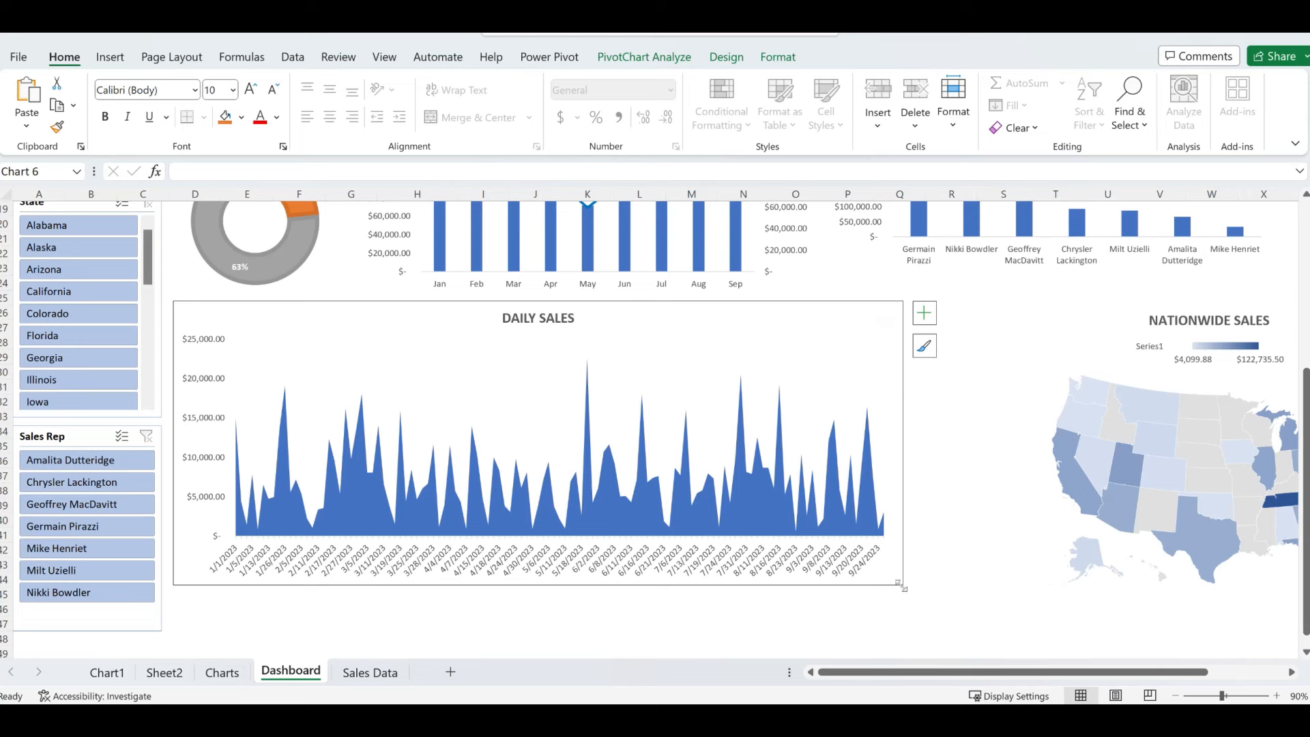
{"action": "left_click_drag", "start_coordinate": [900, 585], "coordinate": [803, 562]}
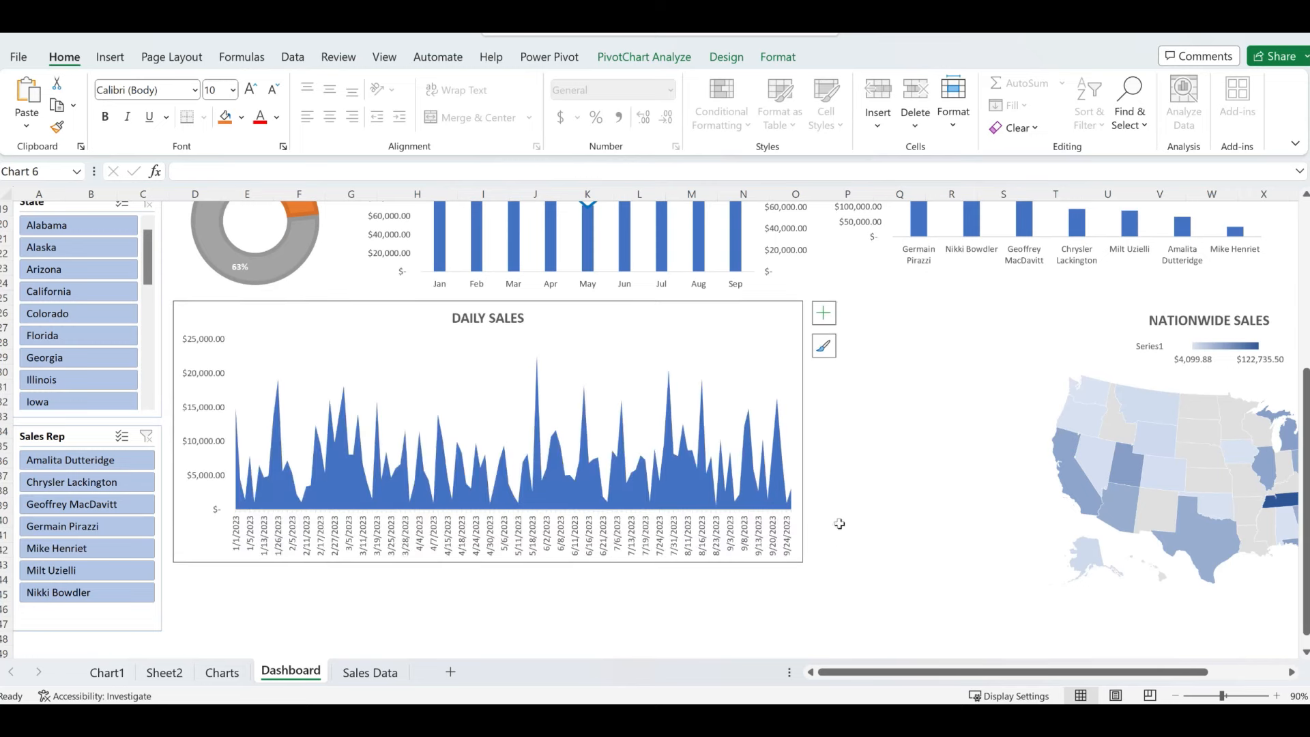
{"action": "left_click_drag", "start_coordinate": [737, 326], "coordinate": [728, 324]}
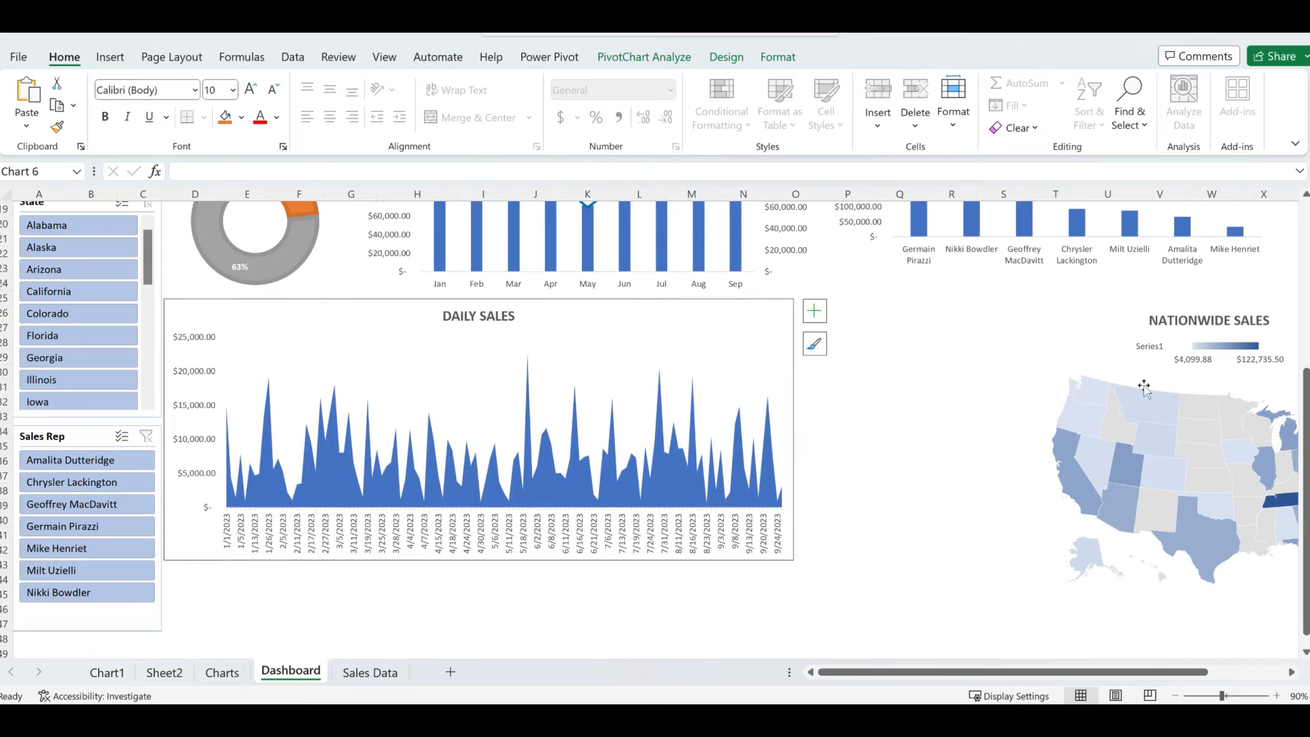
- Move and resize the Nationwide Sales map to sit beside Daily Sales under Sales Rep Performance
{"action": "left_click_drag", "start_coordinate": [1110, 338], "coordinate": [964, 341]}
{"action": "scroll", "coordinate": [948, 600], "scroll_direction": "up", "scroll_amount": 2}
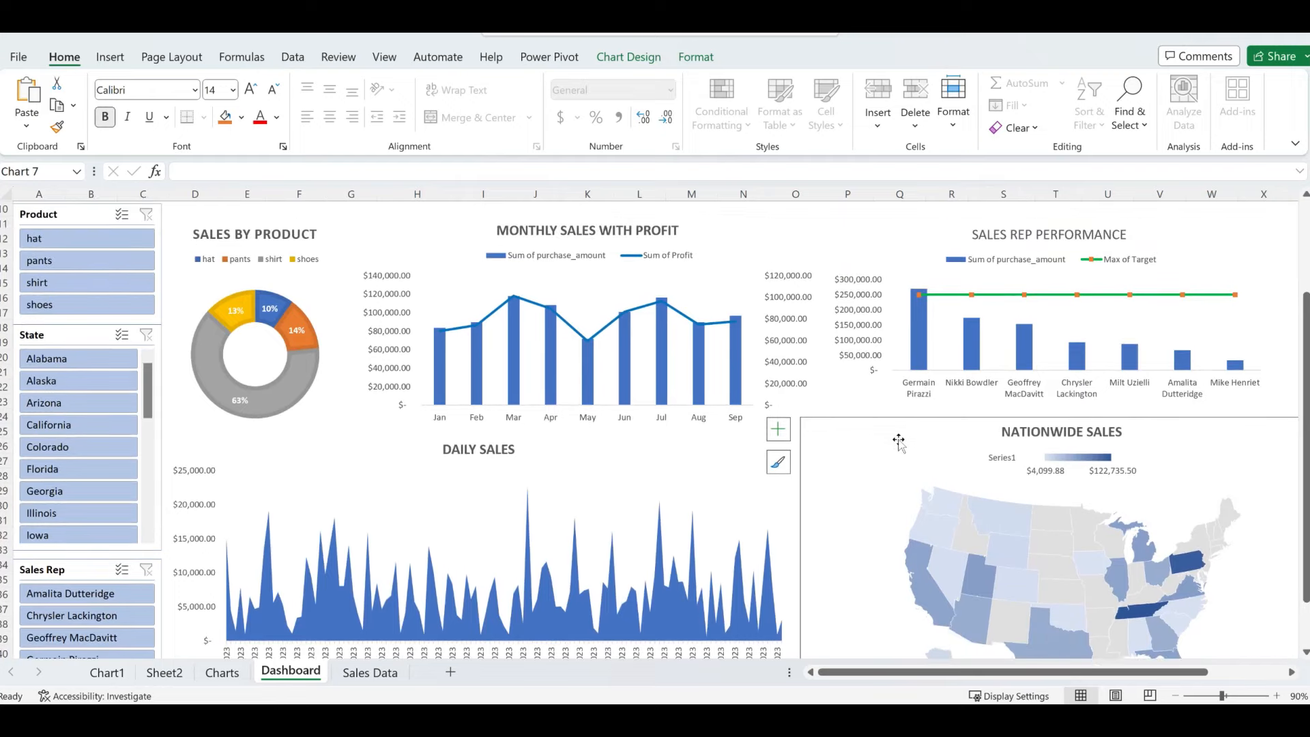
{"action": "left_click_drag", "start_coordinate": [800, 417], "coordinate": [820, 423]}
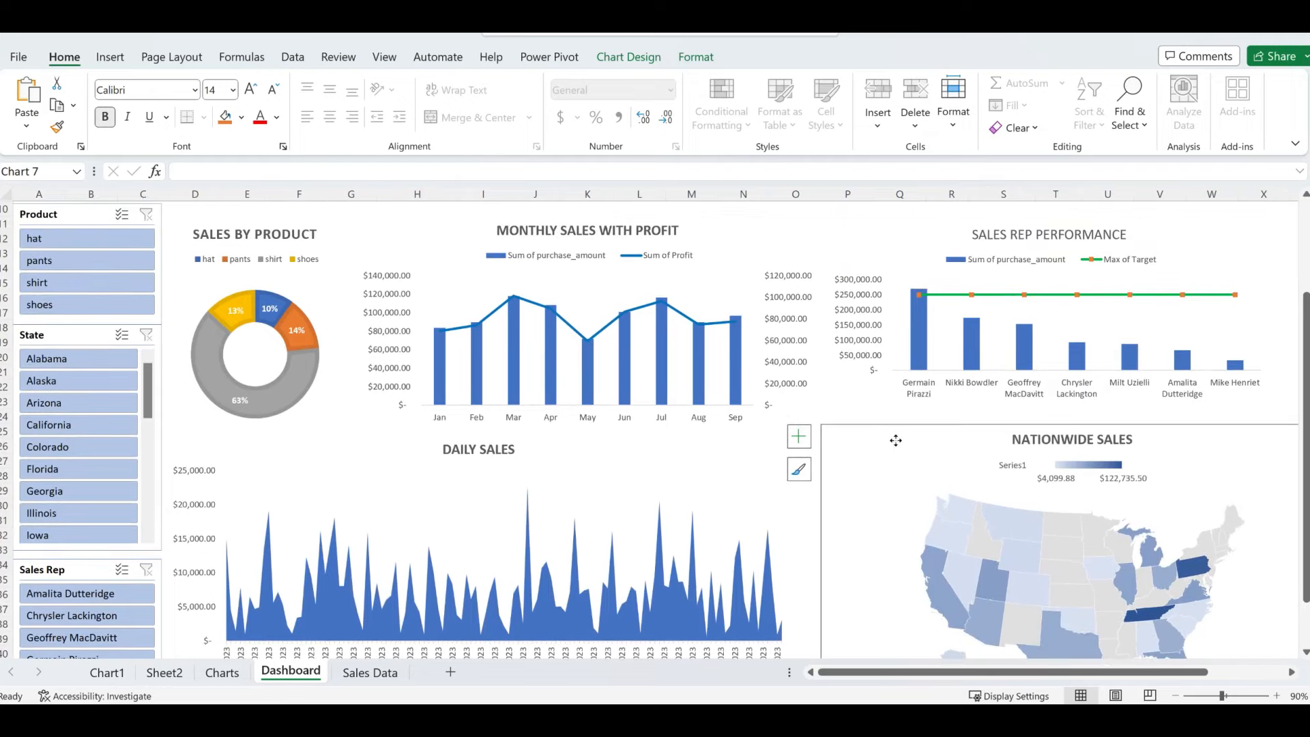
{"action": "left_click_drag", "start_coordinate": [896, 440], "coordinate": [857, 423]}
{"action": "scroll", "coordinate": [805, 519], "scroll_direction": "down", "scroll_amount": 1}
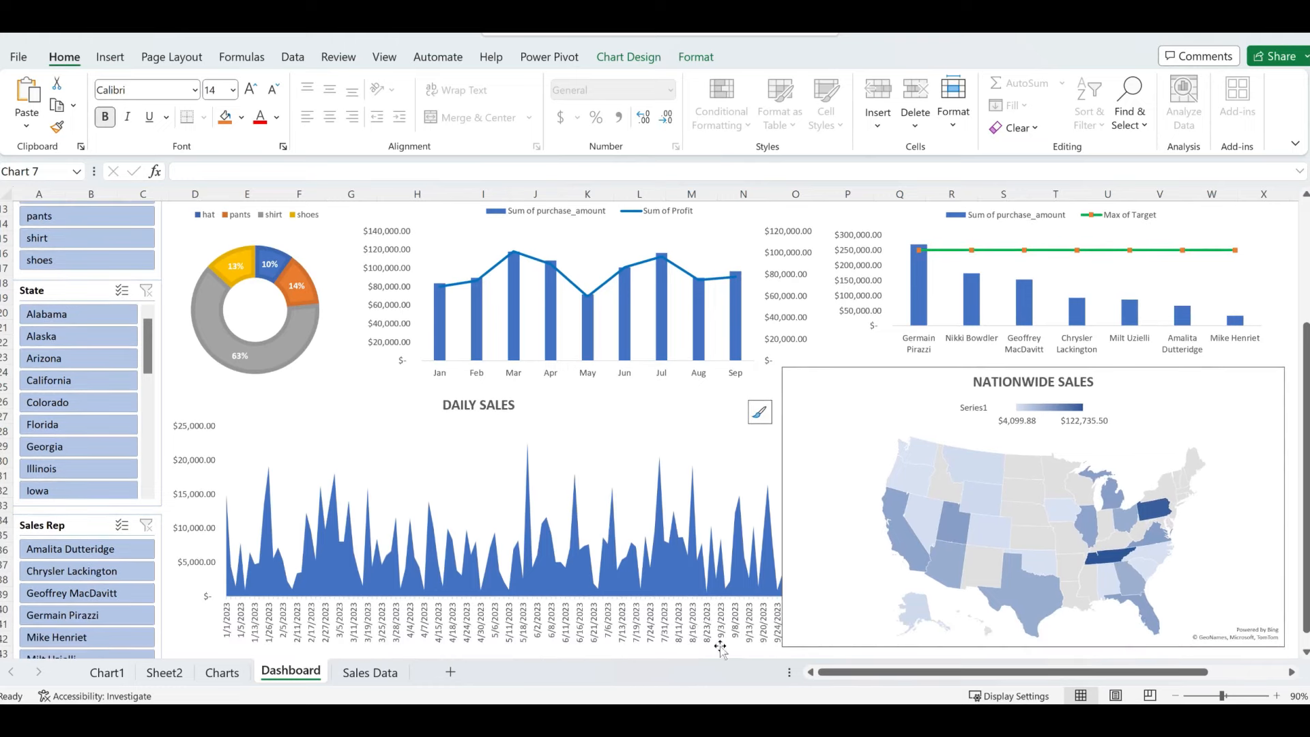
{"action": "scroll", "coordinate": [721, 642], "scroll_direction": "down", "scroll_amount": 1}
{"action": "left_click", "coordinate": [721, 638]}
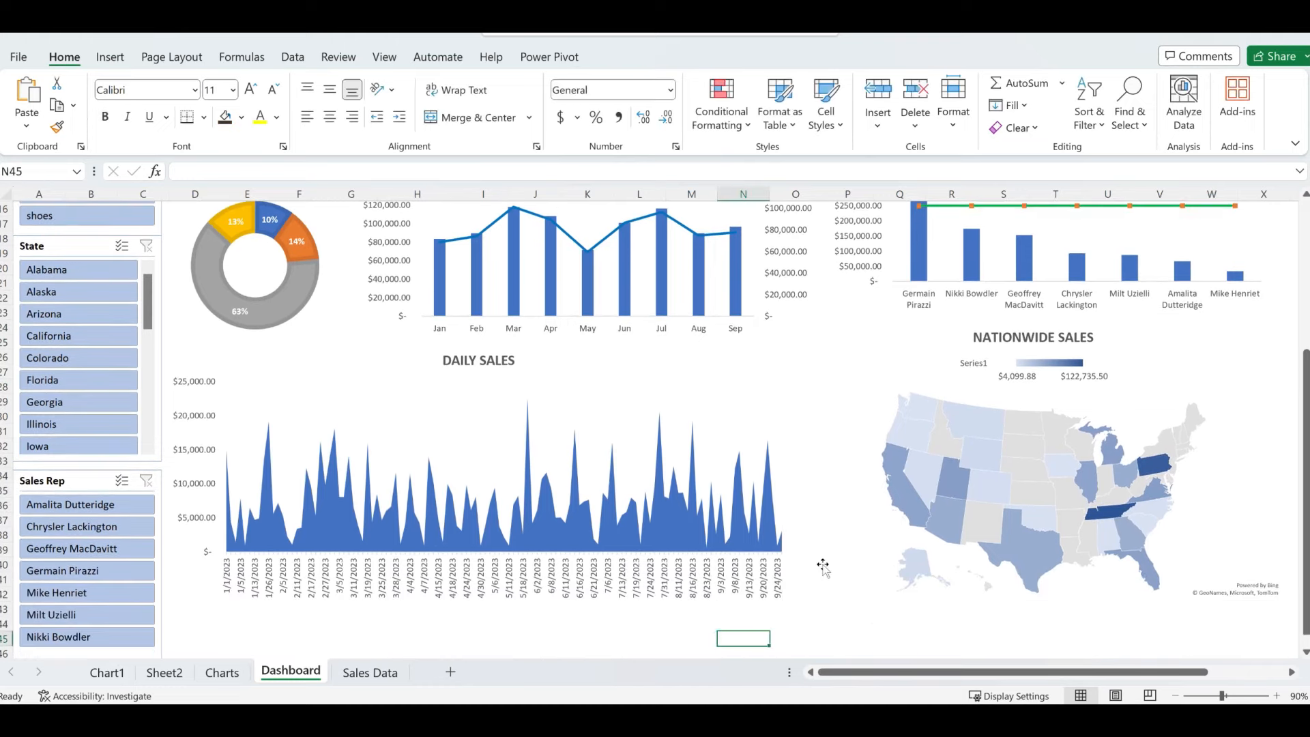
- Filter the State slicer to Arizona, then select the slicer and show its Slicer ribbon options
{"action": "scroll", "coordinate": [823, 566], "scroll_direction": "up", "scroll_amount": 2}
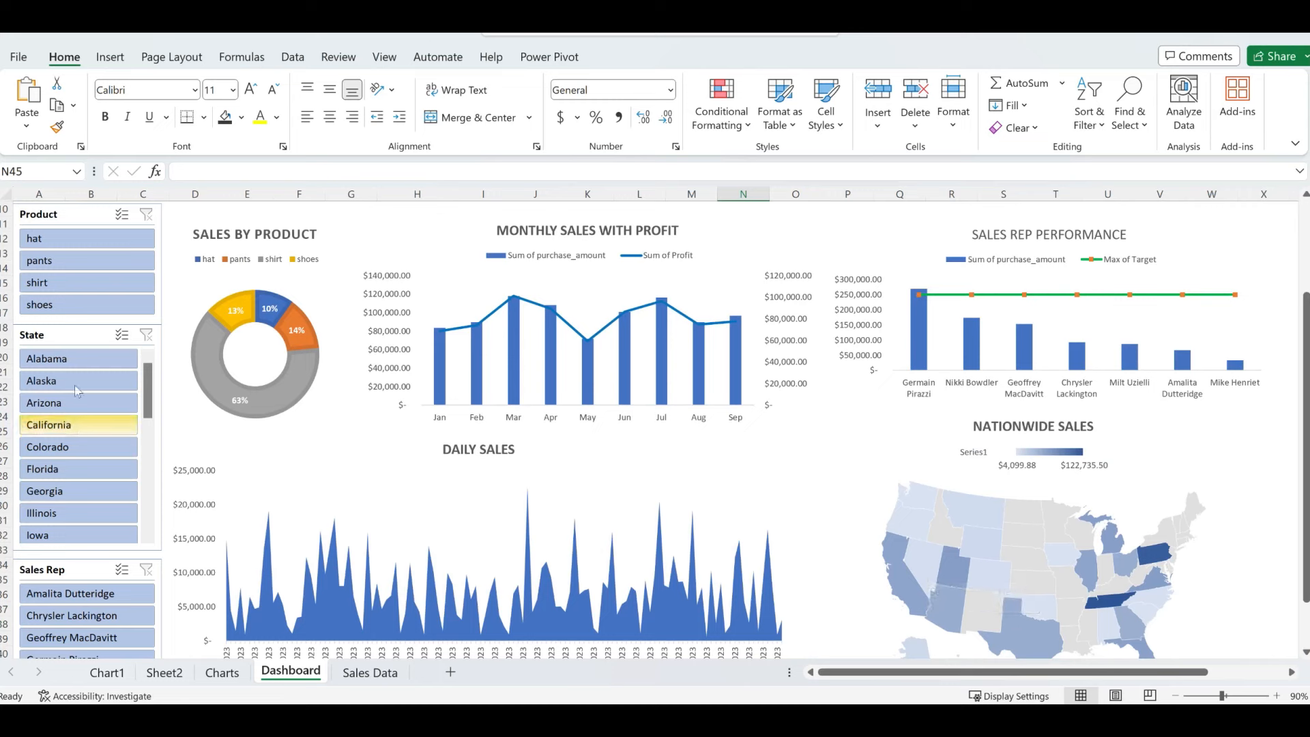
{"action": "left_click", "coordinate": [66, 362]}
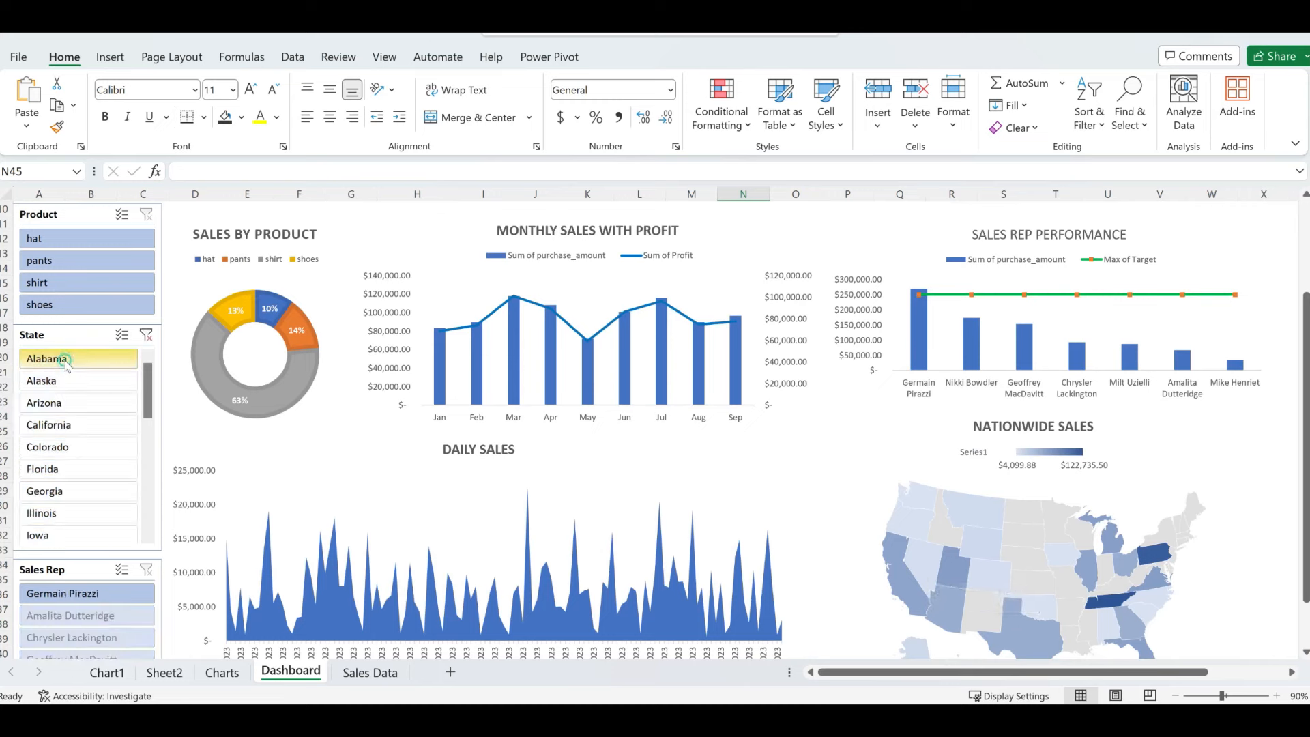
{"action": "left_click", "coordinate": [66, 401]}
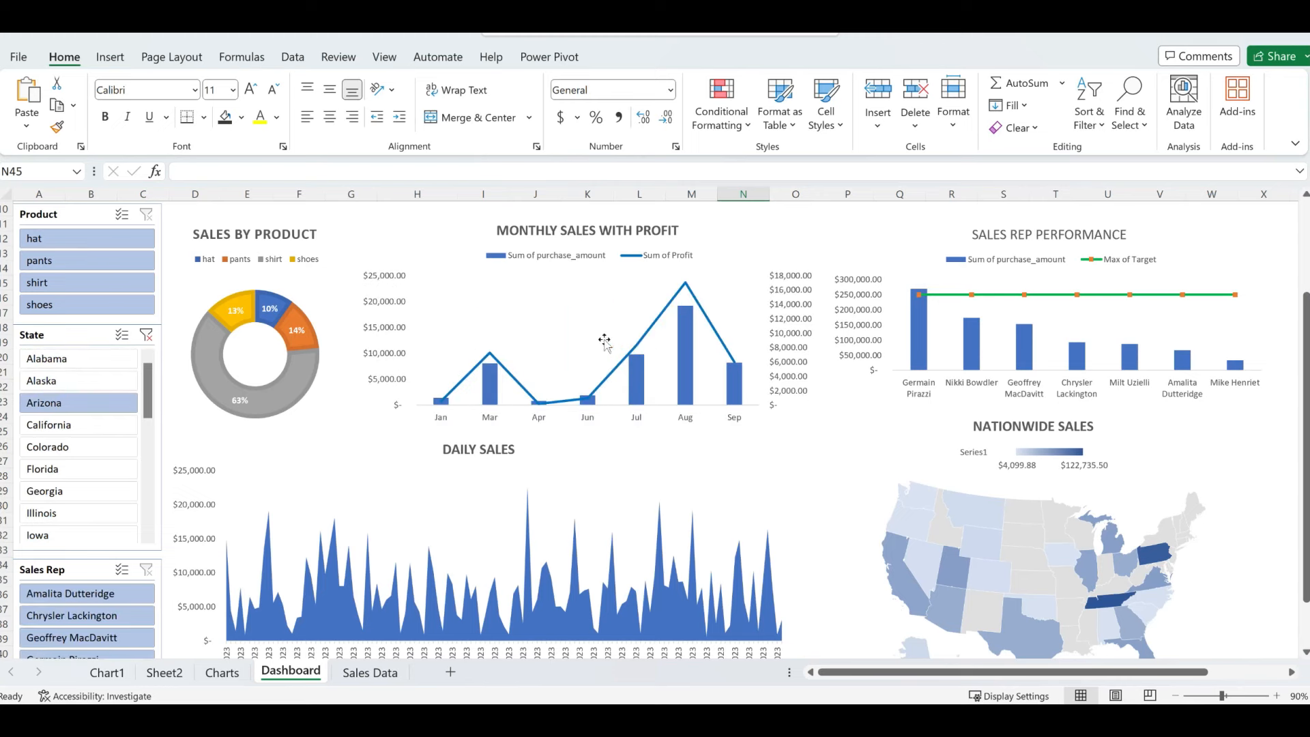
{"action": "left_click", "coordinate": [75, 339]}
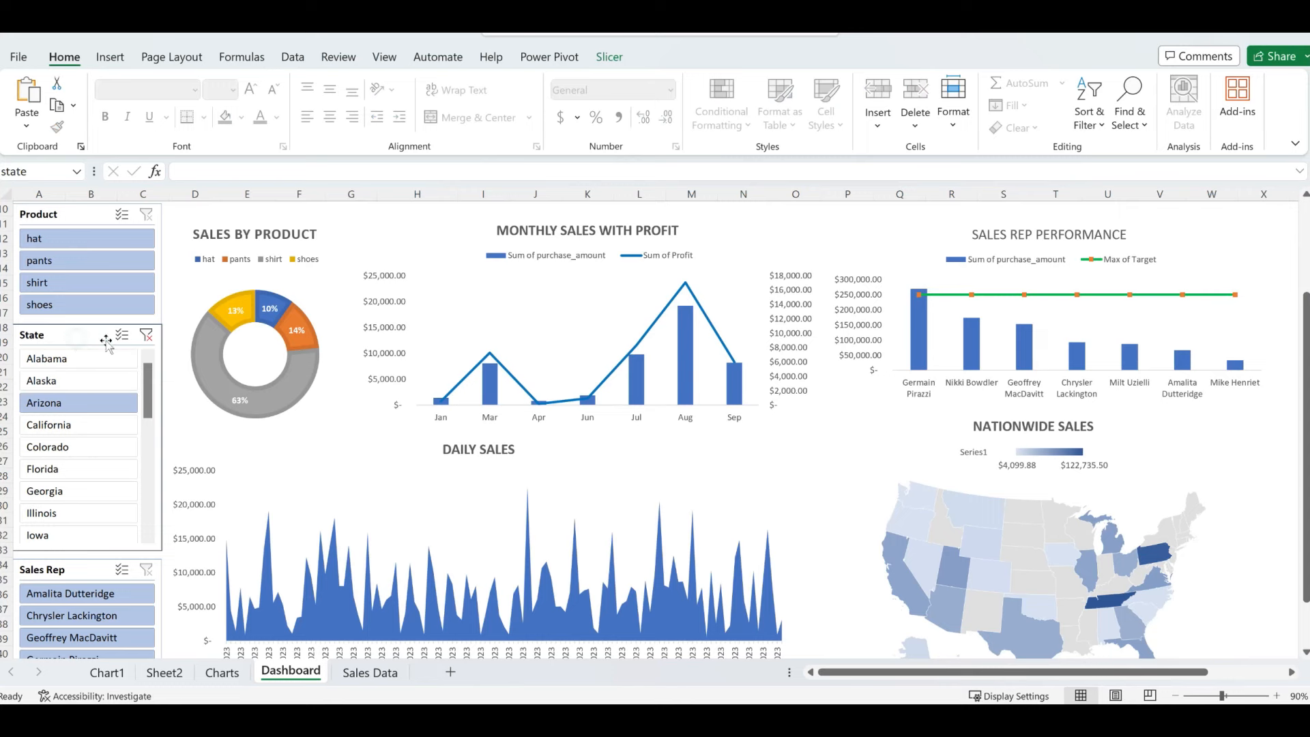
{"action": "left_click", "coordinate": [609, 60]}
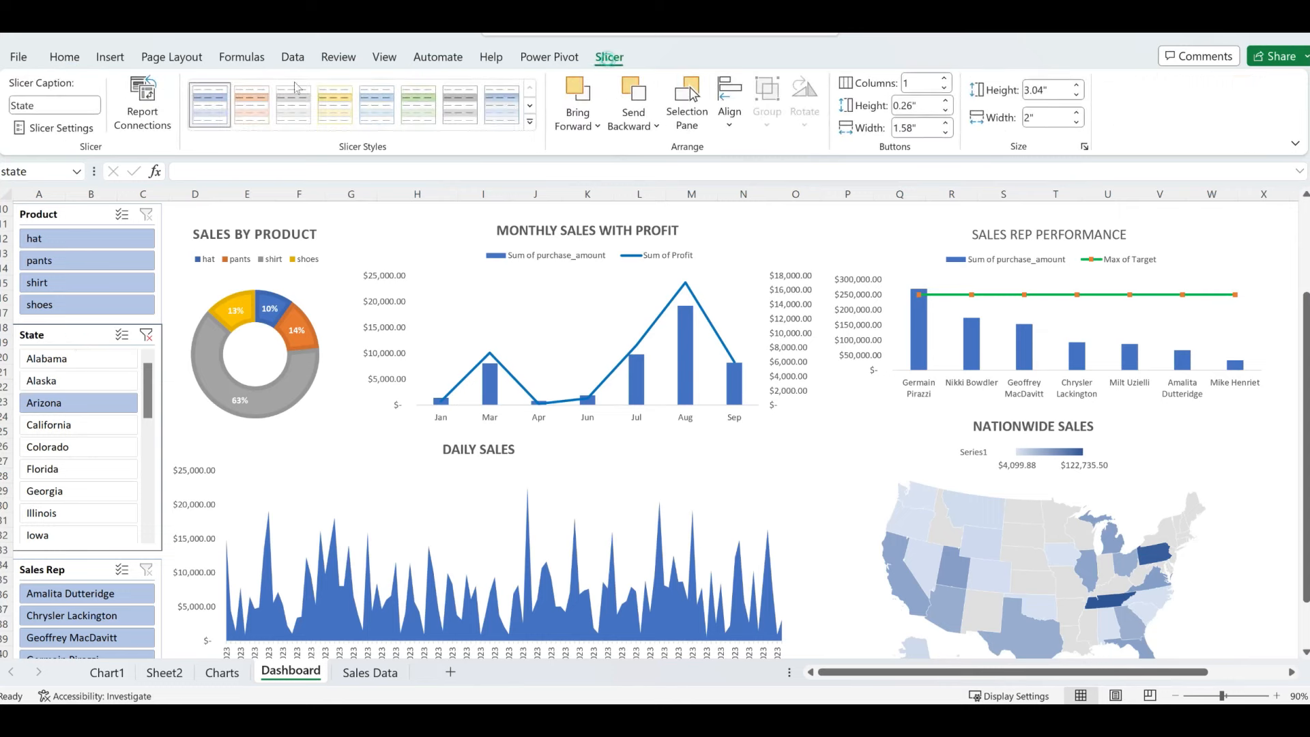
- Connect the State slicer to SalesByDate, SalesByProduct, SalesBySalesRep and SalesByState, then test single states
{"action": "left_click", "coordinate": [171, 126]}
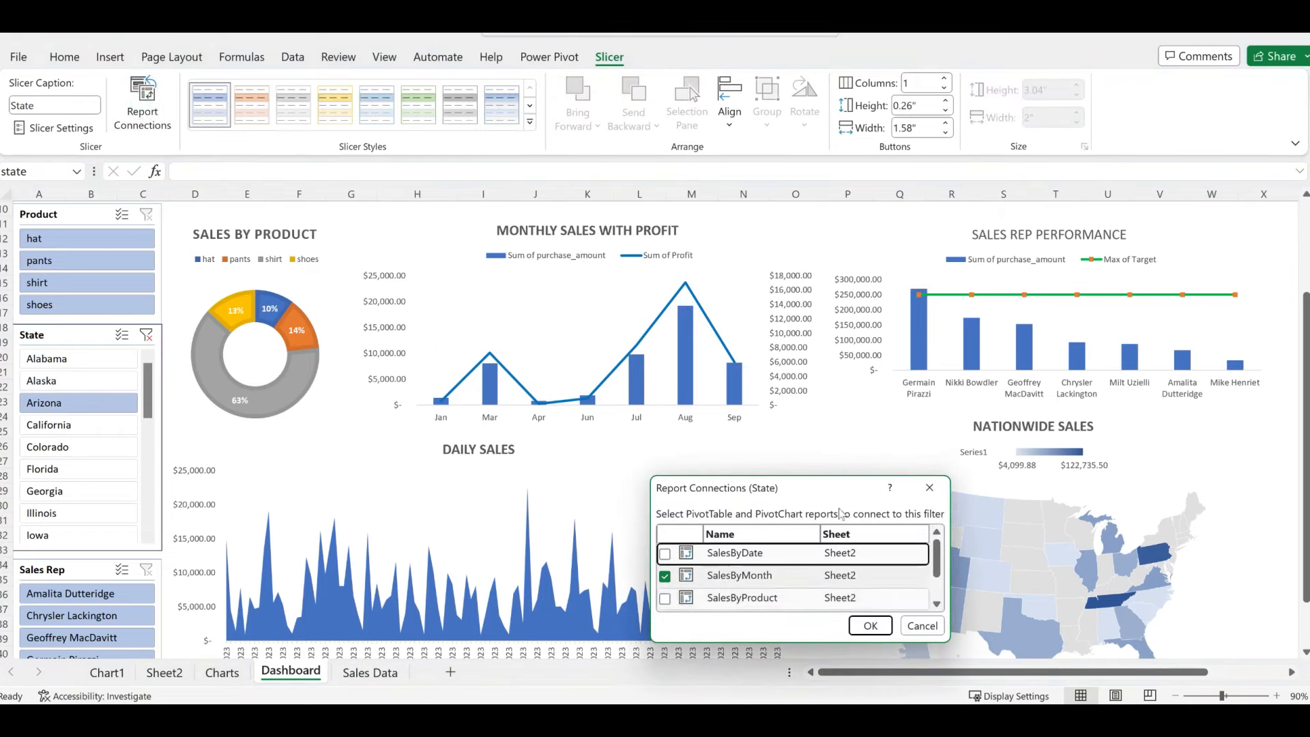
{"action": "left_click_drag", "start_coordinate": [831, 486], "coordinate": [574, 188]}
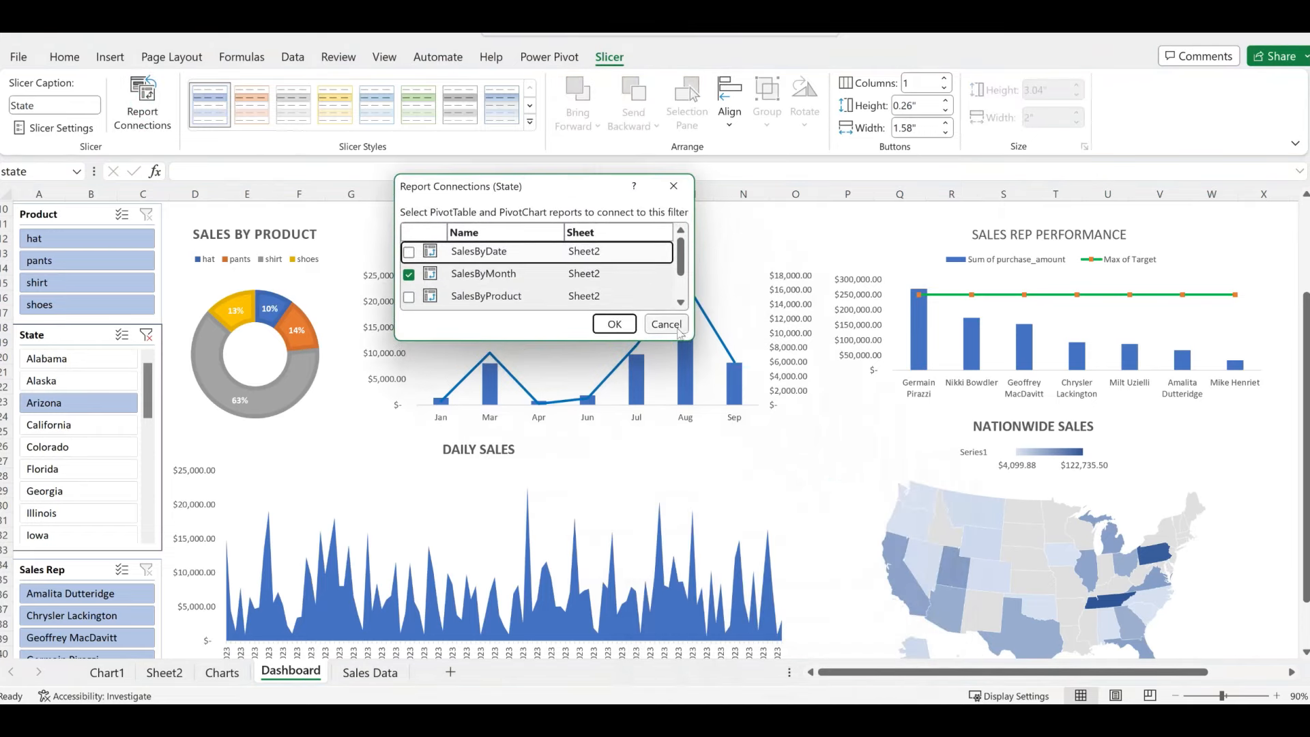
{"action": "left_click_drag", "start_coordinate": [686, 334], "coordinate": [999, 509]}
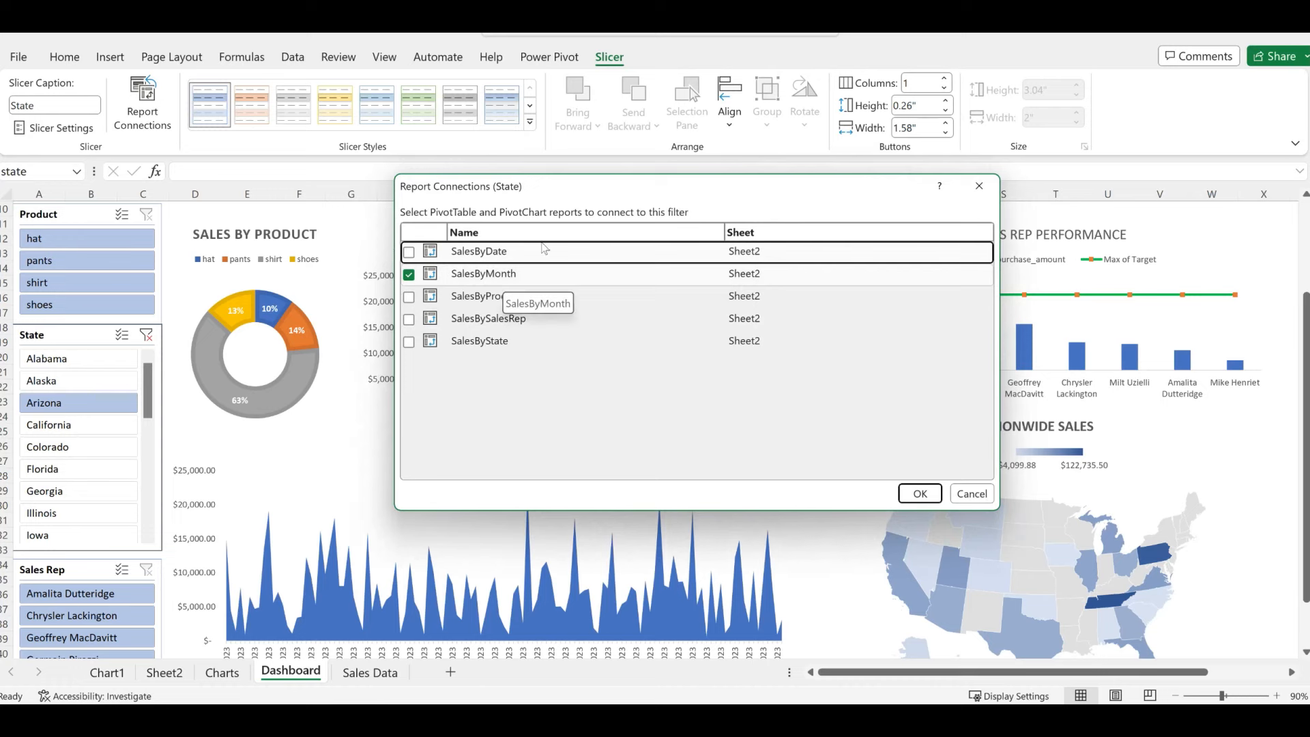
{"action": "left_click_drag", "start_coordinate": [572, 189], "coordinate": [530, 347]}
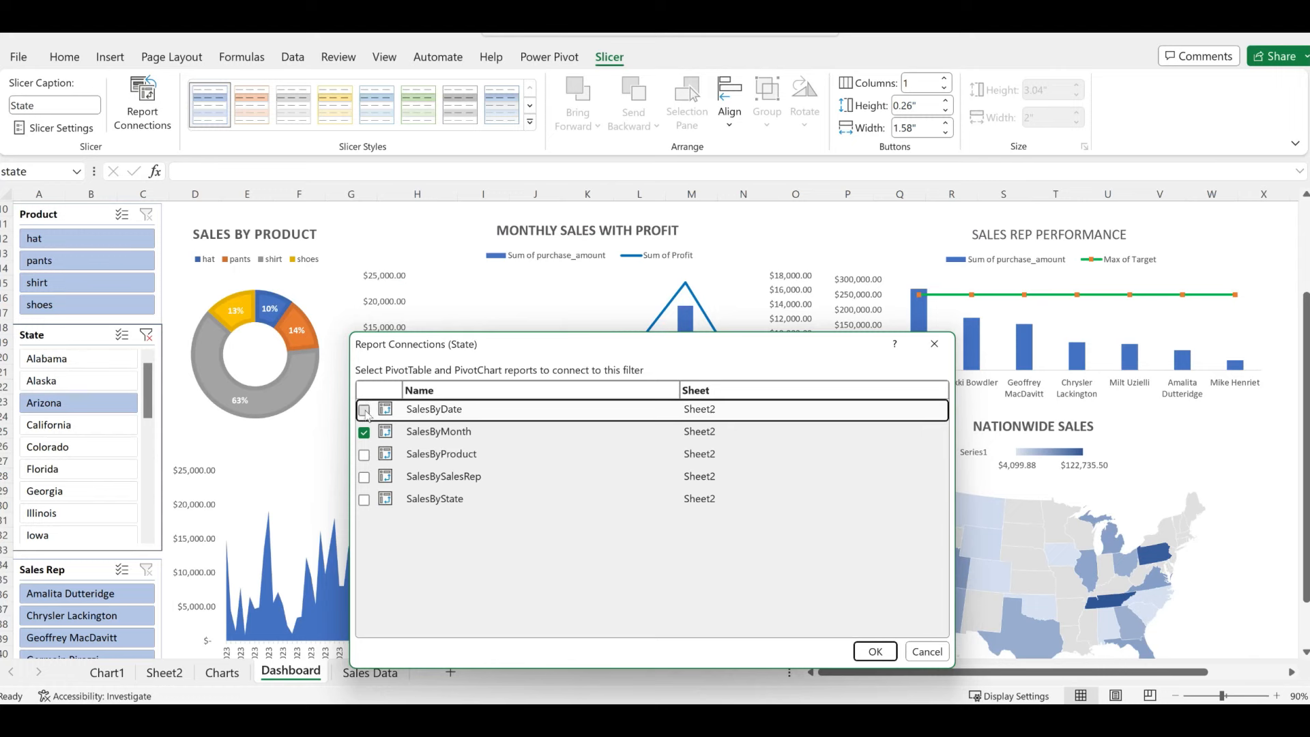
{"action": "left_click", "coordinate": [364, 455]}
{"action": "left_click", "coordinate": [364, 477]}
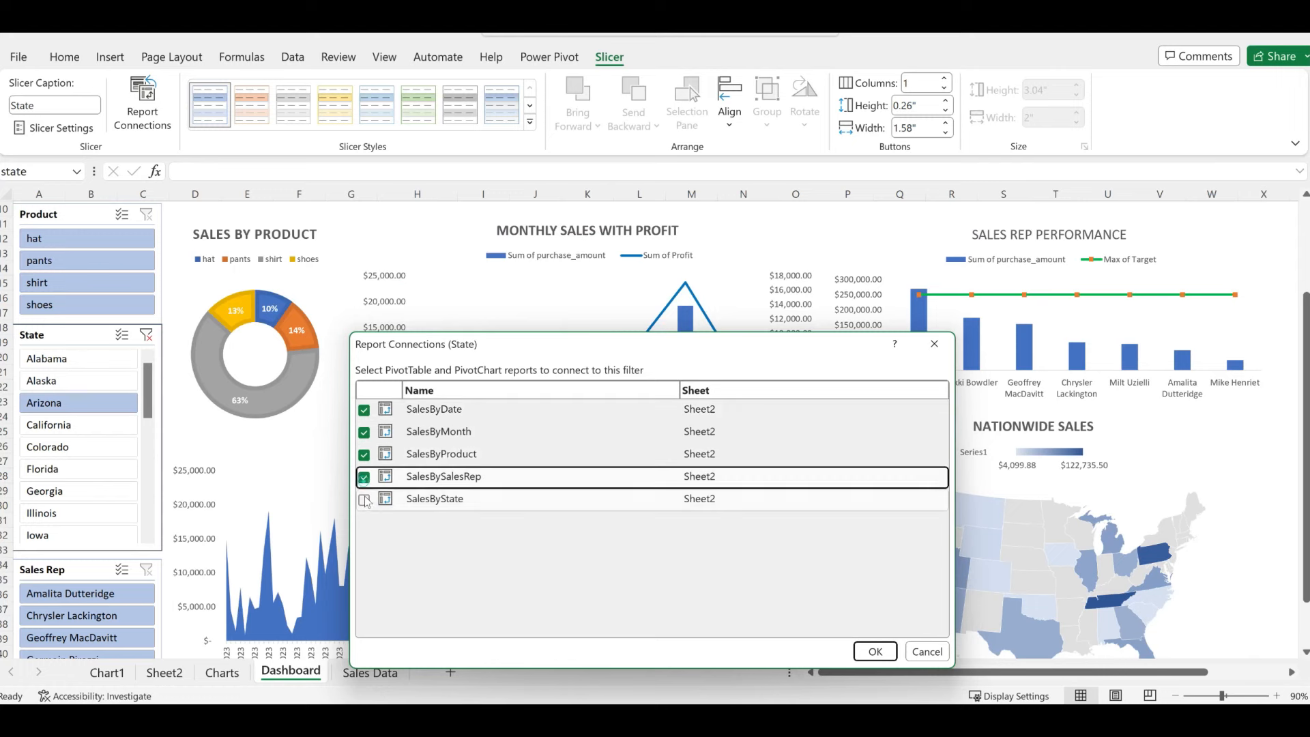
{"action": "left_click", "coordinate": [365, 500]}
{"action": "left_click", "coordinate": [870, 655]}
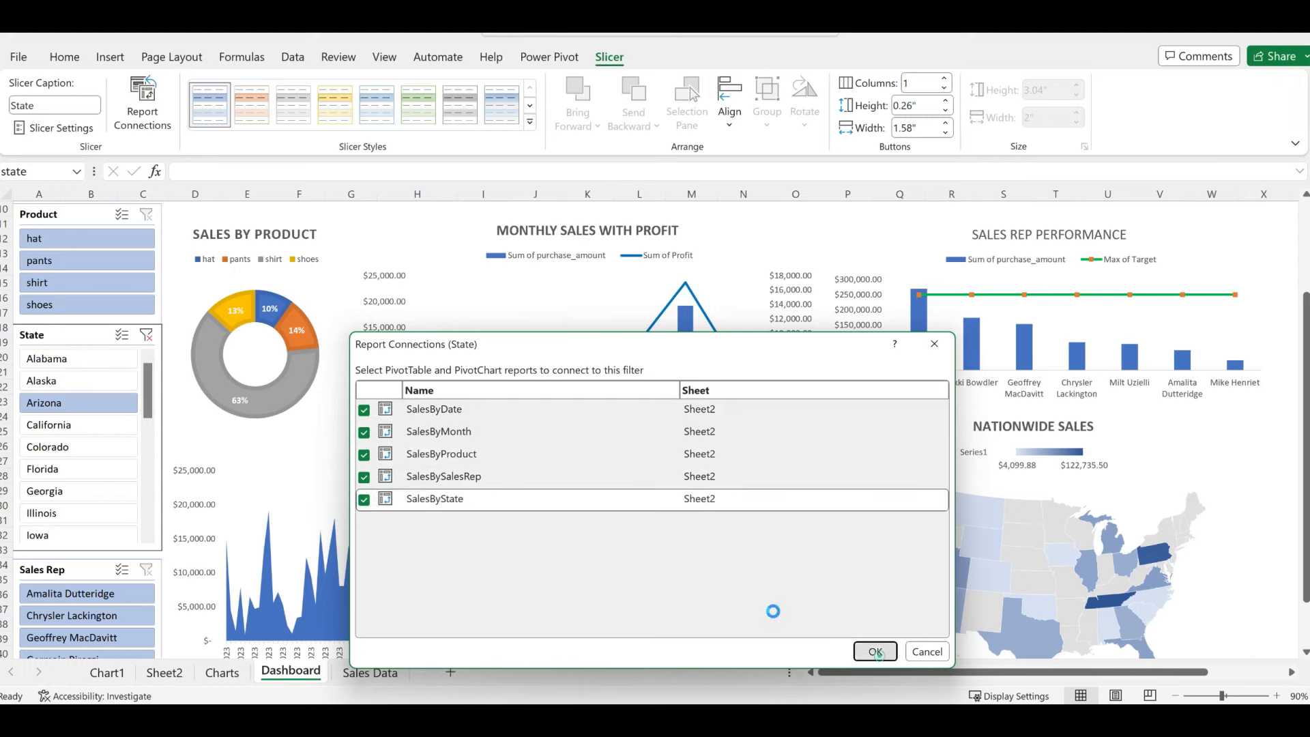
{"action": "left_click", "coordinate": [90, 424]}
{"action": "left_click", "coordinate": [99, 403]}
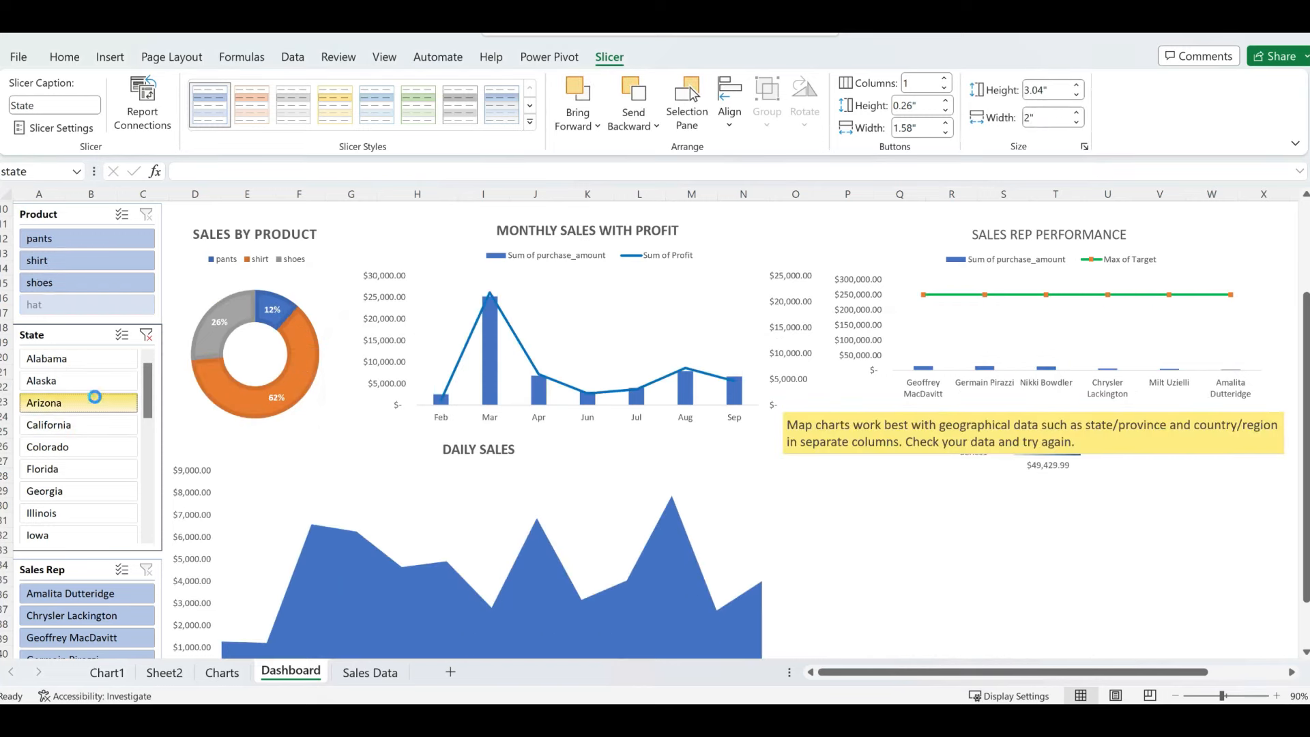
{"action": "left_click", "coordinate": [95, 382]}
- Filter to Alaska, then multi-select Arizona, California, Florida, Colorado, Georgia and Illinois
{"action": "left_click", "coordinate": [98, 364]}
{"action": "left_click", "coordinate": [99, 384]}
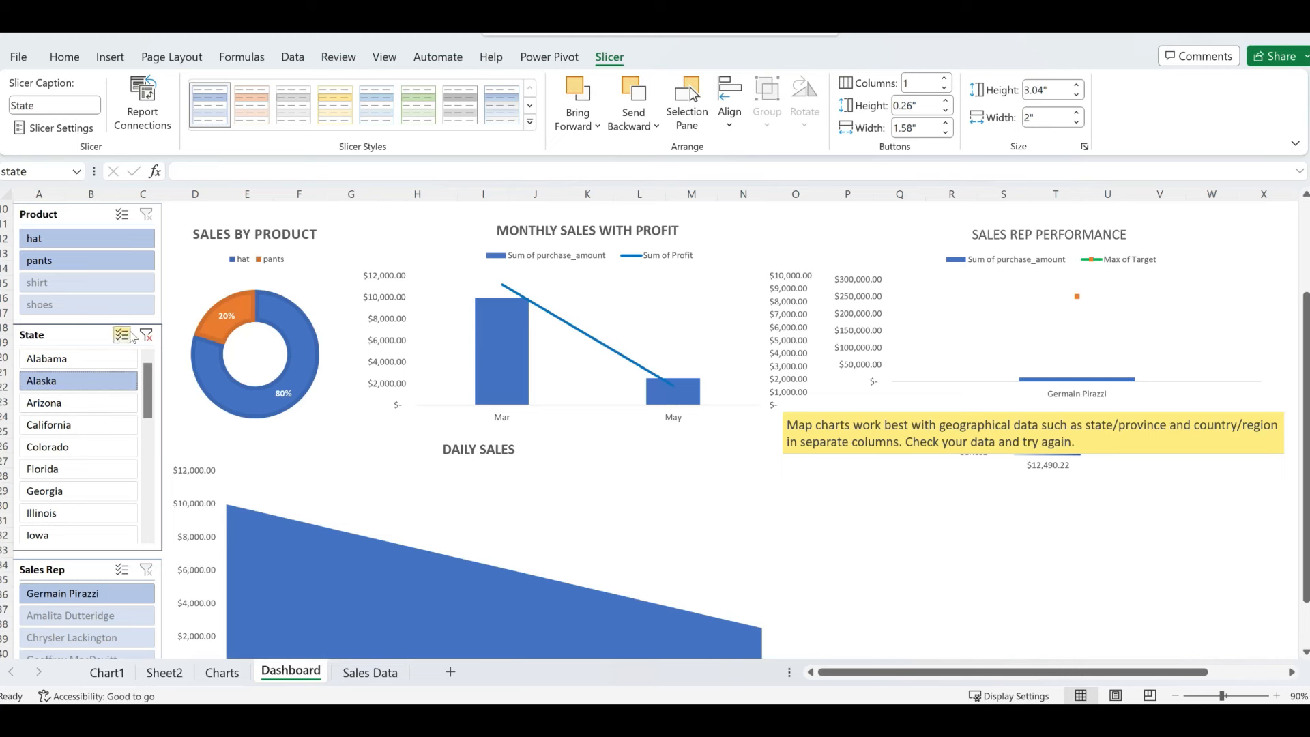
{"action": "left_click", "coordinate": [122, 335]}
{"action": "left_click", "coordinate": [80, 405]}
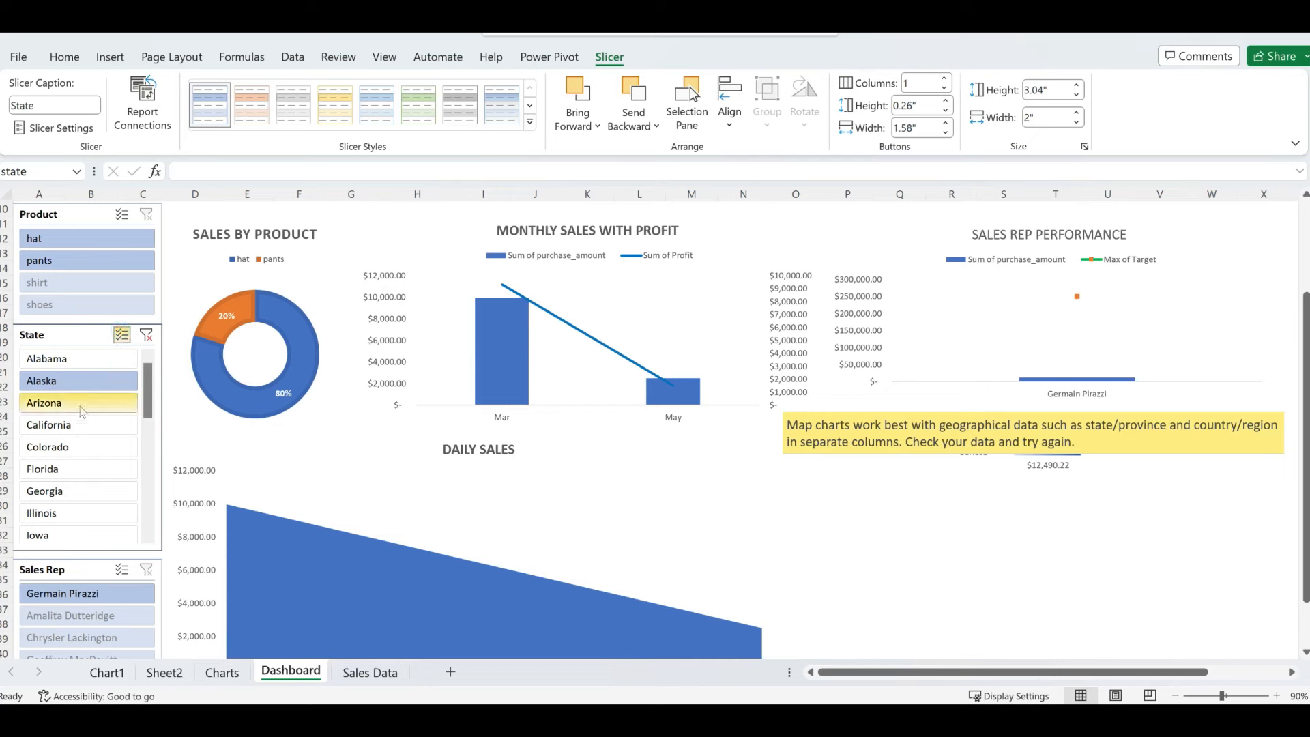
{"action": "left_click", "coordinate": [80, 426]}
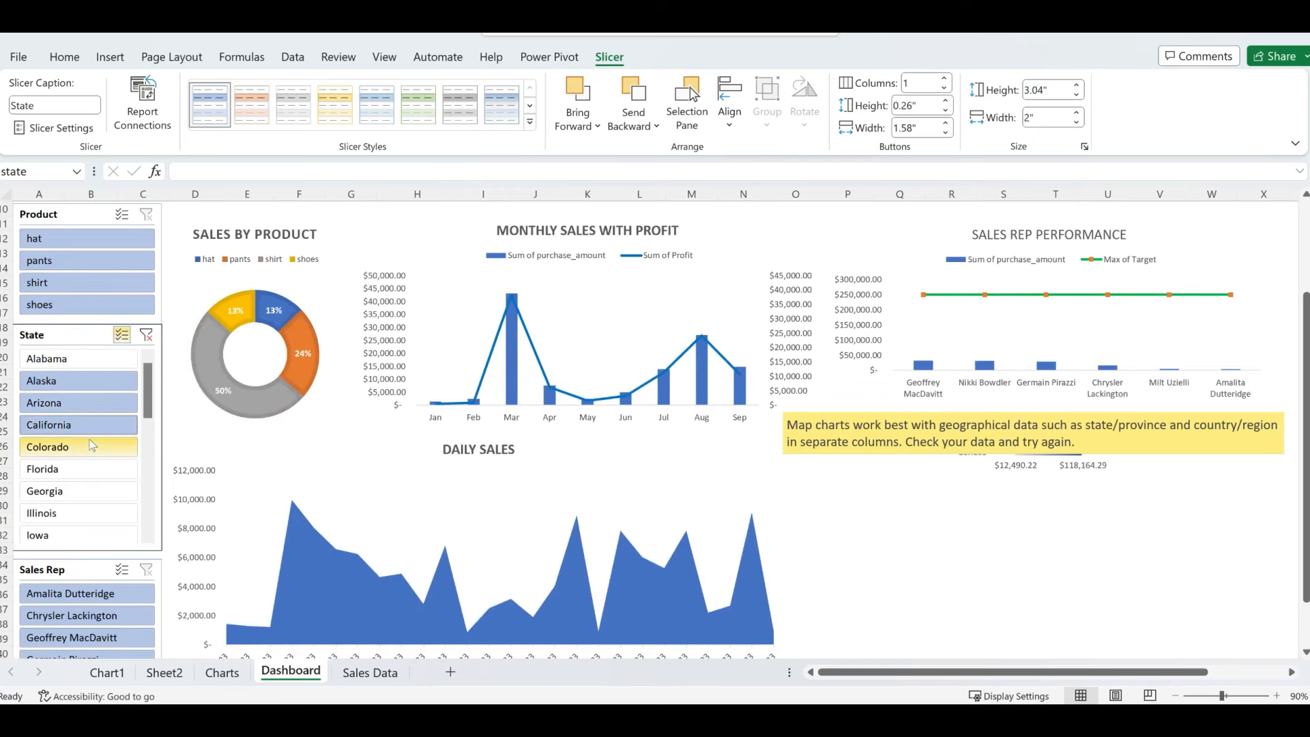
{"action": "left_click", "coordinate": [89, 467]}
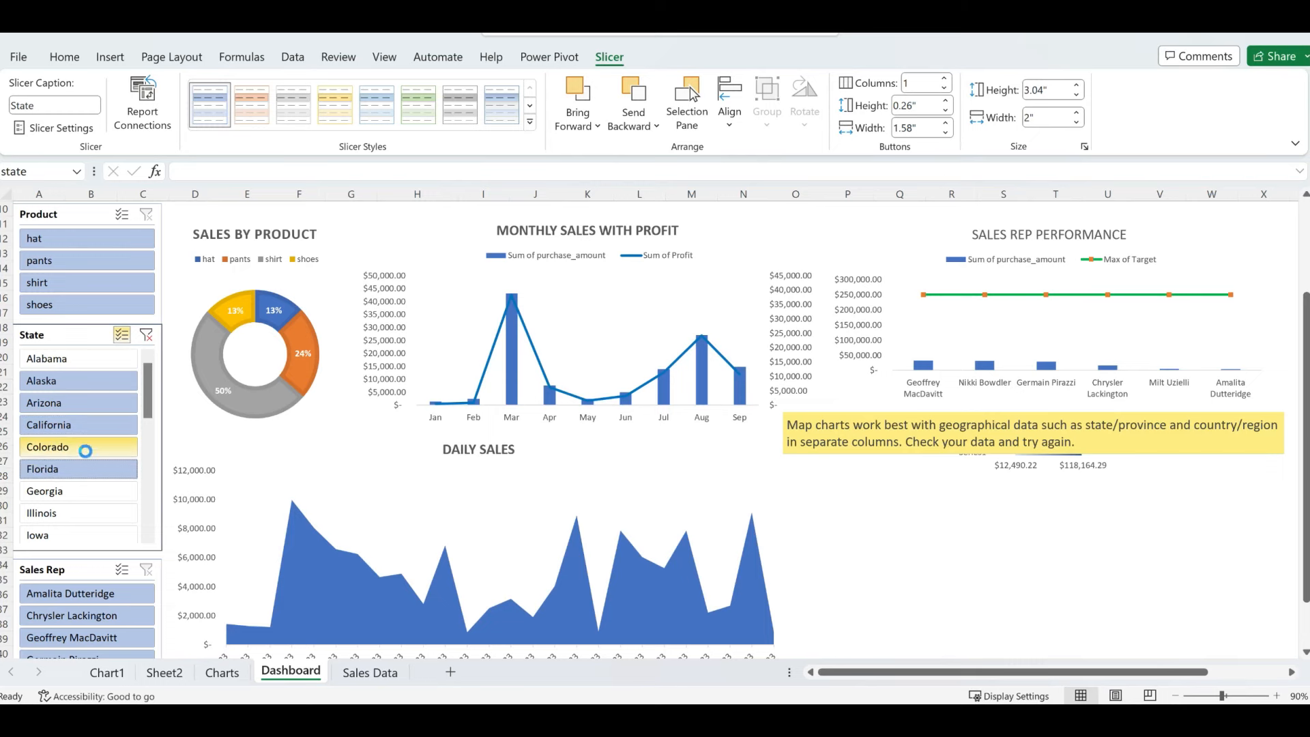
{"action": "left_click", "coordinate": [84, 449]}
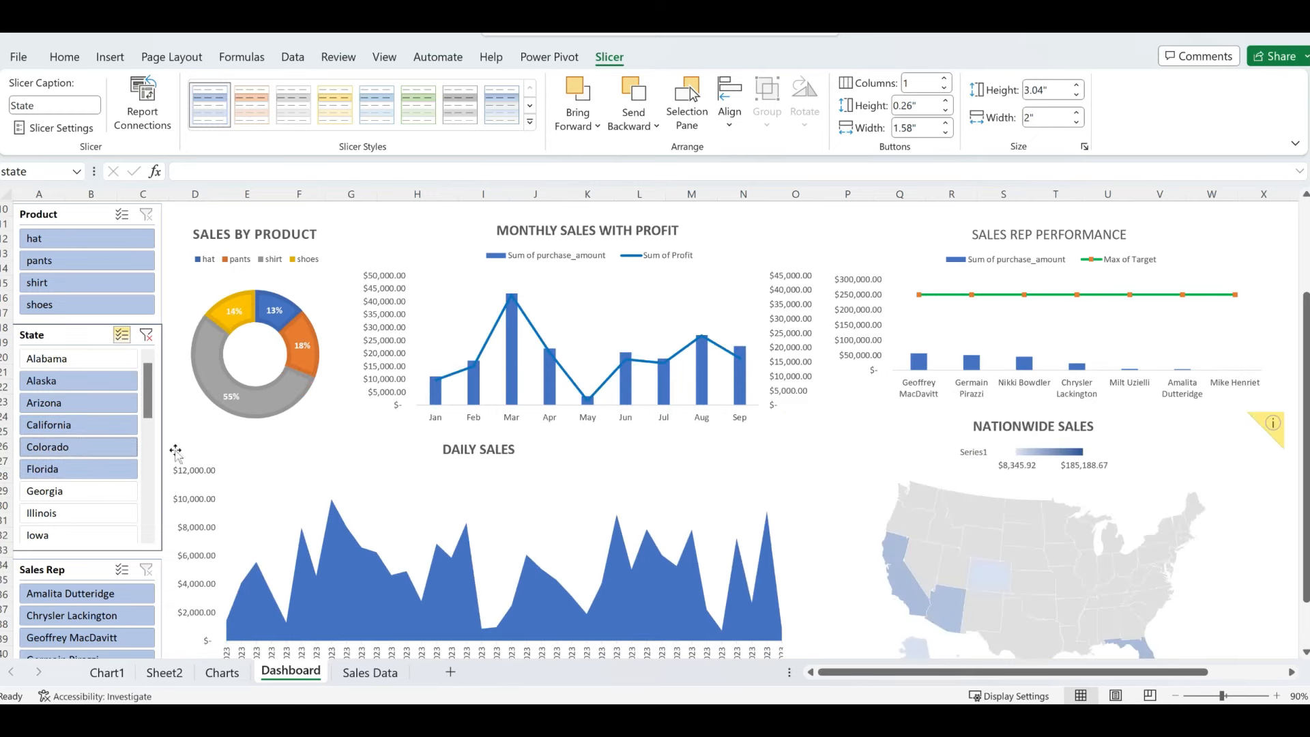
{"action": "left_click", "coordinate": [96, 491]}
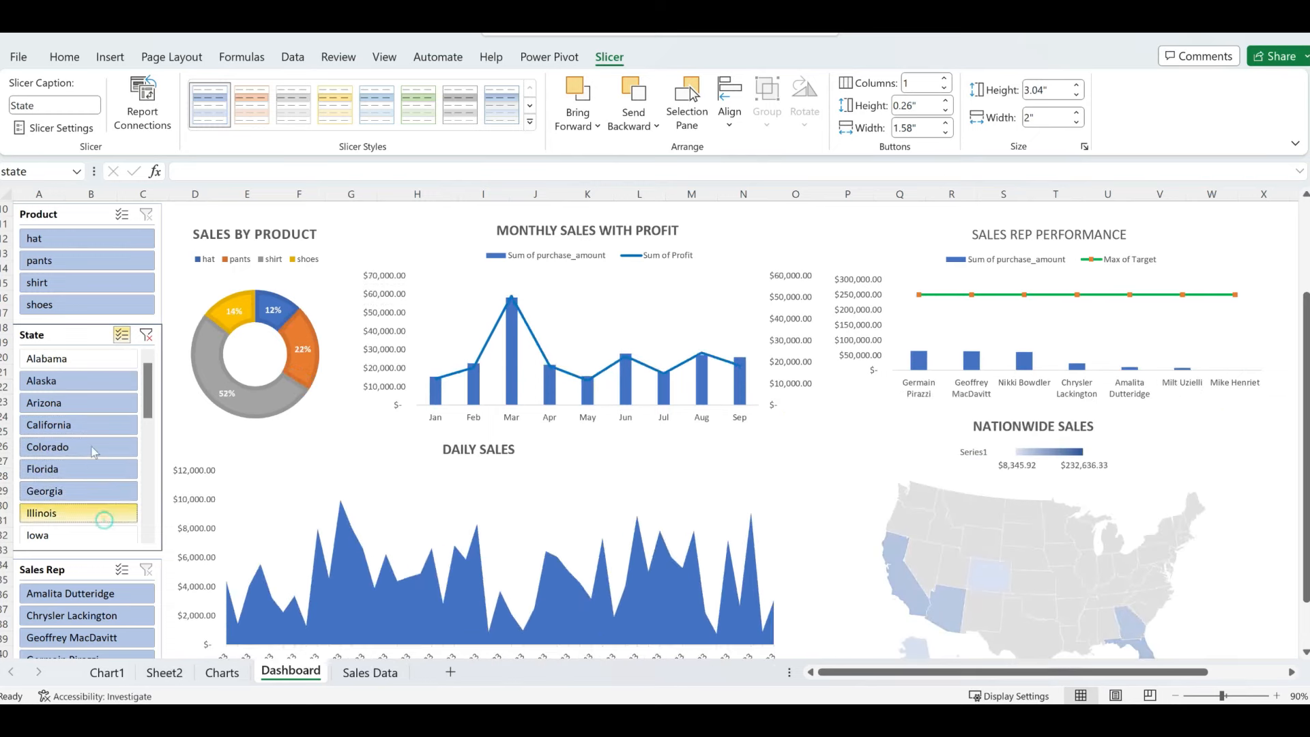
{"action": "left_click", "coordinate": [104, 515]}
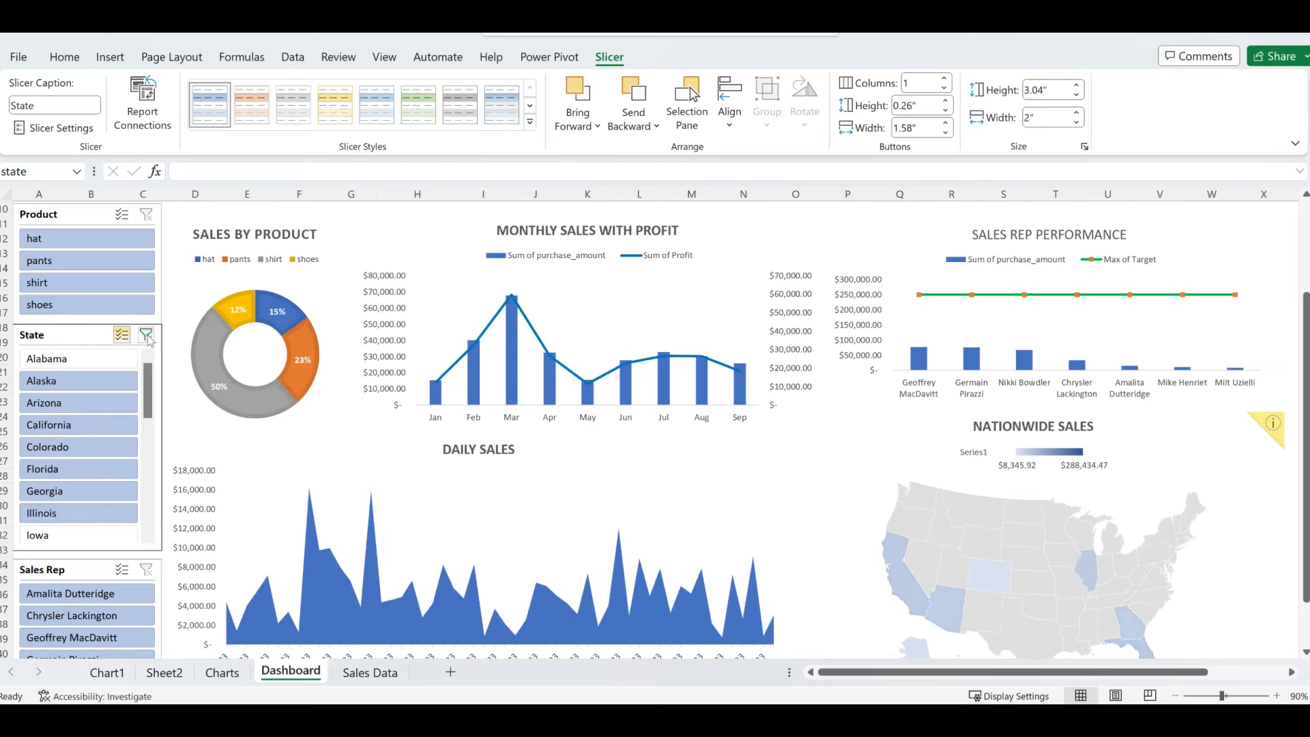
- Clear the state filter and filter the Sales Rep slicer to a single rep
{"action": "left_click", "coordinate": [146, 335]}
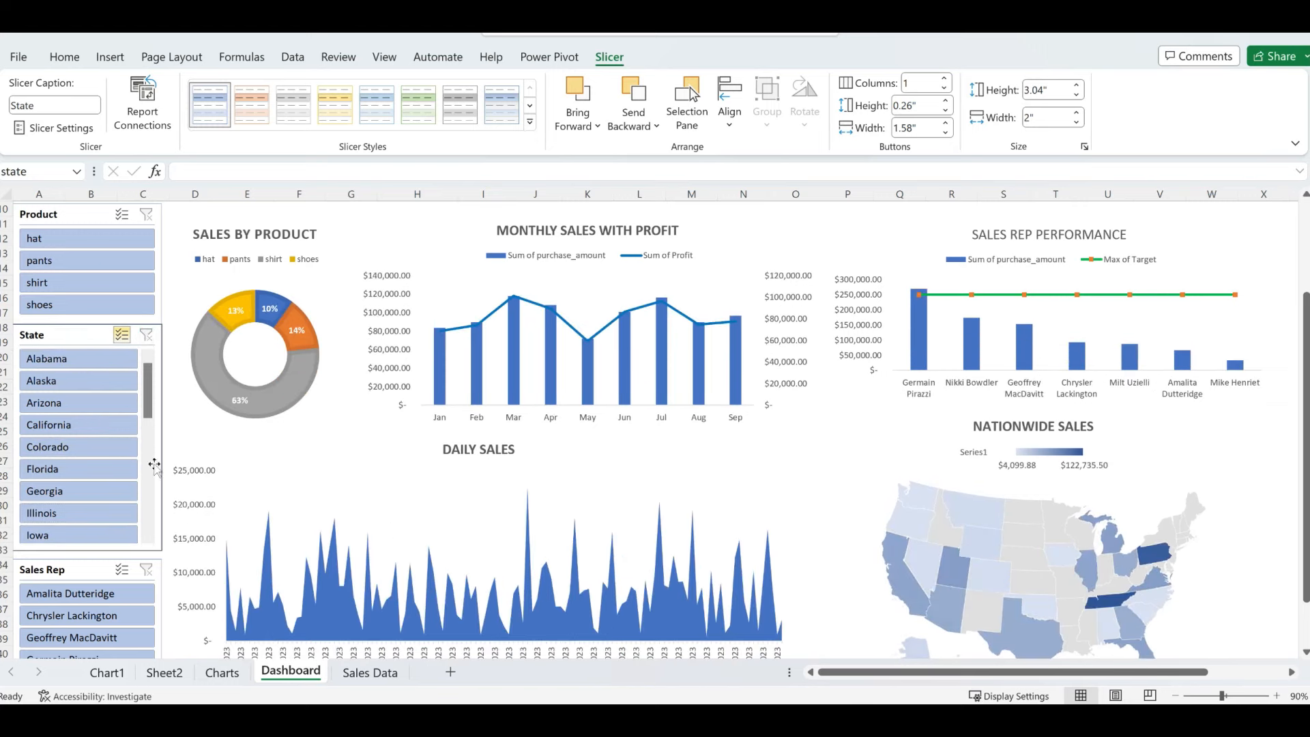
{"action": "left_click", "coordinate": [82, 574]}
{"action": "left_click", "coordinate": [75, 594]}
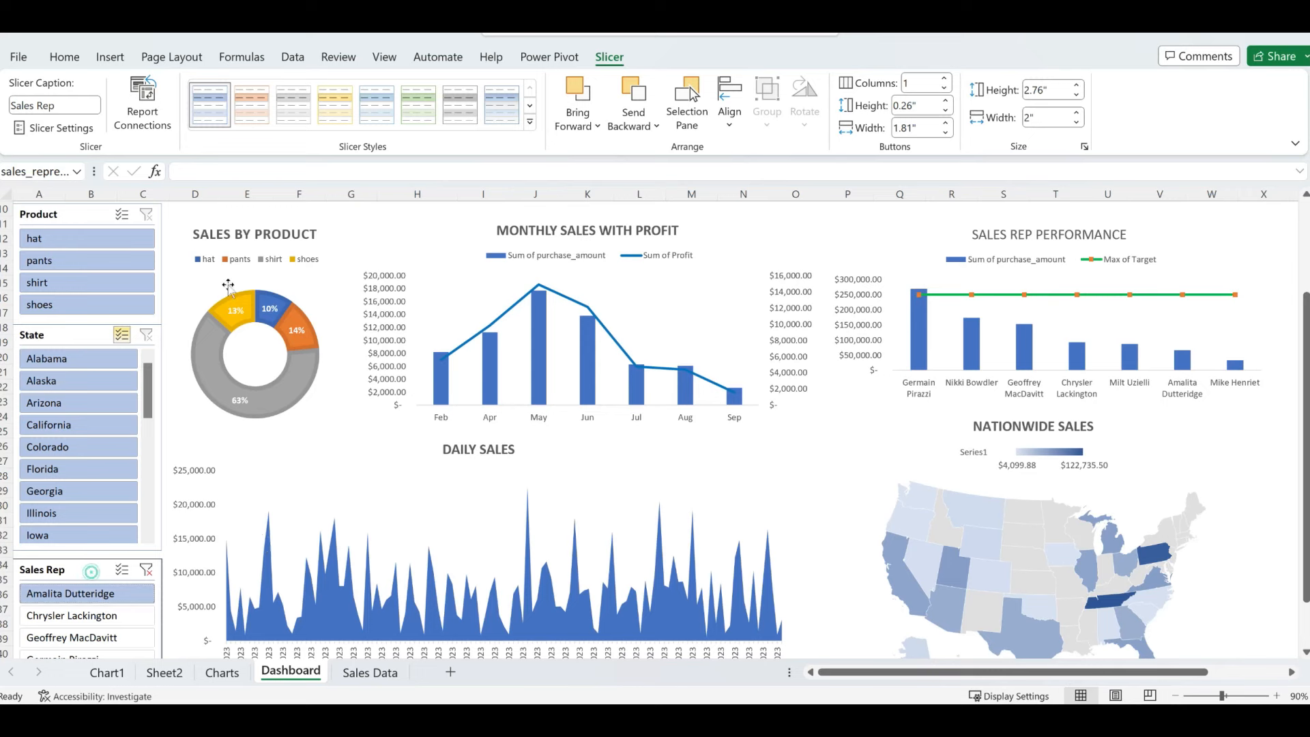
- Connect the Sales Rep slicer to SalesByDate, SalesByProduct, SalesBySalesRep and SalesByState PivotTables
{"action": "left_click", "coordinate": [142, 103]}
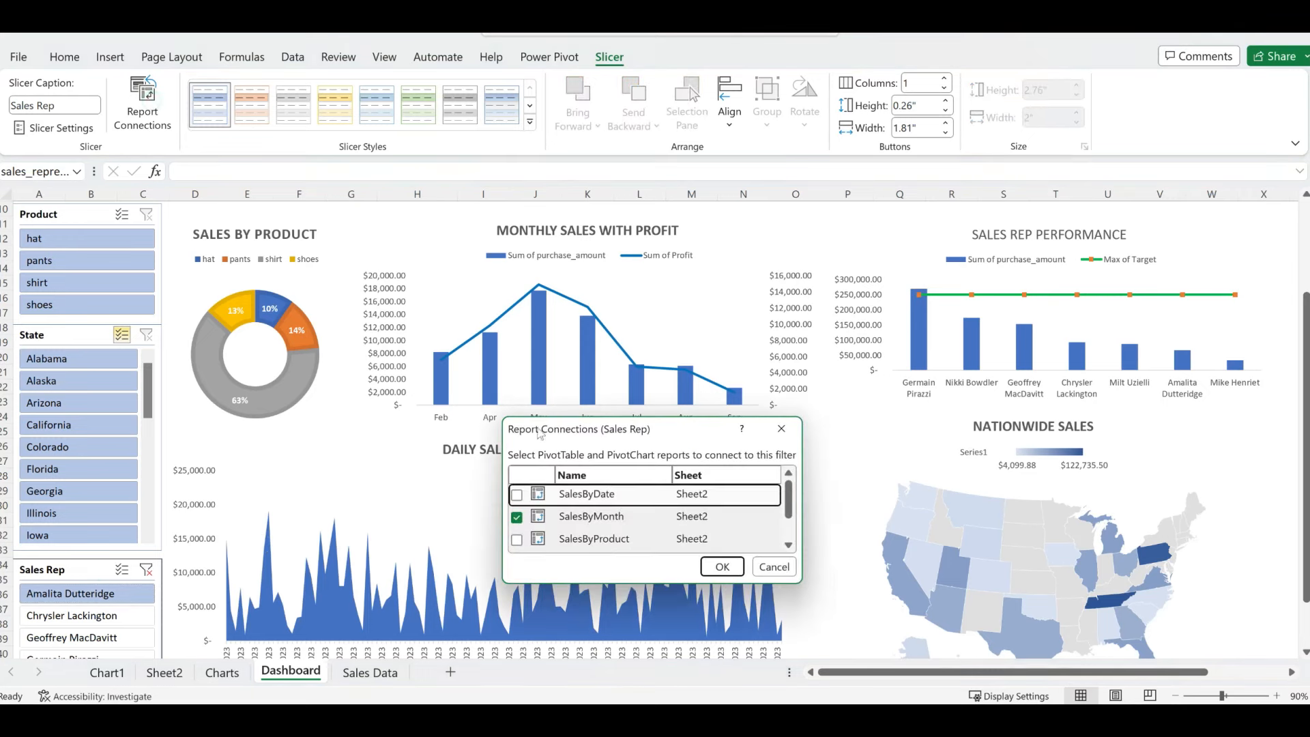
{"action": "left_click_drag", "start_coordinate": [697, 430], "coordinate": [636, 231]}
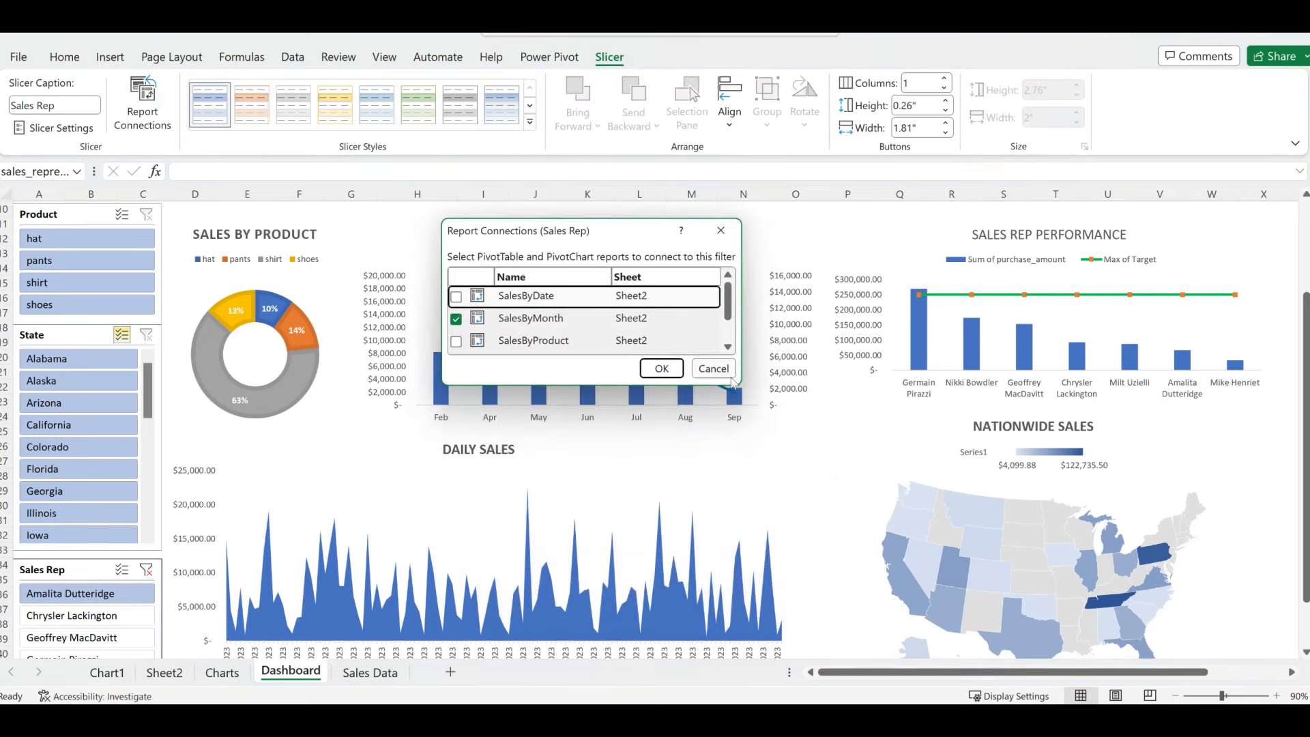
{"action": "left_click_drag", "start_coordinate": [733, 380], "coordinate": [961, 512]}
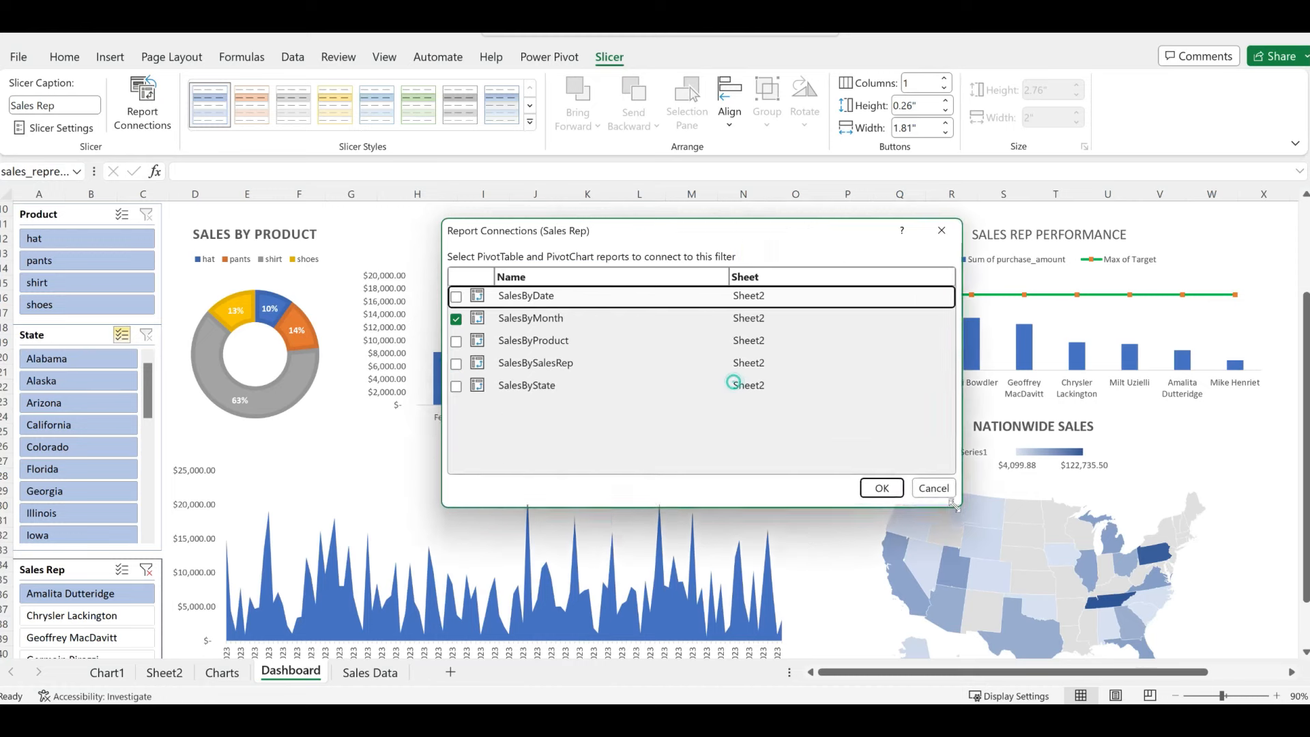
{"action": "left_click", "coordinate": [456, 297]}
{"action": "left_click", "coordinate": [456, 341]}
{"action": "left_click", "coordinate": [456, 363]}
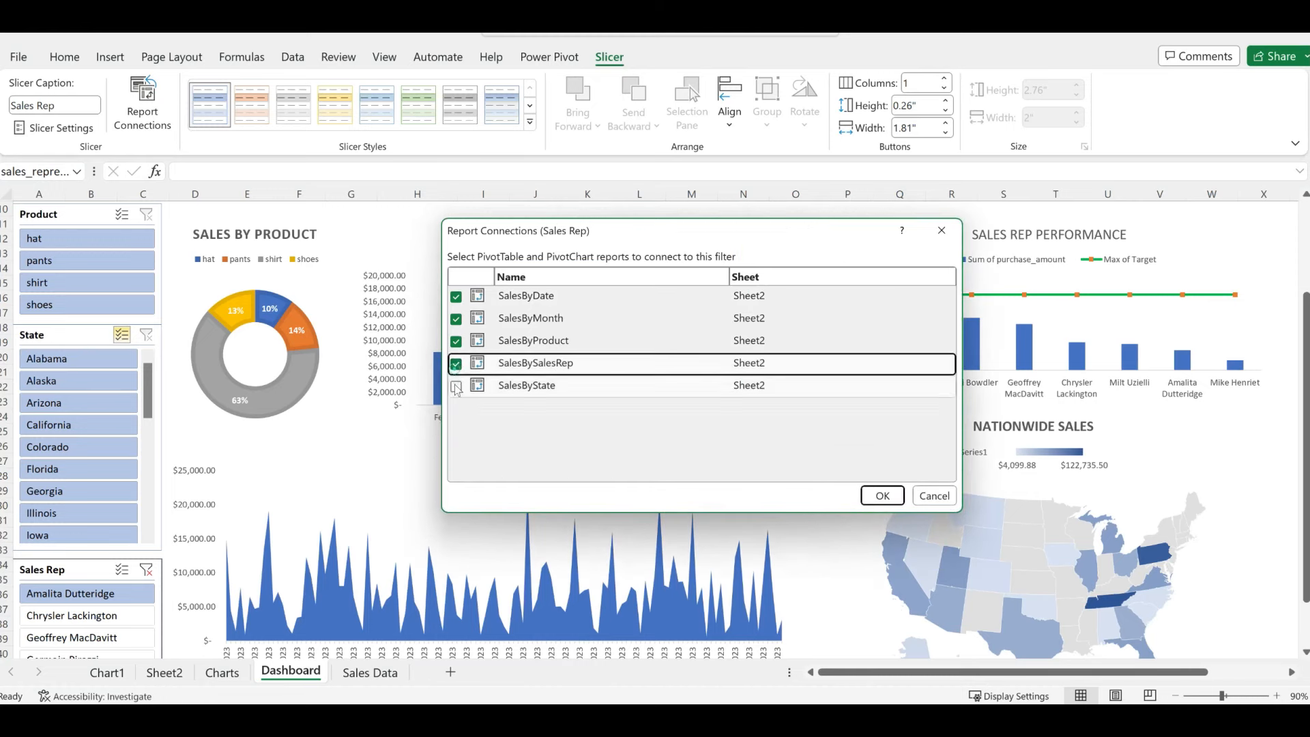
{"action": "left_click", "coordinate": [456, 386]}
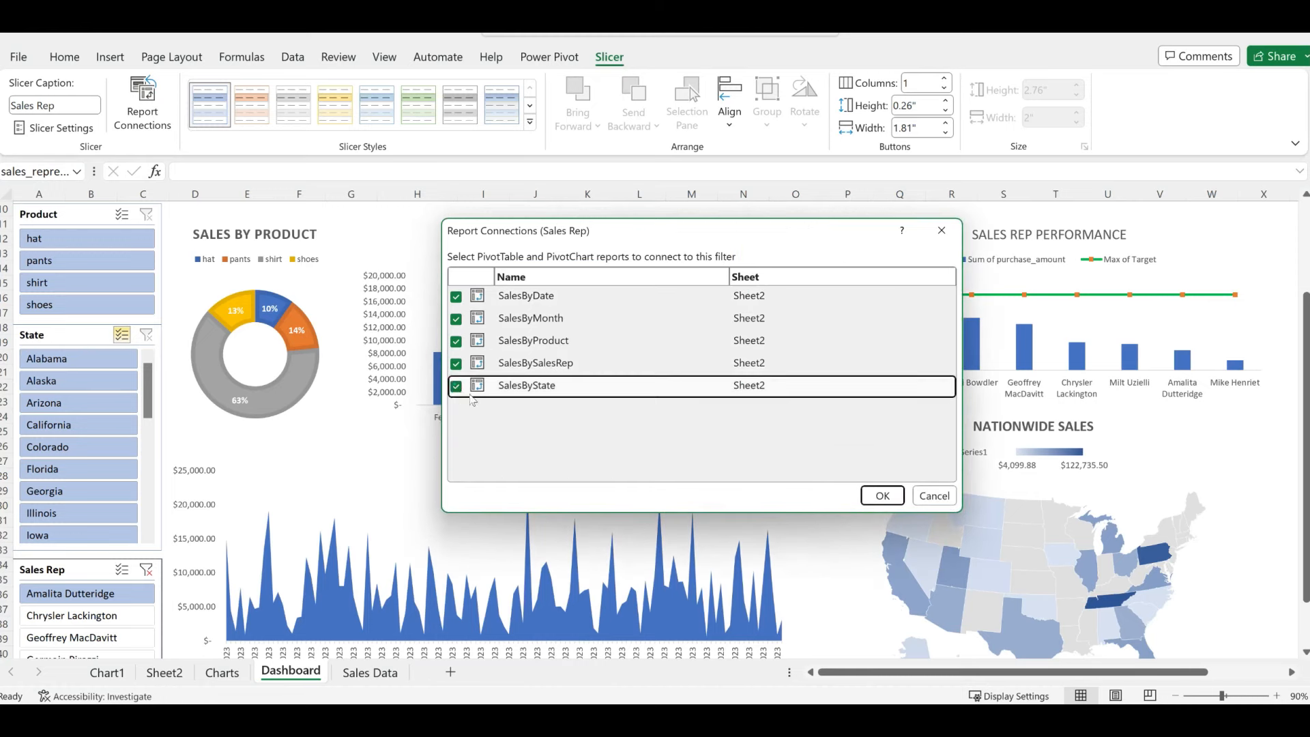
{"action": "left_click", "coordinate": [882, 497]}
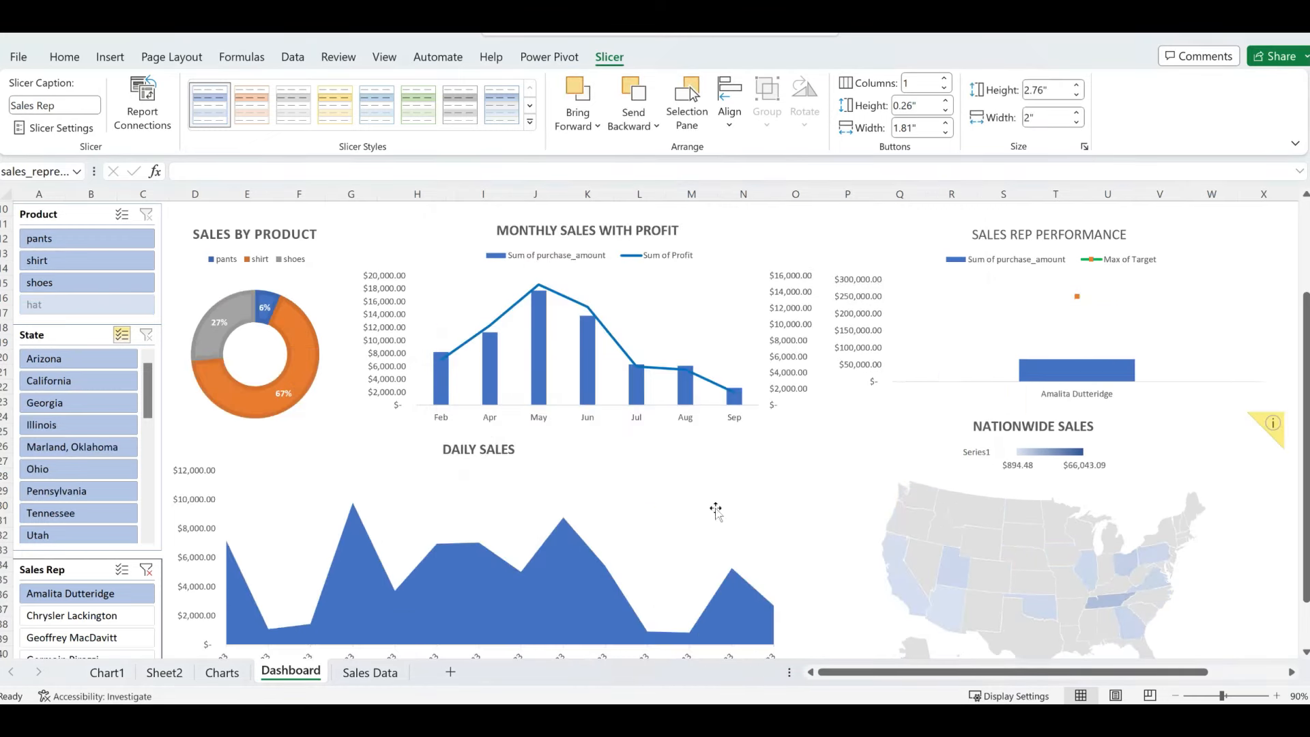
- Test the slicer with two different sales reps, then clear the Sales Rep filter
{"action": "left_click", "coordinate": [126, 615]}
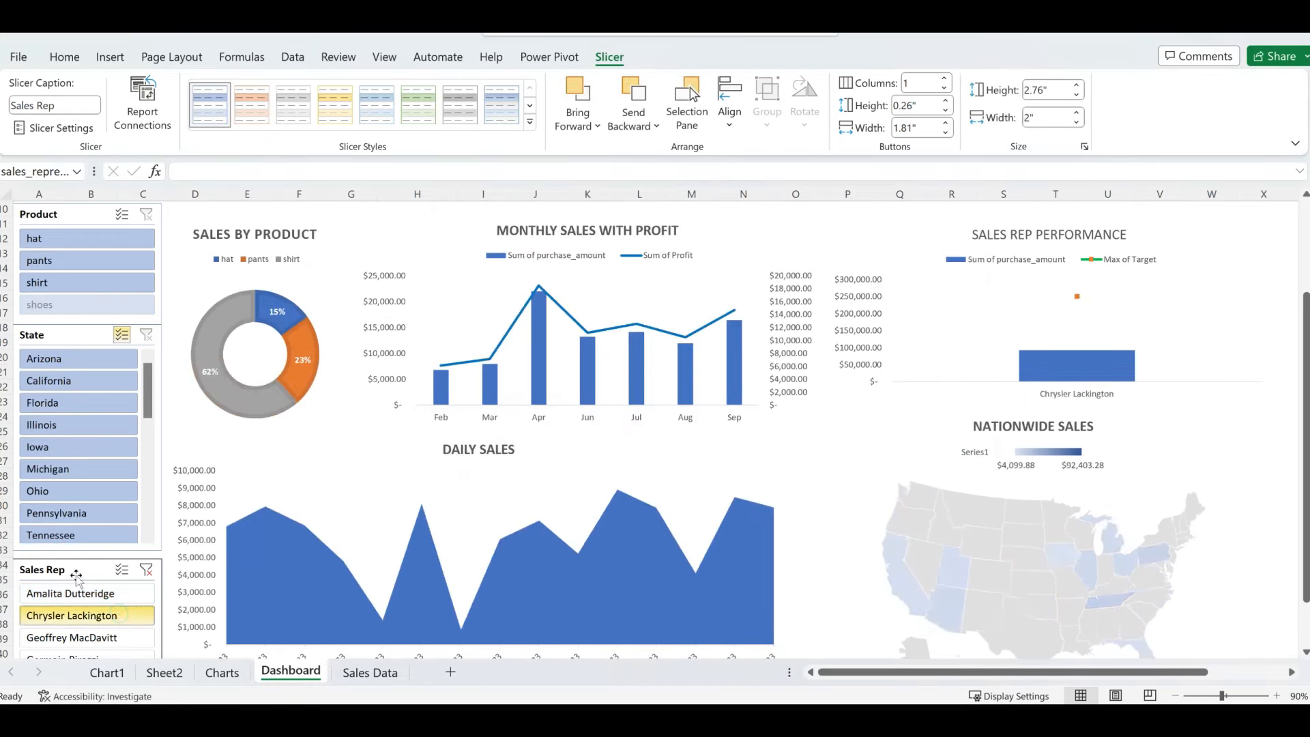
{"action": "left_click", "coordinate": [80, 638]}
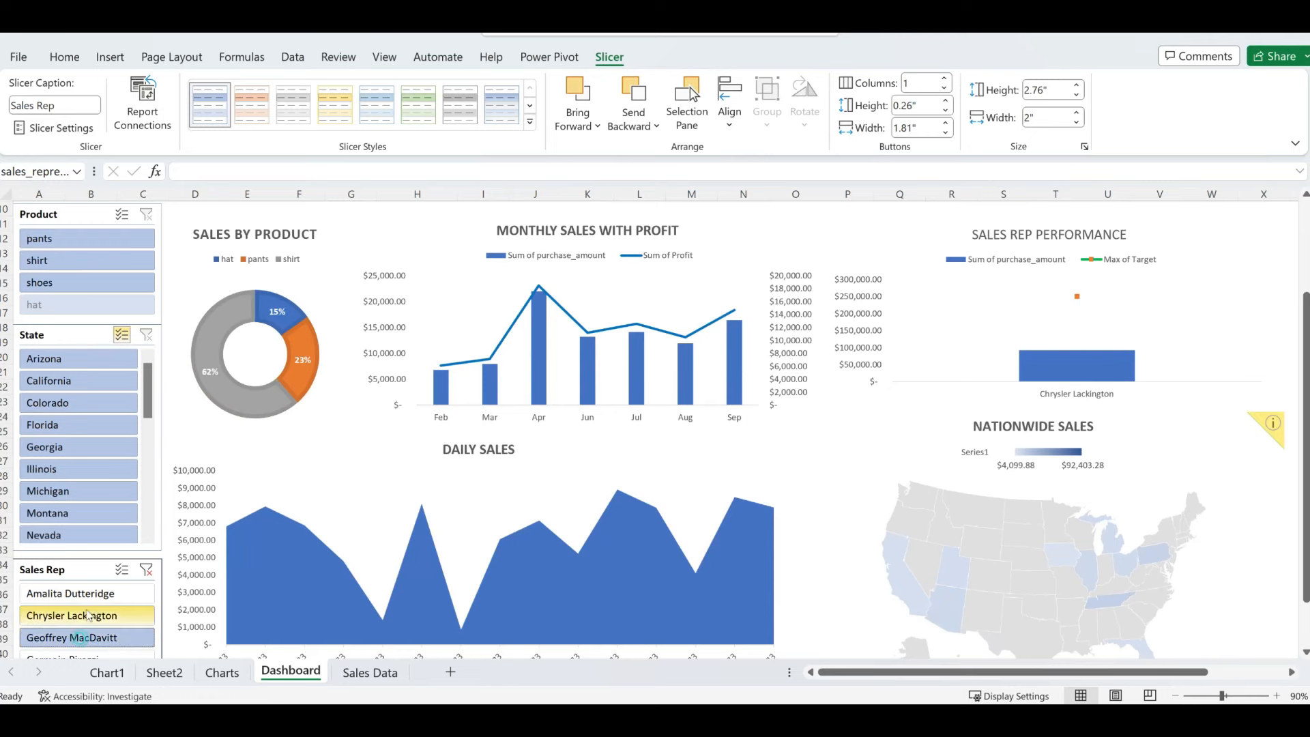
{"action": "left_click", "coordinate": [146, 569]}
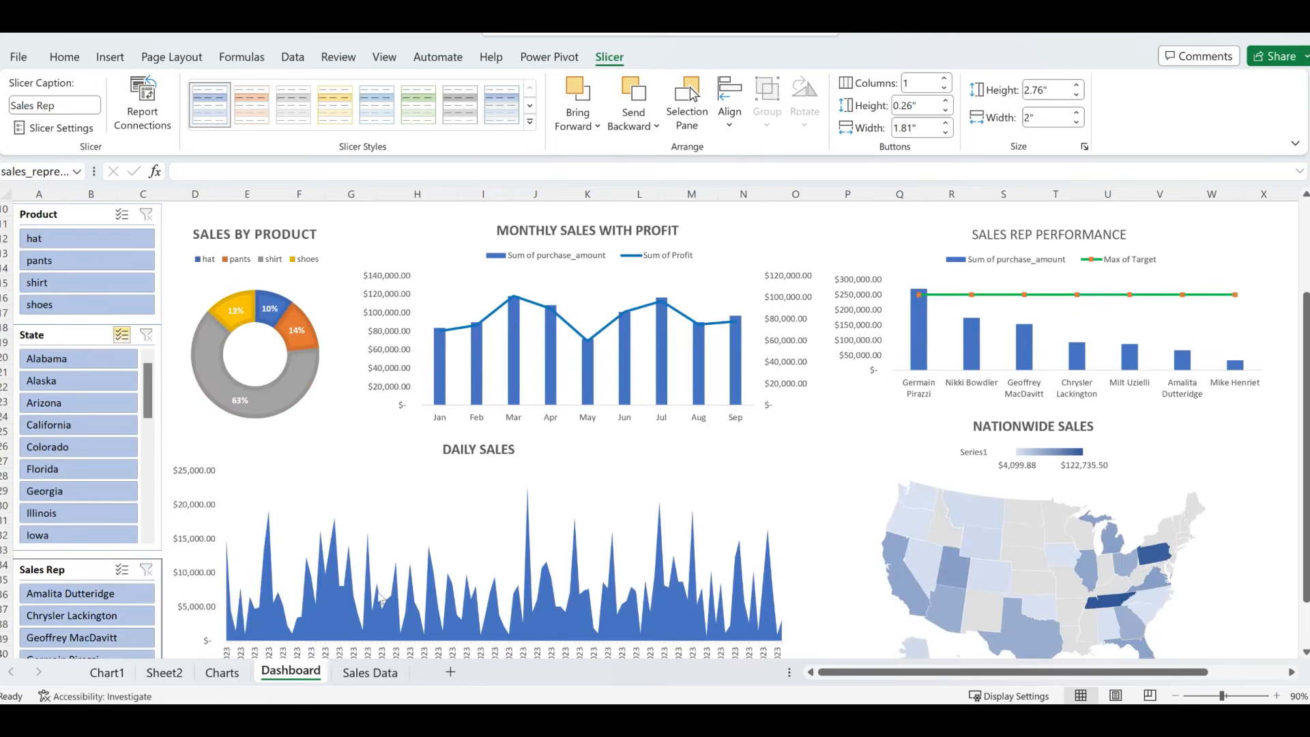
{"action": "left_click_drag", "start_coordinate": [1170, 673], "coordinate": [1053, 655]}
- Delete the Chart1 sheet permanently
{"action": "left_click", "coordinate": [107, 672]}
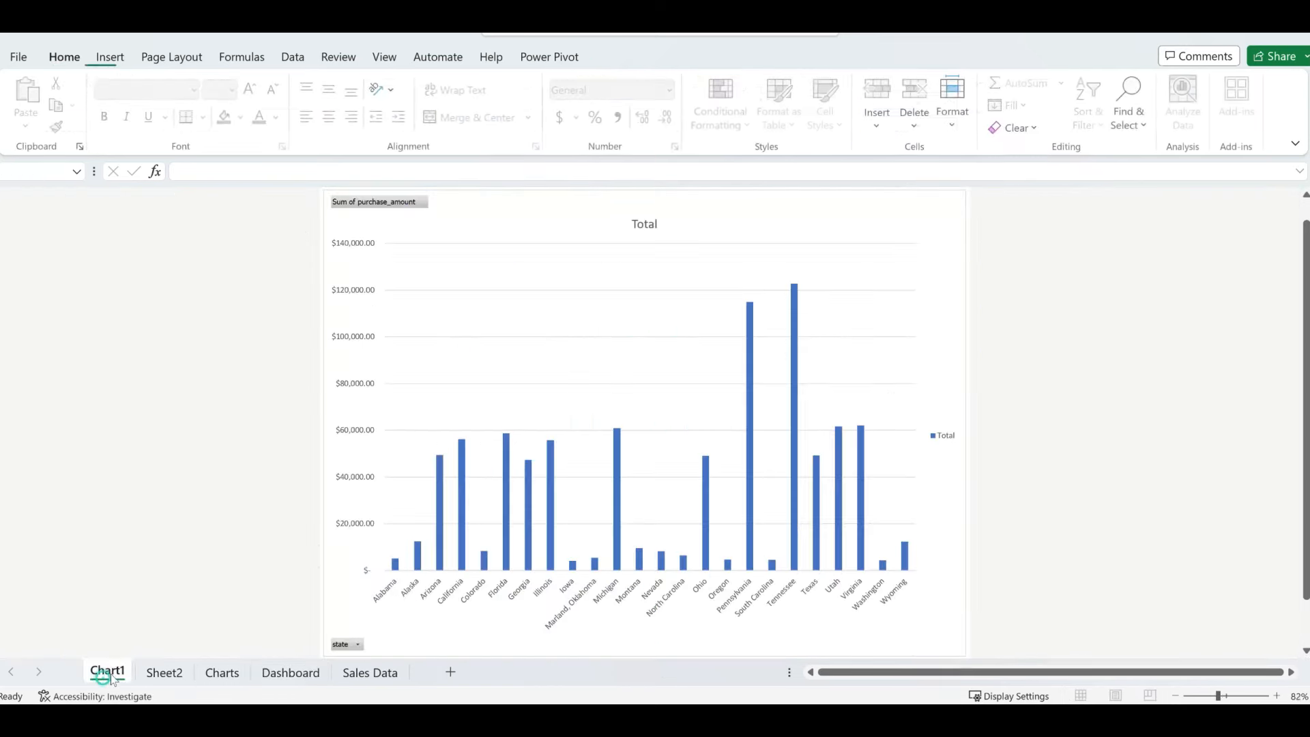
{"action": "right_click", "coordinate": [108, 672]}
{"action": "left_click", "coordinate": [157, 455]}
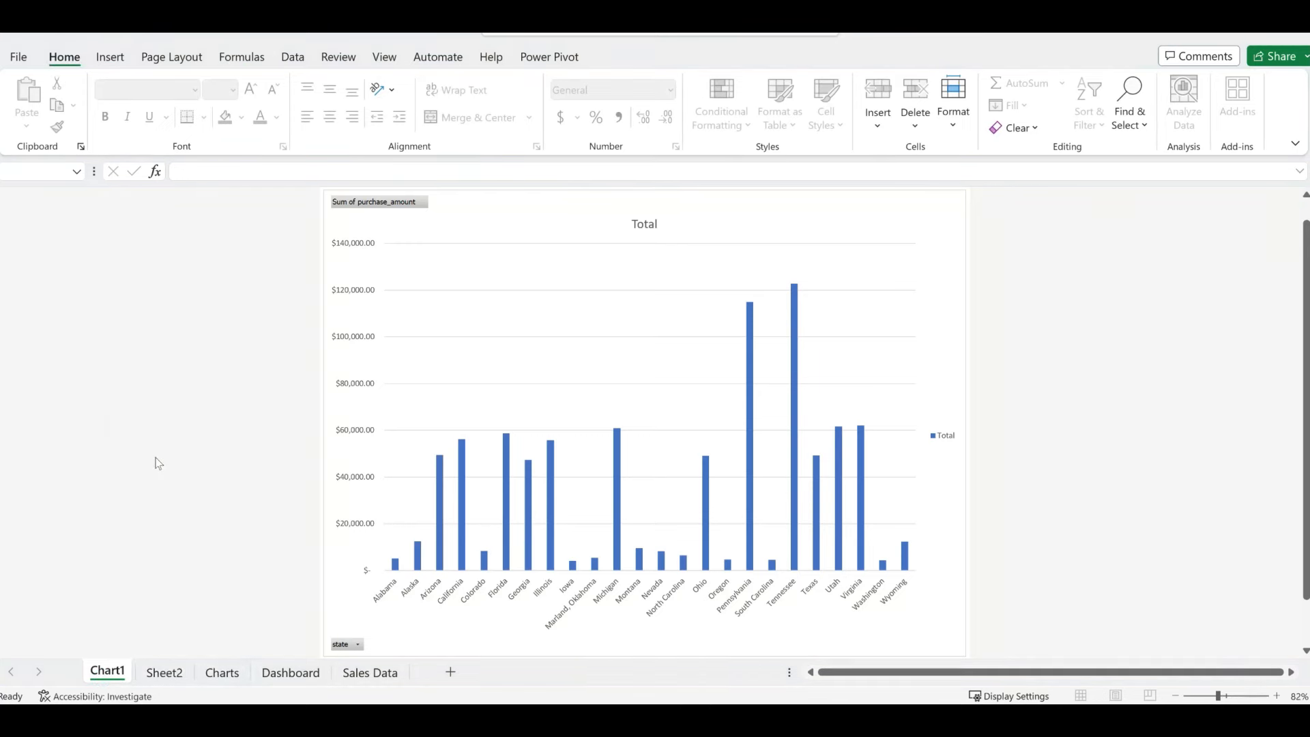
{"action": "left_click", "coordinate": [625, 409]}
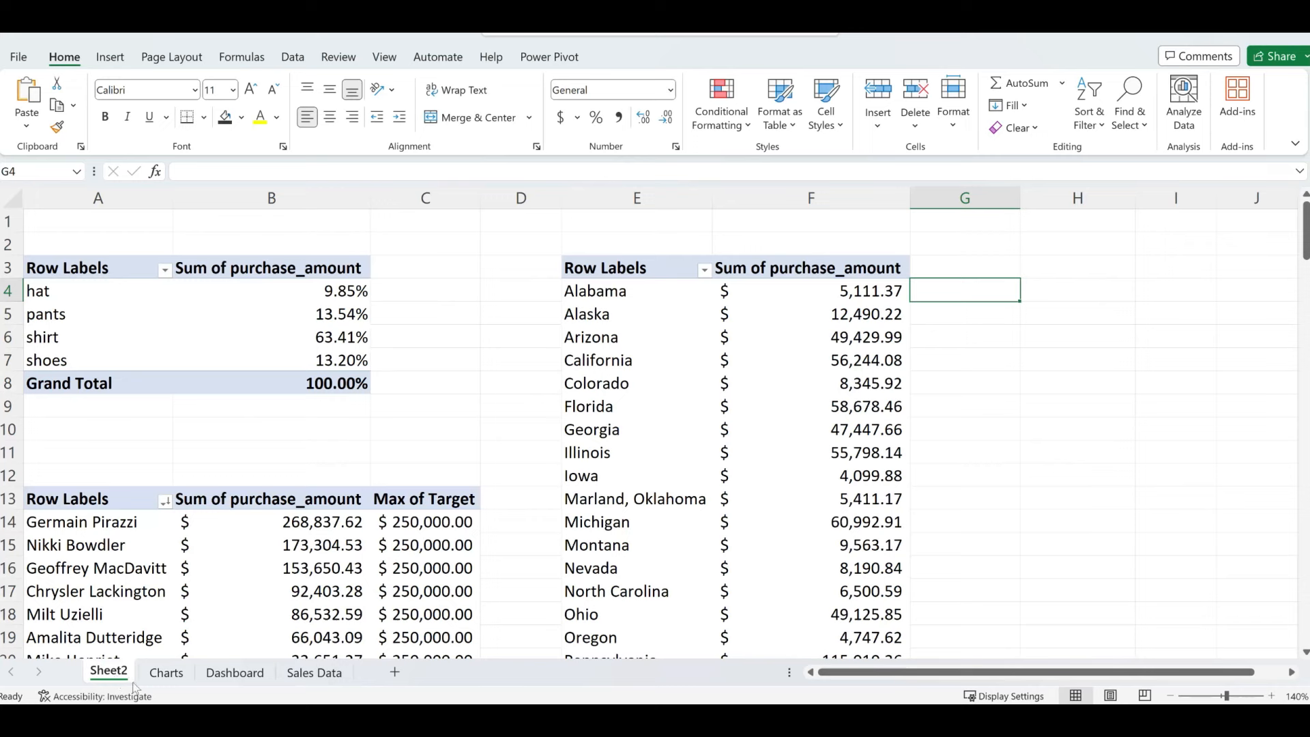
- Rename Sheet2 to 'Pivot Tables'
{"action": "double_click", "coordinate": [109, 672]}
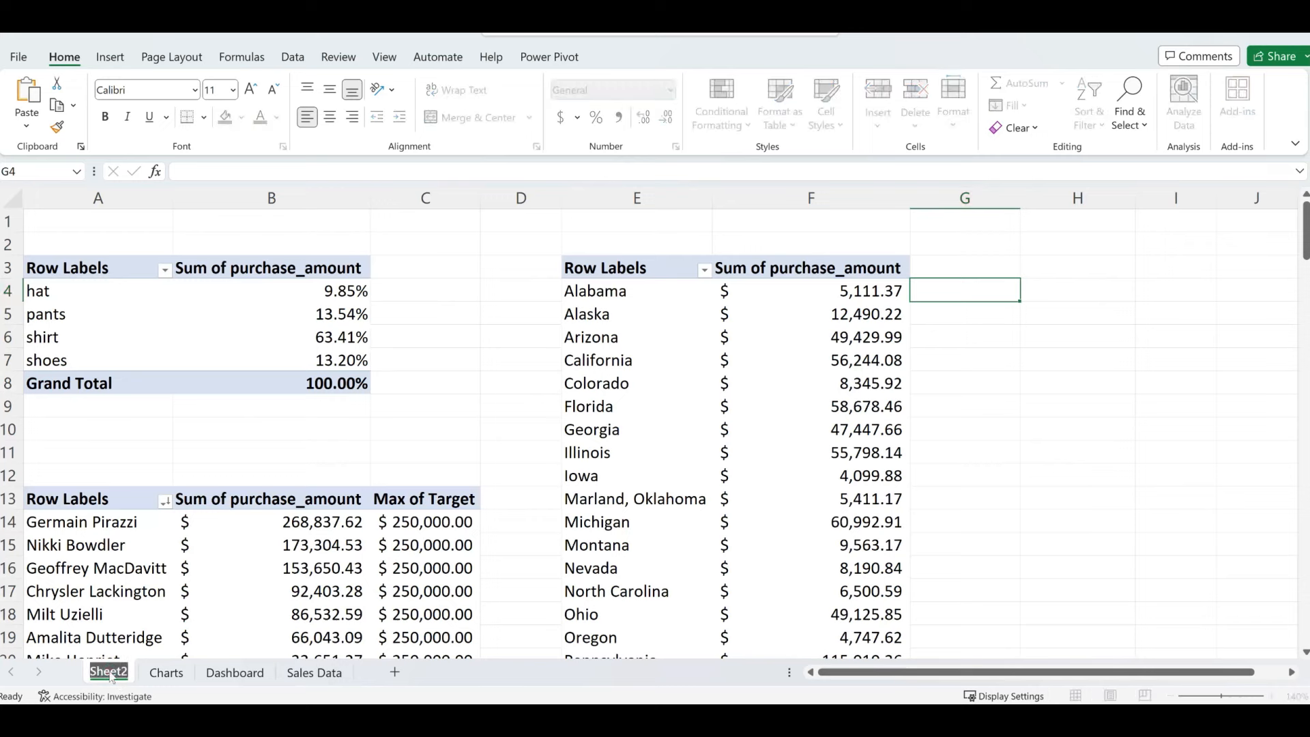
{"action": "type", "text": "Pivo"}
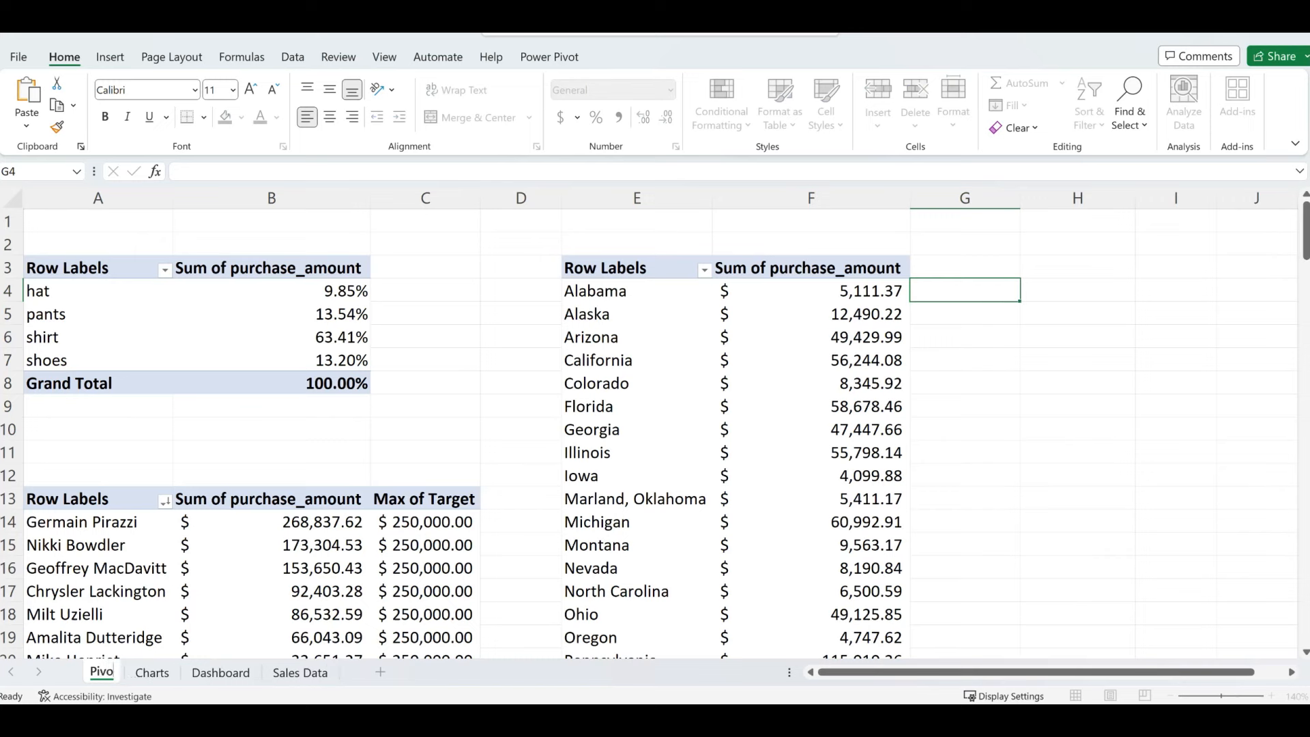
{"action": "type", "text": "t Tabl"}
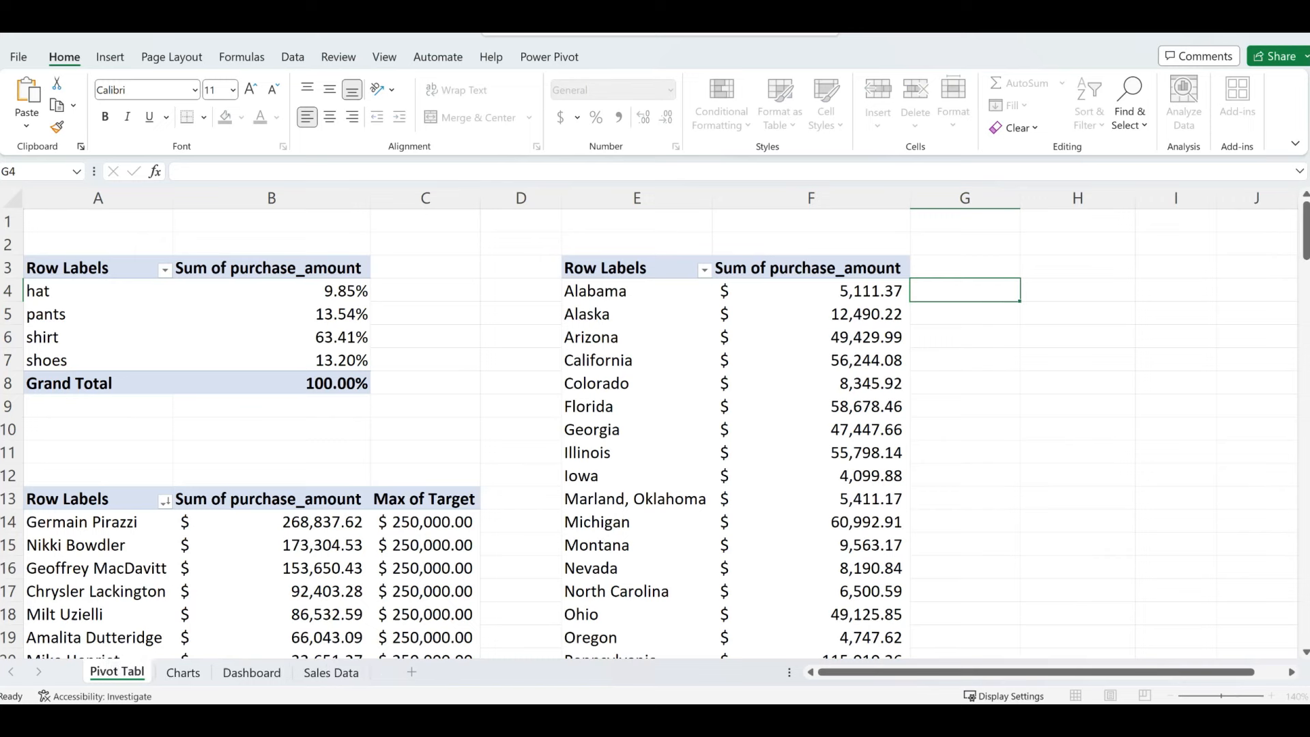
{"action": "type", "text": "es"}
{"action": "key", "text": "Return"}
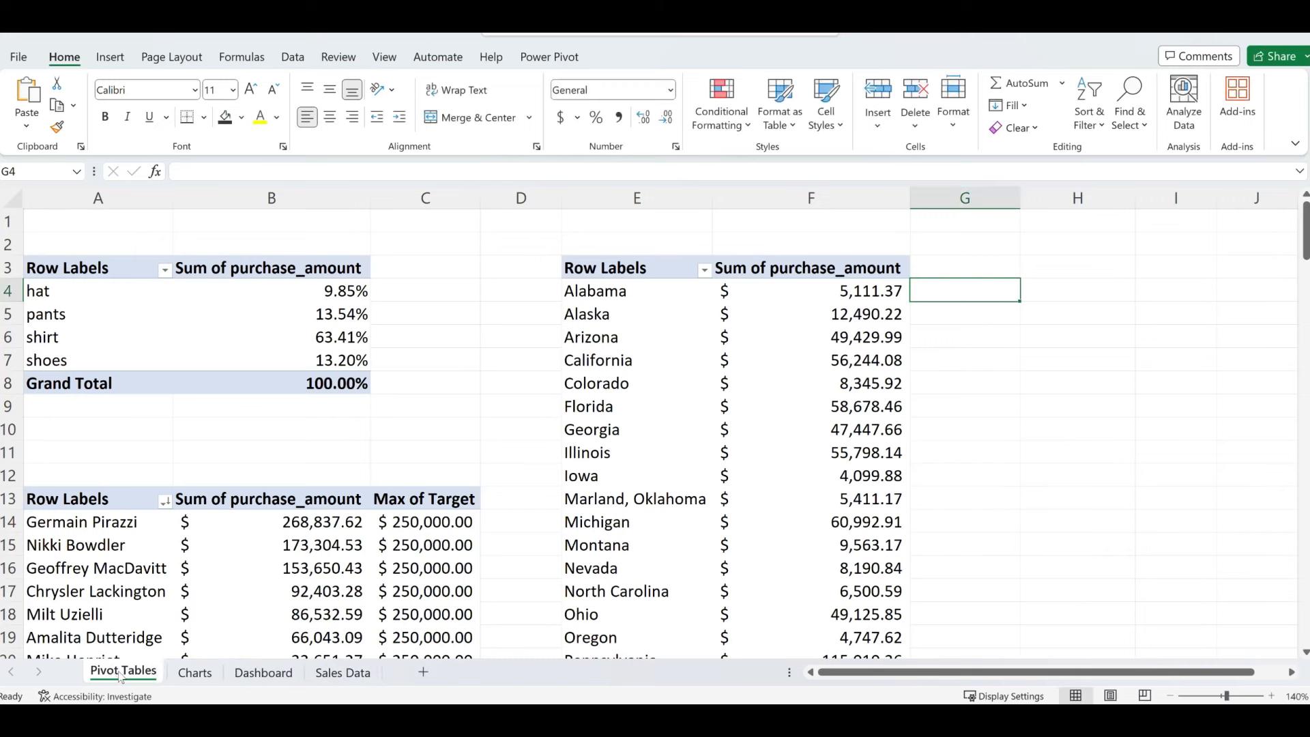
- Delete the empty Charts sheet permanently
{"action": "left_click", "coordinate": [195, 671]}
{"action": "right_click", "coordinate": [196, 672]}
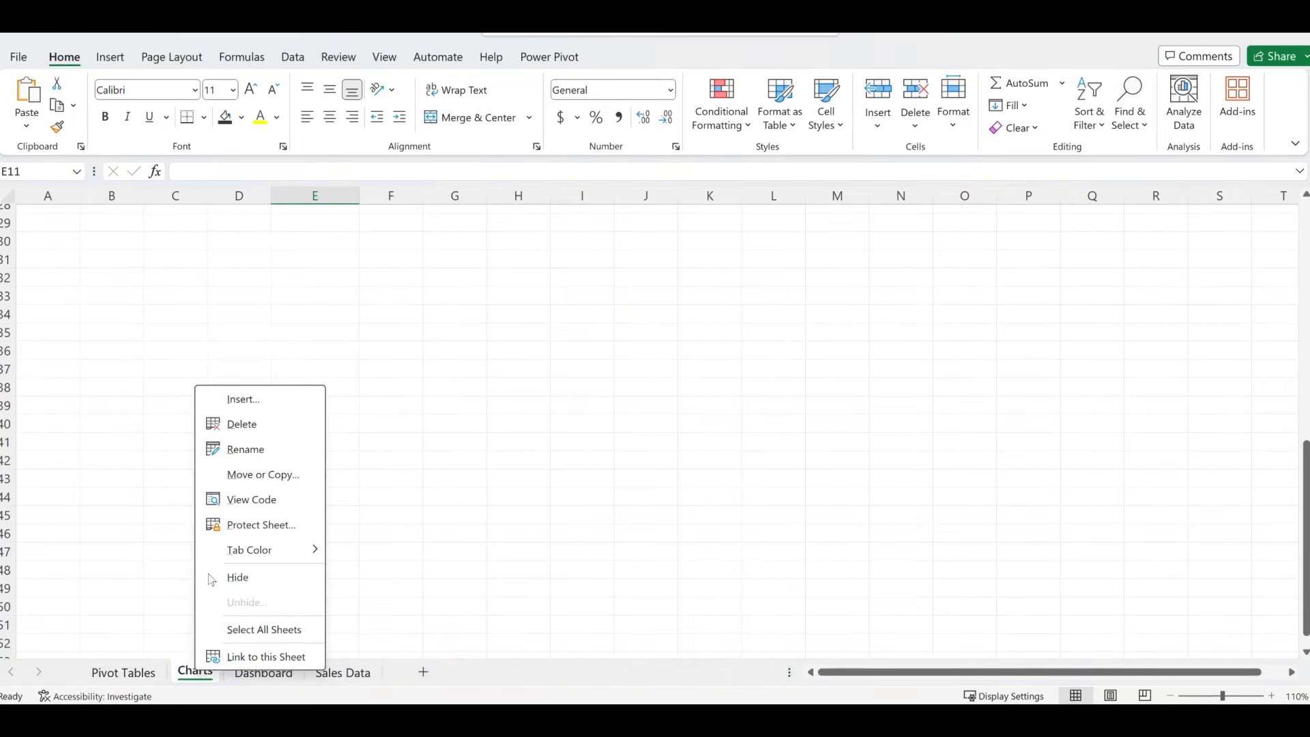
{"action": "left_click", "coordinate": [242, 424]}
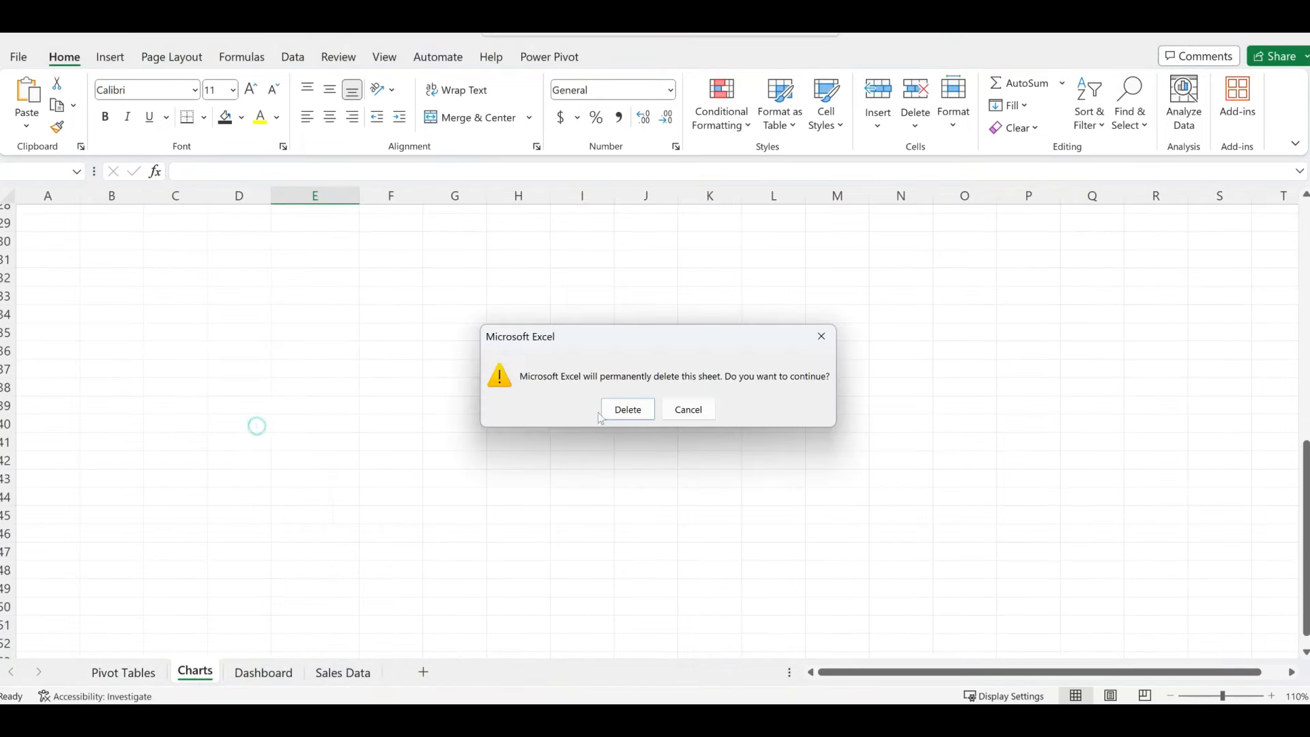
{"action": "left_click", "coordinate": [625, 407]}
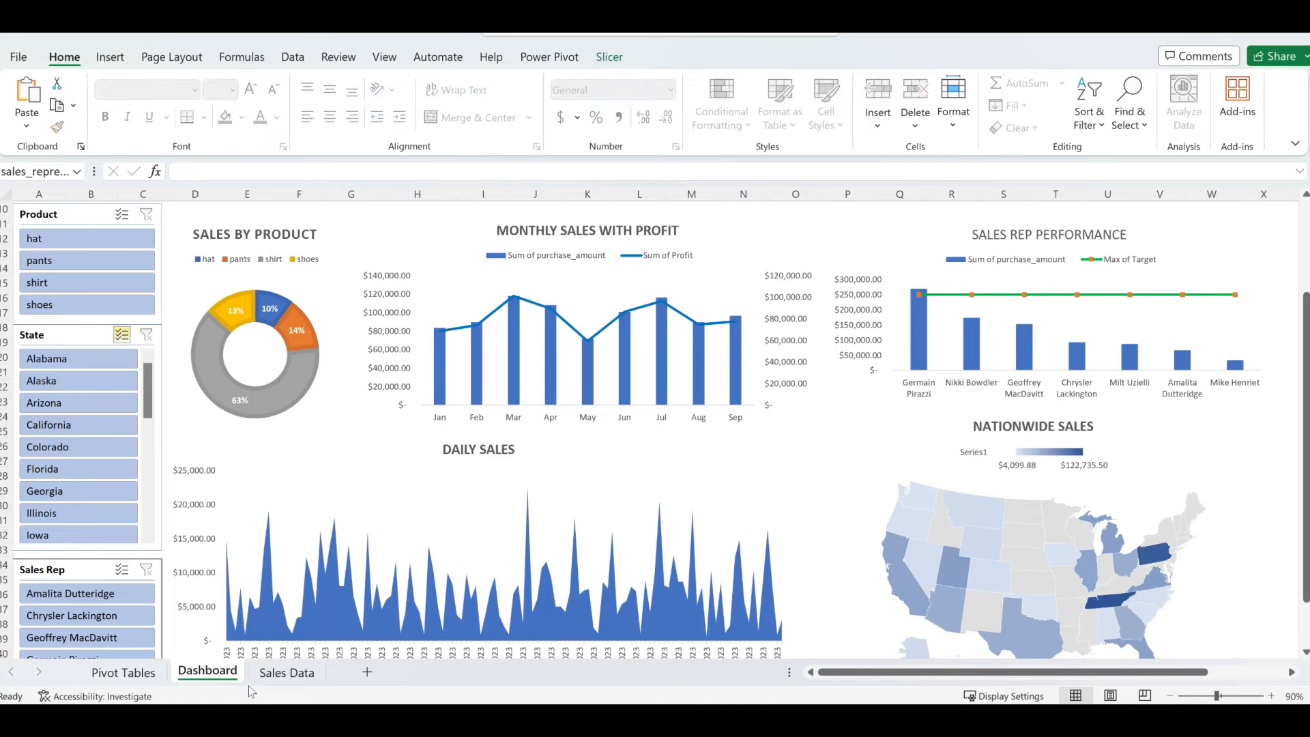
- Hide the Sales Data and Pivot Tables sheets
{"action": "left_click", "coordinate": [280, 675]}
{"action": "right_click", "coordinate": [285, 673]}
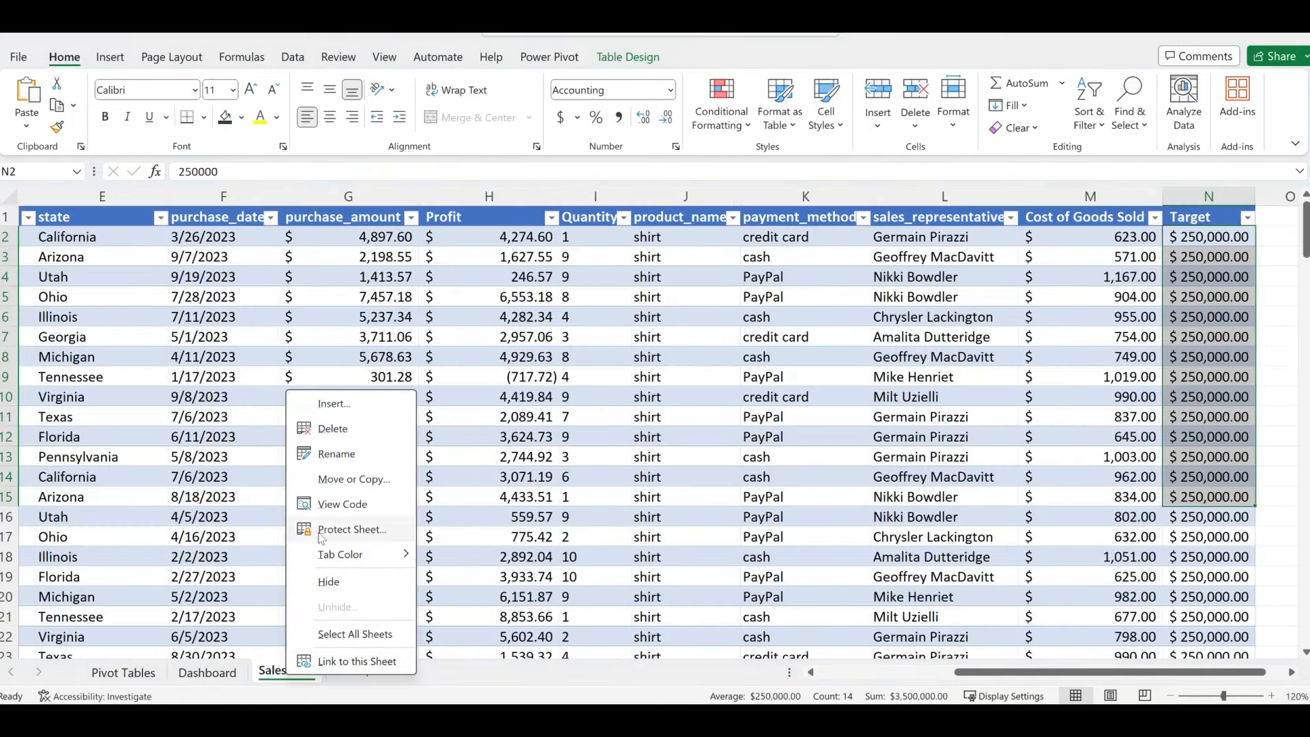
{"action": "left_click", "coordinate": [330, 581]}
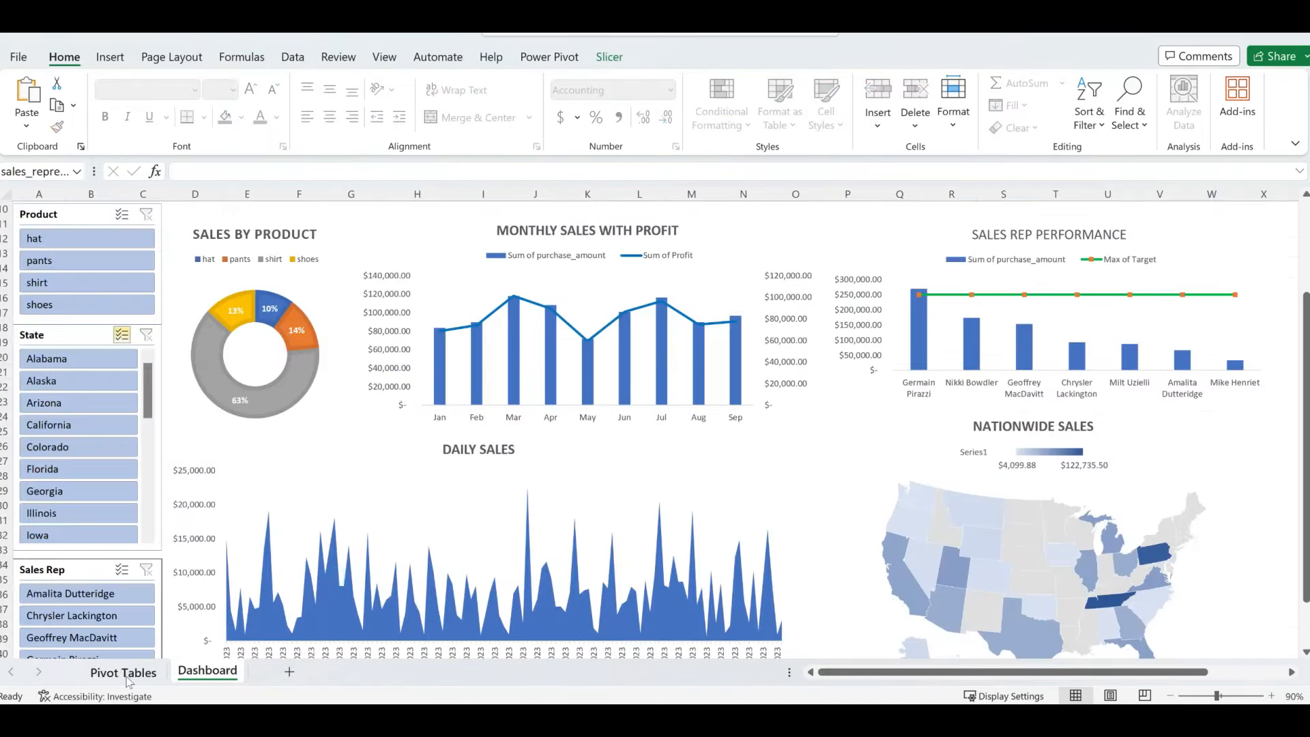
{"action": "left_click", "coordinate": [126, 674]}
{"action": "right_click", "coordinate": [127, 676]}
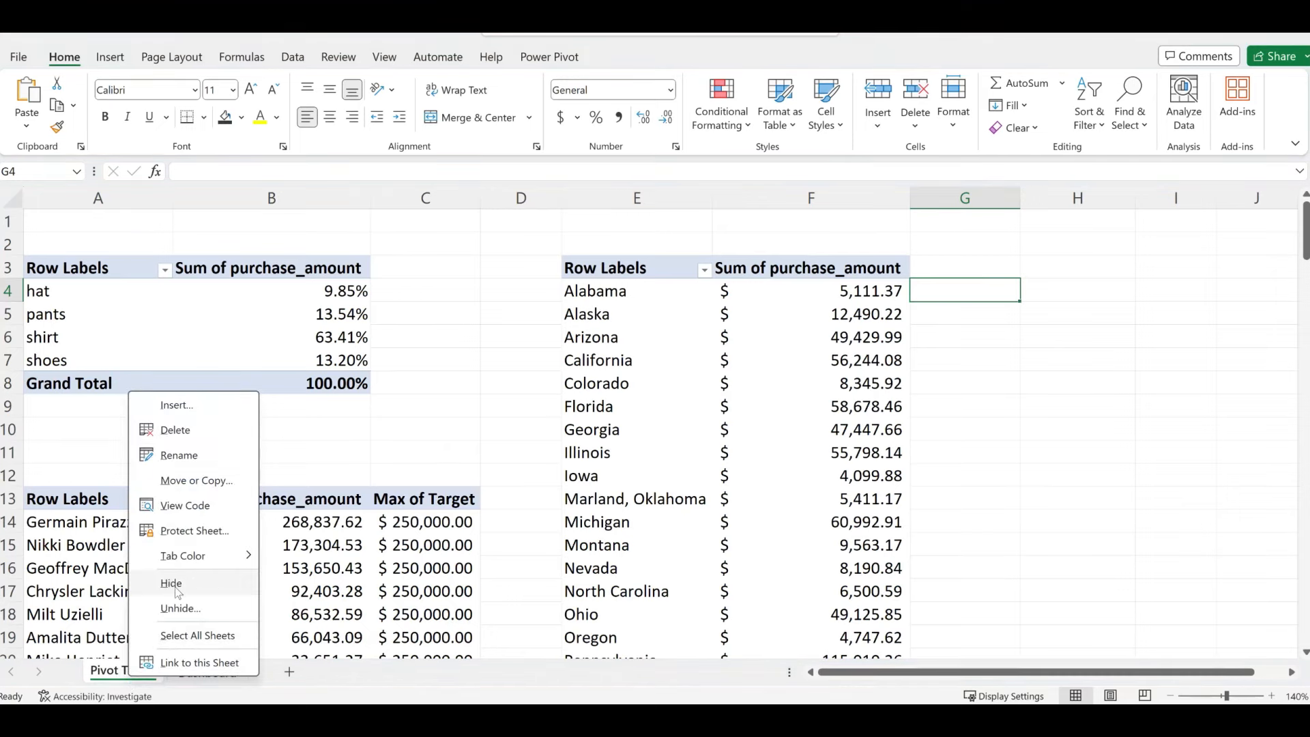
{"action": "left_click", "coordinate": [175, 587]}
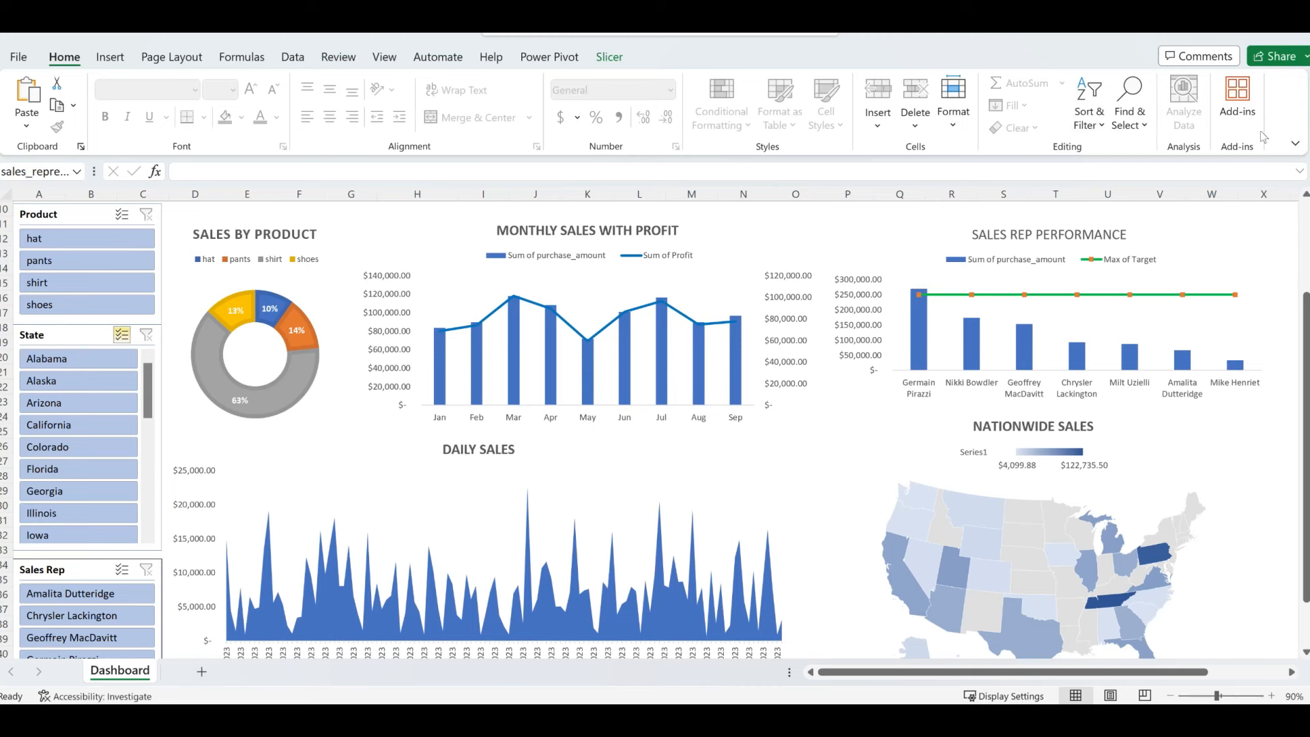
{"action": "left_click", "coordinate": [1296, 145]}
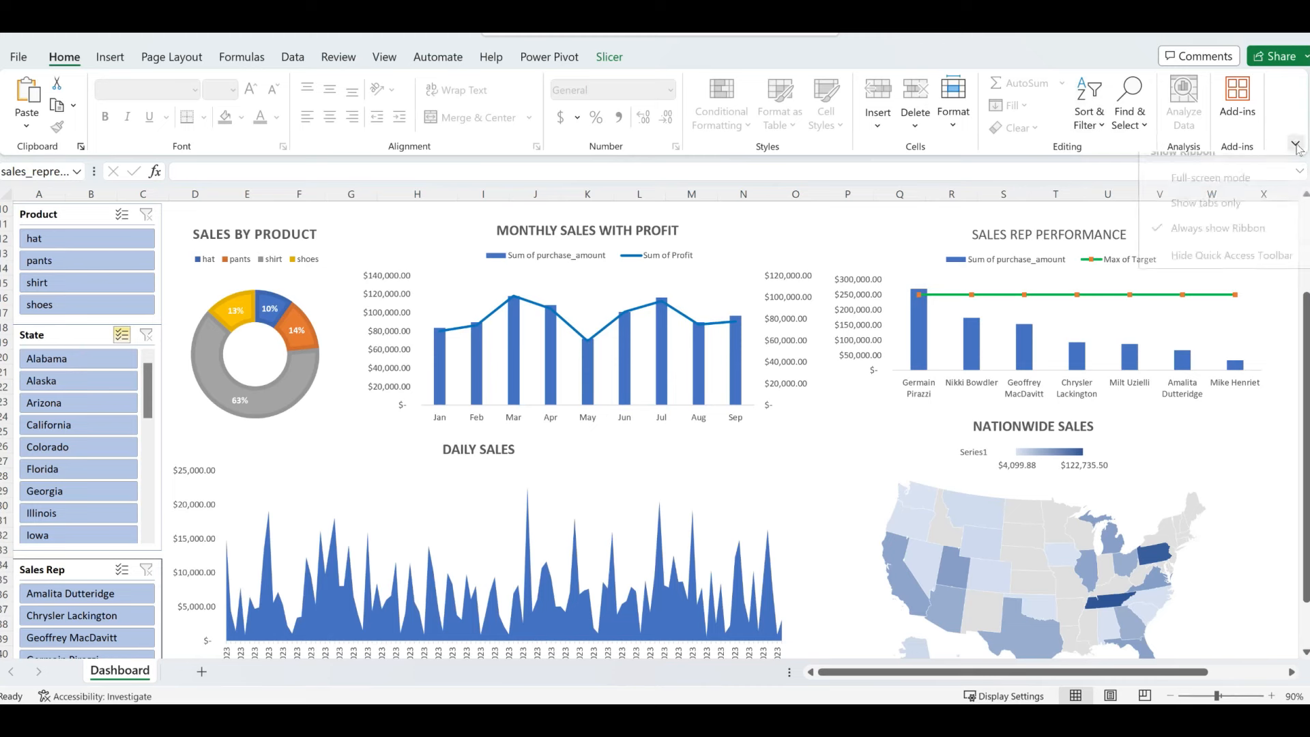
{"action": "left_click", "coordinate": [1192, 193]}
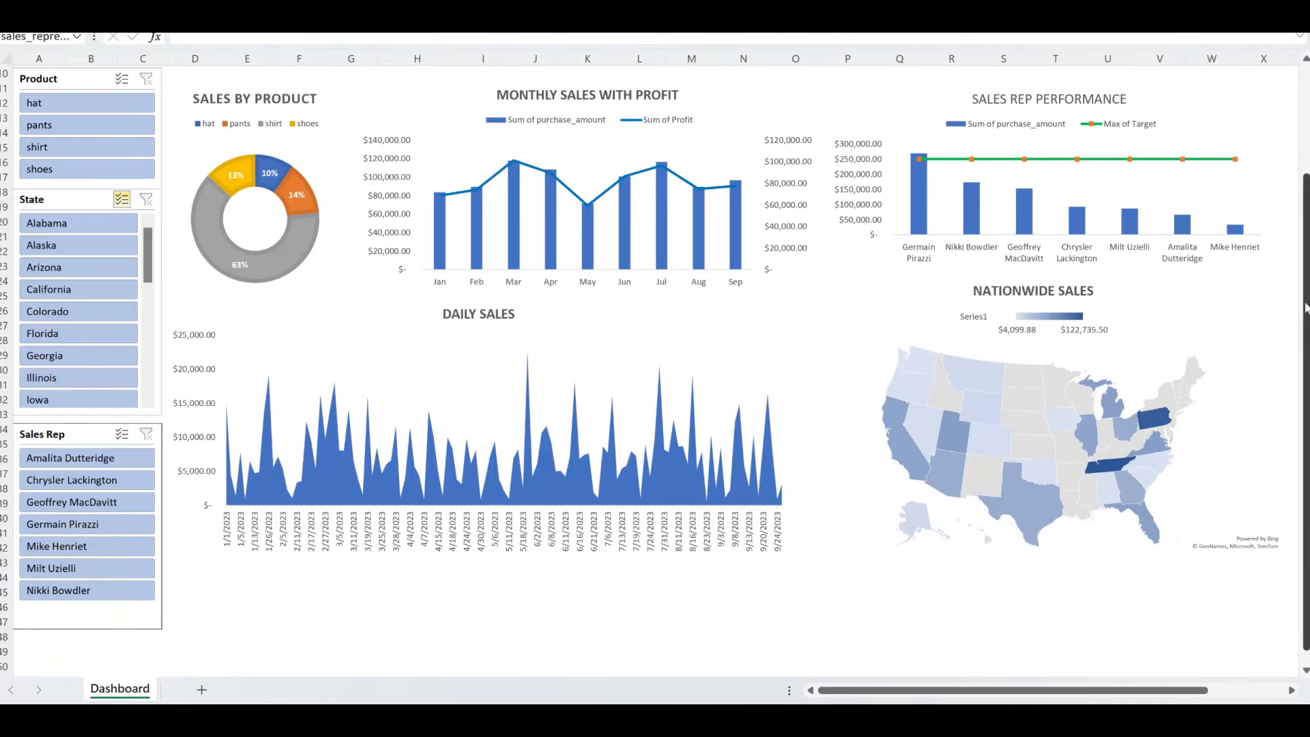
{"action": "left_click_drag", "start_coordinate": [1305, 308], "coordinate": [1307, 210]}
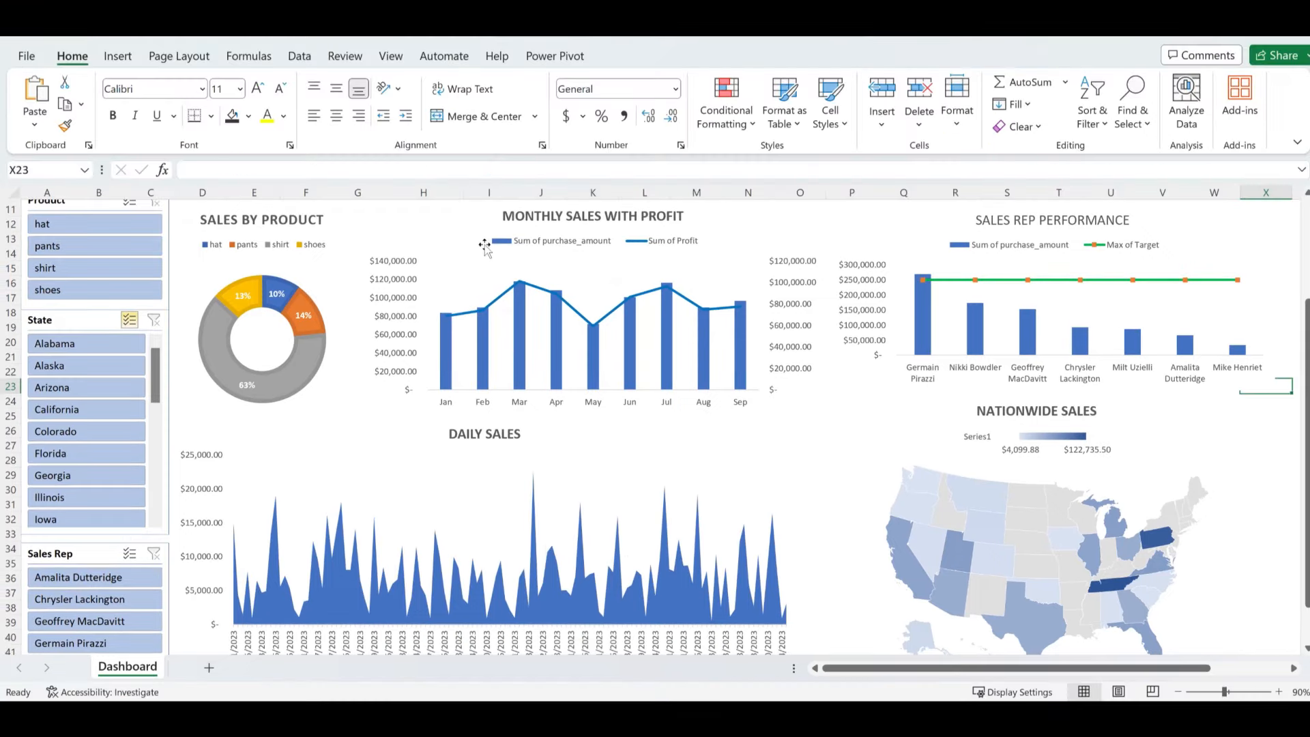
- Change the Sum of Profit line colour to gold in Format Data Series
{"action": "left_click", "coordinate": [574, 267]}
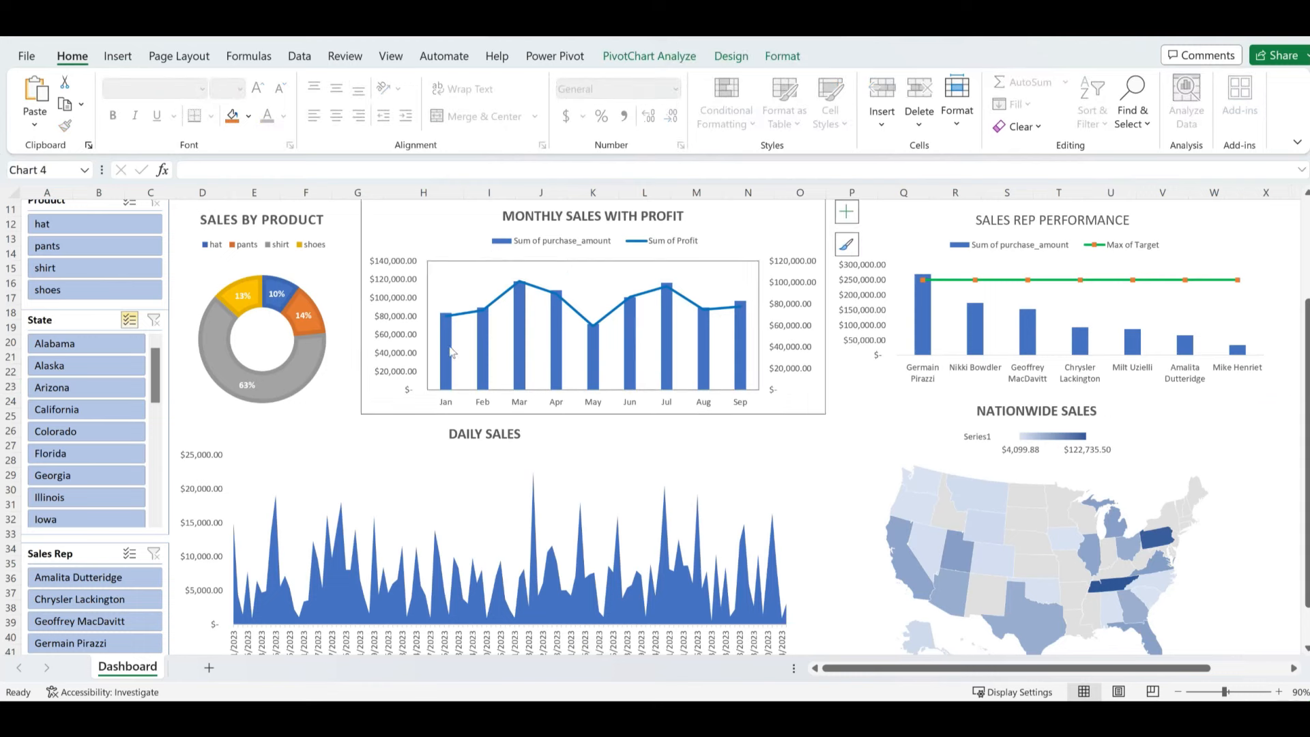
{"action": "left_click", "coordinate": [611, 322]}
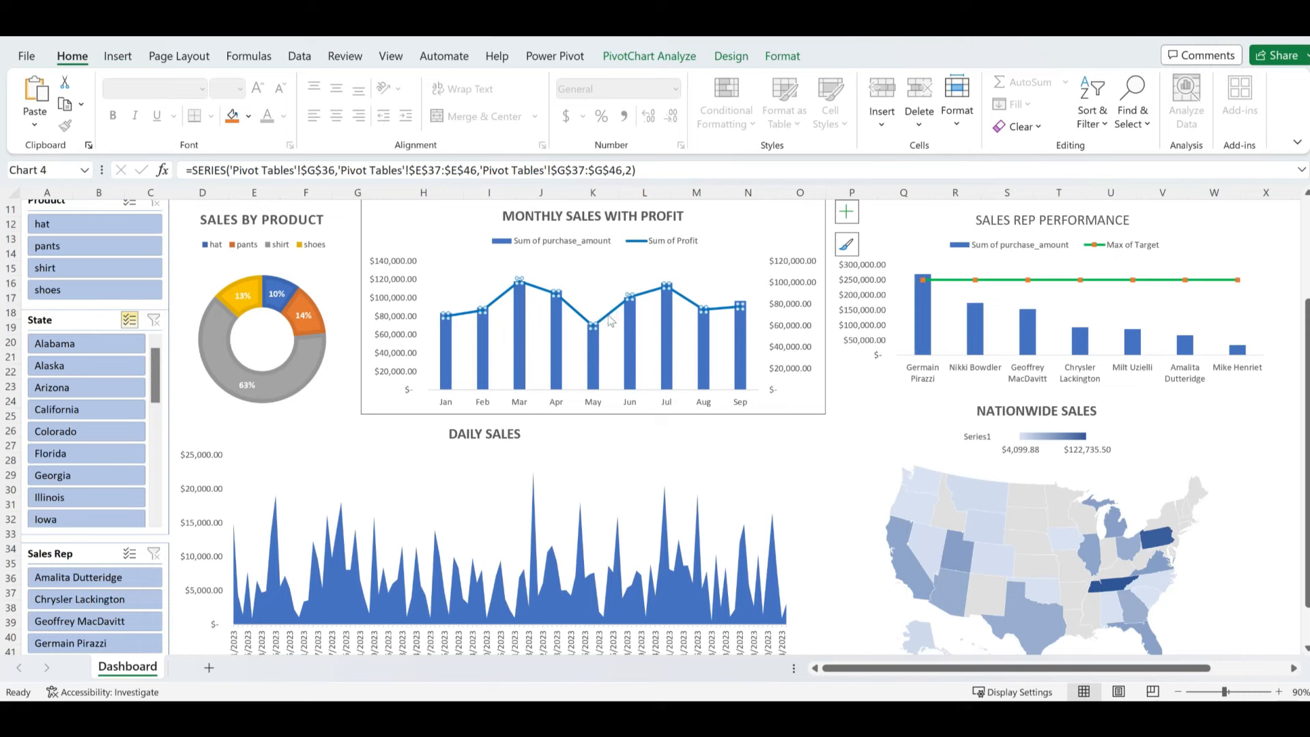
{"action": "right_click", "coordinate": [610, 323]}
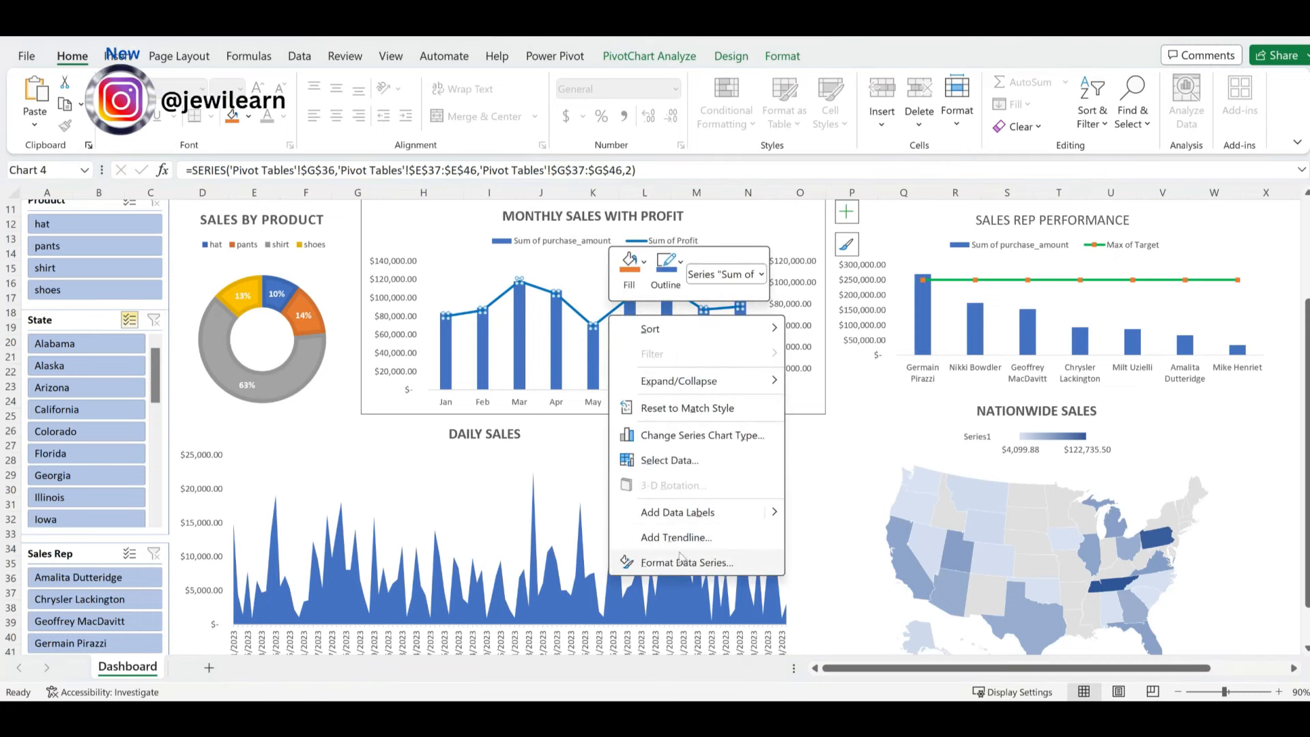
{"action": "left_click", "coordinate": [663, 564]}
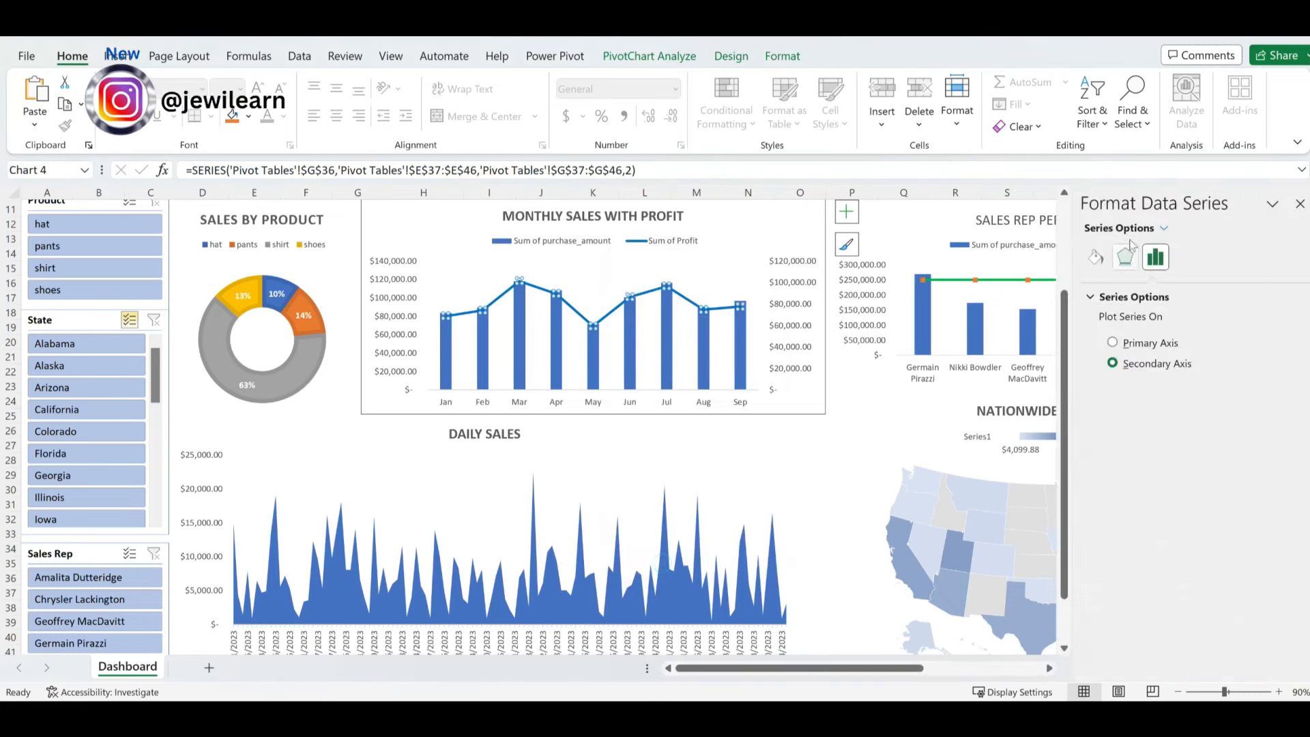
{"action": "left_click", "coordinate": [1095, 258]}
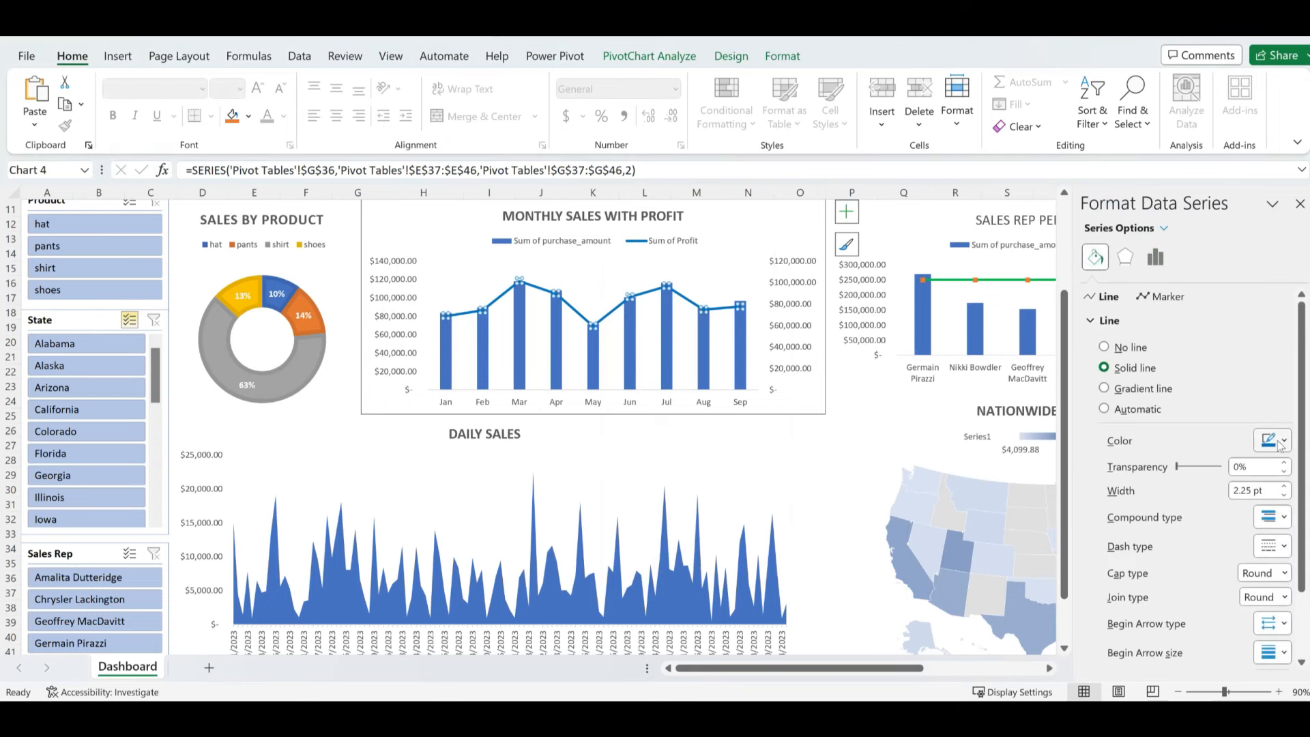
{"action": "left_click", "coordinate": [1281, 443]}
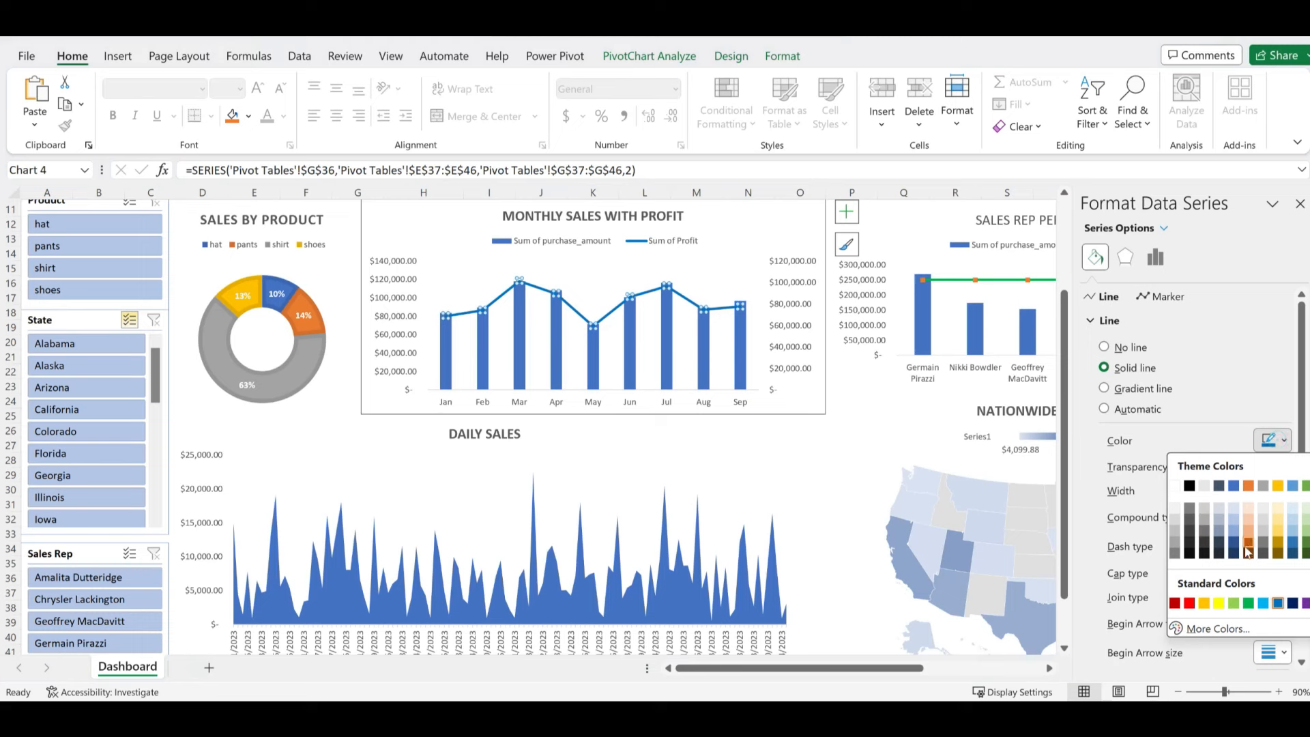
{"action": "left_click", "coordinate": [1204, 603]}
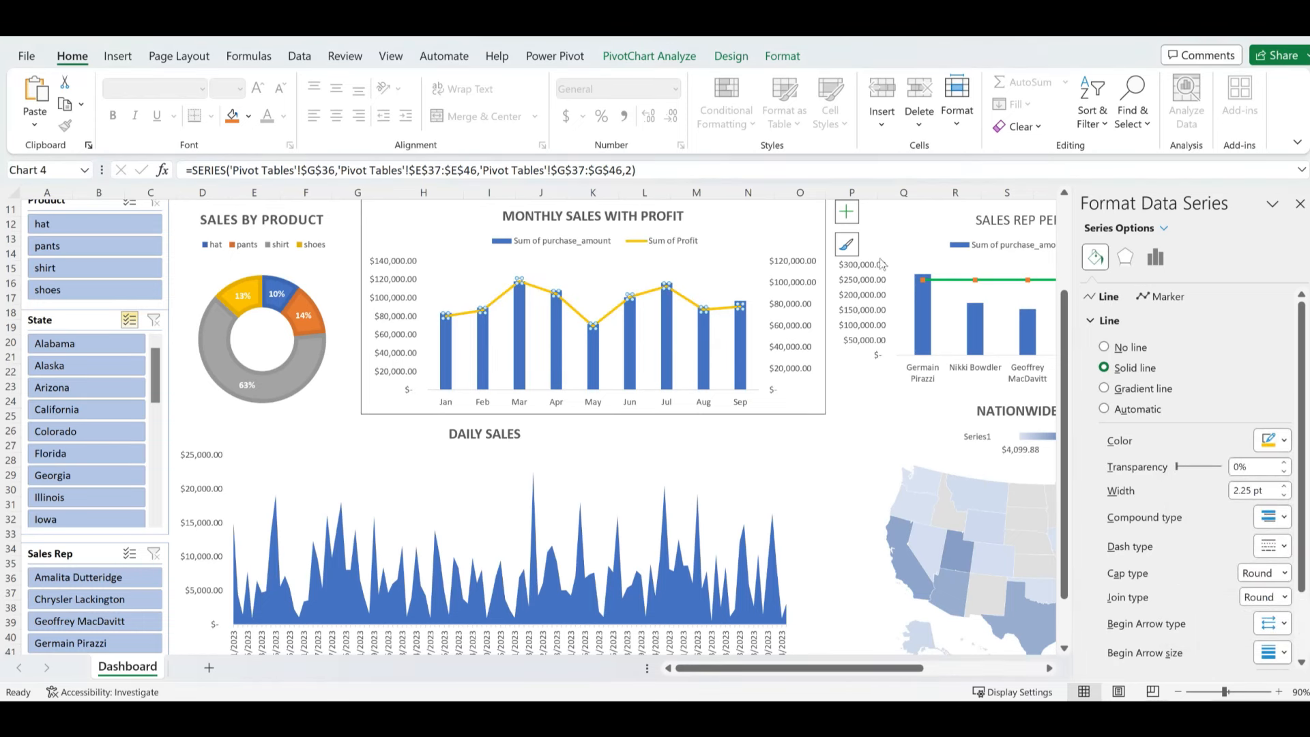
{"action": "left_click", "coordinate": [834, 448]}
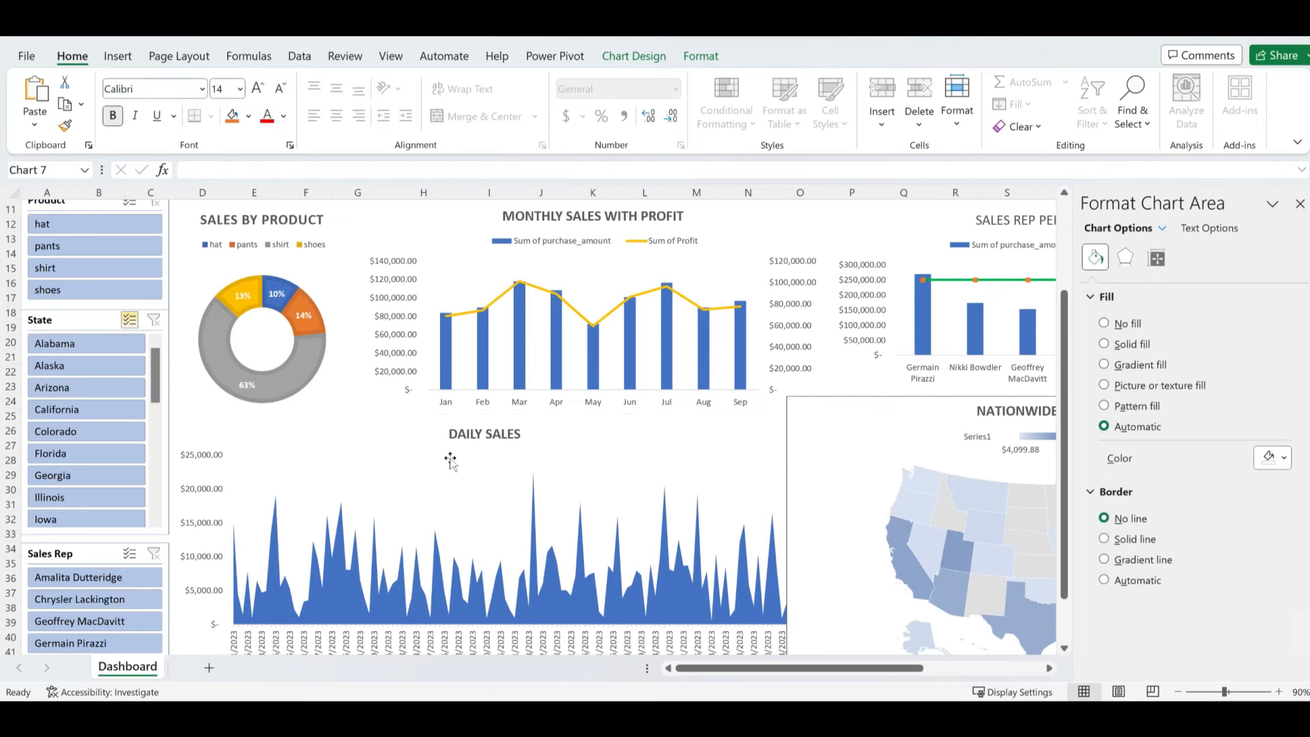
- Close the Format Chart Area pane, deselect the chart, and scroll back up the Dashboard
{"action": "left_click", "coordinate": [1300, 204]}
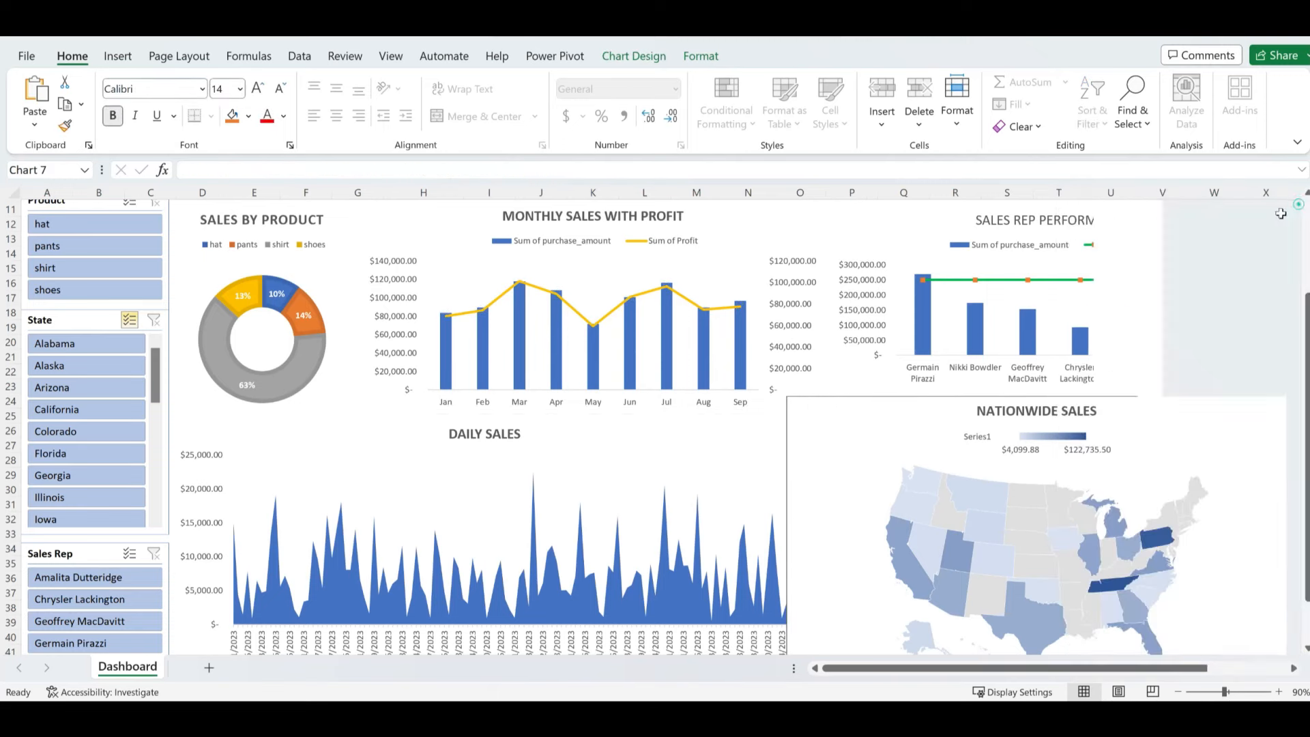
{"action": "left_click", "coordinate": [1276, 242]}
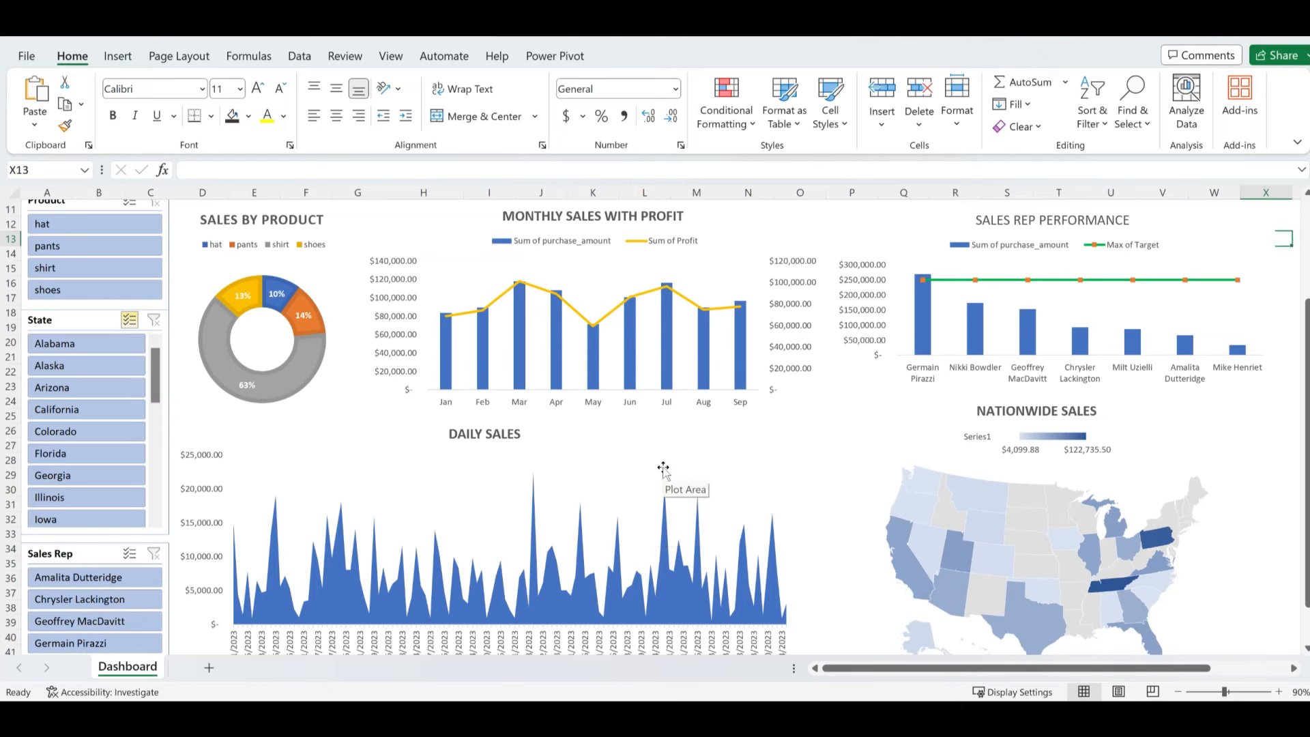
{"action": "scroll", "coordinate": [664, 469], "scroll_direction": "up", "scroll_amount": 1}
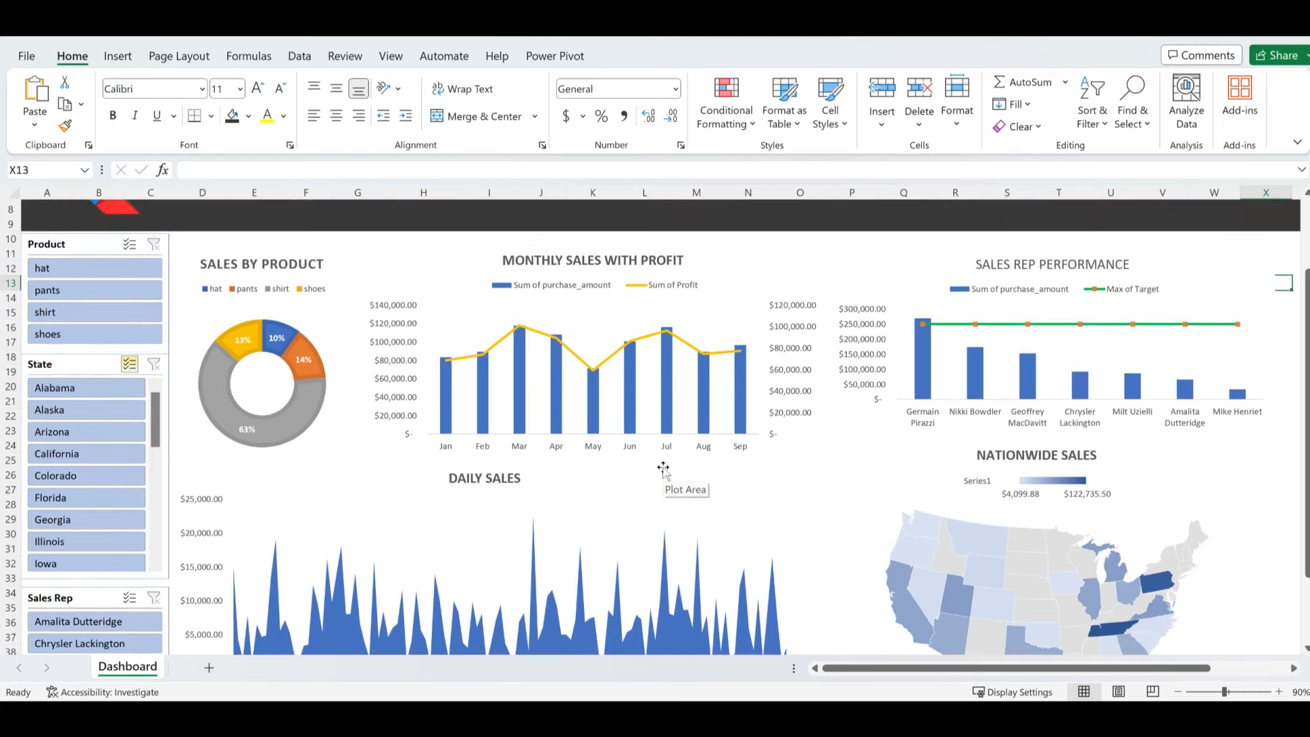